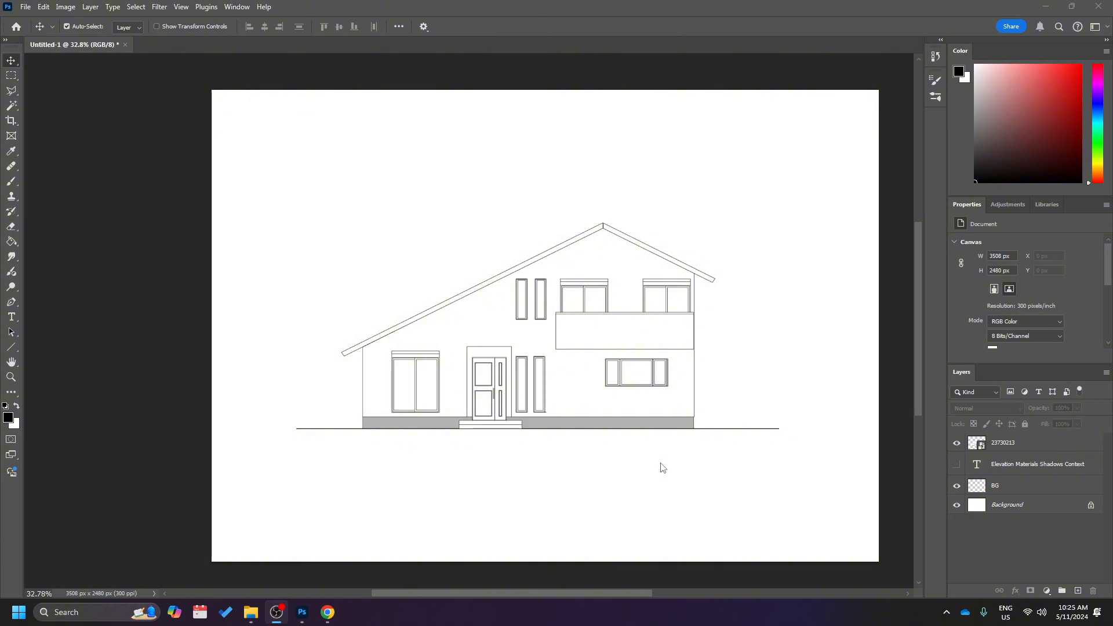
scroll(732, 433, right, 2)
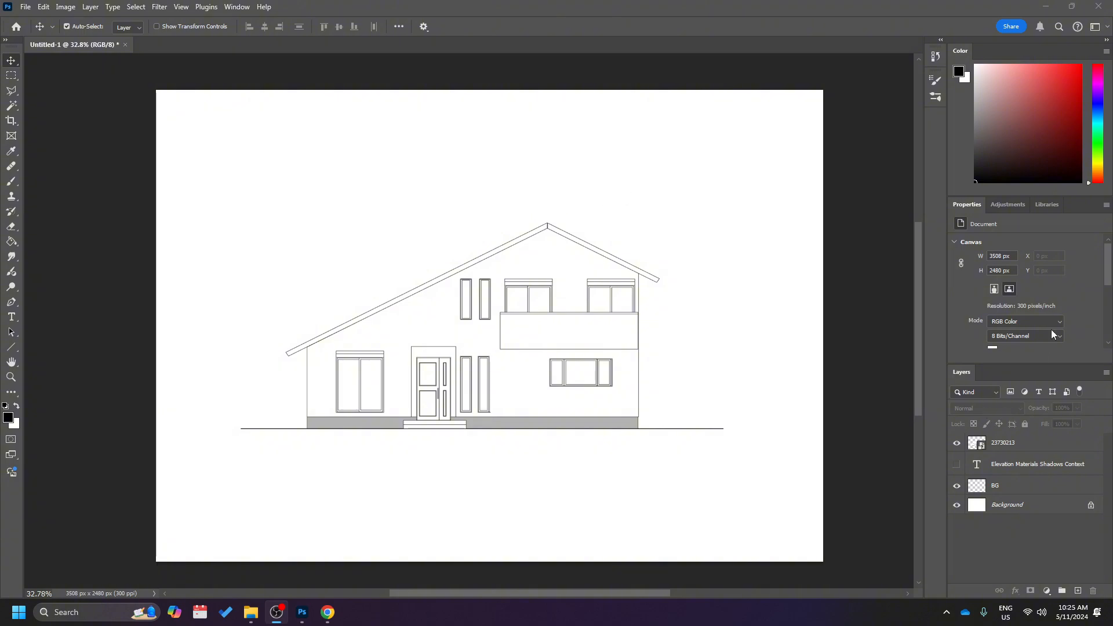
click(1012, 210)
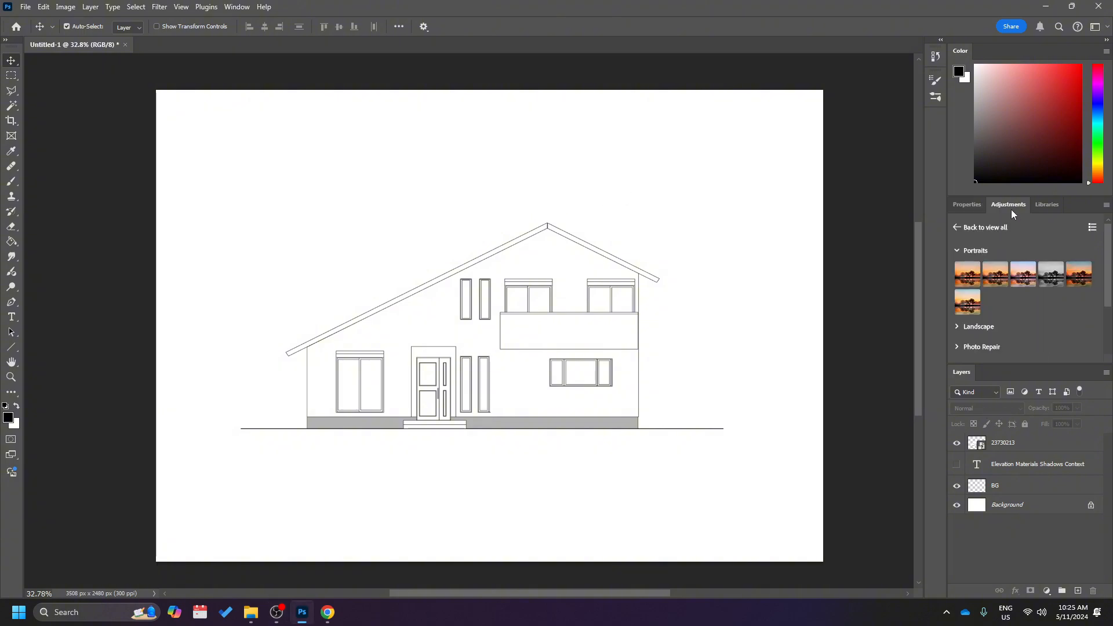
click(974, 207)
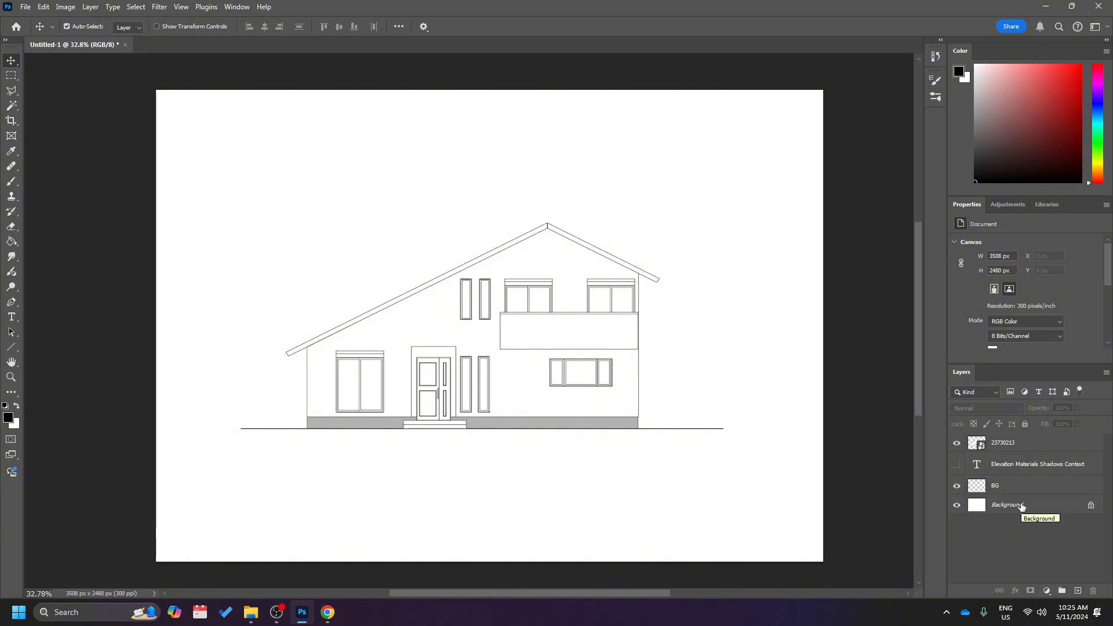
click(237, 7)
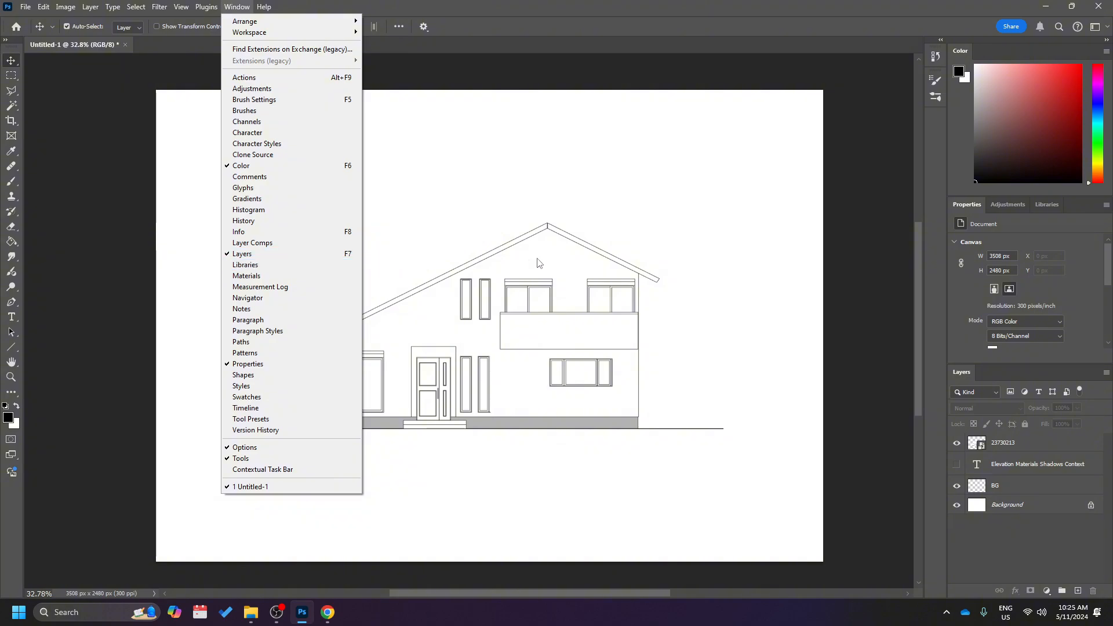
click(731, 333)
click(986, 484)
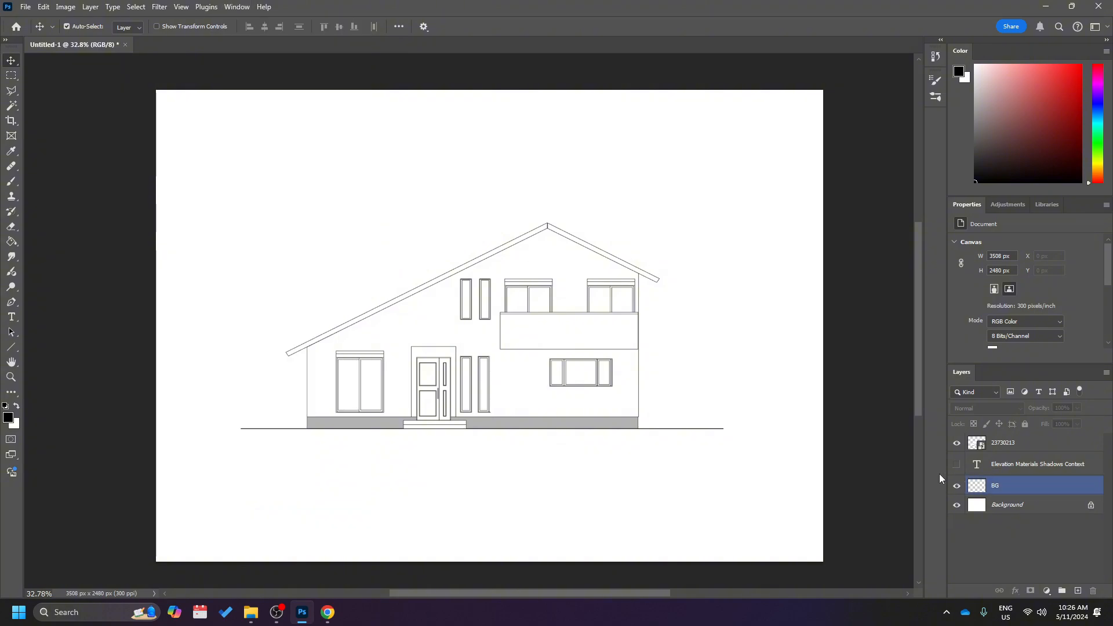
click(889, 469)
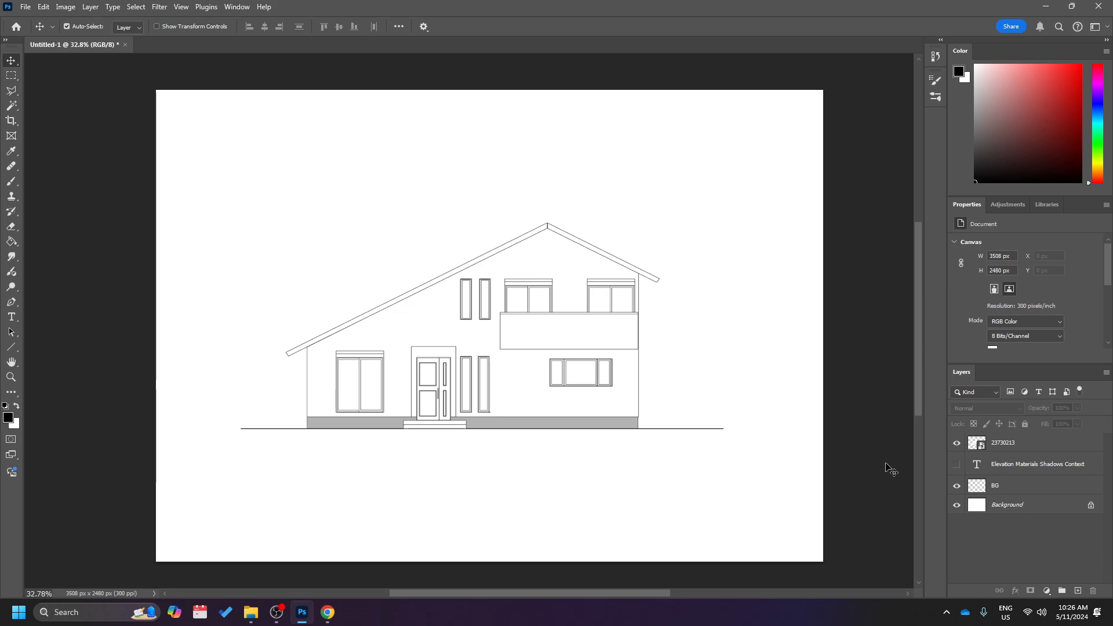
Make the hidden text layer "Elevation Materials Shadows Context" visible.
click(957, 464)
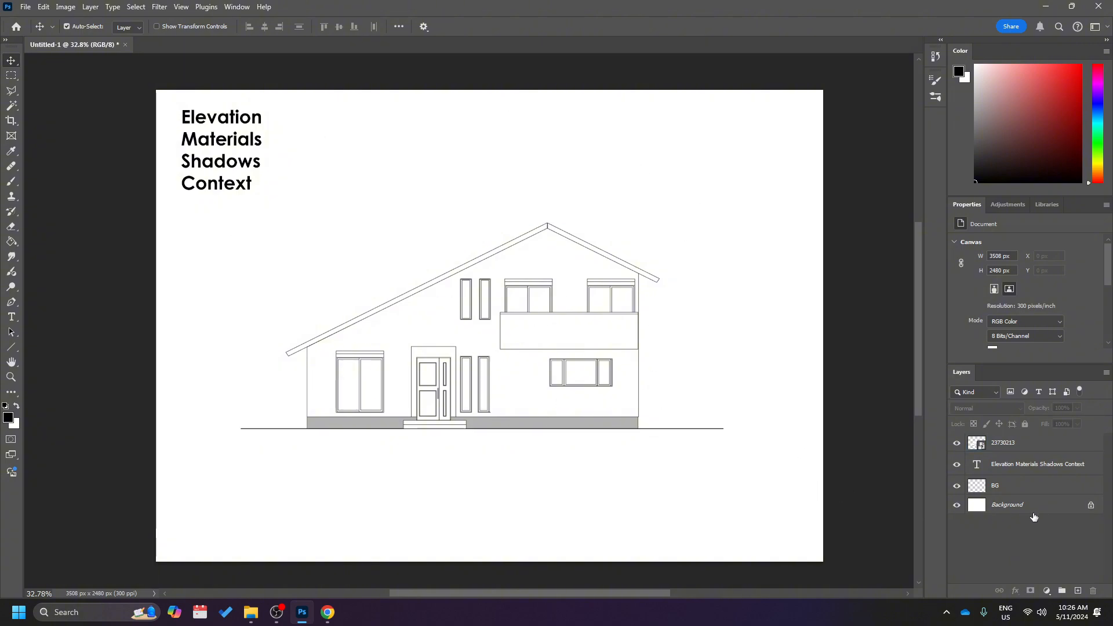
click(1049, 490)
click(1053, 471)
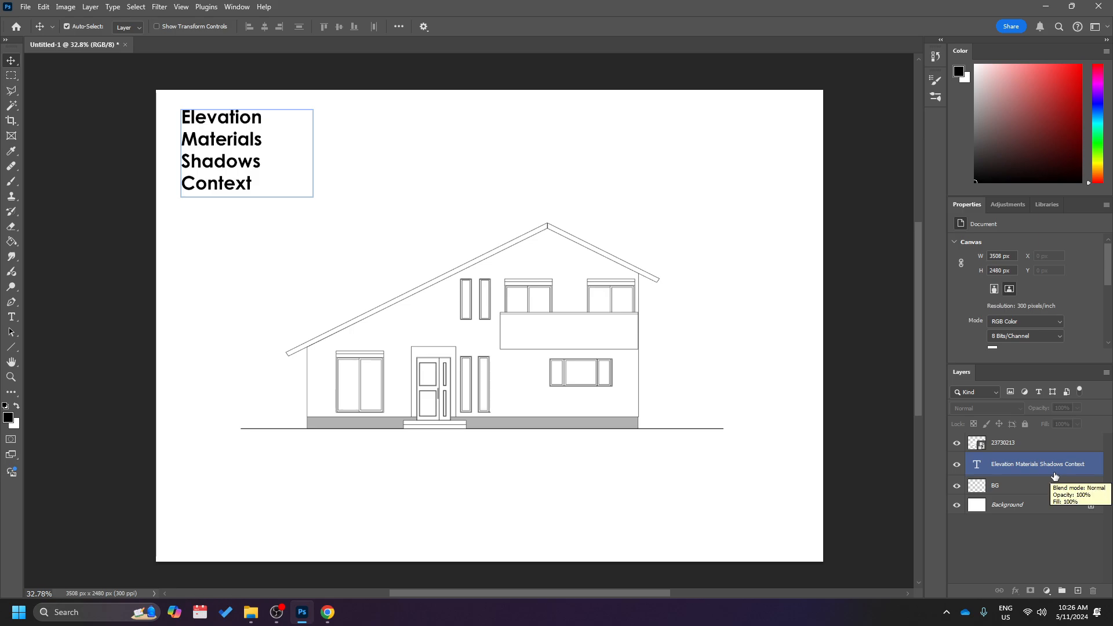
click(1025, 492)
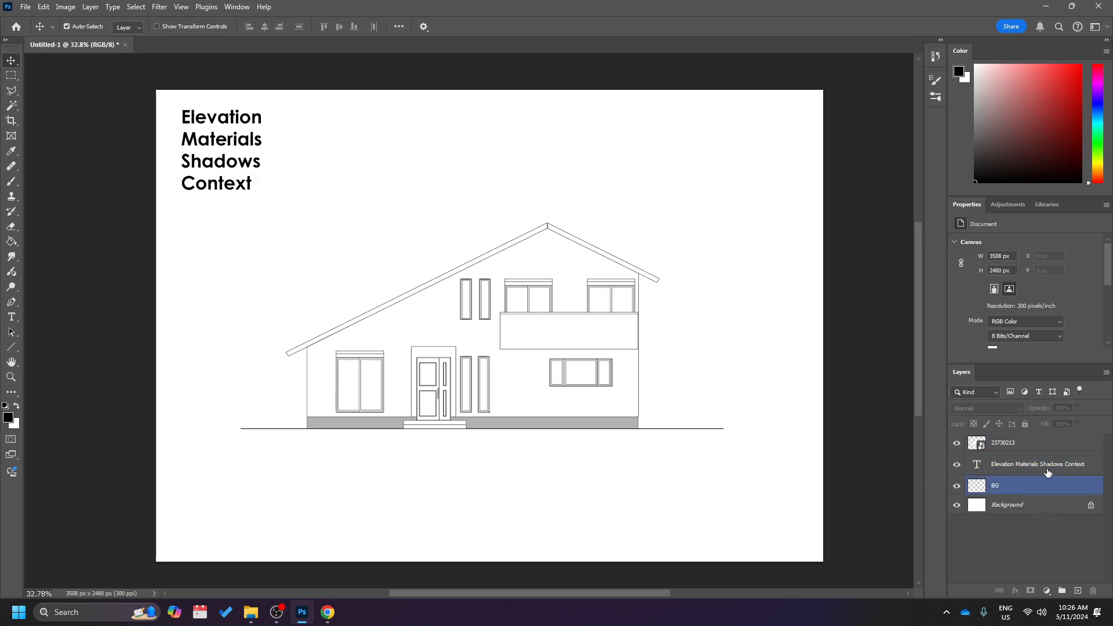
Examine the line drawing, text, BG and Background layers one by one and inspect the house elevation up close.
click(1020, 442)
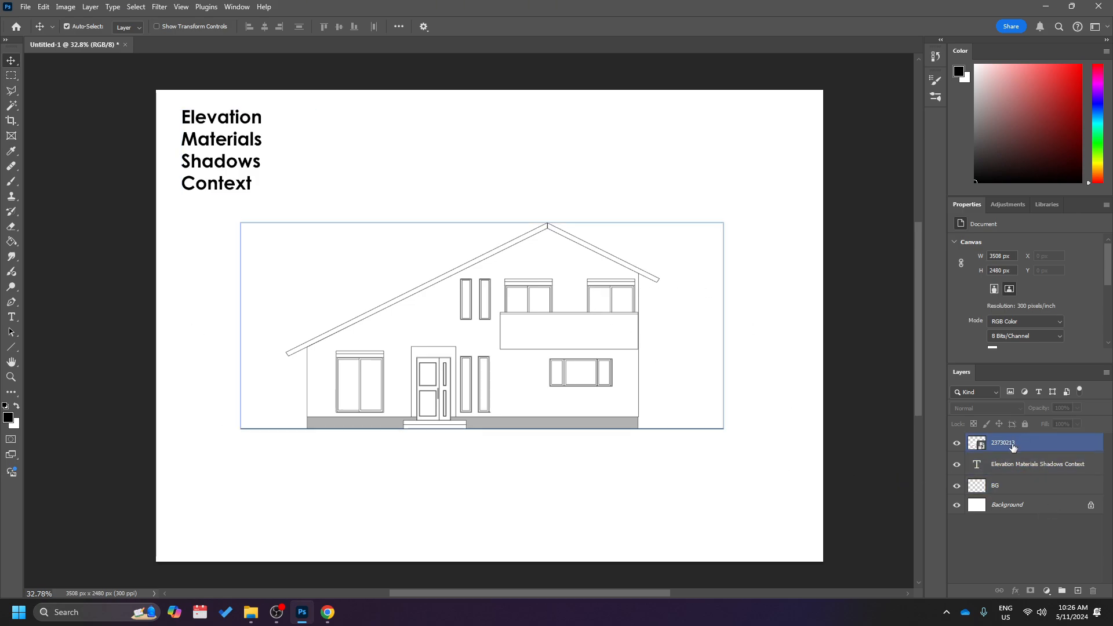
click(1009, 445)
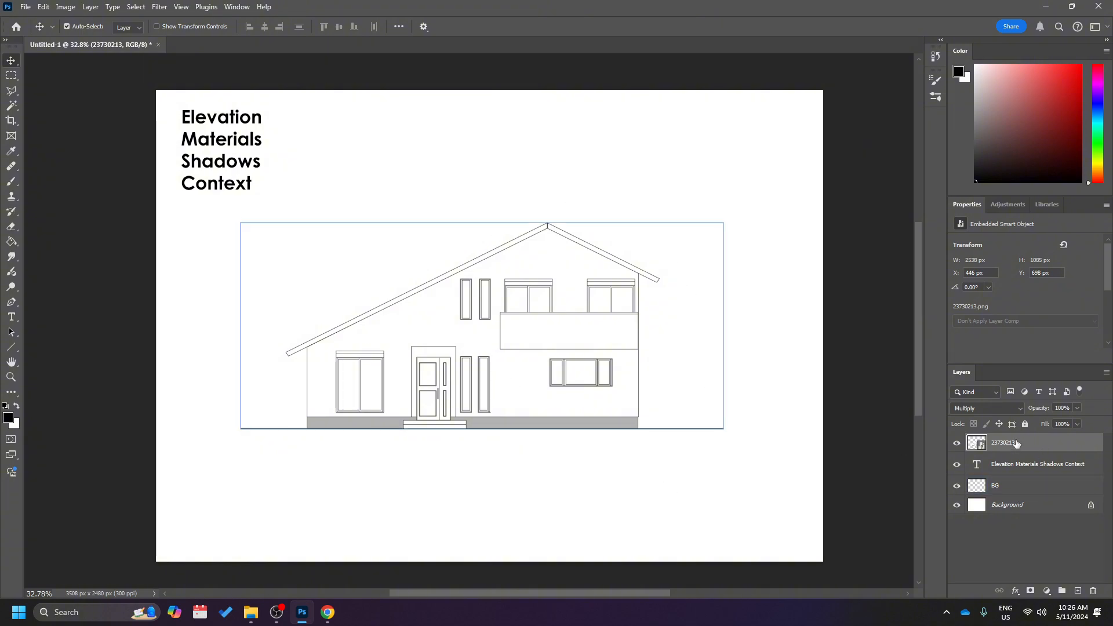
click(1012, 464)
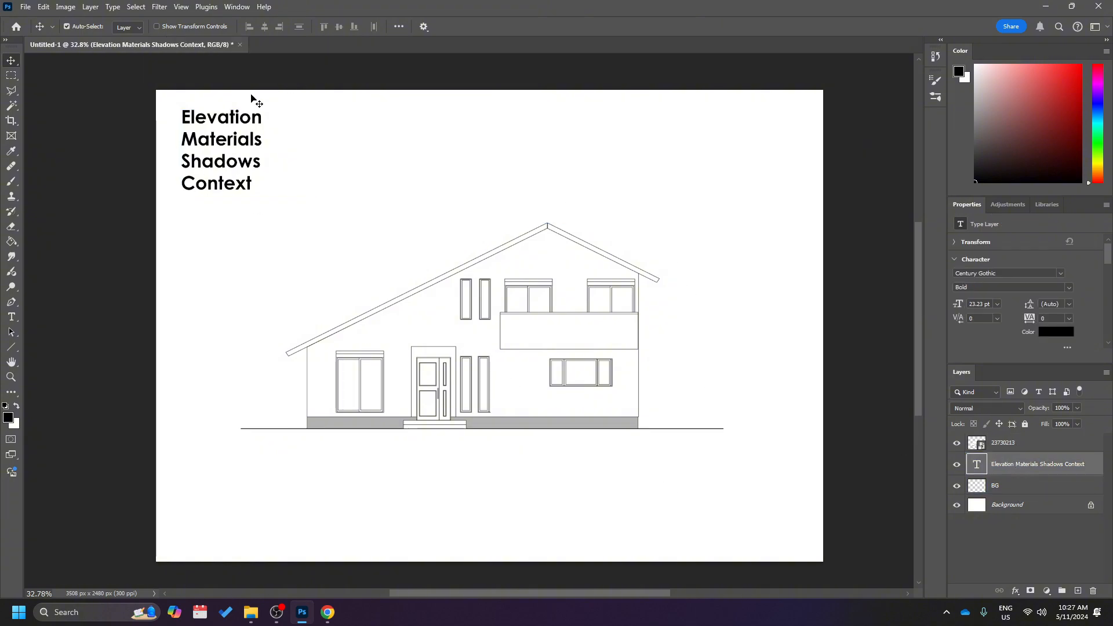
click(1031, 491)
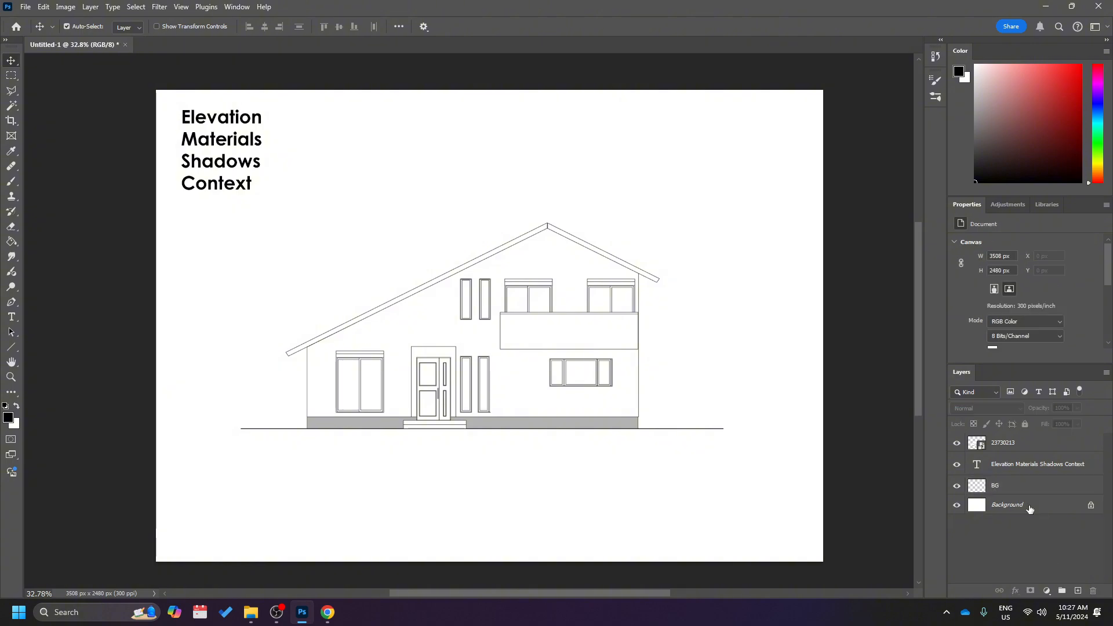
click(1031, 511)
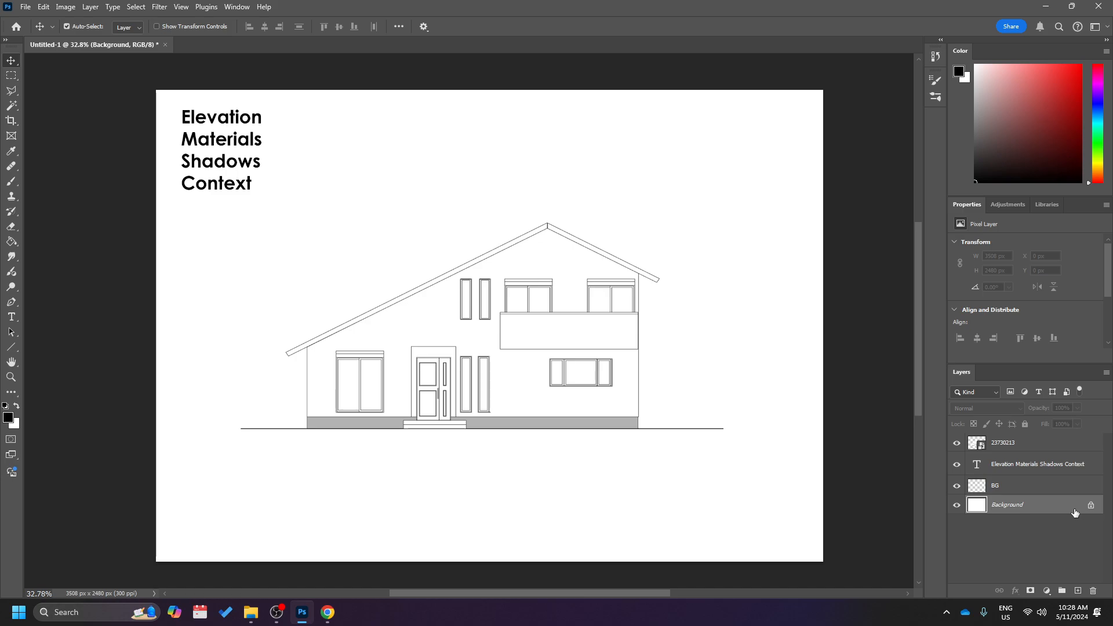
click(1013, 487)
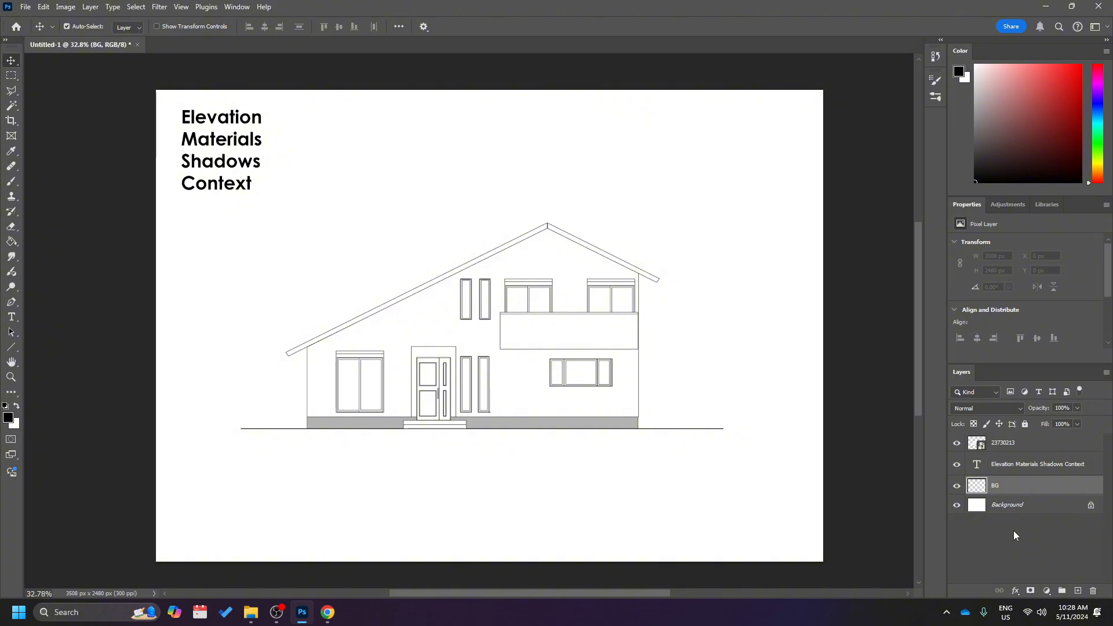
click(1020, 463)
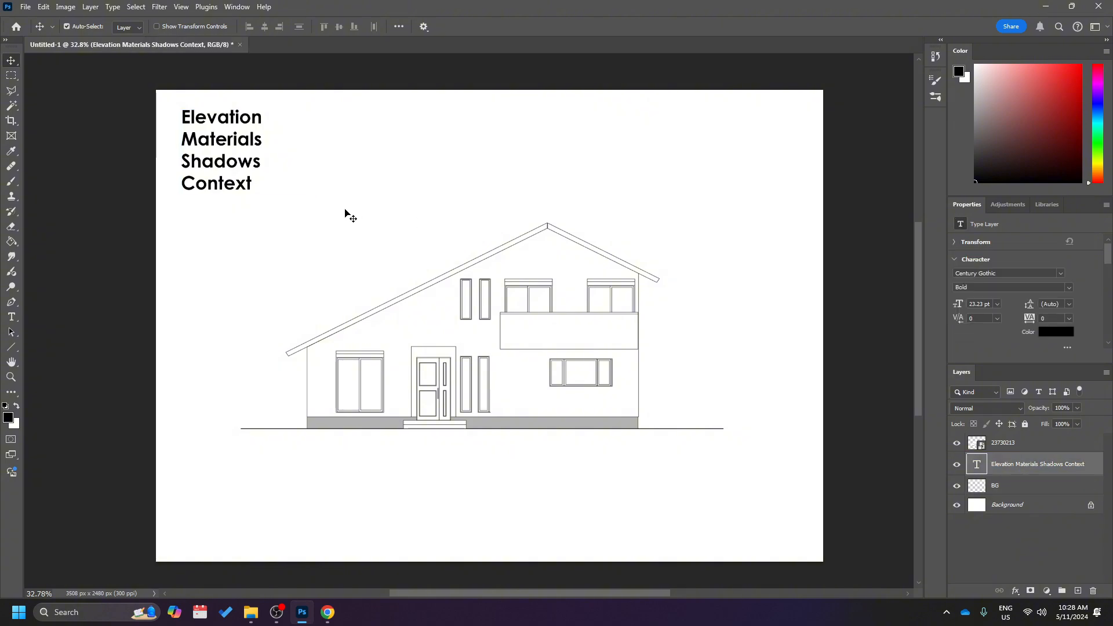
click(1052, 447)
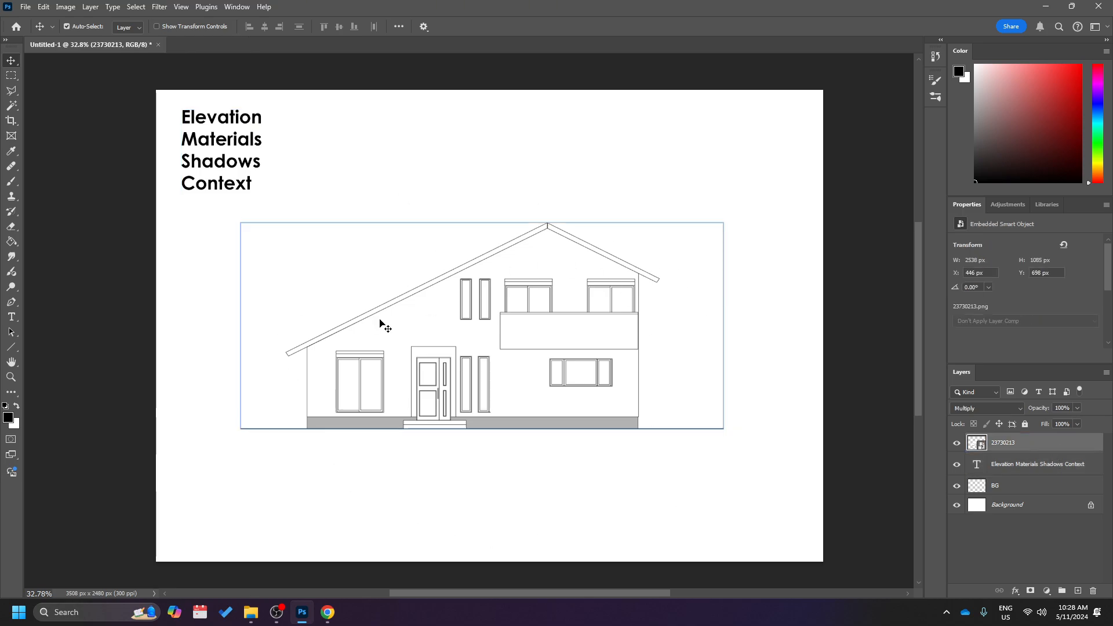
click(649, 316)
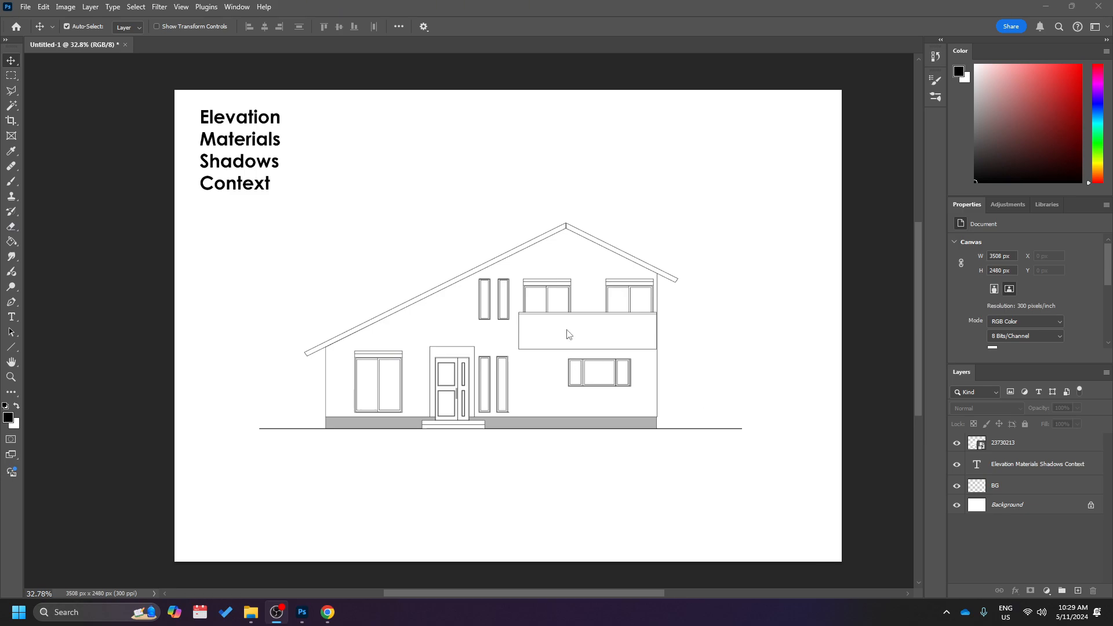
scroll(567, 325, up, 3)
scroll(551, 341, up, 2)
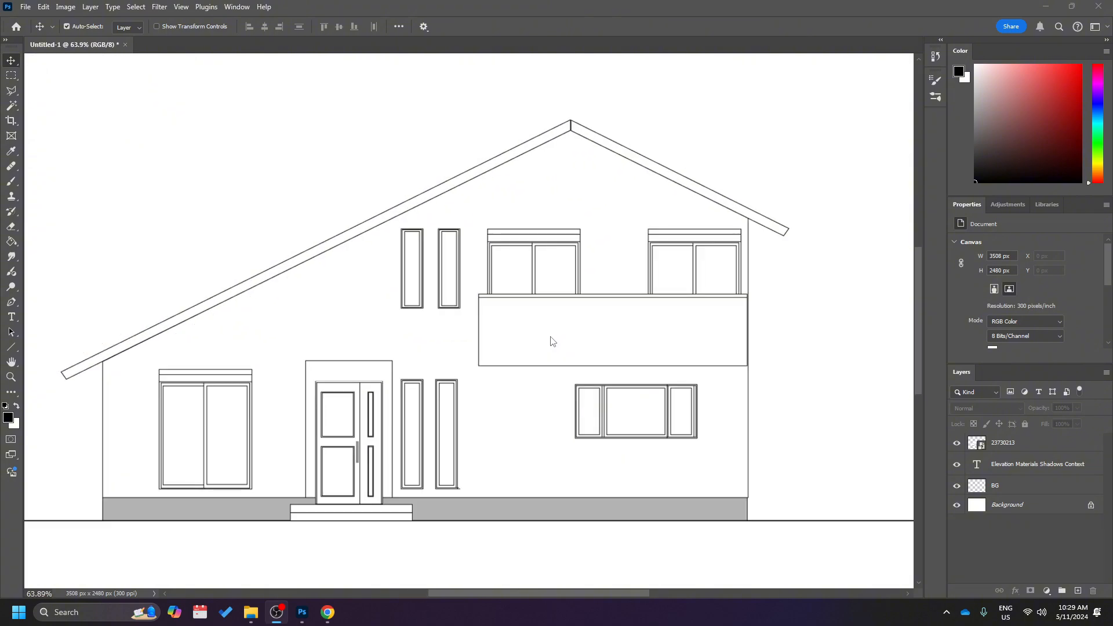
scroll(552, 342, down, 1)
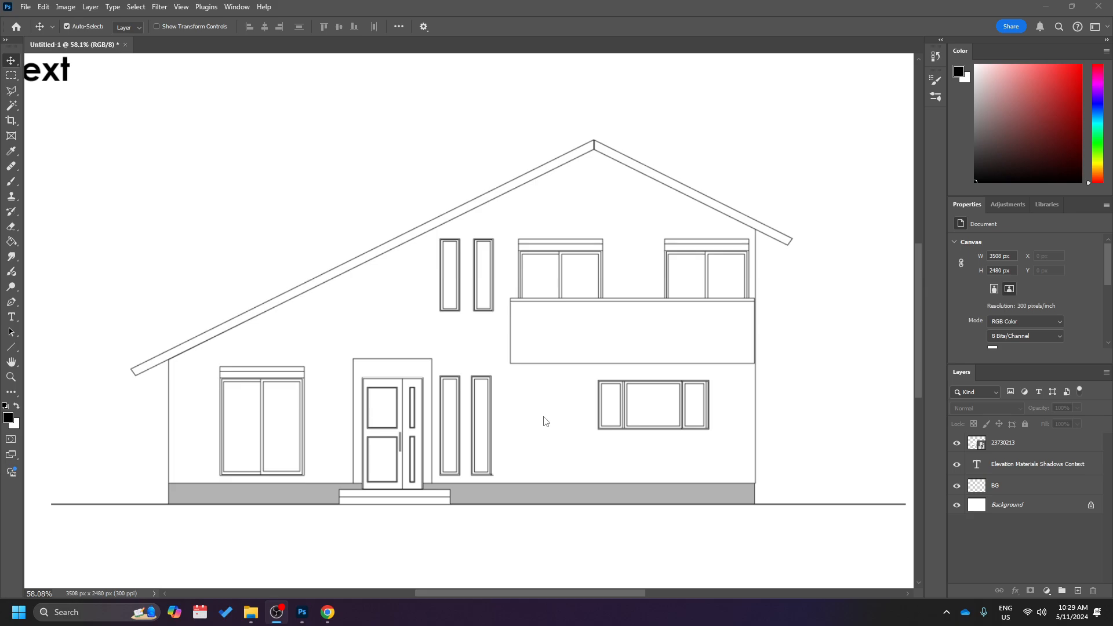
Switch to Chrome, browse the Google image results for brick texture and preview the wide red brick wall from iStock.
click(328, 612)
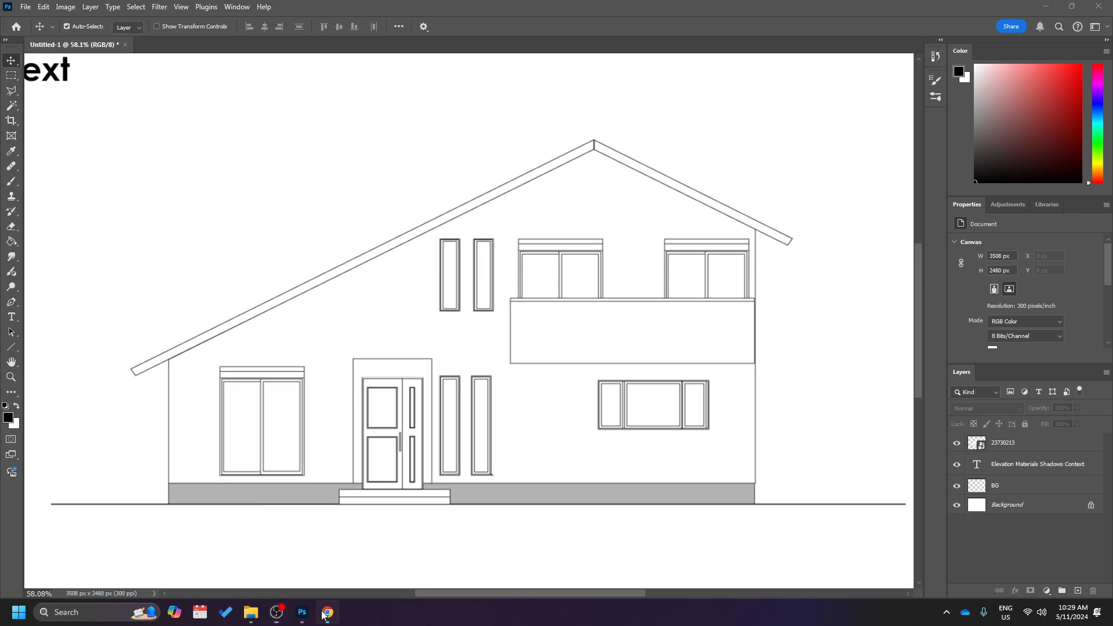
scroll(405, 401, up, 5)
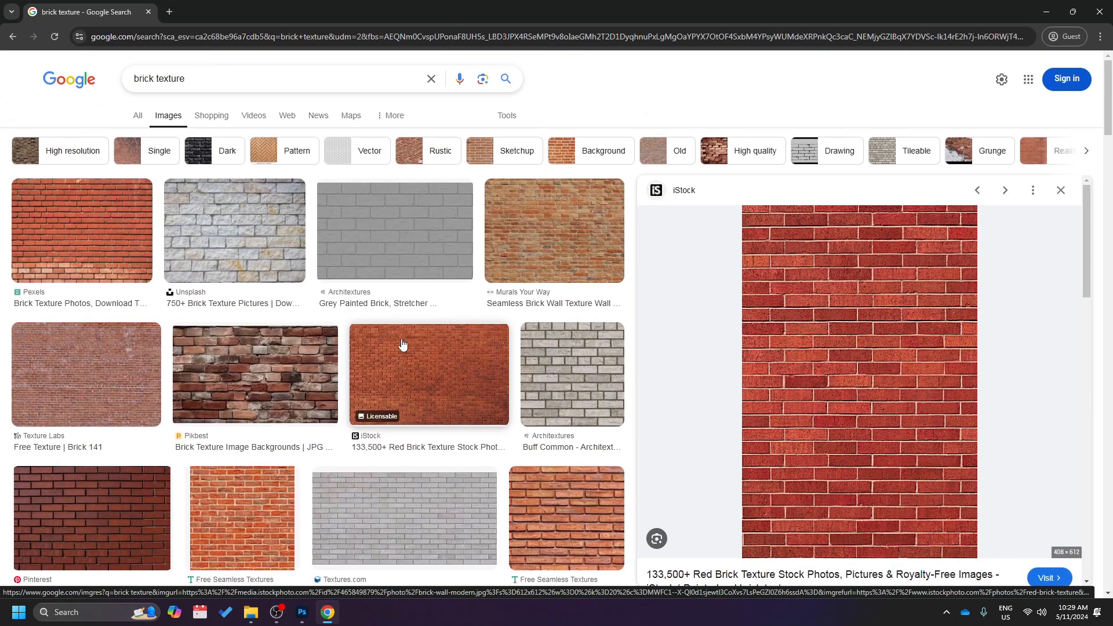
click(228, 74)
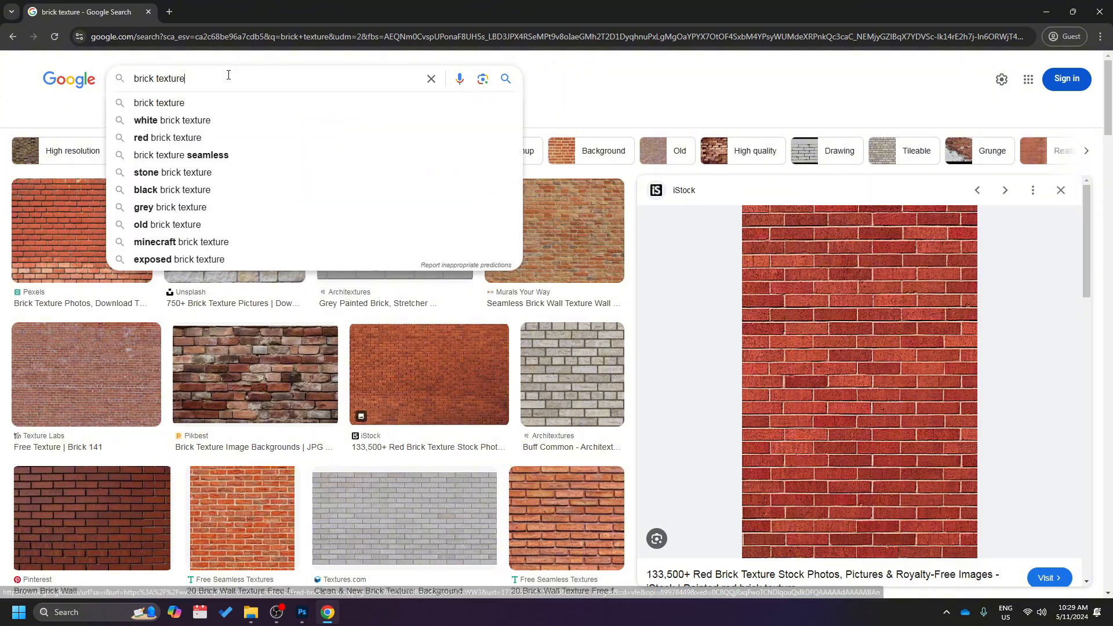
click(34, 113)
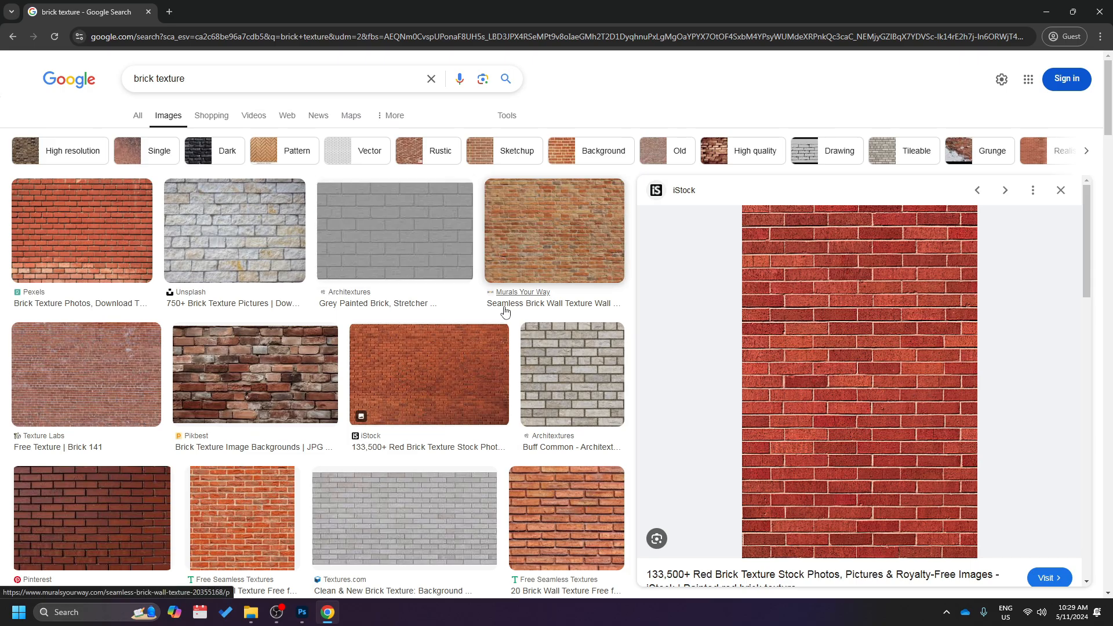
scroll(504, 312, down, 3)
scroll(504, 312, down, 6)
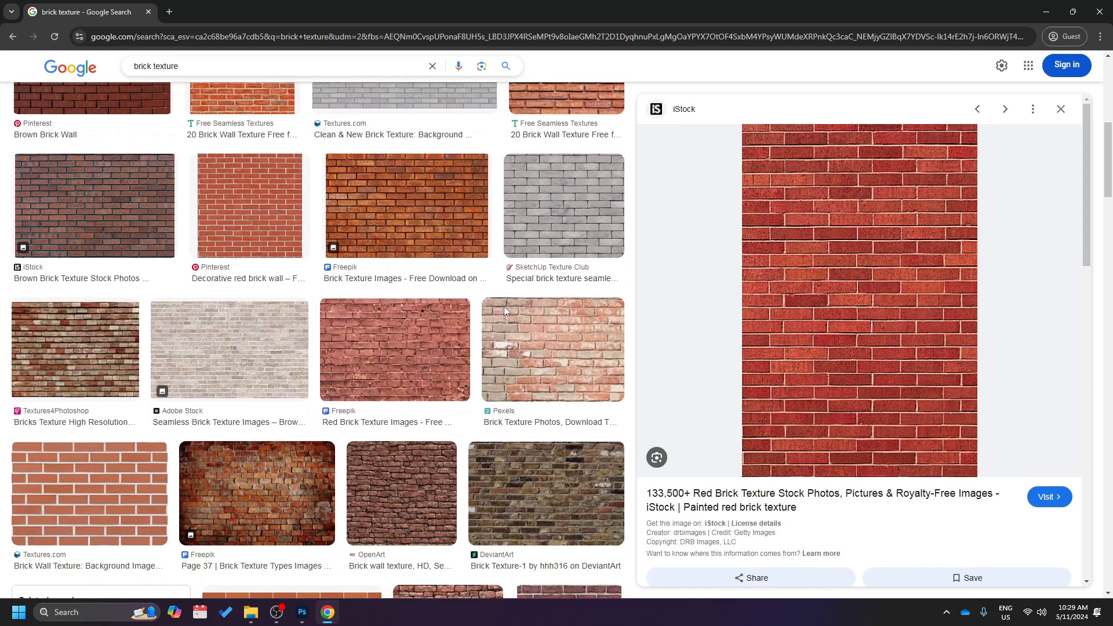
scroll(422, 371, down, 6)
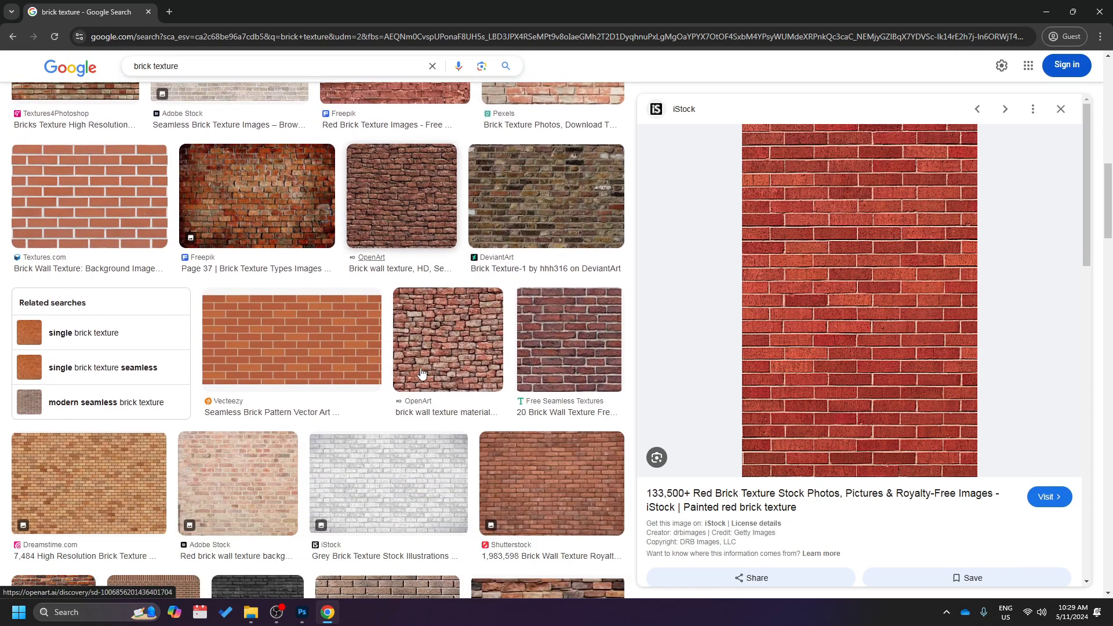
scroll(422, 374, up, 5)
scroll(421, 374, up, 4)
scroll(422, 374, down, 10)
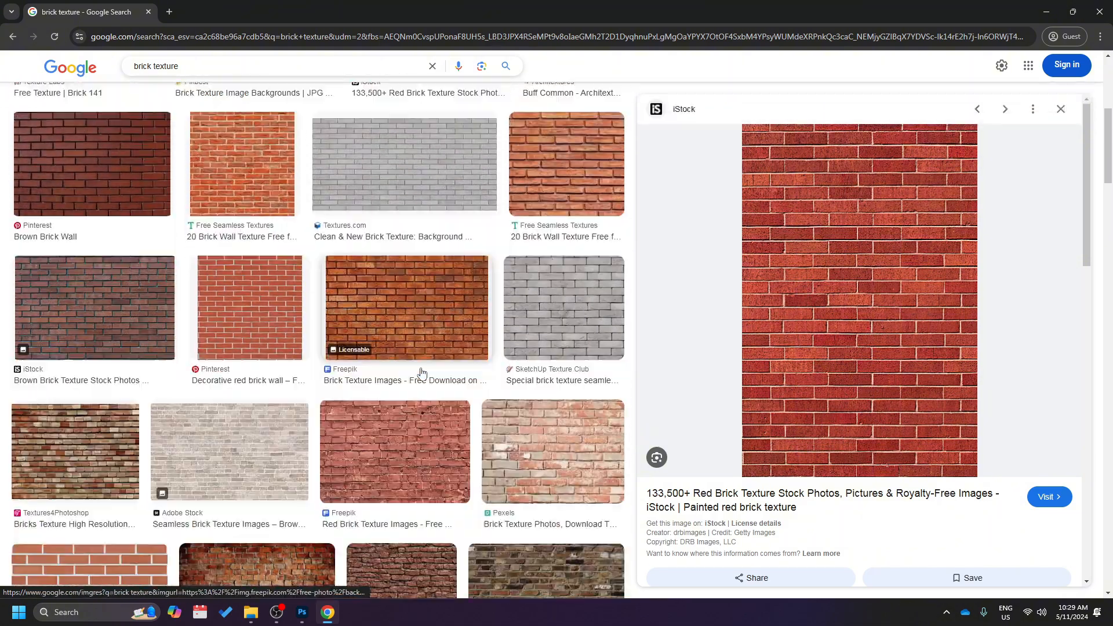
scroll(422, 374, down, 4)
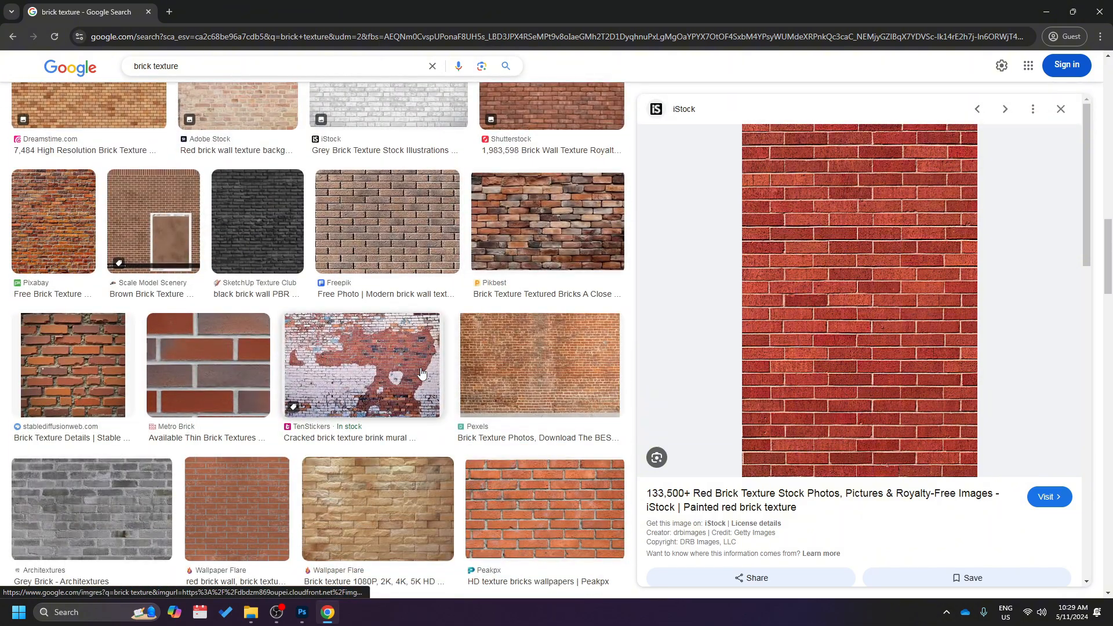
scroll(421, 374, down, 2)
scroll(421, 374, up, 7)
scroll(422, 374, up, 12)
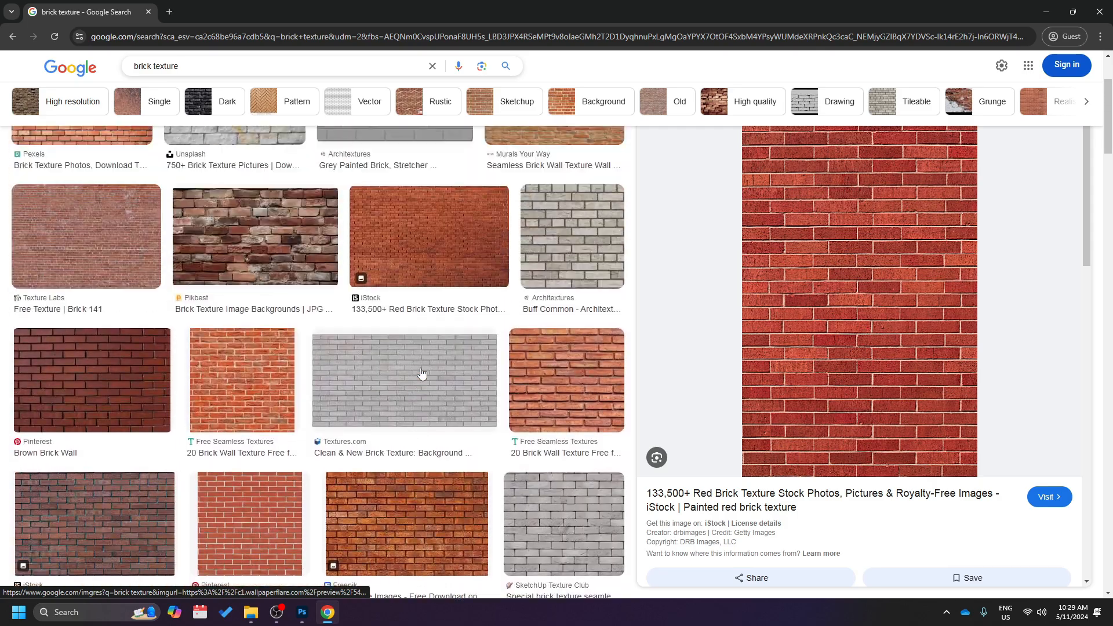
scroll(422, 374, down, 1)
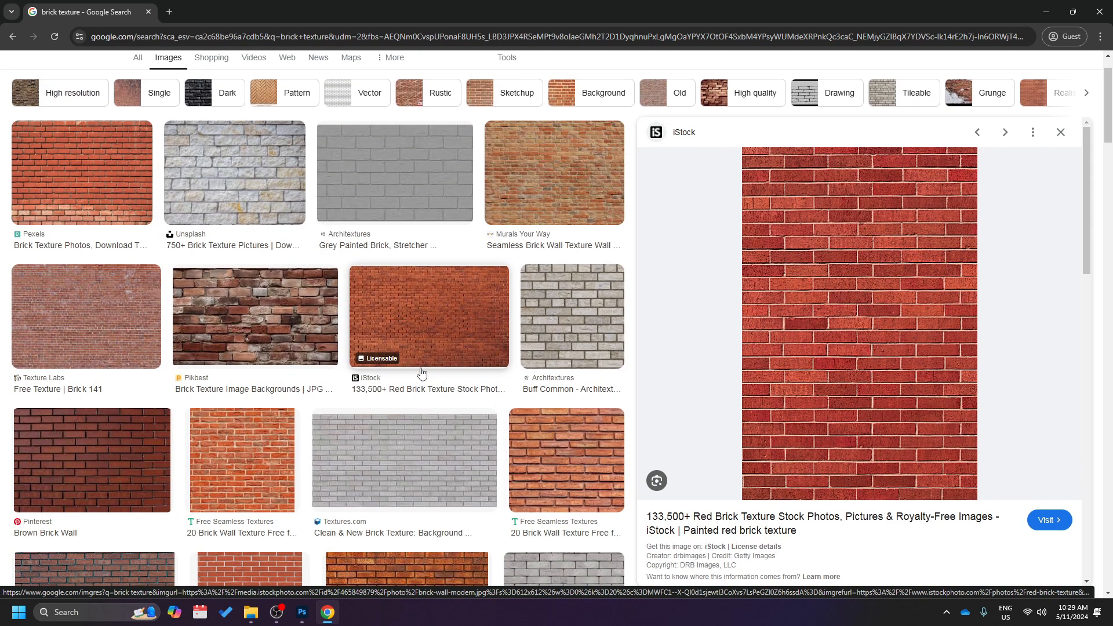
scroll(425, 324, up, 1)
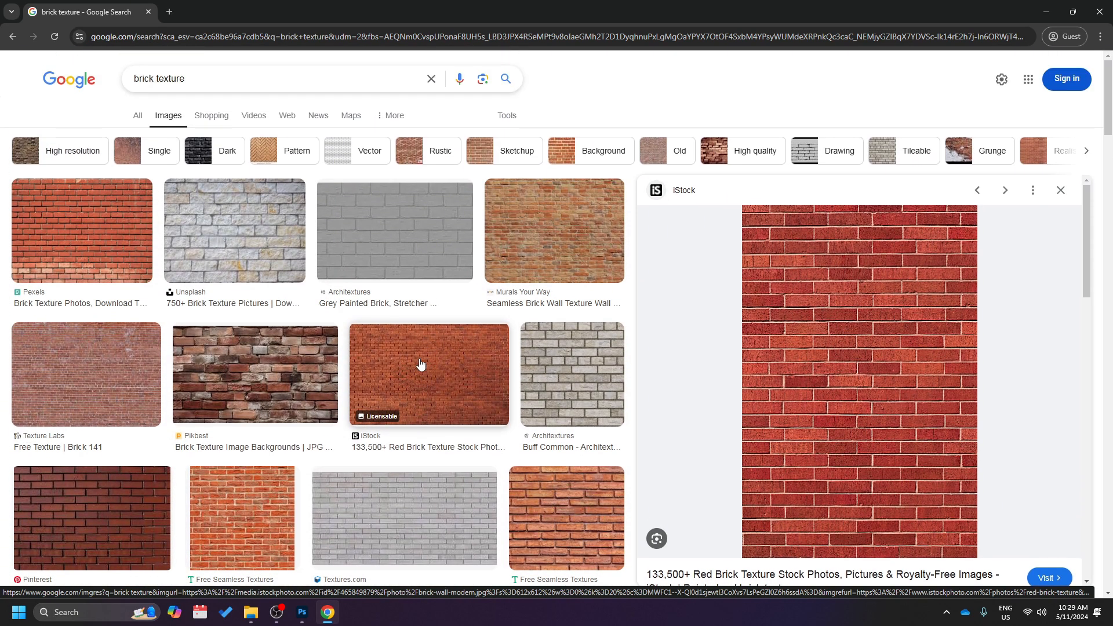
click(421, 364)
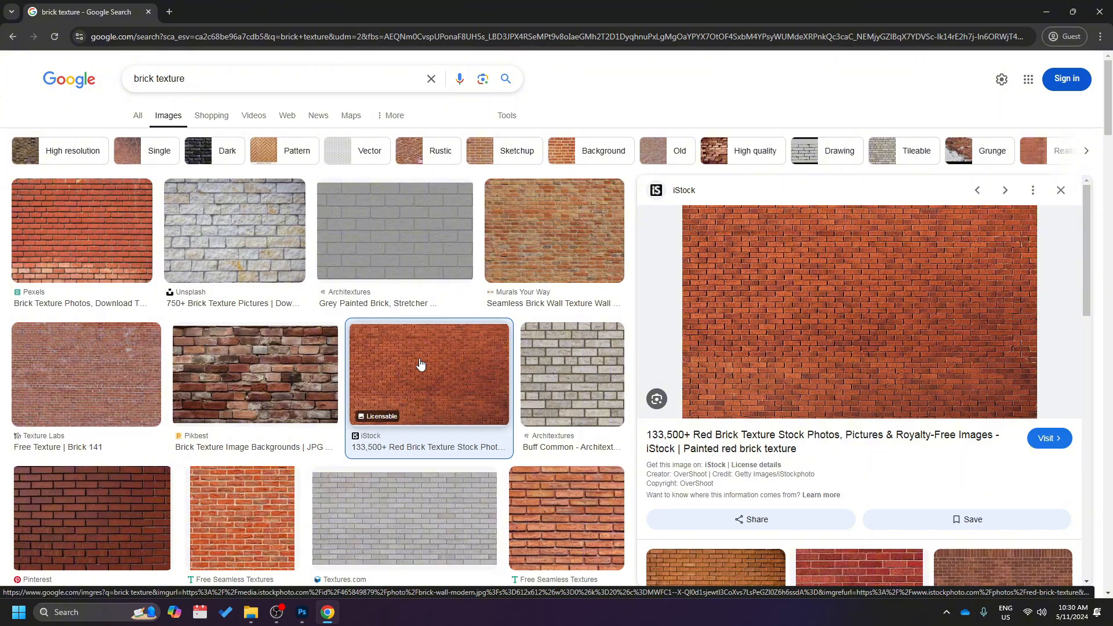
scroll(420, 364, down, 2)
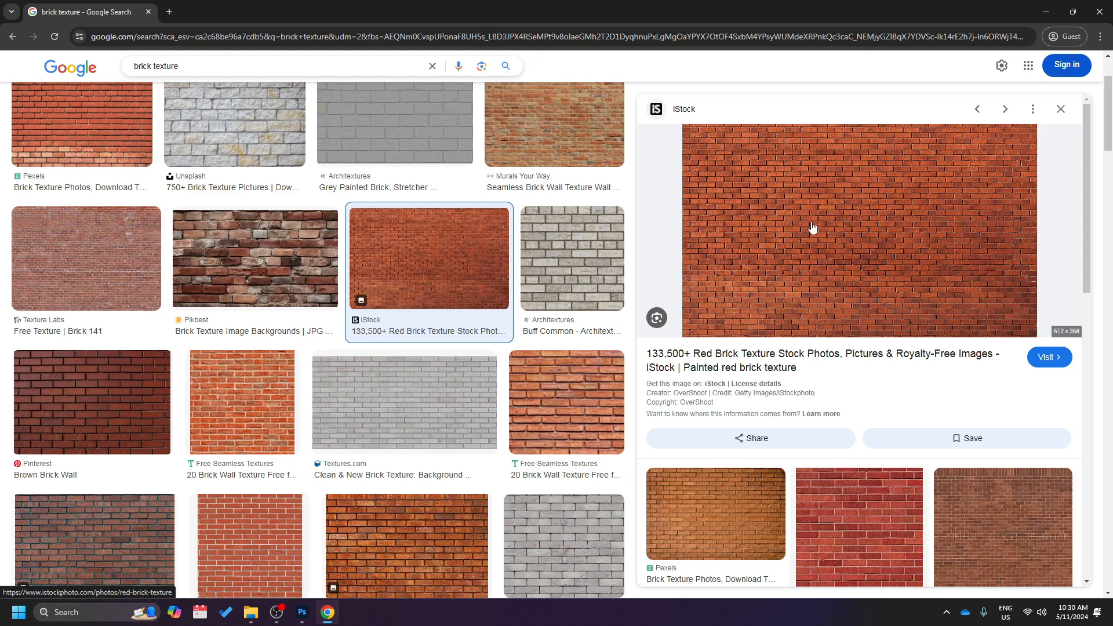
right_click(842, 219)
click(882, 358)
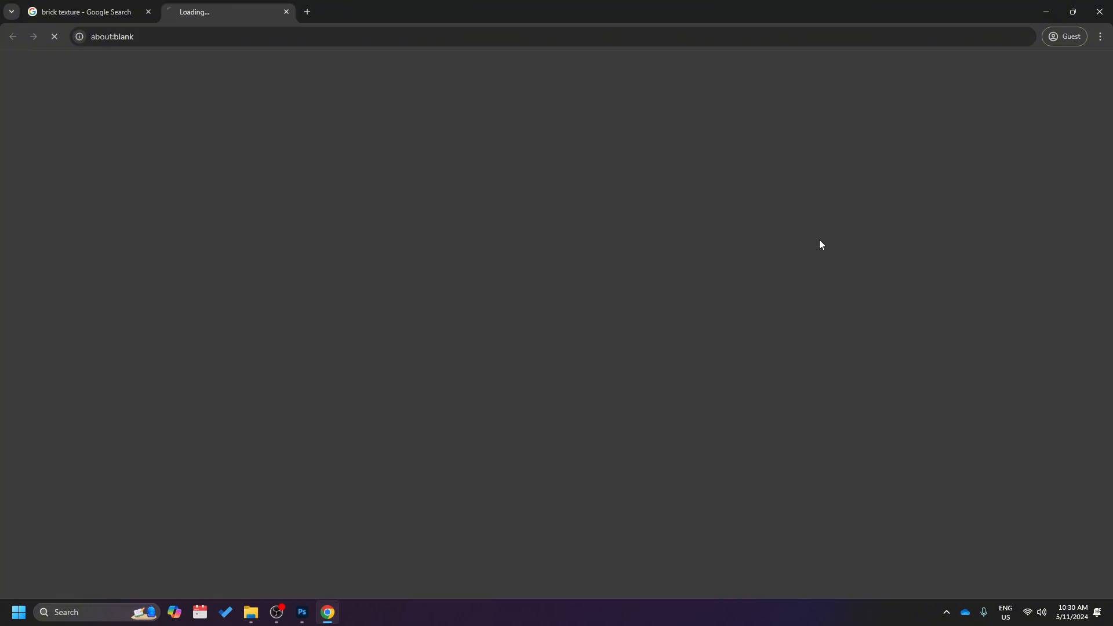
click(286, 12)
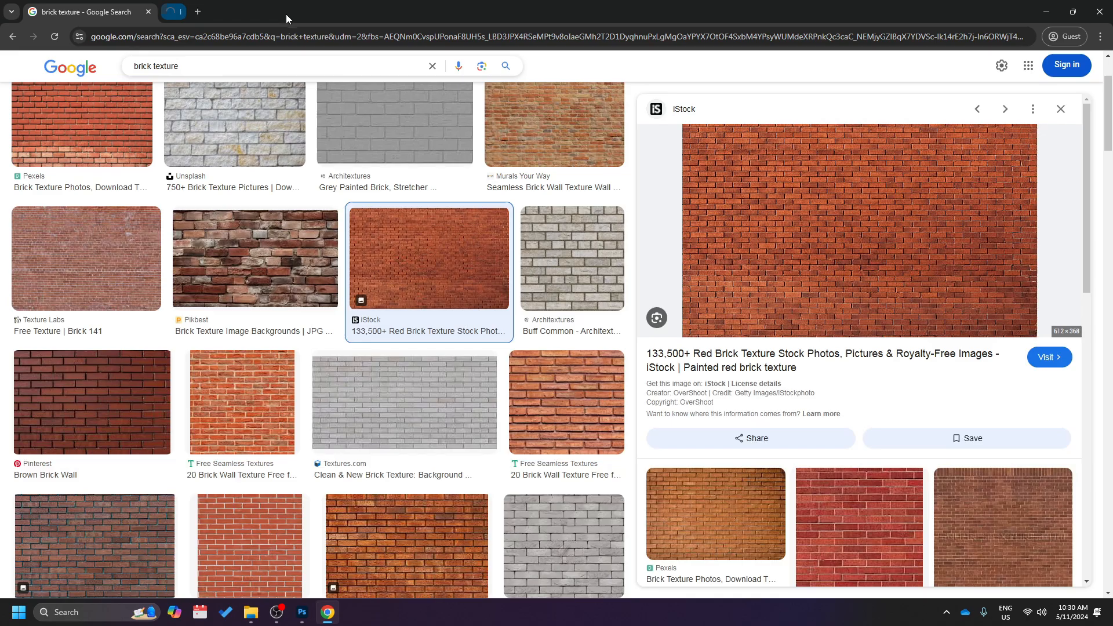
Copy the wide red brick wall image and paste it onto a new layer in the Photoshop elevation document.
right_click(813, 203)
click(882, 380)
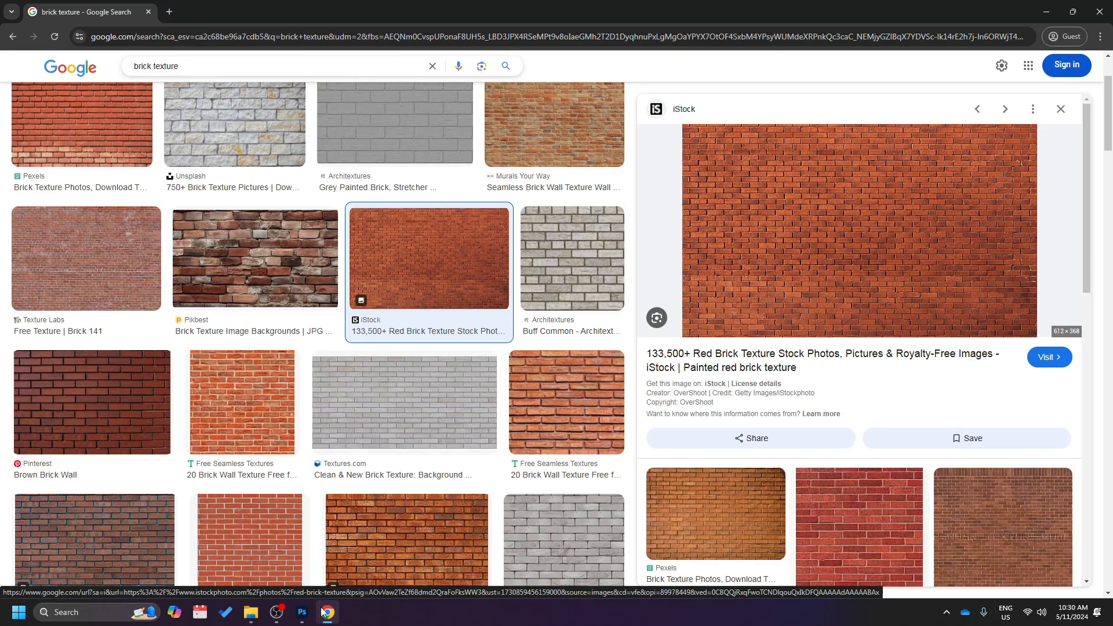
click(302, 613)
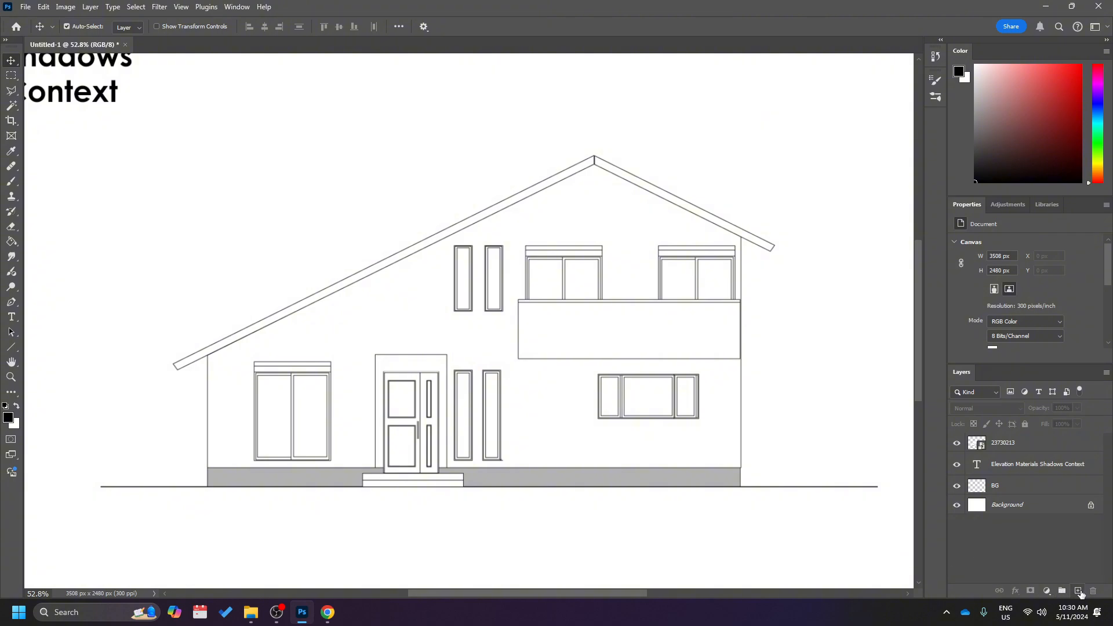
click(1079, 591)
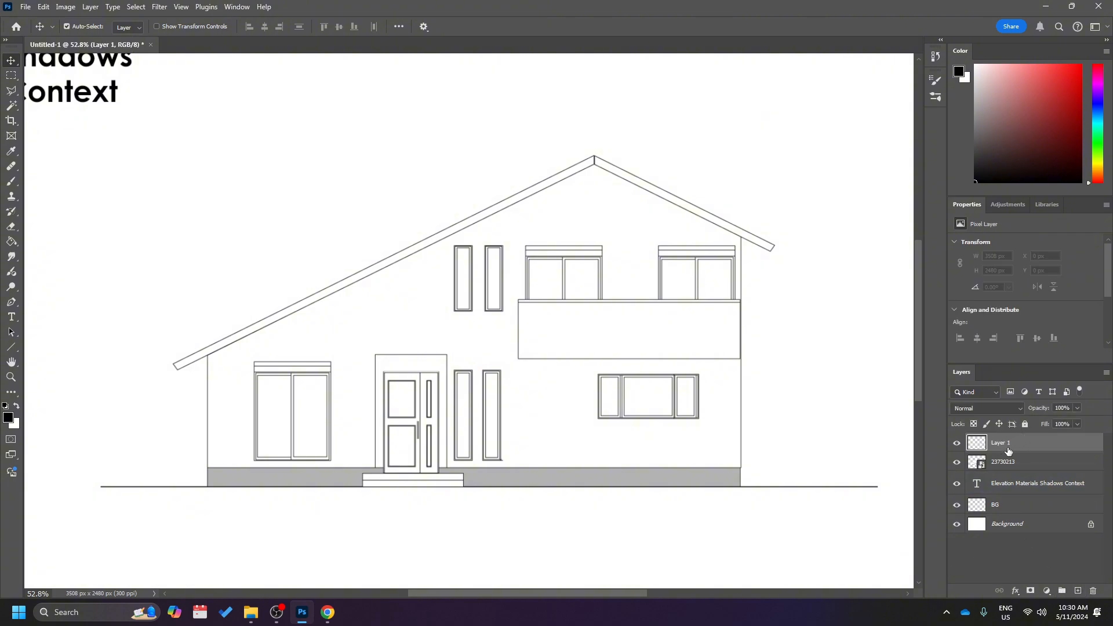
right_click(503, 286)
click(43, 7)
click(44, 7)
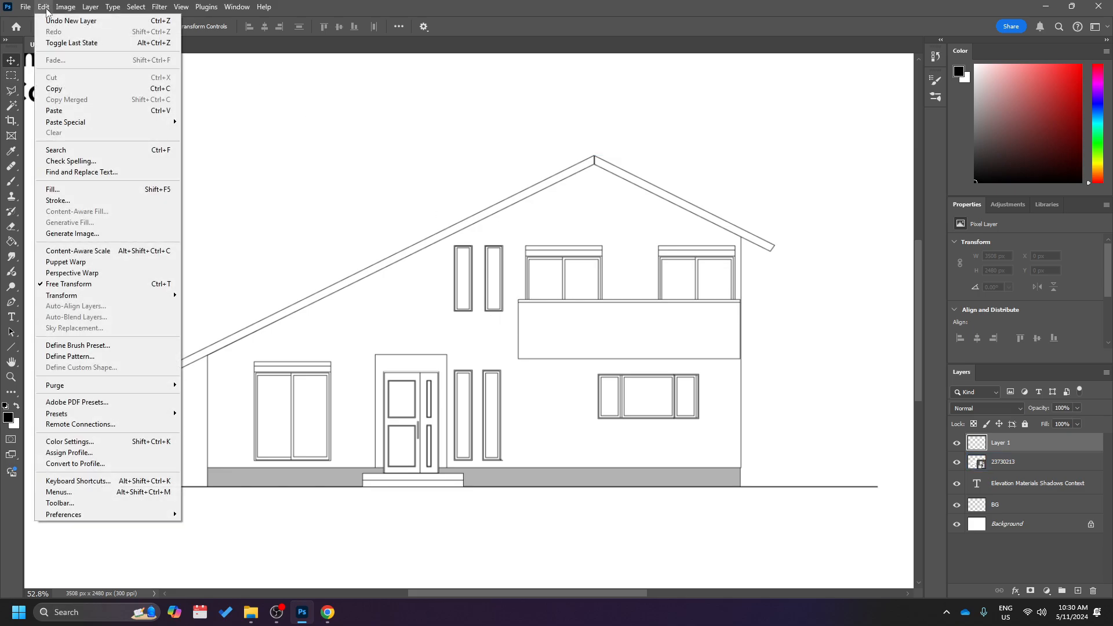
click(94, 111)
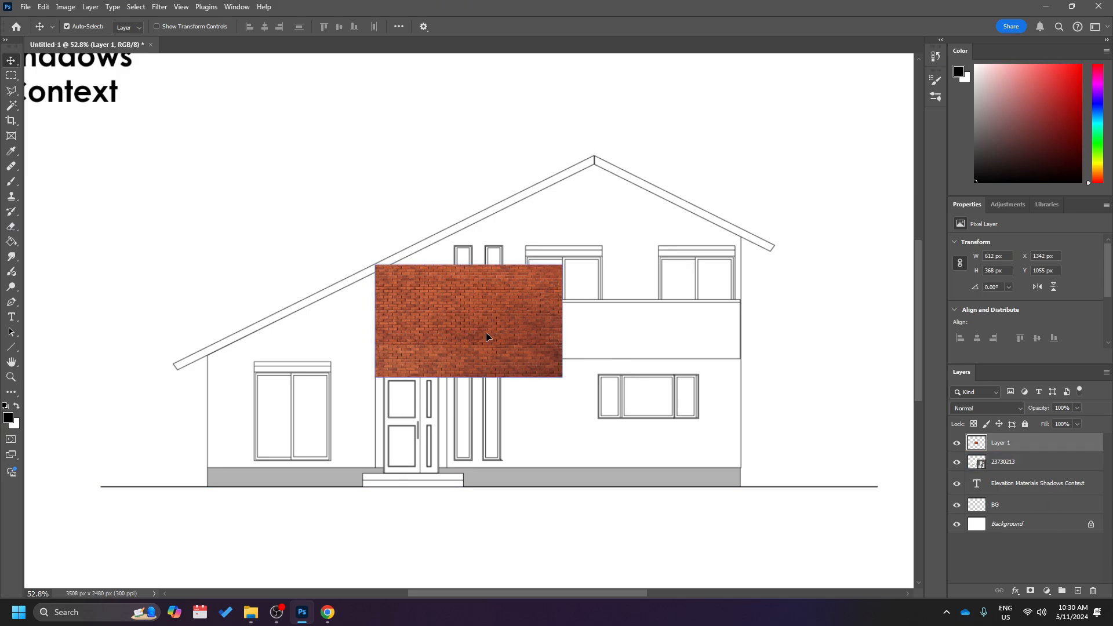
Move the pasted brick texture over the facade beside the front door, to about X 1377 px, Y 1166 px.
drag(486, 336, 586, 416)
scroll(524, 342, up, 5)
scroll(586, 416, right, 2)
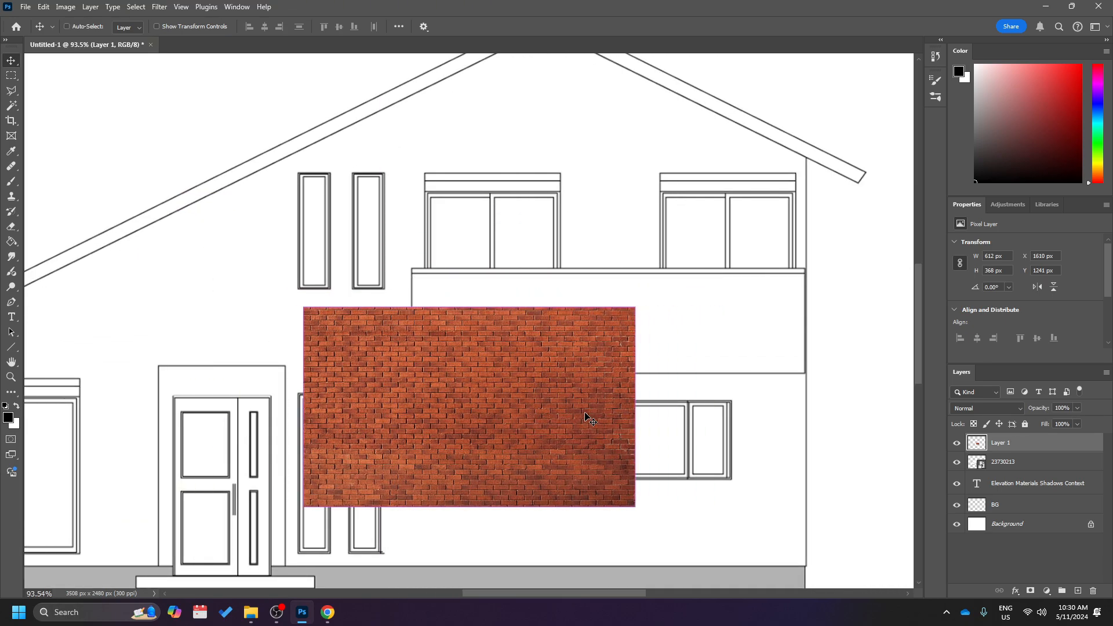
scroll(488, 370, right, 2)
scroll(487, 366, down, 2)
drag(487, 365, 343, 297)
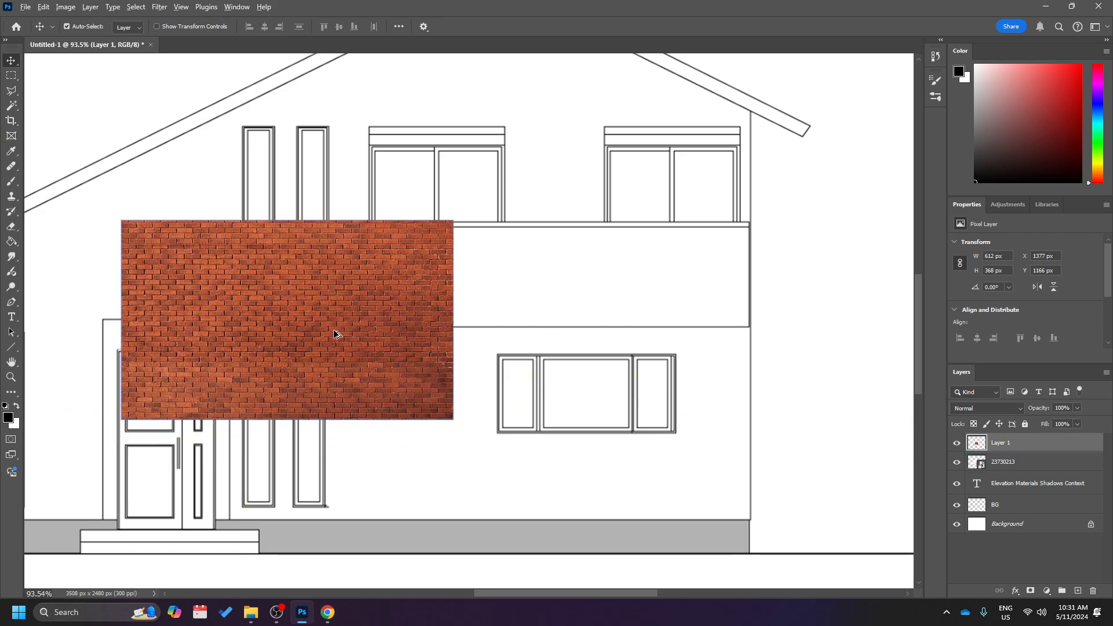
Duplicate the brick texture to its right and align the copy along the seam at about X 1982 px, Y 1166 px.
drag(334, 334, 658, 346)
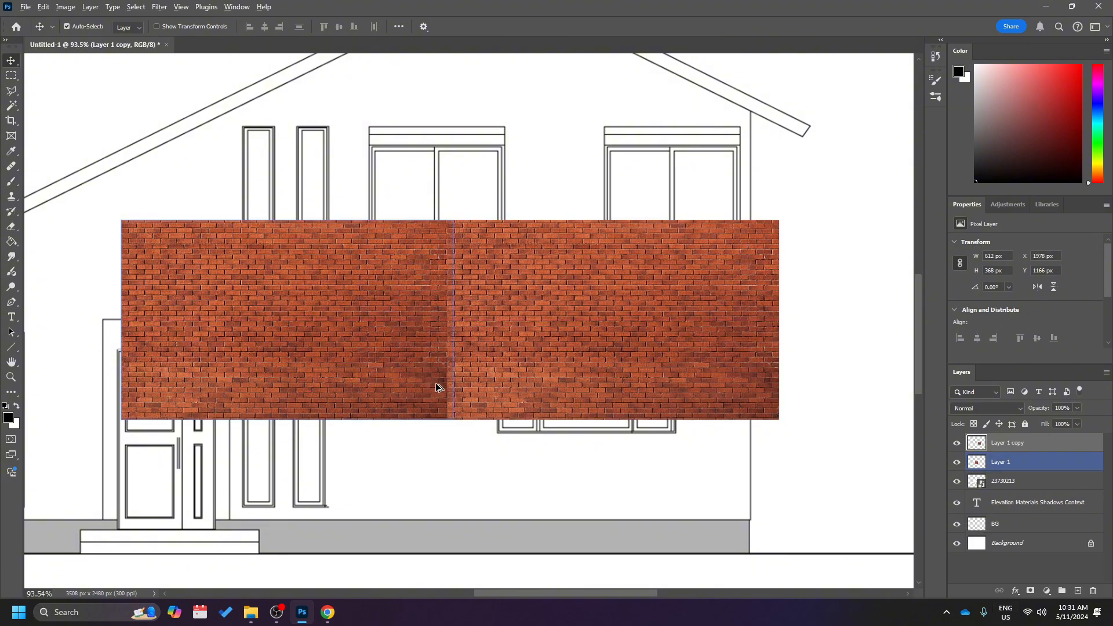
scroll(404, 396, up, 4)
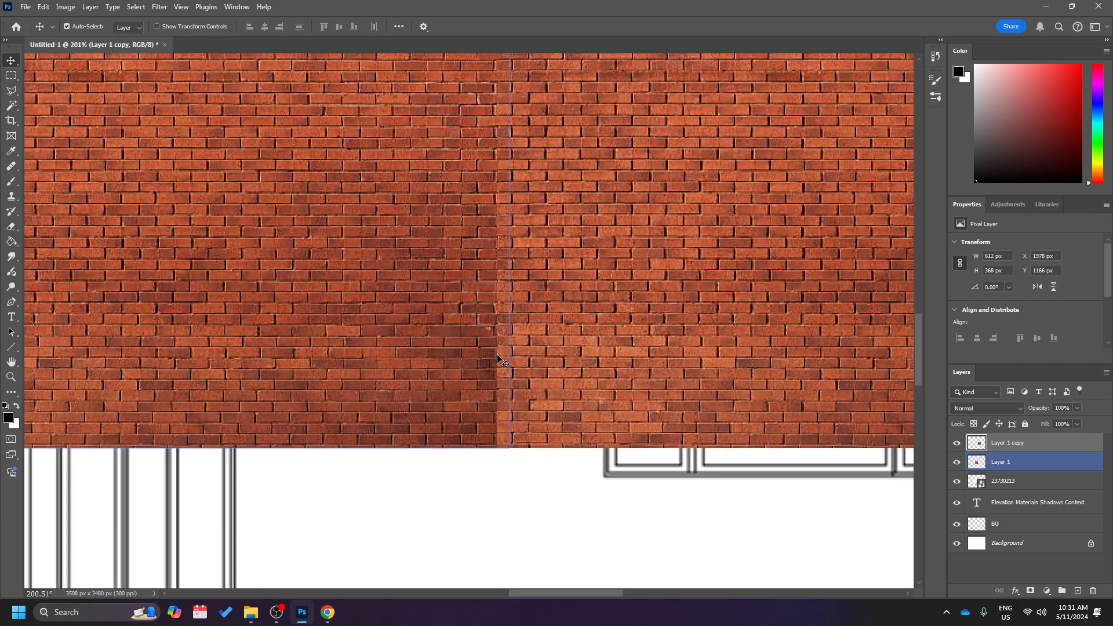
drag(498, 357, 555, 334)
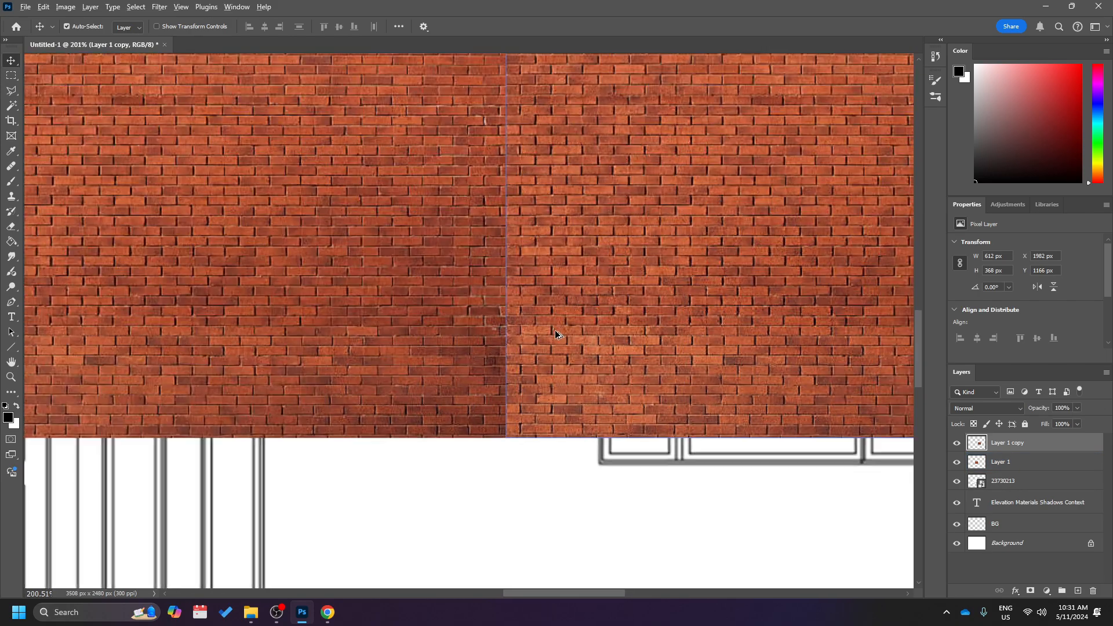
scroll(555, 334, down, 3)
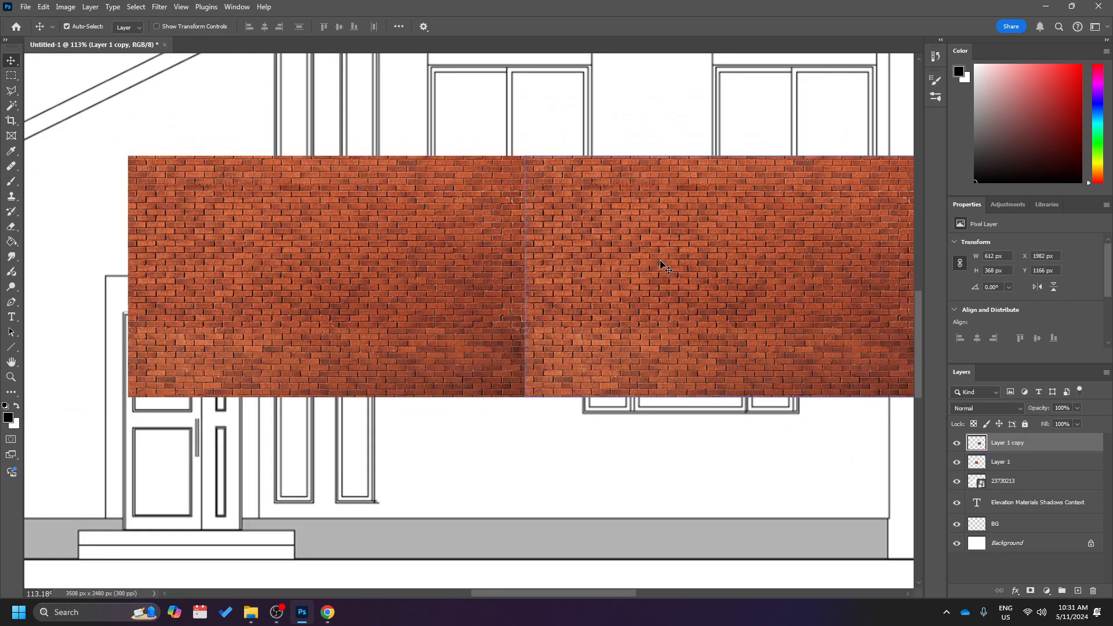
scroll(467, 276, down, 4)
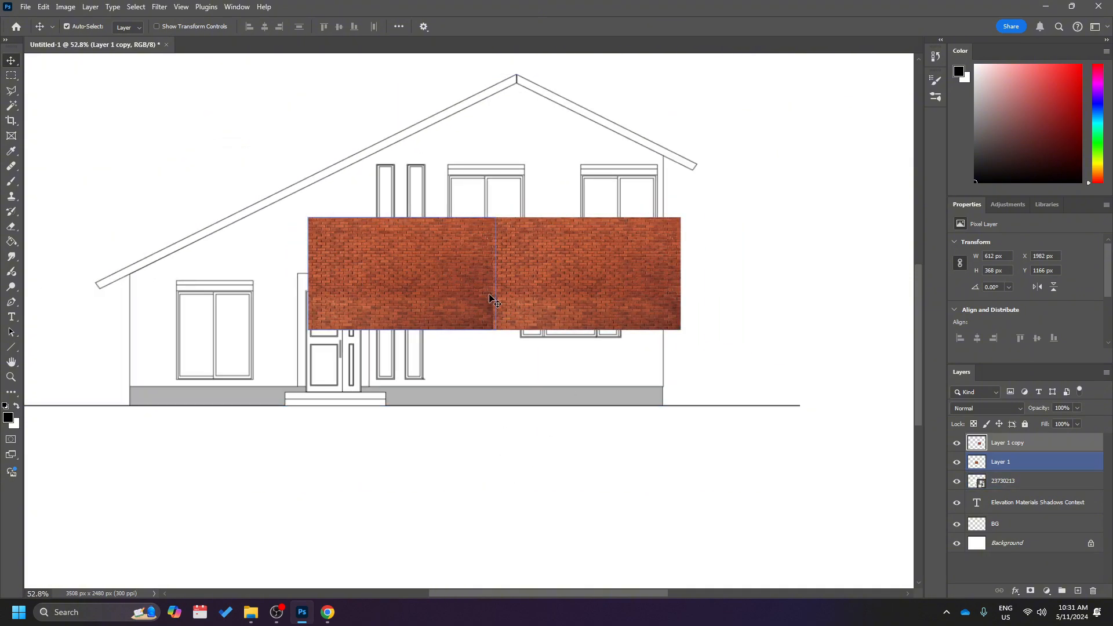
Delete both brick texture layers, the original and its copy.
click(429, 290)
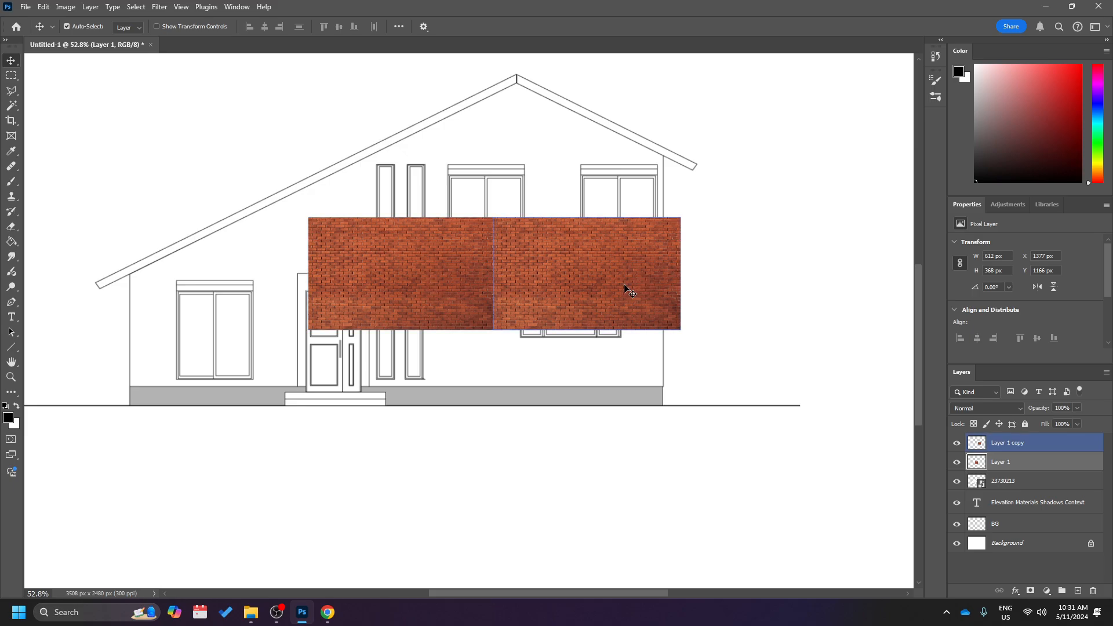
scroll(481, 291, up, 4)
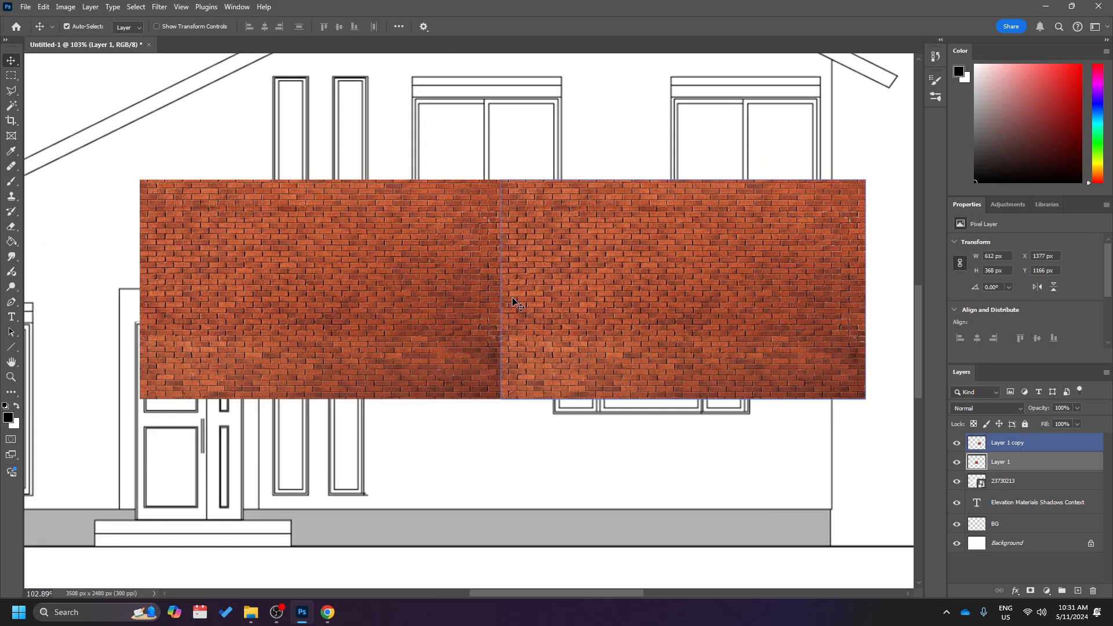
click(603, 292)
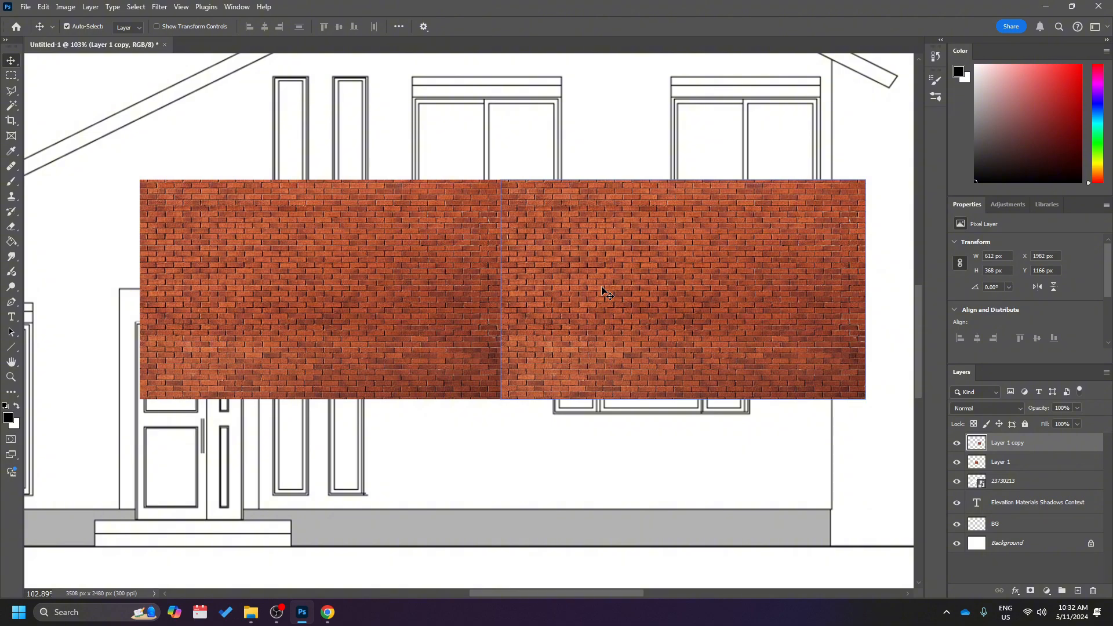
key(Delete)
key(Delete)
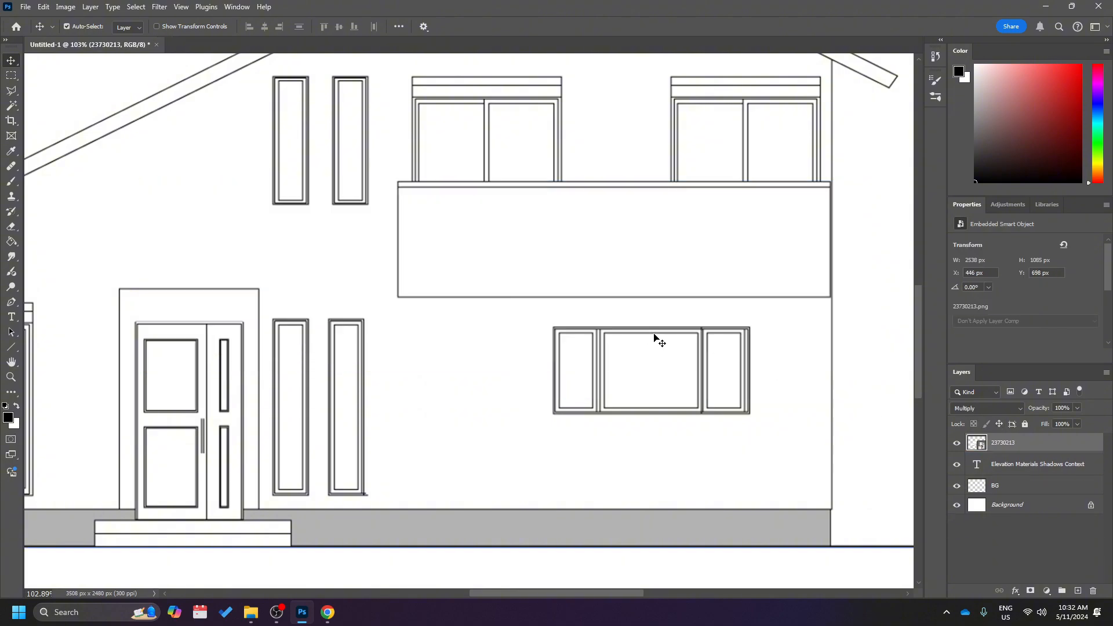
Switch to Chrome, preview the tall 408 × 612 iStock red brick texture with light mortar joints, and copy the image.
click(329, 613)
scroll(716, 348, down, 3)
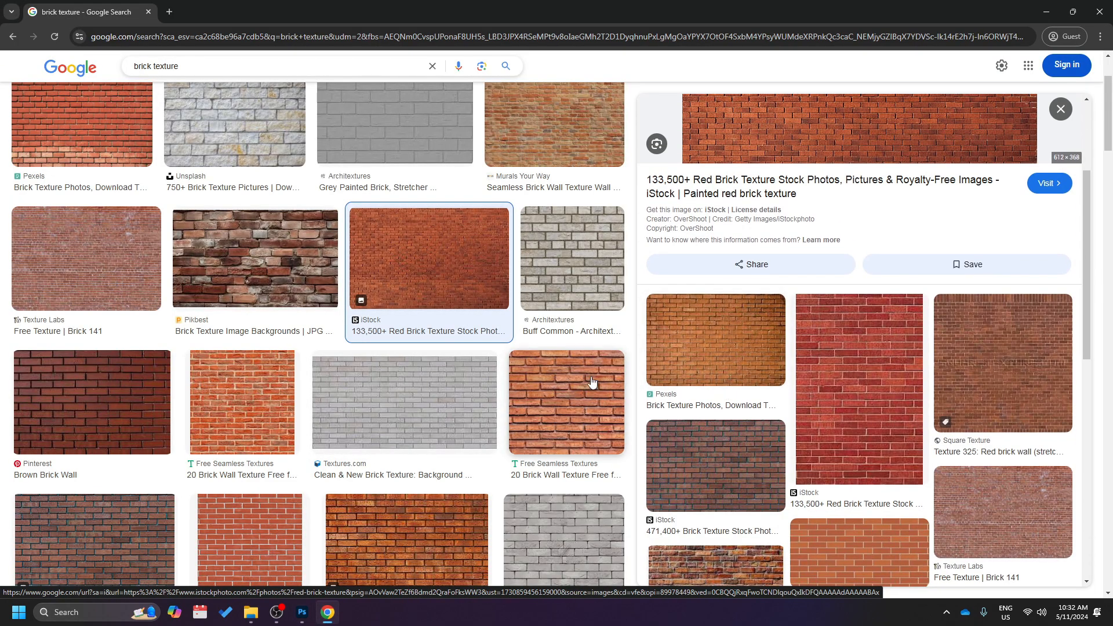
scroll(518, 374, down, 3)
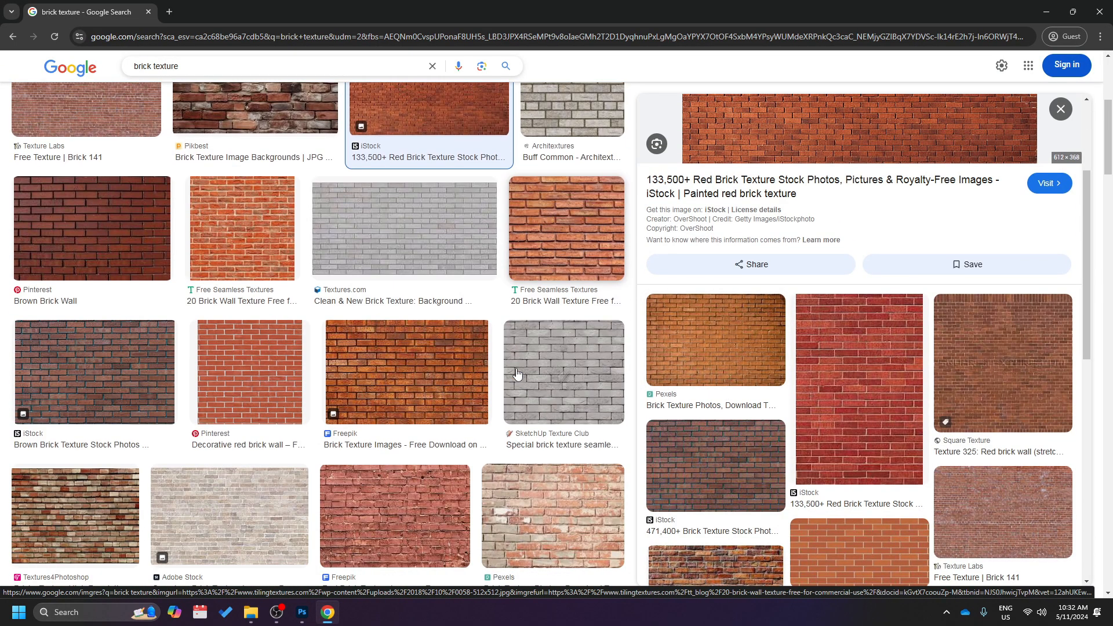
click(868, 383)
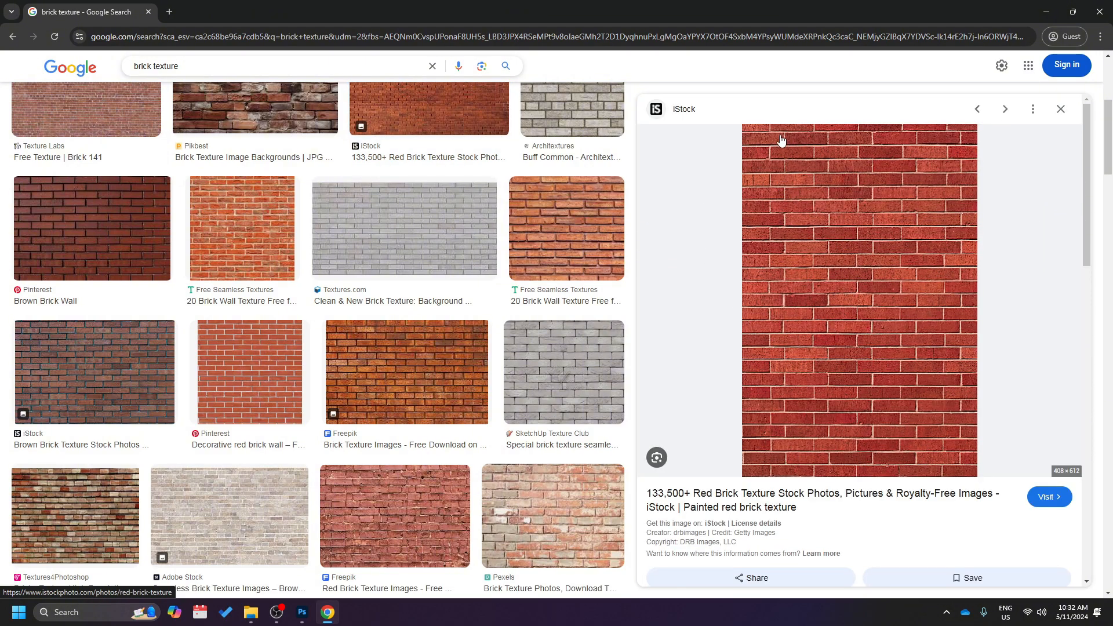
right_click(903, 235)
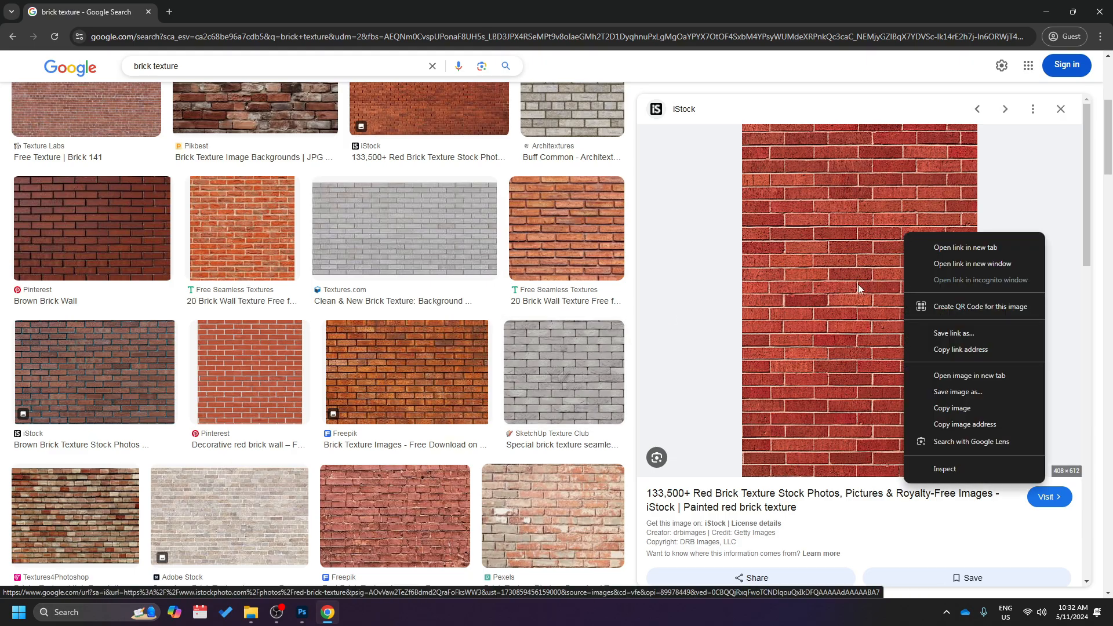
click(934, 409)
Switch to Photoshop and paste the copied brick image onto a new layer above the line drawing.
click(303, 612)
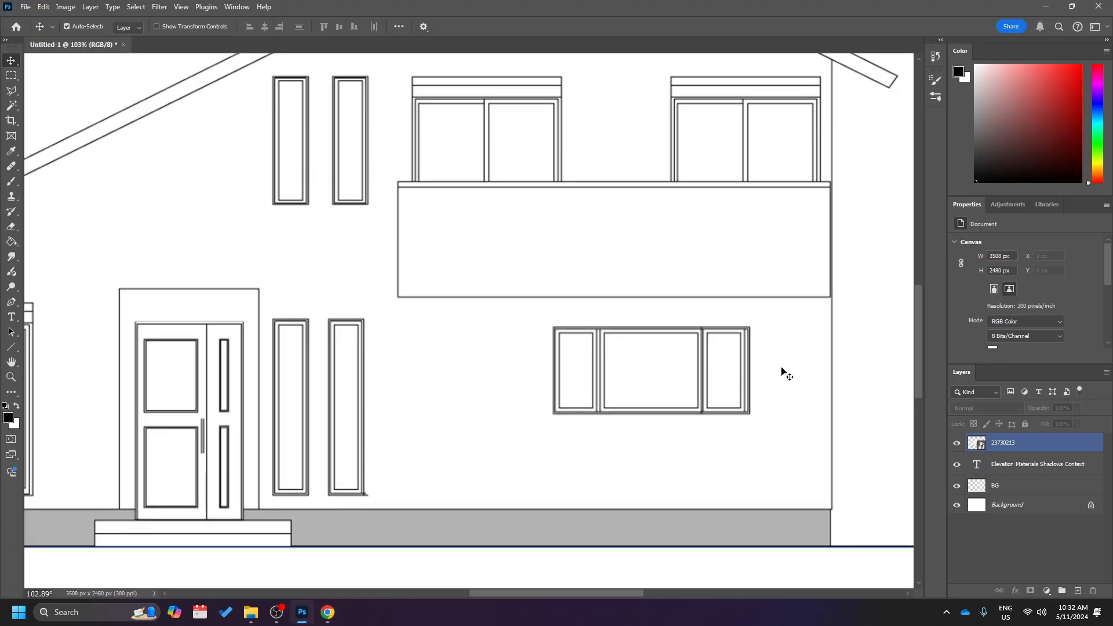
click(1018, 442)
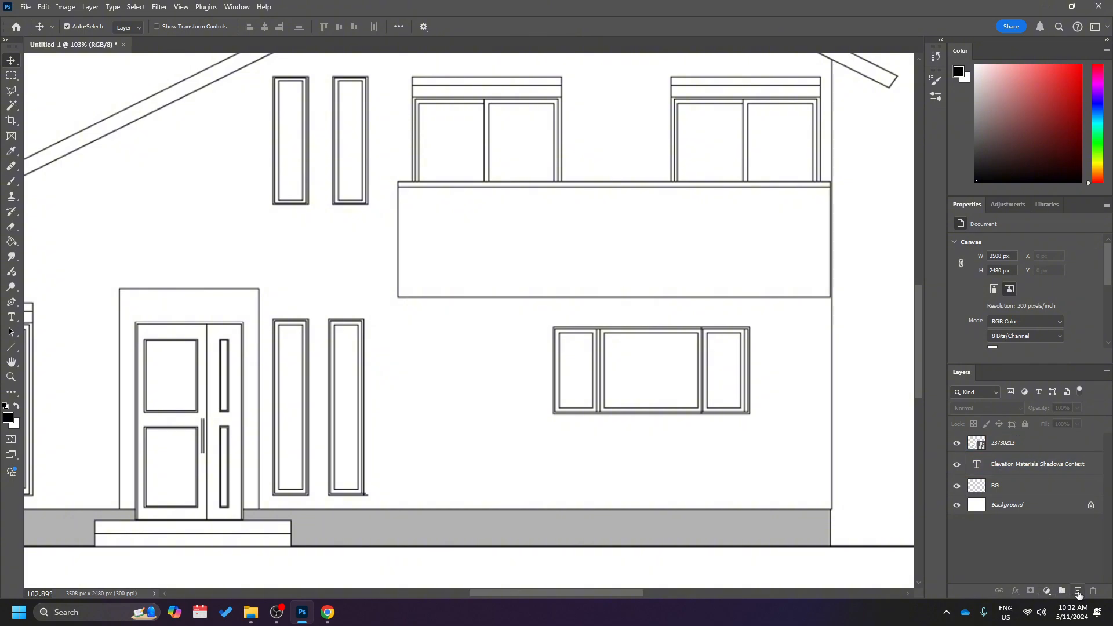
click(1078, 590)
scroll(567, 363, down, 2)
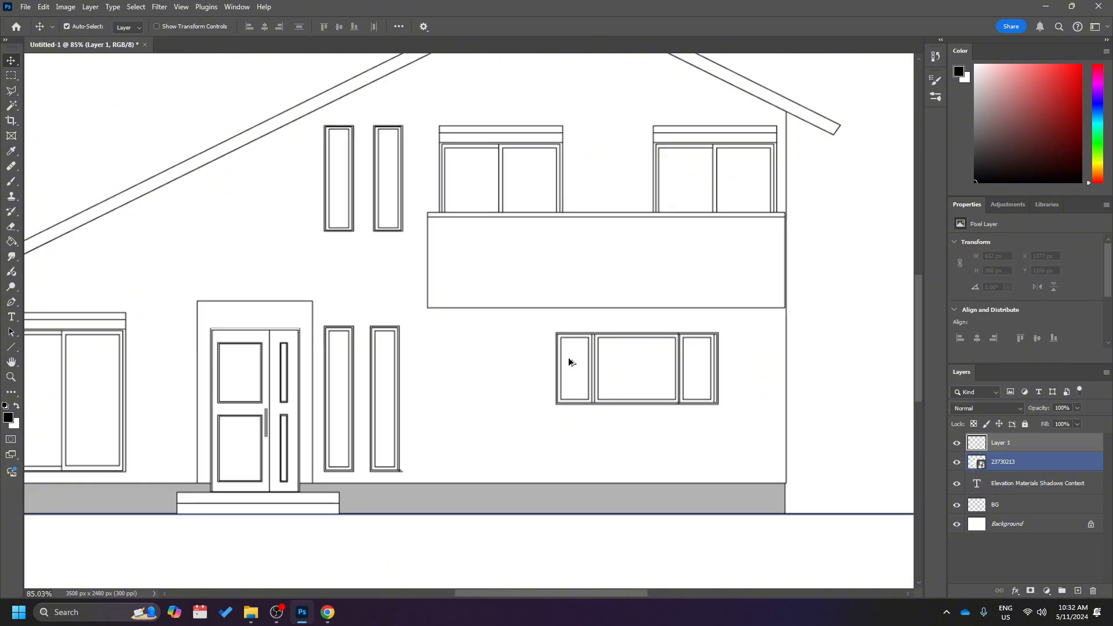
click(1047, 442)
shift+click(583, 400)
key(ctrl+v)
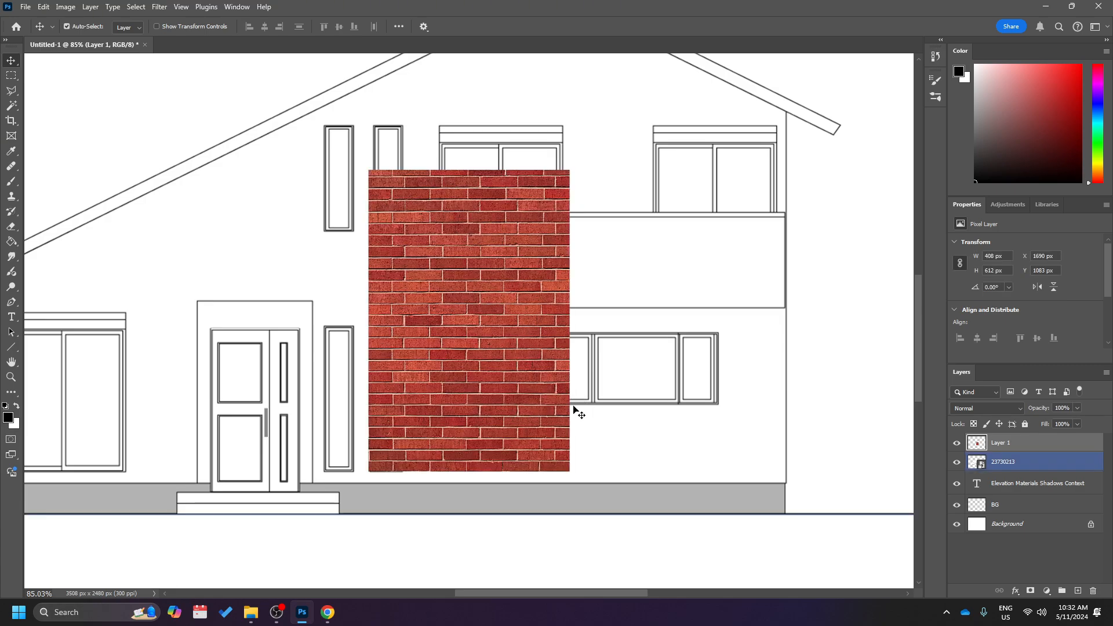
Duplicate the brick texture to its right and line up the mortar joints at about X 1961 px, Y 1082 px.
drag(458, 294, 591, 295)
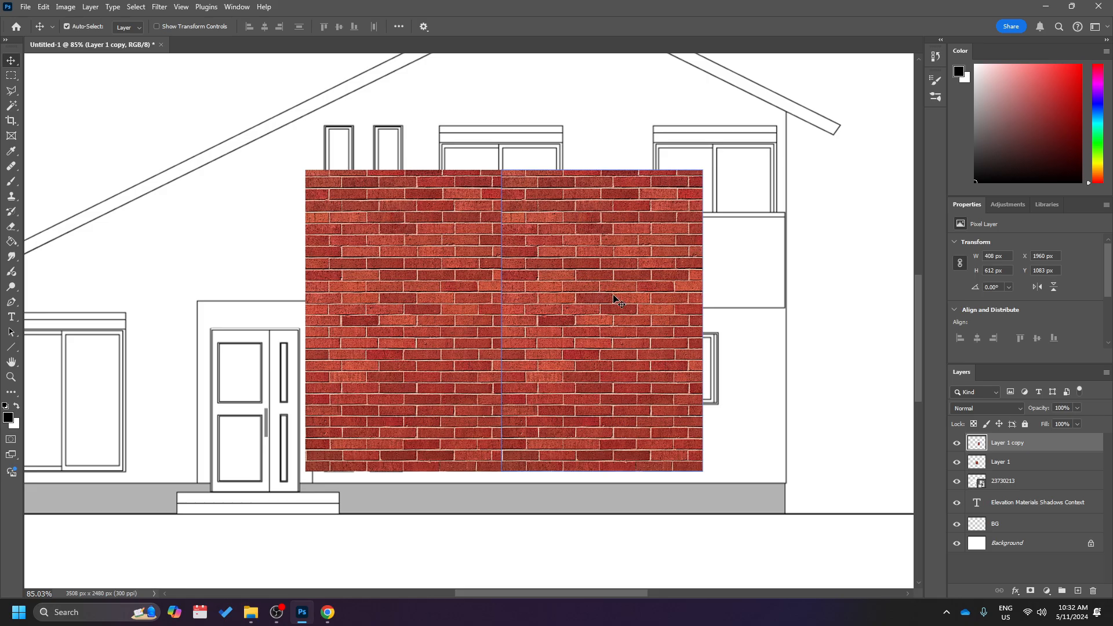
scroll(503, 256, up, 5)
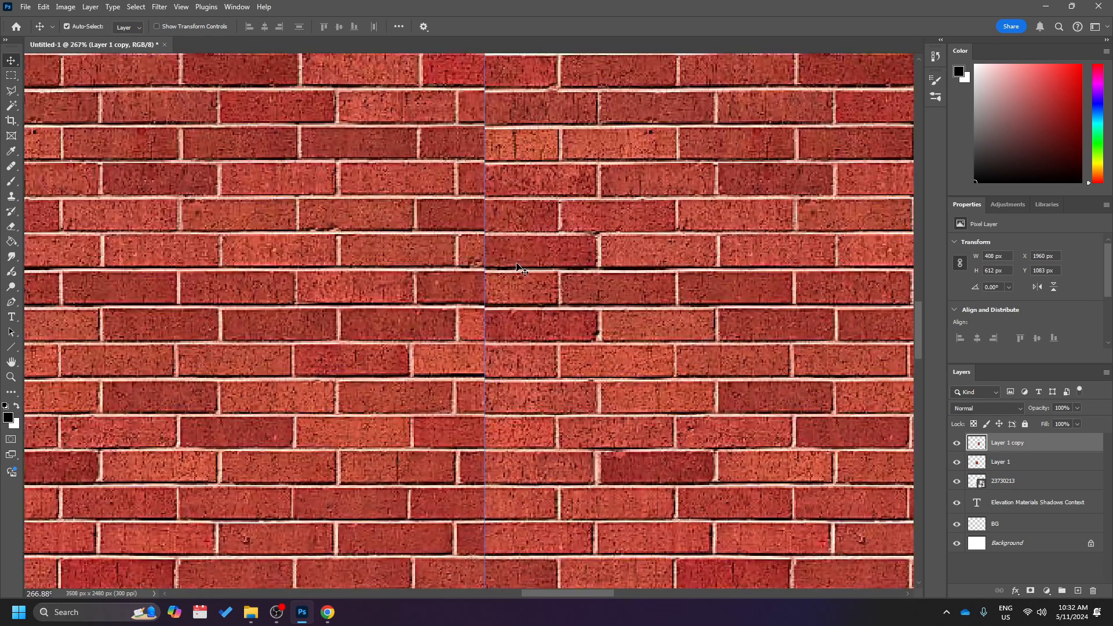
drag(516, 264, 520, 262)
key(Up)
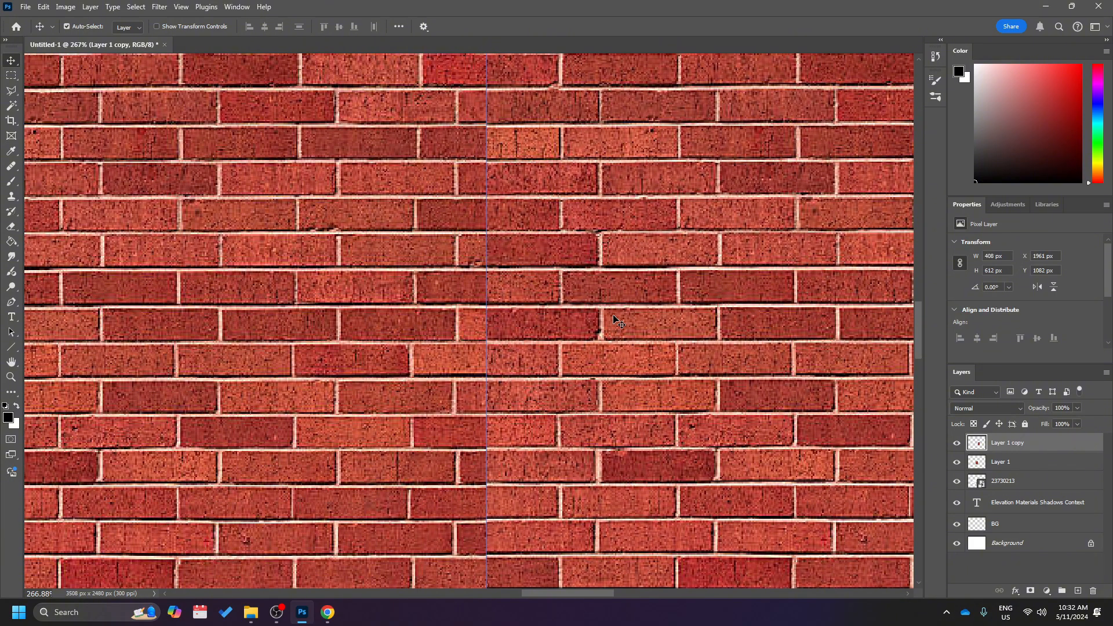
scroll(614, 315, down, 7)
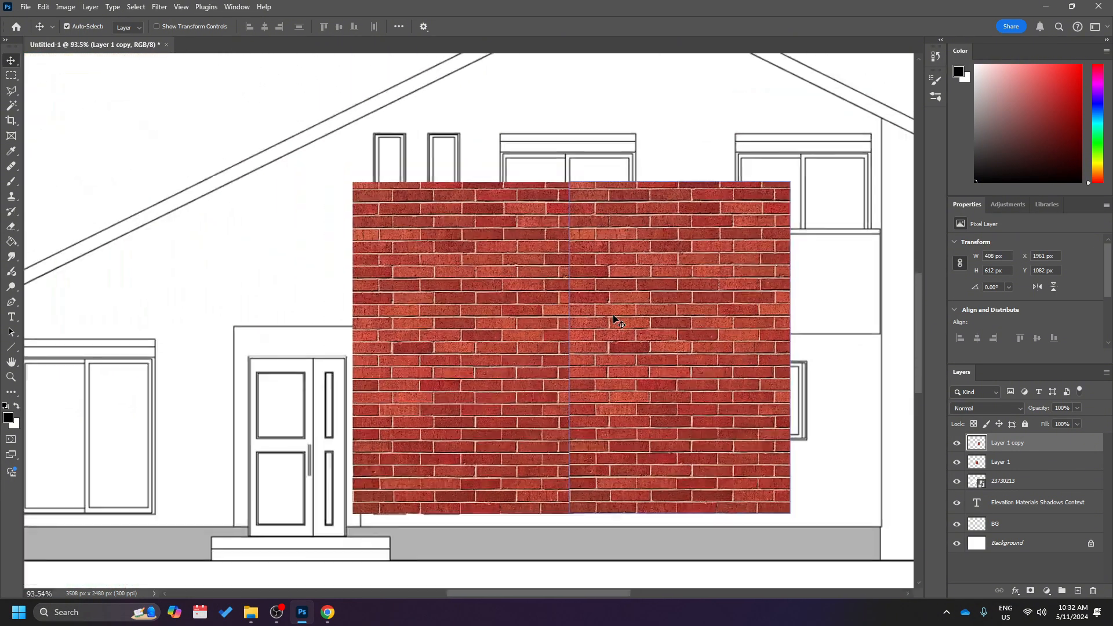
scroll(613, 318, down, 4)
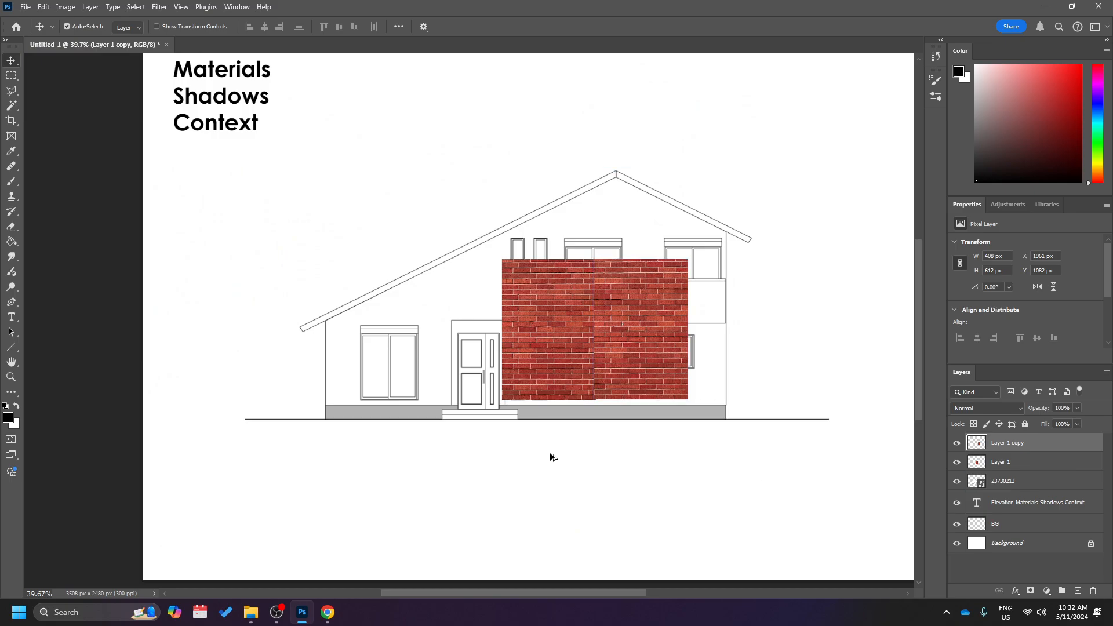
scroll(613, 304, up, 6)
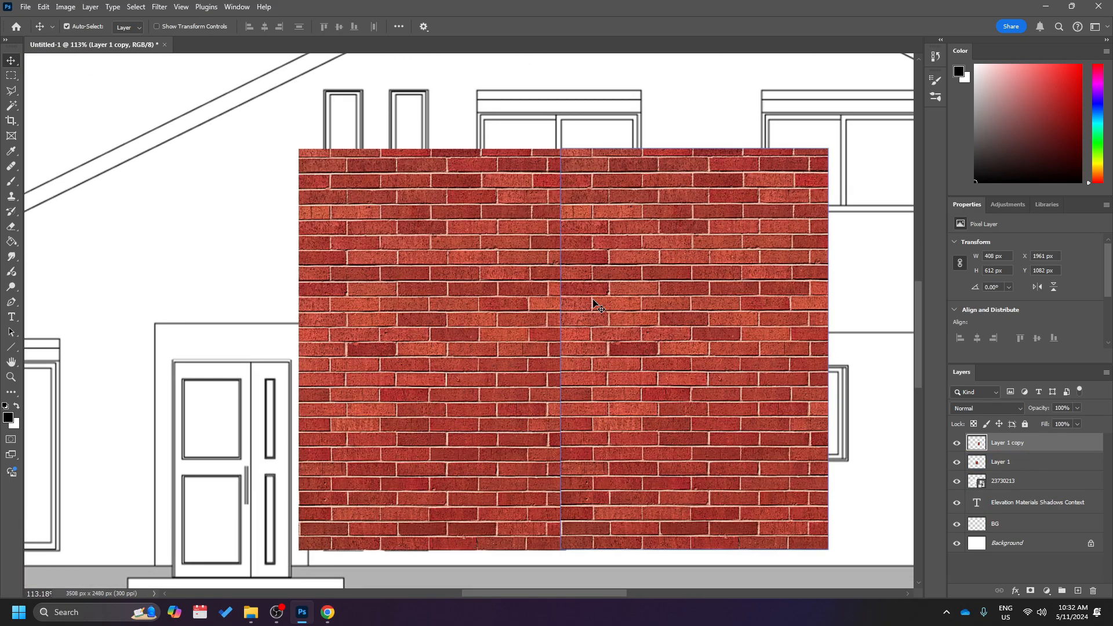
Shift the brick copy to overlap the original further, matching the joints at about X 1929 px, Y 1082 px.
drag(593, 301, 573, 305)
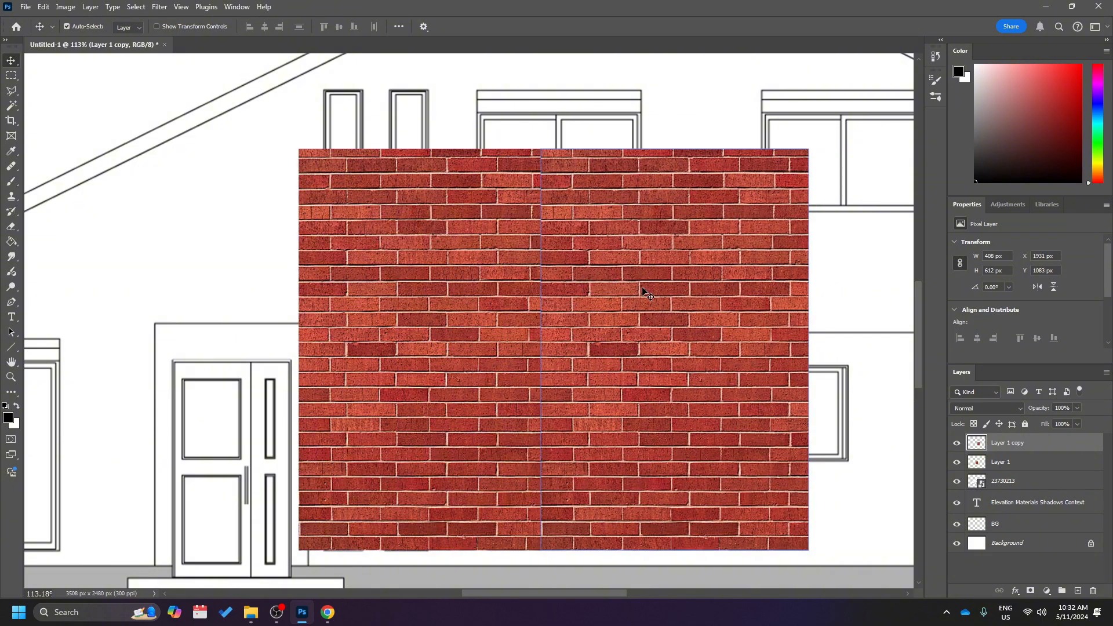
drag(643, 290, 618, 290)
key(Up)
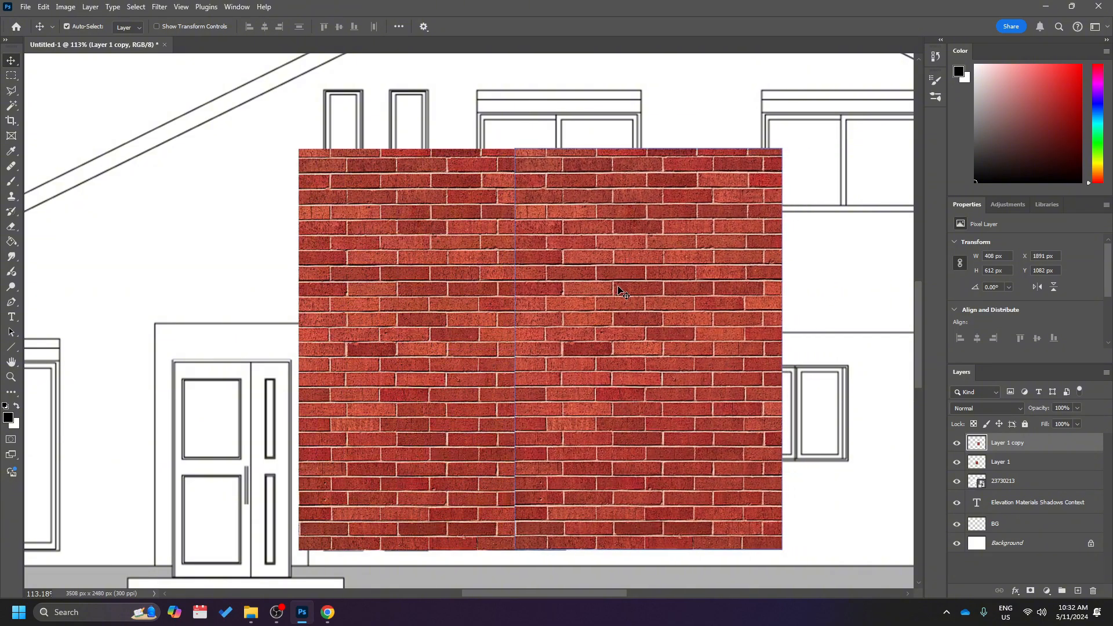
drag(615, 350, 632, 349)
scroll(631, 349, down, 2)
scroll(632, 349, down, 3)
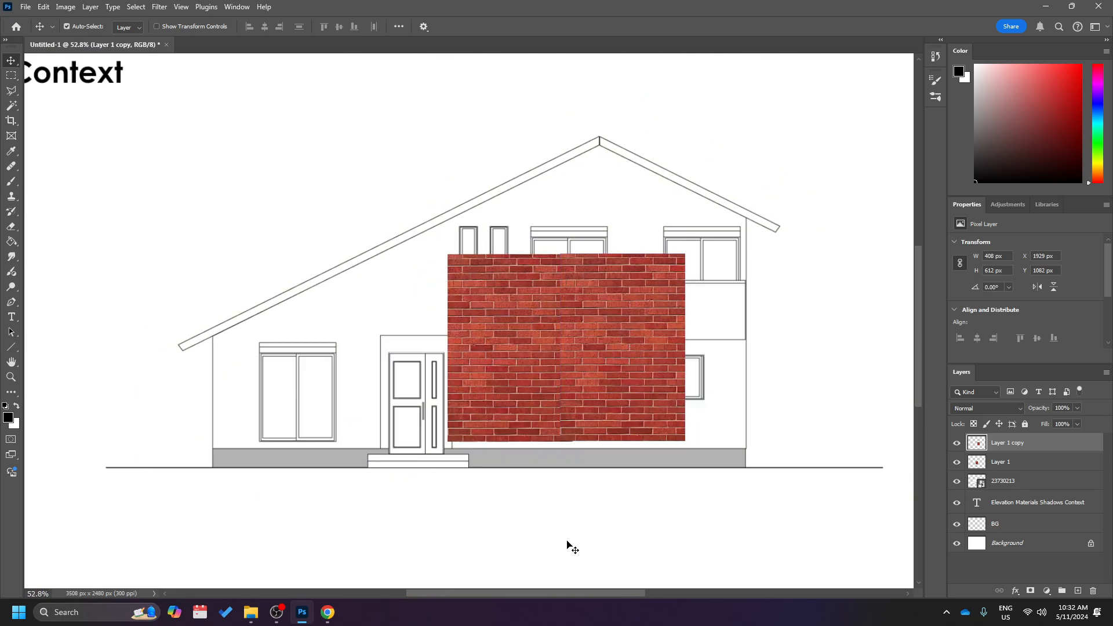
scroll(567, 544, down, 2)
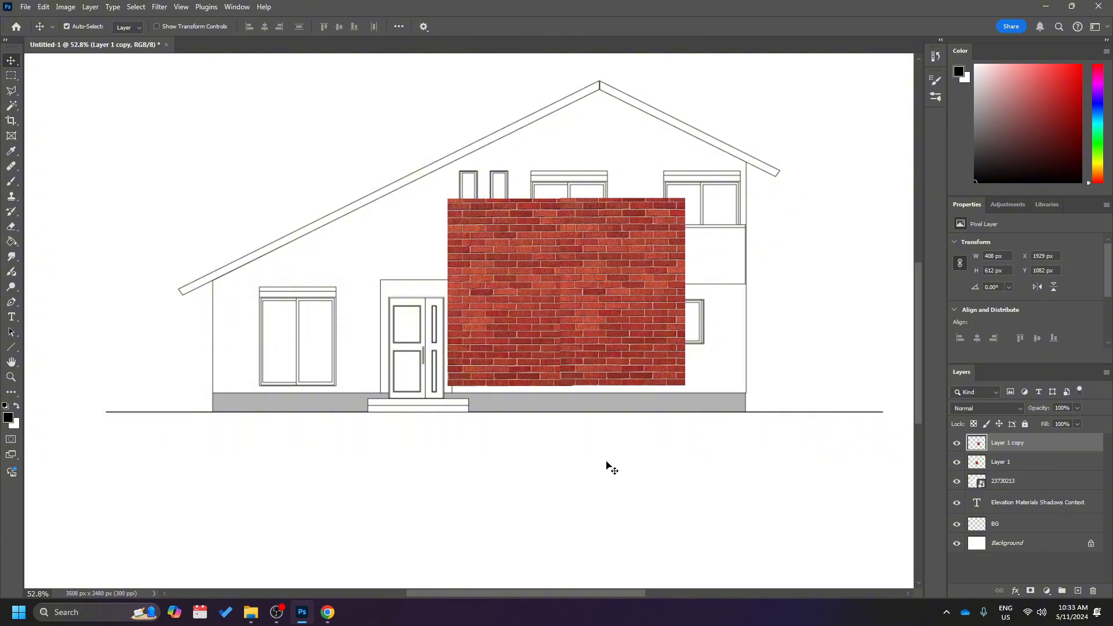
scroll(556, 395, up, 4)
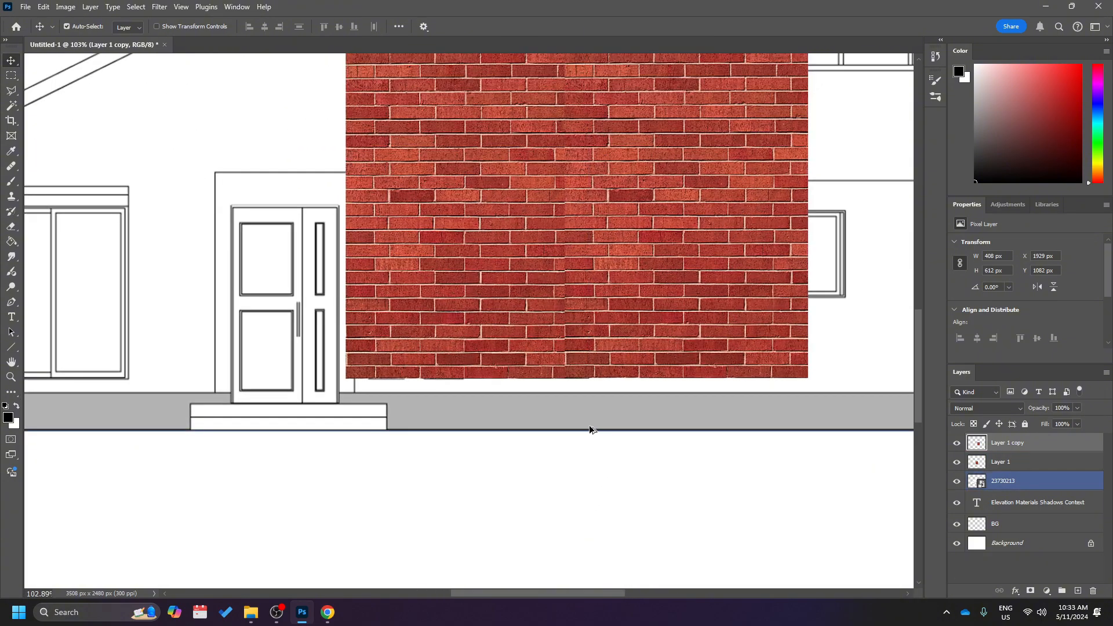
Nudge the second brick tile down to Y 1083 px so its mortar joints meet the first tile's.
scroll(606, 376, up, 4)
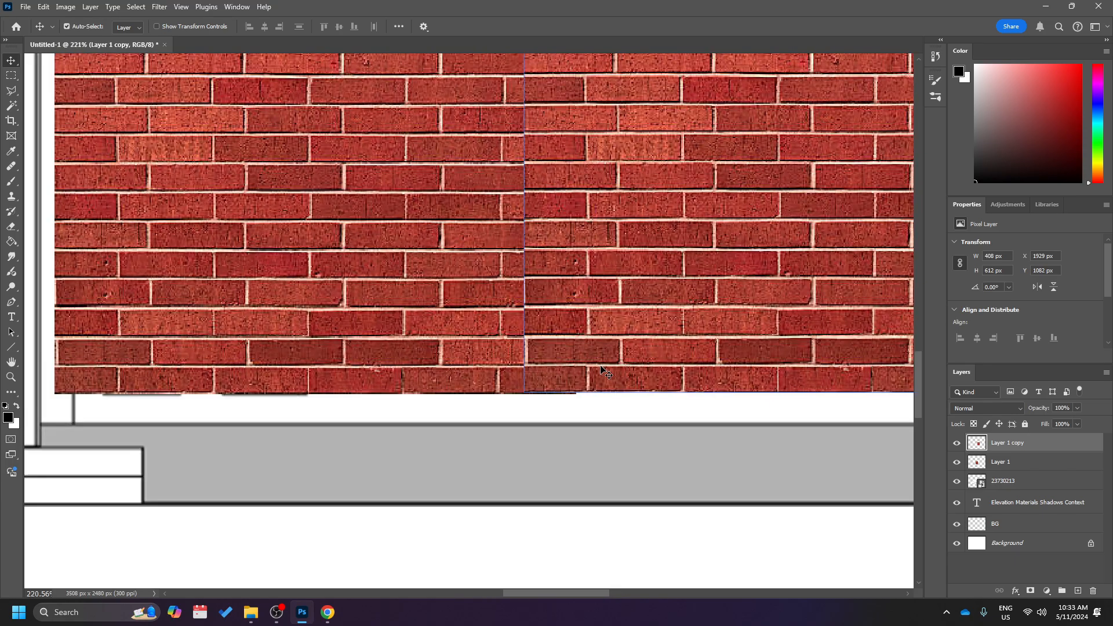
scroll(601, 366, down, 4)
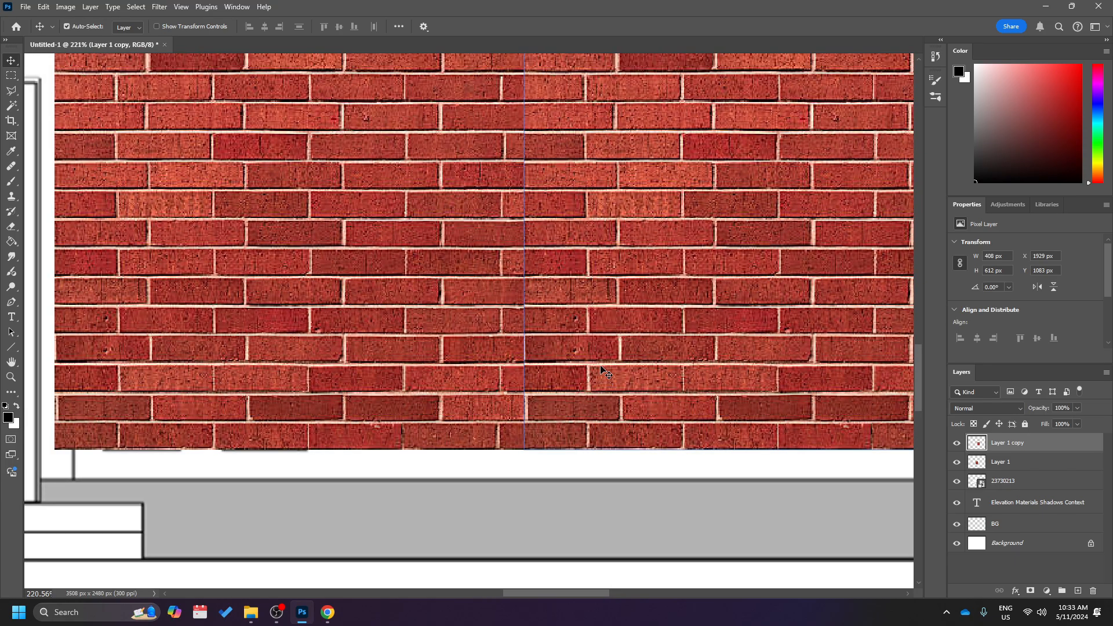
scroll(600, 368, down, 2)
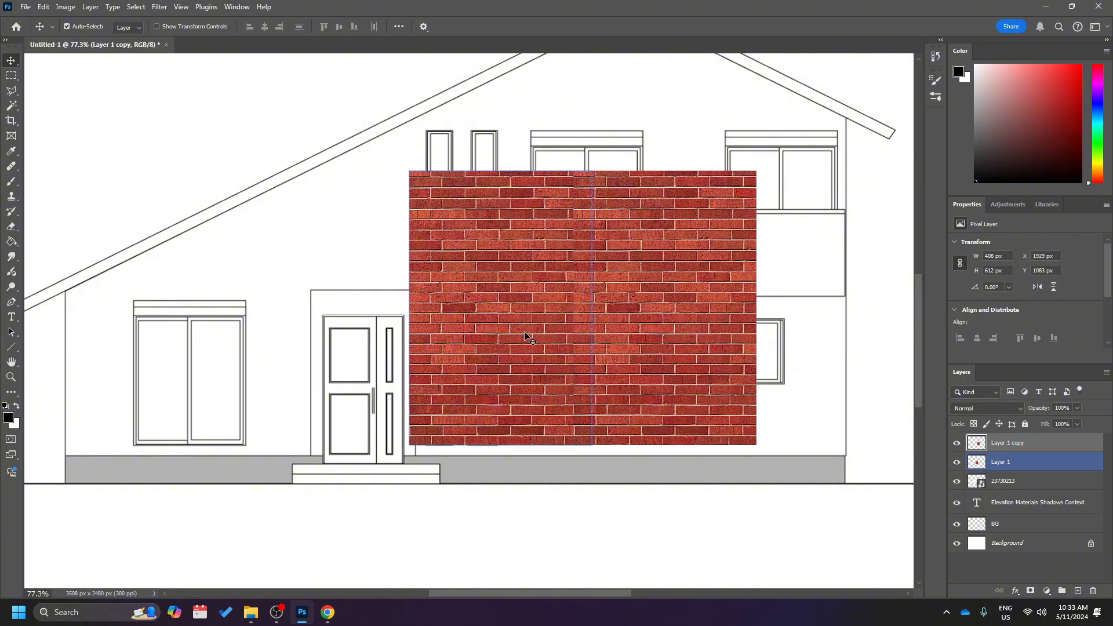
Duplicate the second brick tile to its right, matching the mortar joints at about X 2317 px, Y 1083 px.
click(1040, 462)
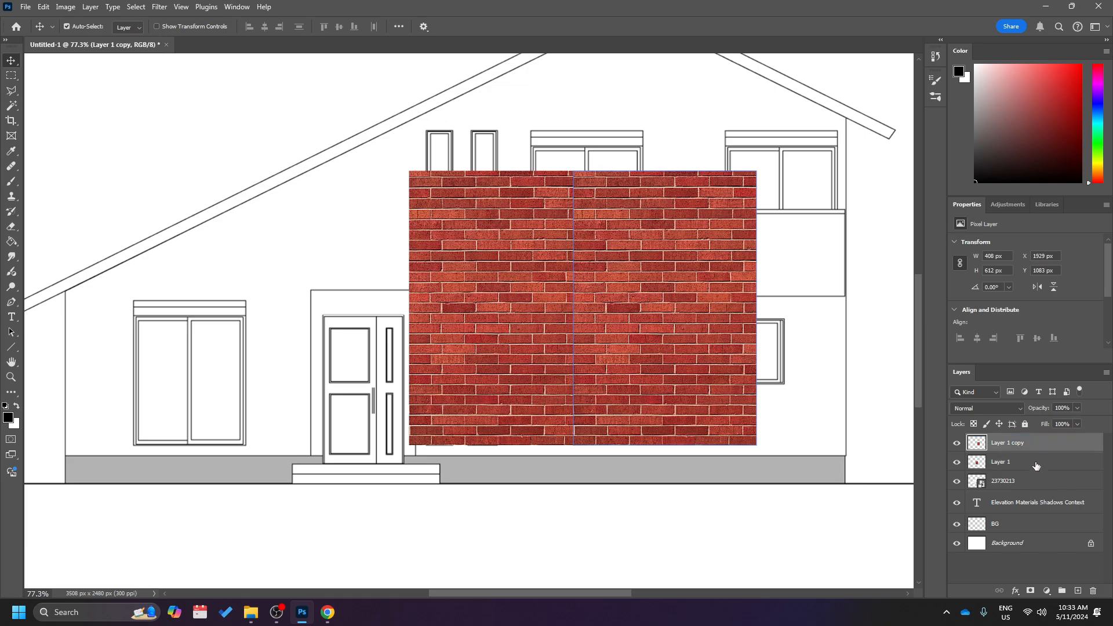
click(1041, 452)
scroll(459, 365, right, 3)
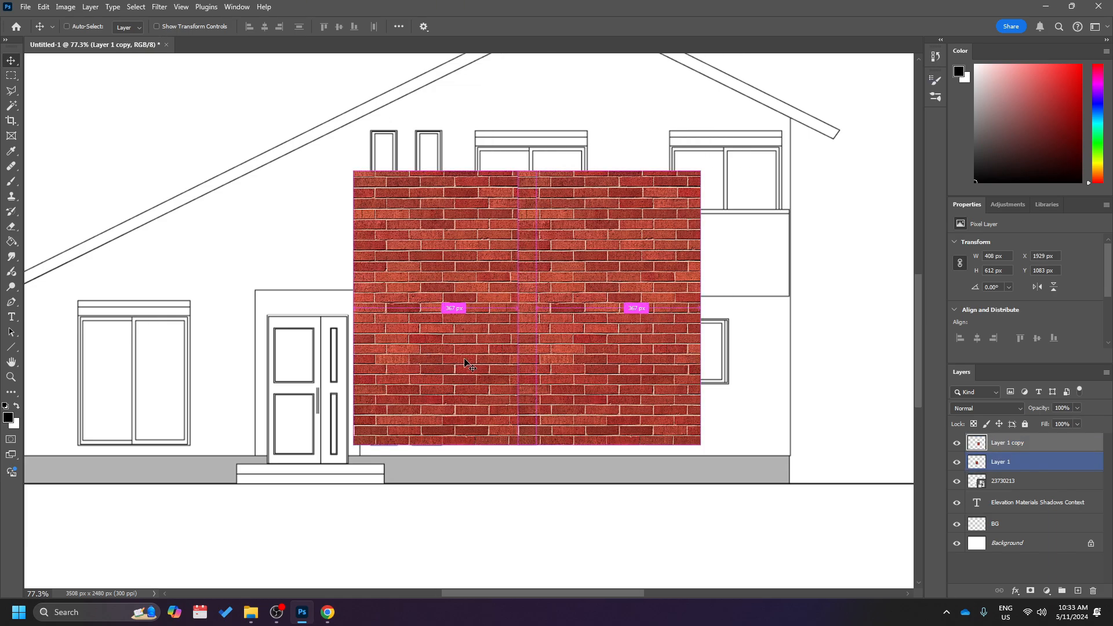
drag(500, 326, 690, 341)
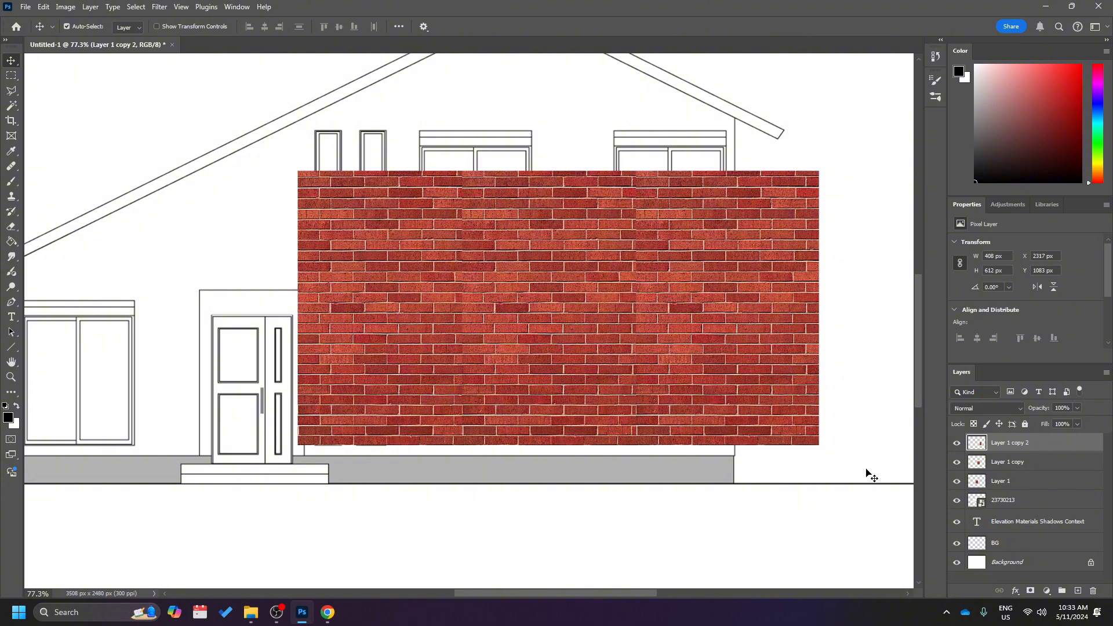
scroll(519, 392, down, 2)
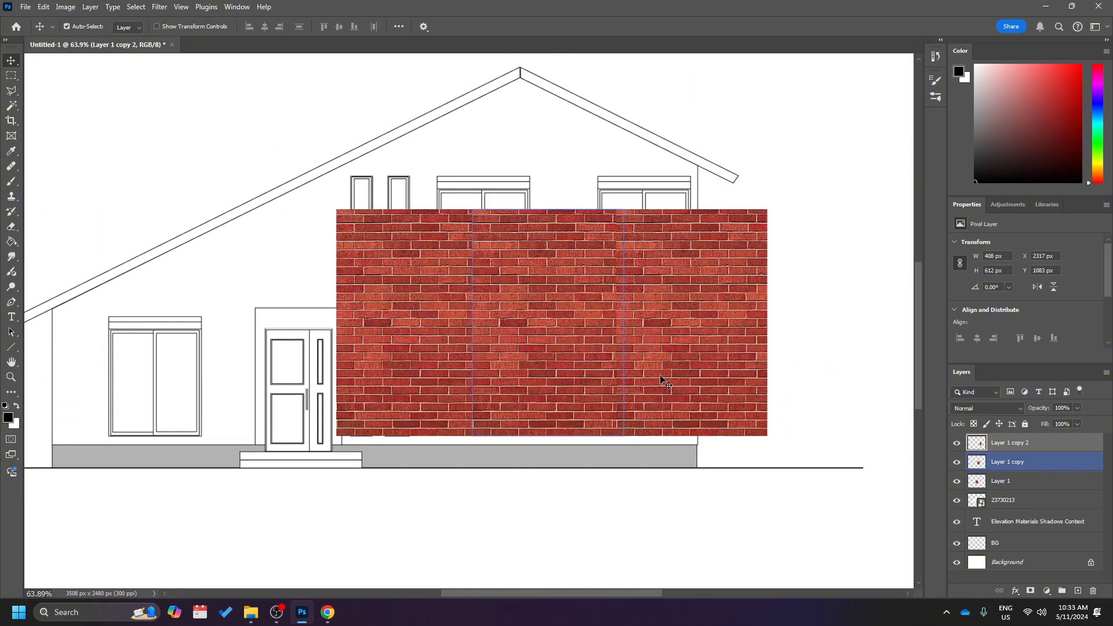
Move the three brick layers together to about X 1497 px, Y 1081 px and merge them into one layer.
click(426, 332)
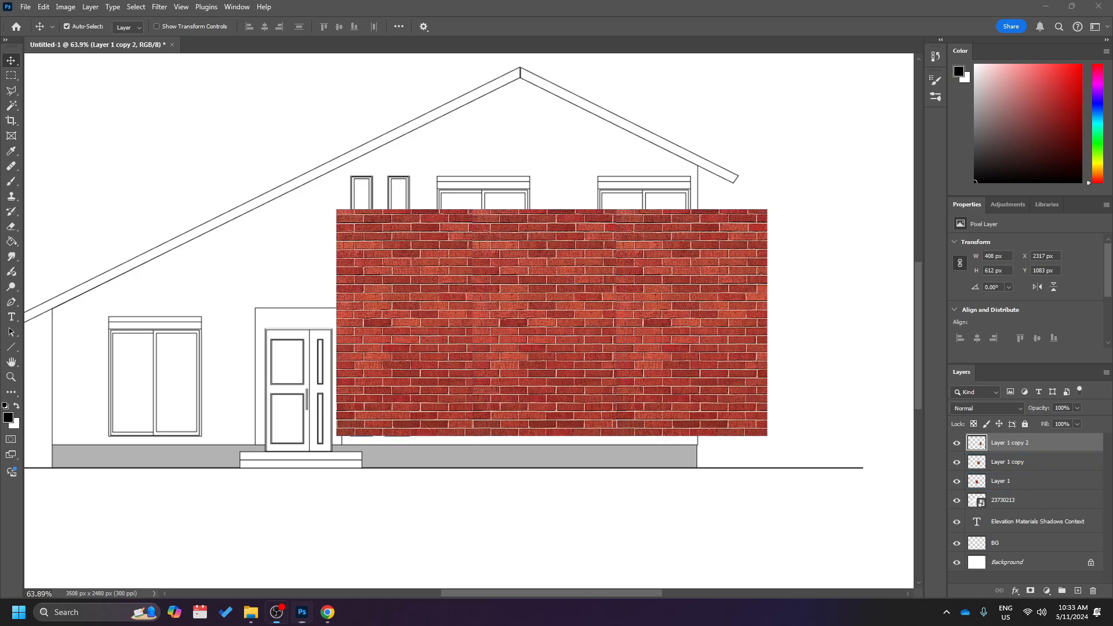
shift+click(1030, 463)
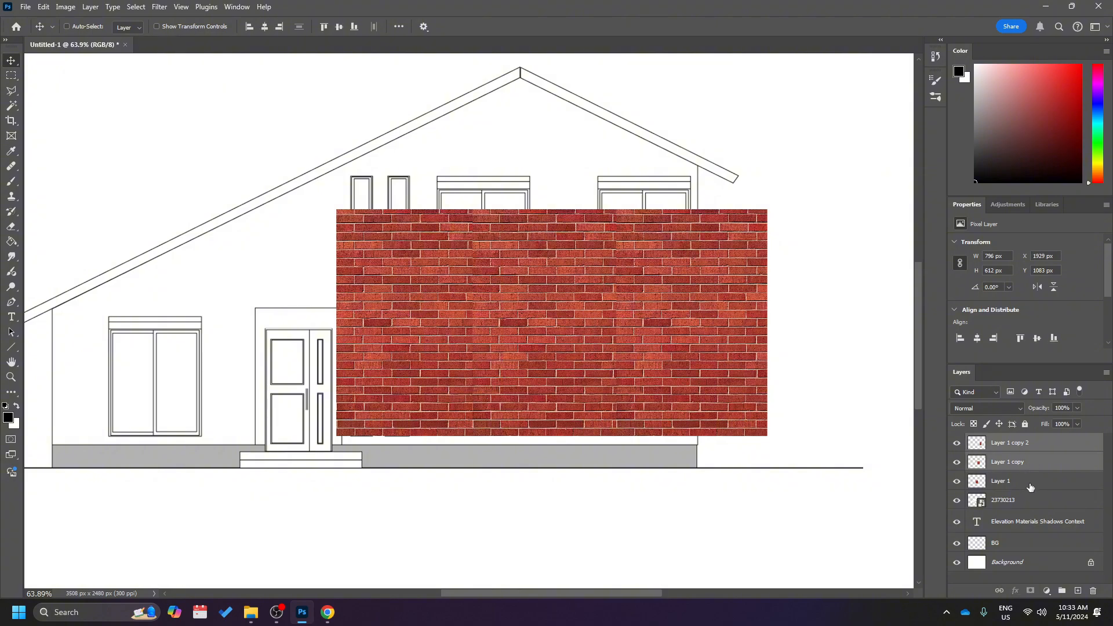
shift+click(1031, 487)
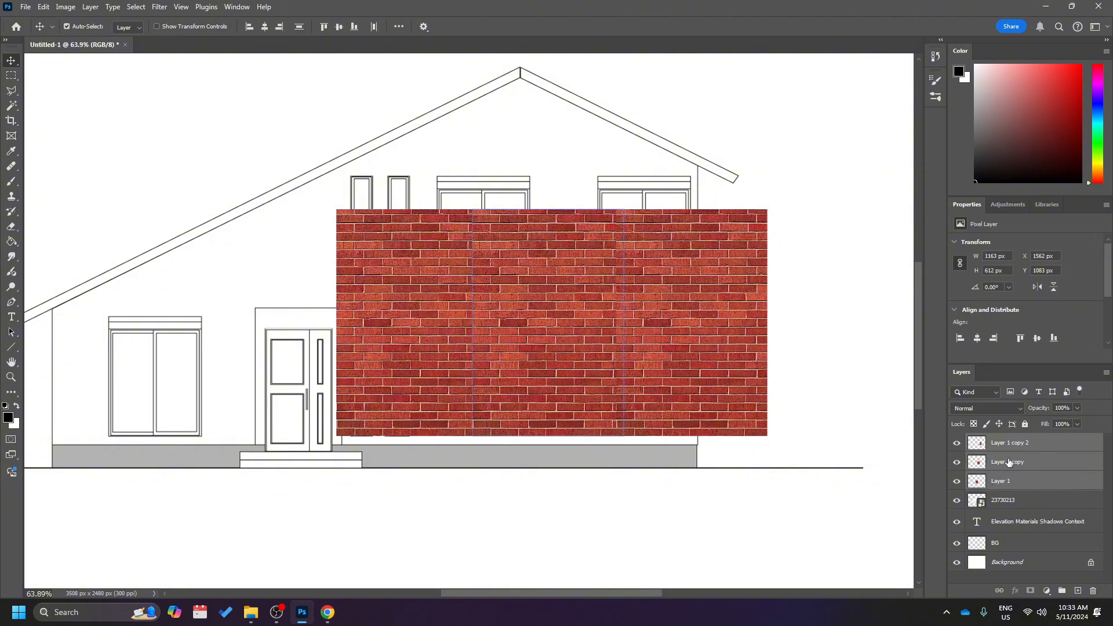
drag(580, 298, 671, 301)
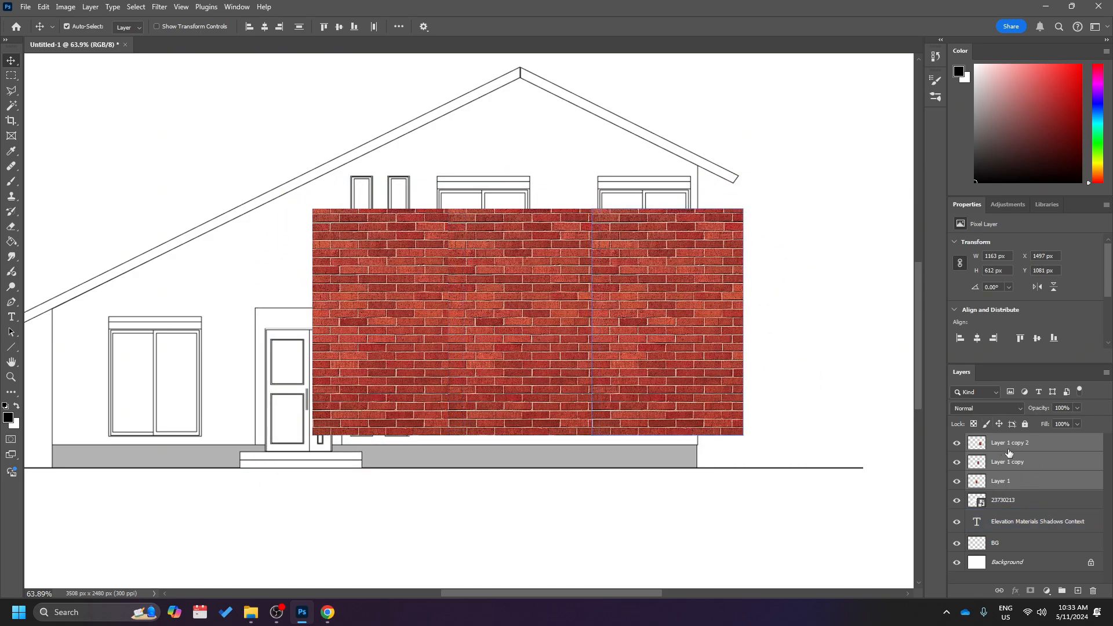
right_click(1011, 446)
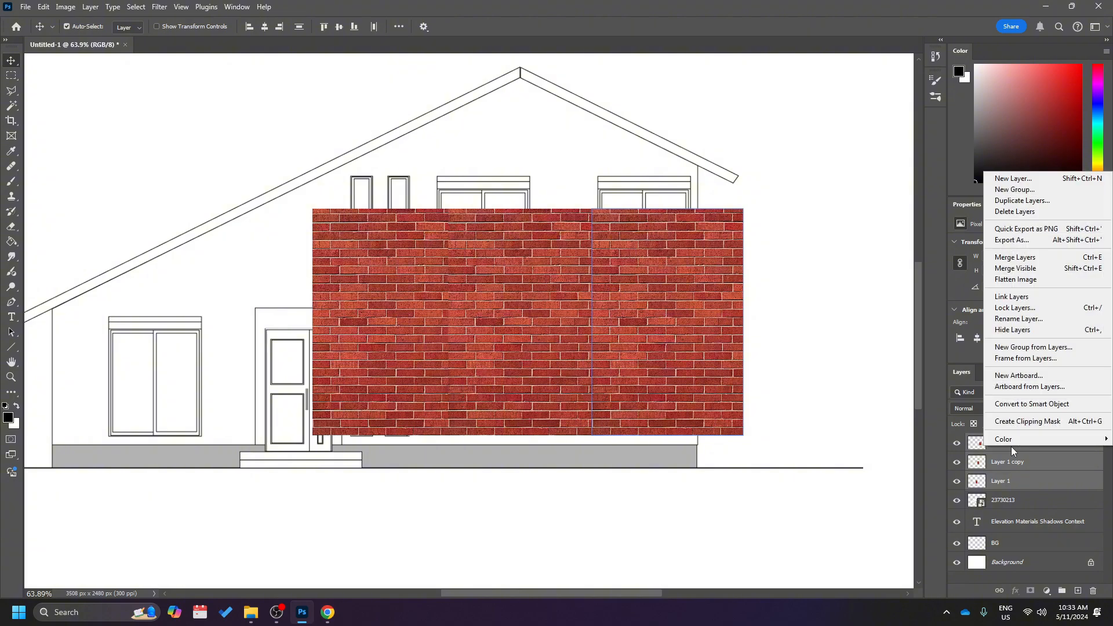
click(1016, 258)
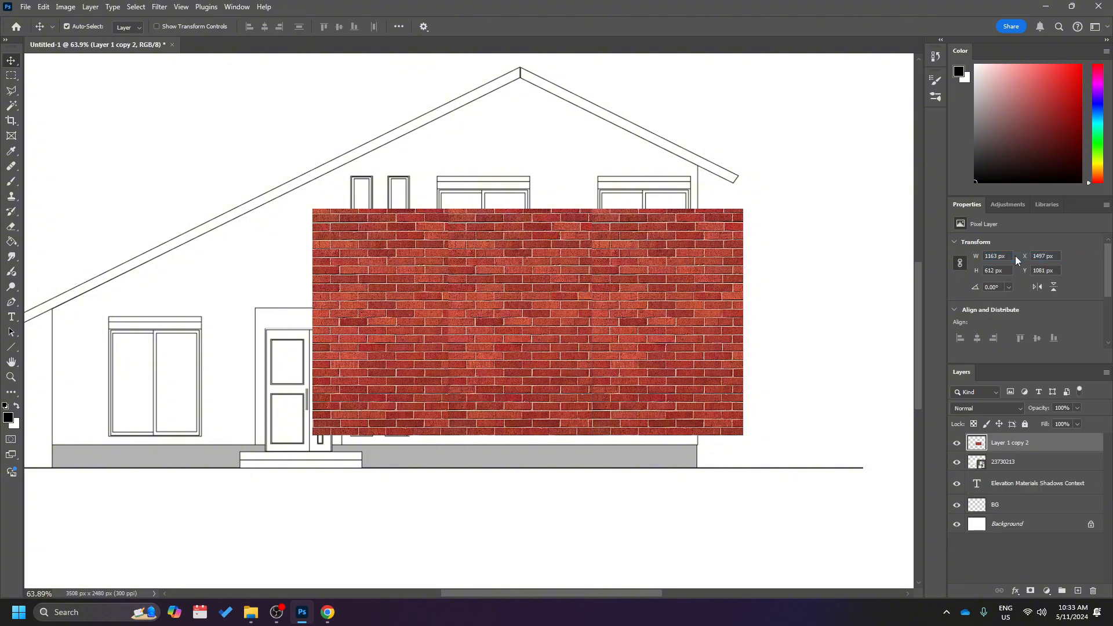
Move the merged brick strip to about X 1524 px, Y 1284 px and duplicate it directly above with the joints matched.
drag(646, 337, 631, 429)
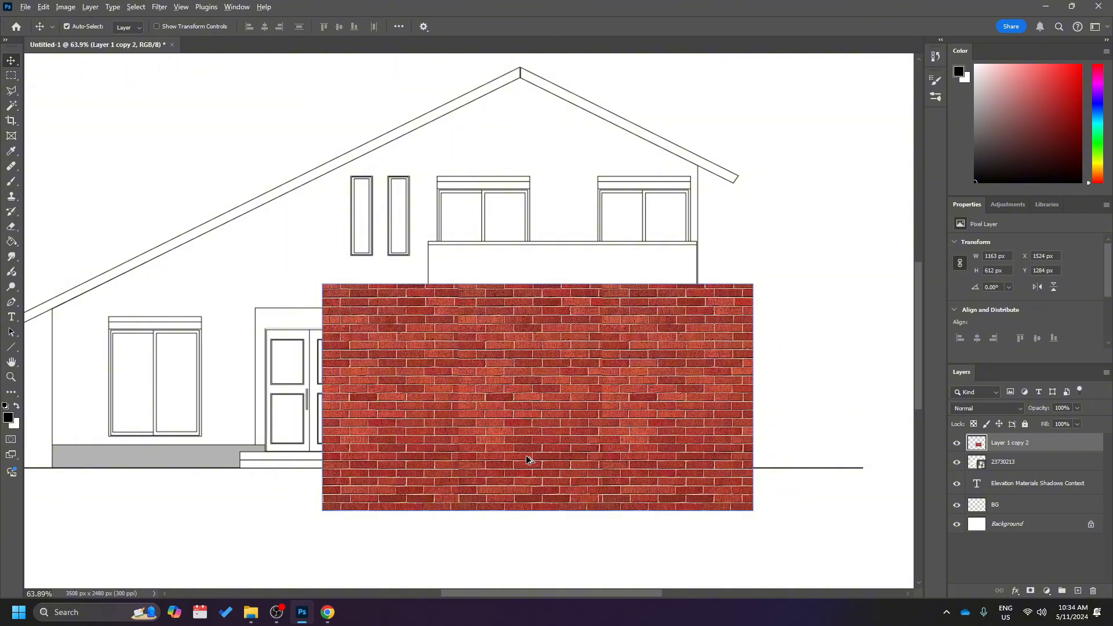
drag(526, 455, 529, 232)
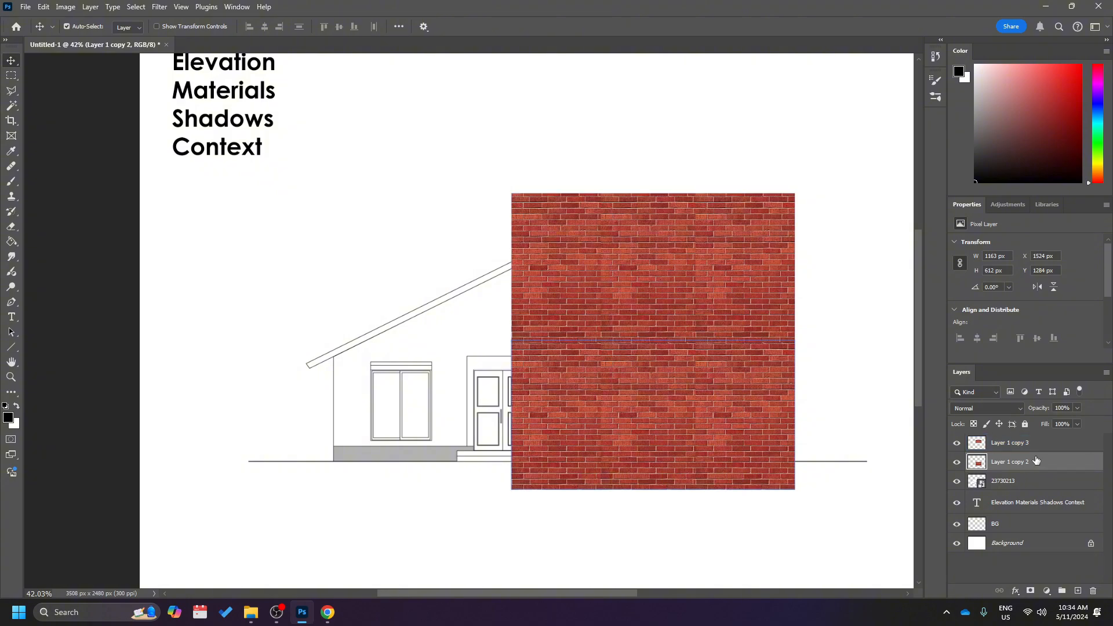
Duplicate both brick strips to the left at about X 380 px, Y 680 px and merge all four layers into one.
shift+click(1021, 443)
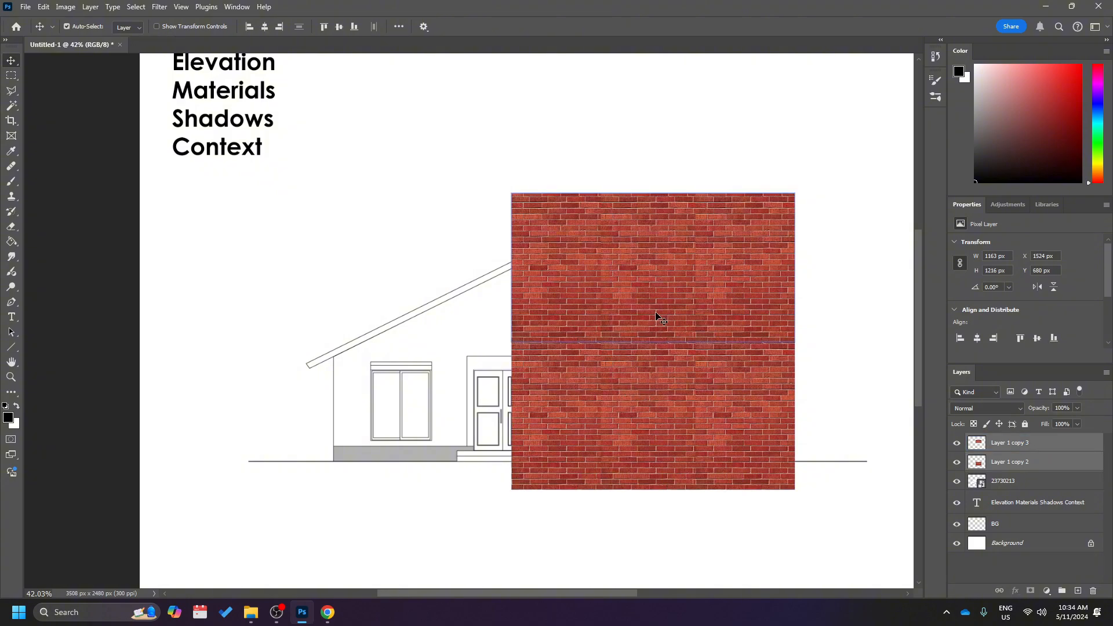
drag(659, 299, 382, 319)
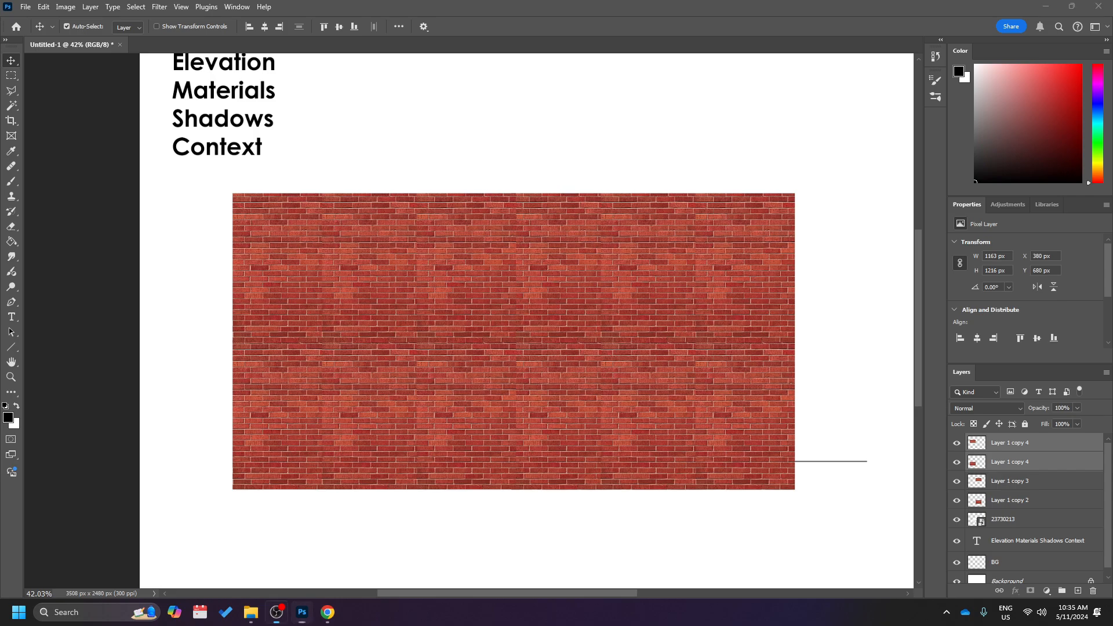
ctrl+click(1027, 483)
ctrl+click(1030, 503)
right_click(1029, 502)
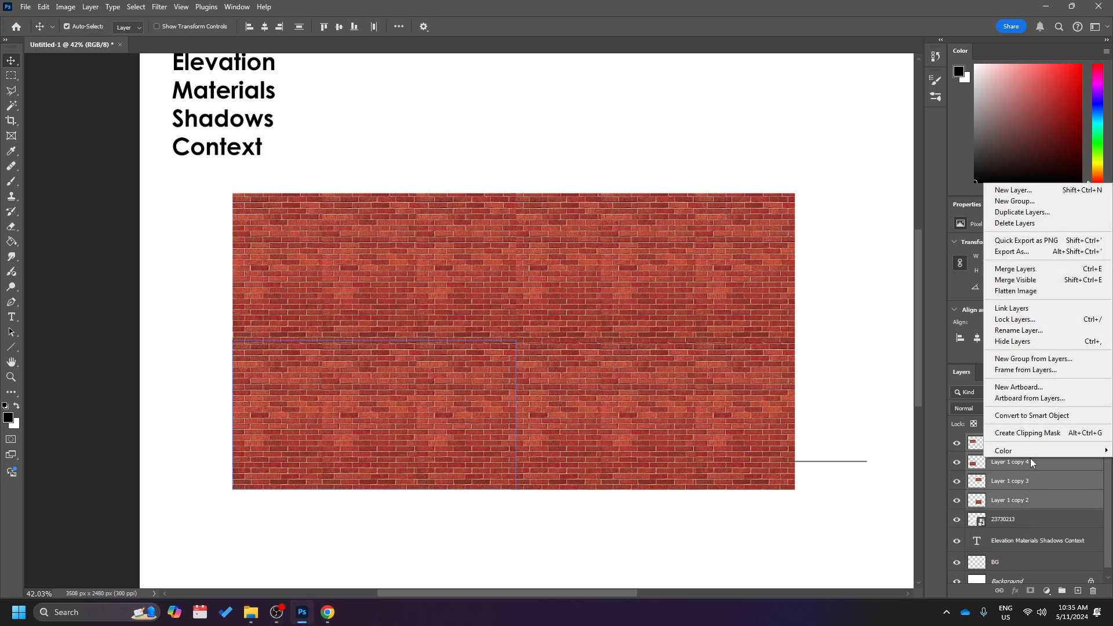
click(1016, 270)
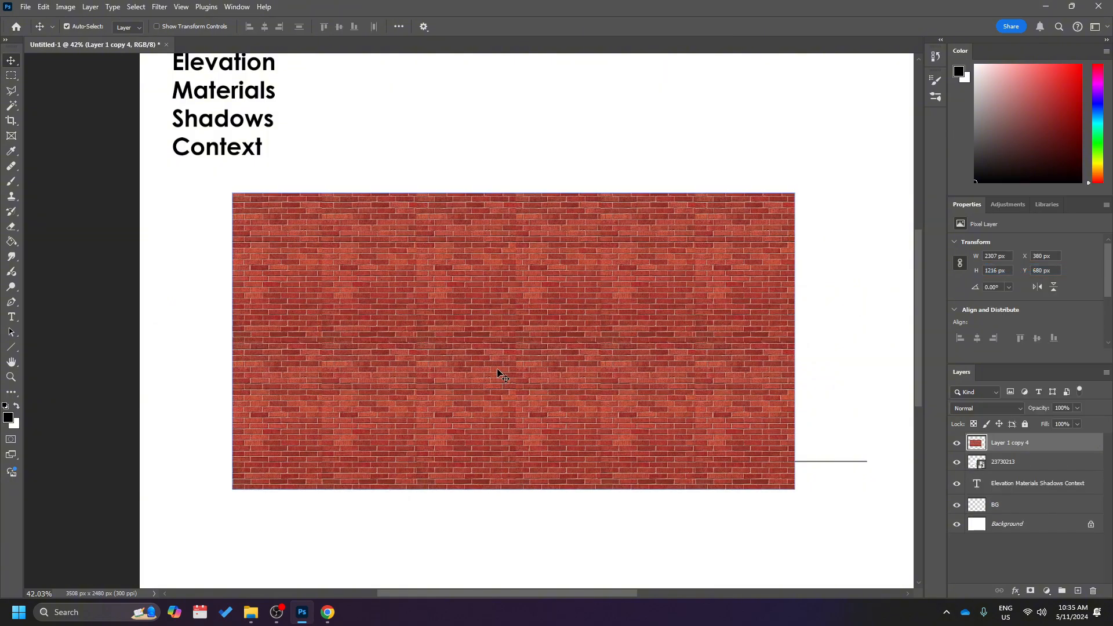
Reposition the merged brick sheet over the house at about X 446 px, Y 664 px.
mouse_move(503, 373)
mouse_down()
mouse_move(551, 521)
mouse_move(533, 334)
mouse_move(492, 335)
mouse_move(460, 361)
mouse_move(509, 373)
mouse_move(521, 359)
mouse_up()
scroll(638, 403, up, 2)
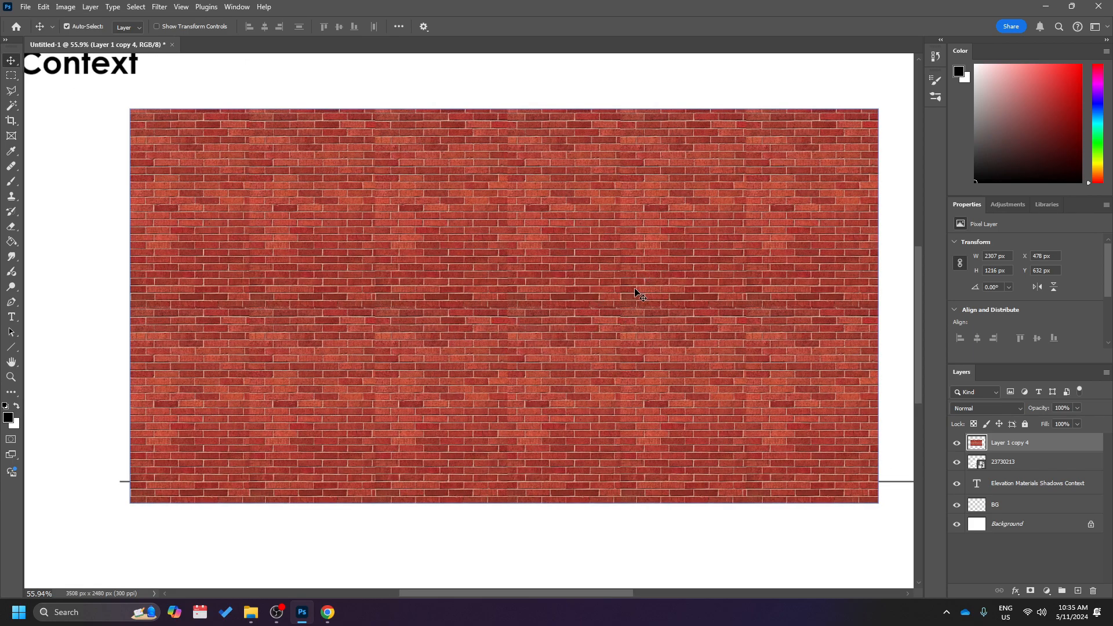
drag(641, 295, 632, 306)
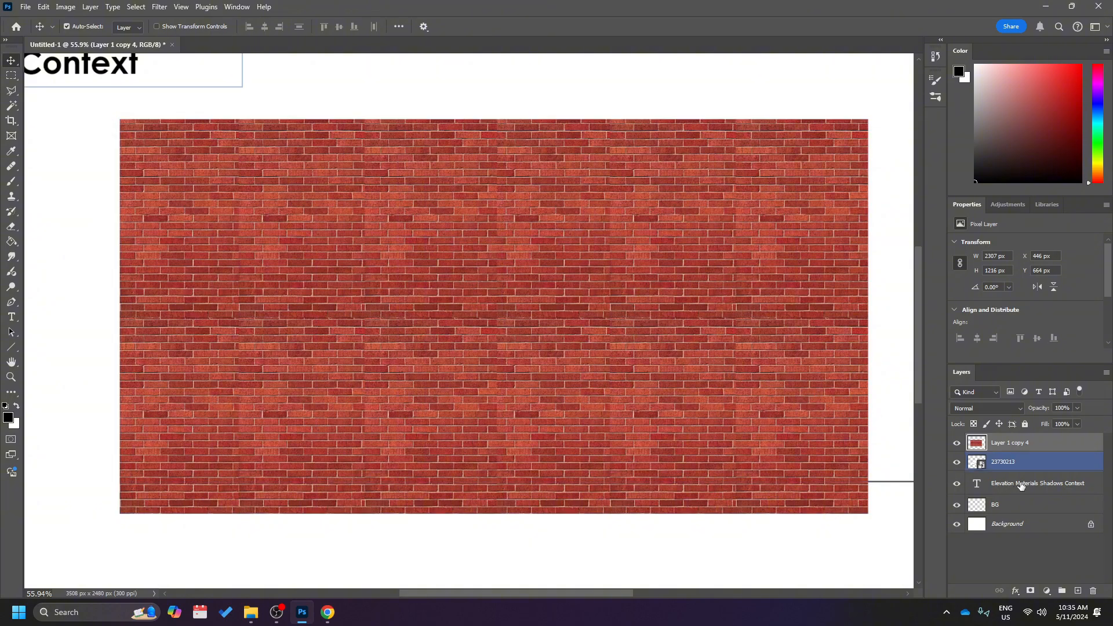
Place the line drawing layer 23730213 above the brick layer and lock it at X 446 px, Y 714 px.
click(1040, 467)
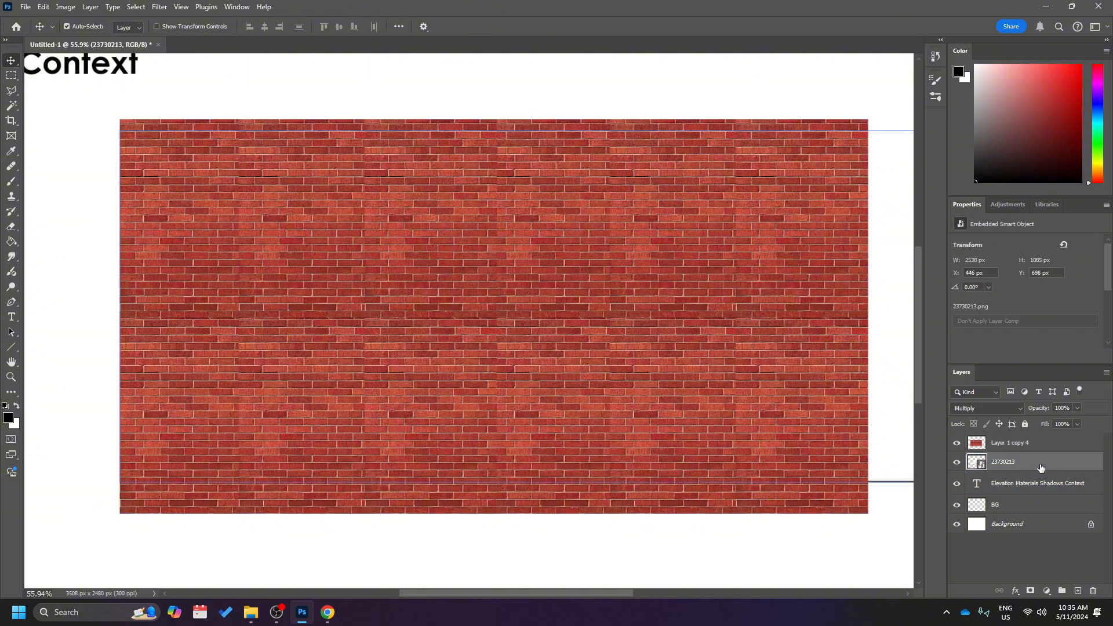
click(1011, 444)
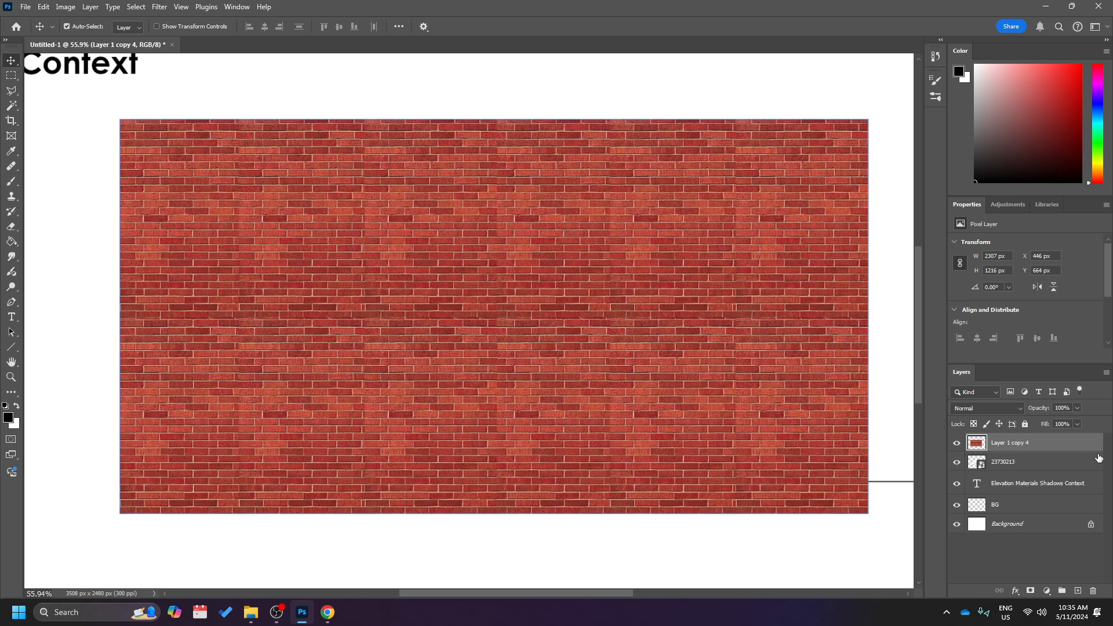
click(1017, 464)
drag(1015, 470, 1014, 439)
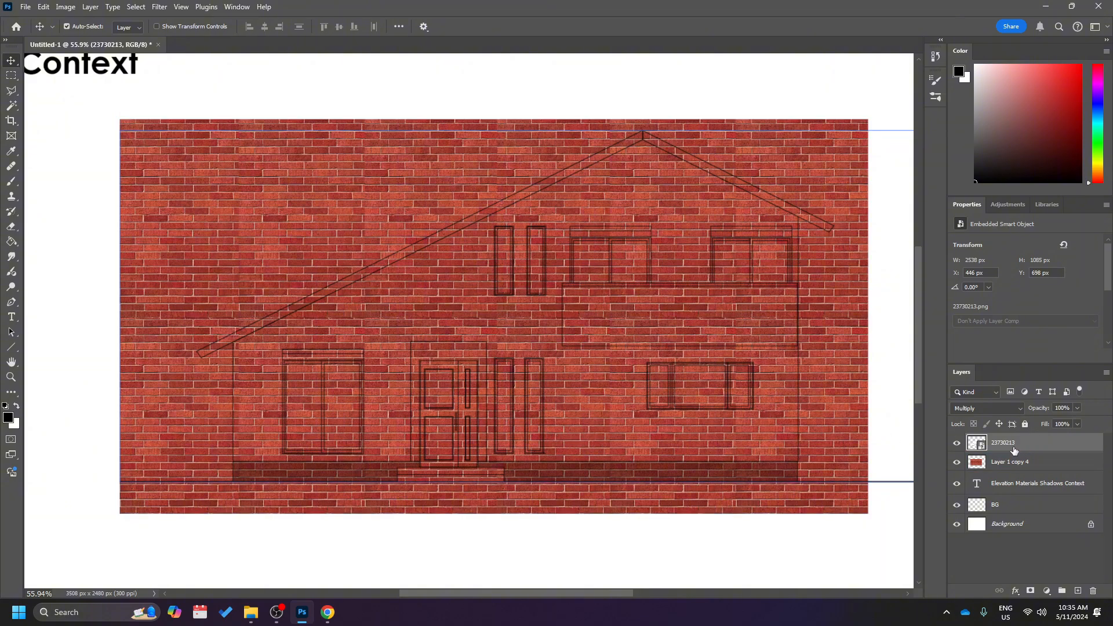
mouse_move(593, 374)
mouse_down()
mouse_move(621, 334)
mouse_move(589, 326)
mouse_move(649, 348)
mouse_up()
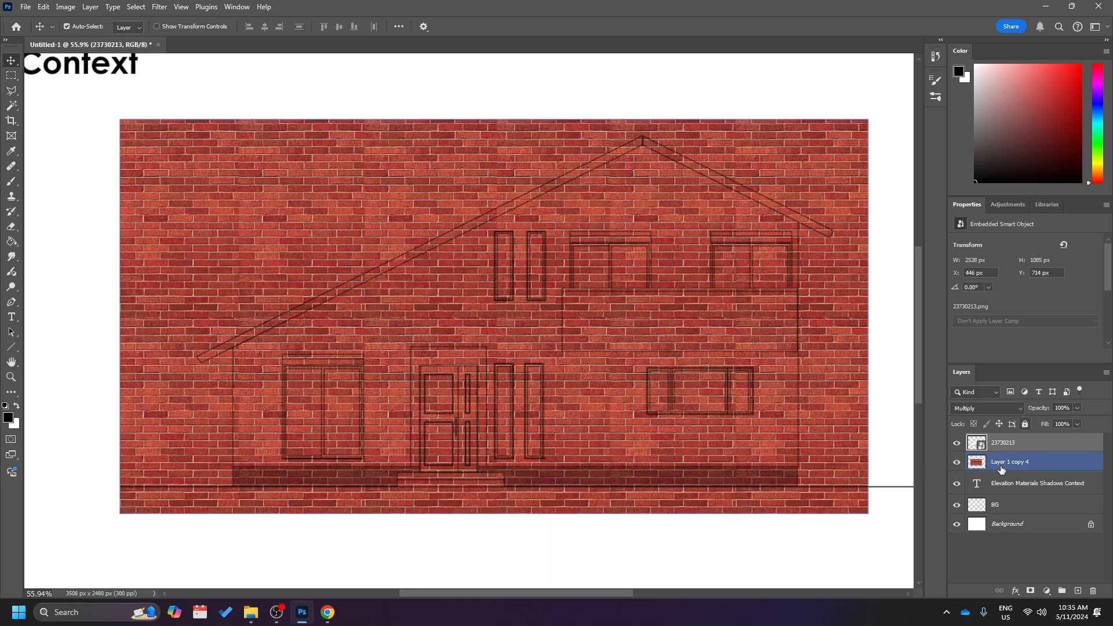
click(1024, 425)
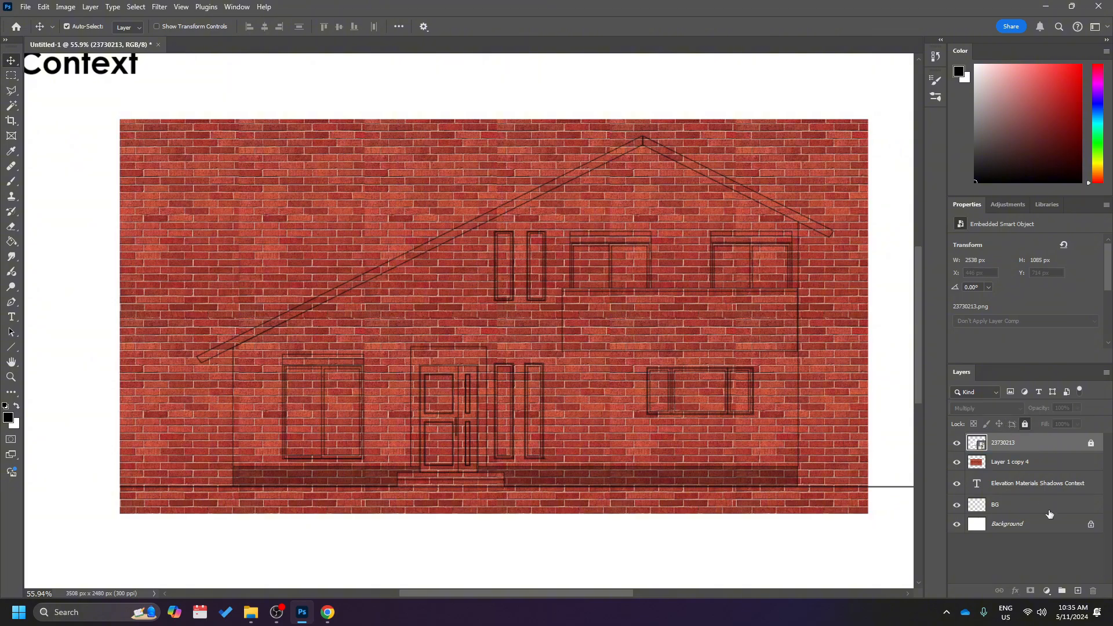
Align the brick sheet's lower edge with the drawing's ground line, placing the sheet at about X 512 px, Y 583 px.
drag(706, 342, 602, 327)
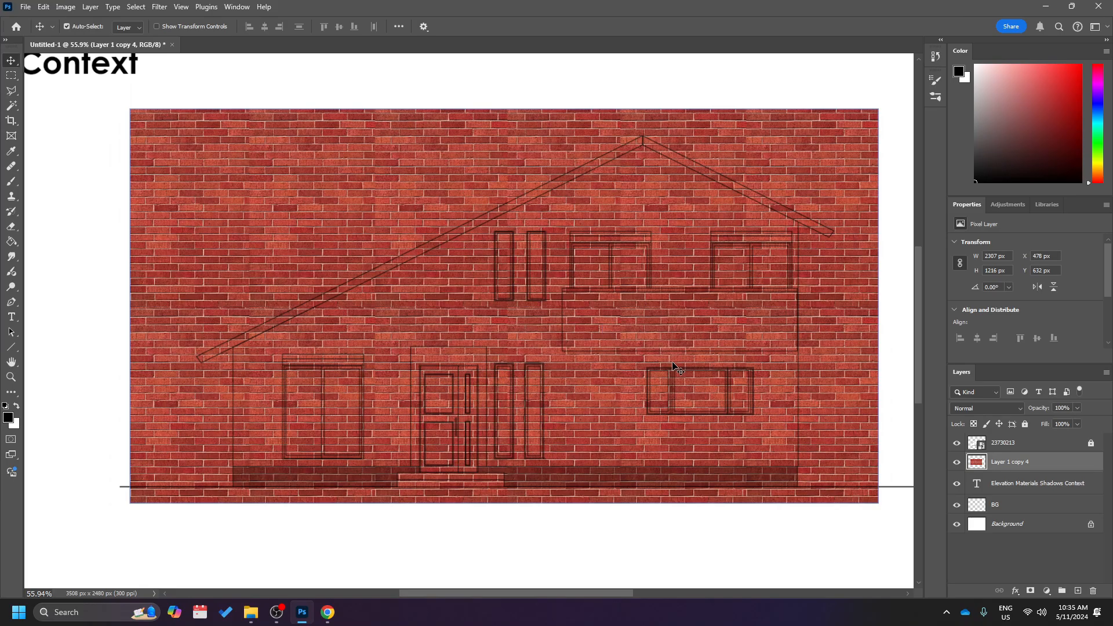
scroll(778, 478, up, 4)
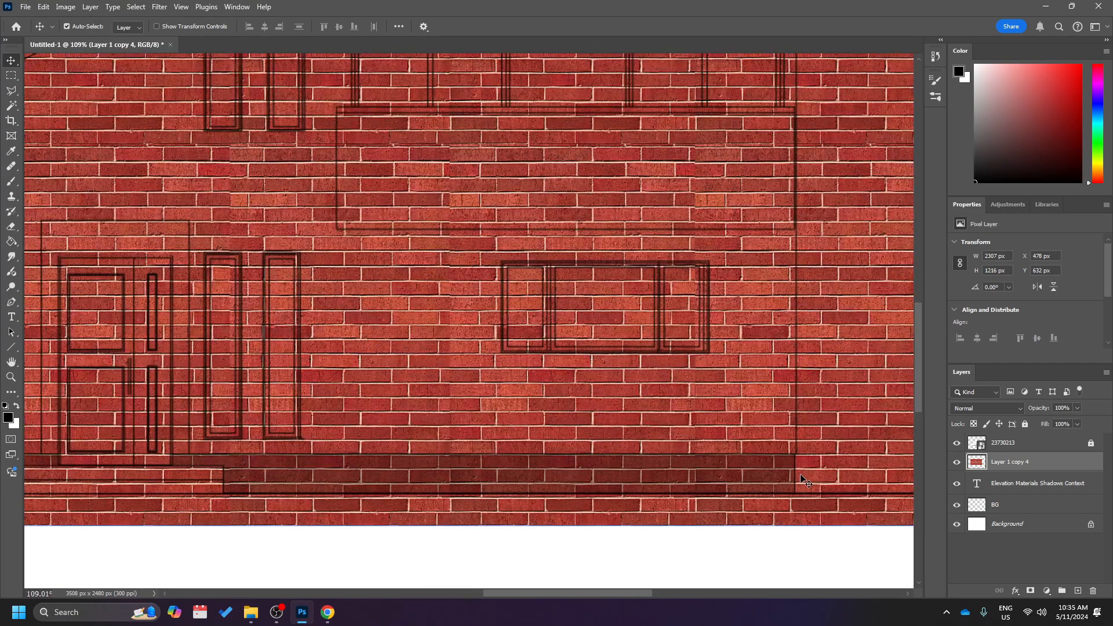
scroll(675, 384, down, 3)
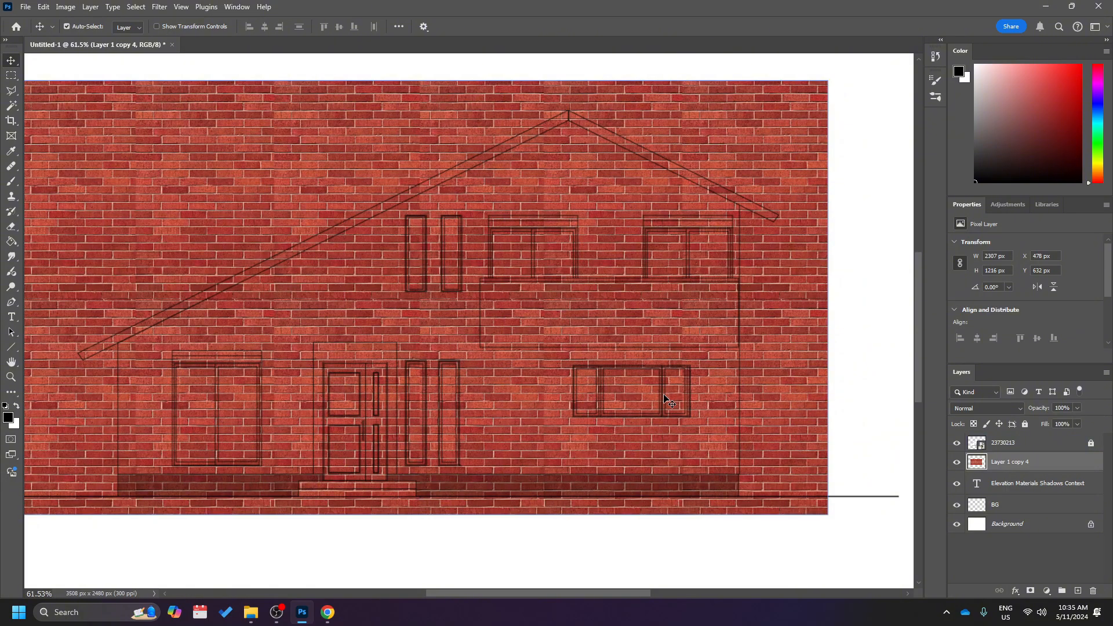
scroll(665, 396, left, 2)
drag(425, 353, 433, 336)
scroll(278, 464, up, 7)
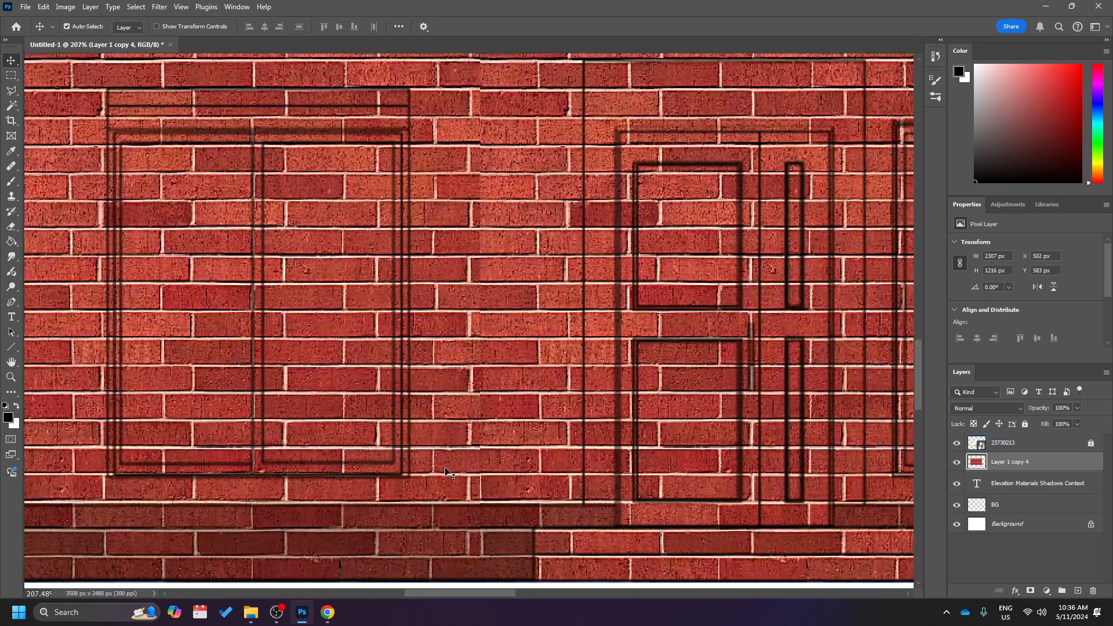
mouse_move(455, 463)
mouse_down()
mouse_move(478, 452)
mouse_move(470, 464)
mouse_up()
scroll(470, 463, down, 7)
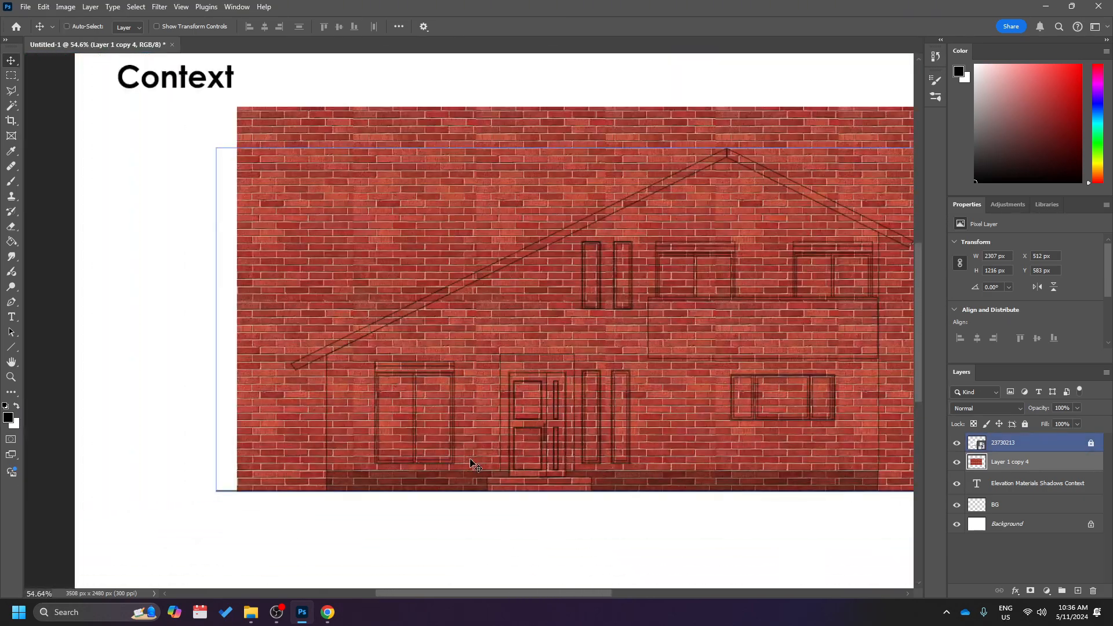
scroll(471, 463, right, 3)
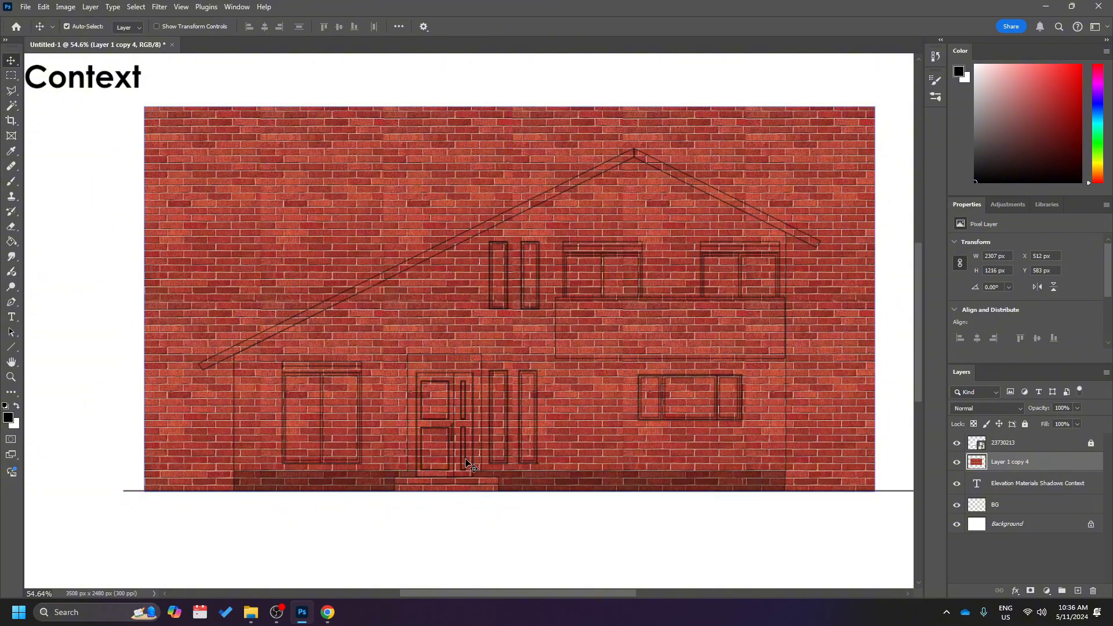
Scale the merged brick sheet to 70.6% and shift its centre to about X 1354 px, Y 1385 px.
key(ctrl+t)
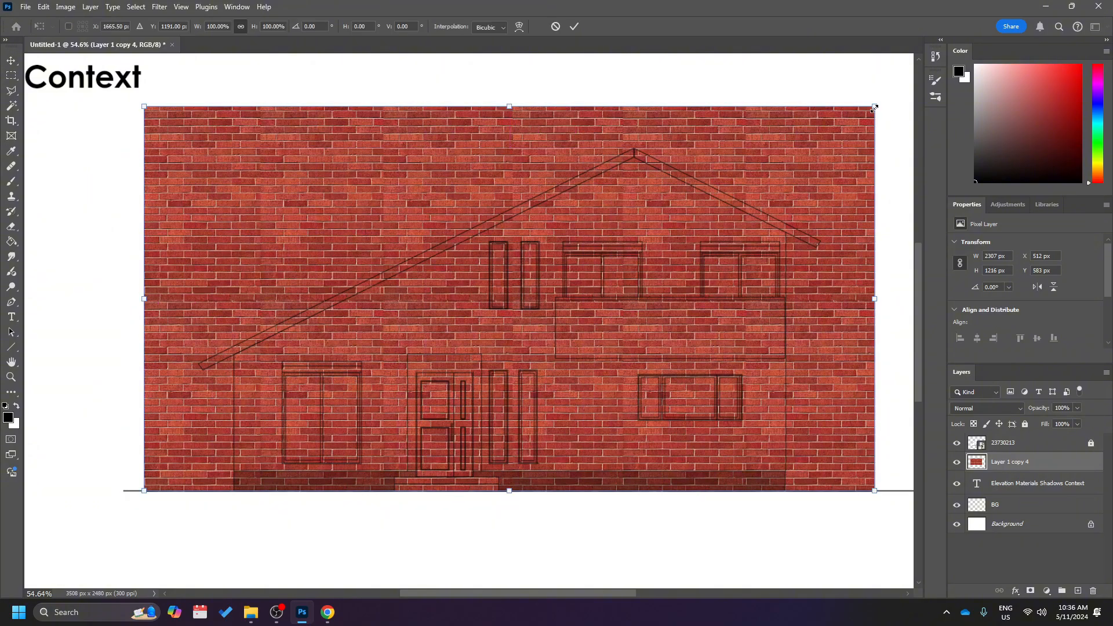
drag(873, 109, 696, 296)
scroll(400, 469, up, 5)
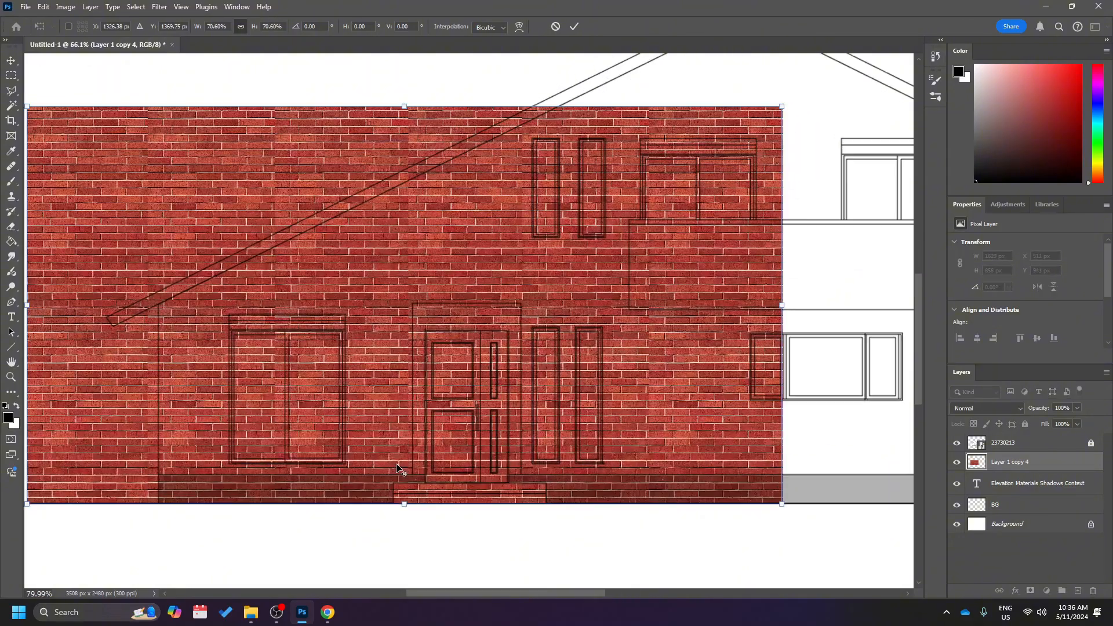
scroll(400, 468, up, 1)
drag(410, 478, 438, 482)
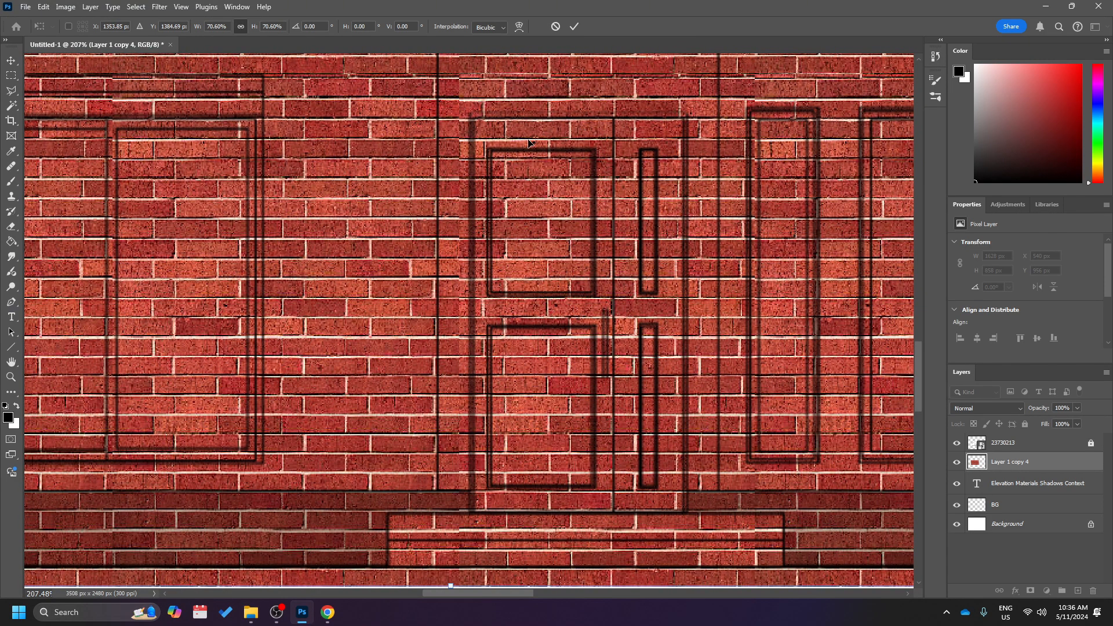
scroll(395, 493, down, 5)
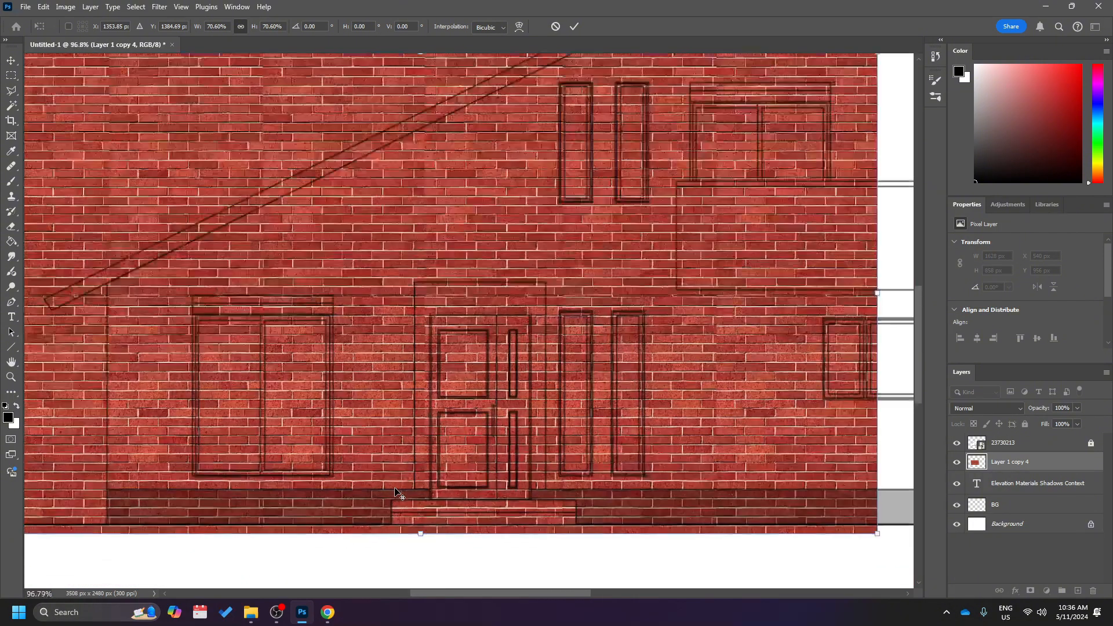
key(alt+space)
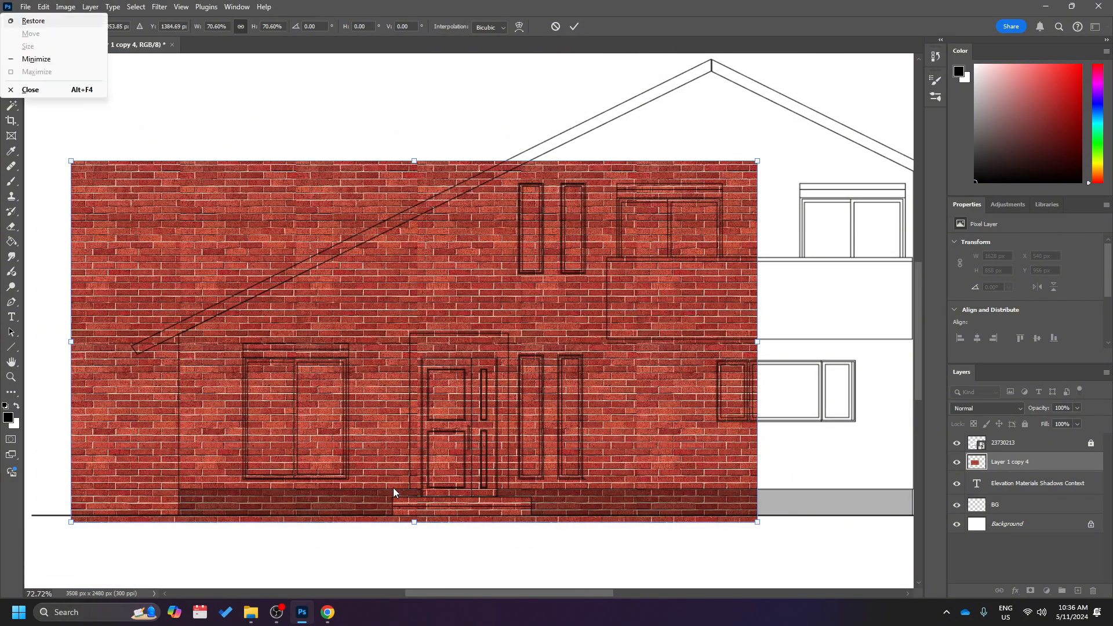
click(402, 359)
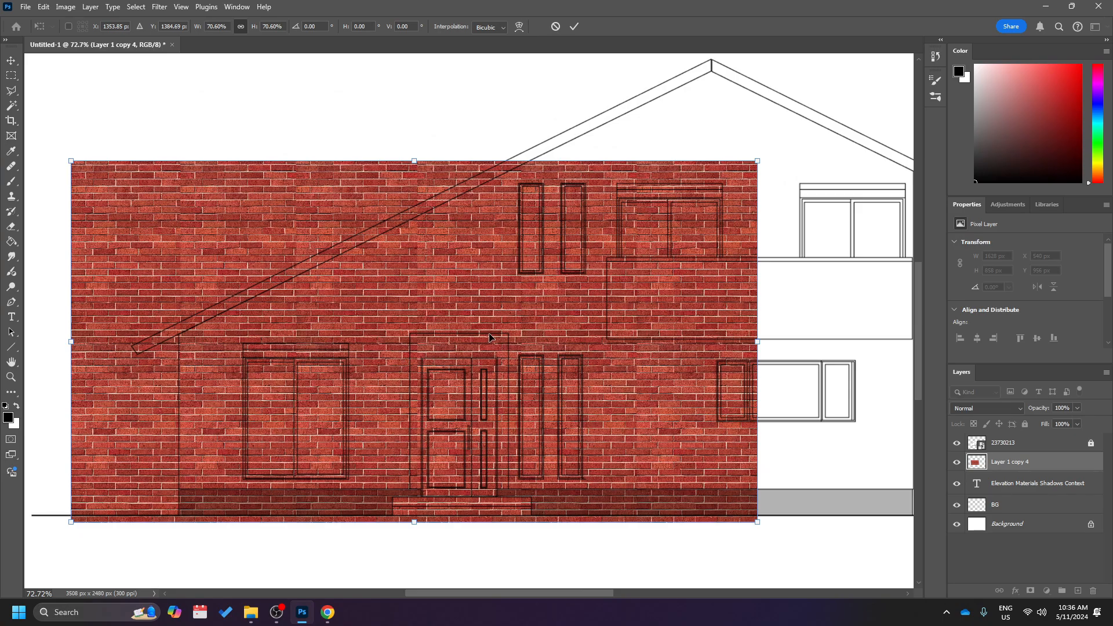
key(Return)
Move the scaled brick sheet over the right part of the house, at about X 1465 px, Y 986 px.
drag(479, 338, 517, 322)
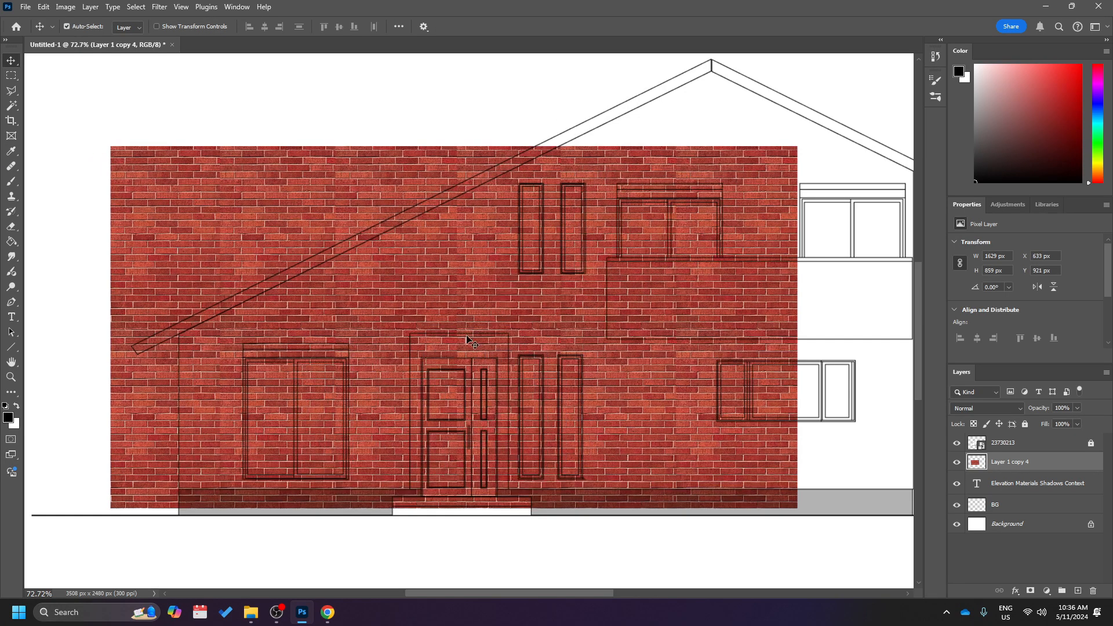
scroll(493, 337, right, 5)
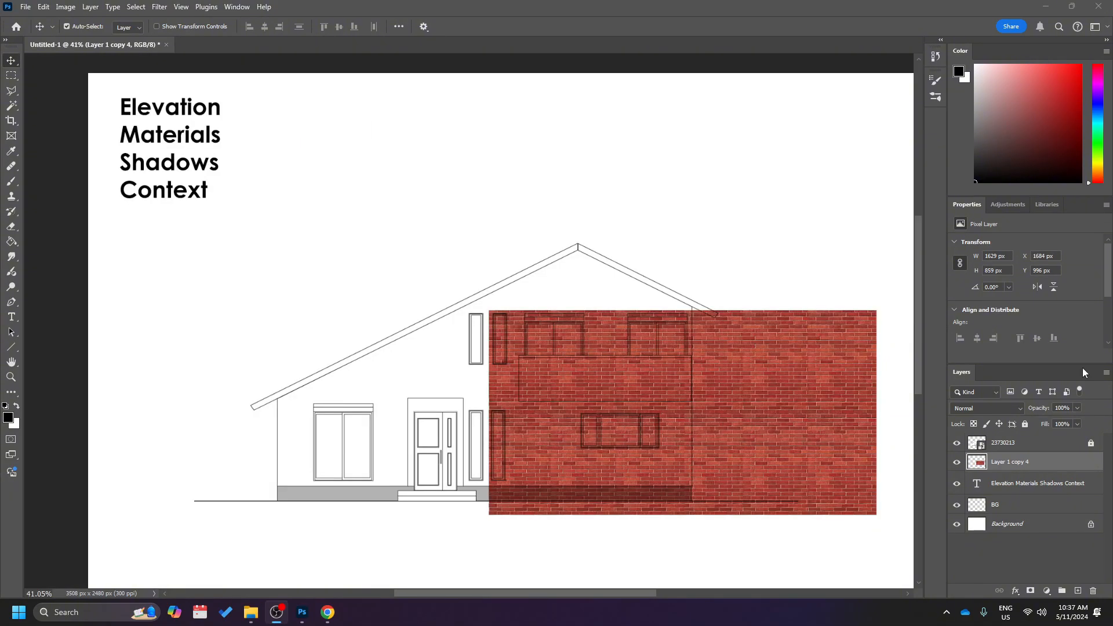
click(789, 405)
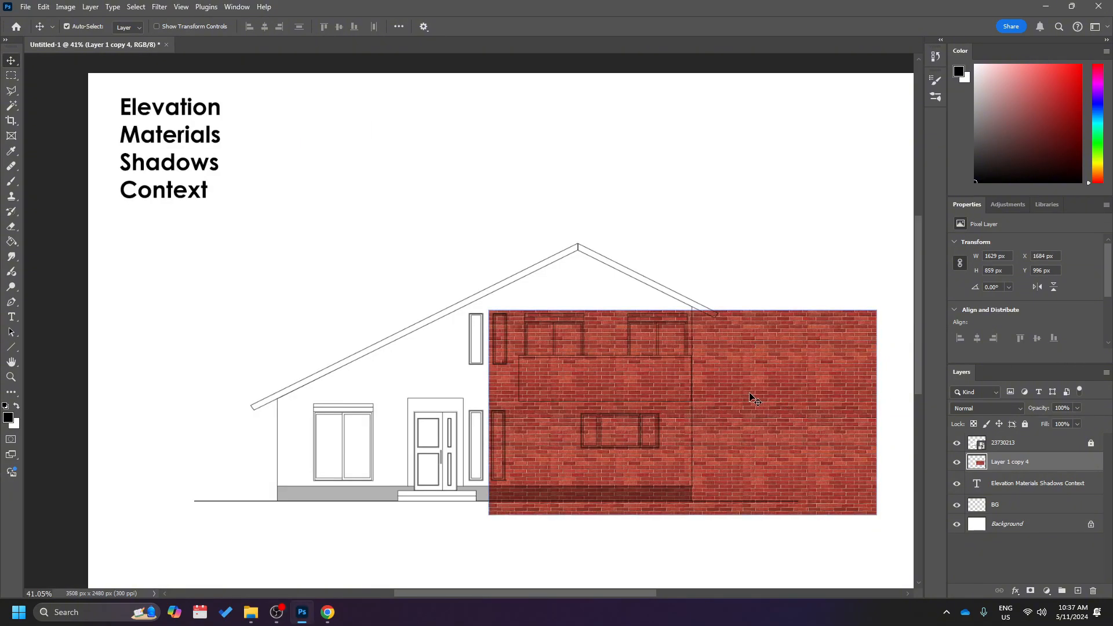
drag(777, 408, 726, 400)
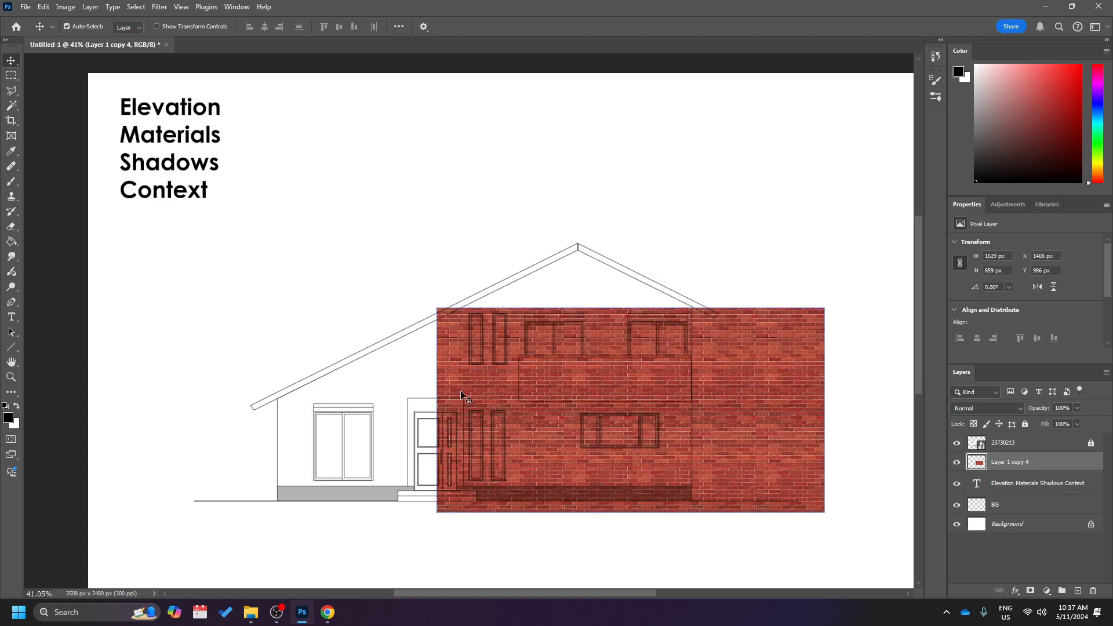
Tile the brick sheet two by two, with a copy to the left at X 132 px and the pair copied above at Y 176 px.
drag(821, 399, 464, 426)
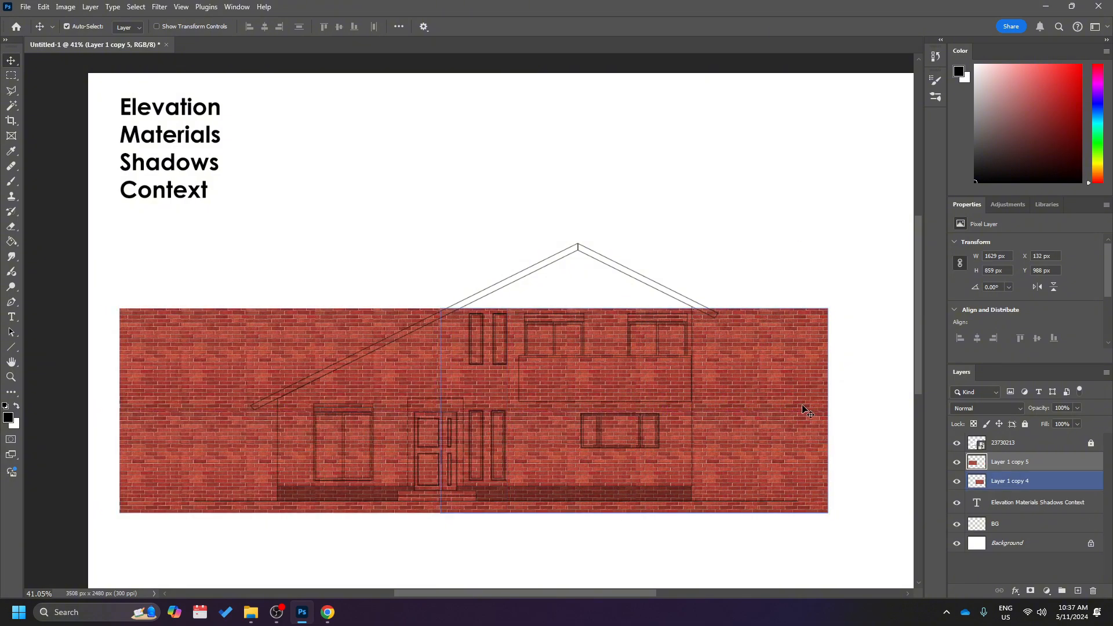
shift+click(358, 385)
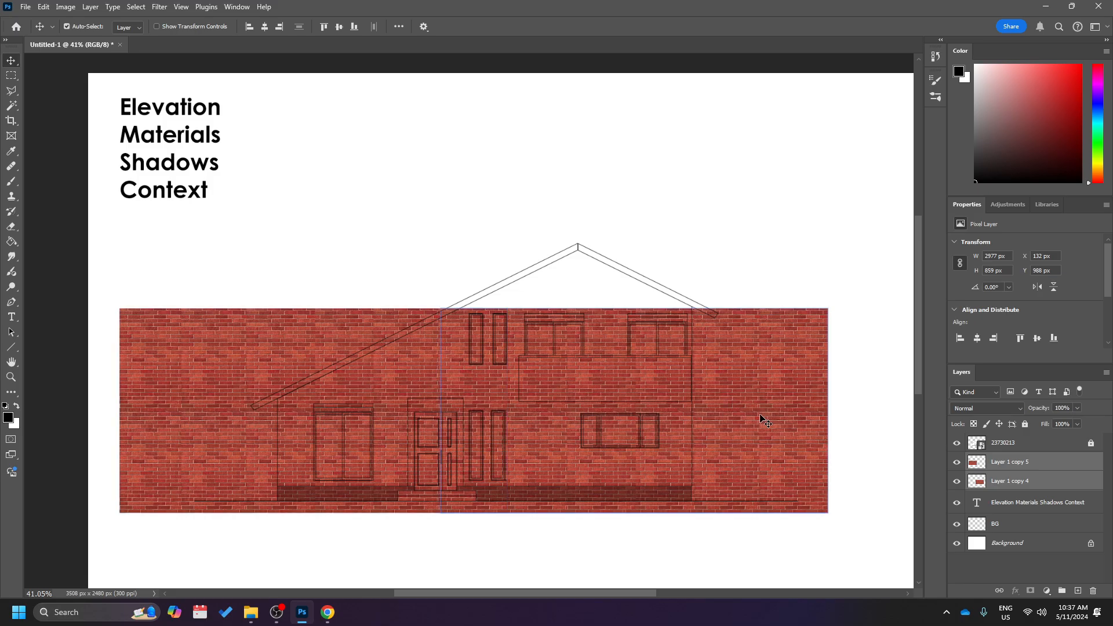
drag(765, 419, 750, 229)
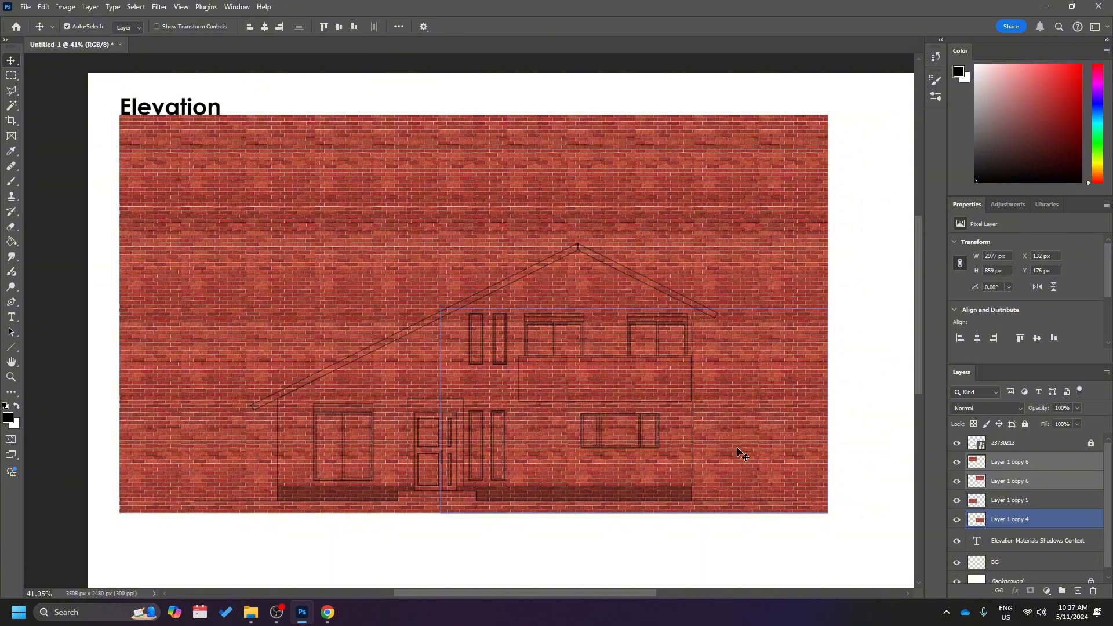
Merge the four brick layers into one and place the sheet over the house at about X 365 px, Y 335 px.
ctrl+click(1035, 504)
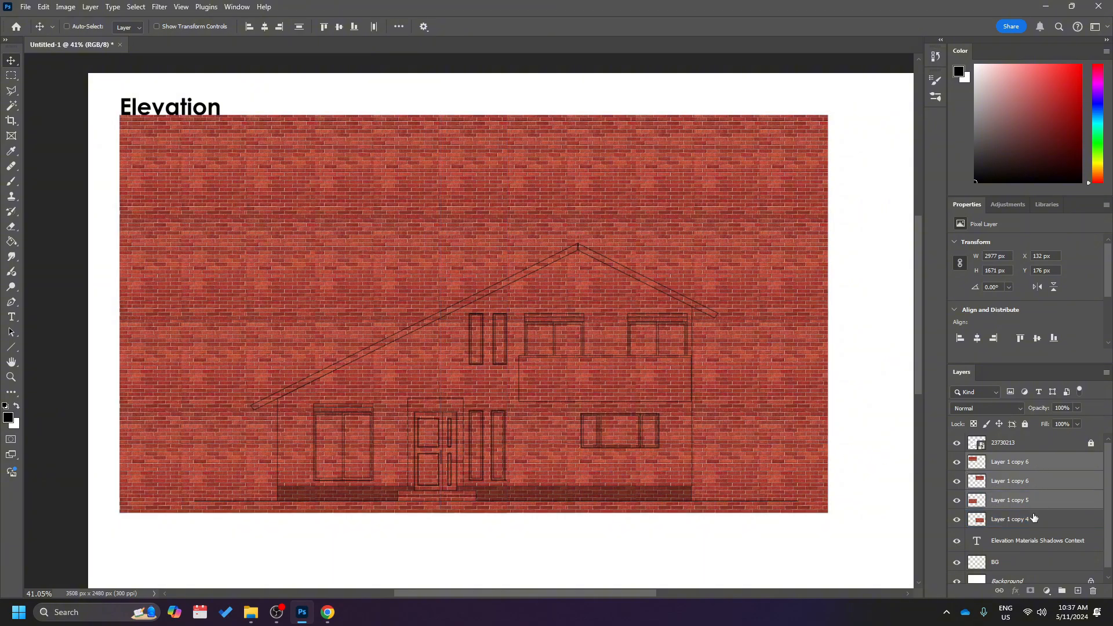
ctrl+click(1035, 519)
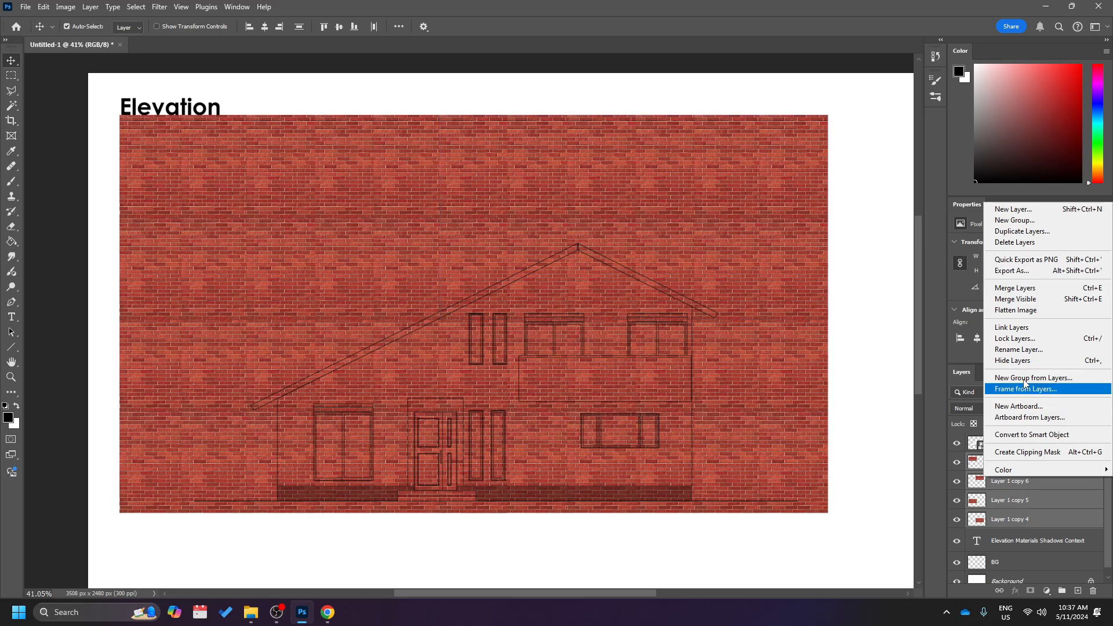
click(1034, 289)
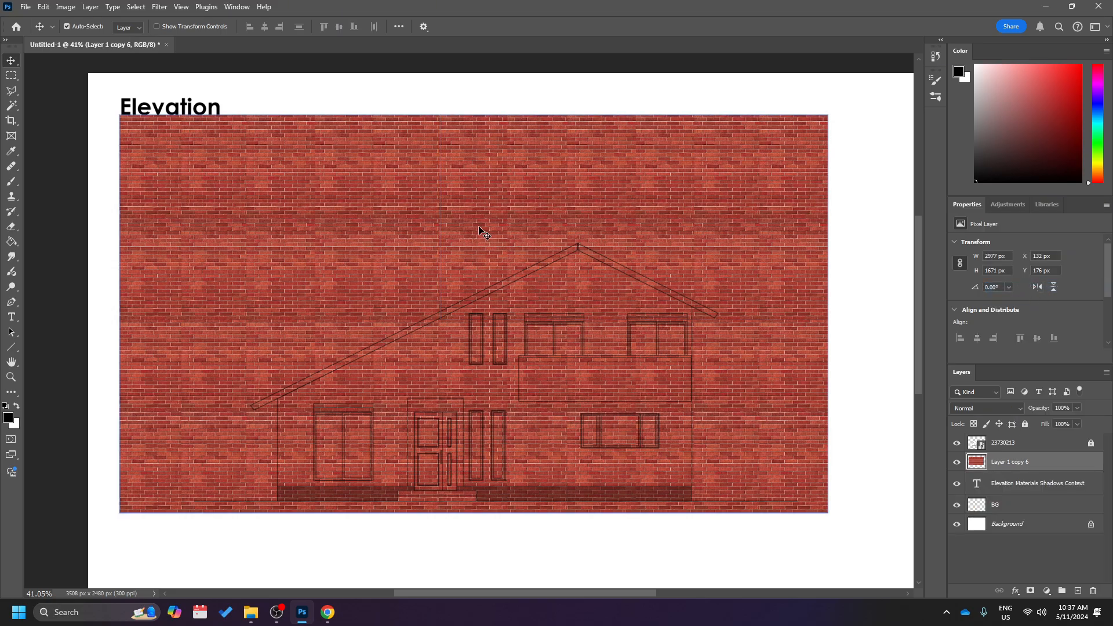
drag(480, 228, 534, 268)
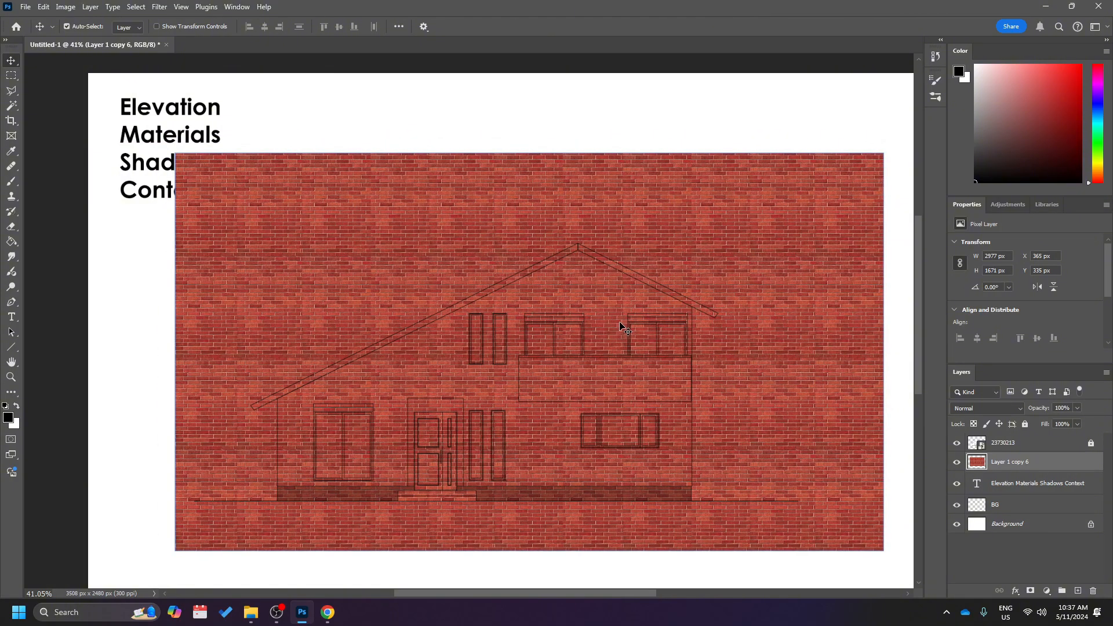
Examine the brick scale and the tiling seams against the windows, door, roof and ground line.
scroll(571, 342, down, 1)
scroll(580, 341, up, 5)
scroll(596, 342, up, 2)
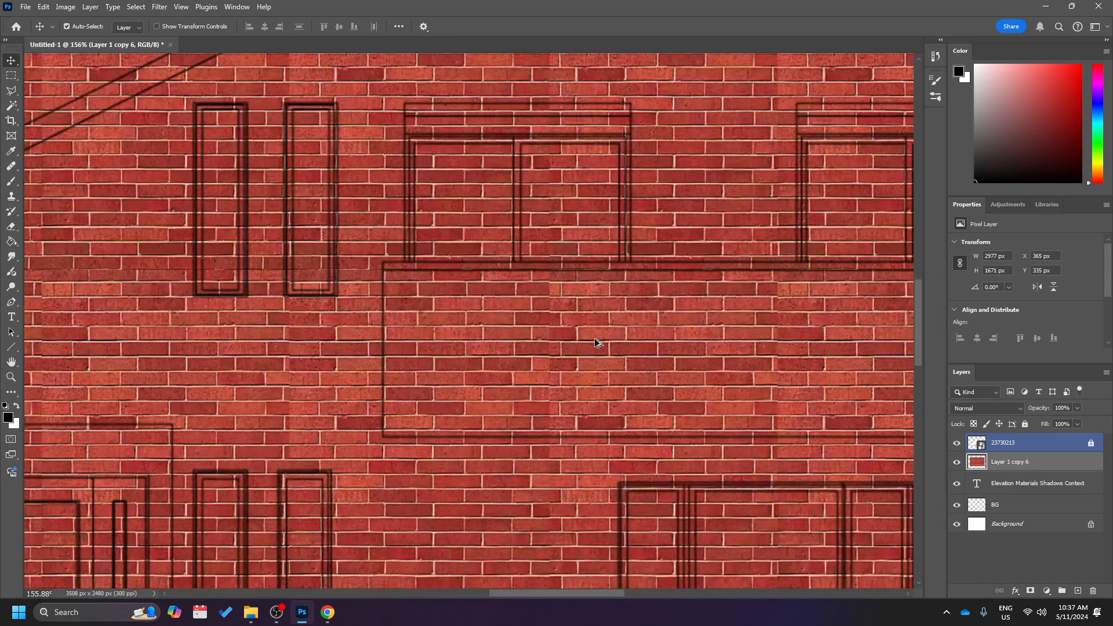
scroll(596, 342, up, 3)
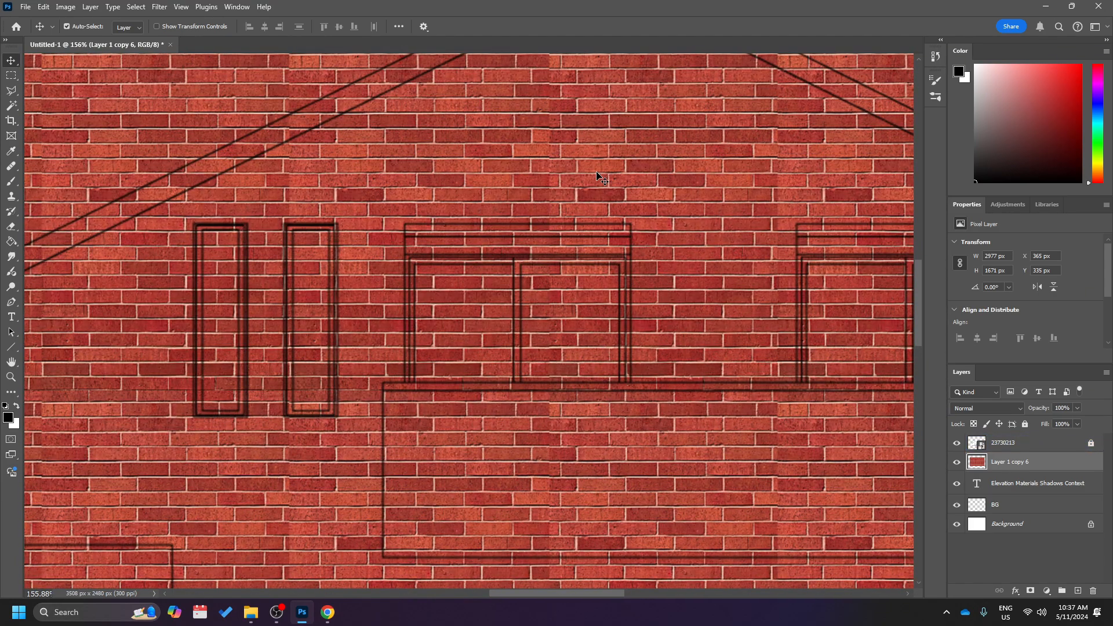
scroll(651, 264, down, 5)
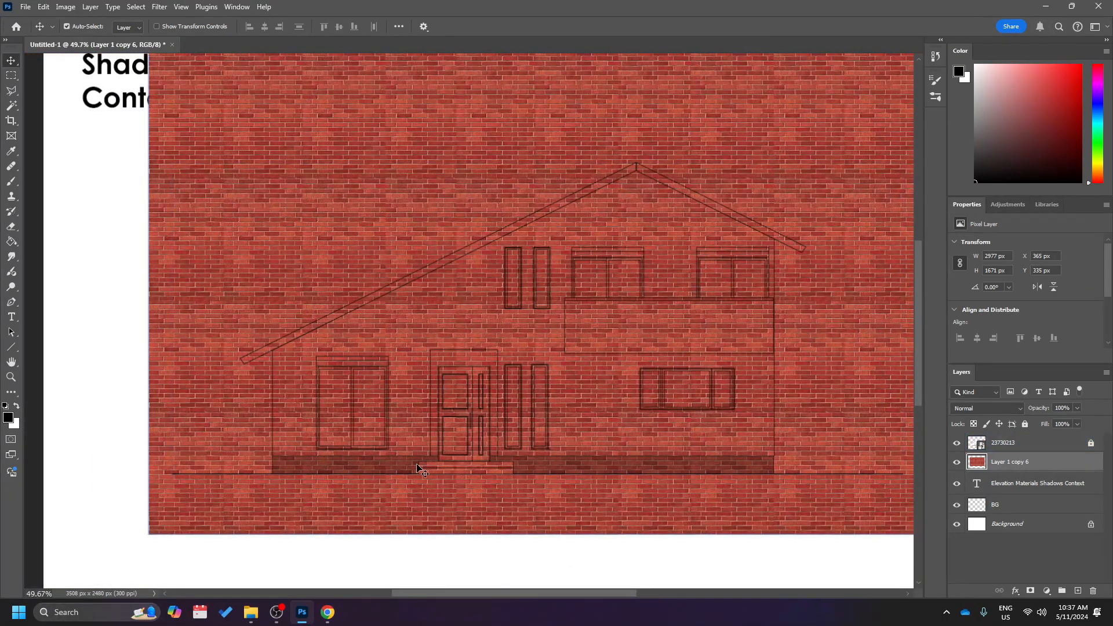
scroll(404, 478, down, 1)
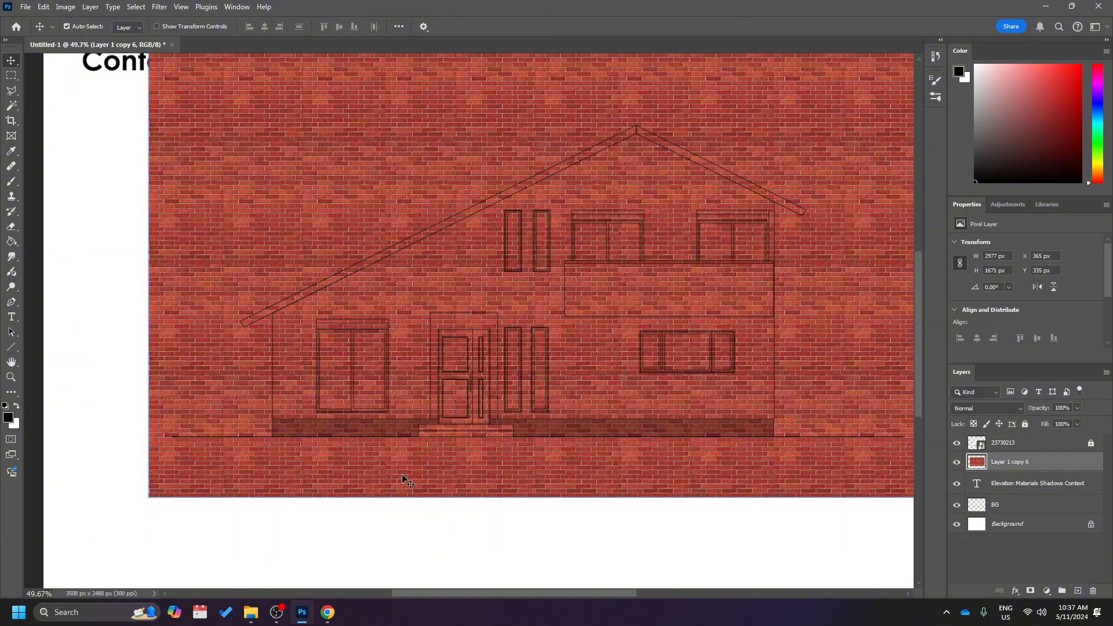
scroll(405, 478, up, 1)
scroll(329, 449, up, 3)
scroll(330, 449, down, 4)
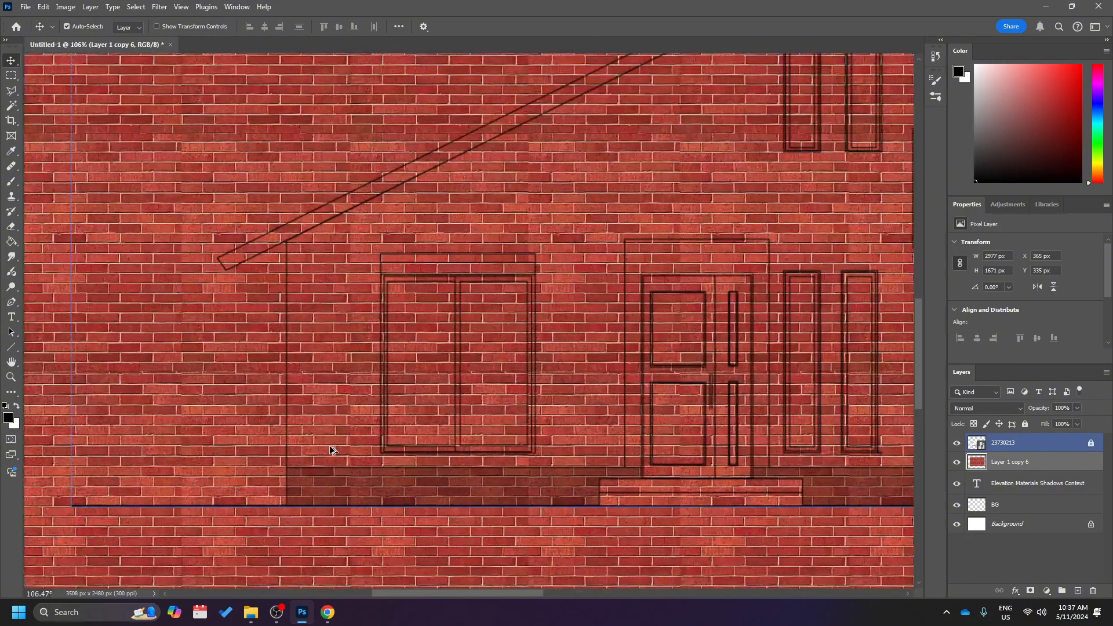
scroll(332, 450, right, 1)
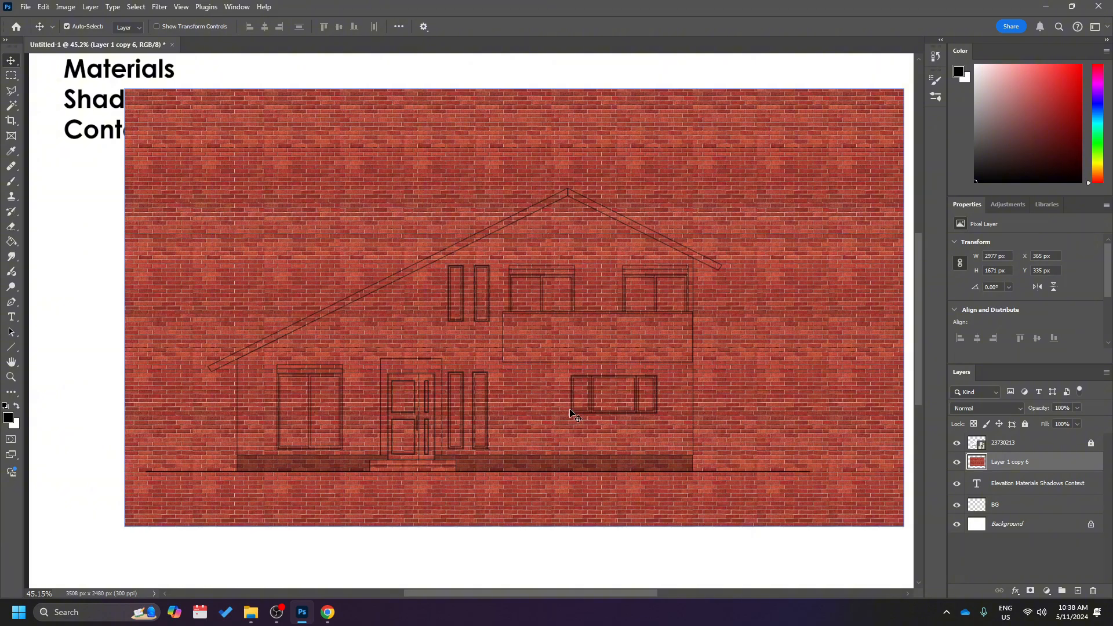
Unlock the line drawing layer 23730213 and select its main wall area with the Magic Wand.
click(1090, 483)
click(1092, 445)
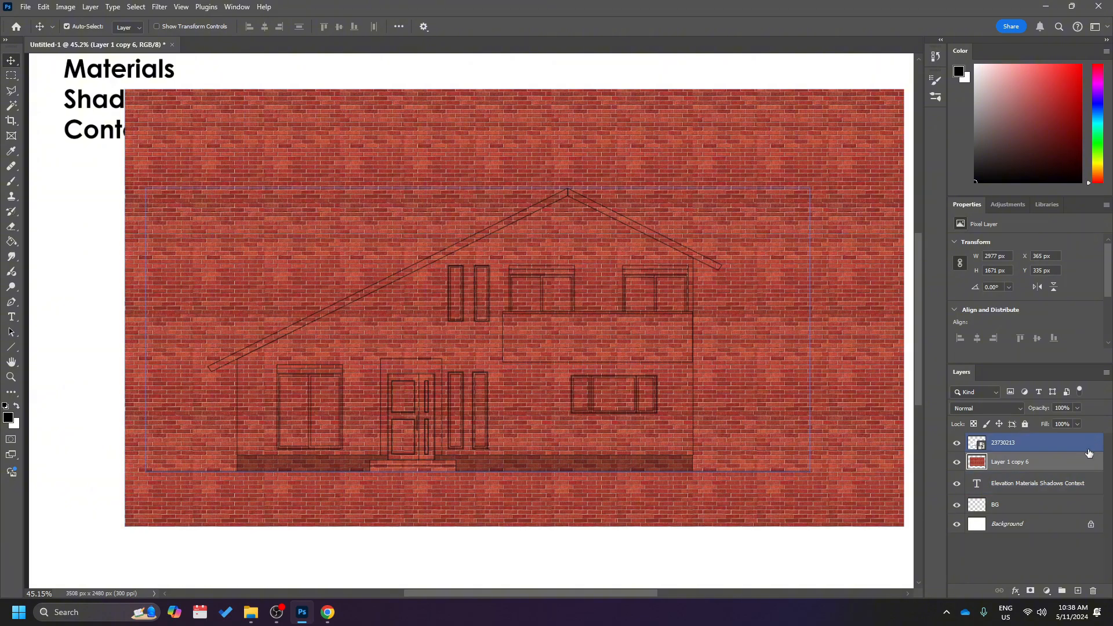
click(1088, 457)
click(1046, 444)
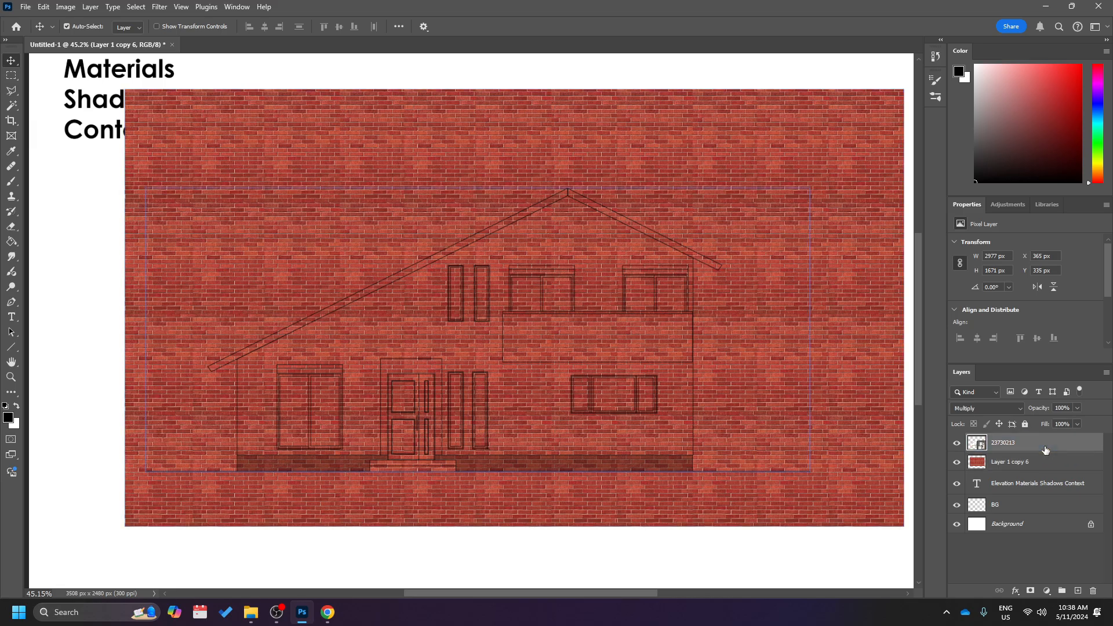
click(11, 107)
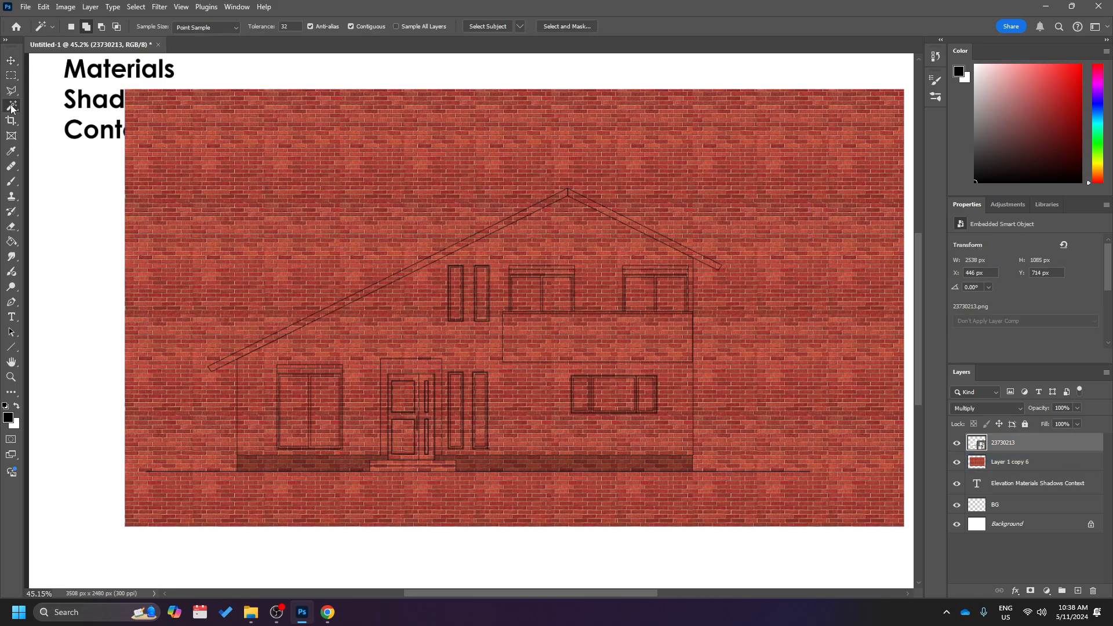
click(366, 326)
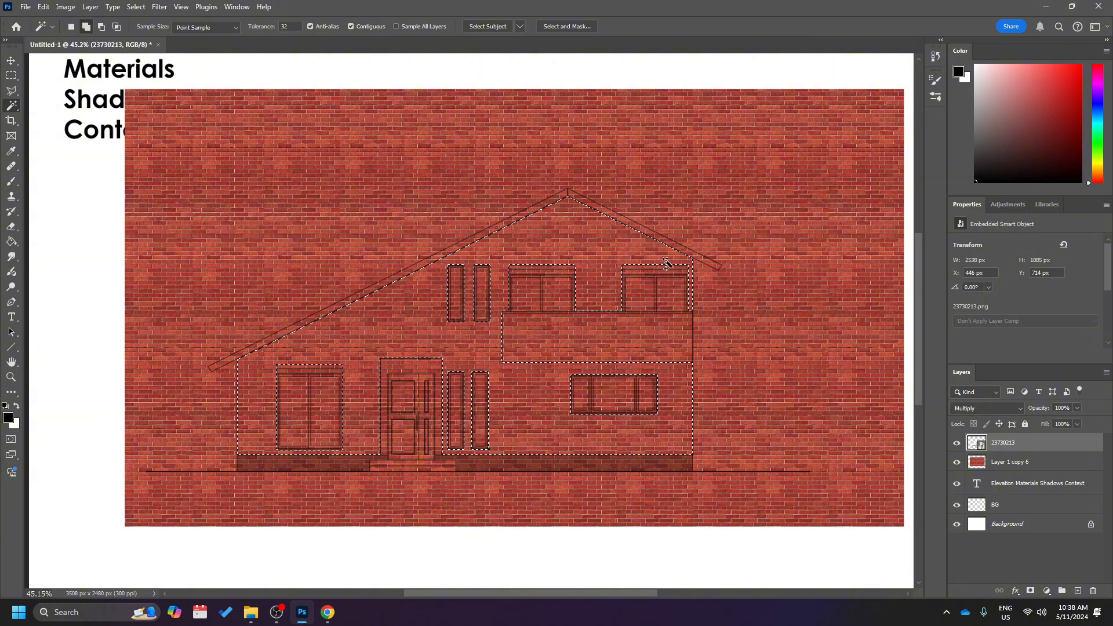
Examine the wall selection's outline along the roof, windows, door, balcony and plinth.
scroll(667, 281, up, 3)
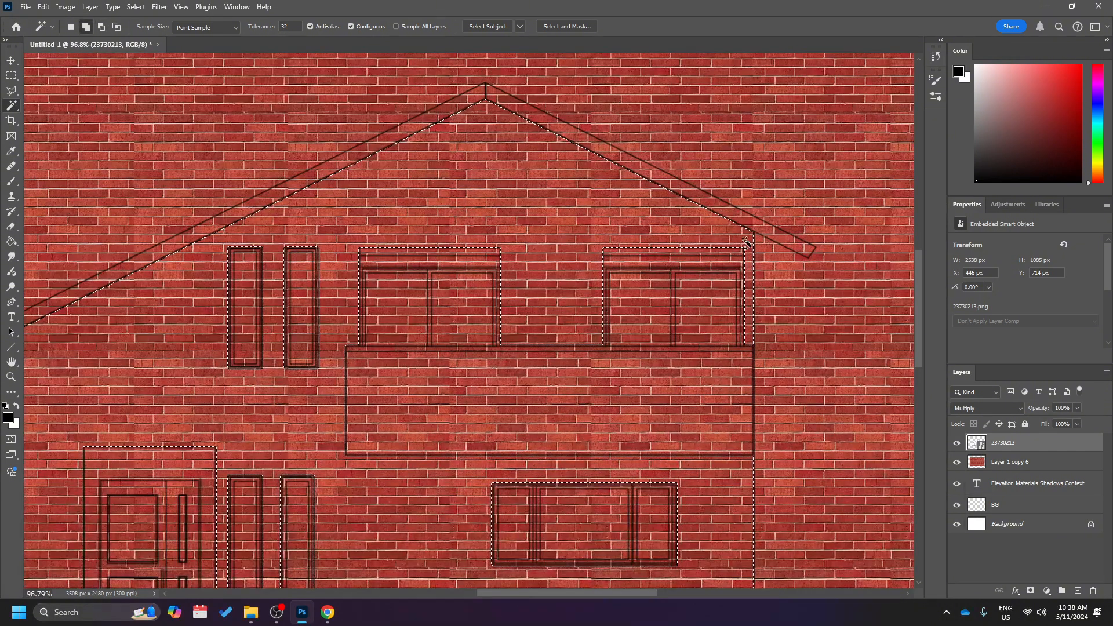
scroll(461, 232, down, 2)
scroll(458, 192, down, 1)
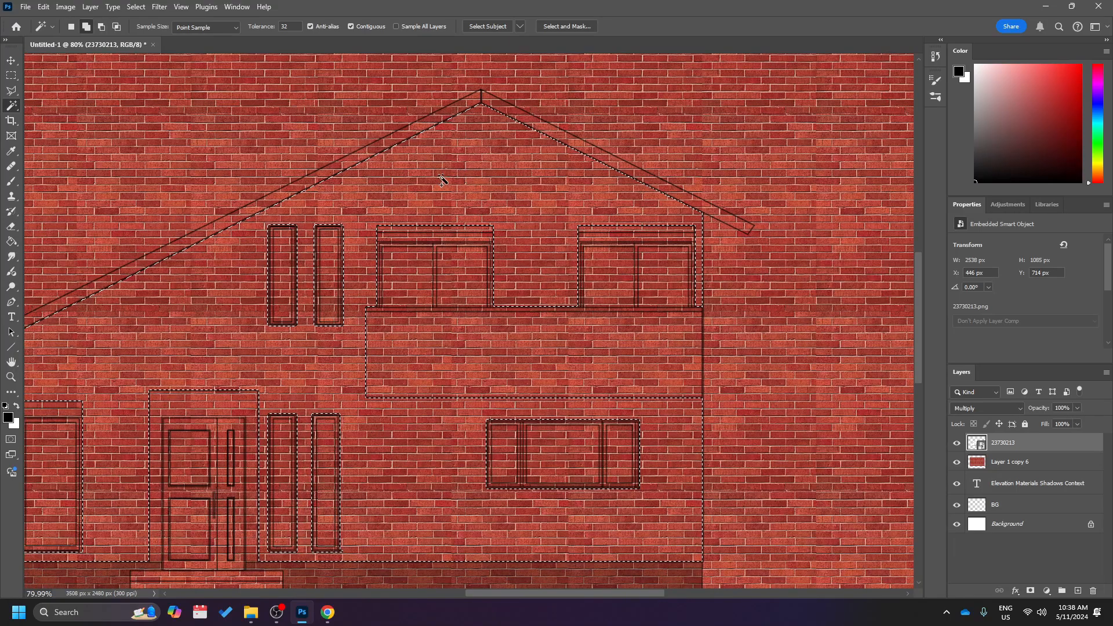
scroll(210, 351, left, 6)
scroll(232, 342, down, 3)
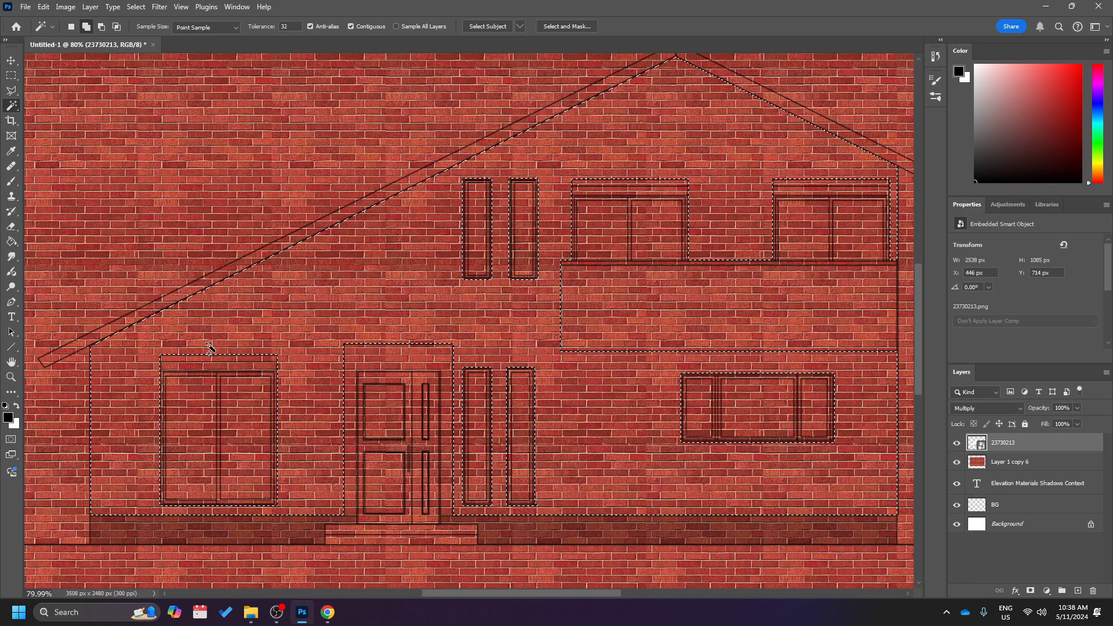
scroll(279, 325, left, 1)
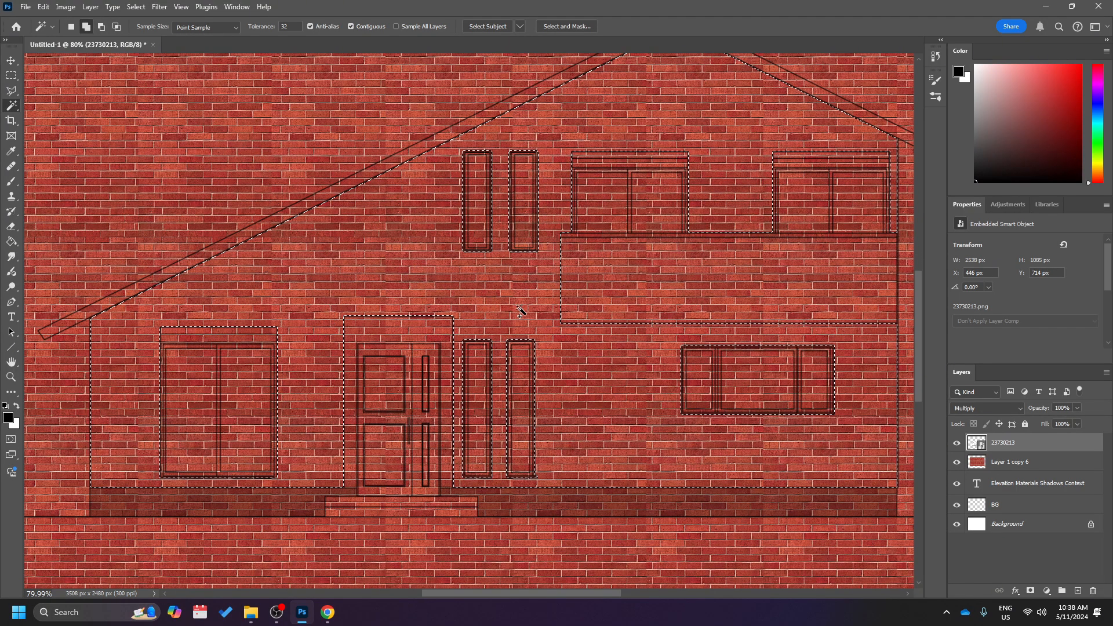
scroll(576, 396, right, 8)
scroll(576, 396, down, 5)
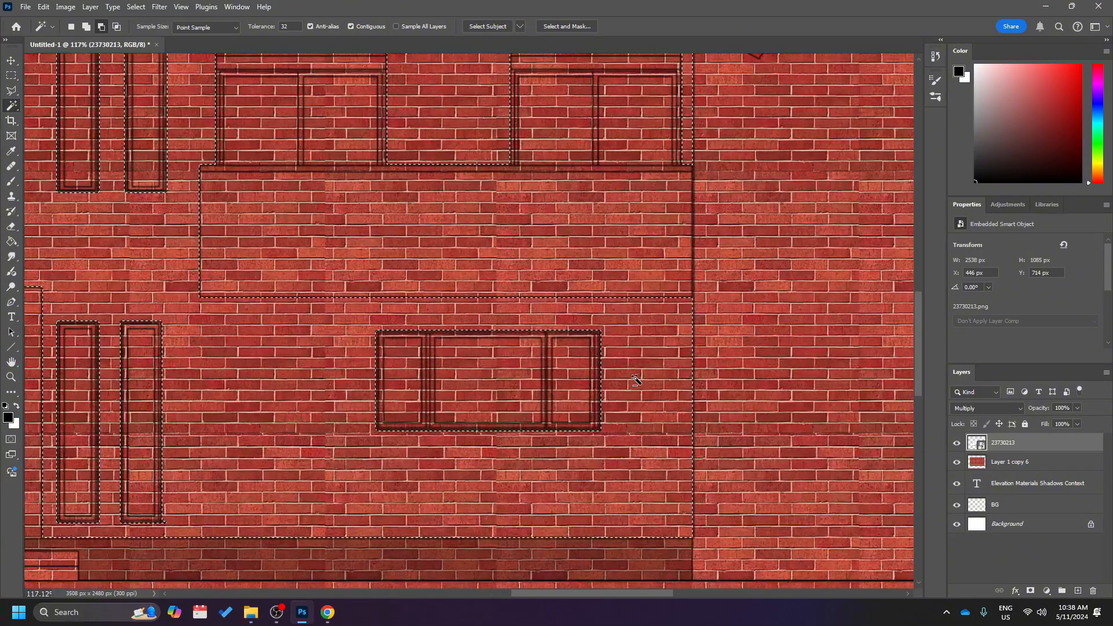
scroll(635, 381, left, 3)
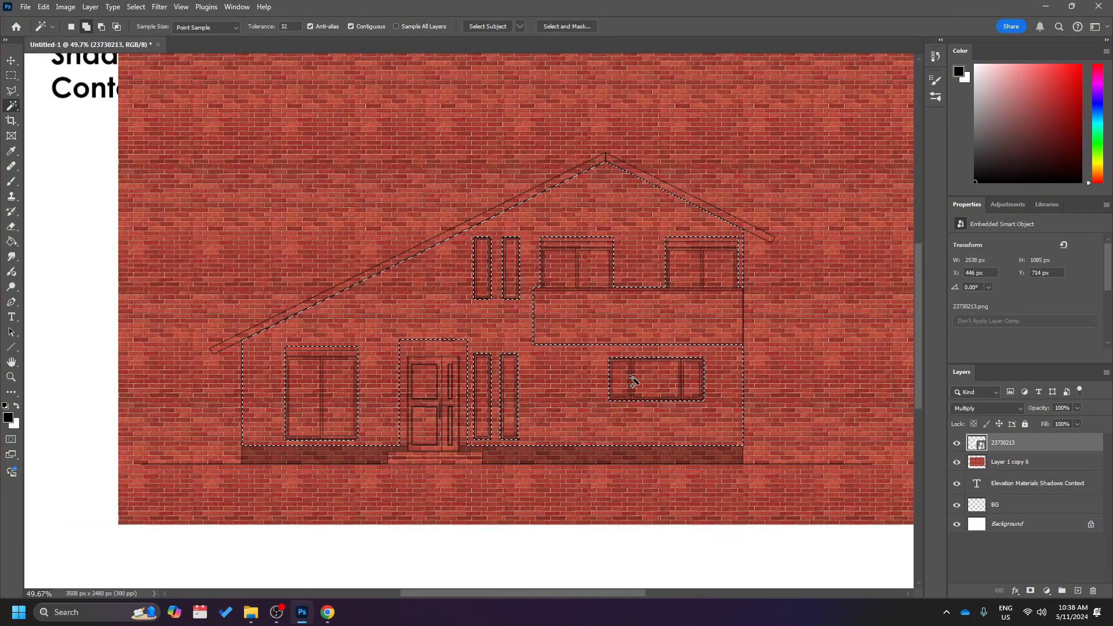
scroll(630, 378, up, 2)
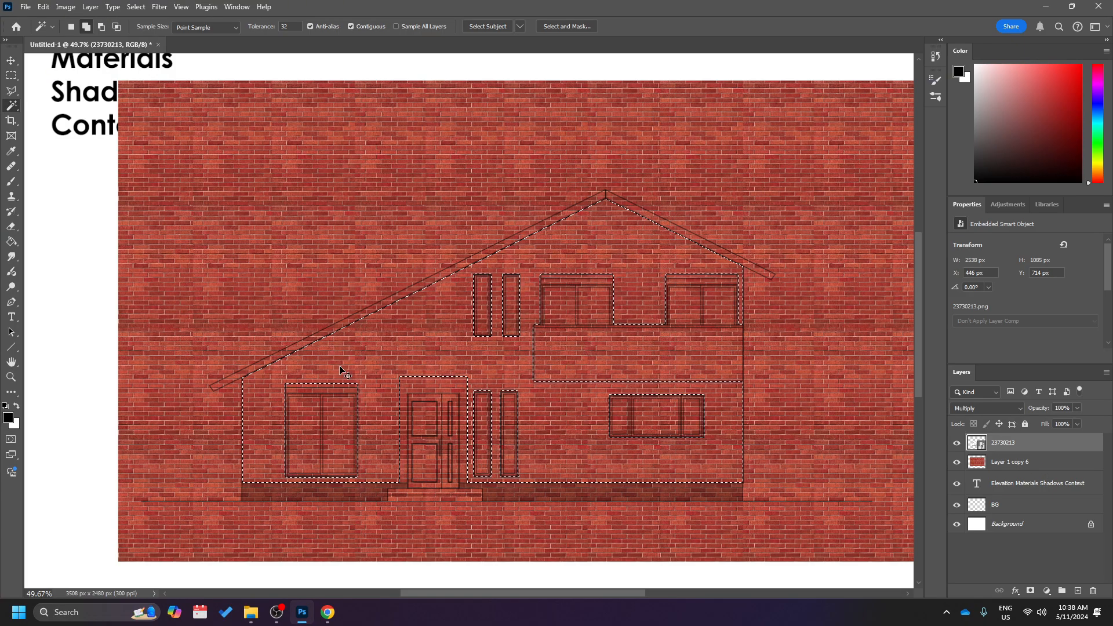
scroll(342, 371, right, 3)
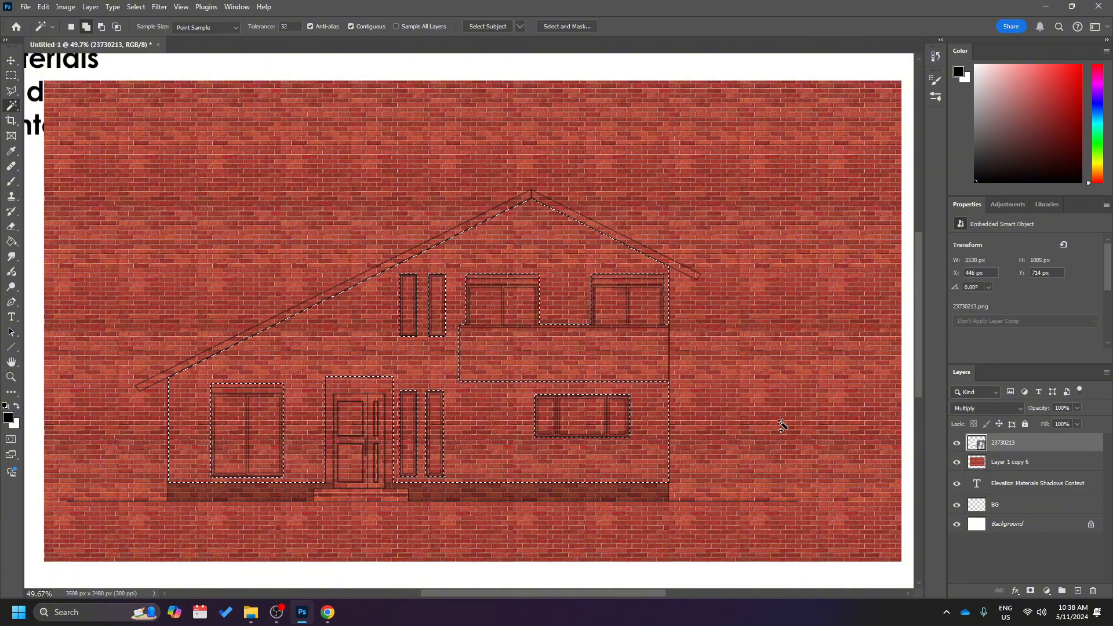
Invert the wall selection on the Layer 1 copy 6 brick sheet, delete the bricks outside the wall, and deselect.
click(1023, 472)
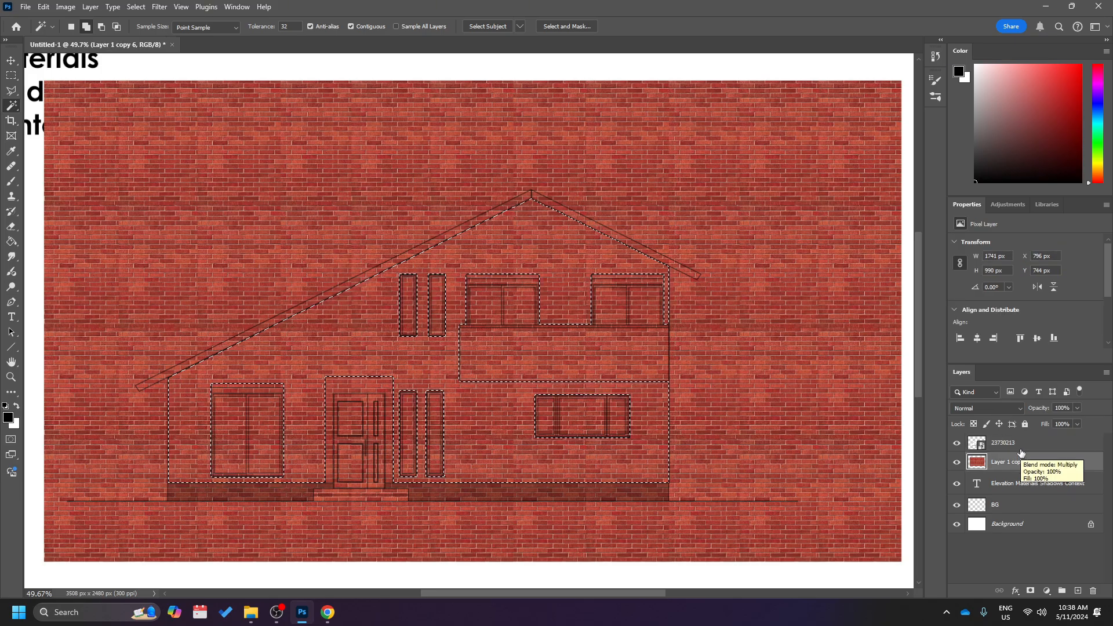
click(1009, 444)
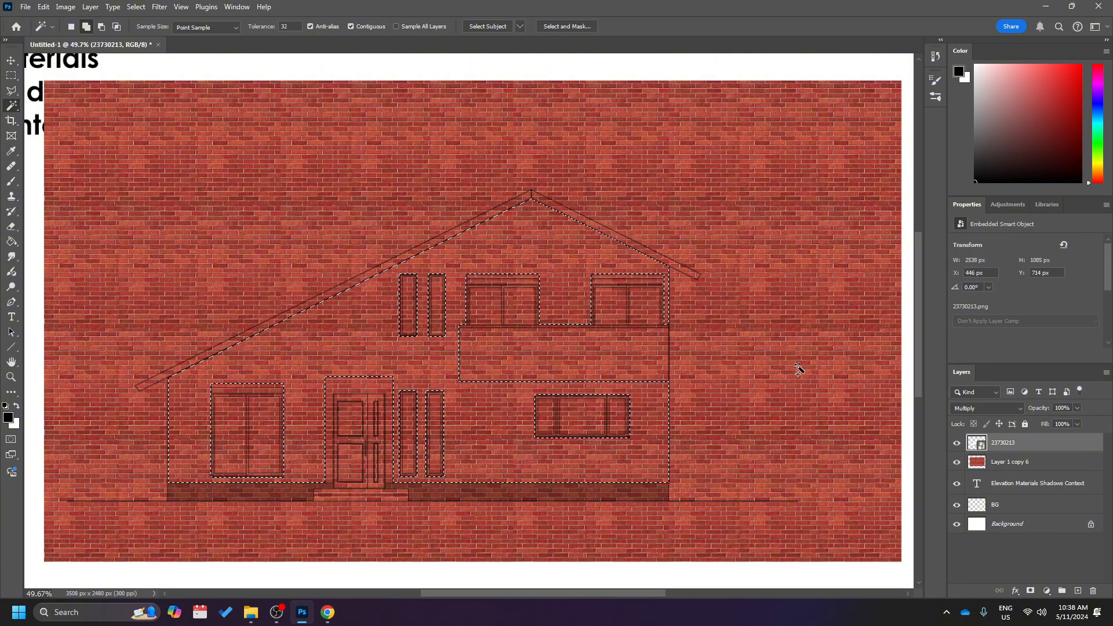
click(1019, 464)
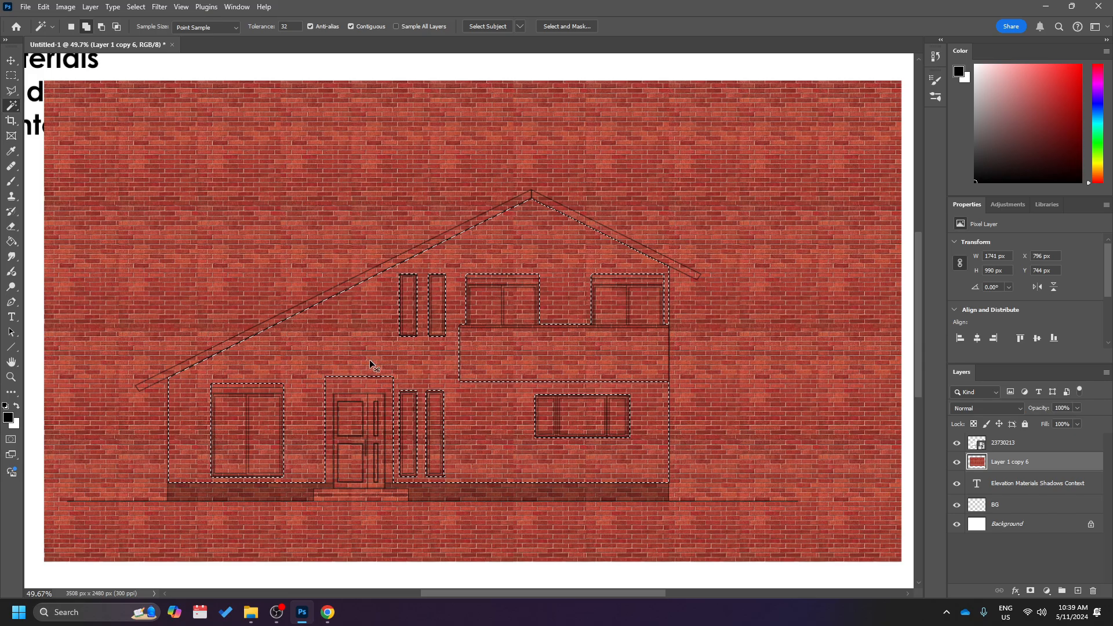
scroll(372, 364, down, 2)
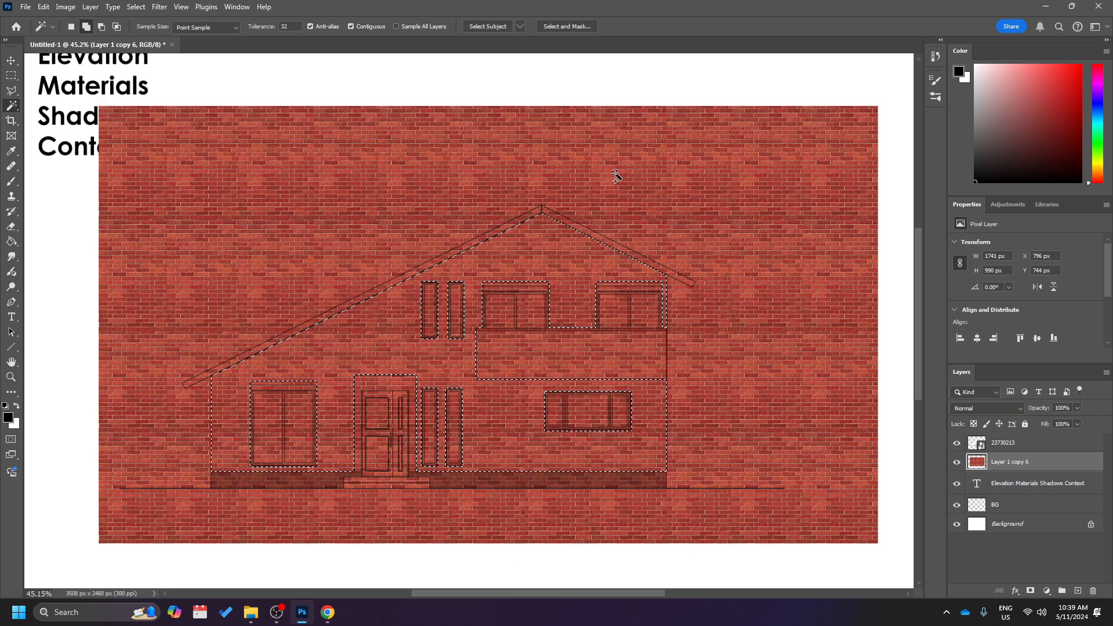
right_click(571, 251)
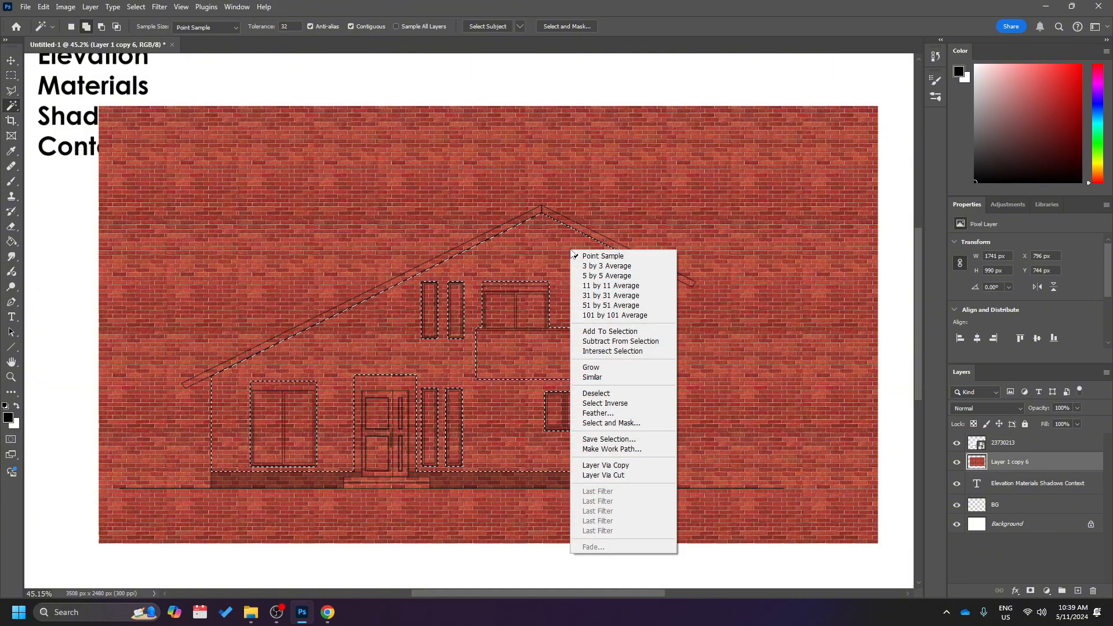
click(635, 404)
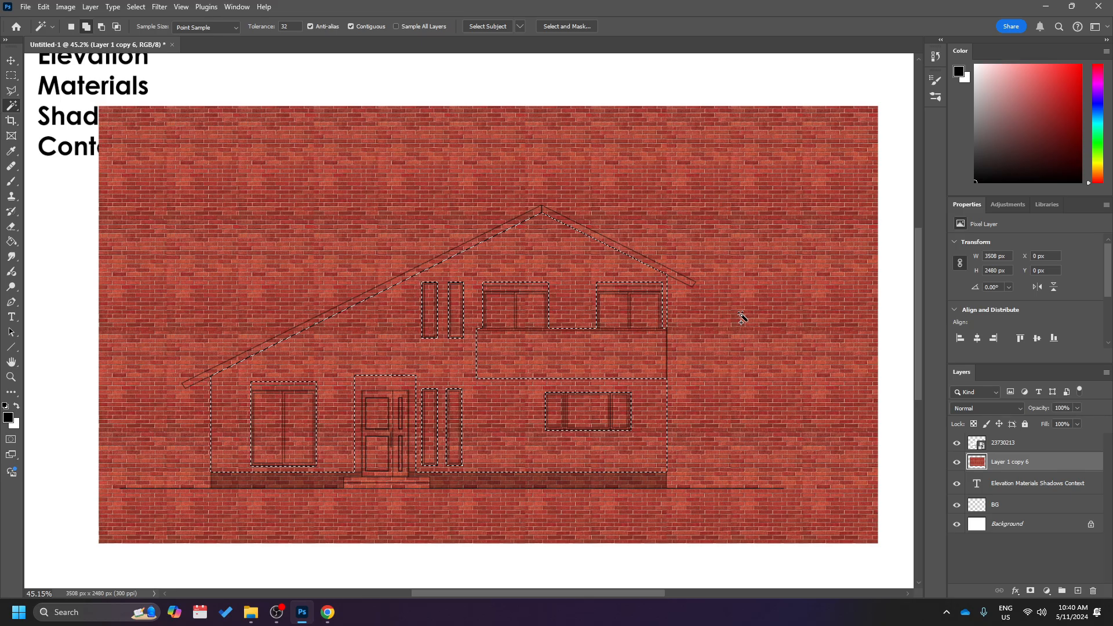
key(Delete)
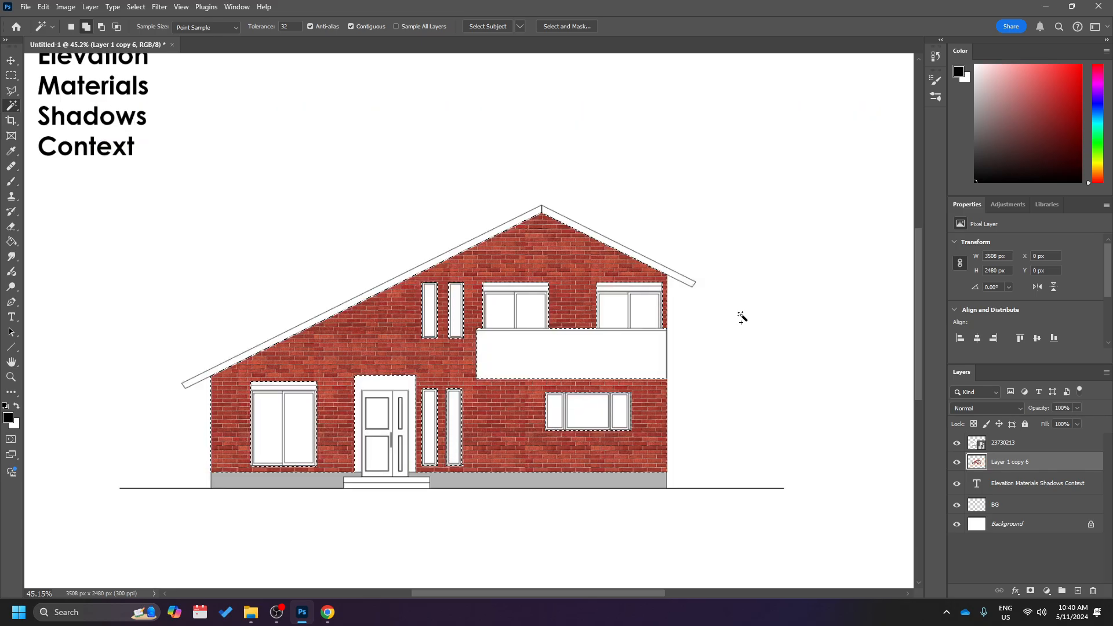
key(ctrl+d)
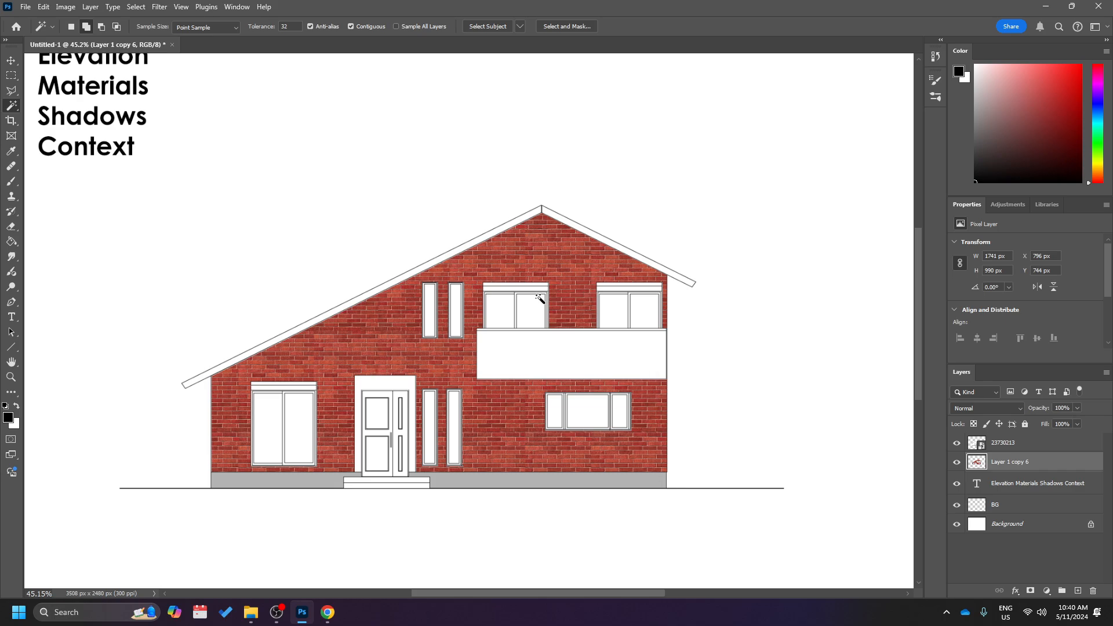
Compare the elevation with and without the cut brick sheet, and rename its layer to Bricks.
scroll(488, 322, up, 5)
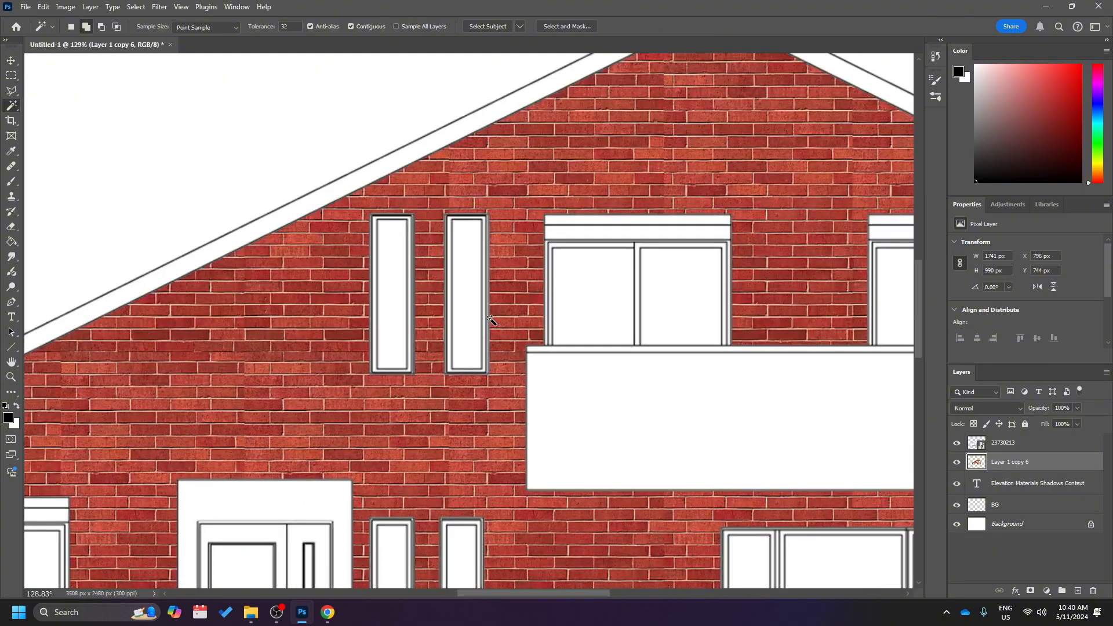
scroll(489, 320, down, 3)
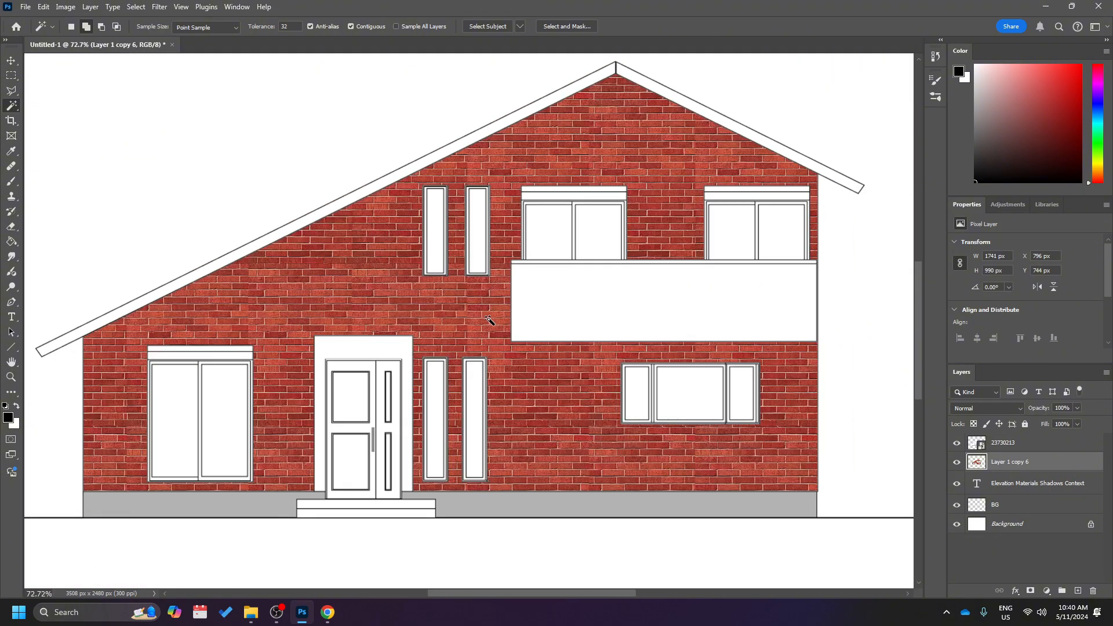
click(957, 465)
click(957, 465)
click(957, 465)
click(957, 466)
double_click(1010, 461)
text(Bricks)
key(Return)
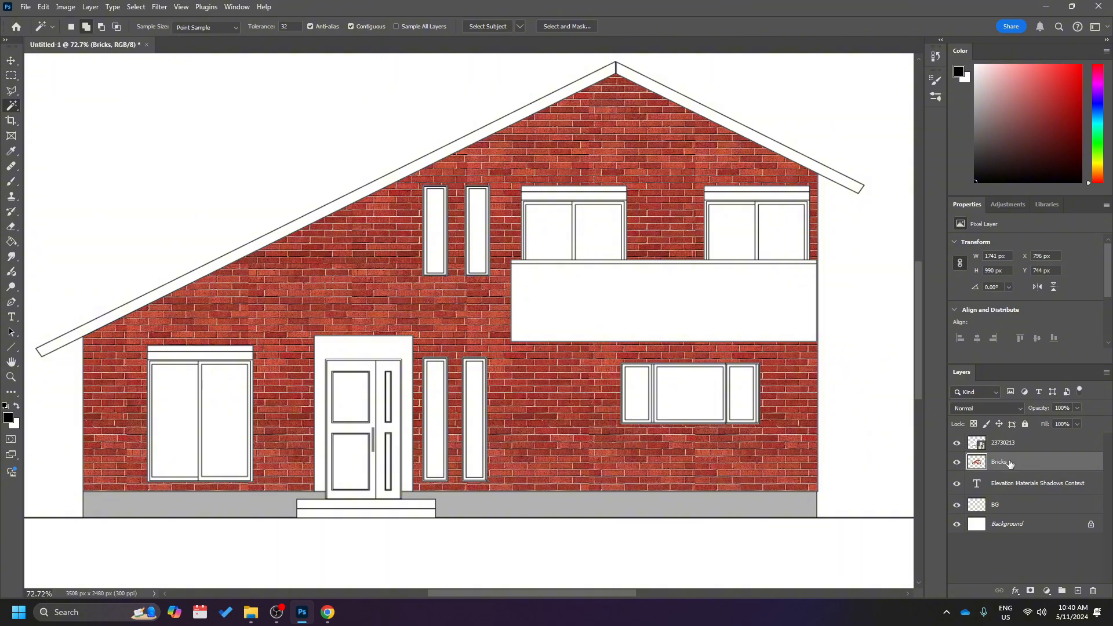
Examine the cut brick cladding around the windows, door, balcony, roof edge and plinth.
scroll(407, 335, right, 2)
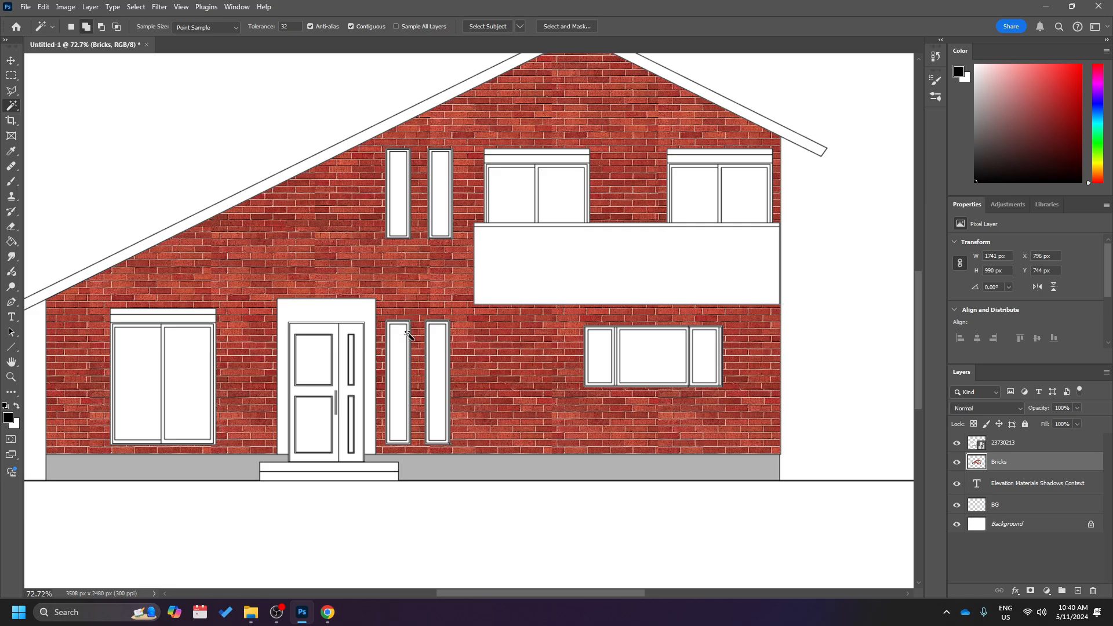
scroll(407, 335, down, 1)
scroll(408, 335, down, 1)
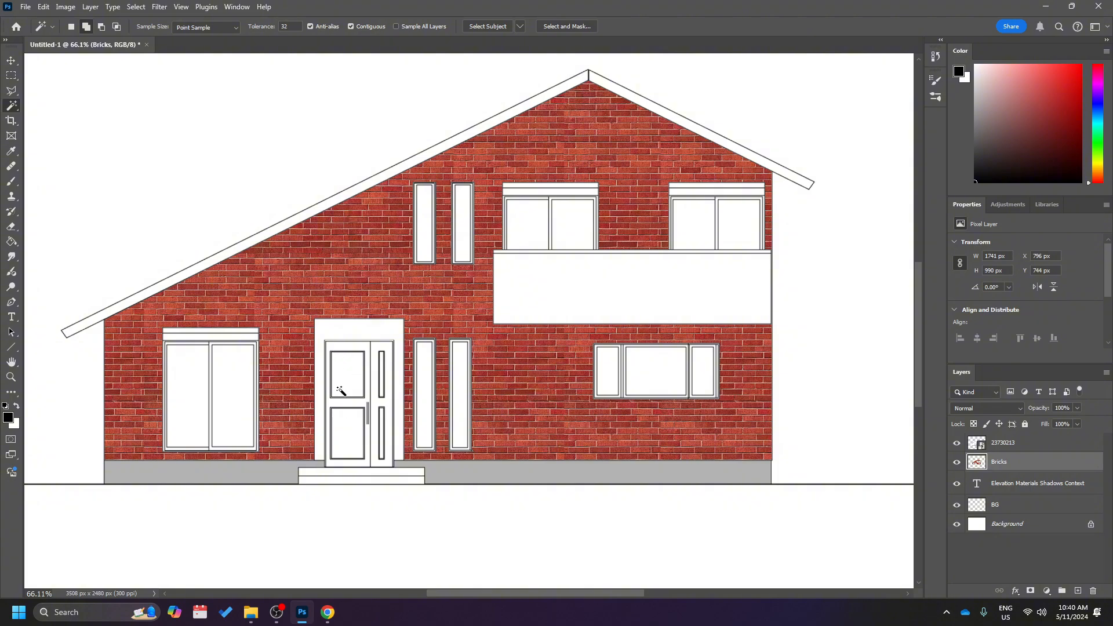
scroll(340, 390, up, 2)
scroll(341, 390, down, 1)
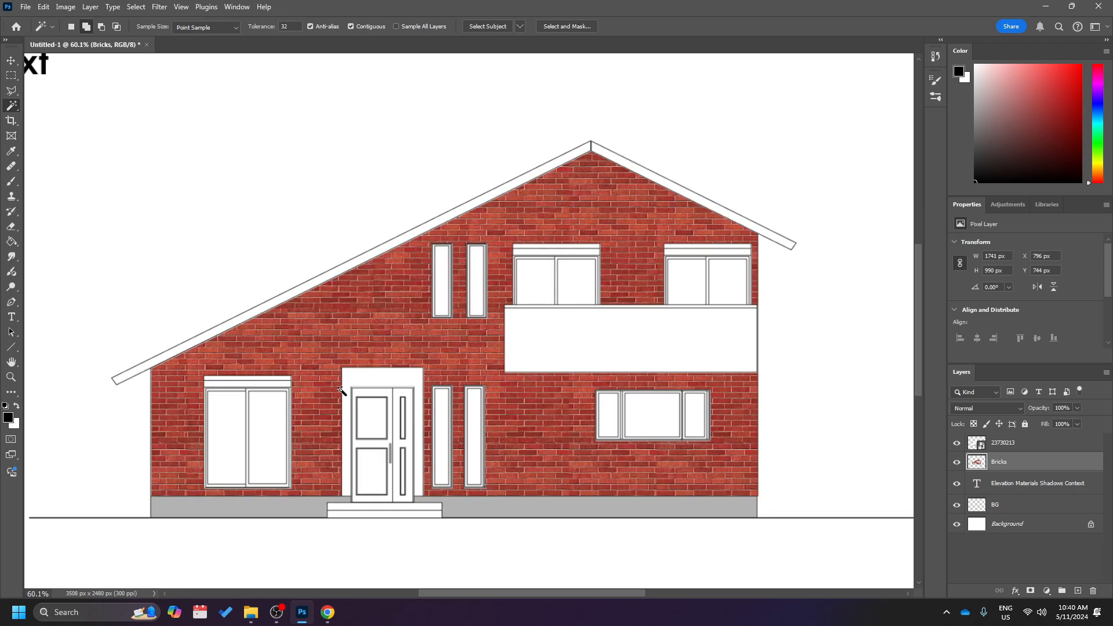
scroll(341, 390, down, 1)
scroll(341, 390, left, 1)
scroll(341, 390, down, 1)
scroll(341, 390, up, 1)
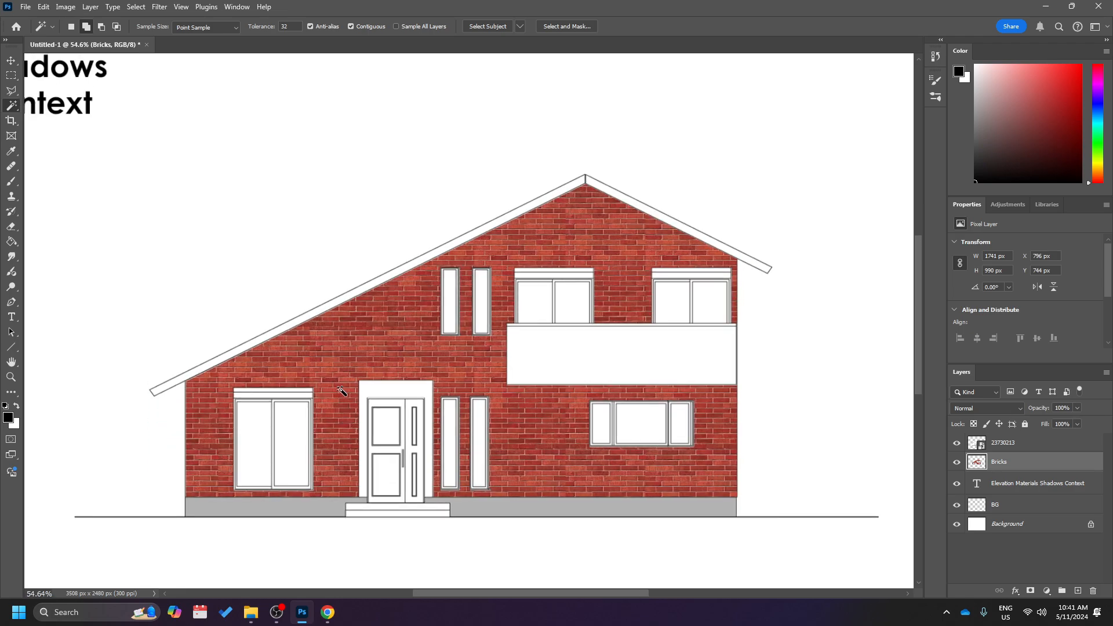
scroll(341, 390, left, 1)
scroll(341, 390, down, 1)
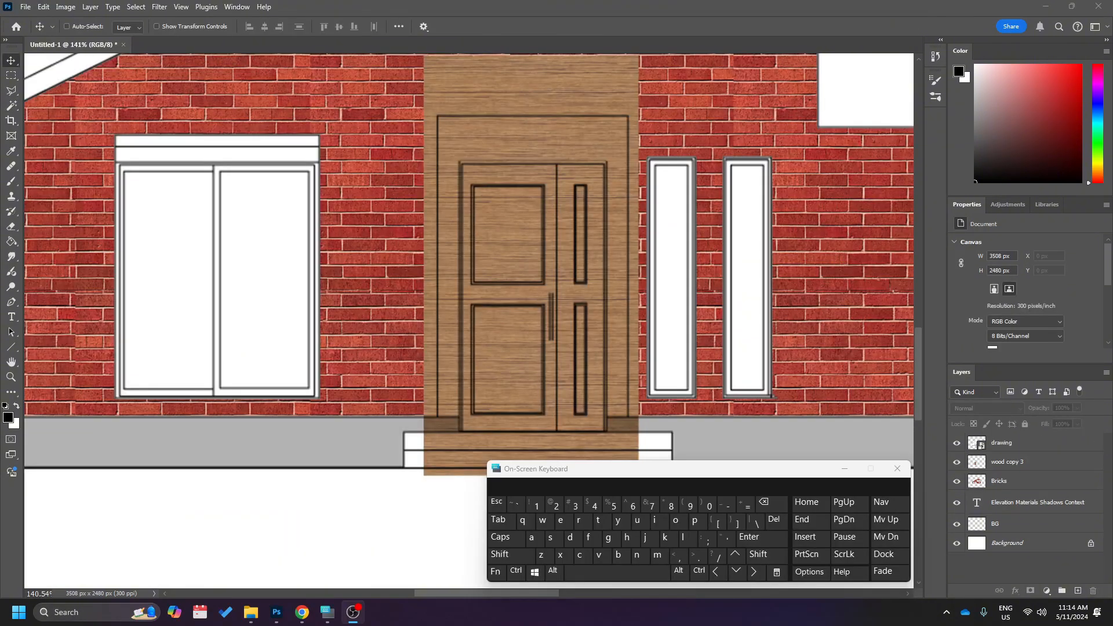
Examine how the wood sheet covers the front door, its surround and the entrance steps.
scroll(448, 399, down, 1)
scroll(450, 398, right, 2)
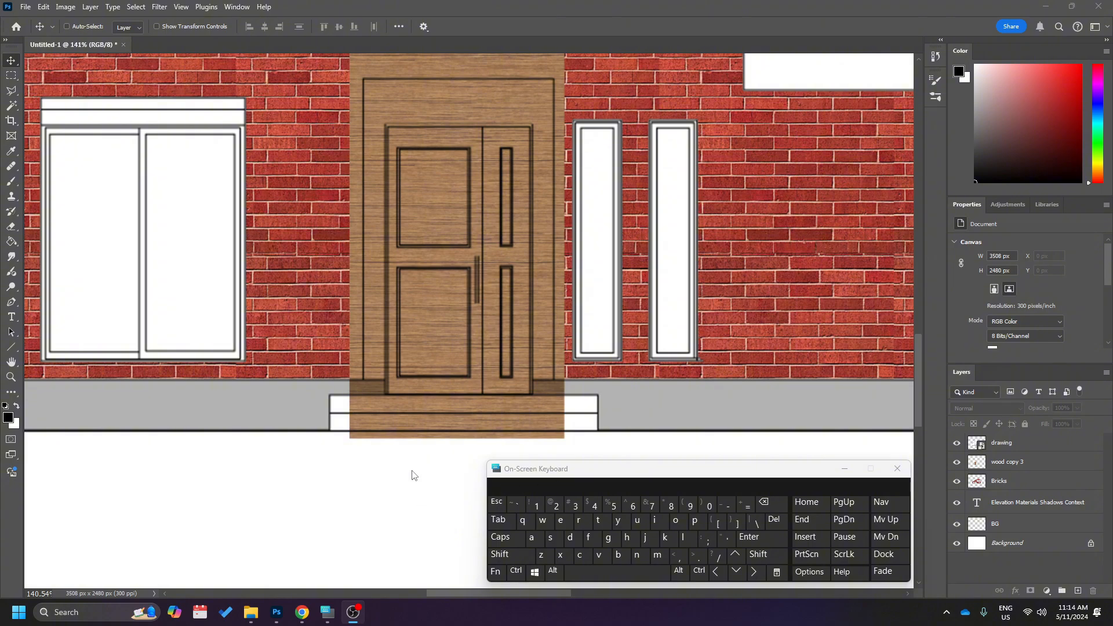
scroll(414, 478, up, 1)
scroll(415, 479, down, 1)
scroll(414, 478, up, 1)
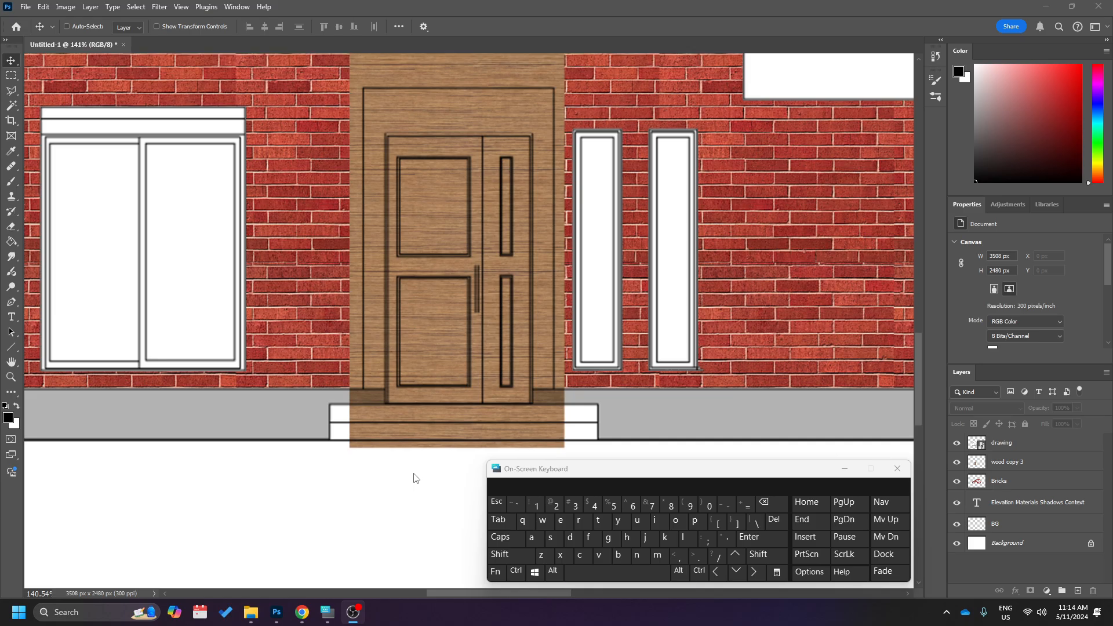
scroll(414, 478, down, 2)
scroll(414, 479, up, 1)
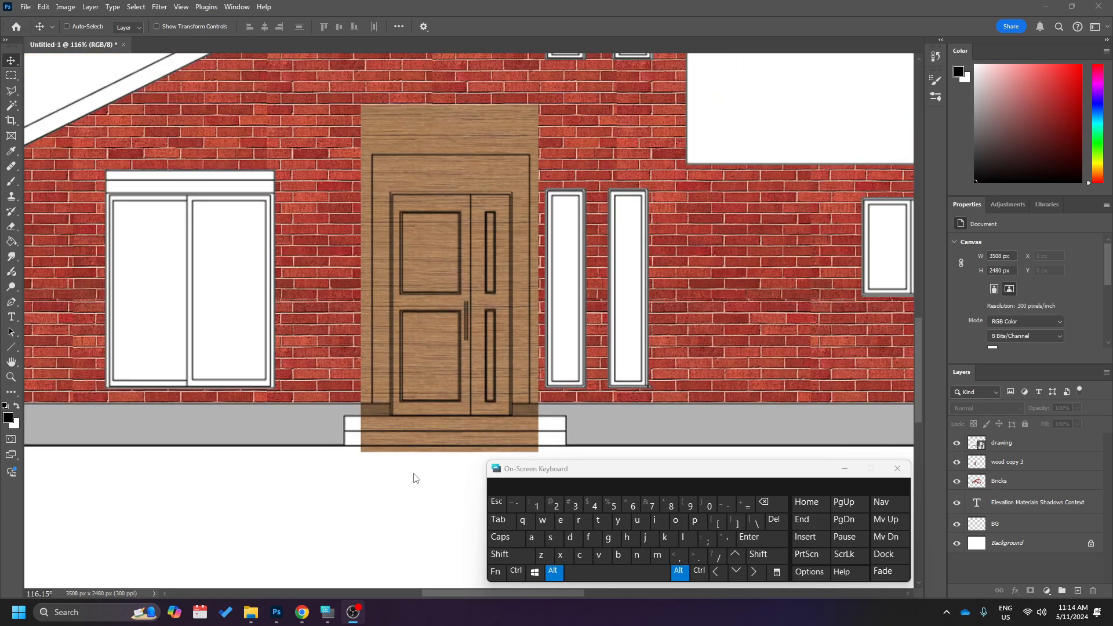
scroll(414, 479, down, 1)
scroll(414, 478, up, 2)
scroll(414, 478, right, 2)
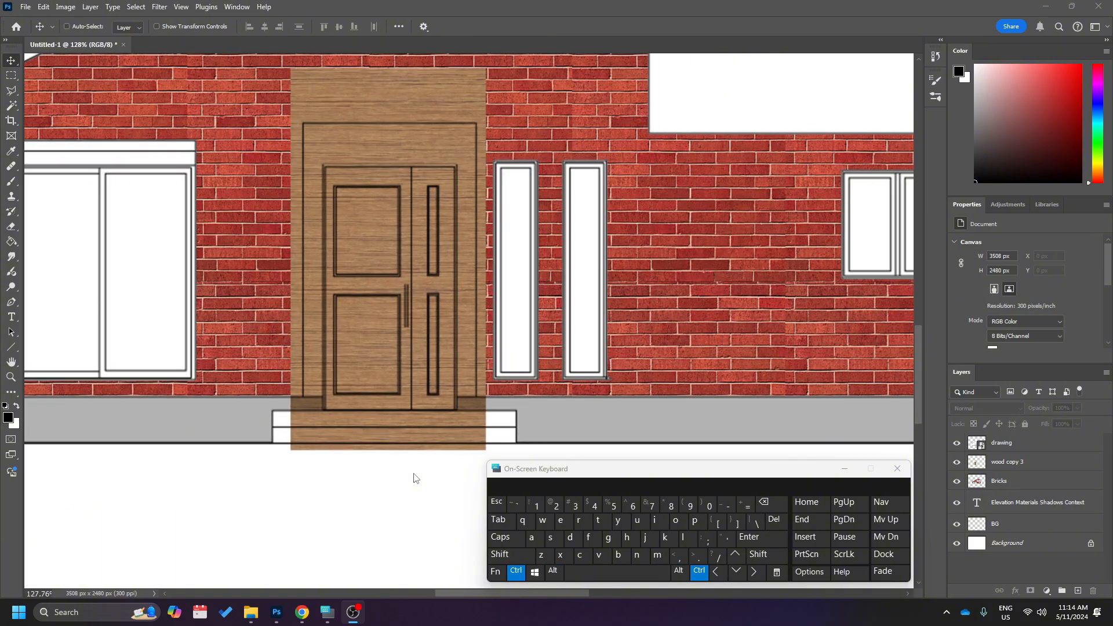
scroll(414, 478, left, 3)
scroll(413, 478, right, 2)
scroll(414, 479, left, 2)
scroll(414, 478, right, 1)
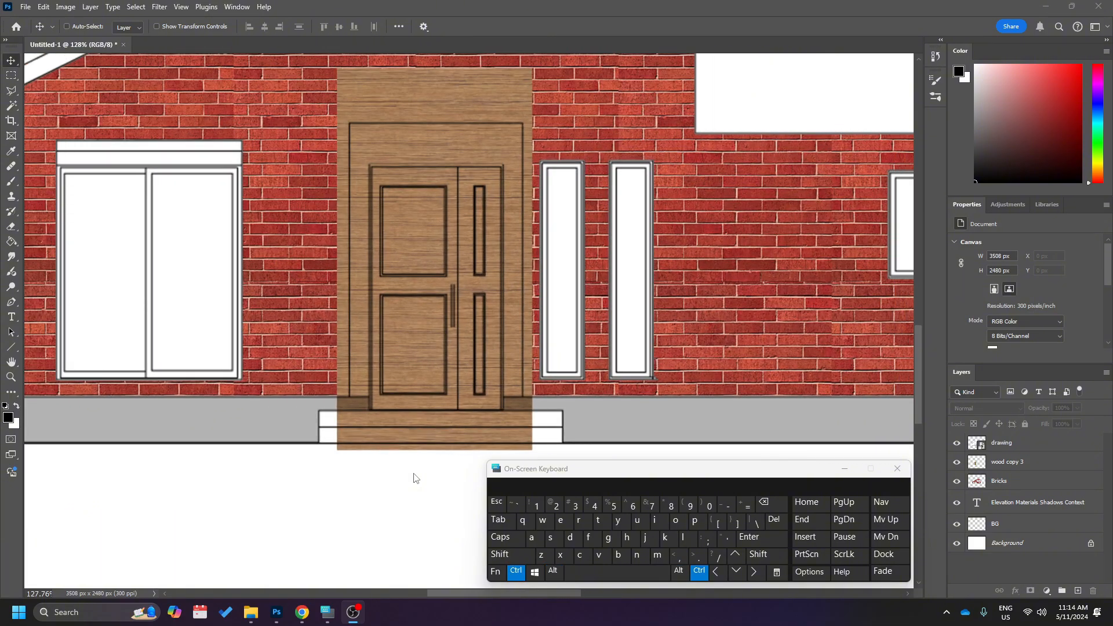
scroll(414, 479, right, 1)
scroll(414, 478, left, 1)
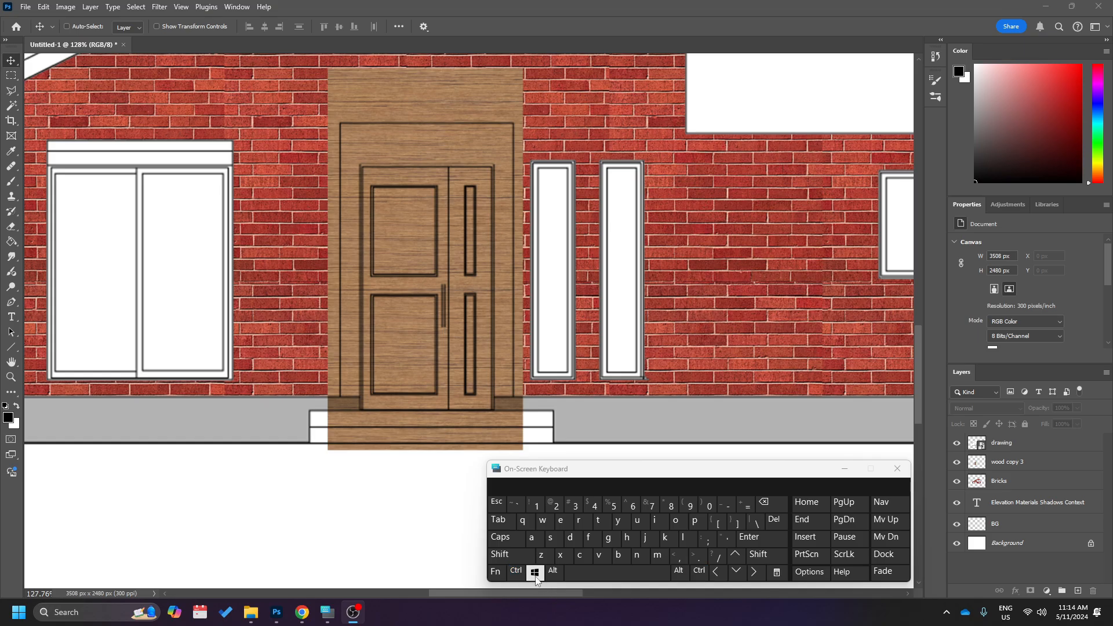
scroll(373, 412, up, 1)
scroll(468, 345, up, 3)
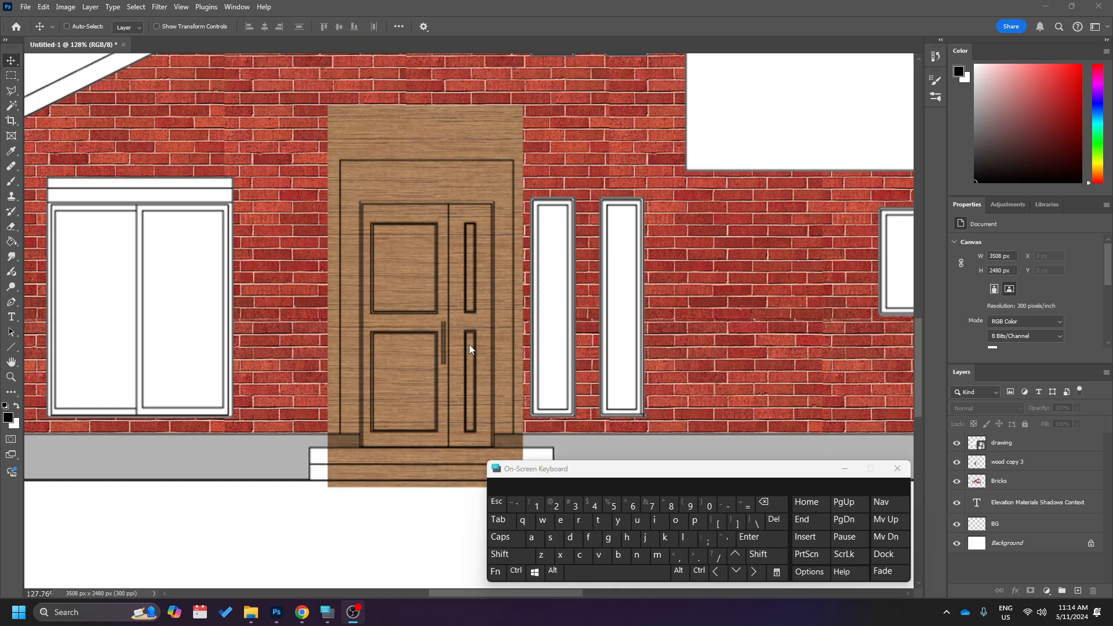
scroll(469, 344, down, 4)
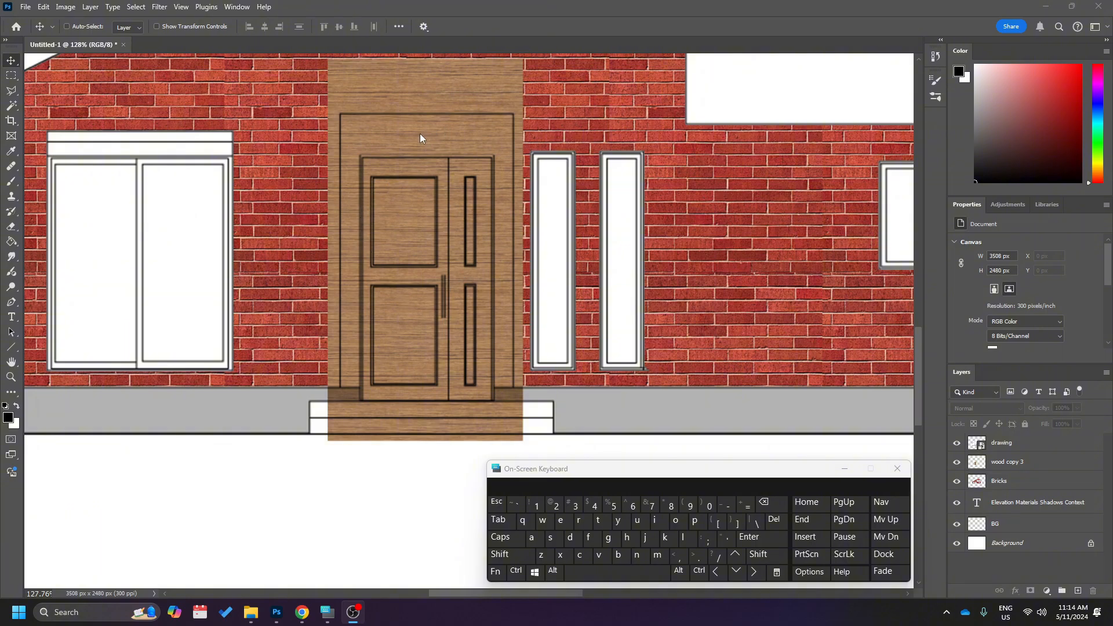
scroll(404, 302, up, 4)
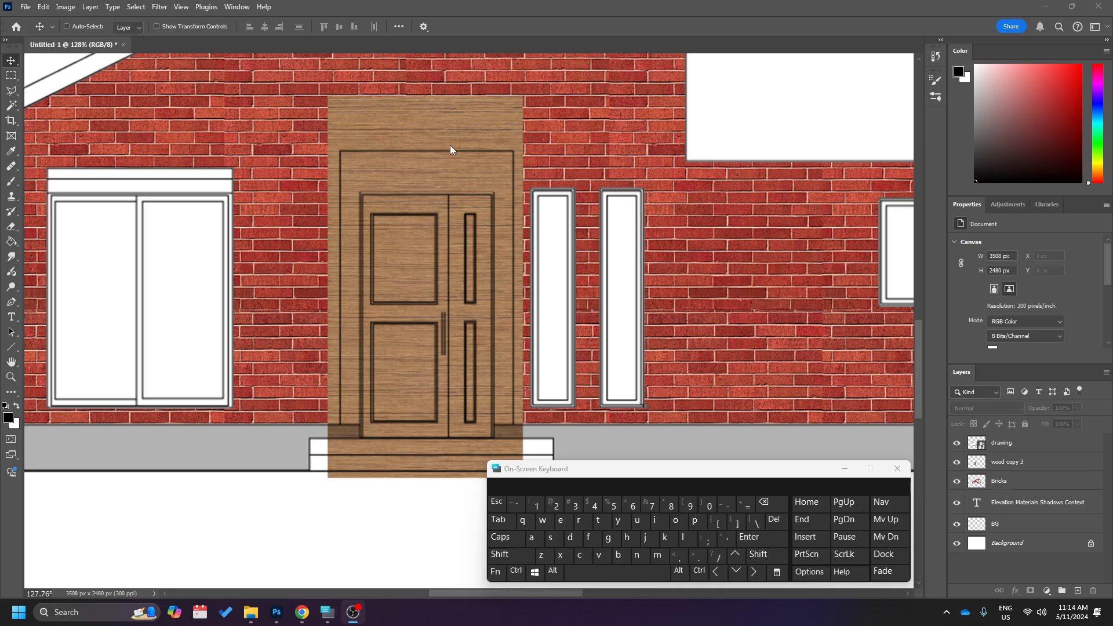
Lock the drawing layer so the line work cannot be moved.
click(436, 180)
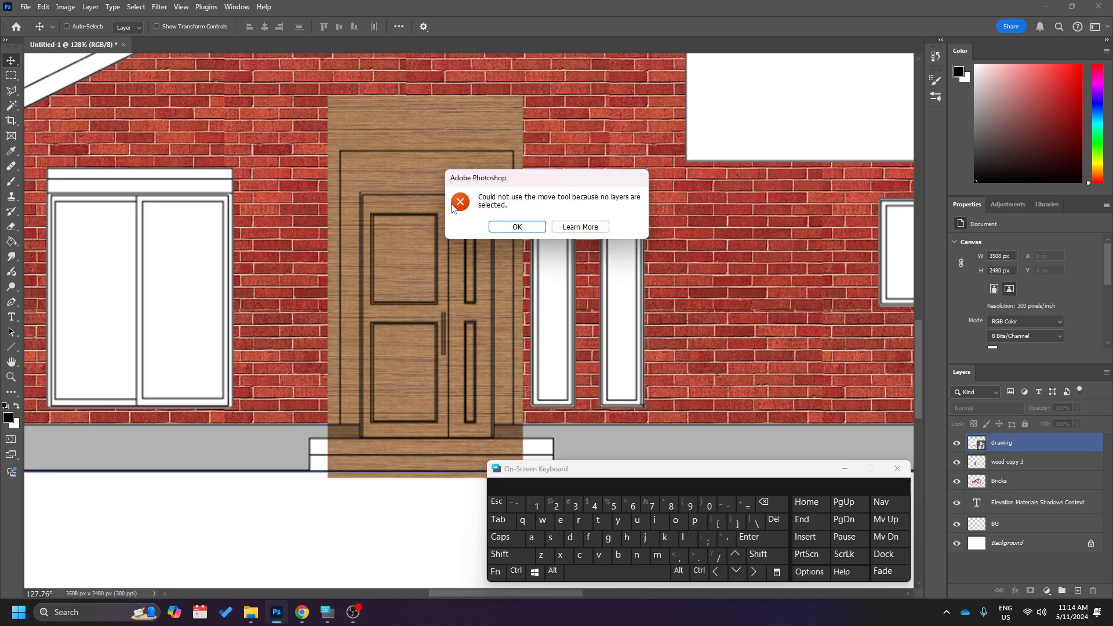
click(517, 227)
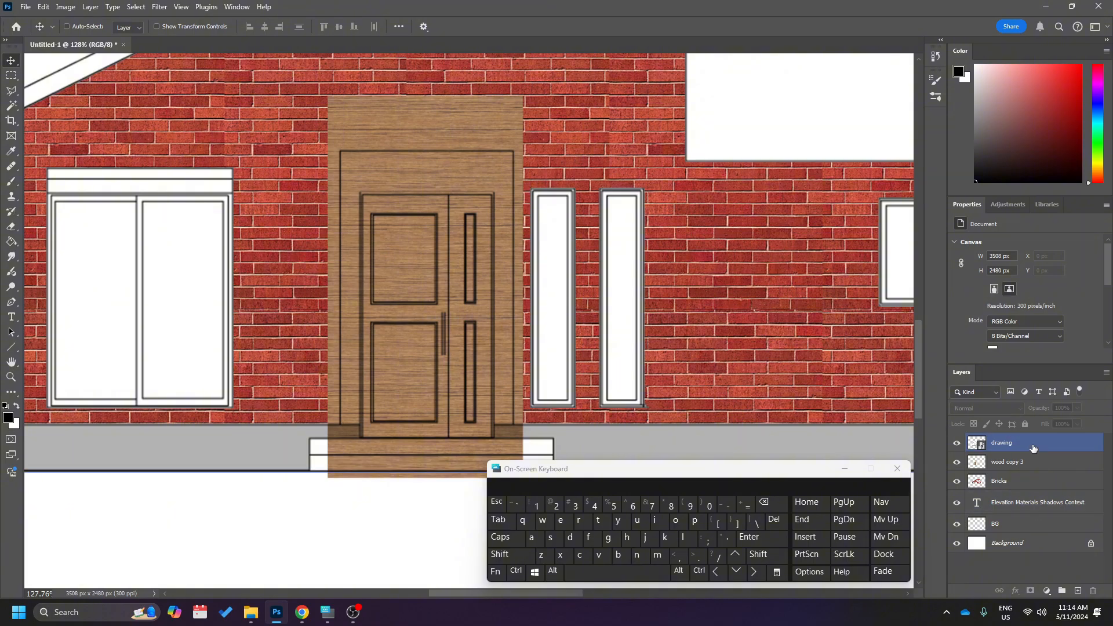
click(1092, 447)
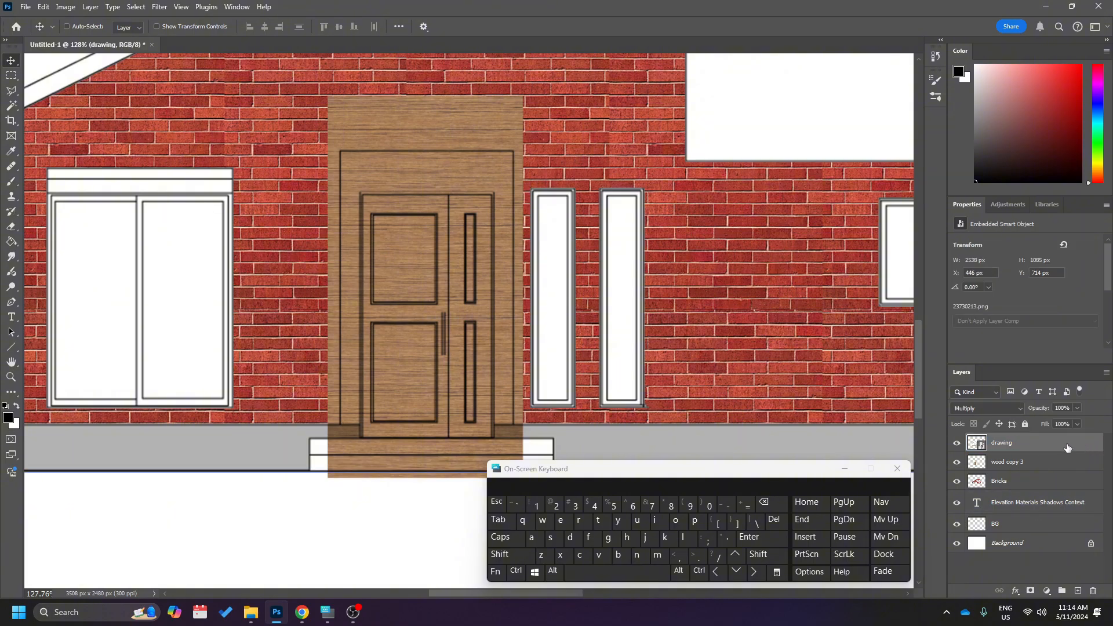
click(1025, 424)
click(1029, 481)
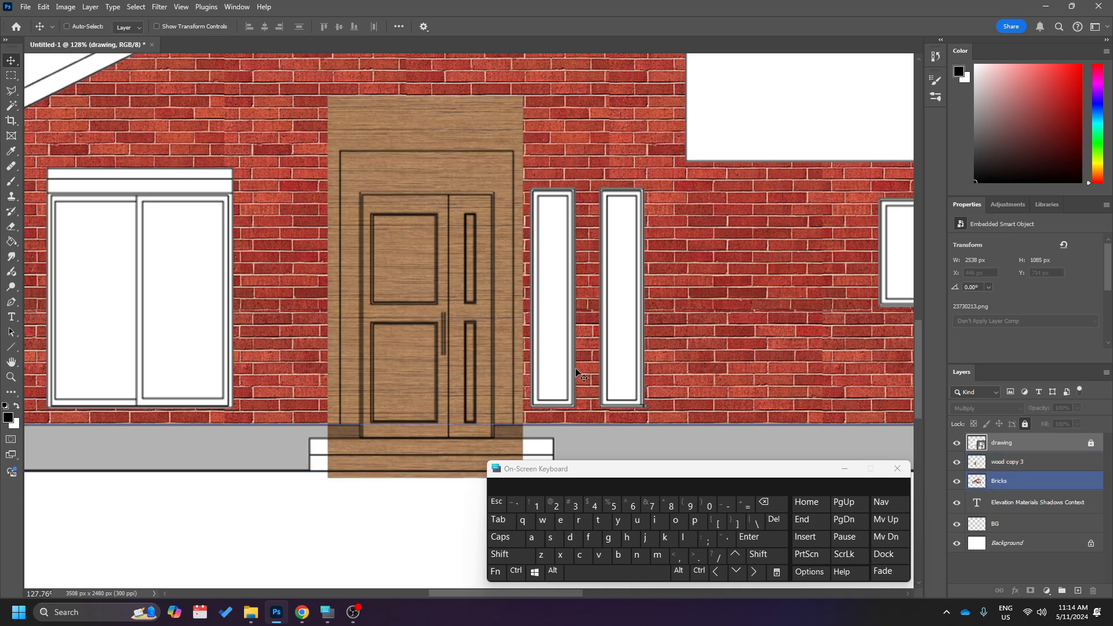
Move the wood copy 3 sheet over the front door to about X 1332 px, Y 1302 px.
click(1009, 463)
drag(441, 285, 480, 276)
drag(512, 321, 434, 366)
drag(424, 360, 452, 336)
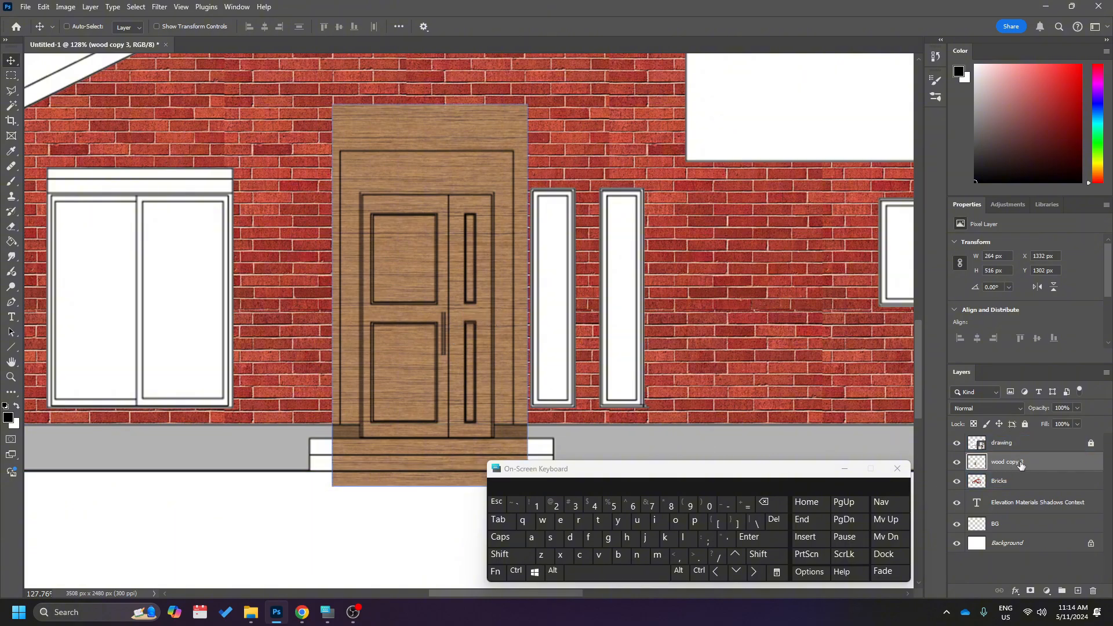
Rename the wood copy 3 layer to wood.
double_click(1016, 463)
text(wood)
key(Return)
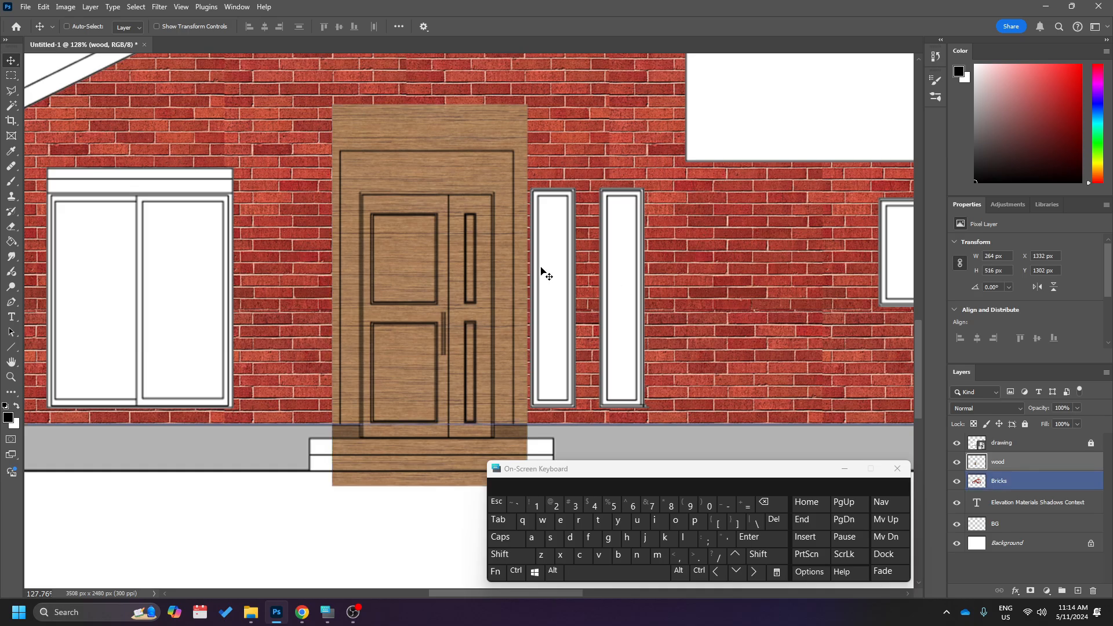
Reposition the wood sheet over the door and its surround at about X 1325 px, Y 1306 px.
drag(440, 195, 434, 208)
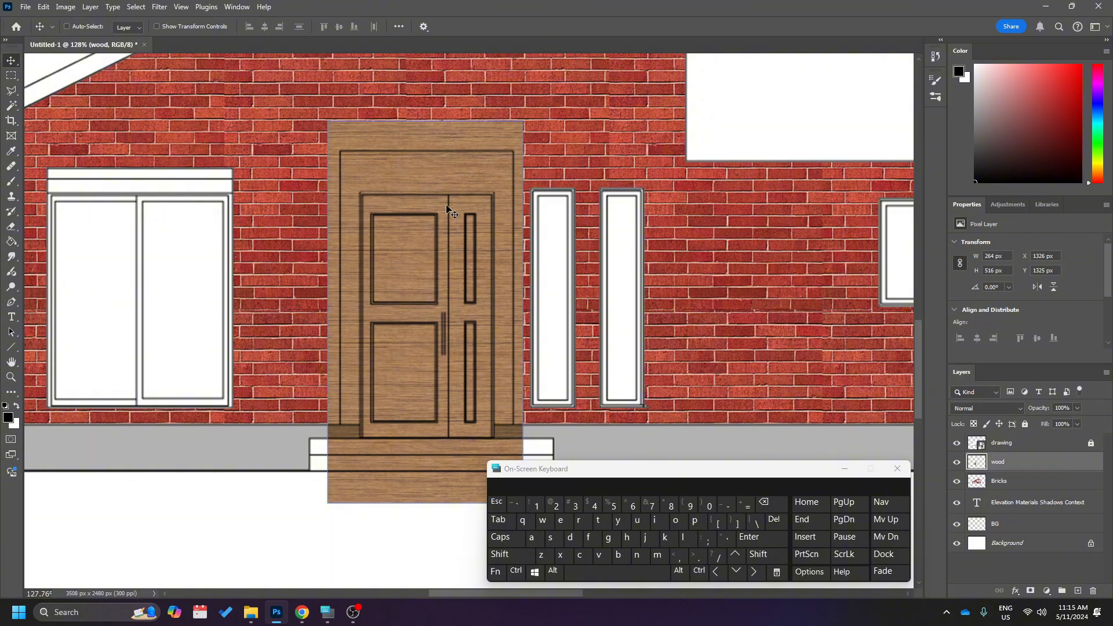
drag(447, 249, 453, 226)
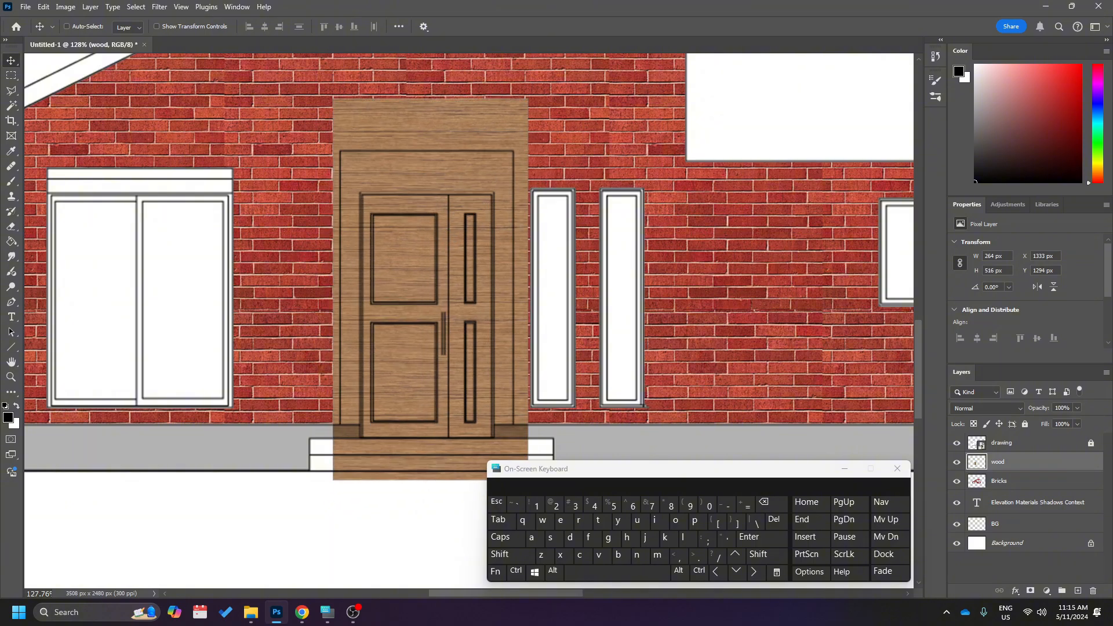
key(alt+Tab)
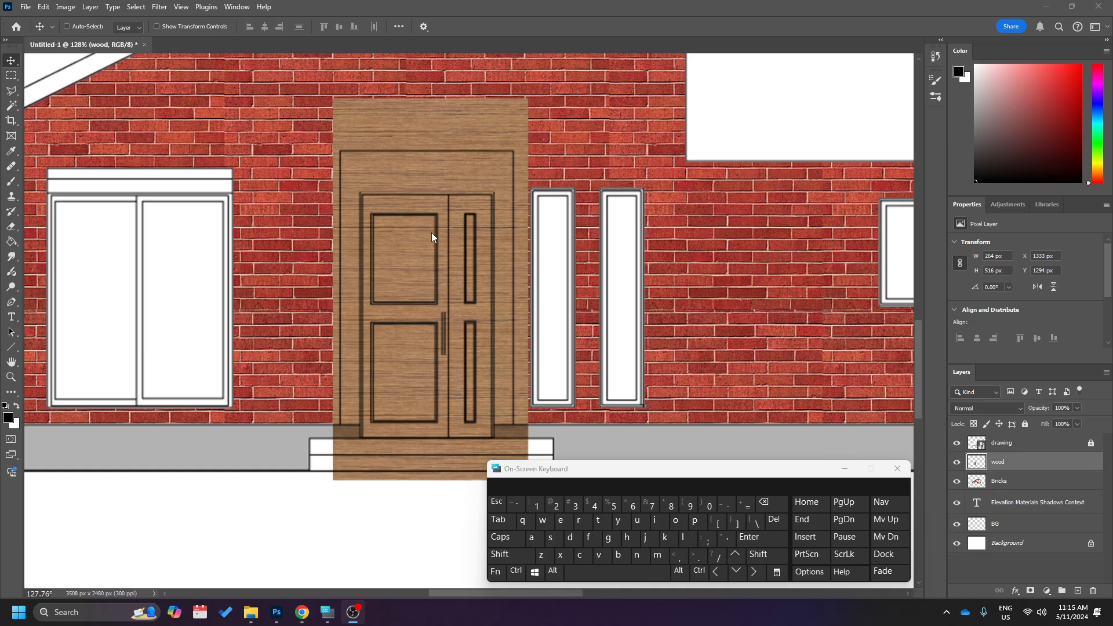
mouse_move(420, 252)
mouse_down()
mouse_move(405, 265)
mouse_move(414, 260)
mouse_up()
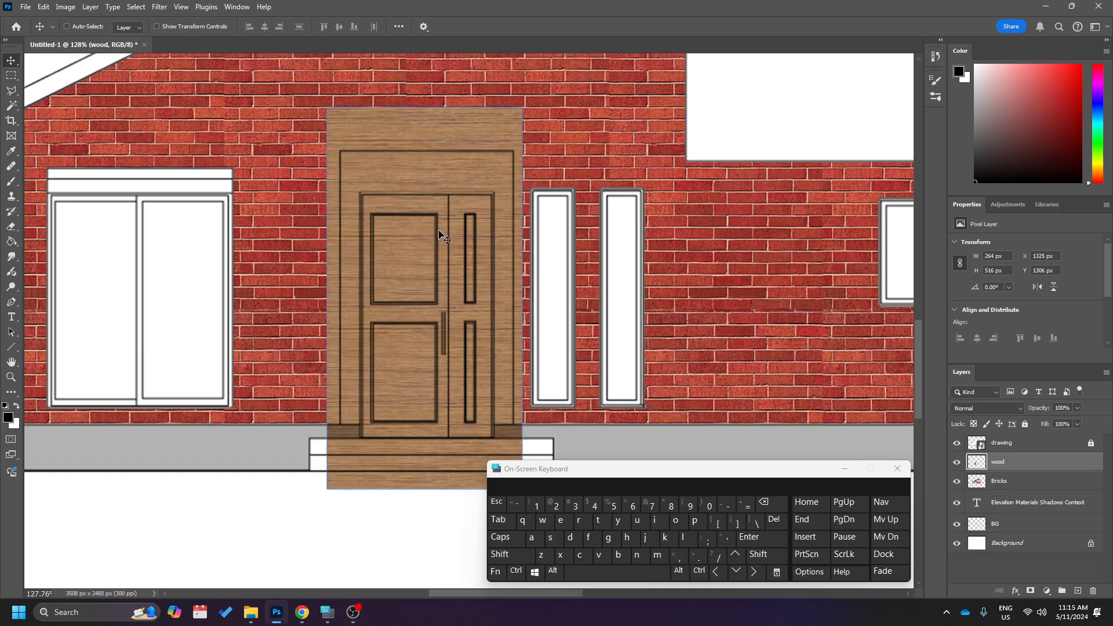
Add a Hue/Saturation adjustment layer directly above the wood layer.
scroll(438, 234, left, 1)
scroll(414, 233, down, 1)
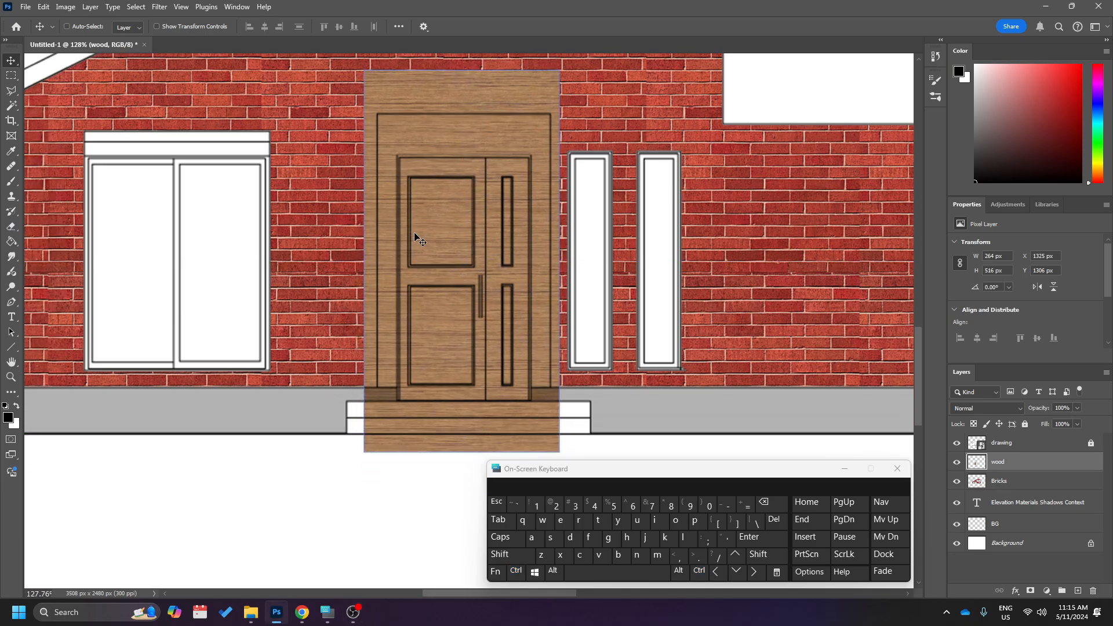
scroll(414, 231, left, 1)
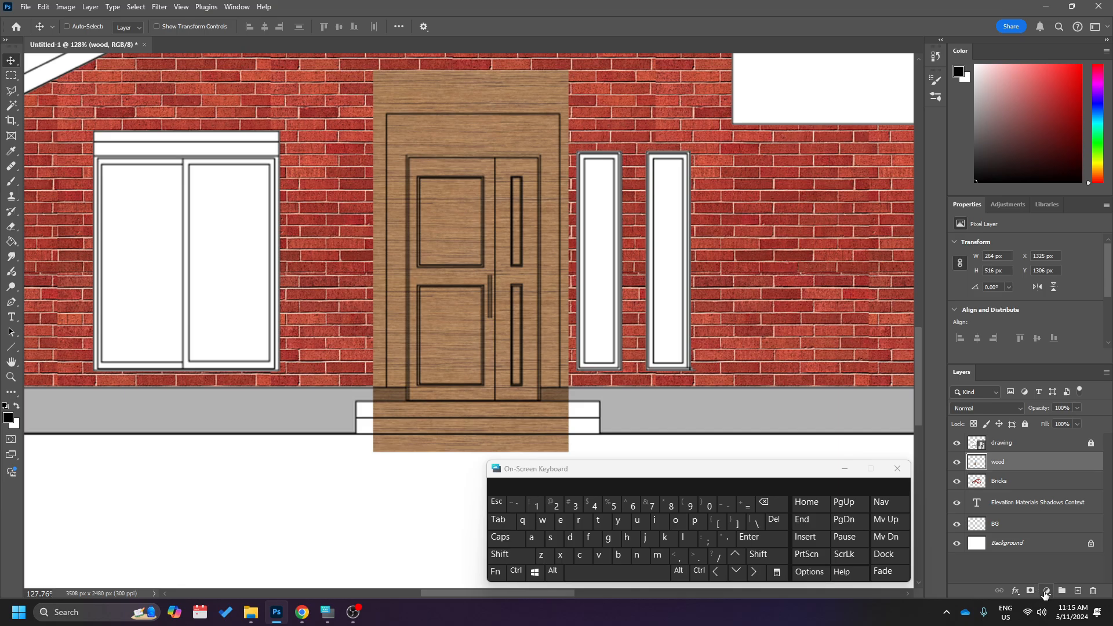
click(1046, 592)
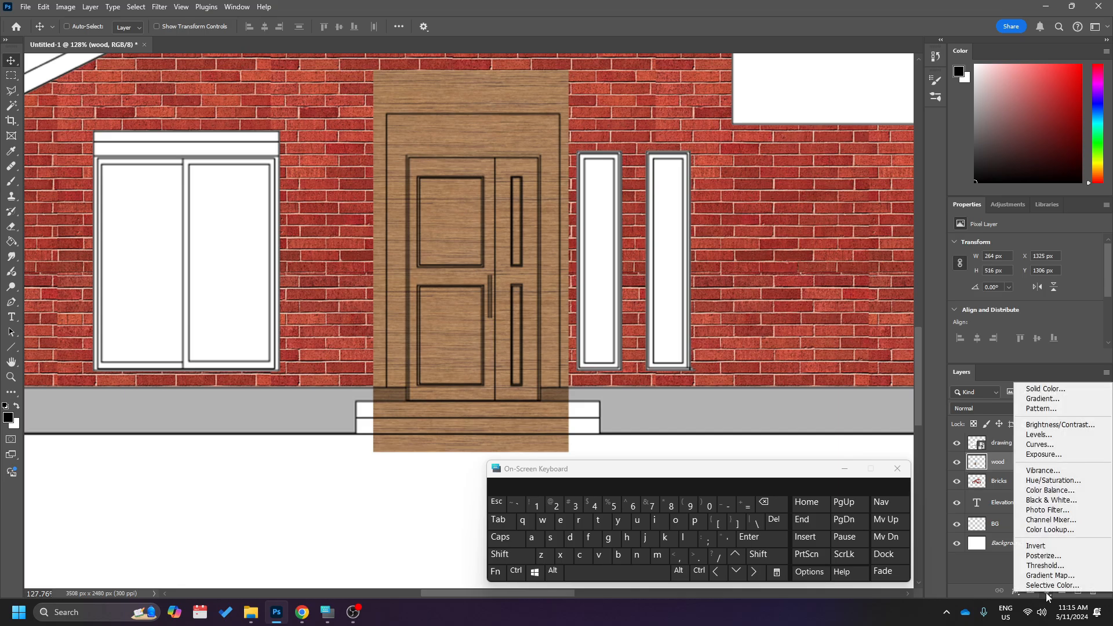
click(1075, 485)
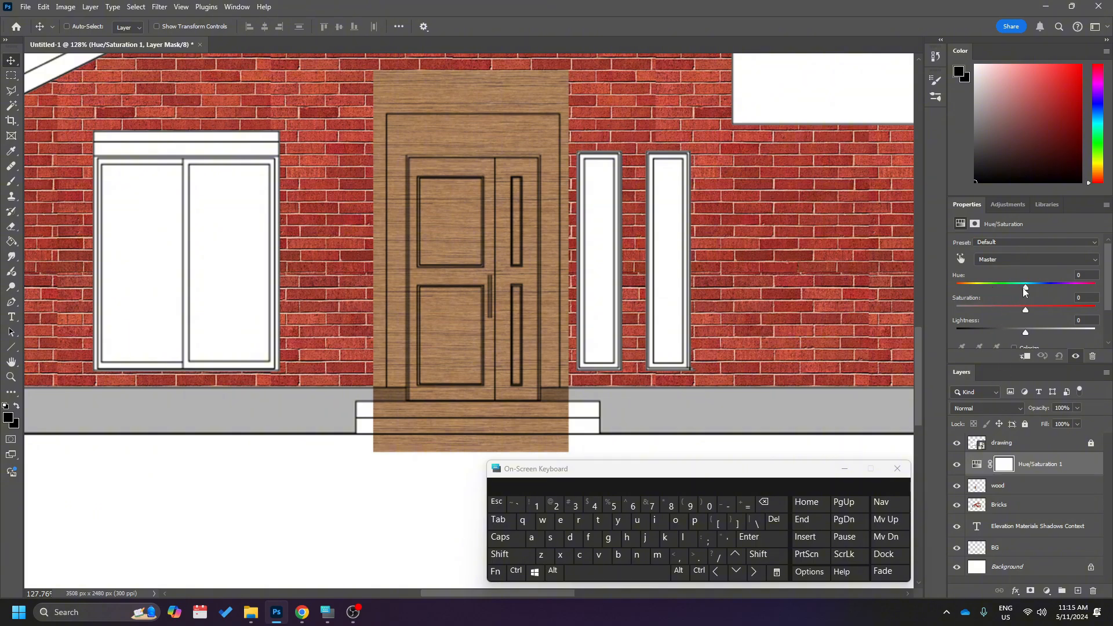
Shift the adjustment's hue to -10 and its saturation to +36 for a redder, richer wood tone.
drag(1024, 288, 1032, 289)
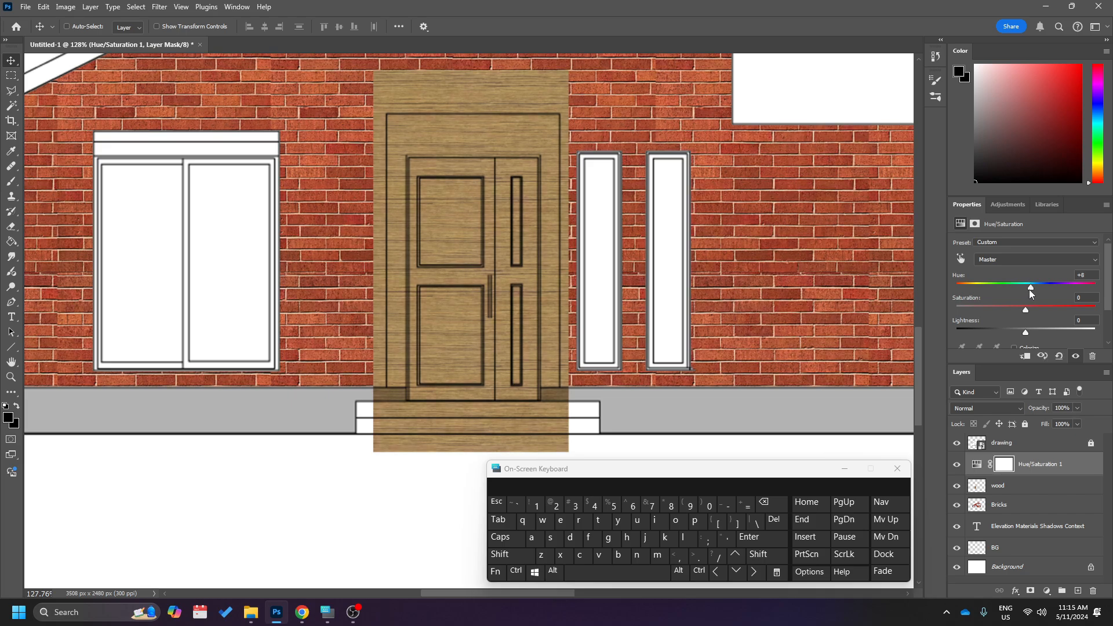
click(1030, 470)
click(1035, 486)
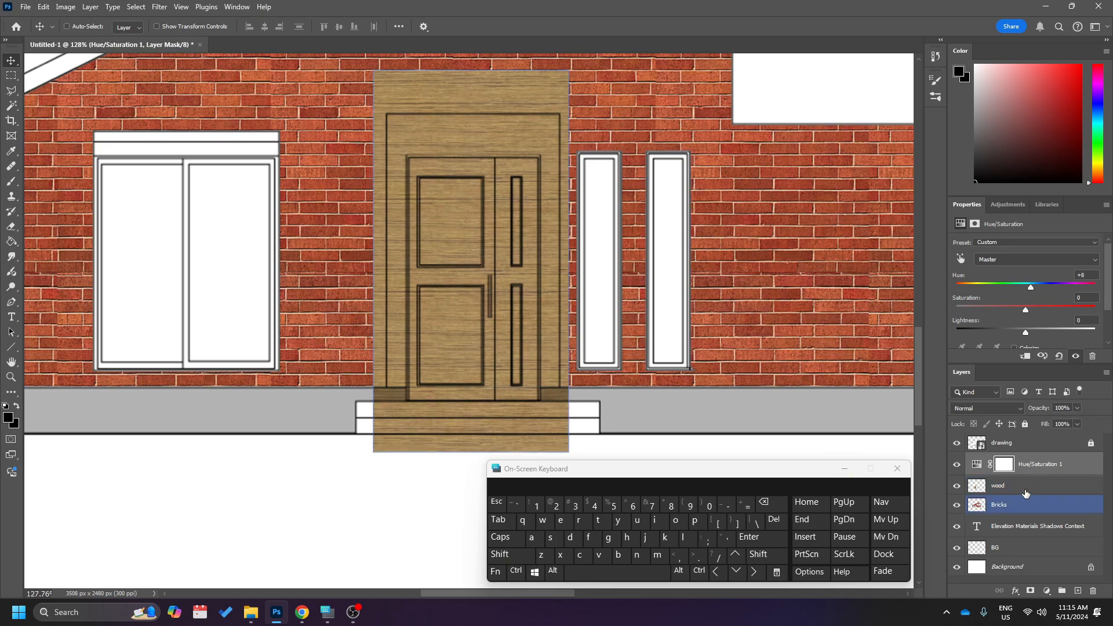
click(1009, 504)
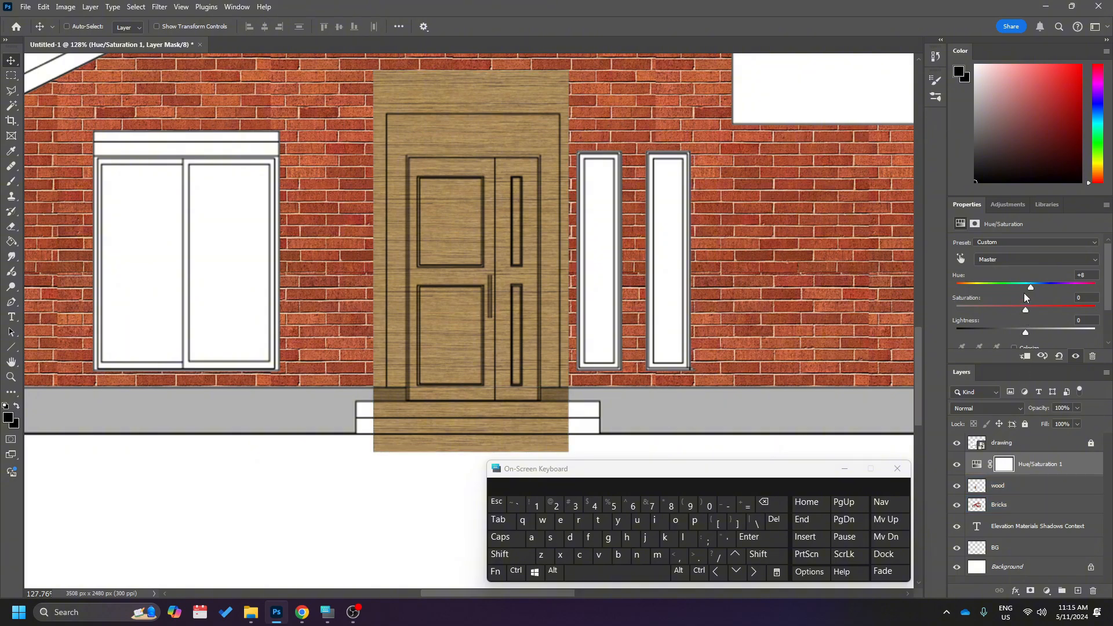
mouse_move(1026, 289)
mouse_down()
mouse_move(1058, 292)
mouse_move(1024, 294)
mouse_up()
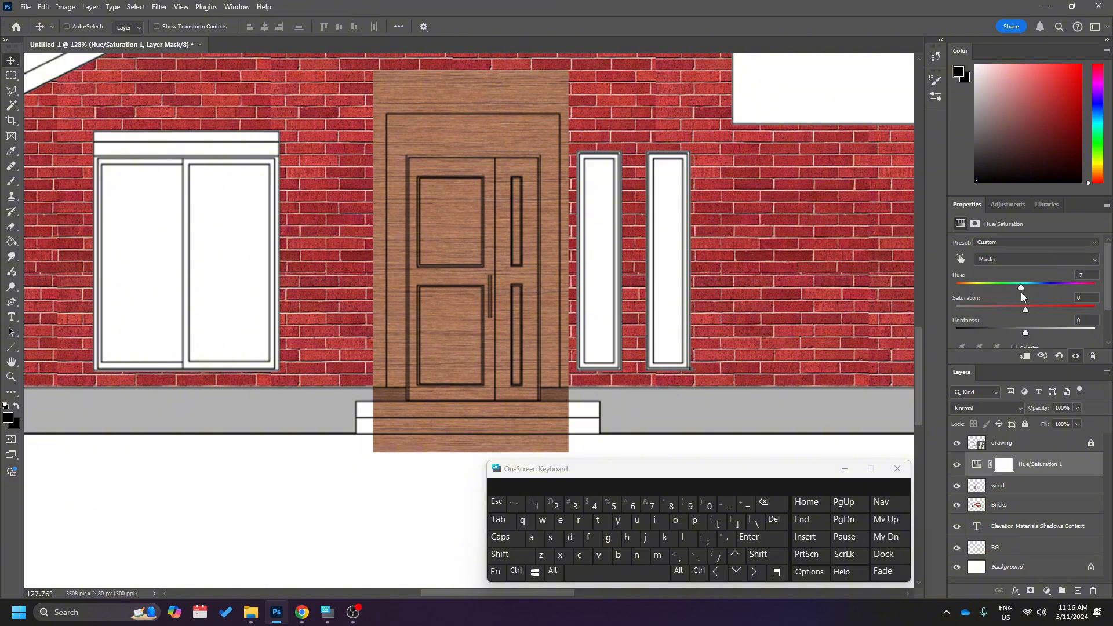
drag(1018, 291, 1023, 292)
mouse_move(1025, 288)
mouse_down()
mouse_move(992, 290)
mouse_move(1024, 295)
mouse_up()
drag(1025, 313, 1036, 311)
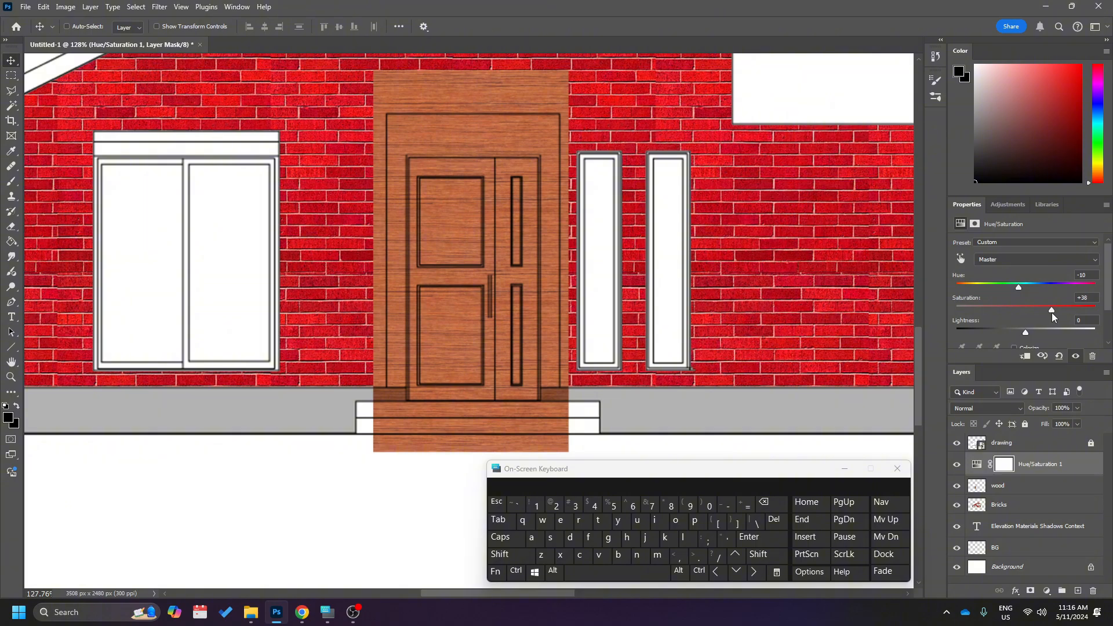
Merge the Hue/Saturation 1 layer with the wood layer, and shift the merged wood sheet to about X 1329 px, Y 1317 px.
click(998, 485)
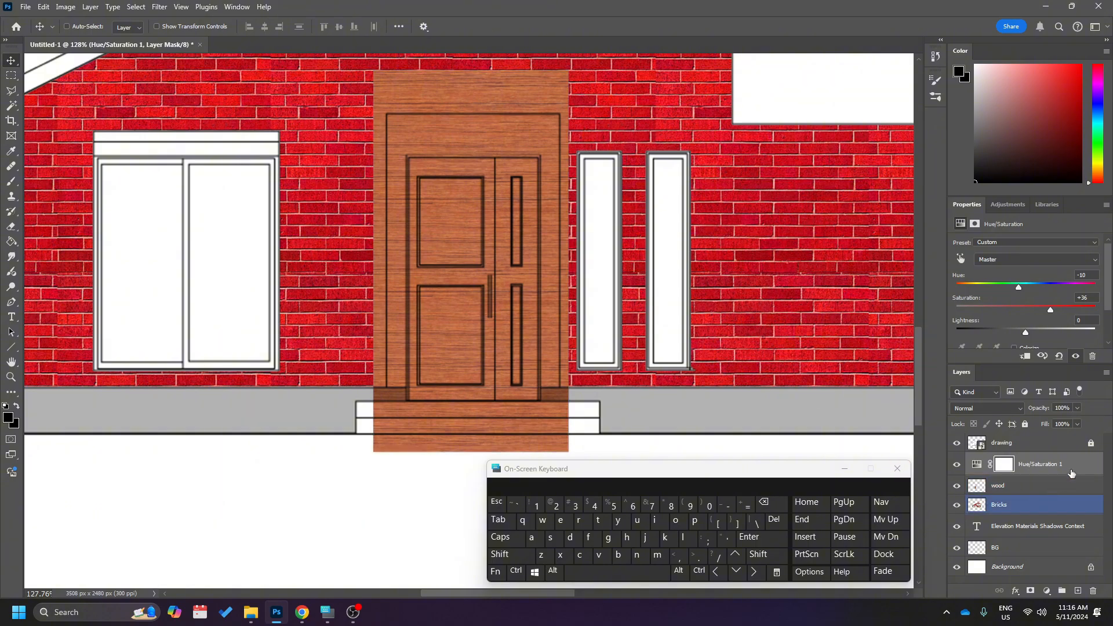
click(1048, 486)
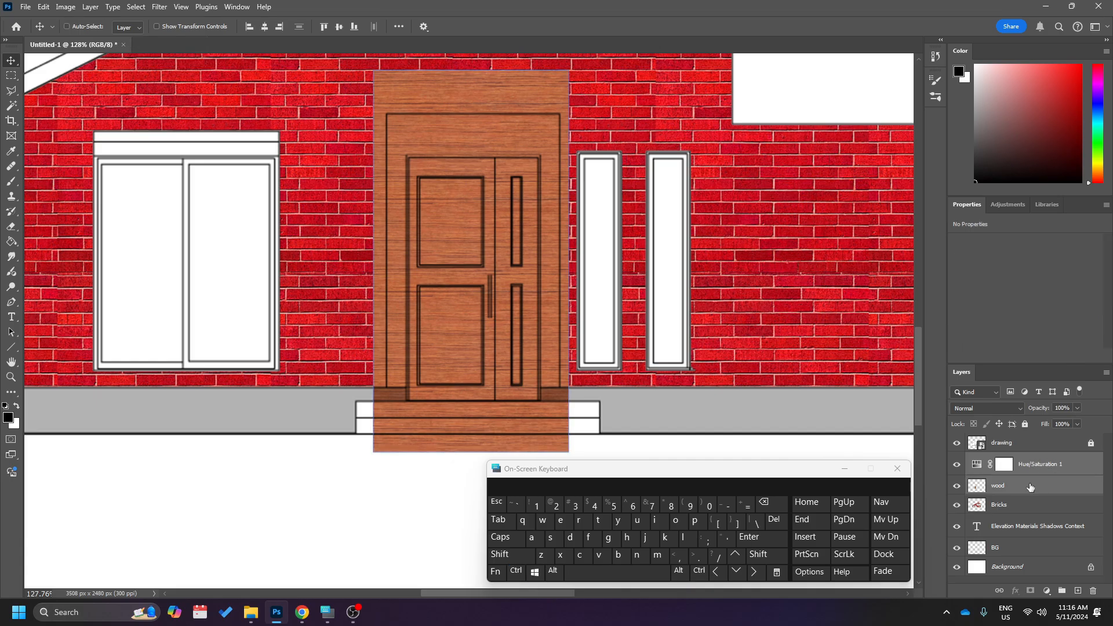
right_click(1030, 486)
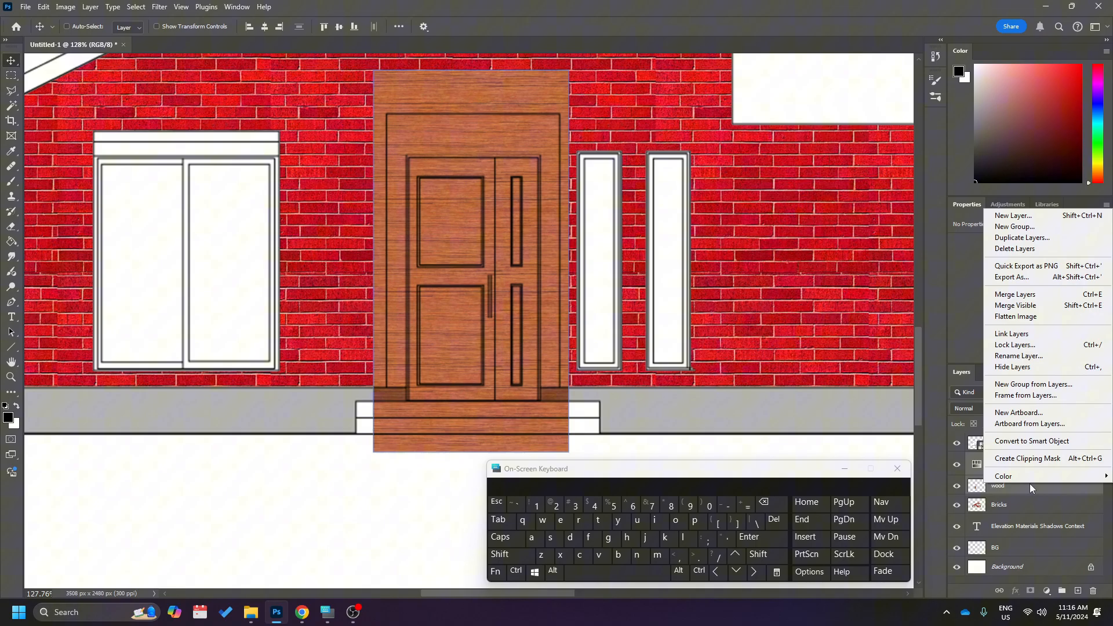
click(1016, 294)
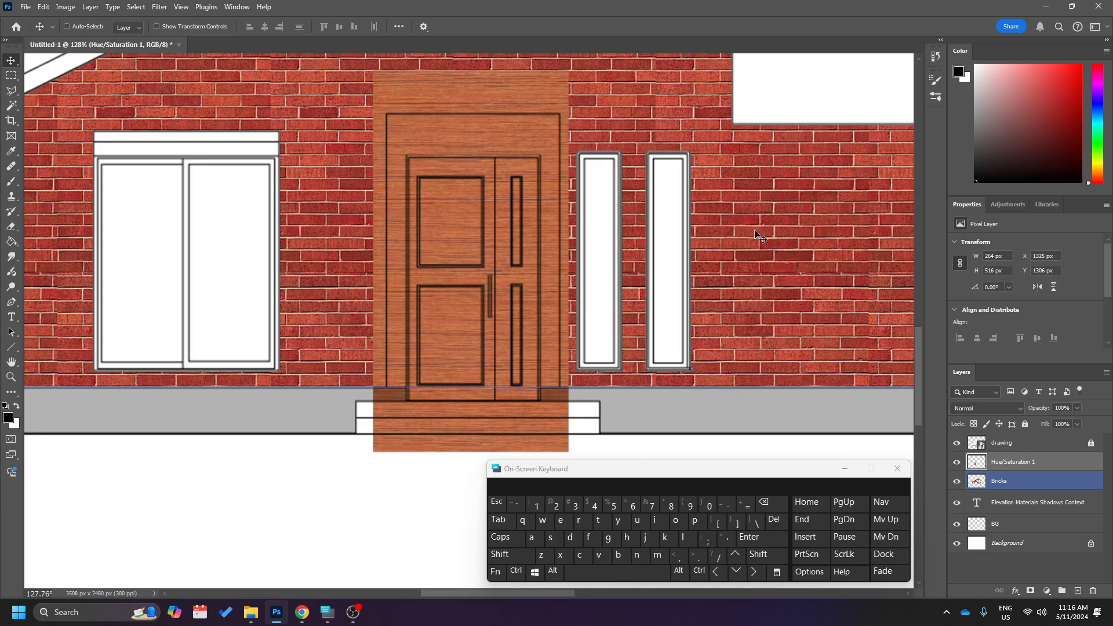
drag(429, 249, 437, 261)
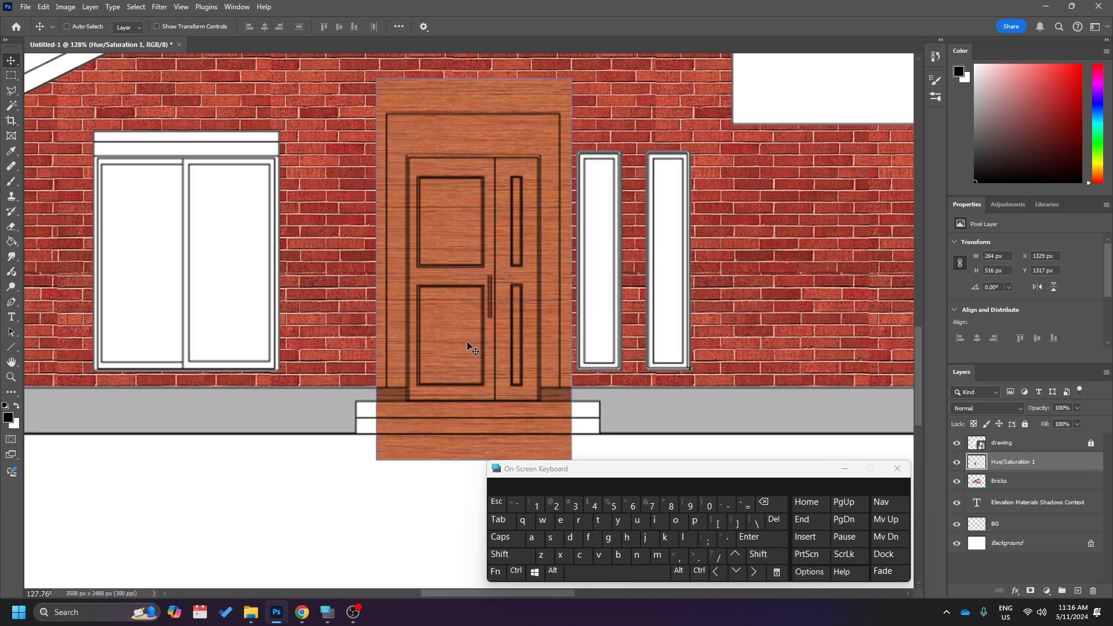
Activate the Eraser for the wood over the door and reduce its brush size to 37 px at 100% hardness.
scroll(452, 213, up, 5)
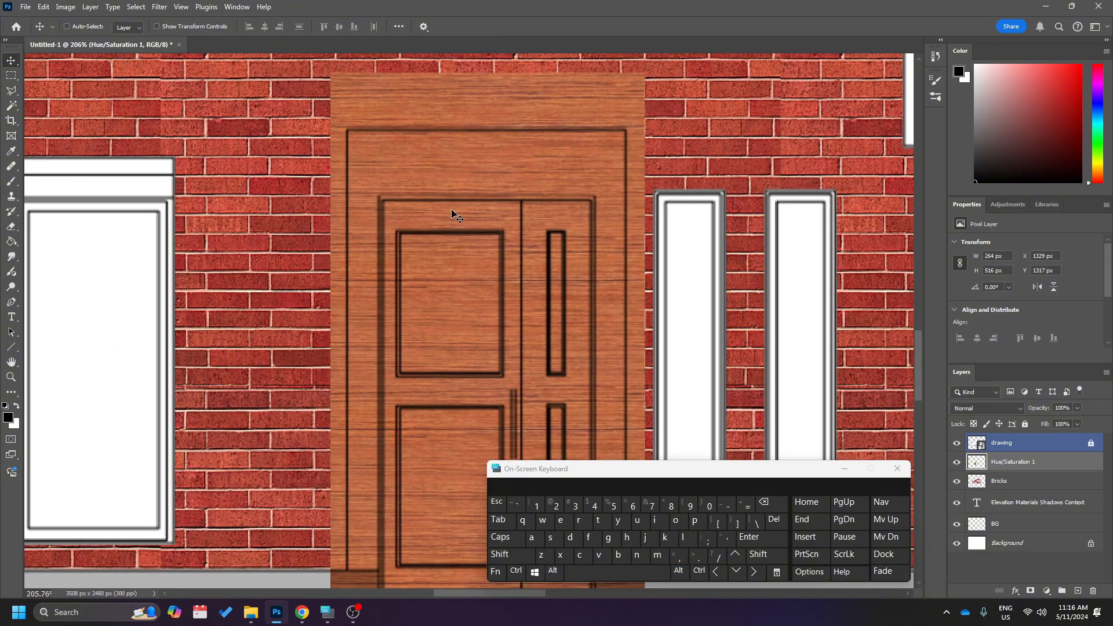
scroll(453, 213, down, 1)
scroll(453, 214, up, 2)
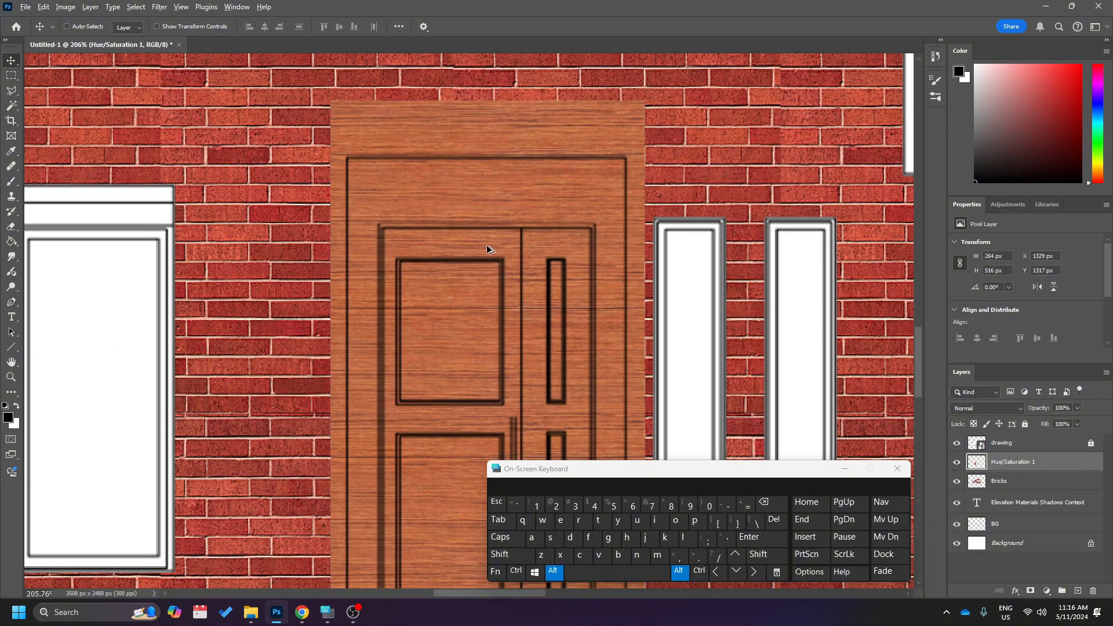
scroll(490, 246, up, 4)
scroll(490, 247, down, 4)
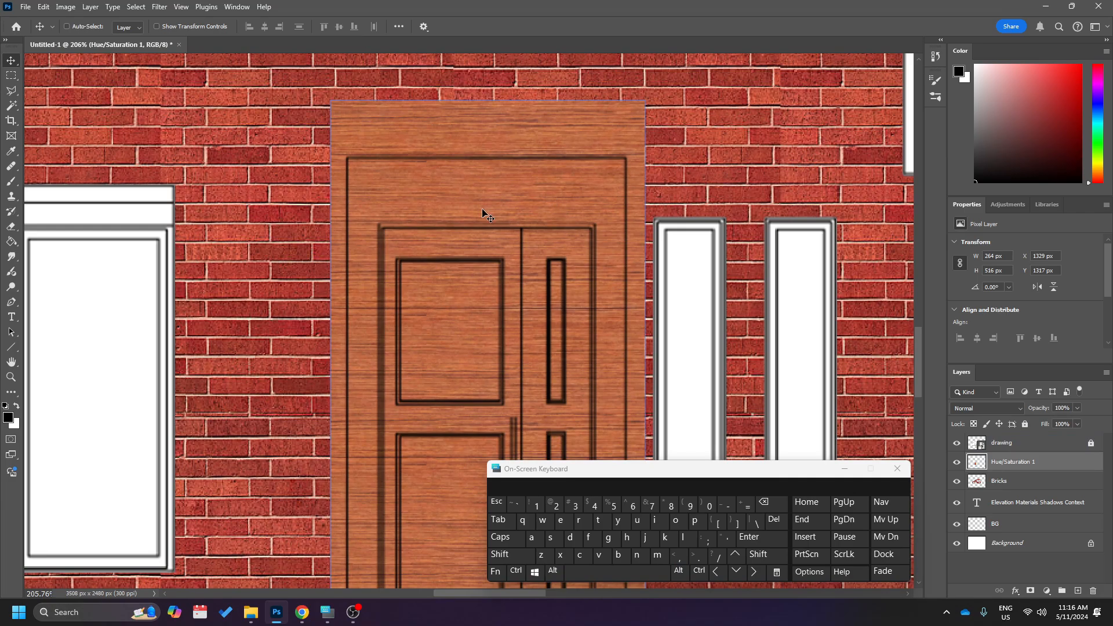
scroll(485, 211, down, 1)
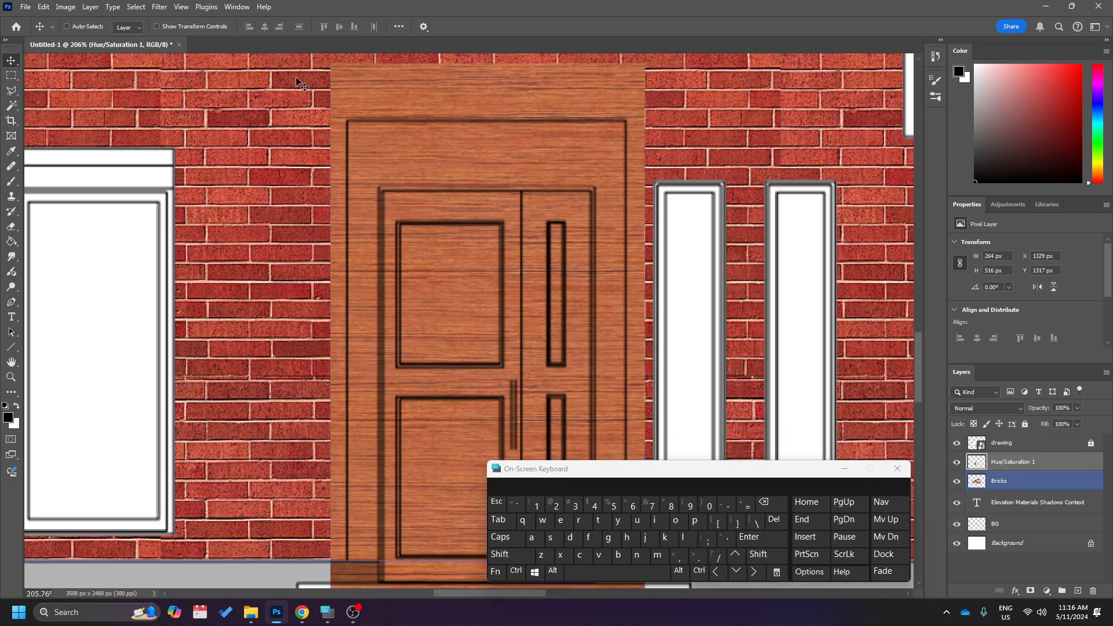
scroll(368, 228, down, 5)
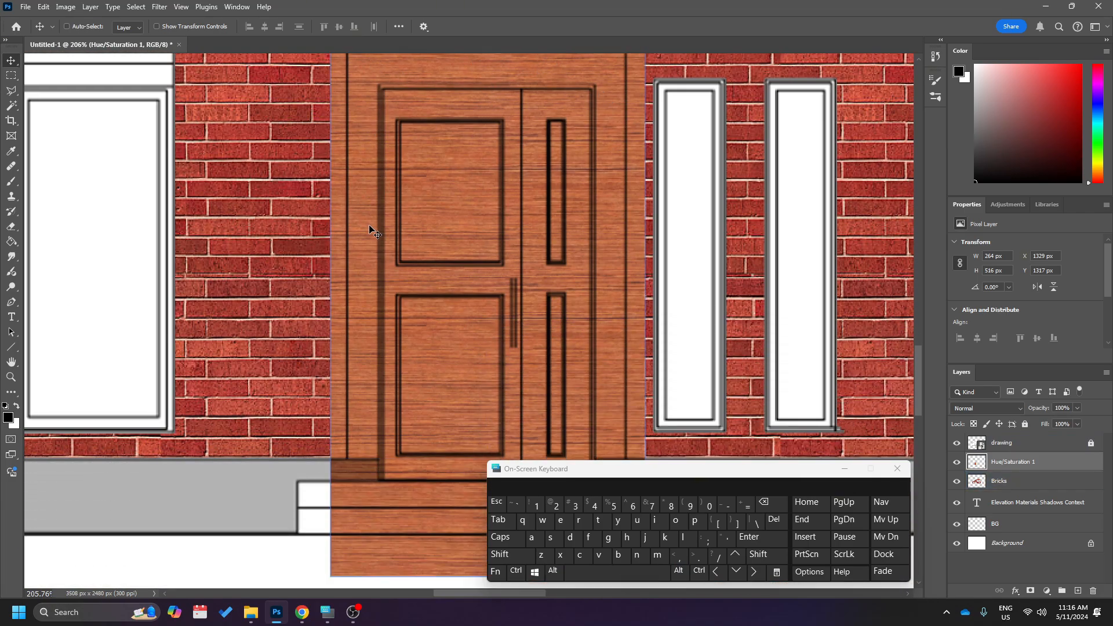
scroll(369, 225, up, 7)
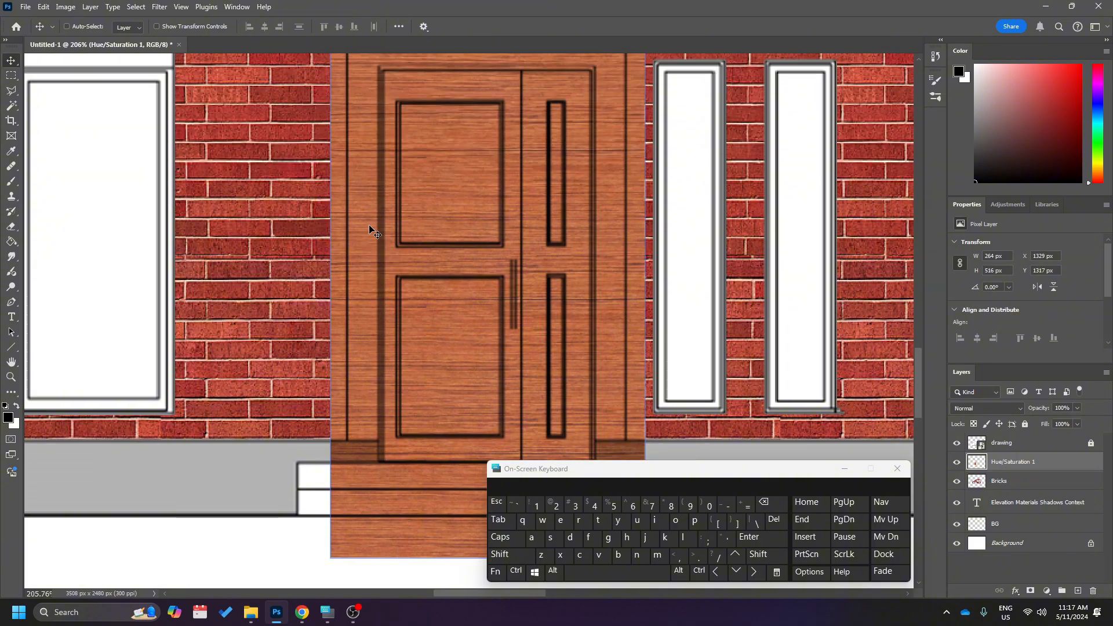
scroll(348, 214, up, 2)
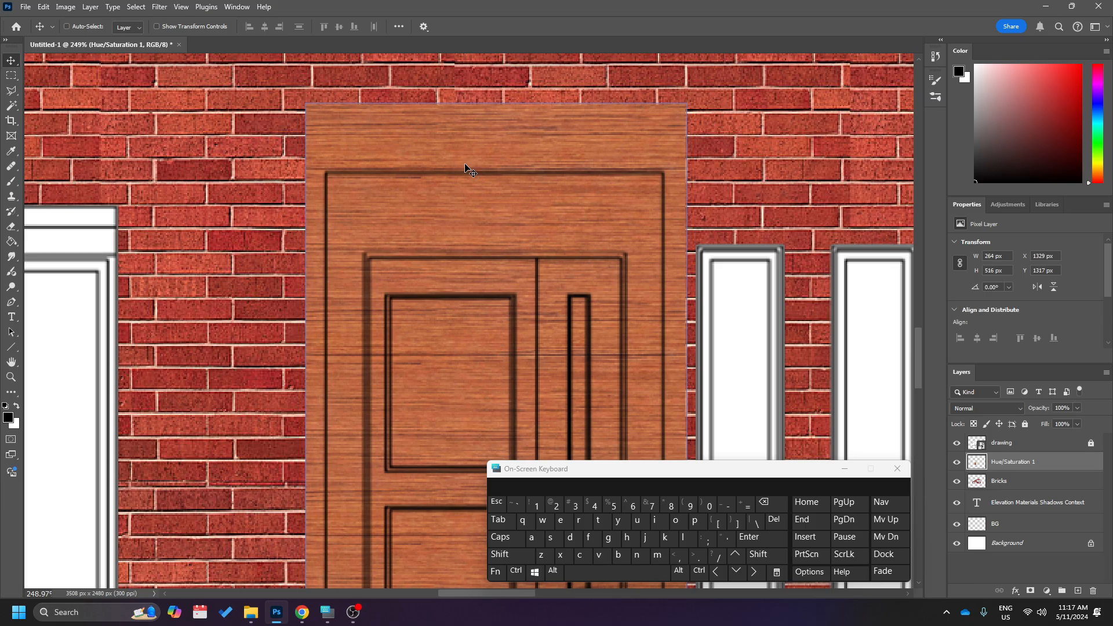
key(e)
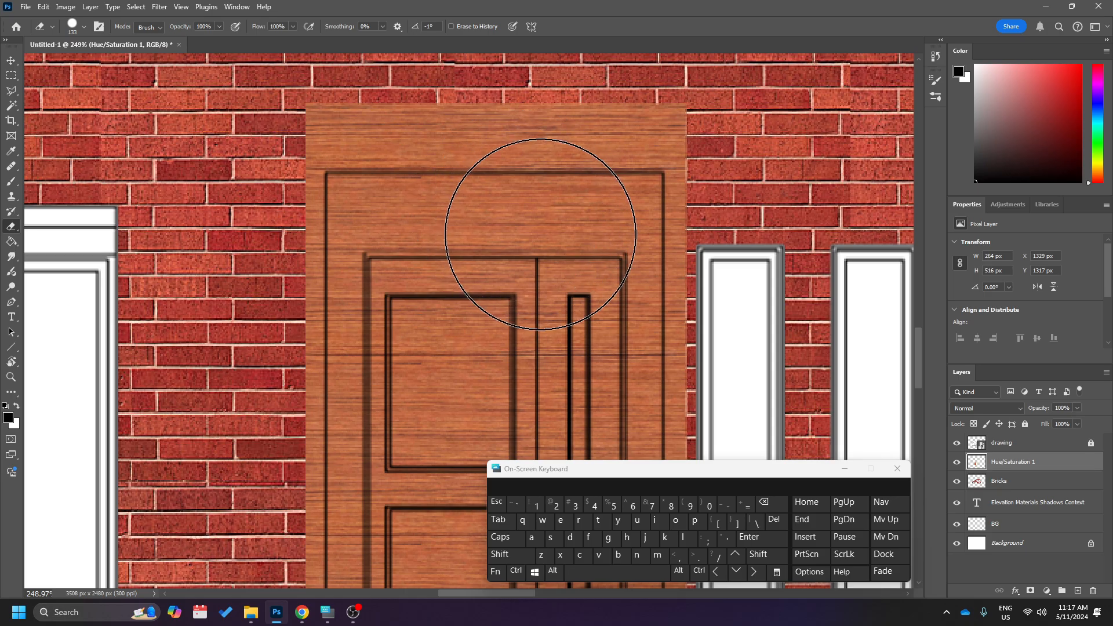
right_click(541, 230)
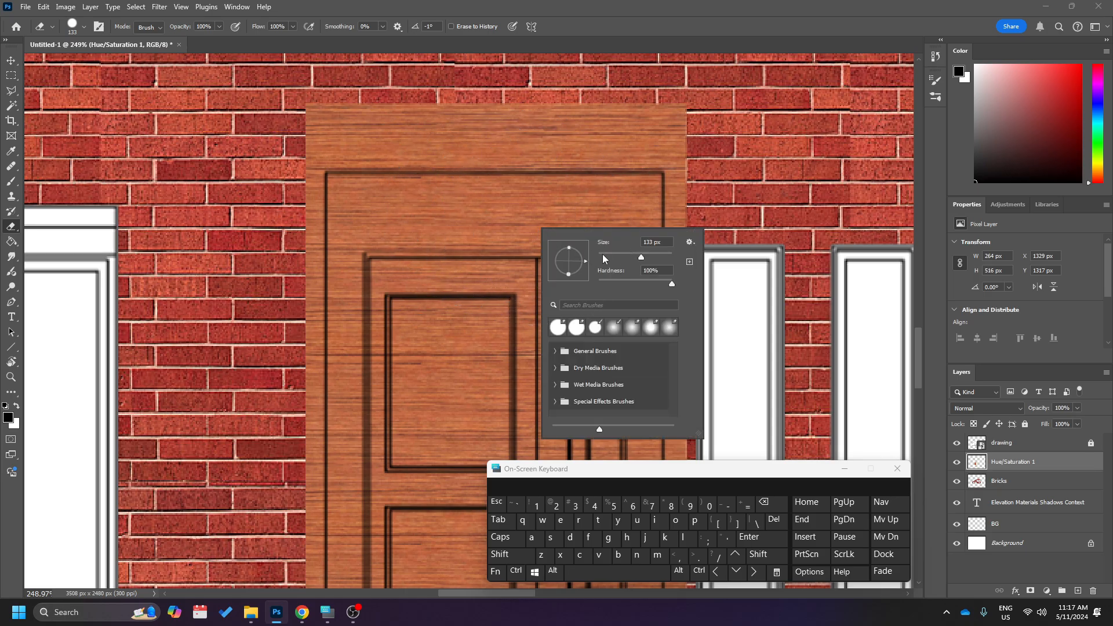
click(619, 255)
right_click(538, 170)
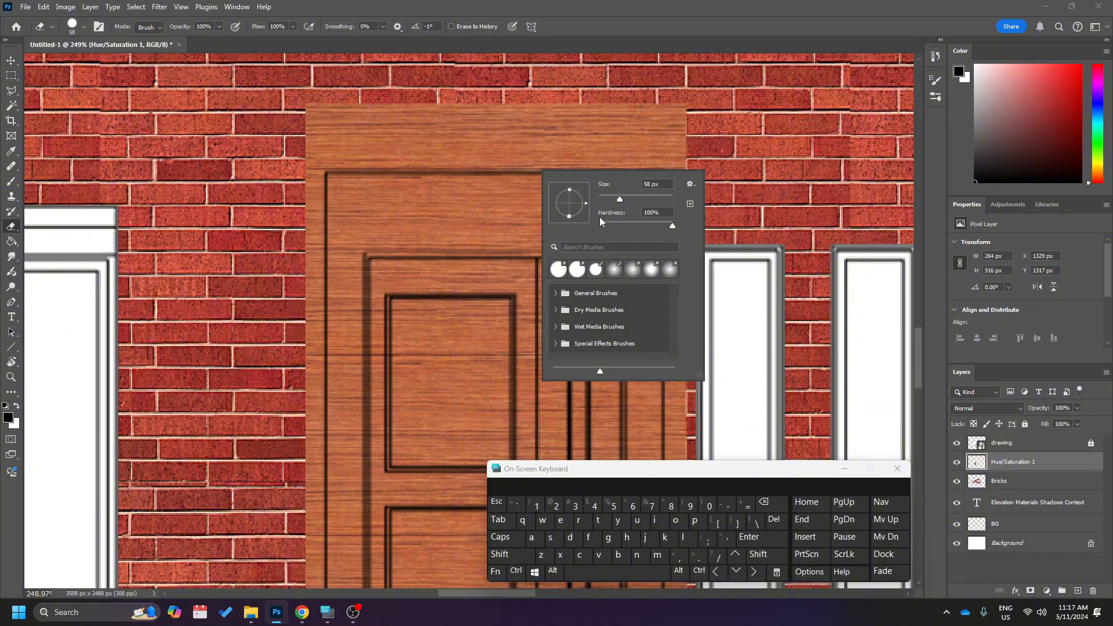
click(608, 199)
Erase the excess wood above the door frame, including the white panel over the door, with straight strokes.
mouse_move(534, 137)
mouse_down()
mouse_move(521, 167)
mouse_move(528, 161)
mouse_move(498, 129)
mouse_move(325, 112)
mouse_move(707, 123)
mouse_move(684, 157)
mouse_move(312, 165)
mouse_move(318, 183)
mouse_move(685, 172)
mouse_move(704, 186)
mouse_move(624, 210)
mouse_up()
scroll(624, 210, down, 3)
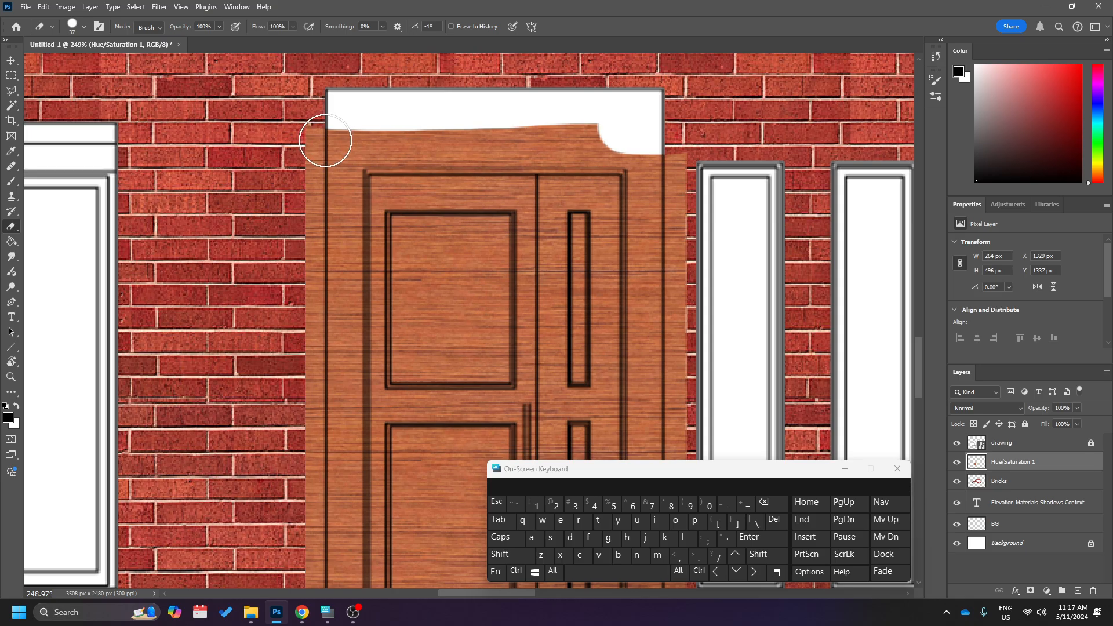
click(326, 141)
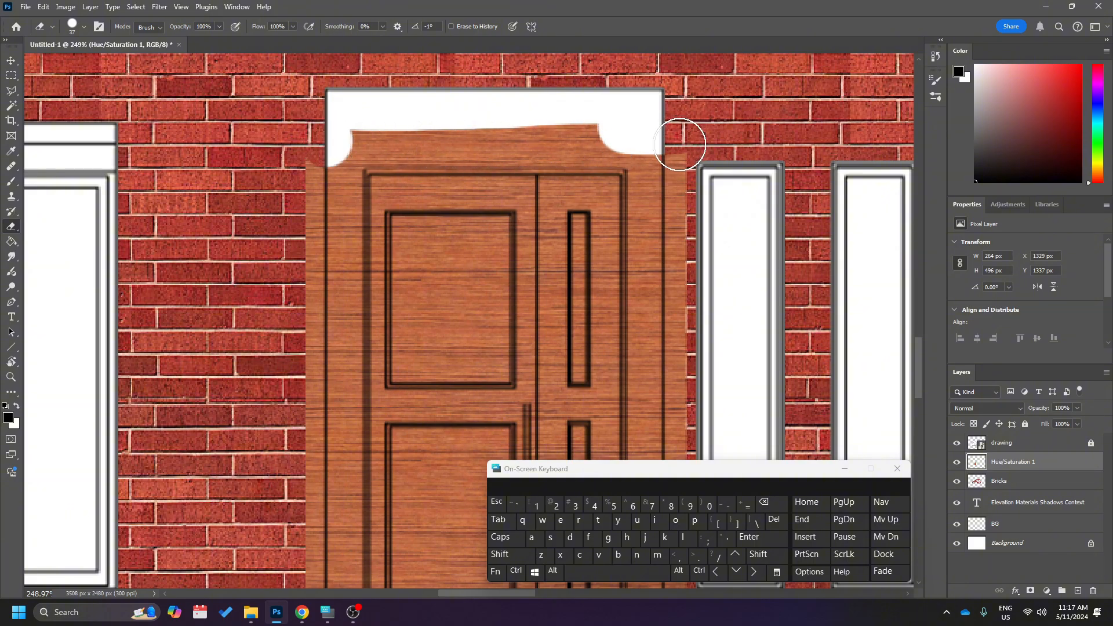
key(shift)
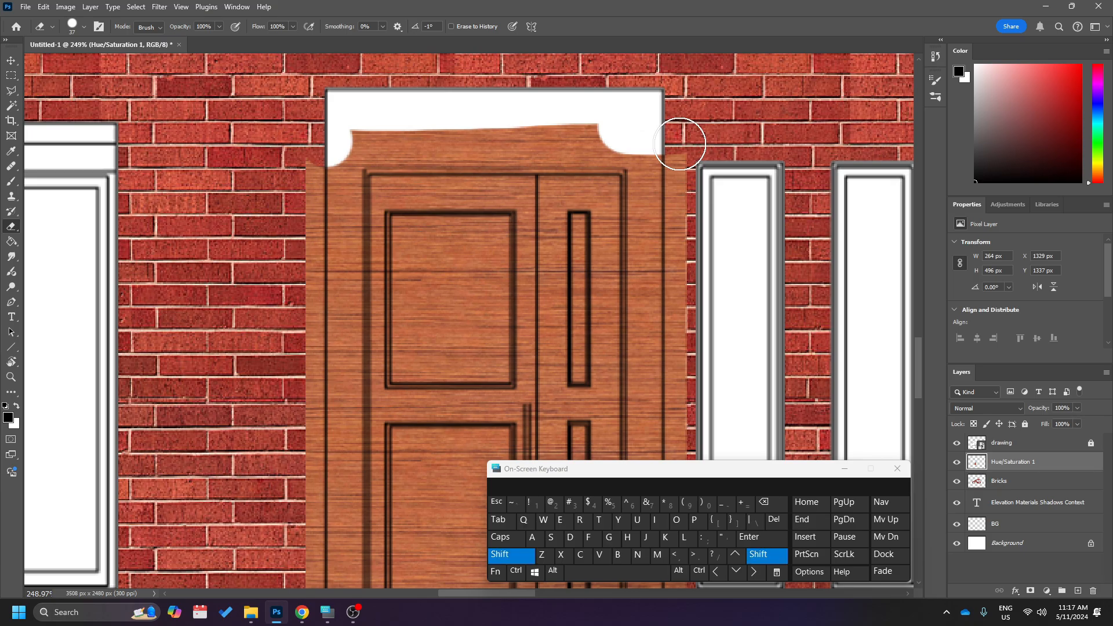
shift+click(680, 143)
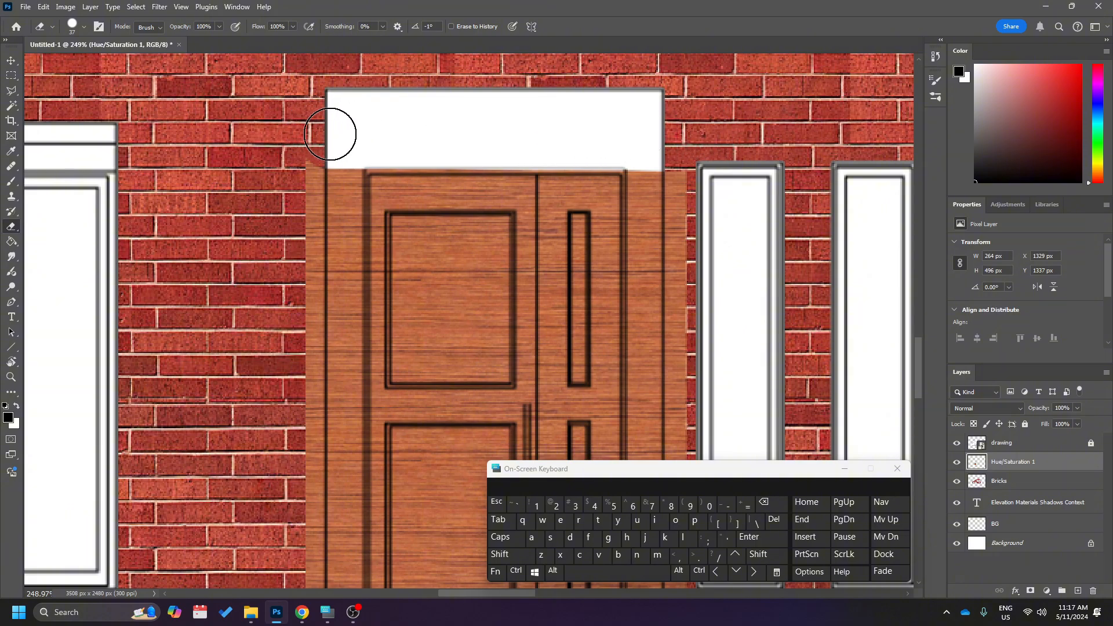
key(shift)
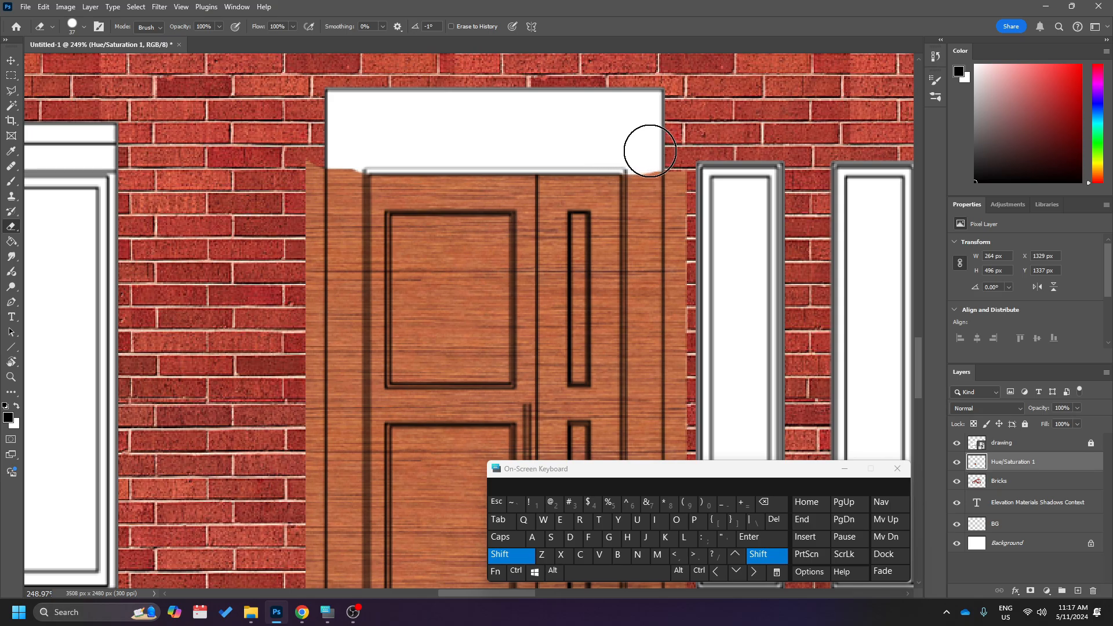
Erase the wood from the surround and brickwork along the left side of the door down to the steps.
scroll(280, 186, down, 3)
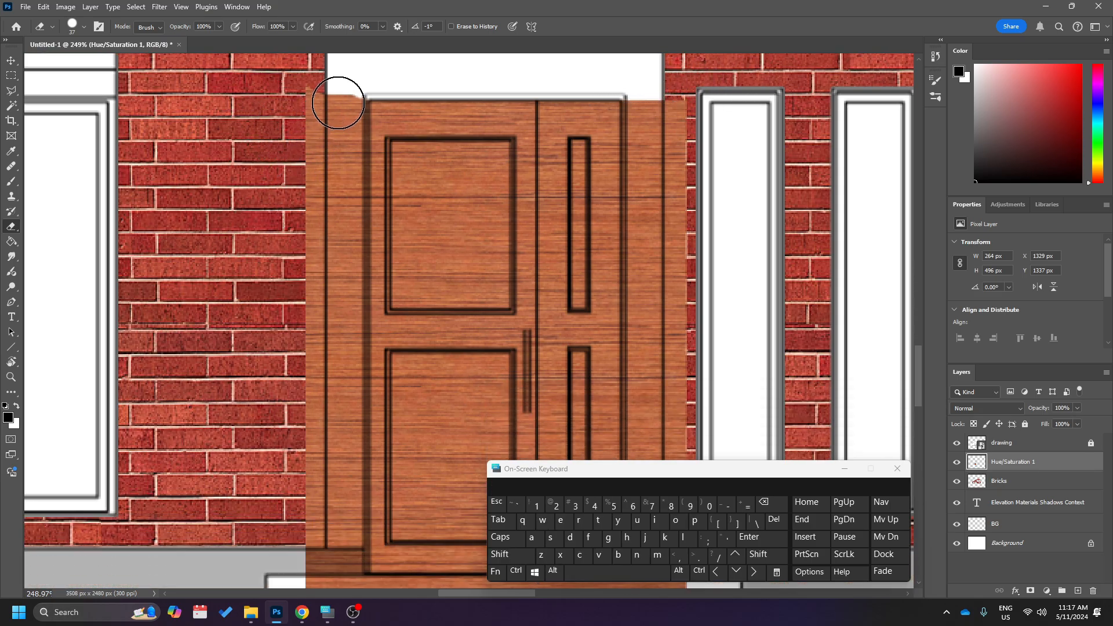
mouse_move(342, 100)
mouse_down()
mouse_move(352, 477)
mouse_move(342, 571)
mouse_up()
key(shift)
scroll(317, 287, up, 3)
drag(314, 111, 307, 417)
scroll(306, 417, down, 7)
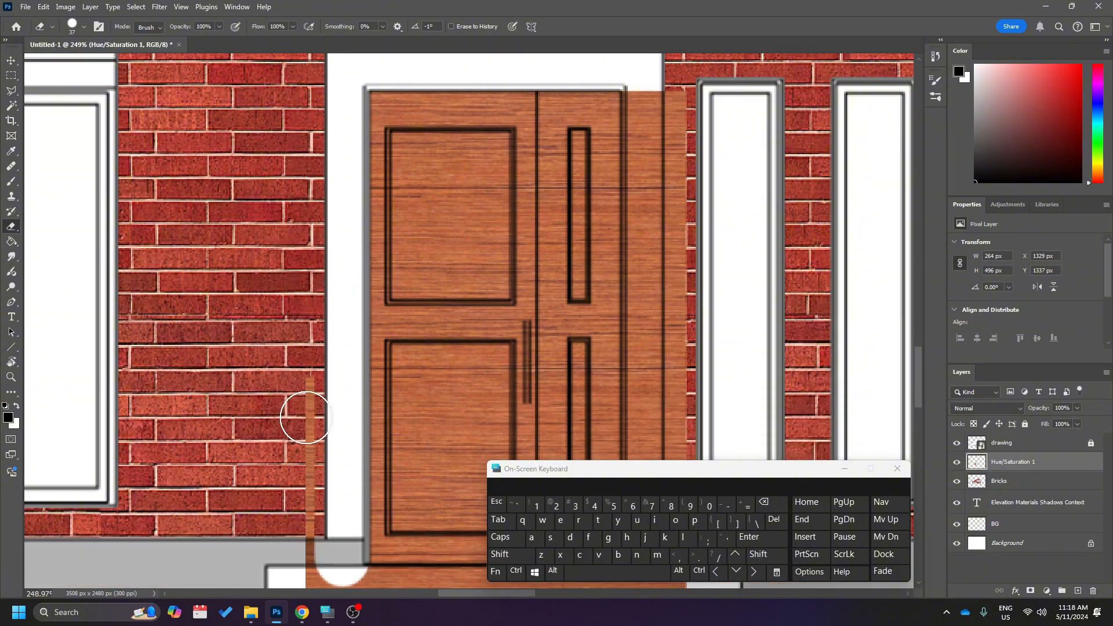
drag(295, 308, 291, 480)
scroll(288, 484, down, 5)
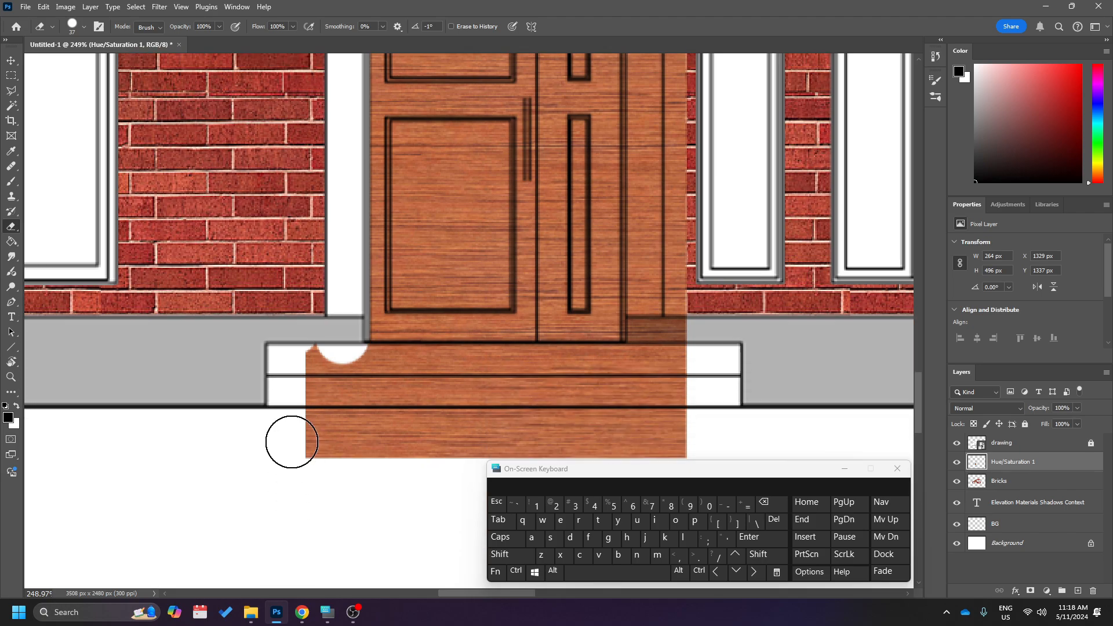
Erase the wood covering the entrance steps and the ground, and clear the white surround right of the door.
mouse_move(303, 372)
mouse_down()
mouse_move(743, 377)
mouse_move(442, 361)
mouse_move(339, 334)
mouse_move(316, 345)
mouse_move(311, 406)
mouse_move(363, 385)
mouse_move(721, 395)
mouse_move(647, 397)
mouse_move(655, 70)
mouse_up()
scroll(737, 370, down, 2)
scroll(706, 380, up, 3)
scroll(706, 380, up, 1)
scroll(655, 70, up, 9)
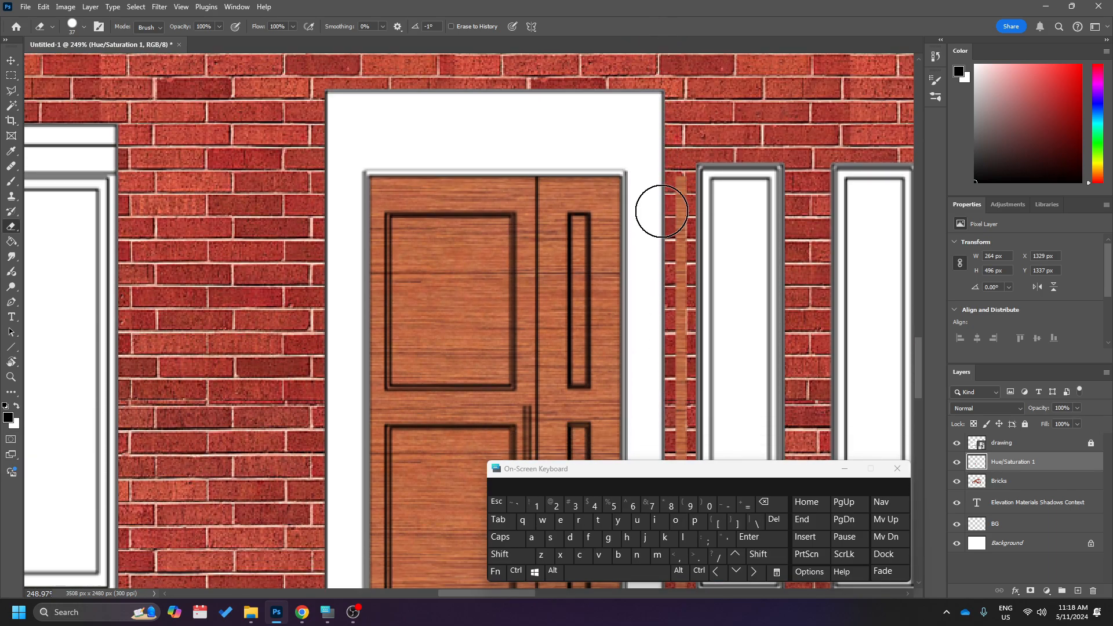
Erase the leftover wood strip from the bricks between the door surround and the adjacent narrow window.
scroll(682, 190, down, 6)
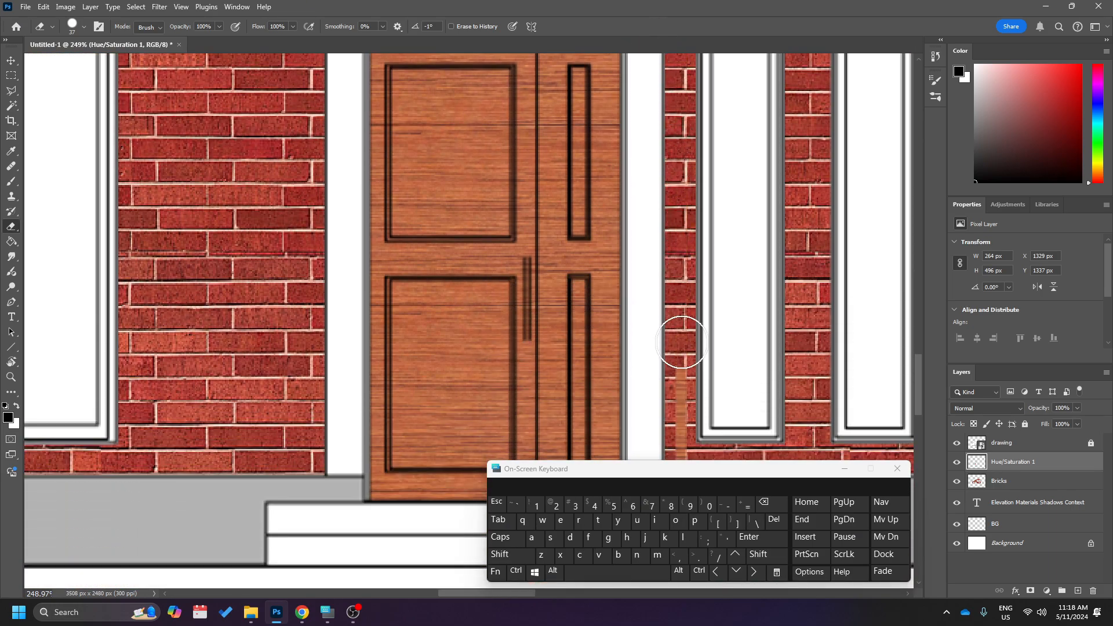
scroll(682, 343, down, 3)
drag(688, 336, 680, 357)
scroll(673, 383, up, 5)
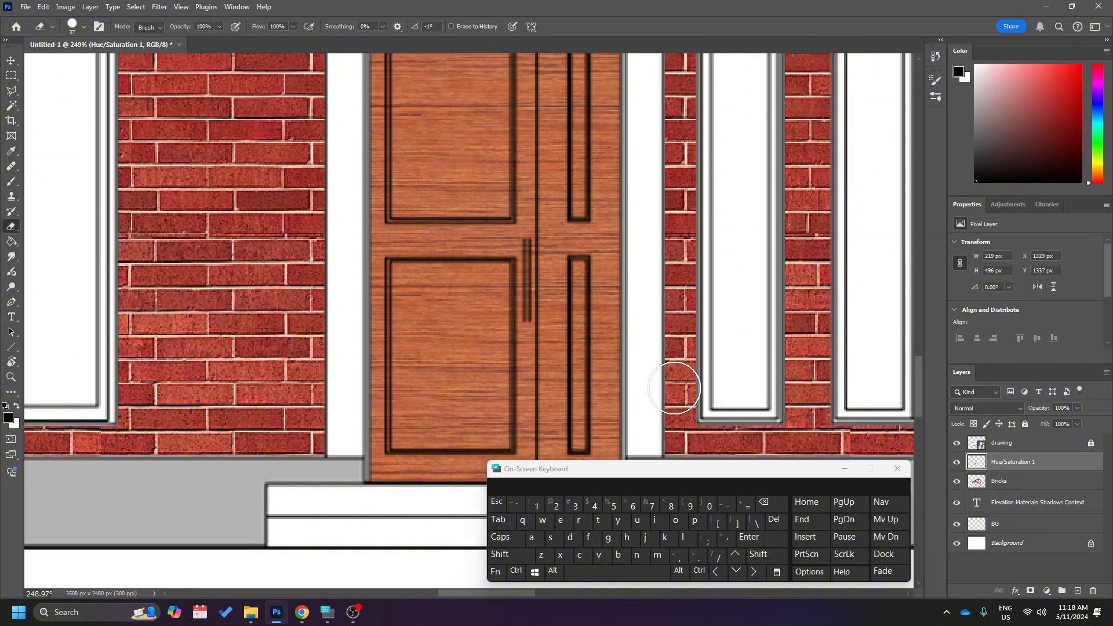
alt+scroll(590, 219, up, 3)
alt+scroll(590, 219, up, 3)
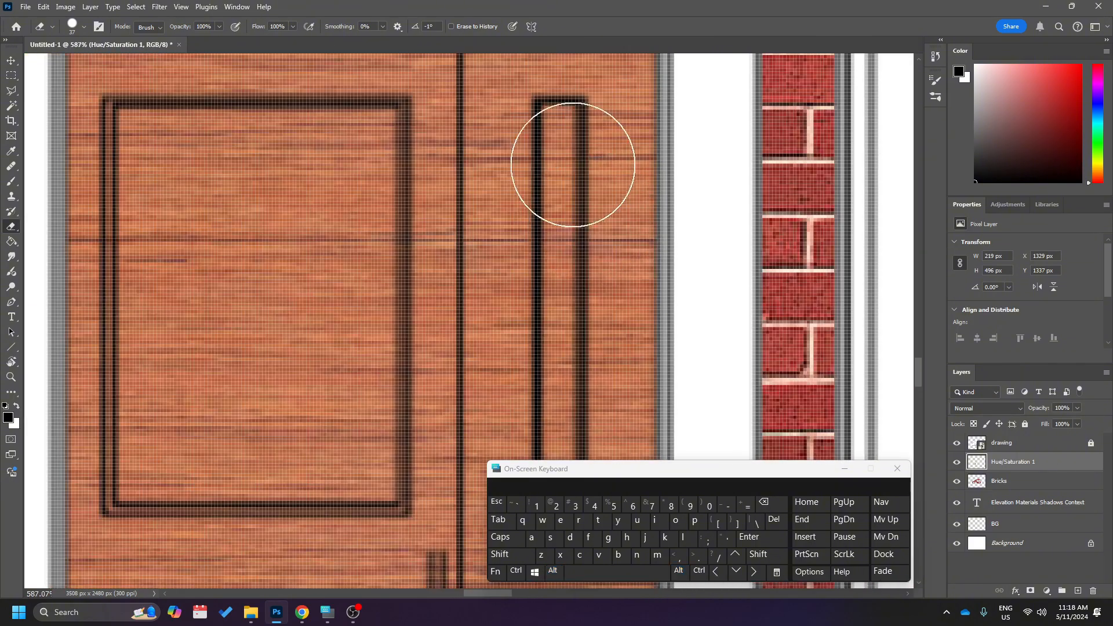
Reduce the eraser size to 7 px and erase the wood inside the top end of the door's upper narrow glass panel.
alt+scroll(544, 141, up, 3)
alt+scroll(562, 179, down, 5)
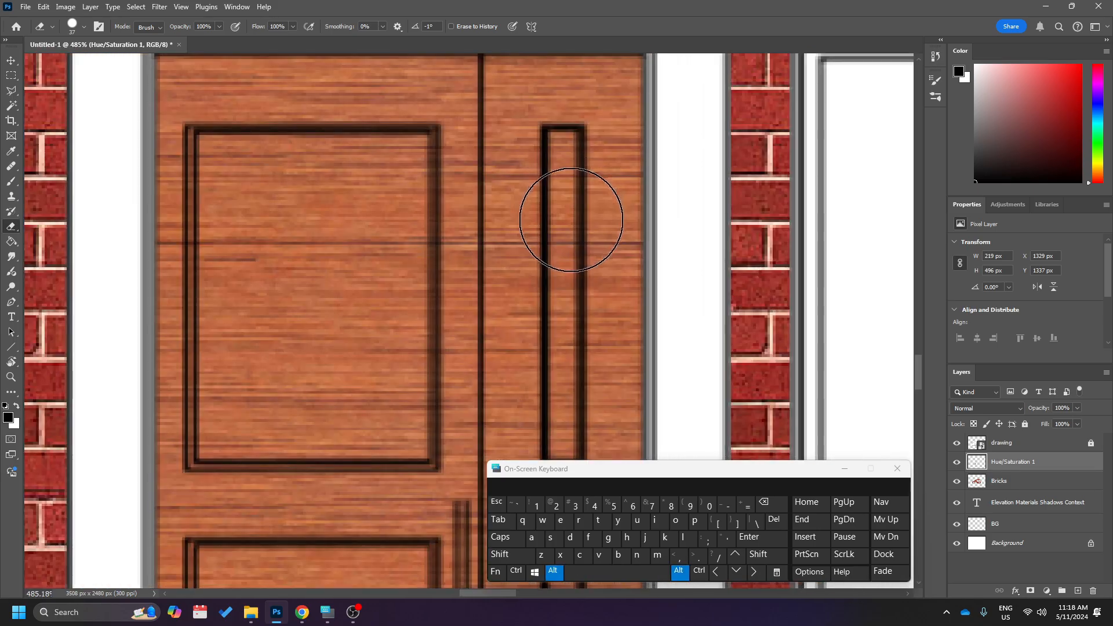
alt+scroll(569, 224, up, 6)
alt+scroll(568, 230, down, 6)
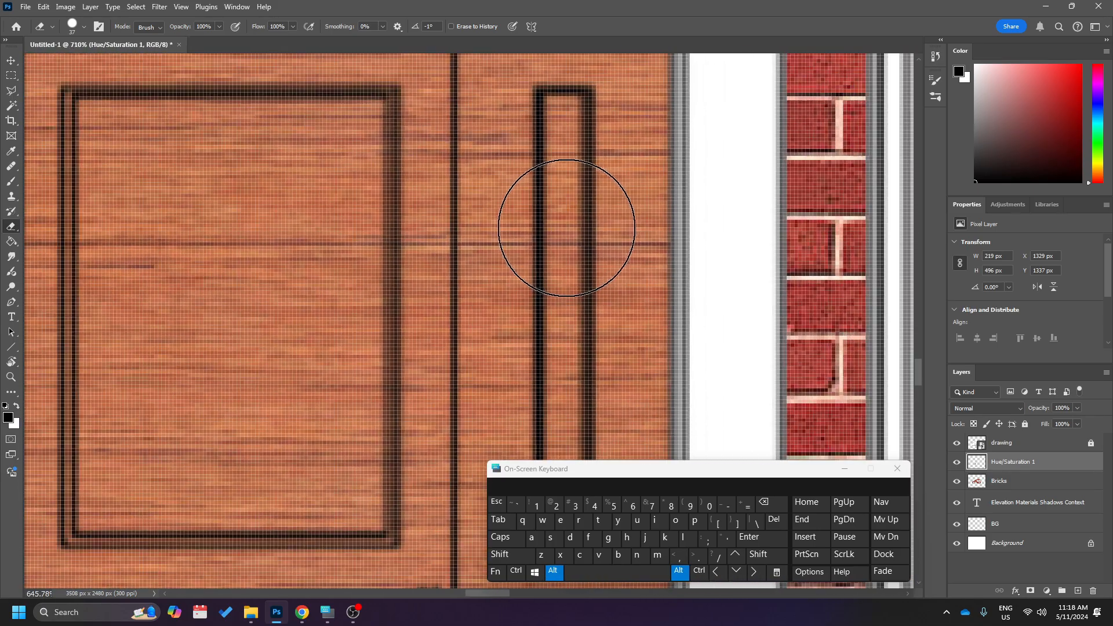
alt+scroll(557, 223, up, 6)
alt+scroll(576, 200, up, 4)
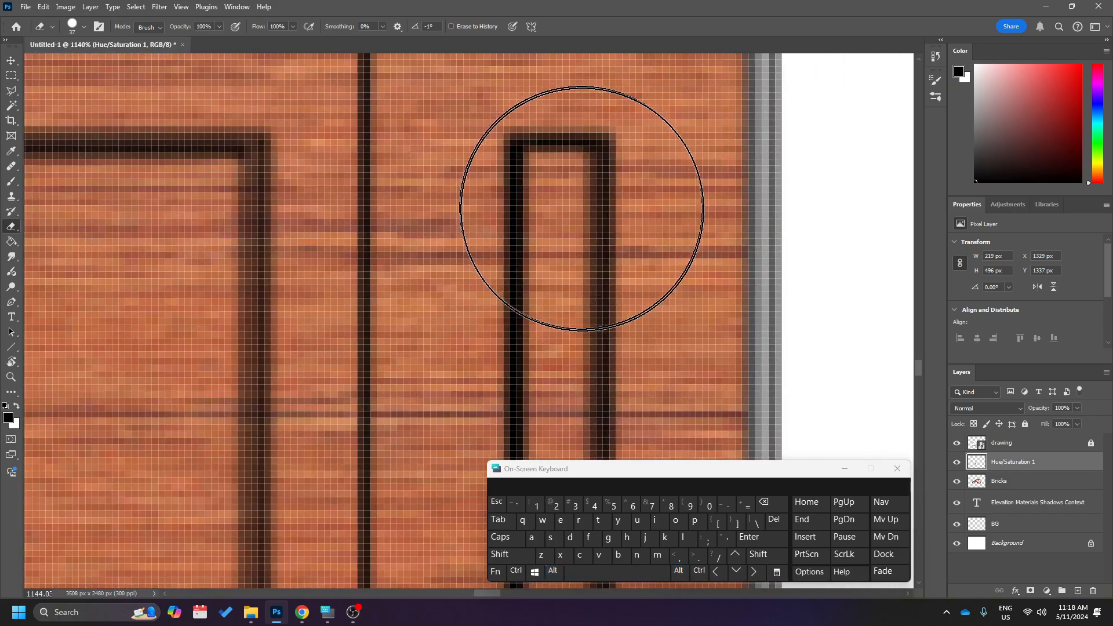
alt+scroll(574, 224, down, 3)
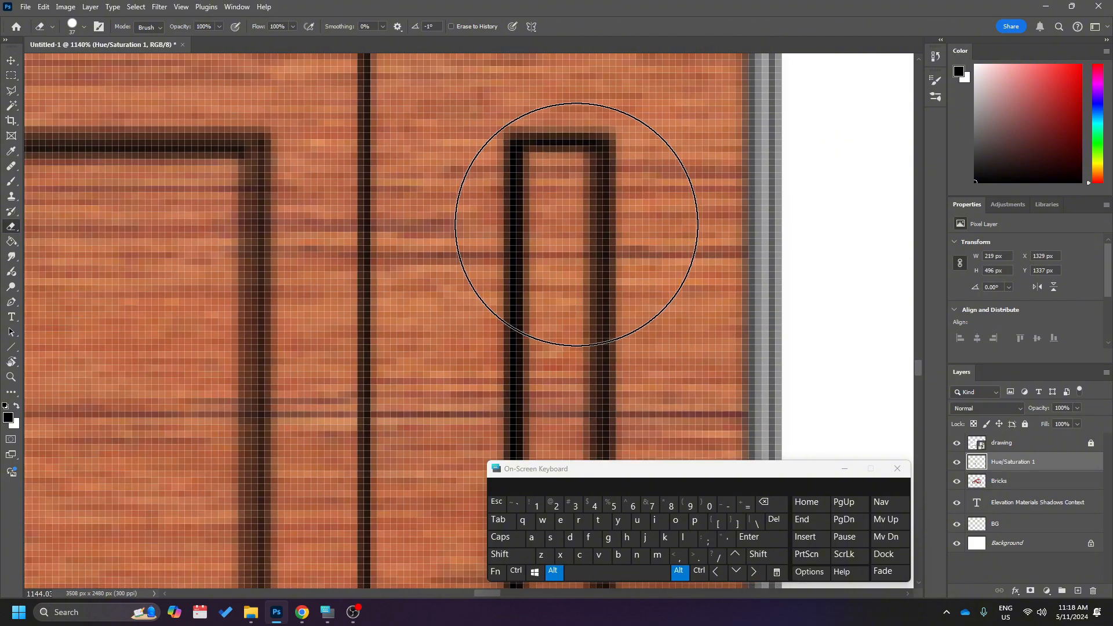
alt+scroll(576, 223, up, 3)
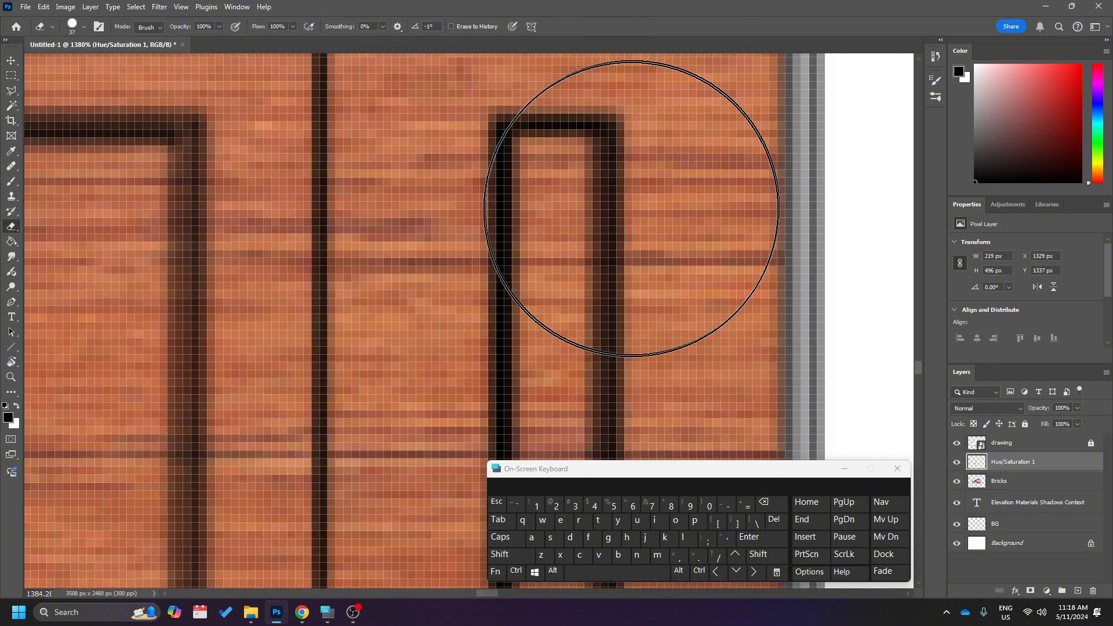
right_click(641, 239)
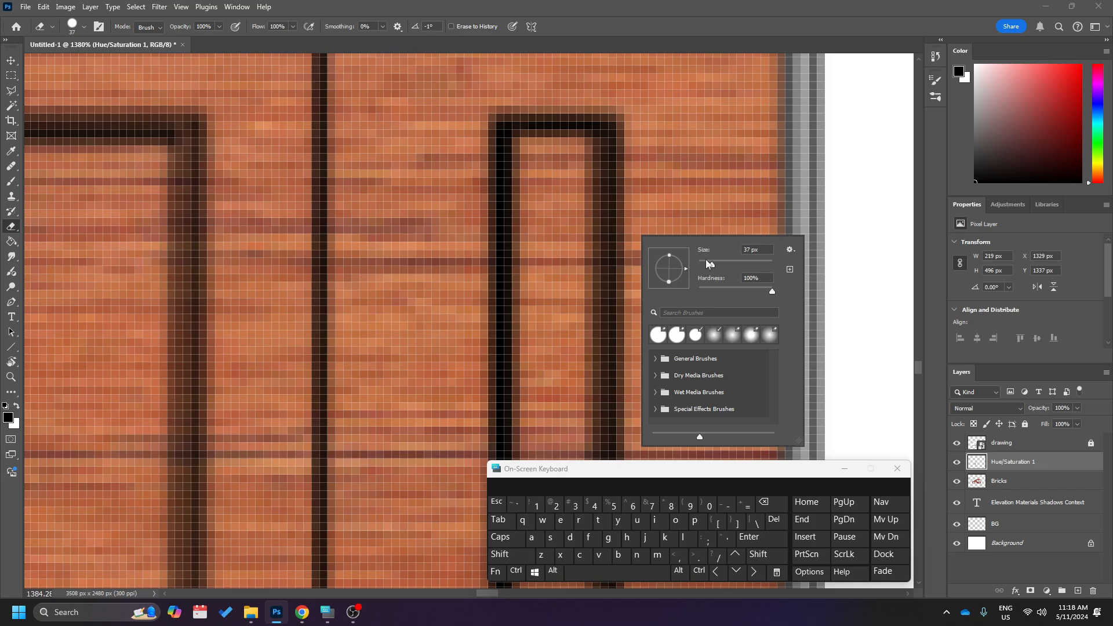
drag(706, 263, 701, 265)
mouse_move(572, 186)
mouse_down()
mouse_move(577, 156)
mouse_move(534, 153)
mouse_up()
scroll(541, 155, down, 4)
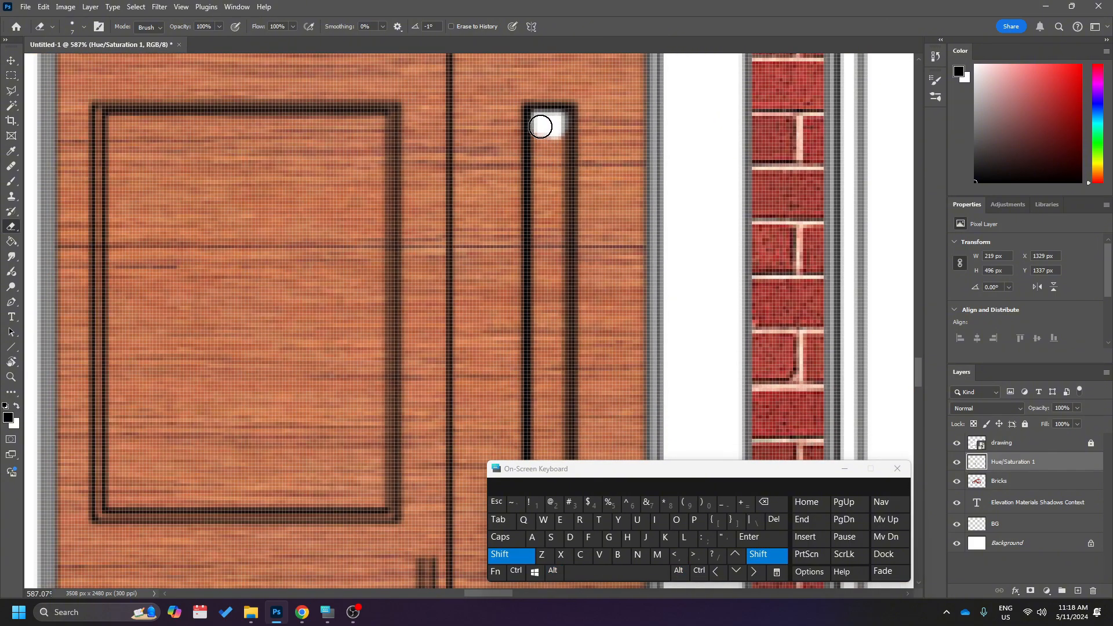
Erase the remaining wood down the full length of the upper narrow glass panel, keeping within its black outline.
drag(541, 127, 534, 423)
scroll(541, 357, down, 3)
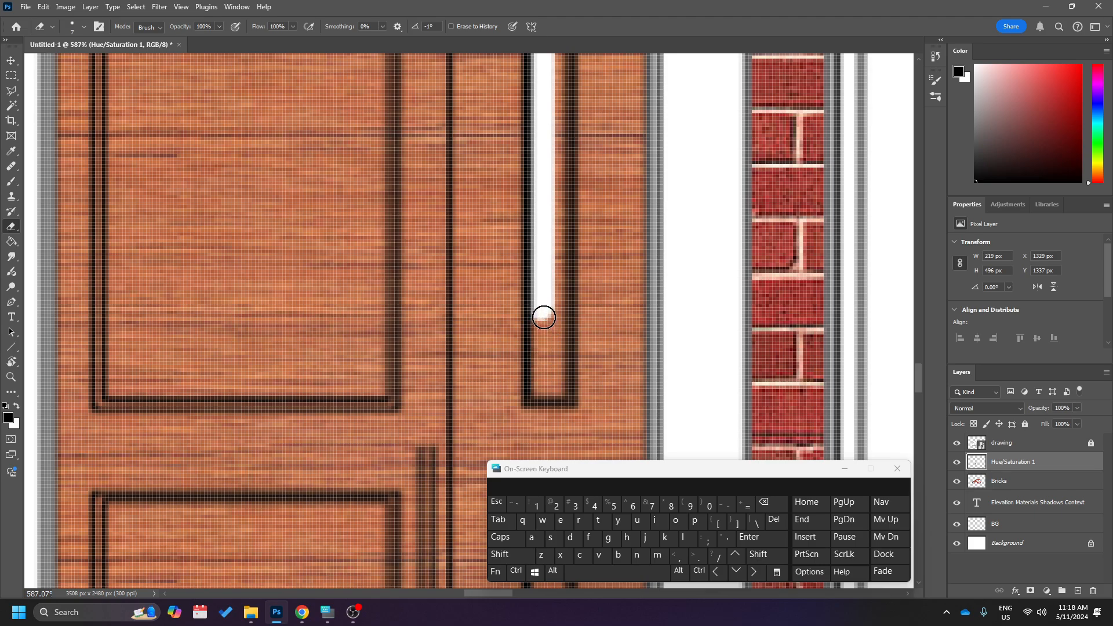
mouse_move(544, 318)
mouse_down()
mouse_move(538, 389)
mouse_move(554, 392)
mouse_move(563, 239)
mouse_move(551, 80)
mouse_up()
scroll(558, 226, up, 2)
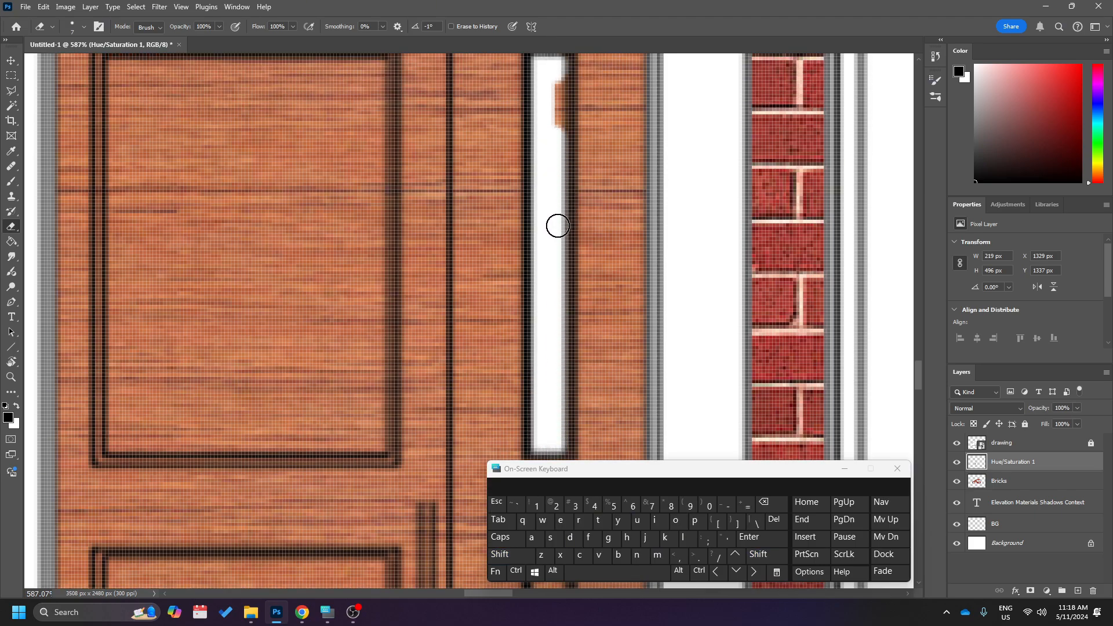
scroll(558, 226, up, 2)
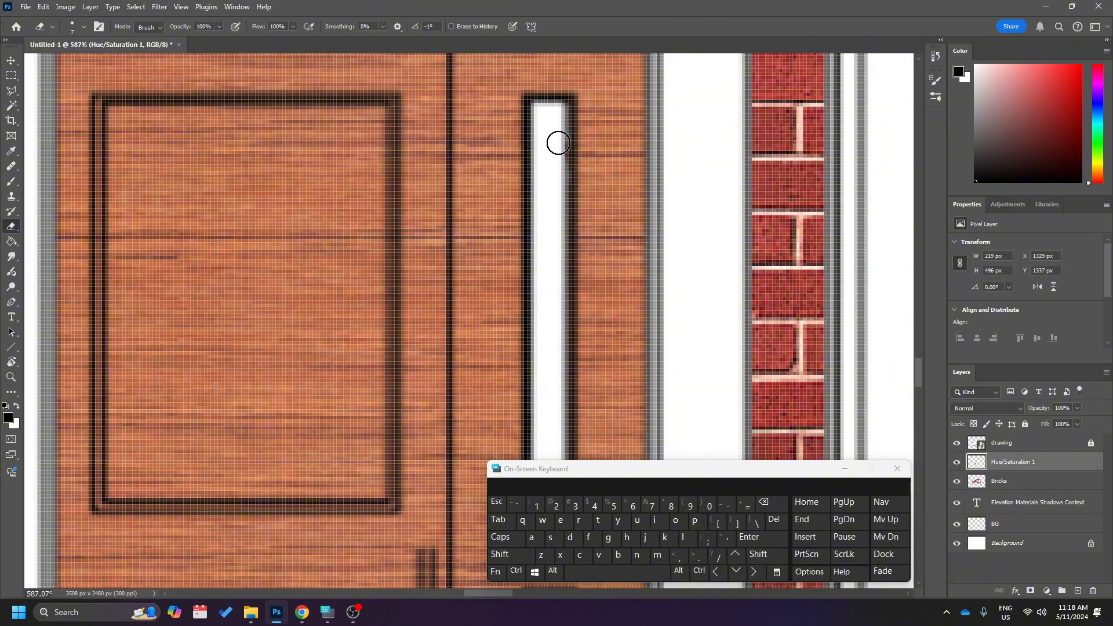
Erase the wood inside the bottom end of the door's lower narrow glass panel.
scroll(556, 227, down, 4)
scroll(560, 261, down, 6)
scroll(561, 276, up, 3)
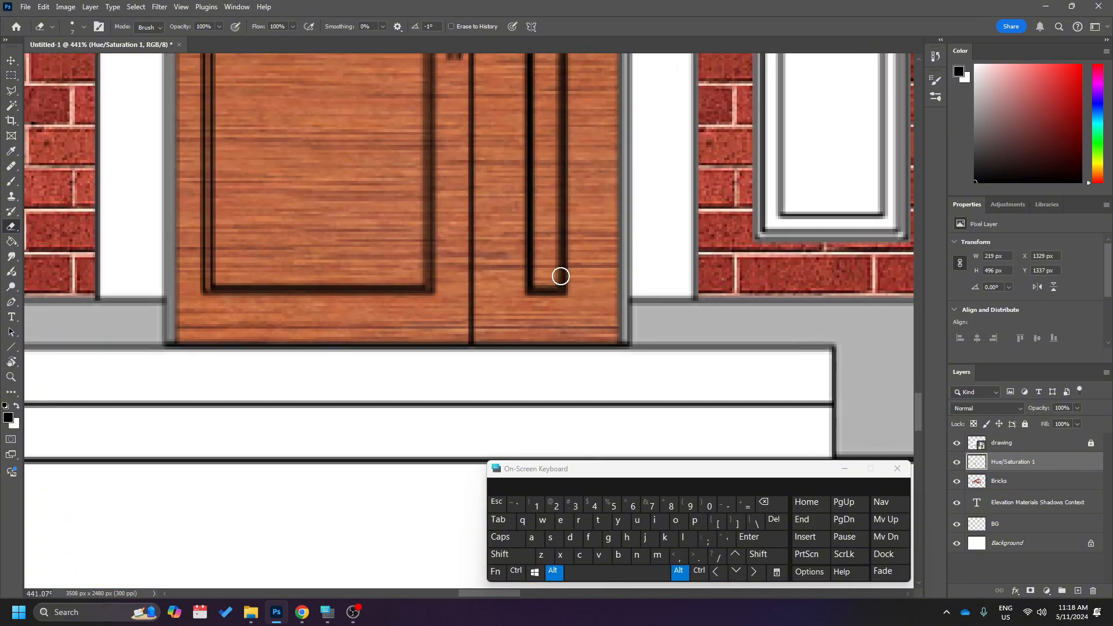
scroll(560, 276, up, 2)
drag(547, 281, 533, 282)
scroll(537, 283, up, 2)
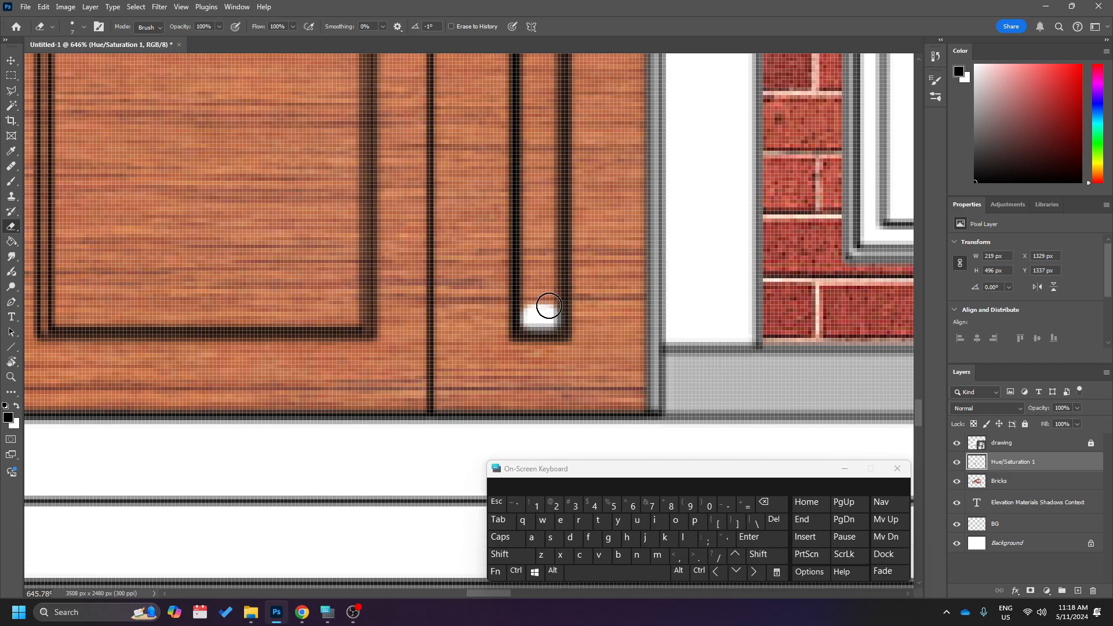
Erase the rest of the wood inside the lower narrow glass panel with straight vertical strokes along both edges.
scroll(547, 303, down, 2)
scroll(544, 186, up, 3)
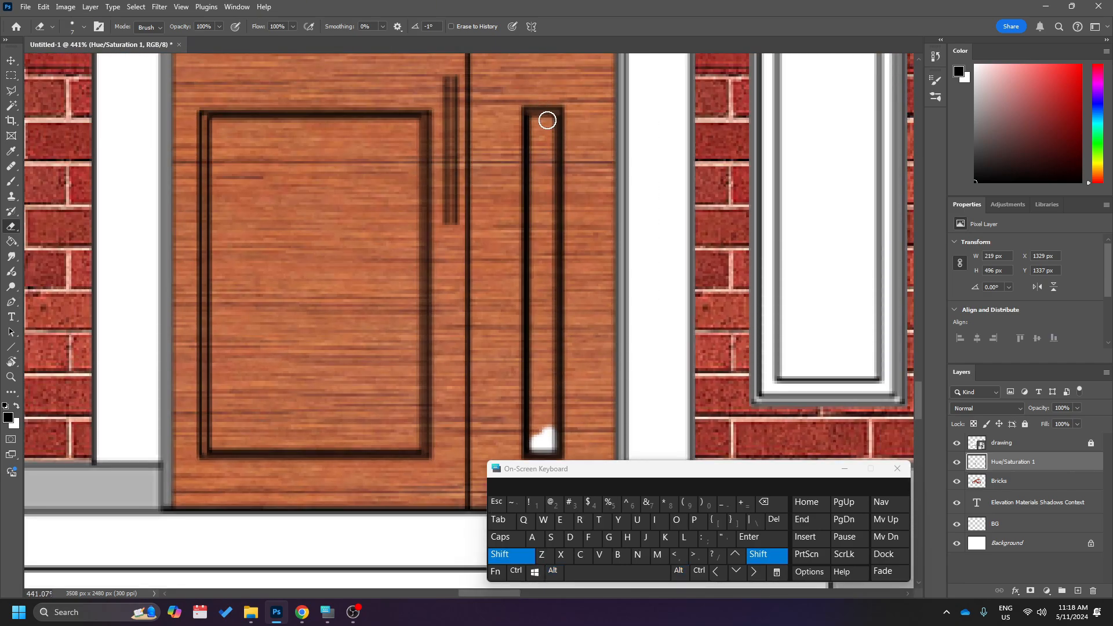
click(547, 120)
shift+click(549, 429)
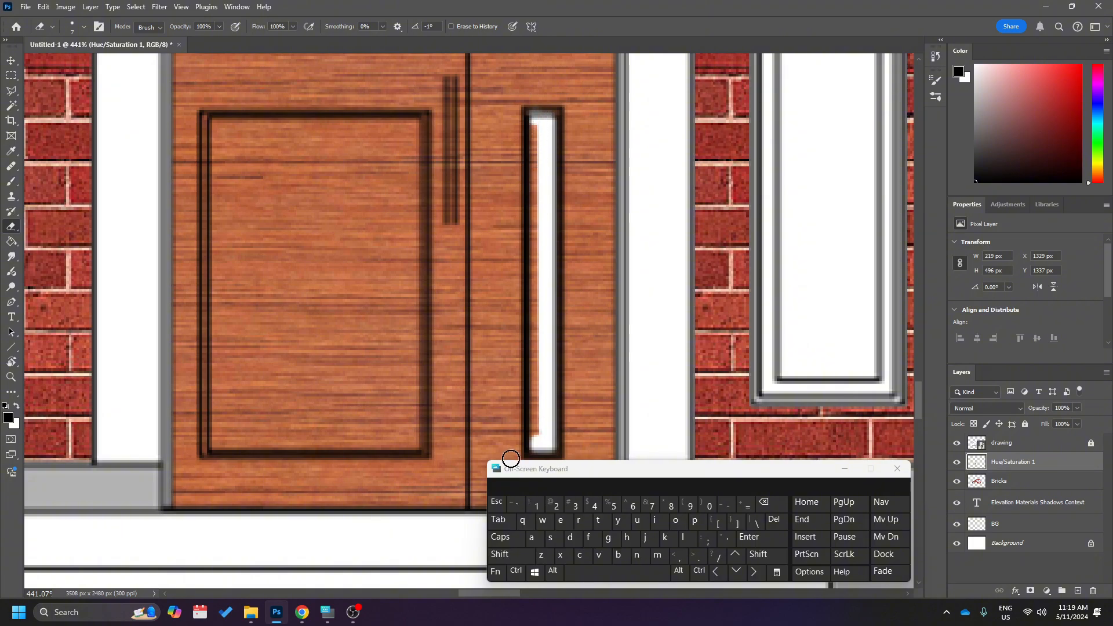
shift+click(533, 437)
scroll(539, 345, down, 5)
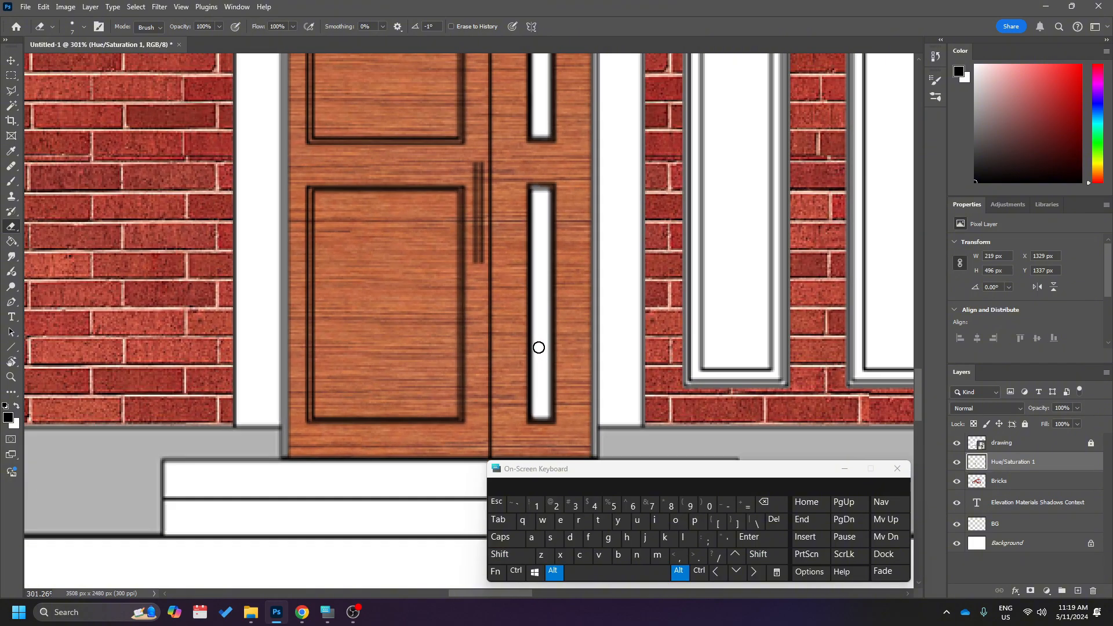
Switch to the Brush tool over the upper narrow glass panel of the door.
scroll(534, 242, up, 6)
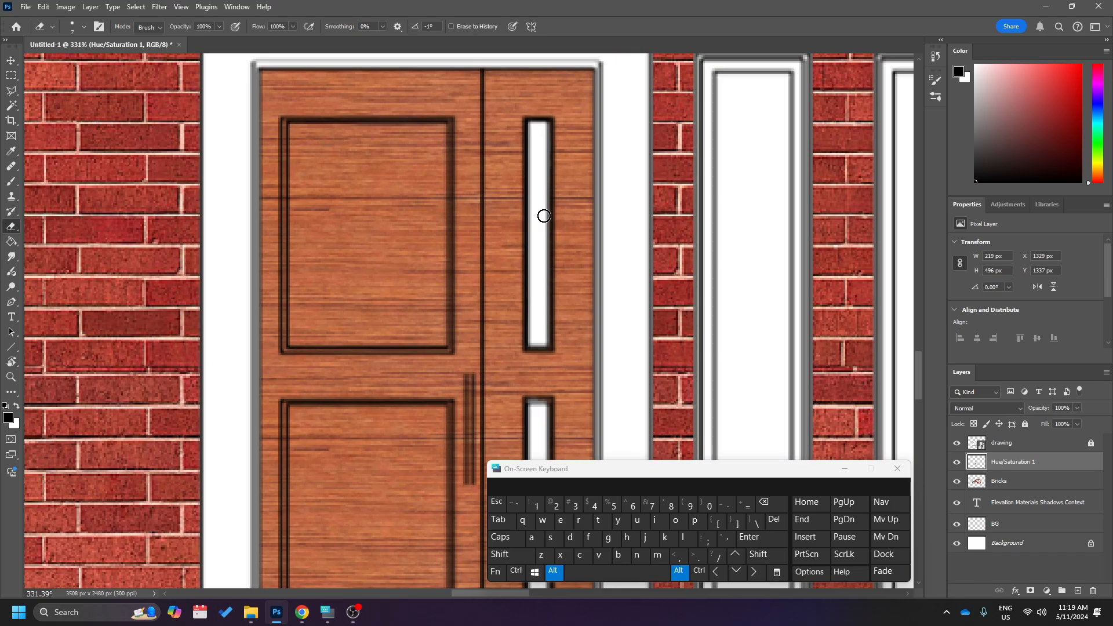
scroll(538, 225, up, 2)
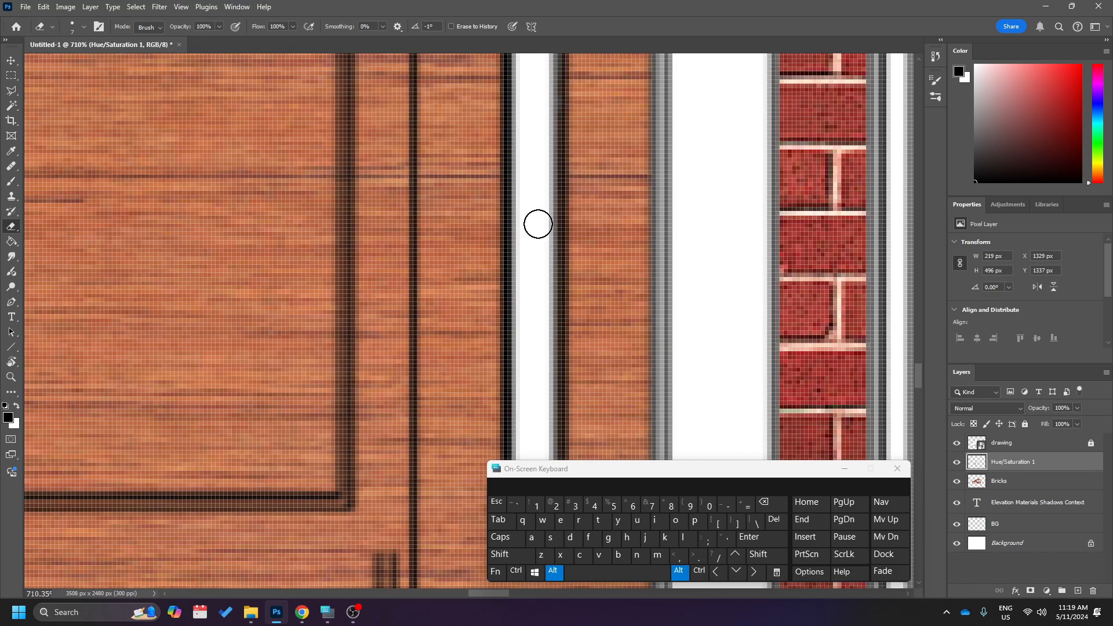
key(b)
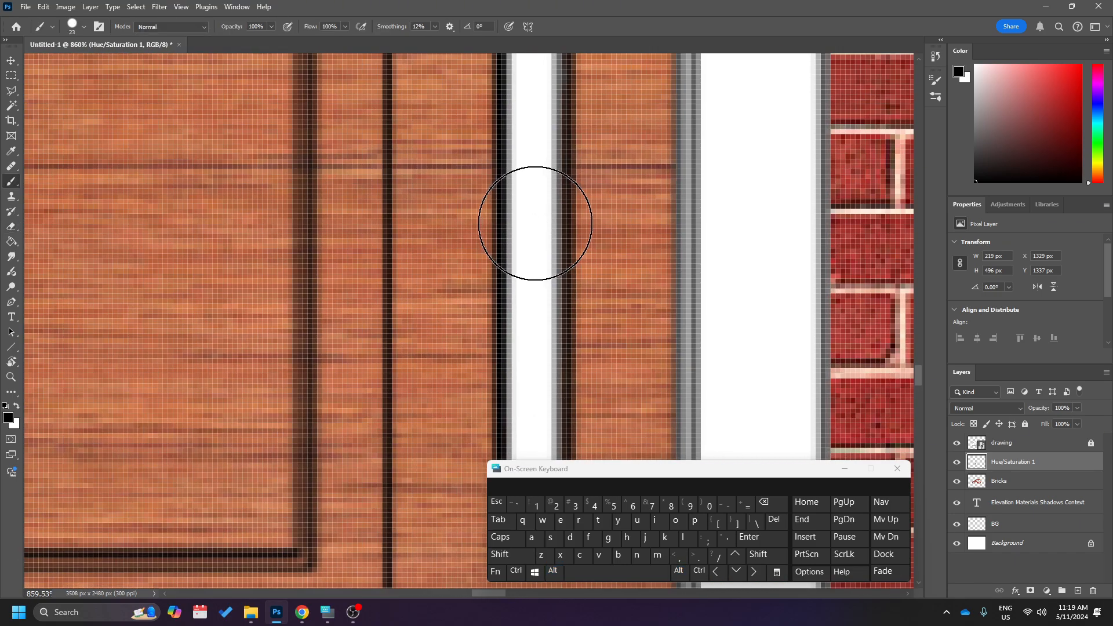
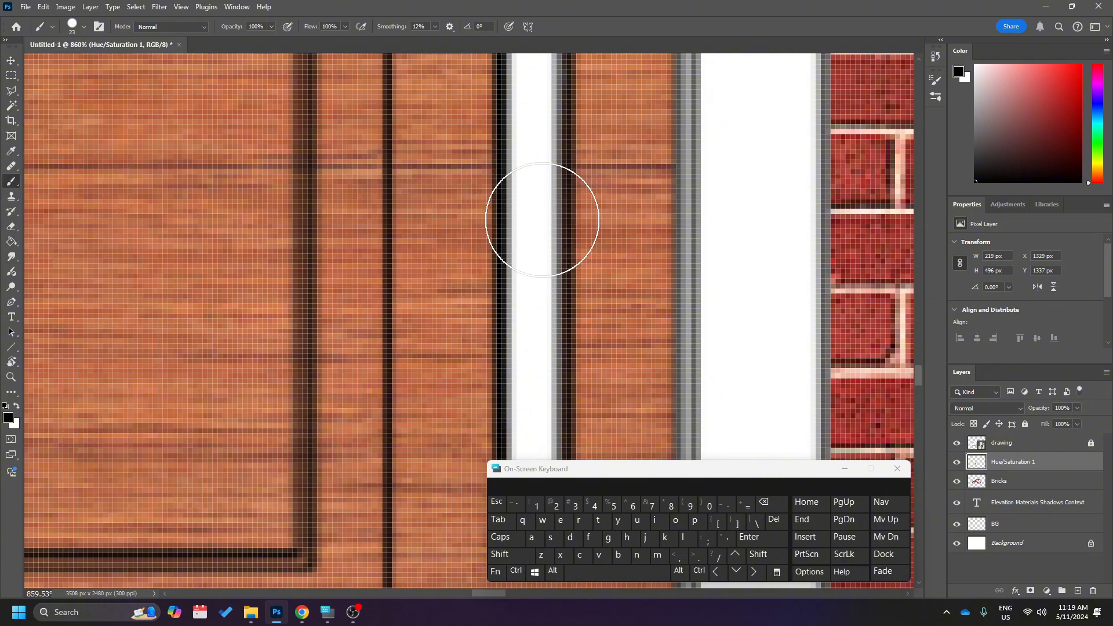
Shrink the brush to 7 px and set the foreground colour to a bright cyan for the door glass.
right_click(539, 219)
drag(606, 247, 603, 247)
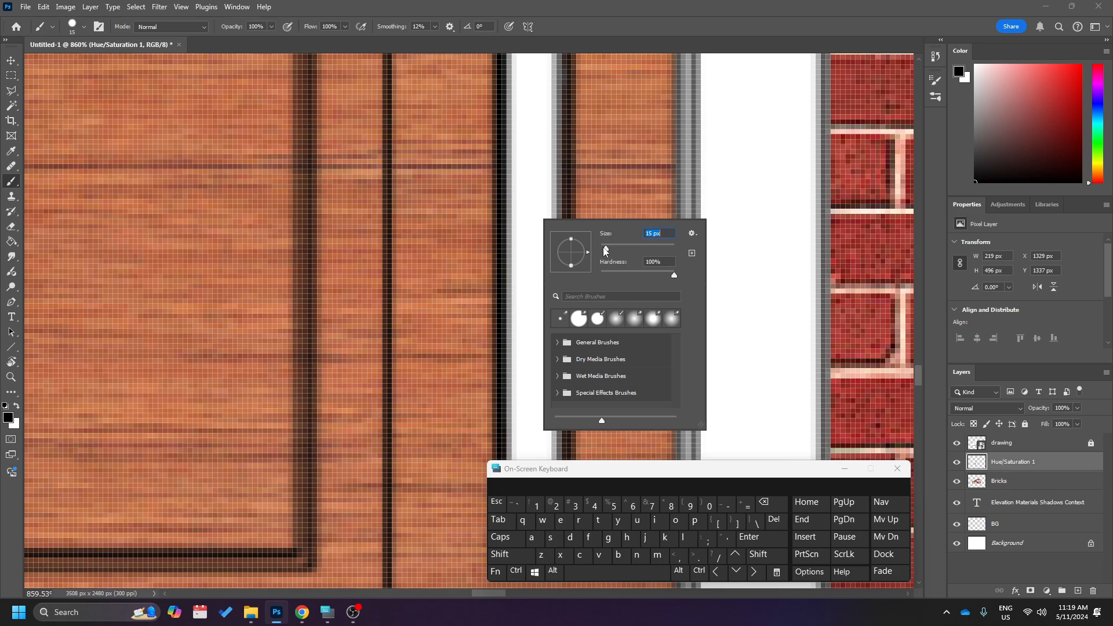
click(537, 184)
key(ctrl+z)
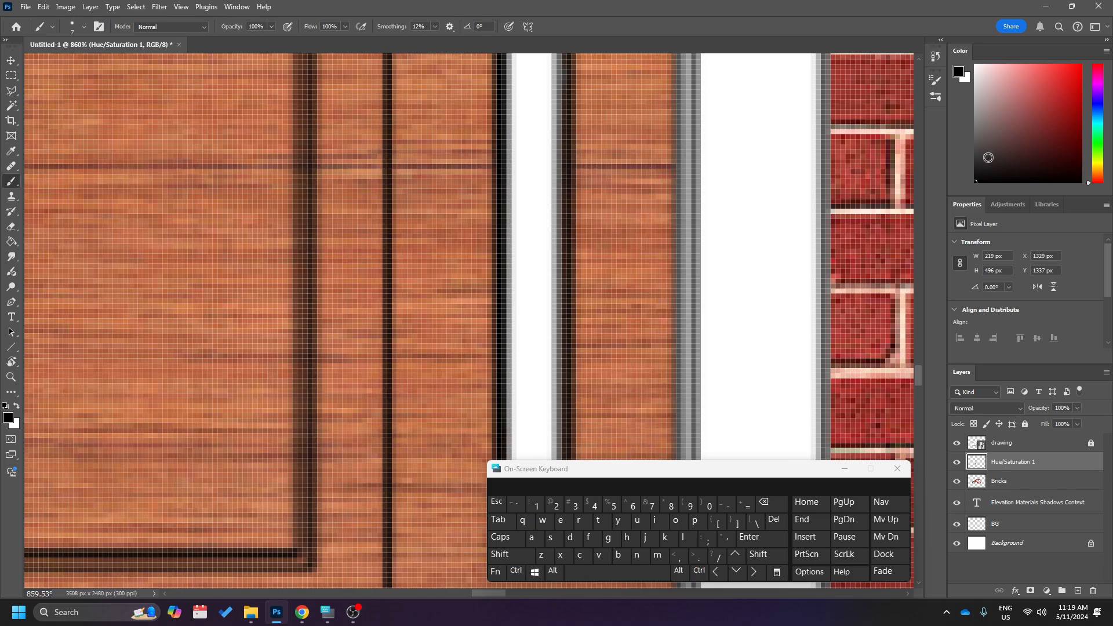
click(1096, 126)
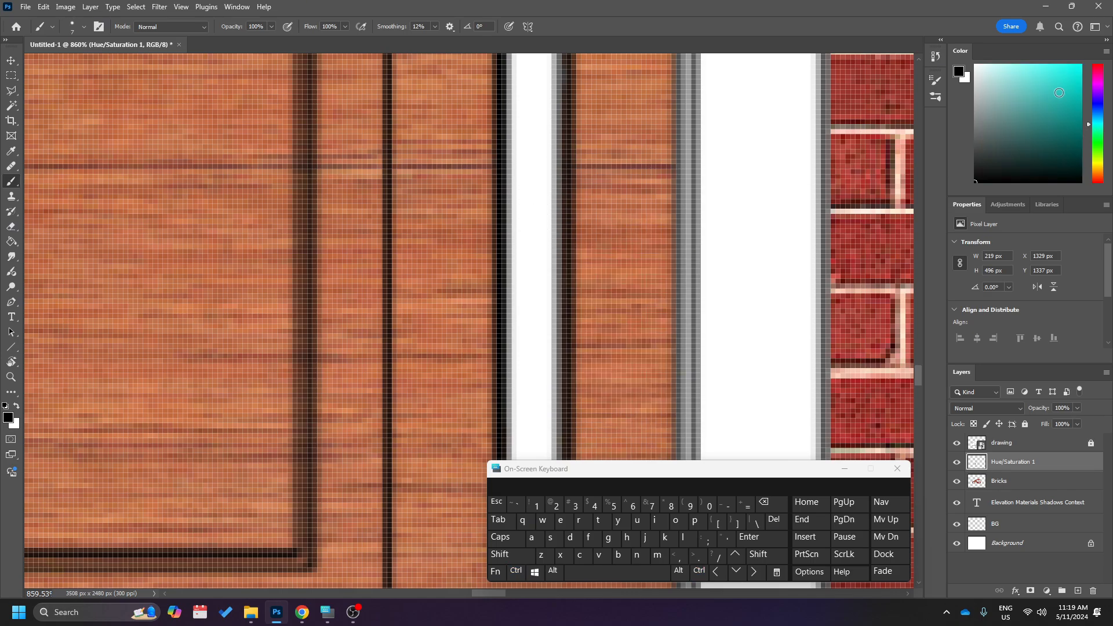
drag(1096, 123, 1095, 120)
click(1050, 61)
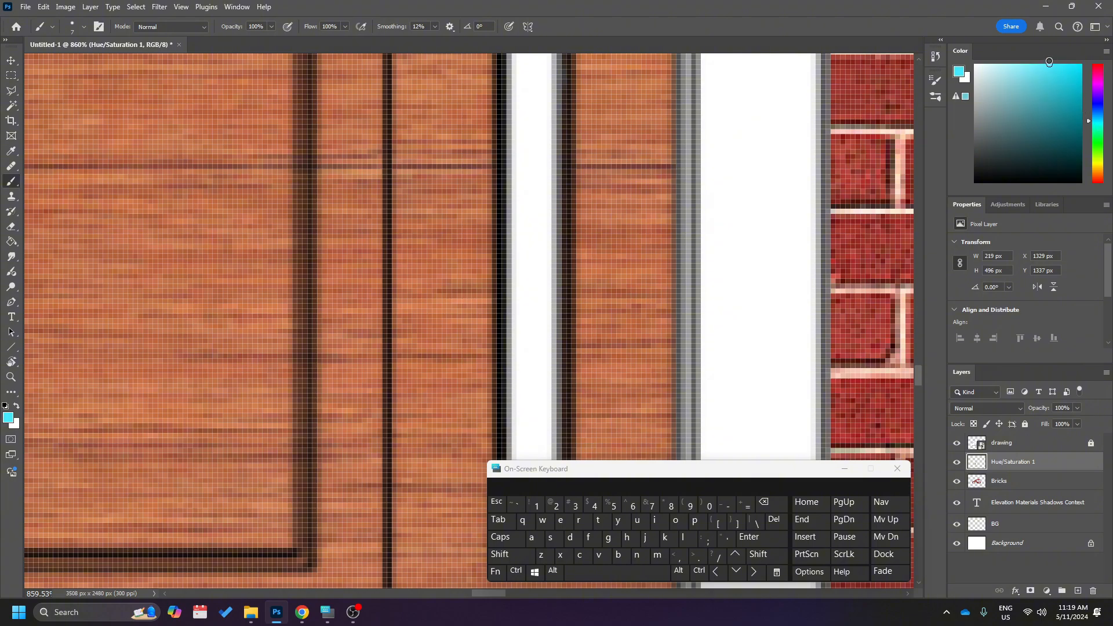
Paint the whole upper narrow glass panel of the door cyan with straight vertical strokes inside its black outline.
click(528, 242)
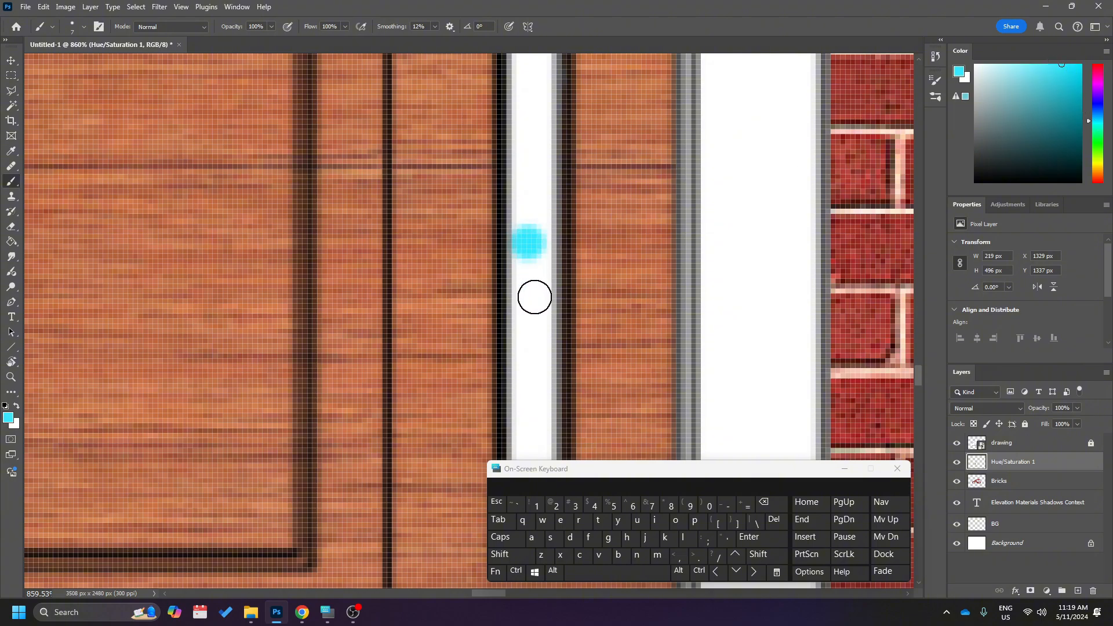
scroll(536, 296, up, 5)
shift+click(520, 133)
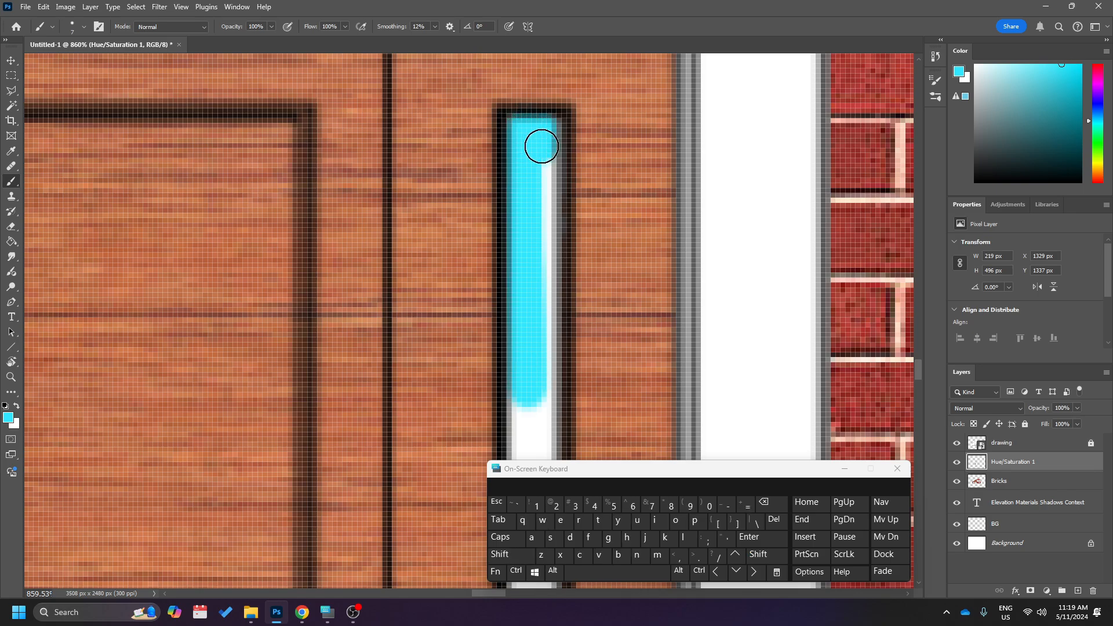
scroll(541, 146, down, 3)
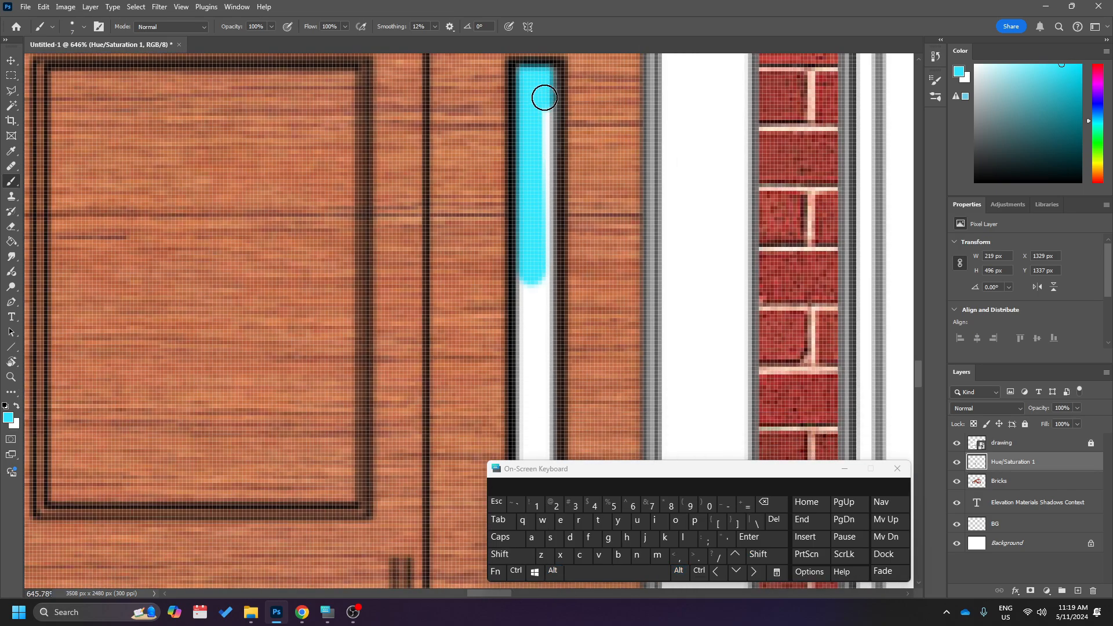
drag(544, 98, 537, 416)
scroll(536, 408, down, 3)
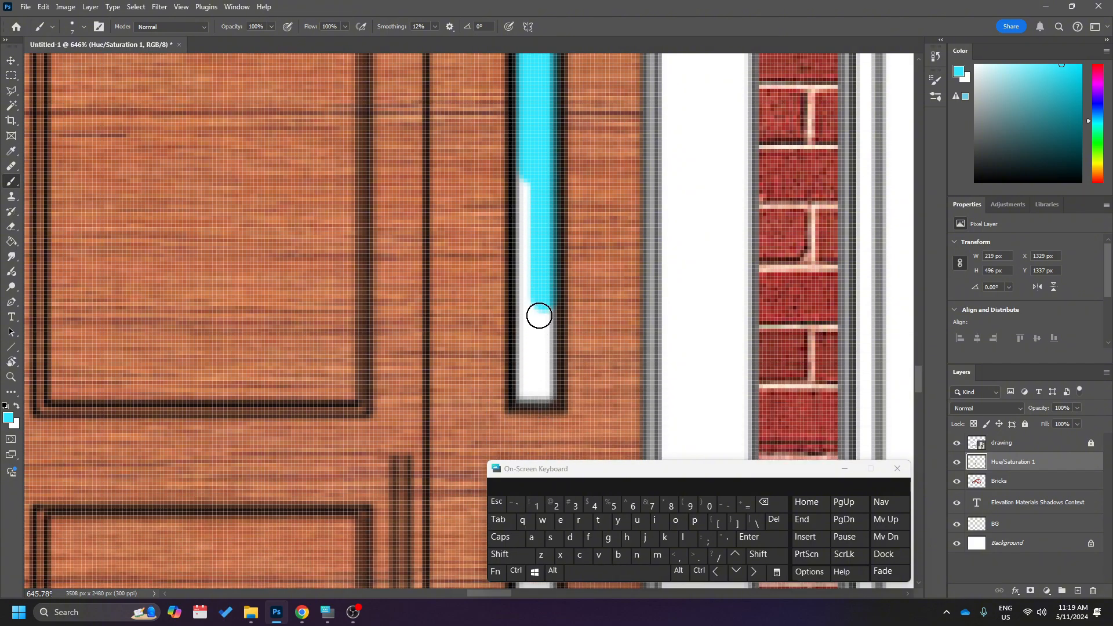
drag(539, 316, 547, 385)
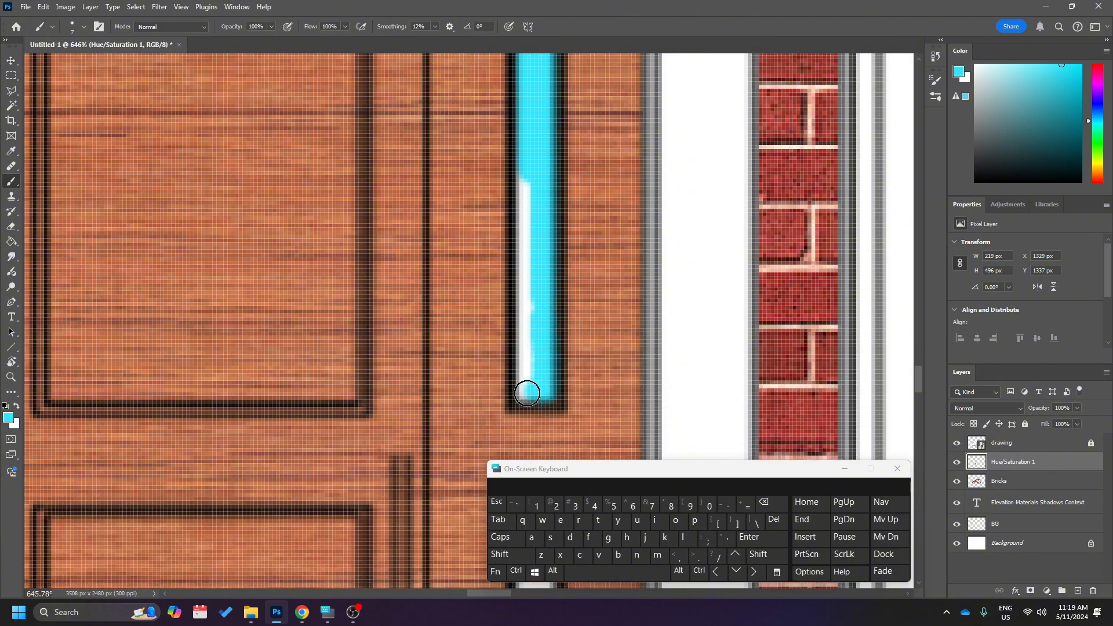
shift+click(524, 176)
Fill the door's lower narrow glass panel with cyan using straight vertical strokes along its full length.
scroll(537, 191, down, 3)
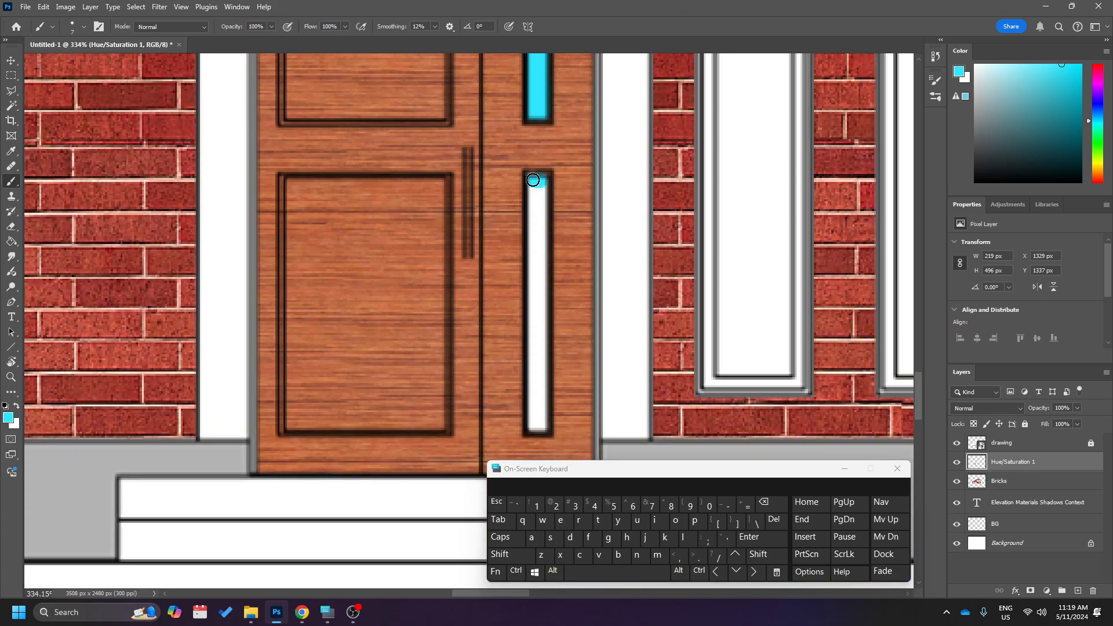
scroll(533, 180, down, 2)
shift+click(539, 371)
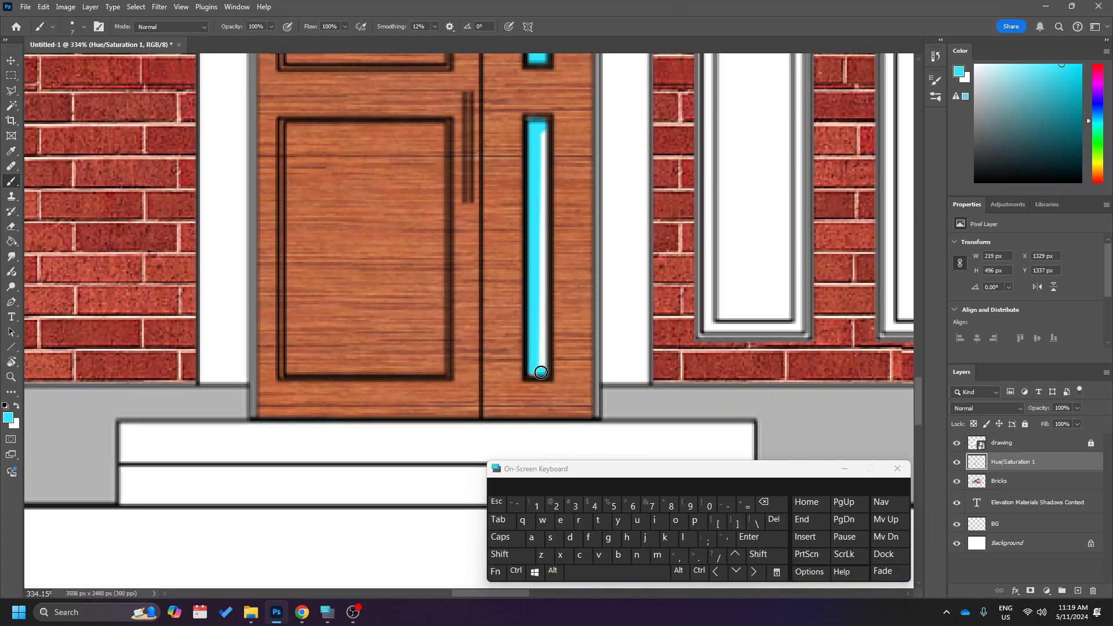
drag(541, 129, 553, 372)
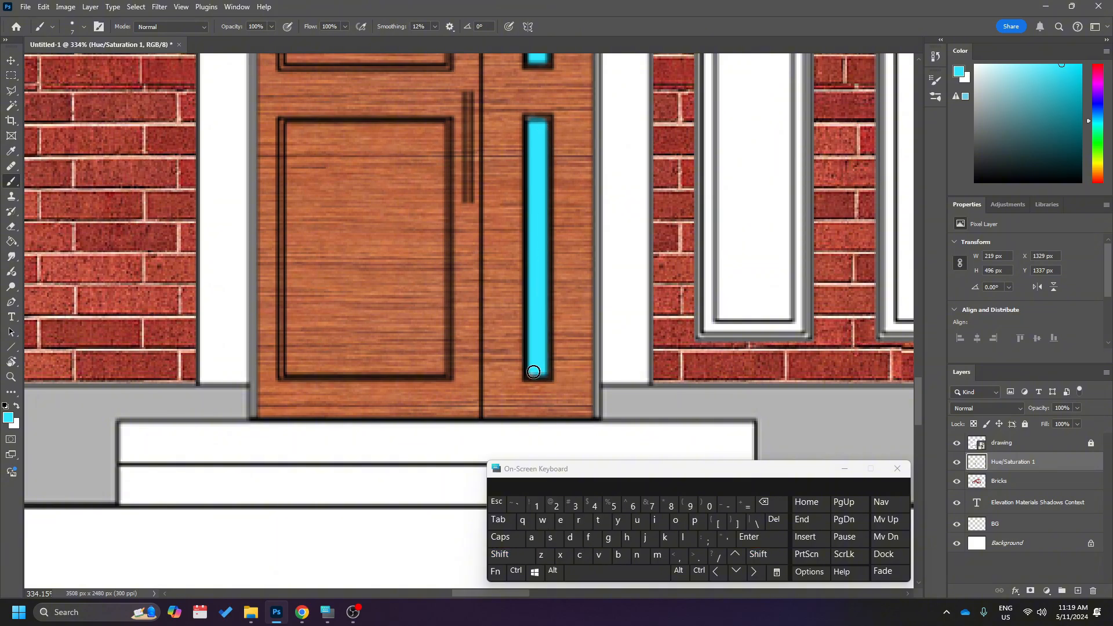
Examine the painted glass panels and the thin frame around the front door from the threshold up to the head.
alt+scroll(543, 328, down, 5)
alt+scroll(452, 154, up, 7)
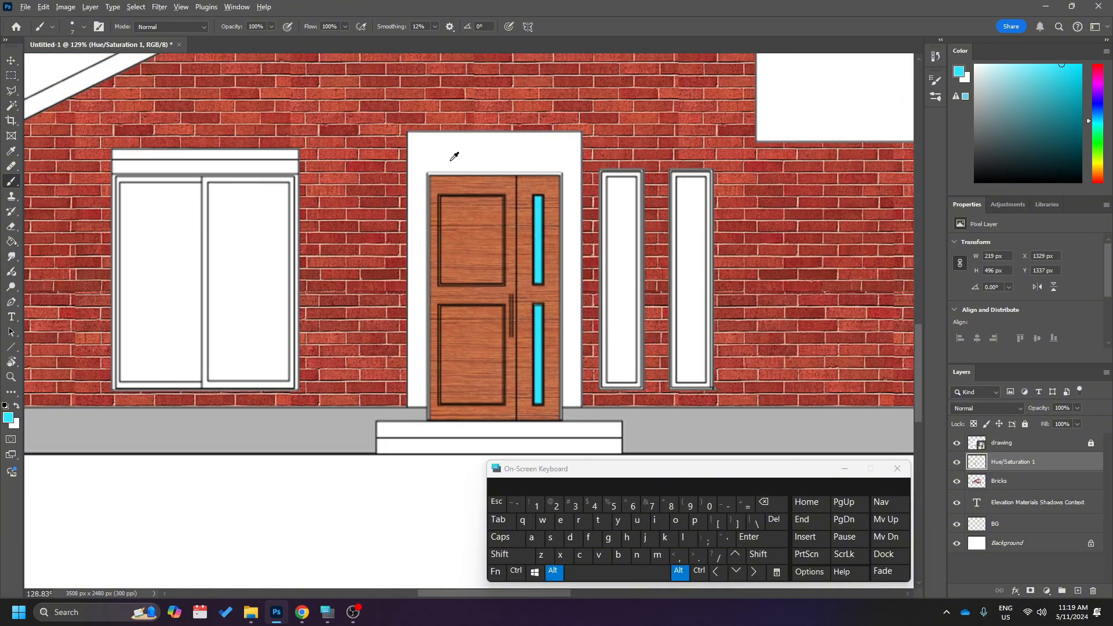
alt+scroll(509, 183, down, 3)
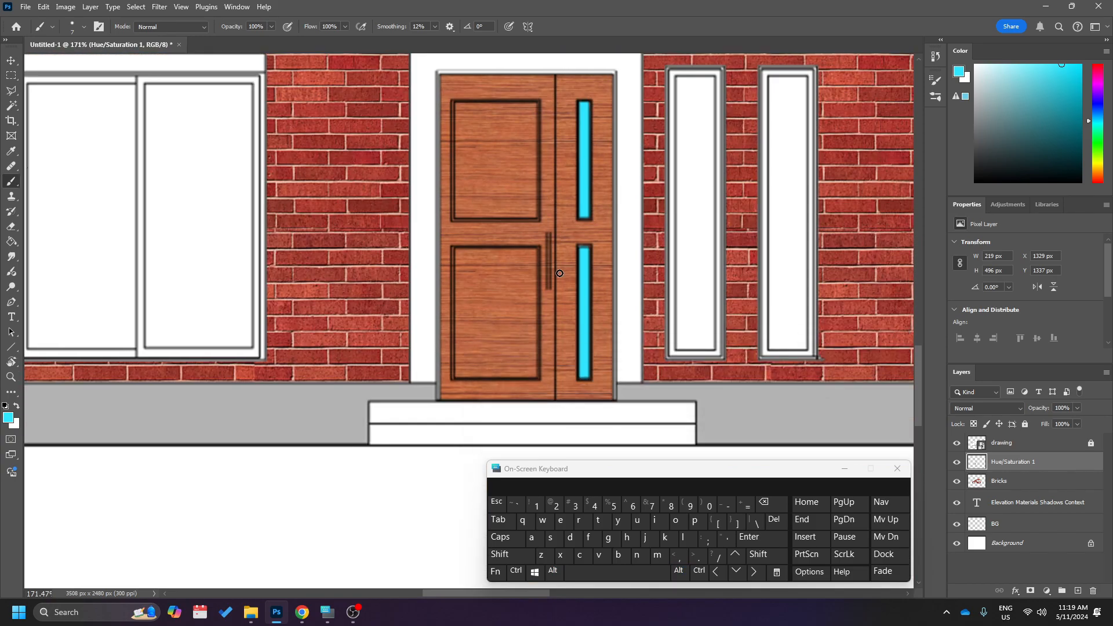
scroll(485, 328, up, 2)
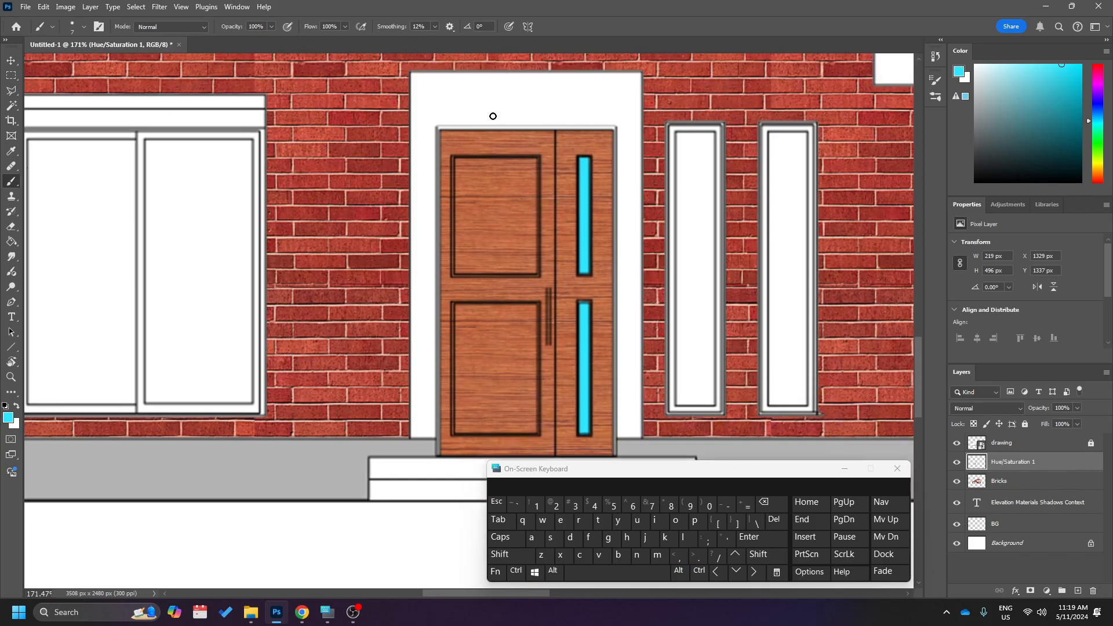
alt+scroll(493, 116, up, 8)
scroll(823, 238, down, 10)
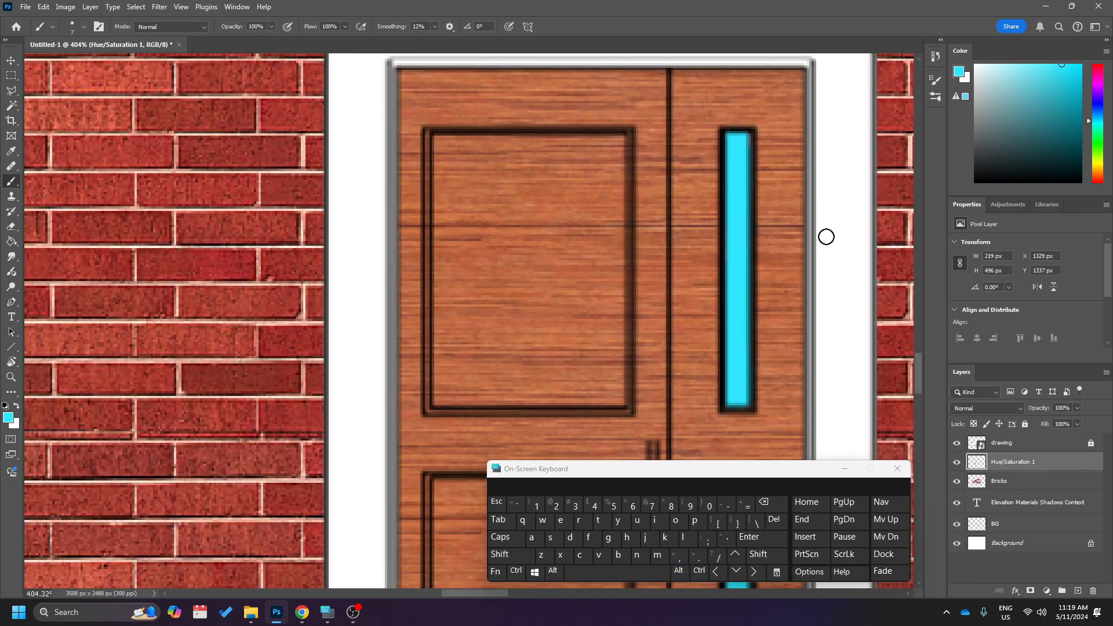
alt+scroll(822, 374, up, 6)
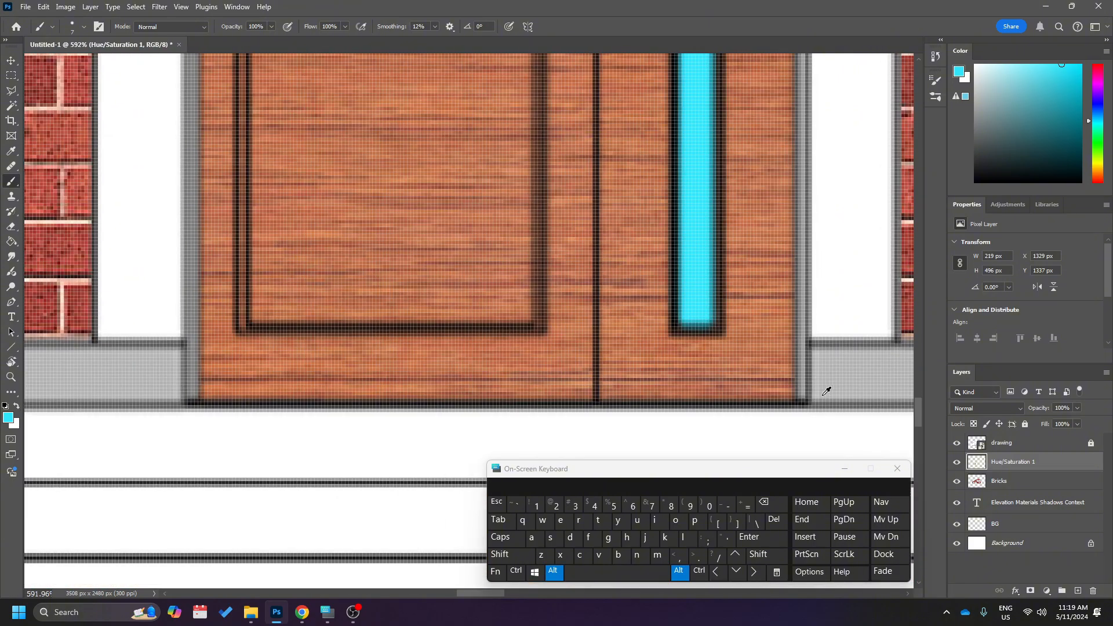
alt+scroll(806, 307, down, 5)
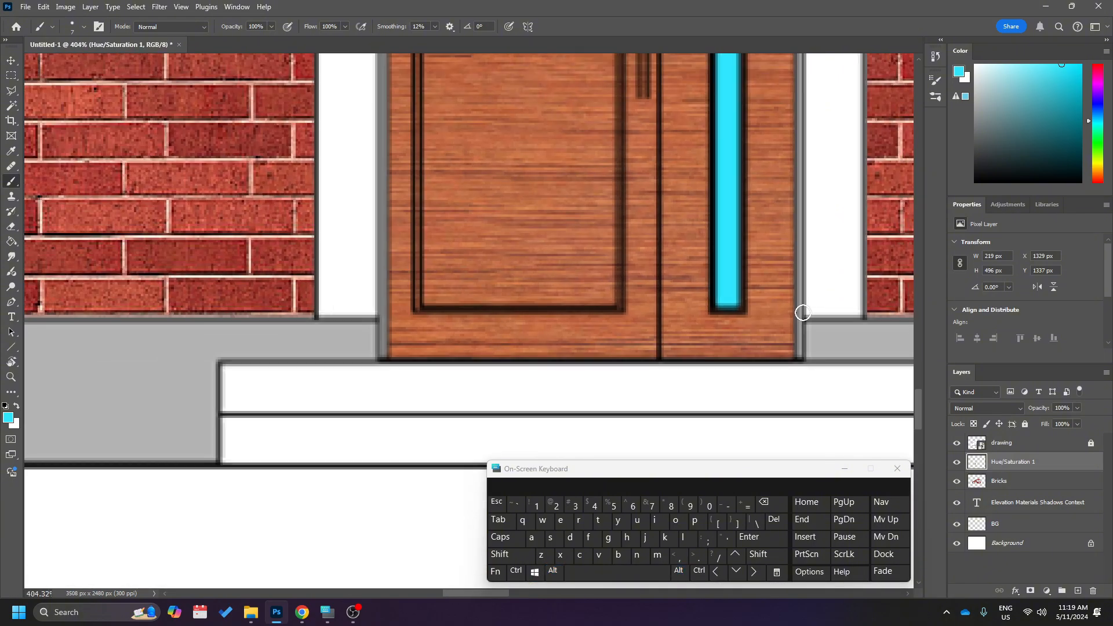
scroll(799, 316, up, 4)
scroll(799, 315, up, 4)
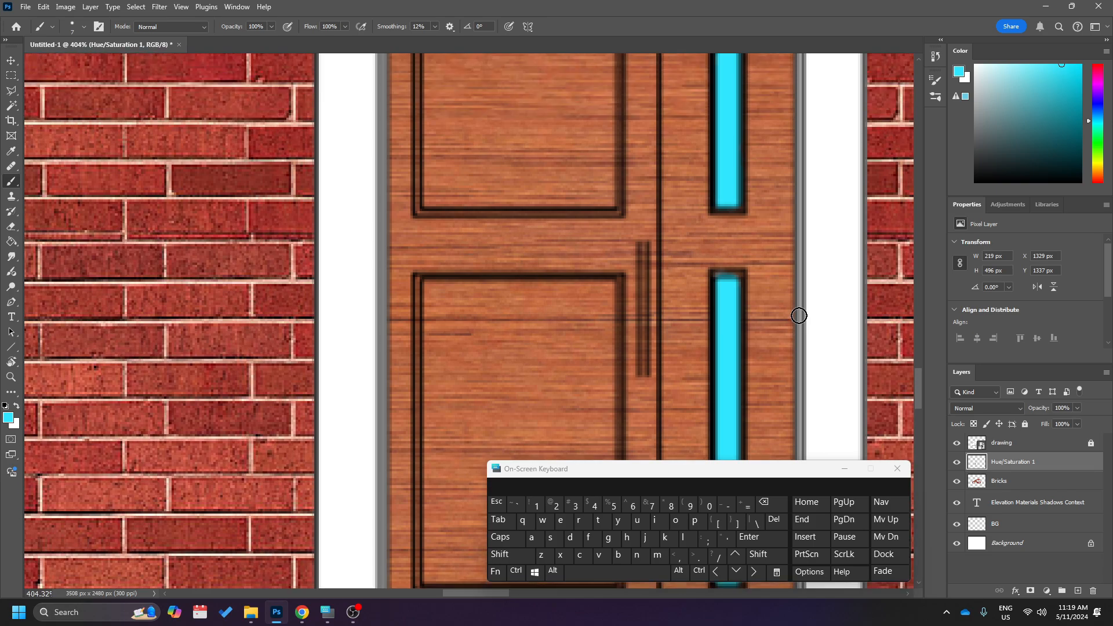
scroll(524, 246, up, 3)
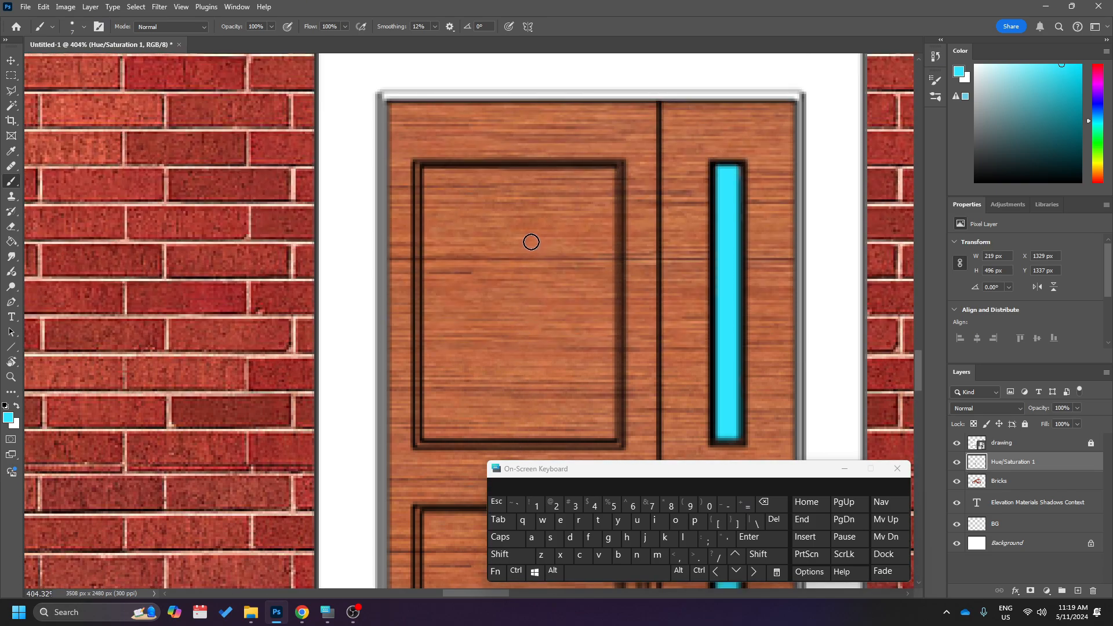
Set the foreground colour to a dark orange-brown and the brush size to 4 px for the door frame.
click(1097, 174)
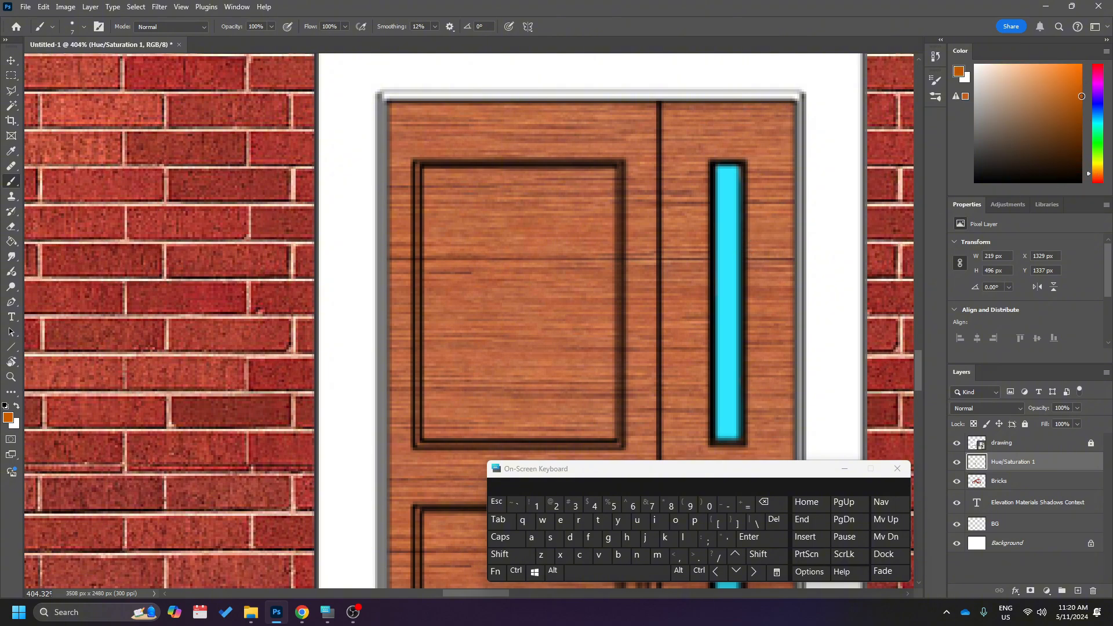
scroll(617, 256, right, 2)
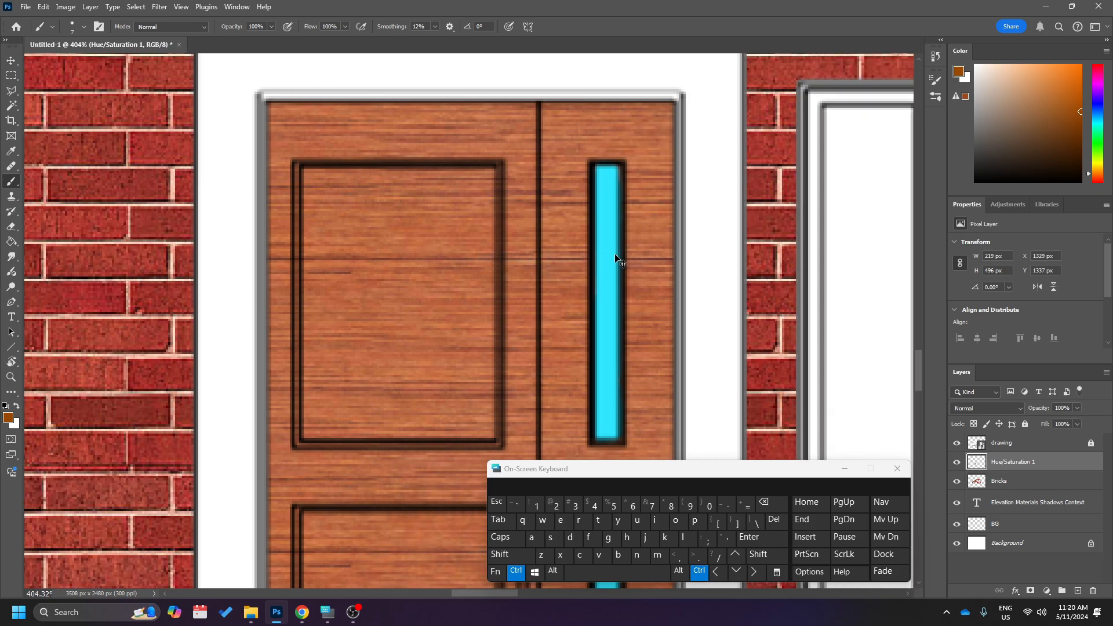
scroll(618, 251, down, 10)
scroll(670, 268, up, 4)
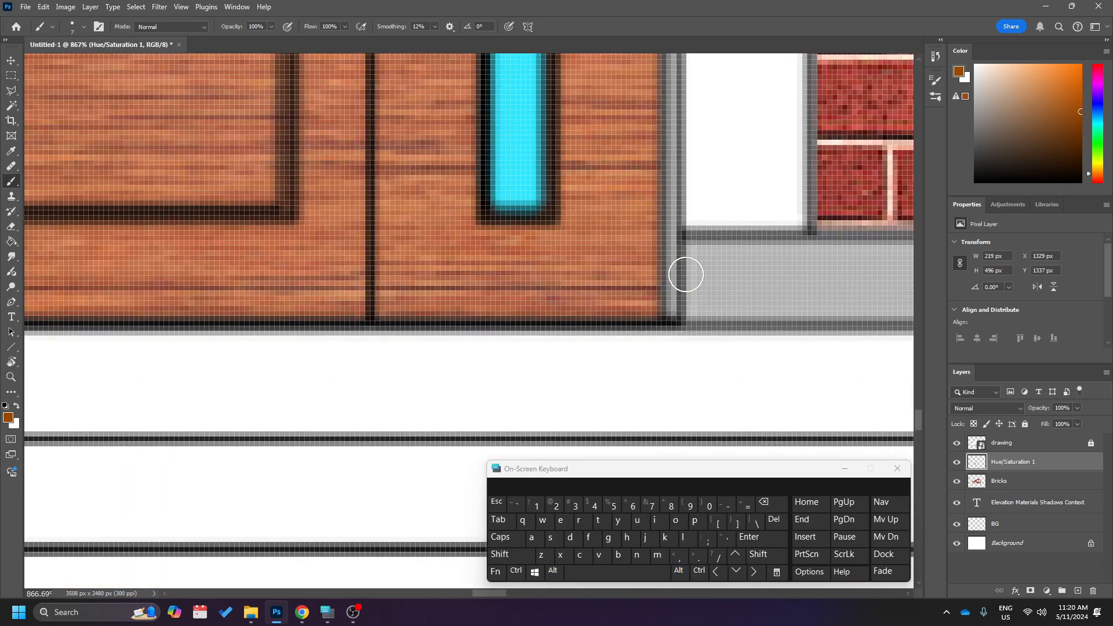
right_click(689, 271)
drag(752, 301, 750, 302)
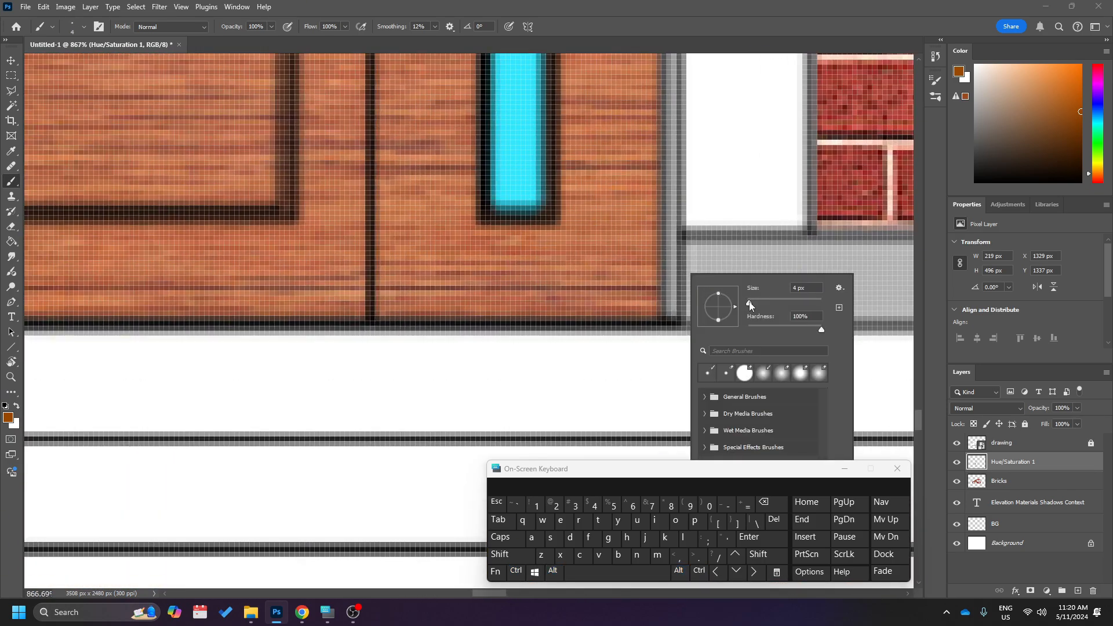
Paint the right jamb of the door frame brown with one straight stroke from its bottom end to the top corner.
click(673, 311)
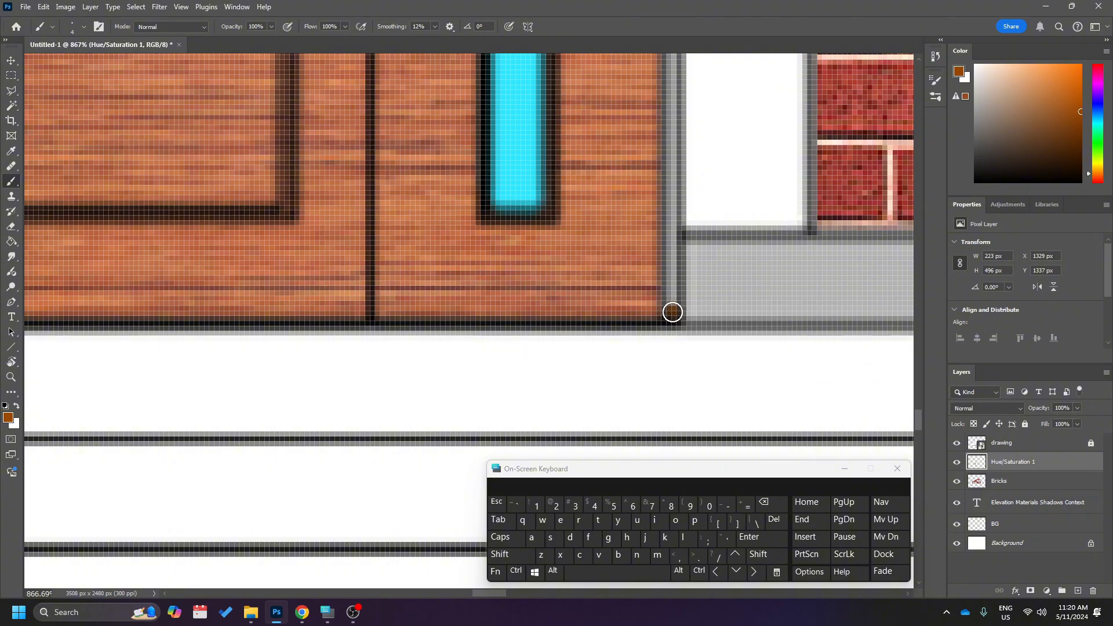
scroll(671, 312, down, 5)
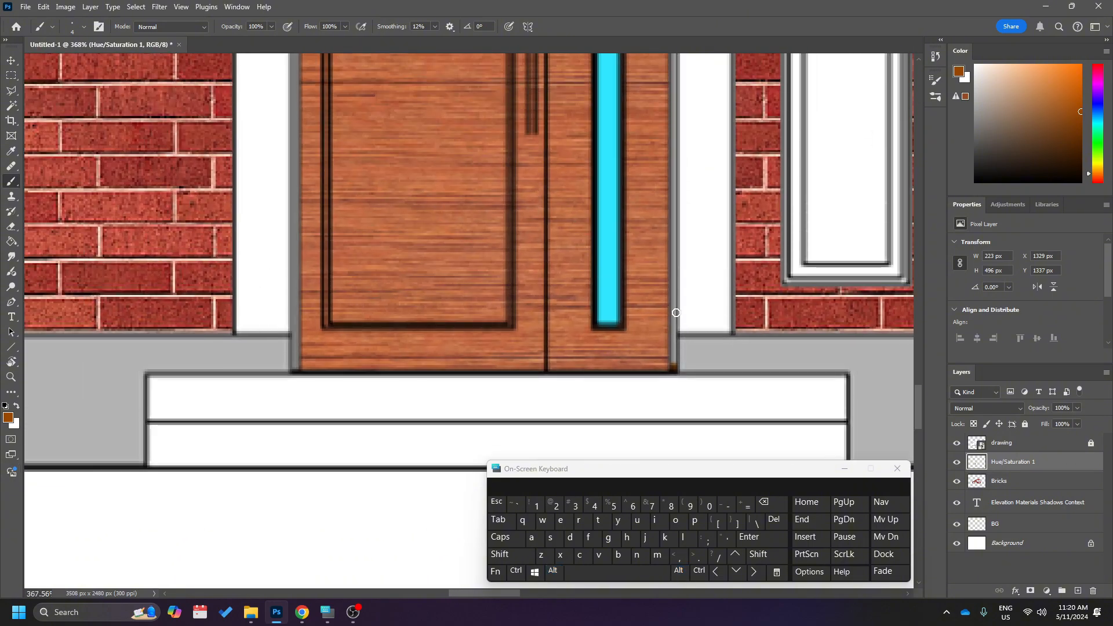
scroll(680, 313, up, 5)
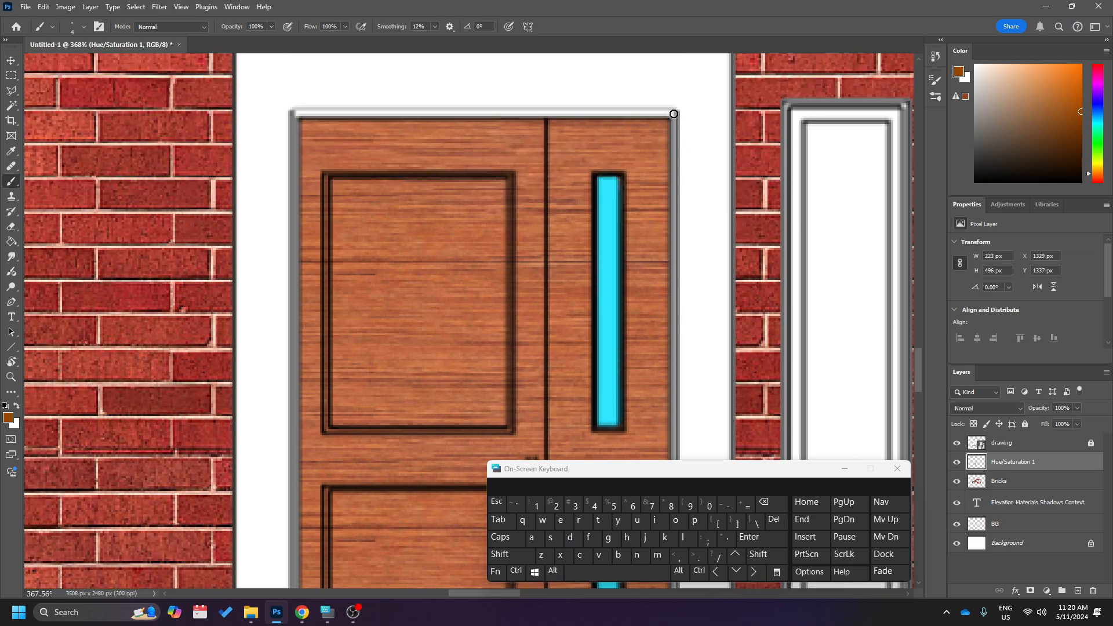
shift+click(673, 114)
Paint the head of the door frame brown with a straight stroke from the right corner to the left corner.
scroll(696, 196, down, 2)
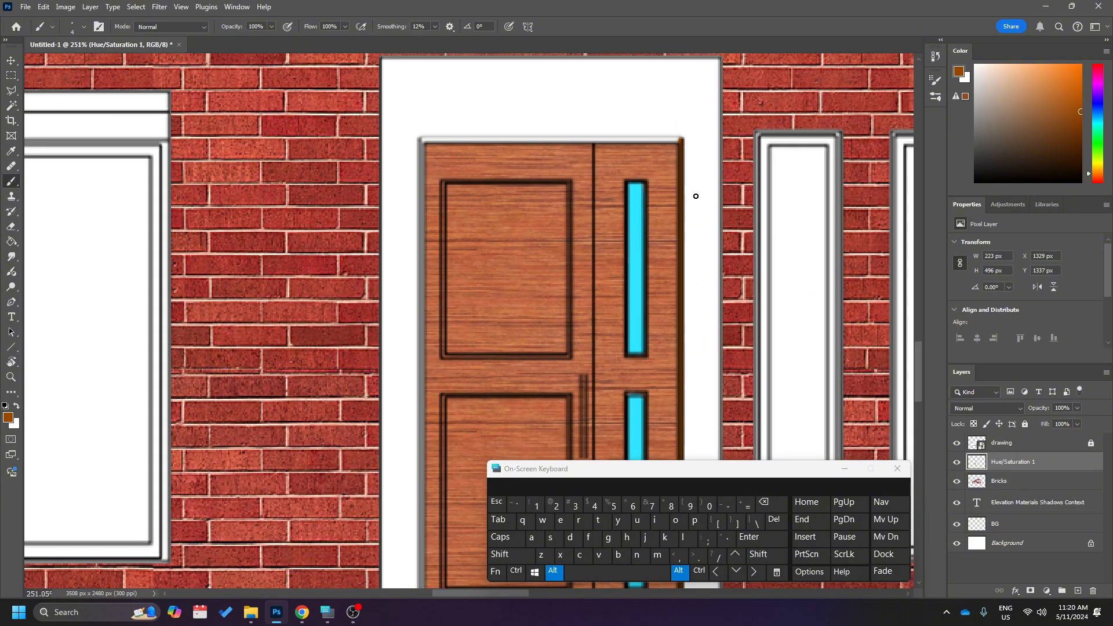
scroll(696, 196, down, 2)
scroll(684, 407, down, 1)
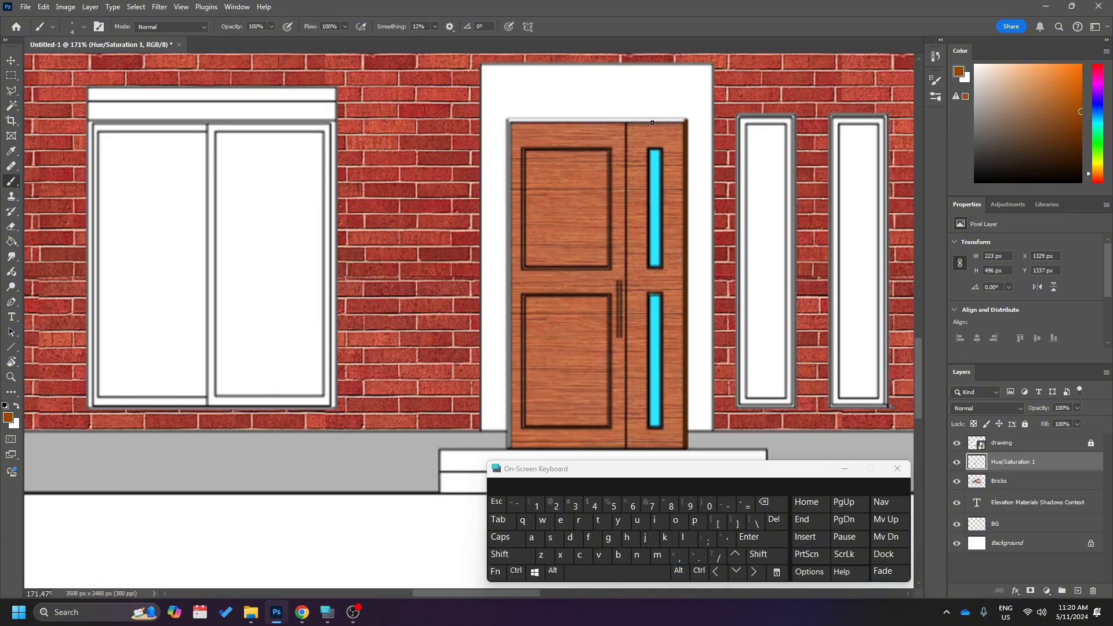
scroll(666, 105, up, 7)
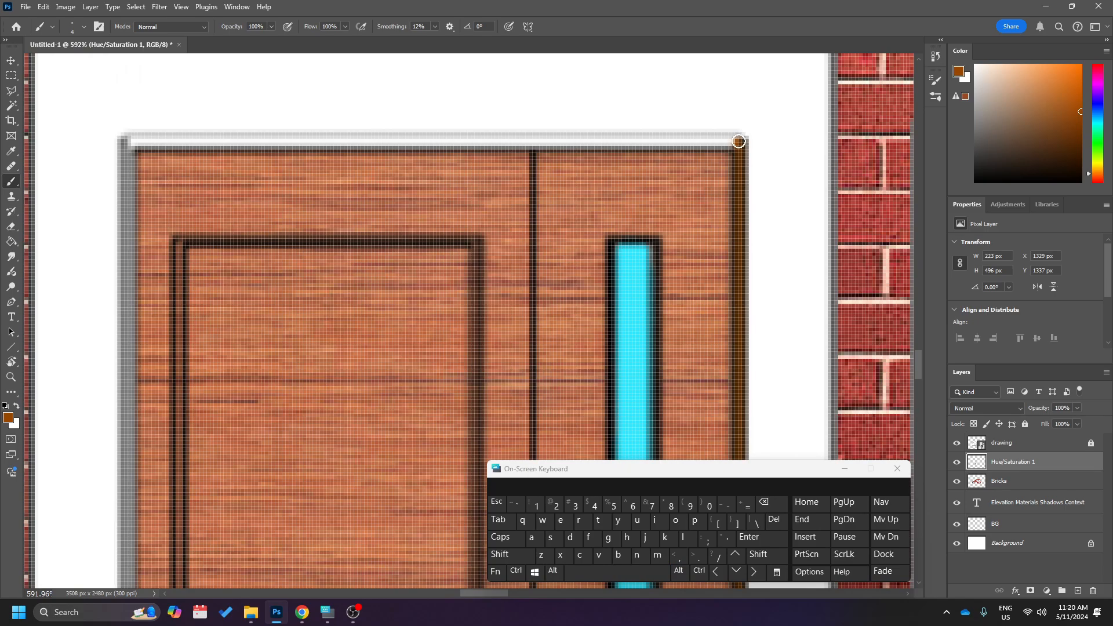
key(shift)
shift+click(129, 142)
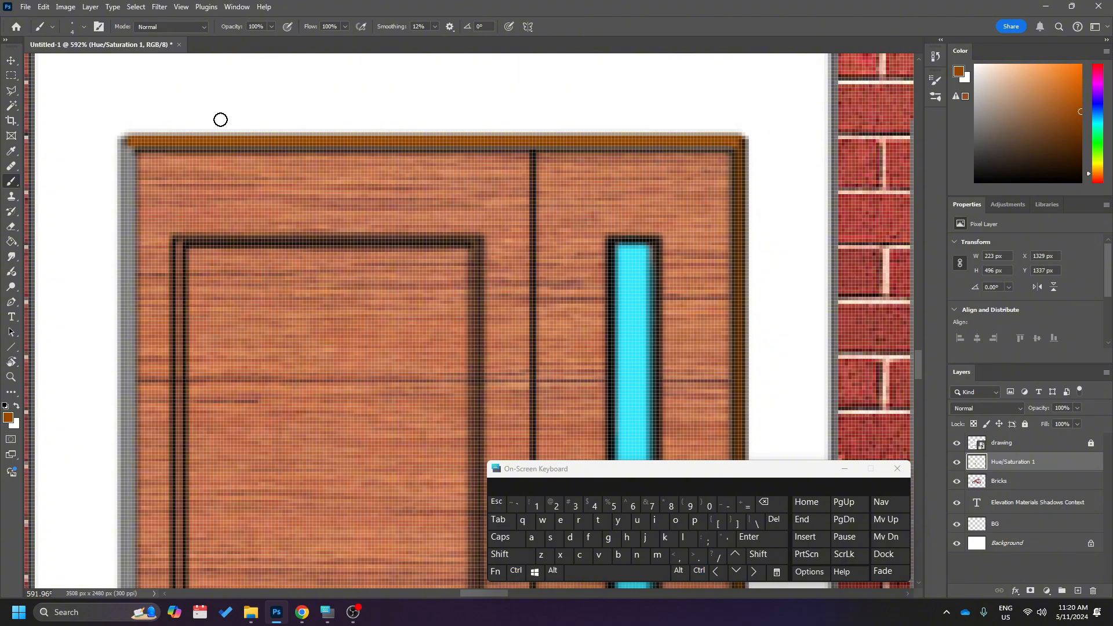
Paint the left jamb of the door frame brown with a straight stroke from the top corner to its bottom end.
ctrl+scroll(244, 214, down, 5)
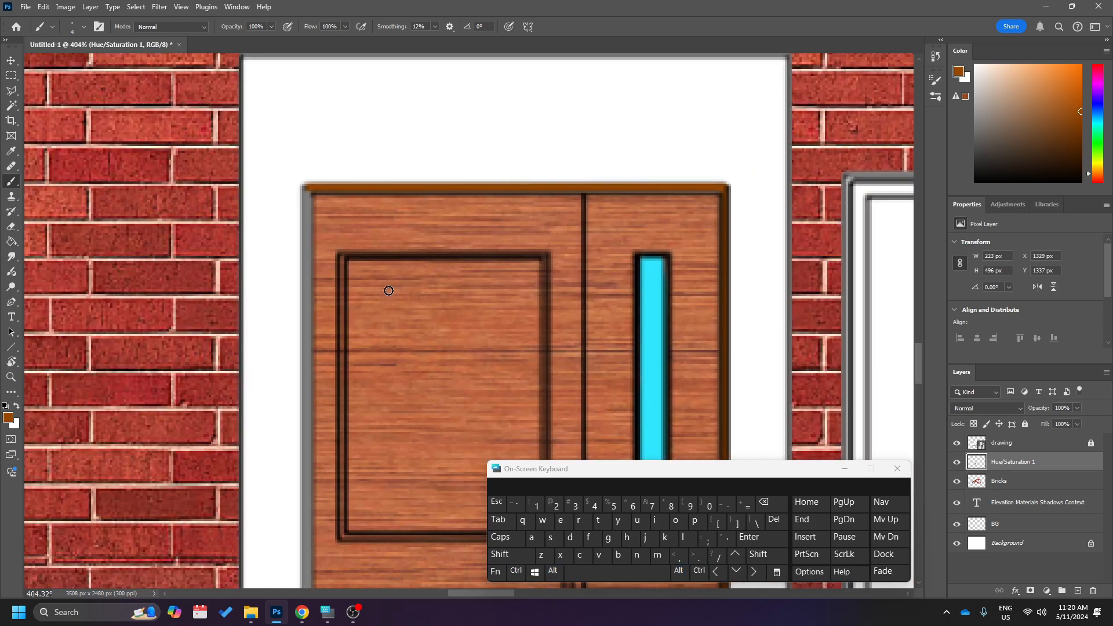
scroll(385, 302, down, 10)
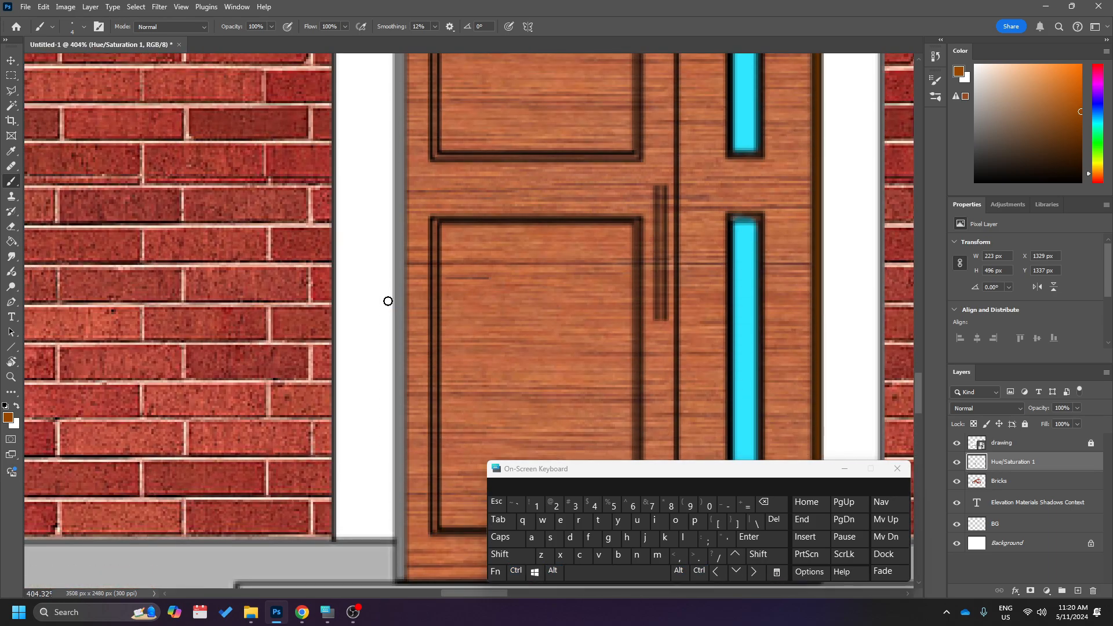
alt+scroll(388, 301, down, 3)
scroll(387, 301, up, 2)
alt+scroll(388, 301, down, 1)
scroll(387, 192, up, 1)
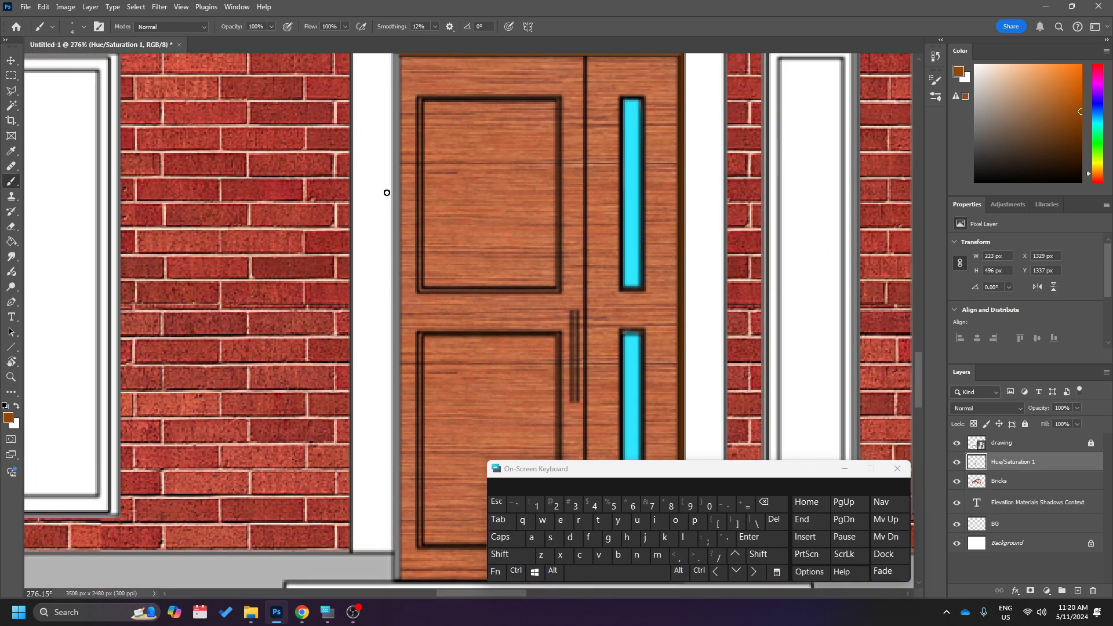
alt+scroll(389, 149, down, 1)
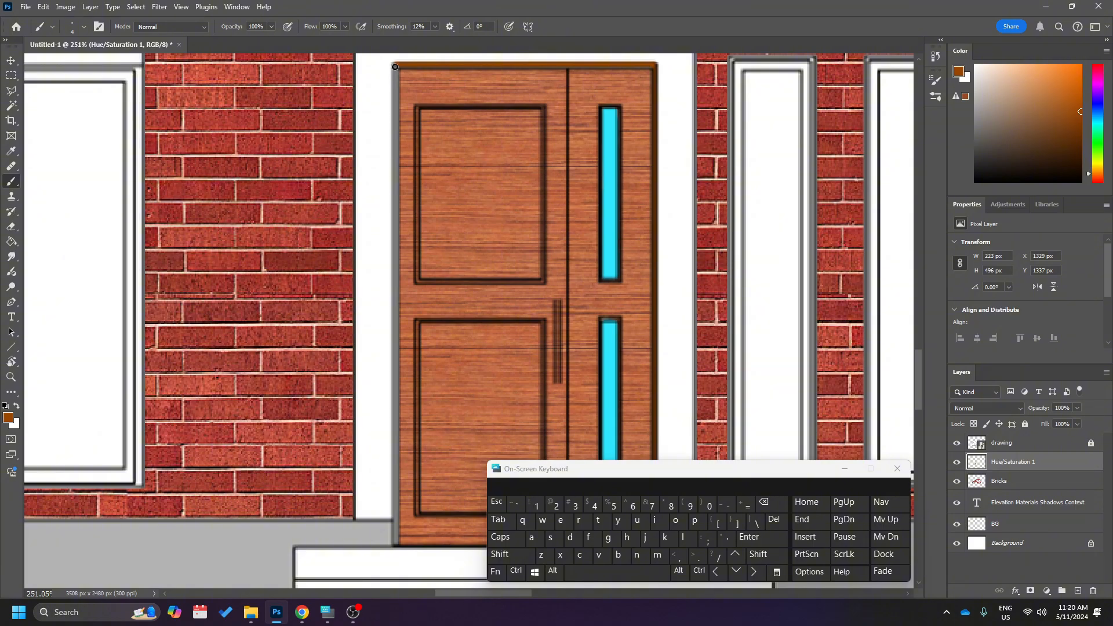
shift+click(395, 543)
Try moving the coloured door layer away from the door's outline, and undo the moves.
scroll(398, 340, down, 5)
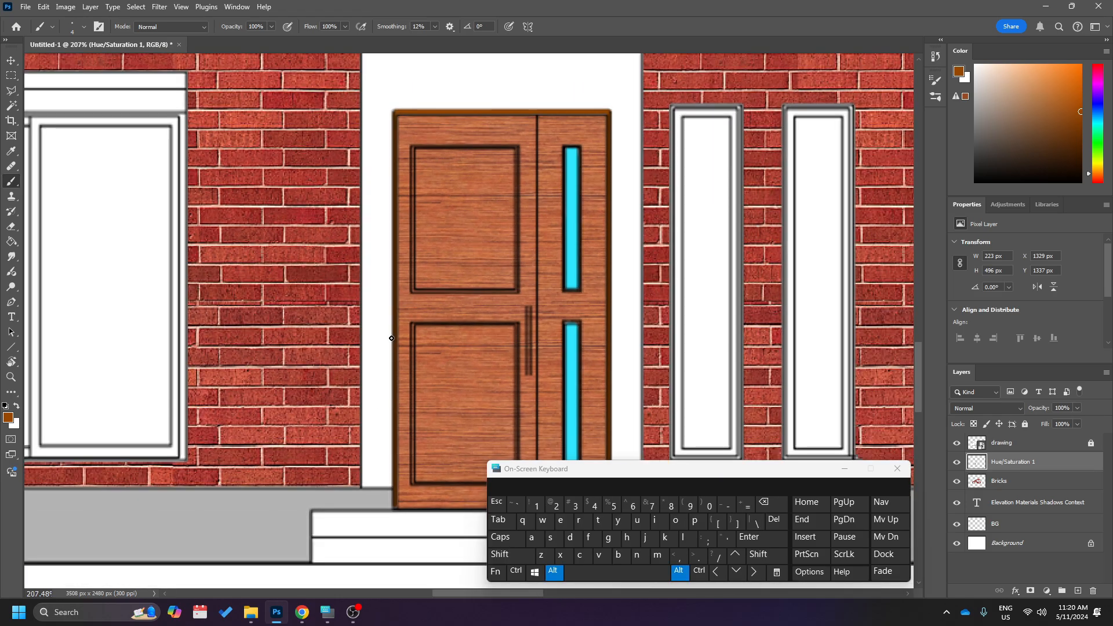
scroll(397, 339, down, 2)
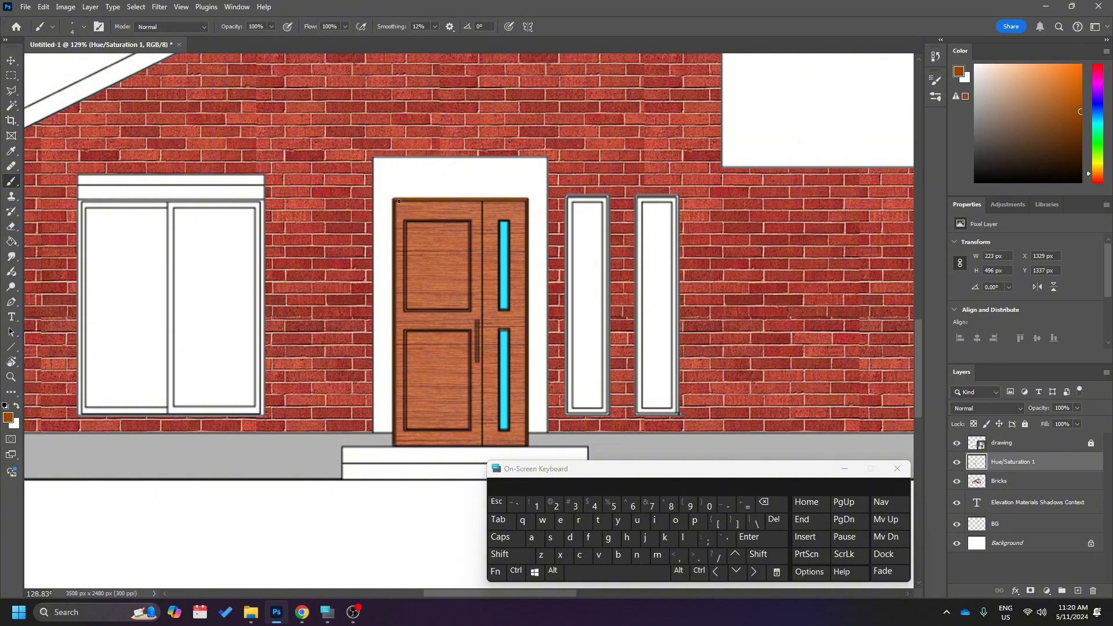
scroll(448, 343, down, 9)
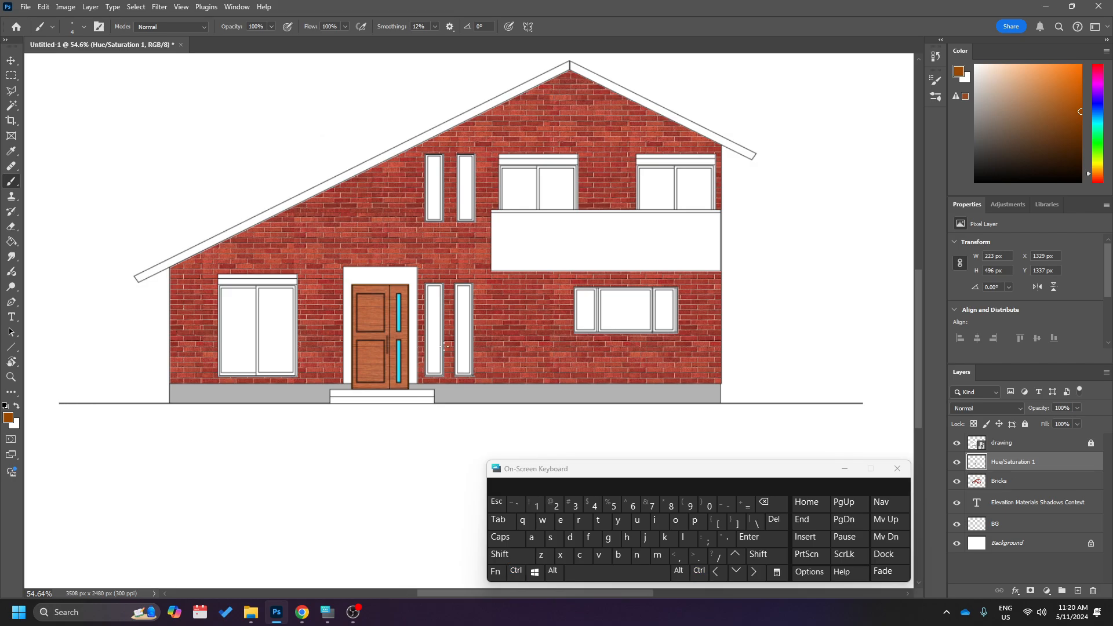
scroll(444, 346, up, 5)
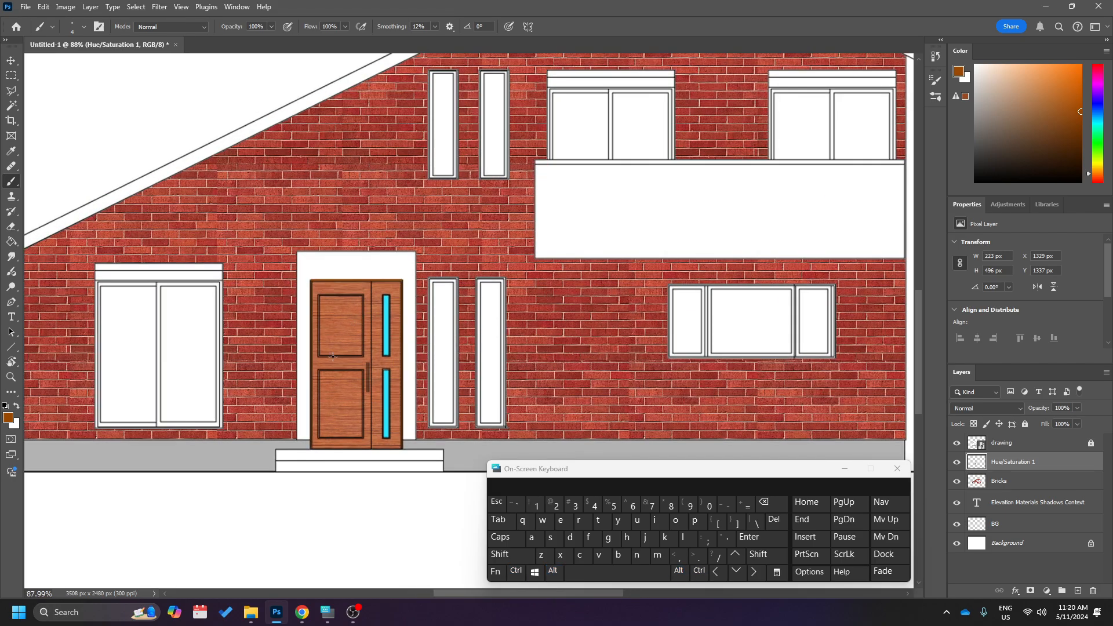
scroll(332, 356, up, 4)
scroll(380, 371, down, 2)
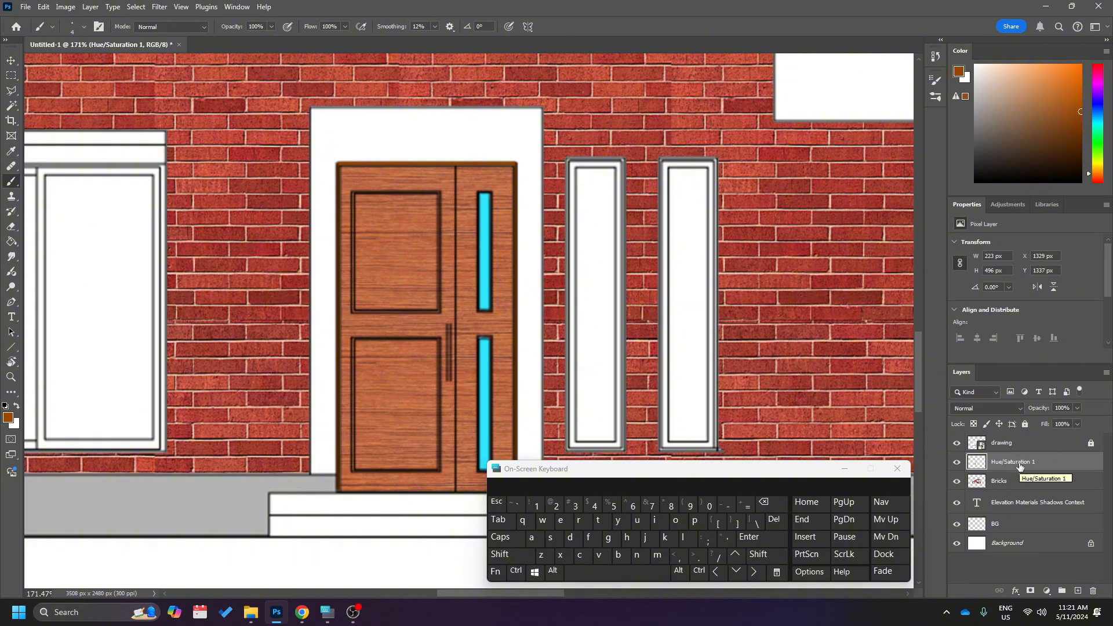
key(v)
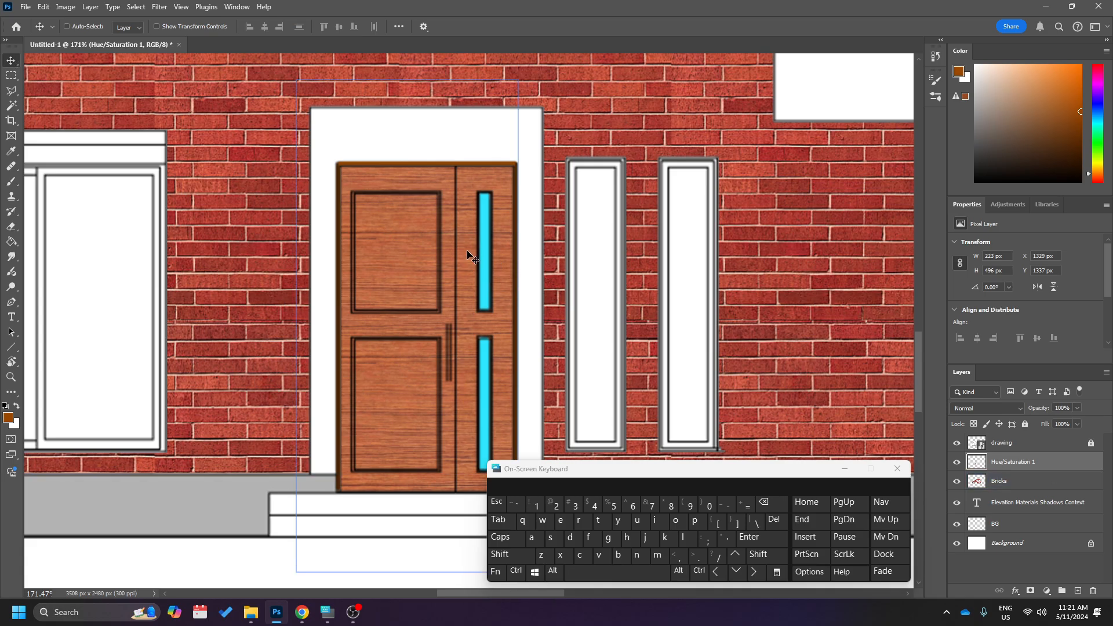
mouse_move(467, 254)
mouse_down()
mouse_move(398, 223)
mouse_move(280, 257)
mouse_move(429, 187)
mouse_move(527, 190)
mouse_move(468, 232)
mouse_up()
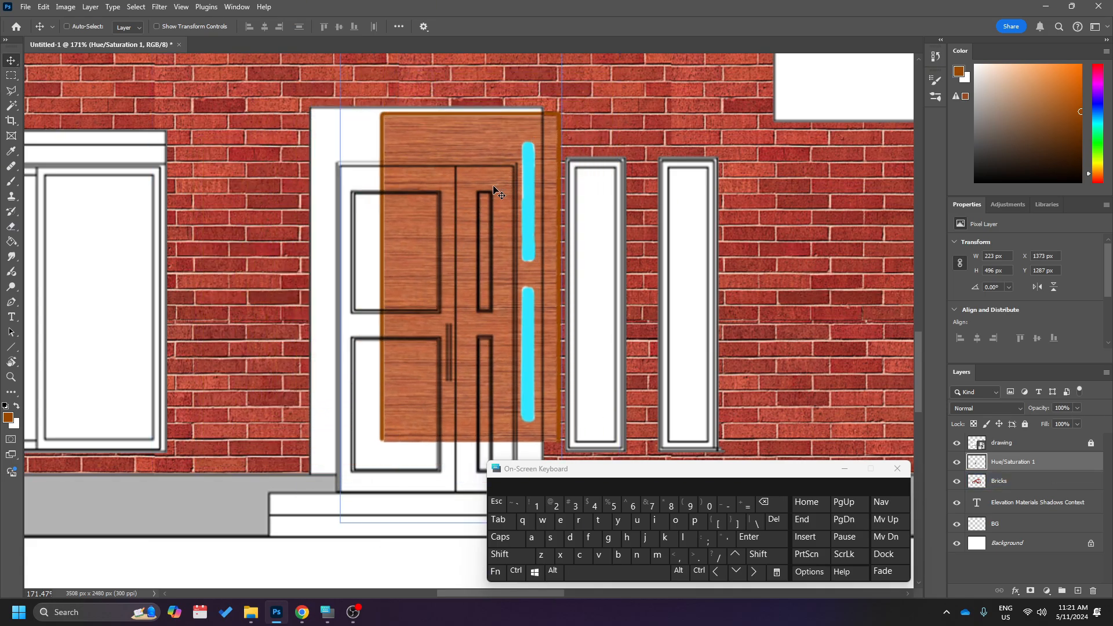
drag(494, 187, 441, 200)
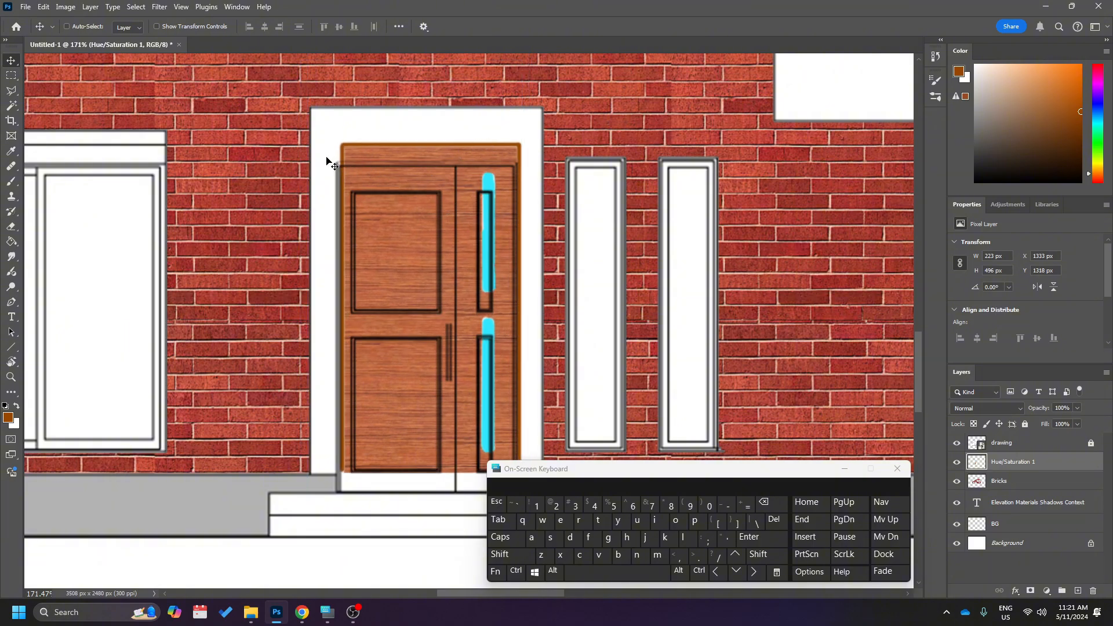
drag(360, 248, 451, 293)
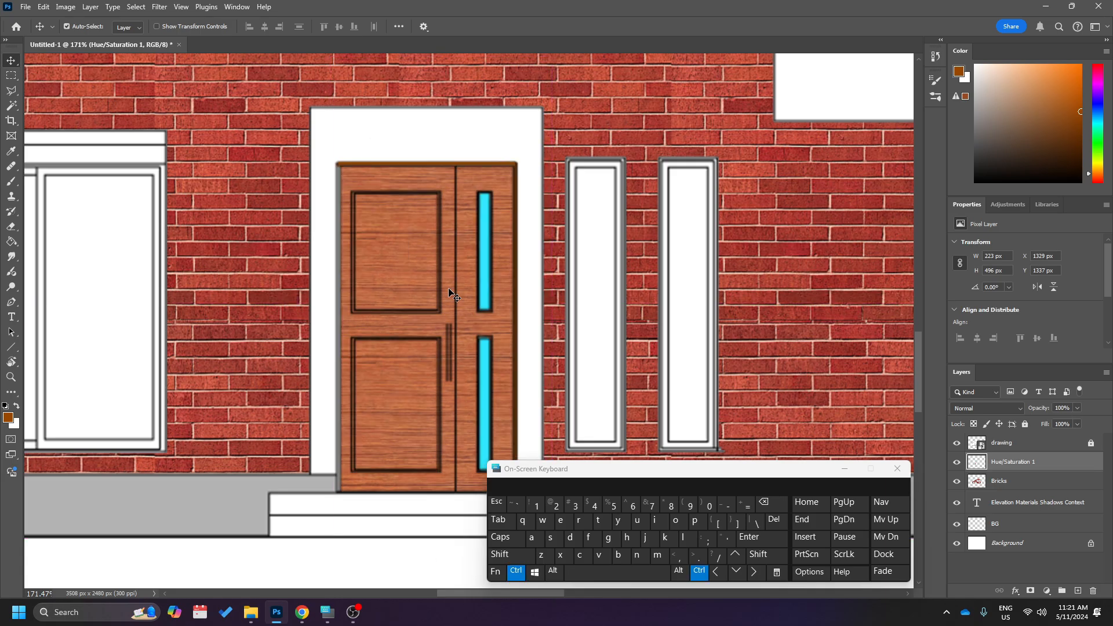
Examine the unfilled windows across the elevation, ending with the two narrow ones beside the front door.
scroll(449, 289, down, 2)
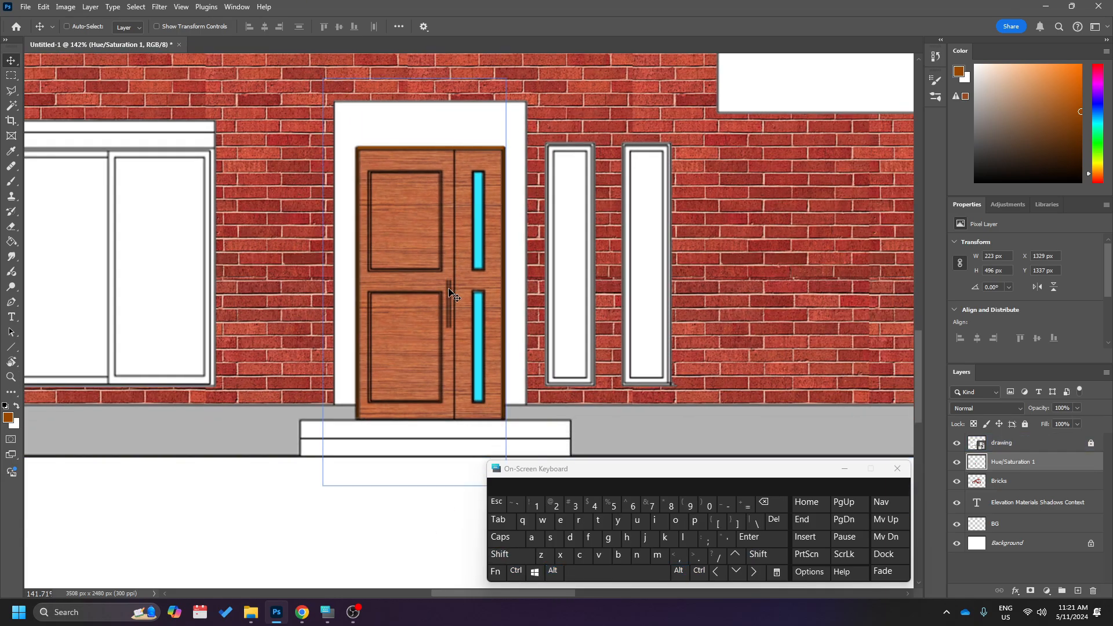
scroll(449, 292, down, 3)
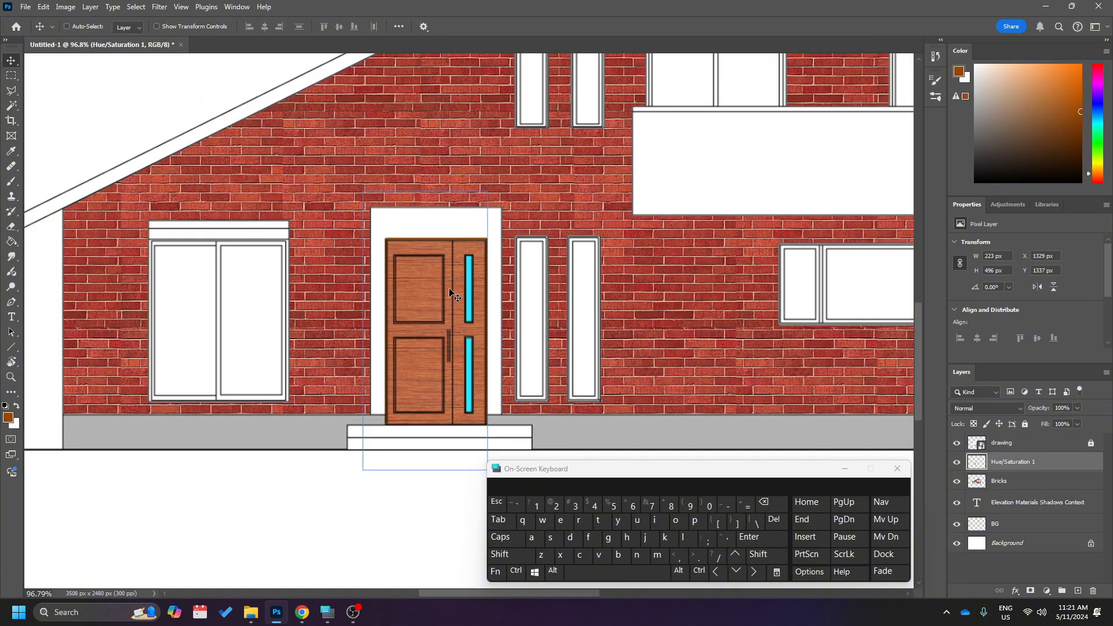
scroll(449, 290, right, 3)
scroll(449, 290, down, 1)
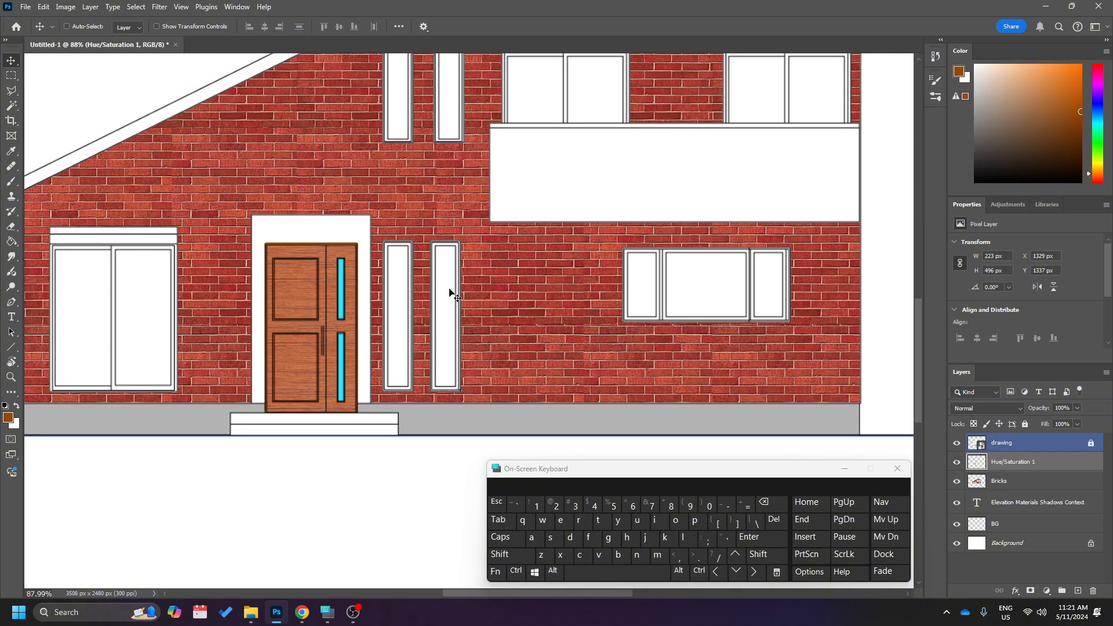
scroll(449, 290, up, 1)
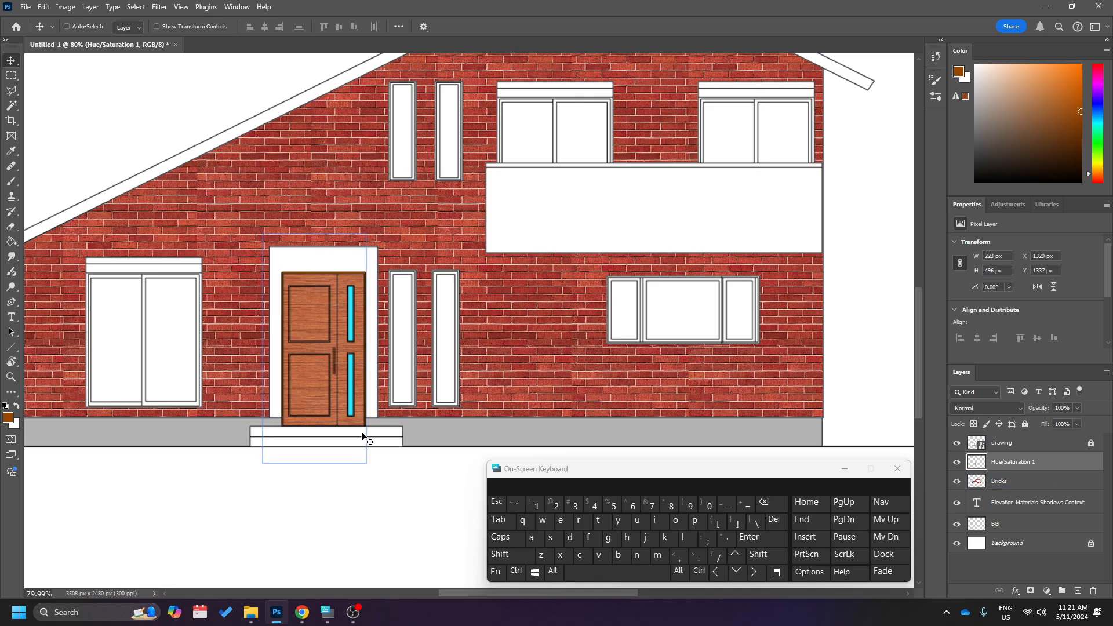
scroll(376, 413, up, 2)
scroll(377, 413, up, 6)
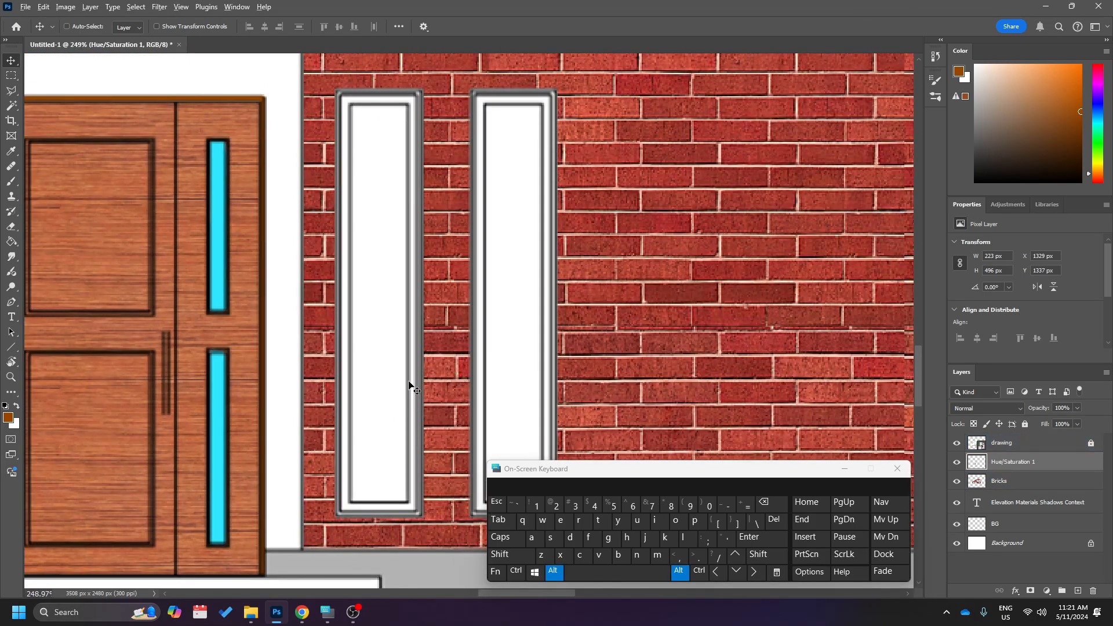
Switch to Chrome and replace the wood texture image search with one for "window texture".
click(302, 612)
triple_click(173, 79)
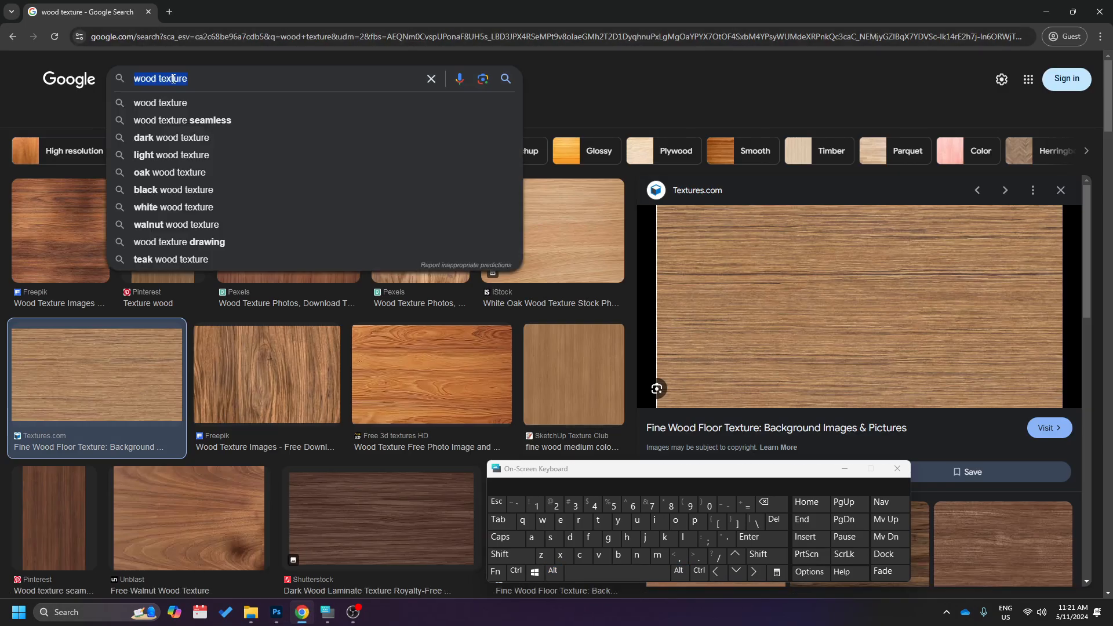
text(wix)
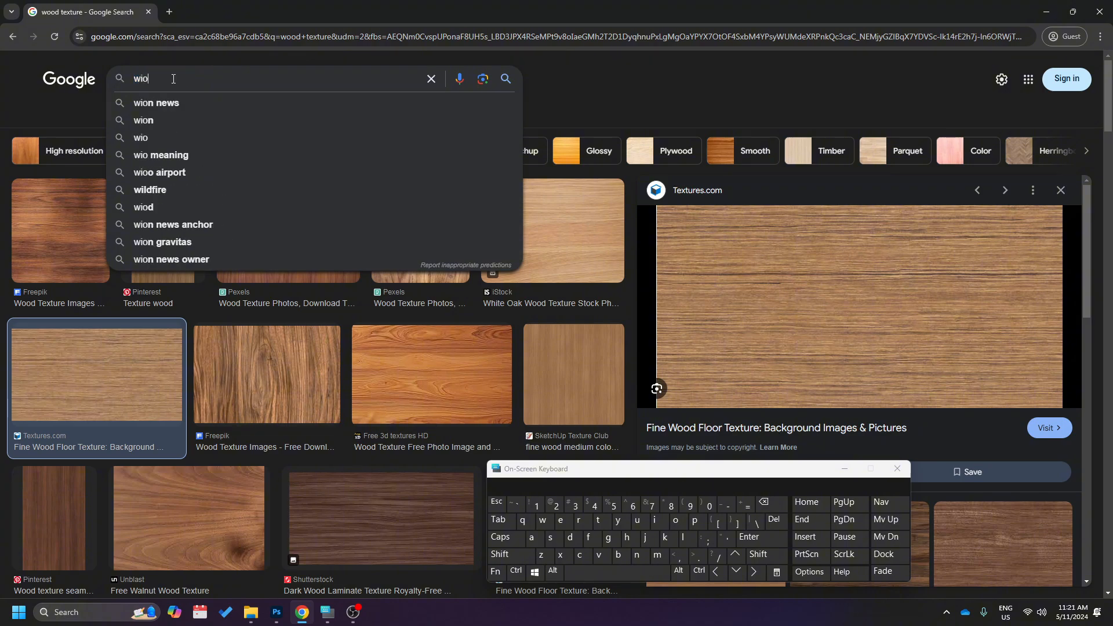
key(BackSpace)
text(ndow te)
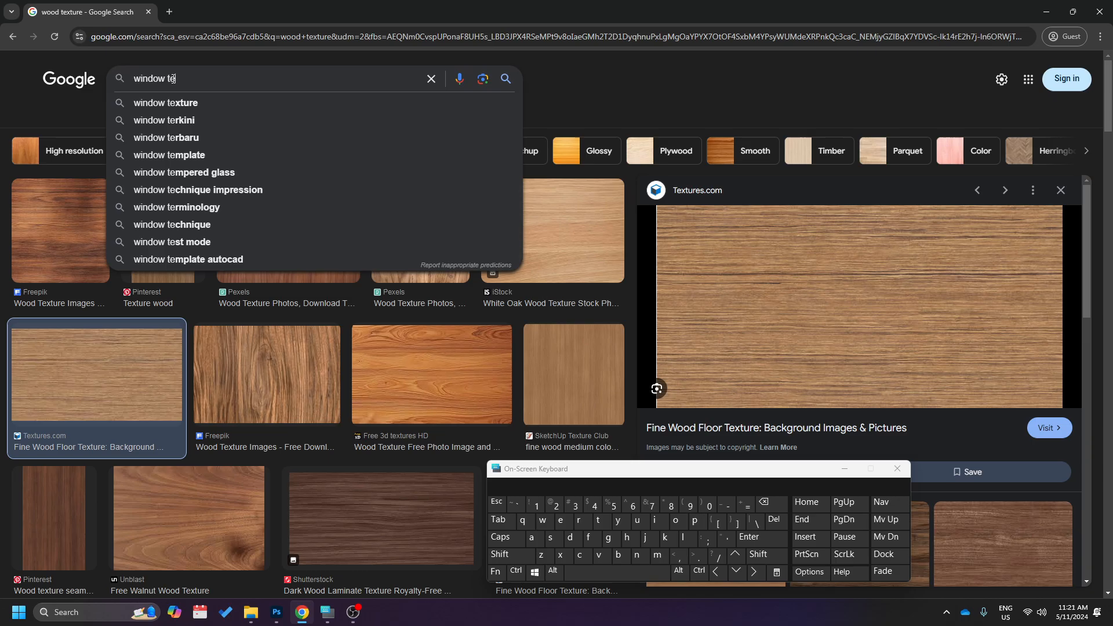
key(Down)
key(Return)
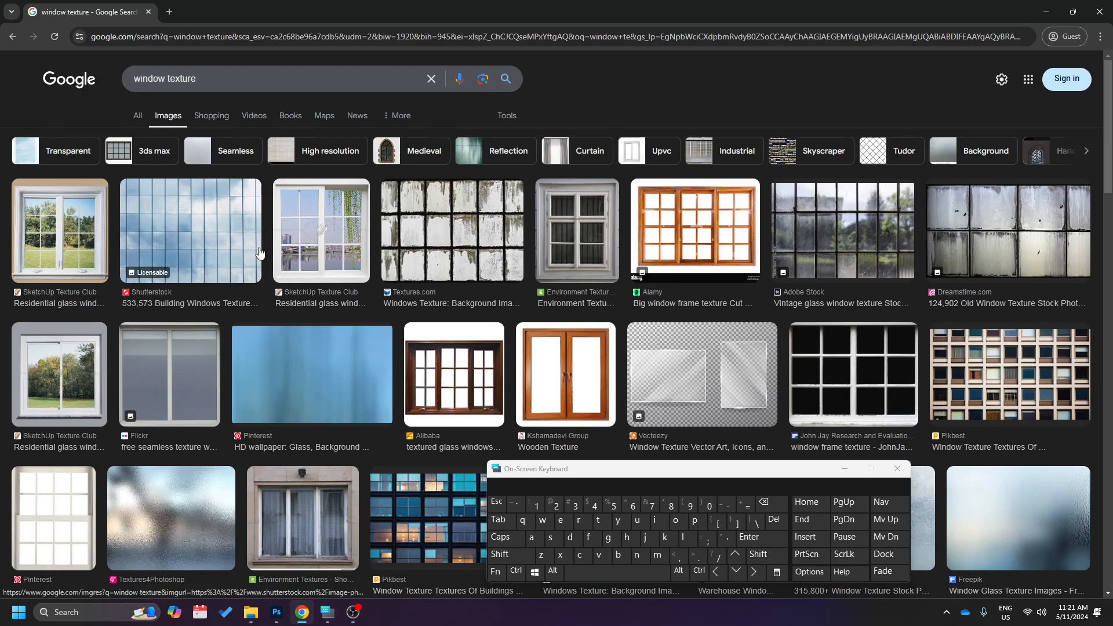
Browse on to the related "glass facade texture" images and copy the Freerange Stock picture of a glass building facade with linear balconies.
scroll(366, 392, down, 4)
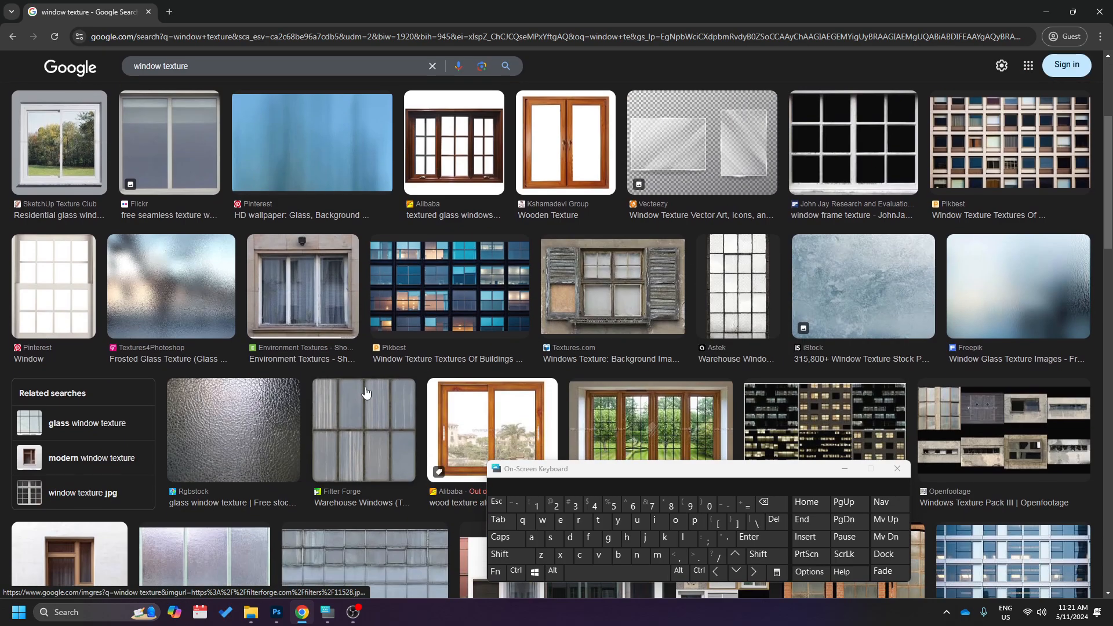
scroll(366, 392, down, 3)
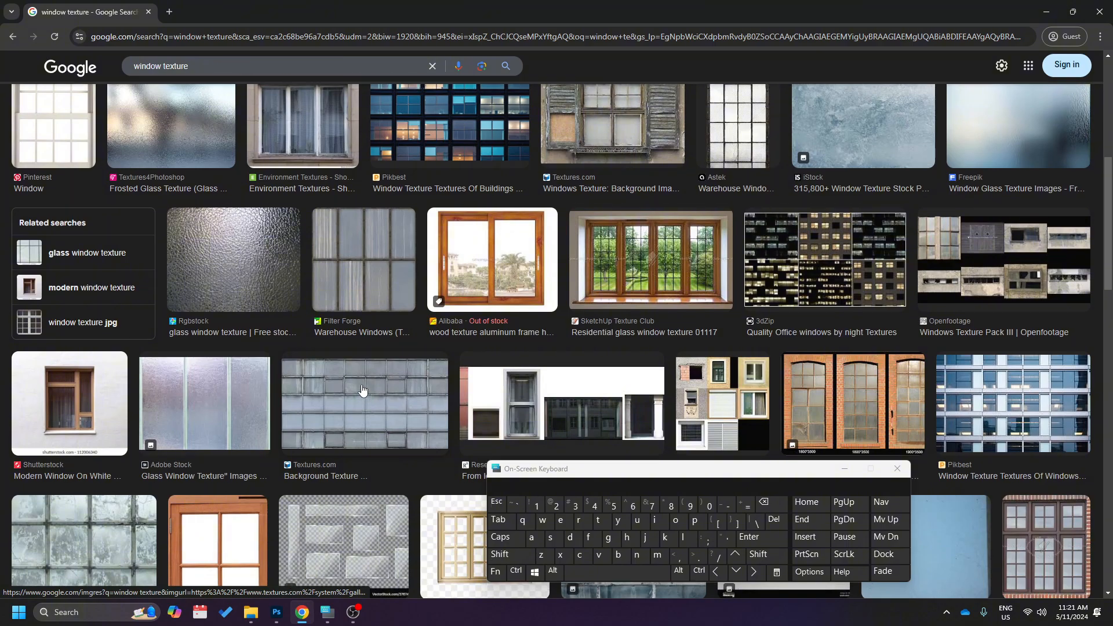
scroll(364, 389, up, 4)
scroll(361, 388, down, 5)
scroll(362, 389, down, 5)
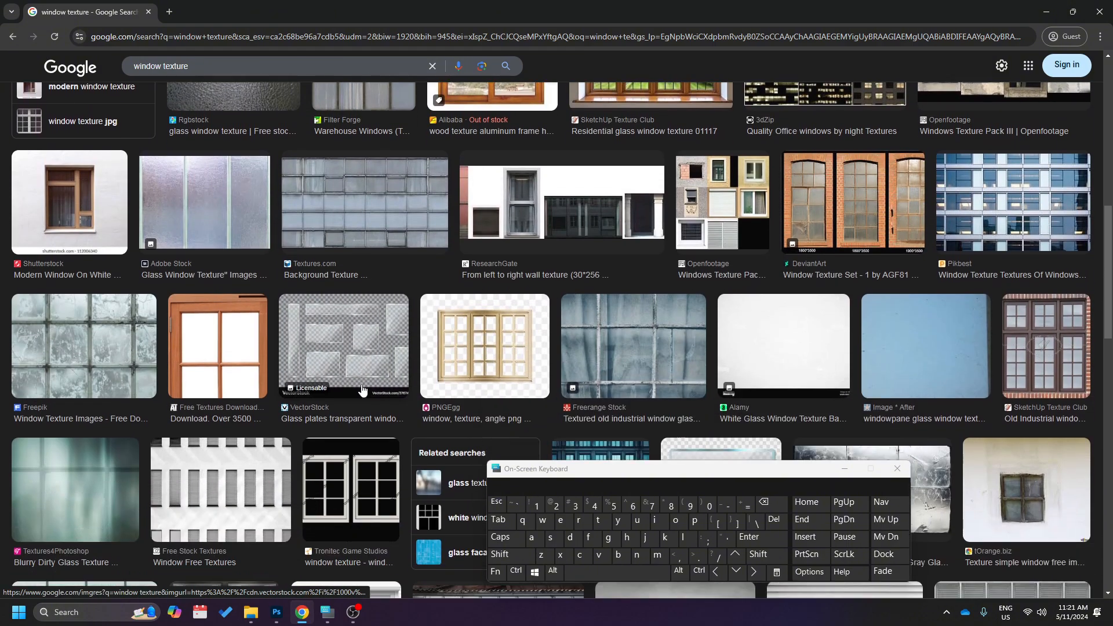
scroll(363, 391, down, 2)
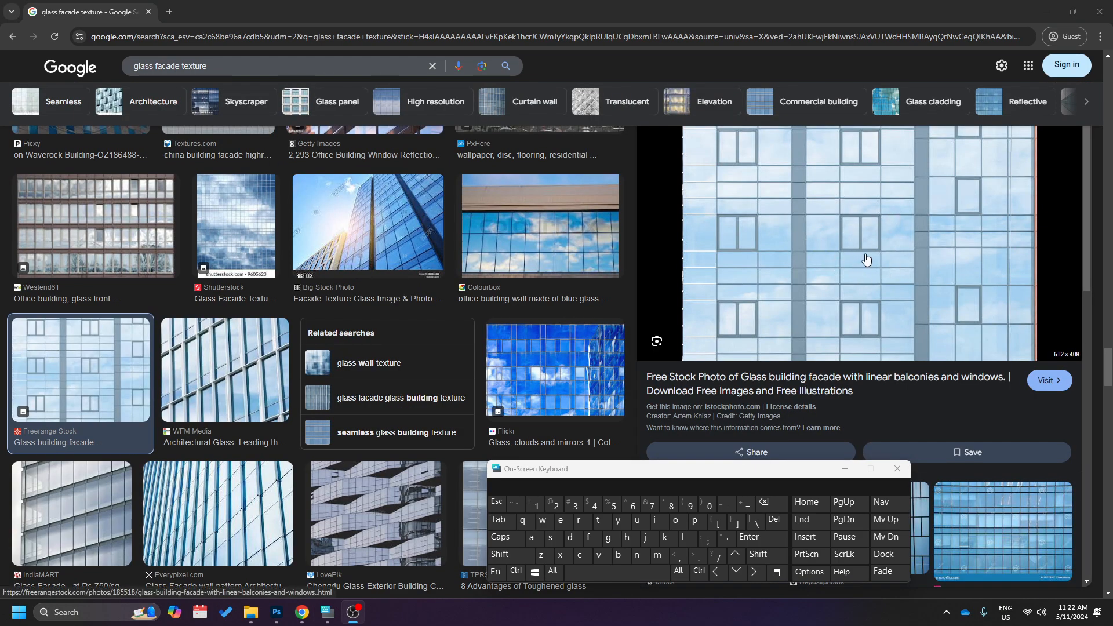
right_click(830, 254)
click(935, 347)
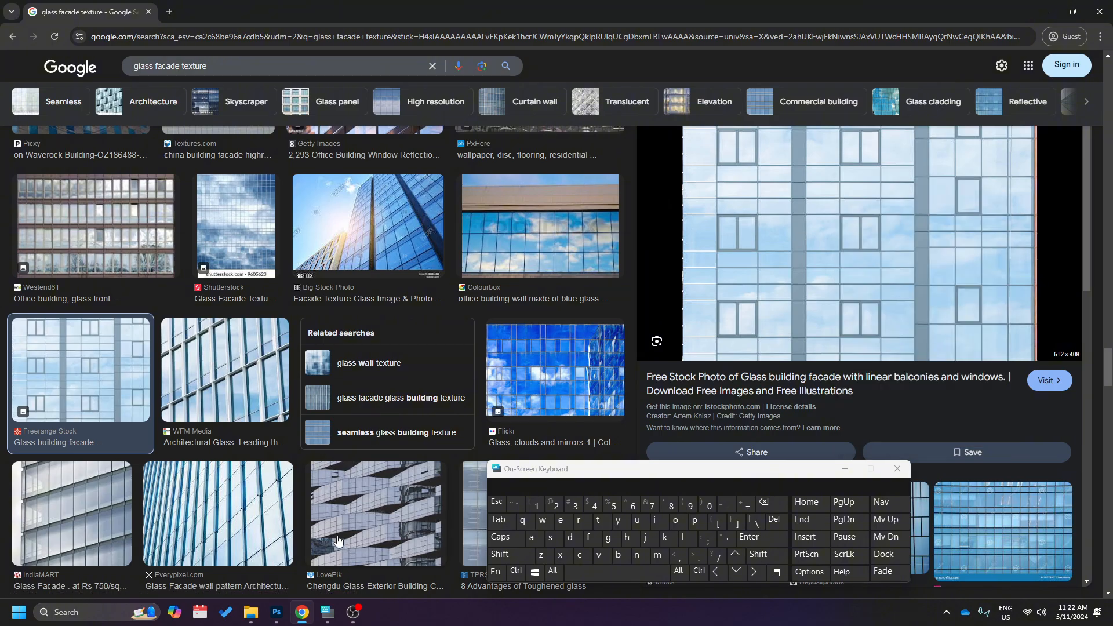
Switch back to Photoshop and add a new layer named "glass" directly above the Hue/Saturation 1 layer.
click(276, 612)
scroll(638, 376, down, 3)
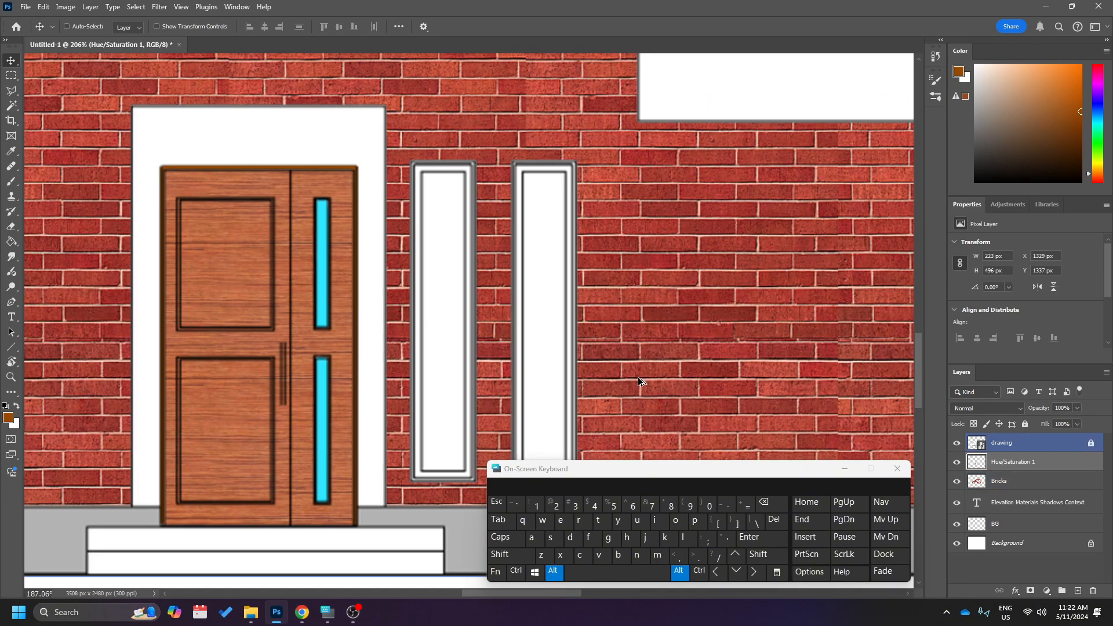
click(1078, 590)
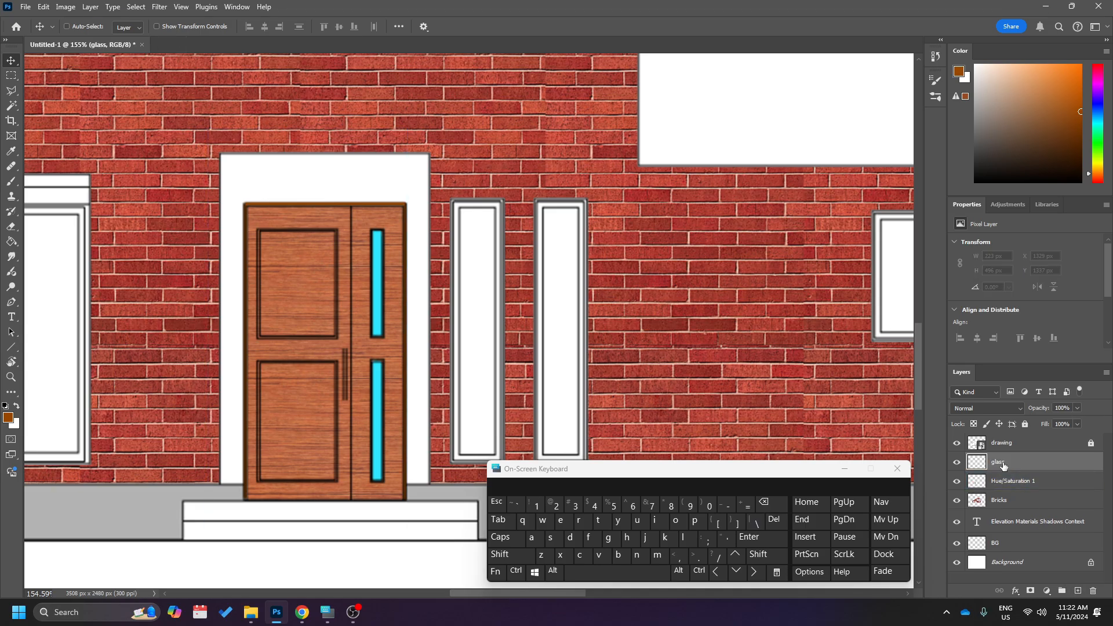
Paste the copied glass facade image into the glass layer and move it off the door towards the balcony.
key(ctrl+v)
scroll(645, 307, down, 5)
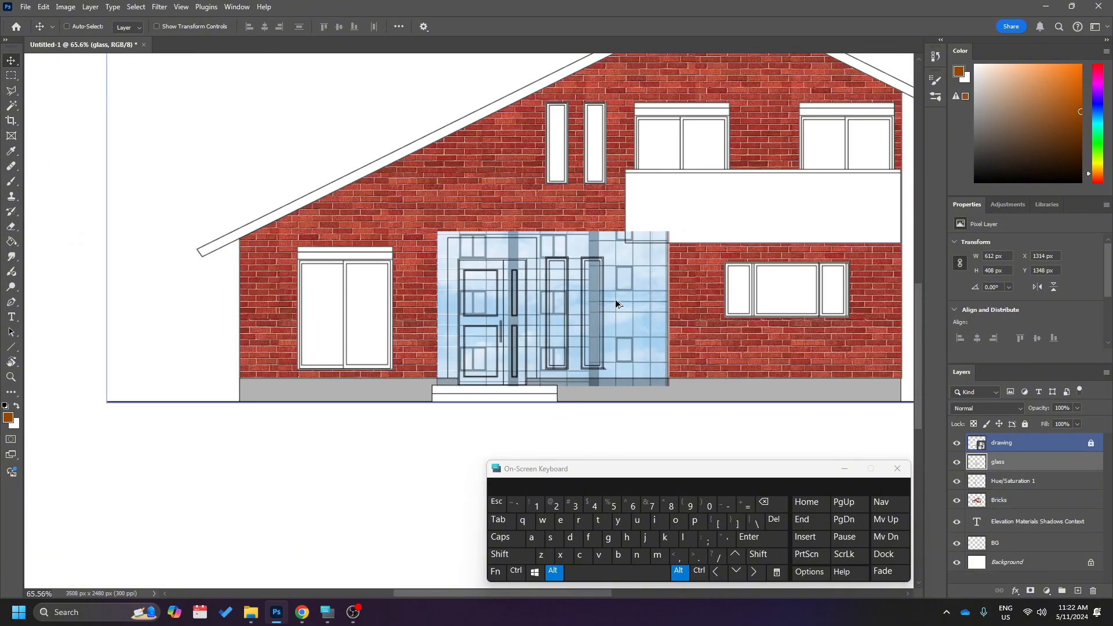
drag(609, 319, 716, 259)
scroll(769, 239, right, 6)
Identify the Hue/Saturation 1 layer by toggling its visibility, and rename it "door".
click(1015, 483)
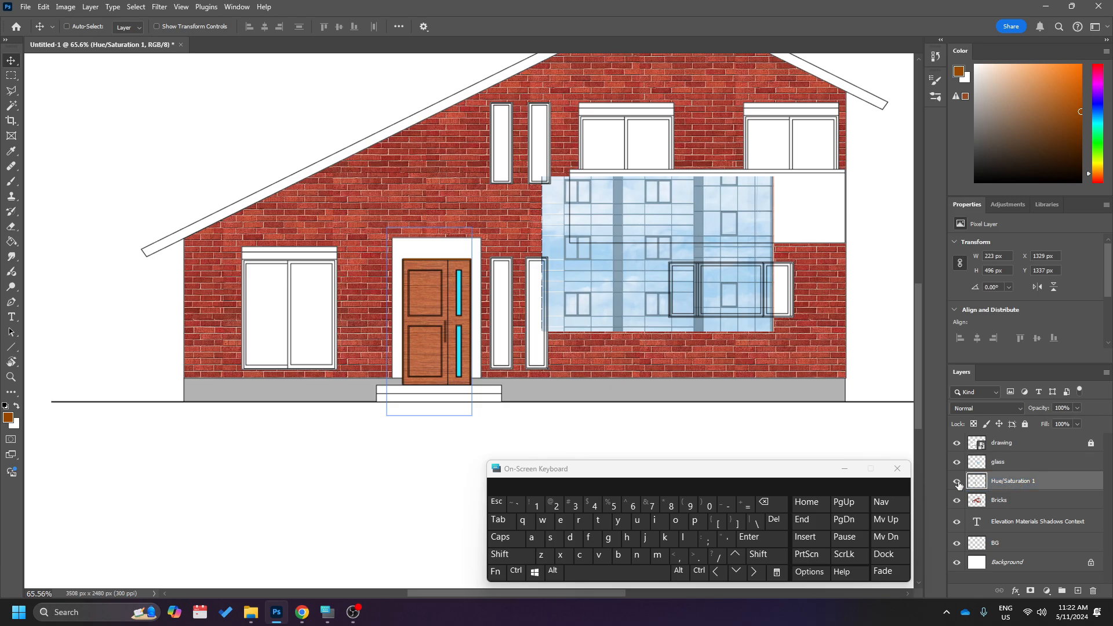
click(957, 482)
click(957, 481)
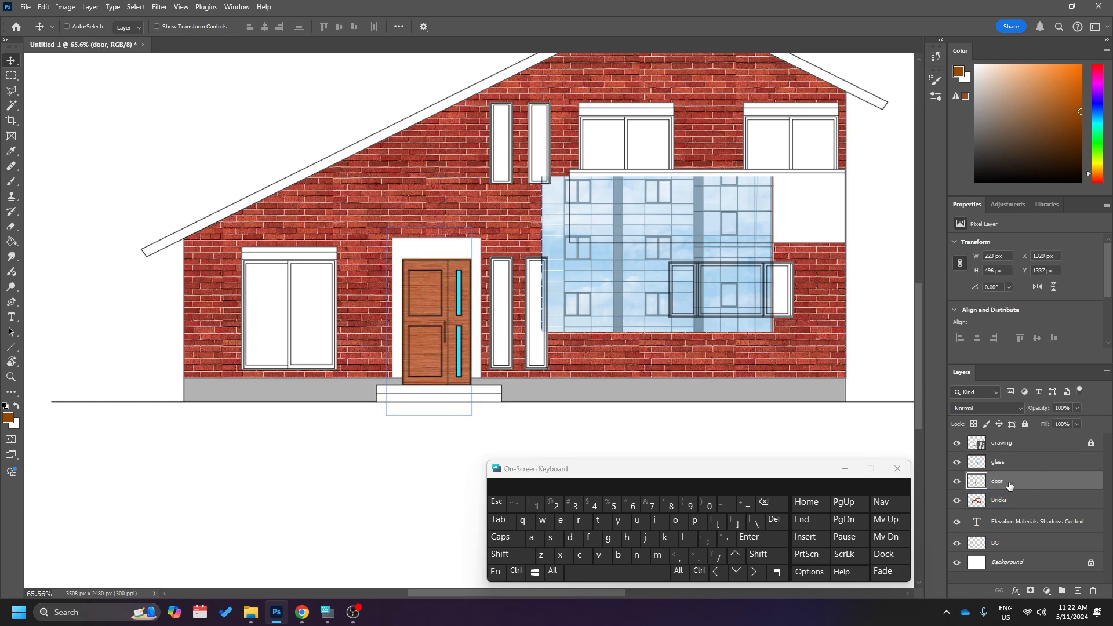
Move the glass layer's facade image to the upper left of the house, over the lower end of the roof slope.
click(1014, 470)
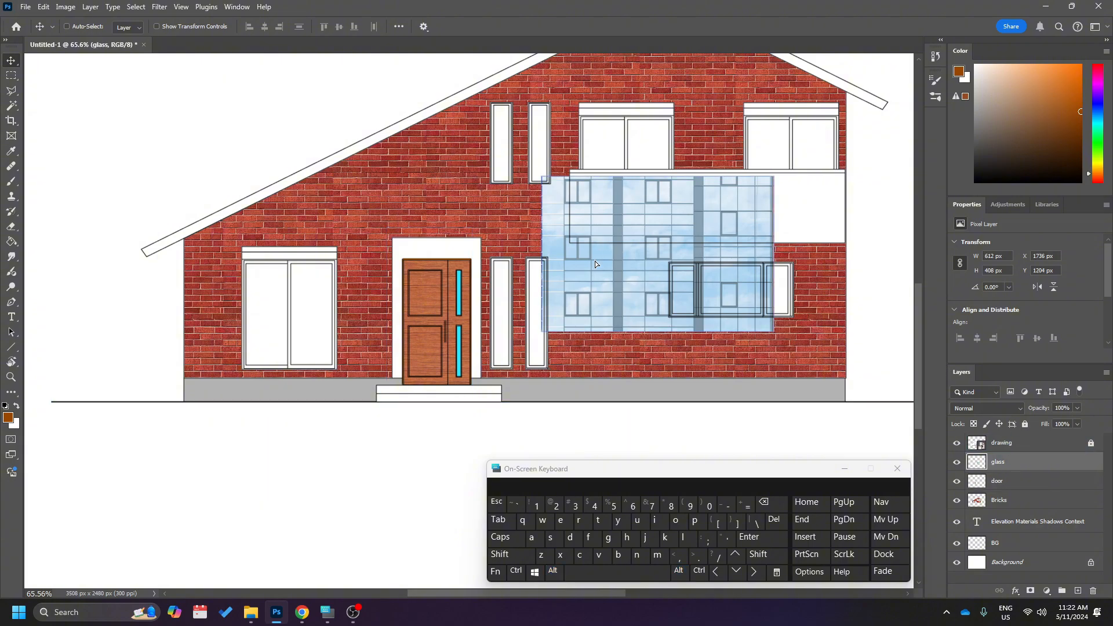
drag(595, 261, 183, 150)
scroll(214, 169, up, 3)
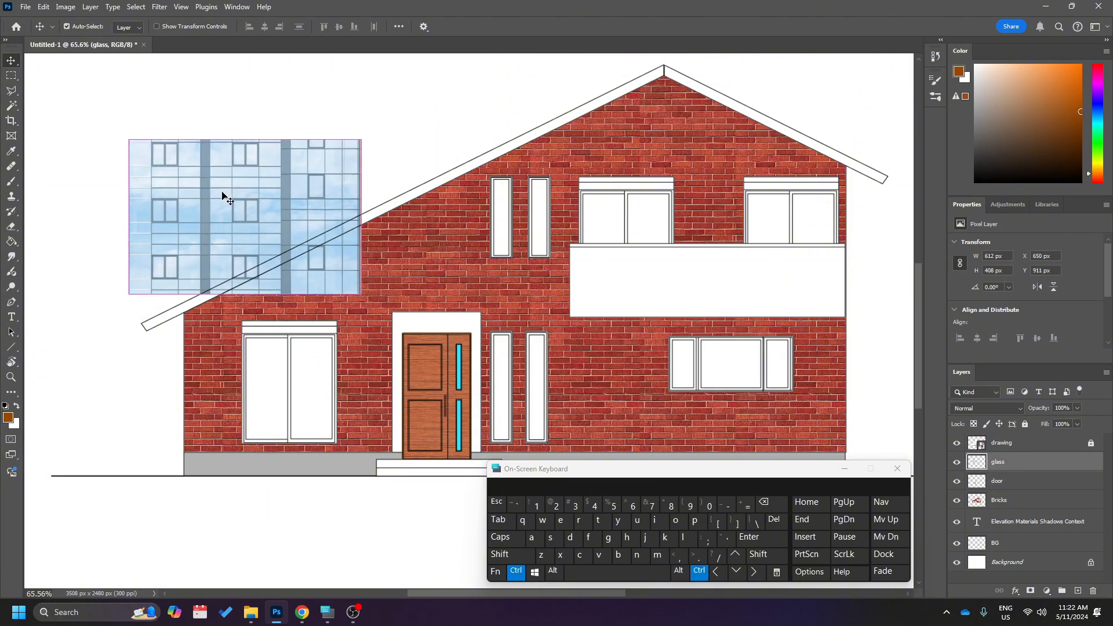
Enlarge the glass facade image proportionally to about 1343 × 895 px so it covers the left part of the house.
key(ctrl+t)
drag(360, 294, 570, 433)
drag(283, 230, 292, 222)
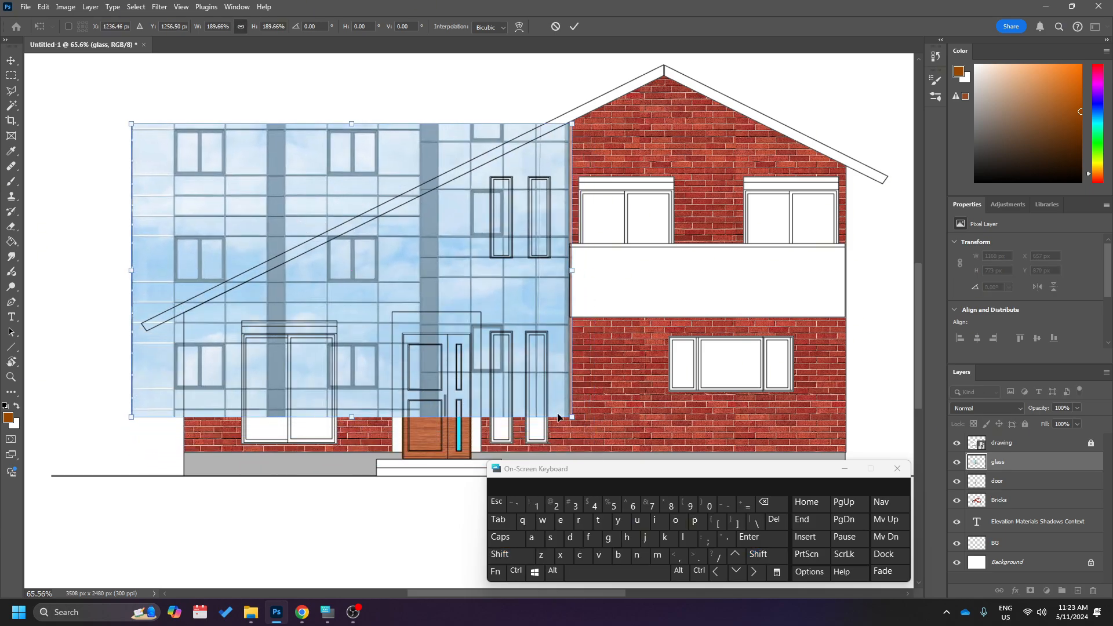
drag(572, 418, 635, 467)
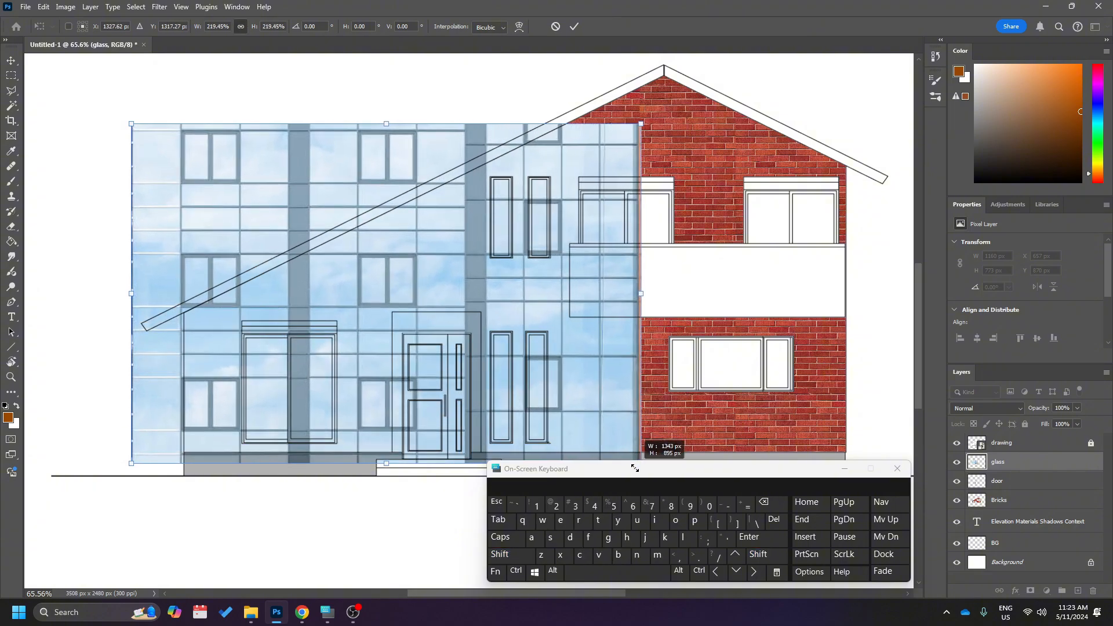
key(Return)
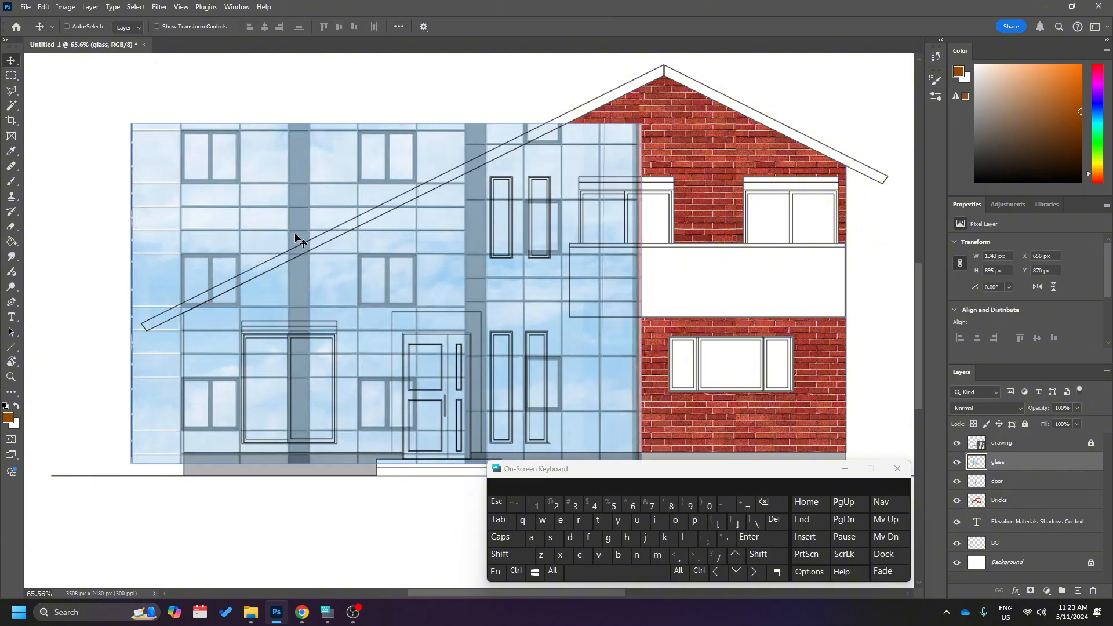
Make a rectangular selection of about 58 × 113 px inside the left pane of a facade window in the glass image.
alt+scroll(295, 233, up, 2)
alt+scroll(284, 293, up, 6)
scroll(284, 293, up, 9)
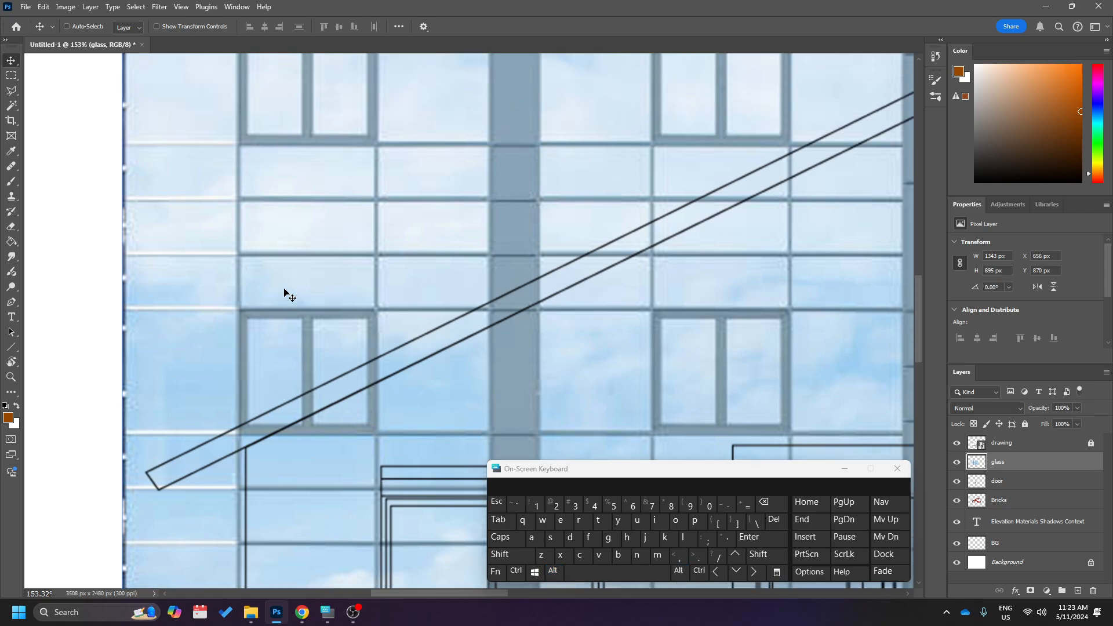
scroll(284, 293, down, 6)
alt+scroll(288, 293, up, 7)
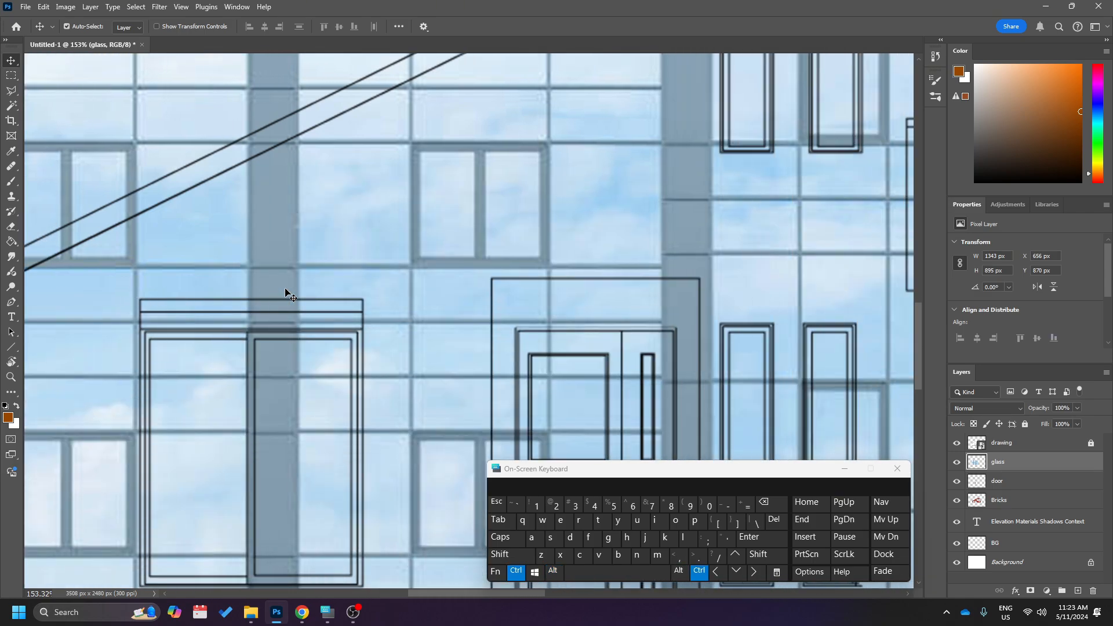
alt+scroll(363, 179, up, 1)
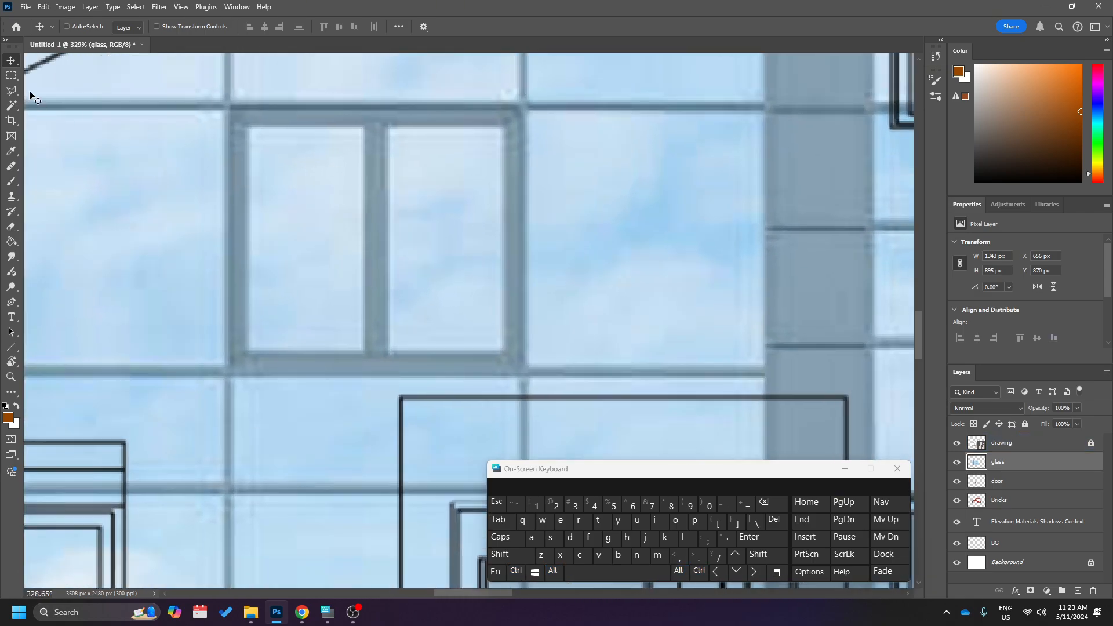
click(11, 76)
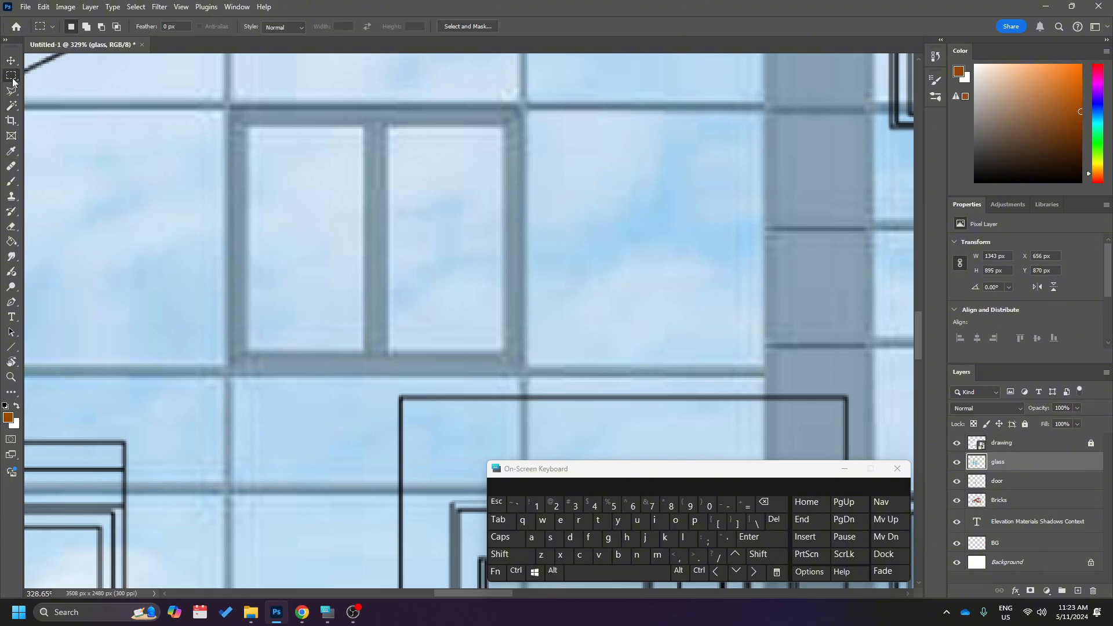
drag(251, 131, 360, 345)
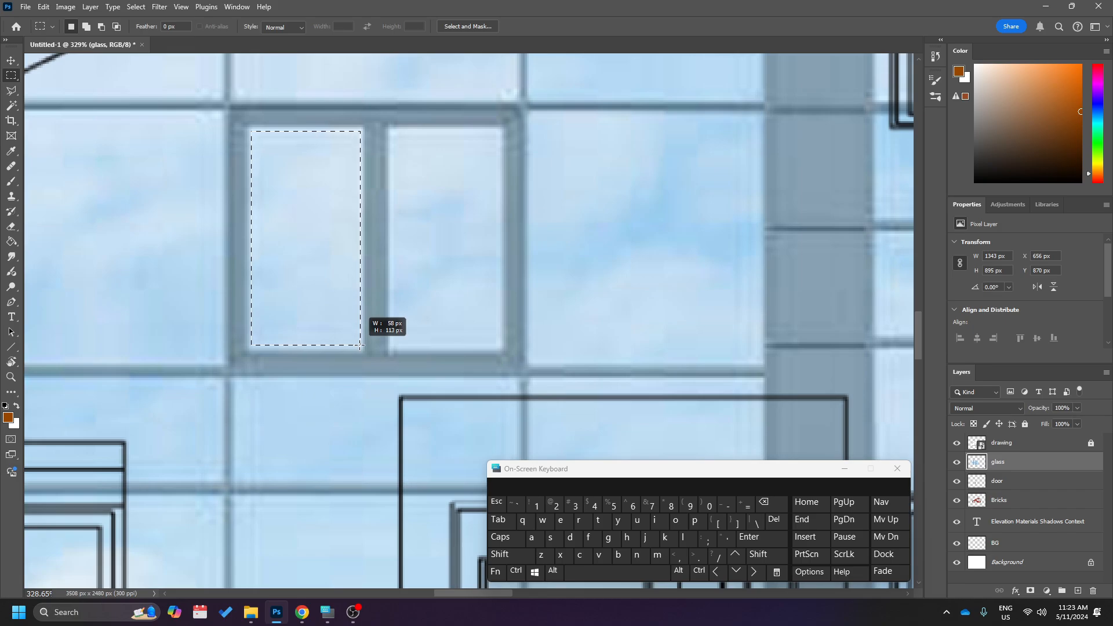
Invert the selection and delete the rest of the glass image, keeping only the selected pane, and deselect.
scroll(376, 237, down, 1)
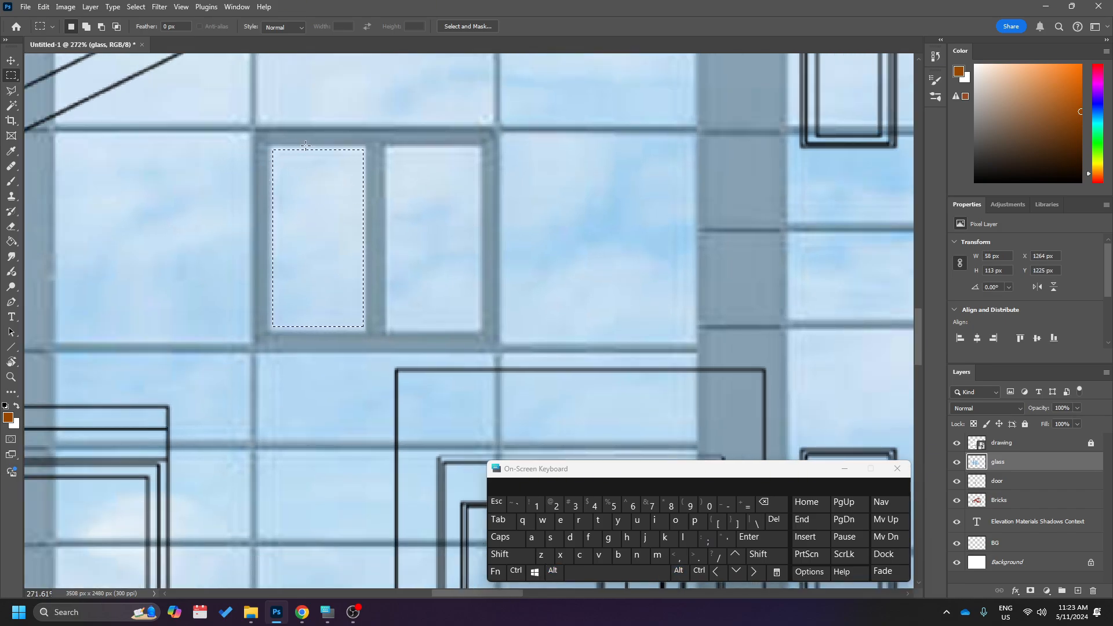
scroll(268, 310, up, 1)
scroll(268, 309, down, 2)
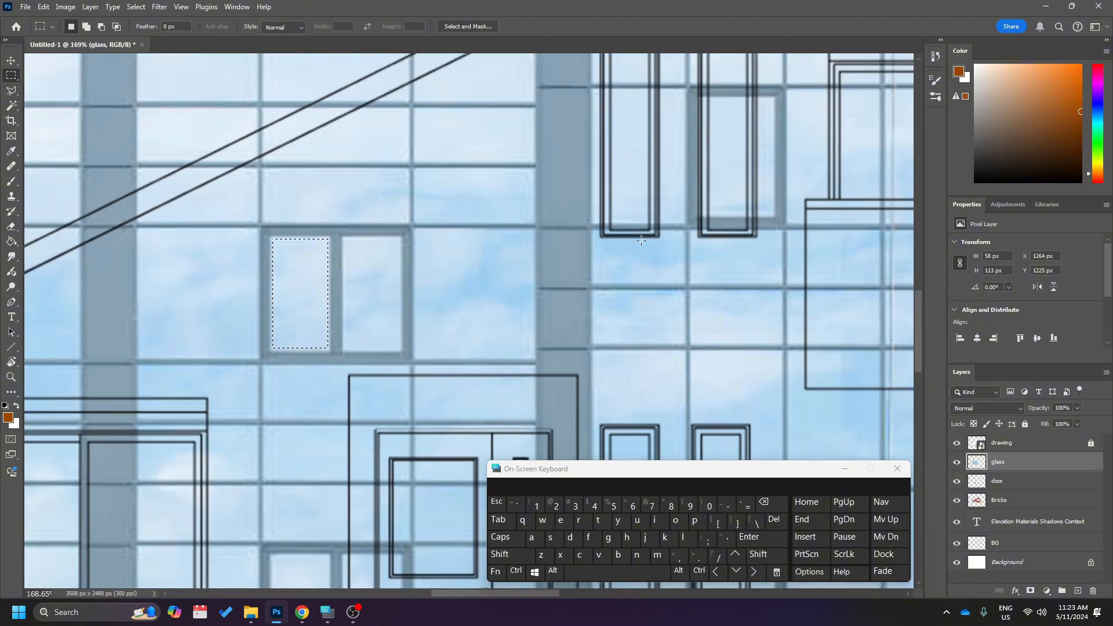
scroll(290, 279, up, 3)
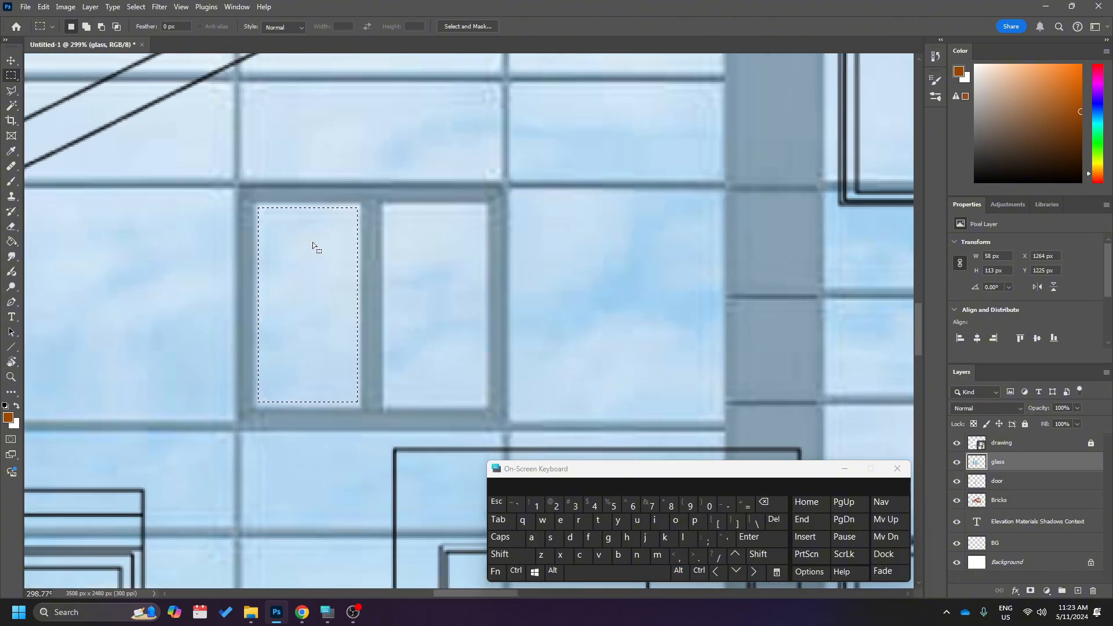
right_click(313, 242)
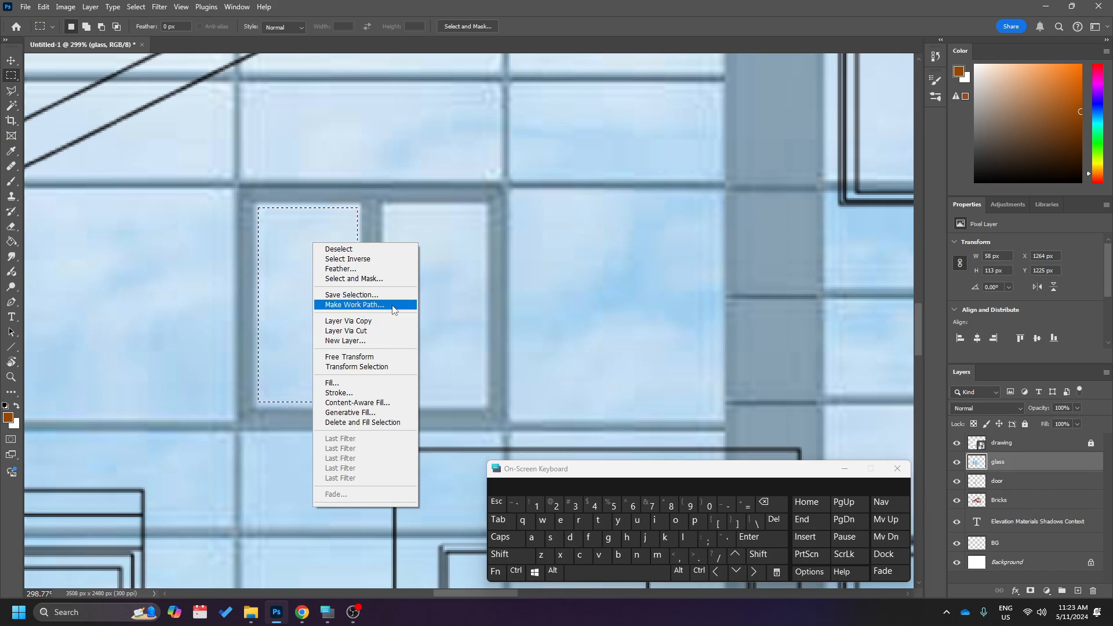
click(348, 259)
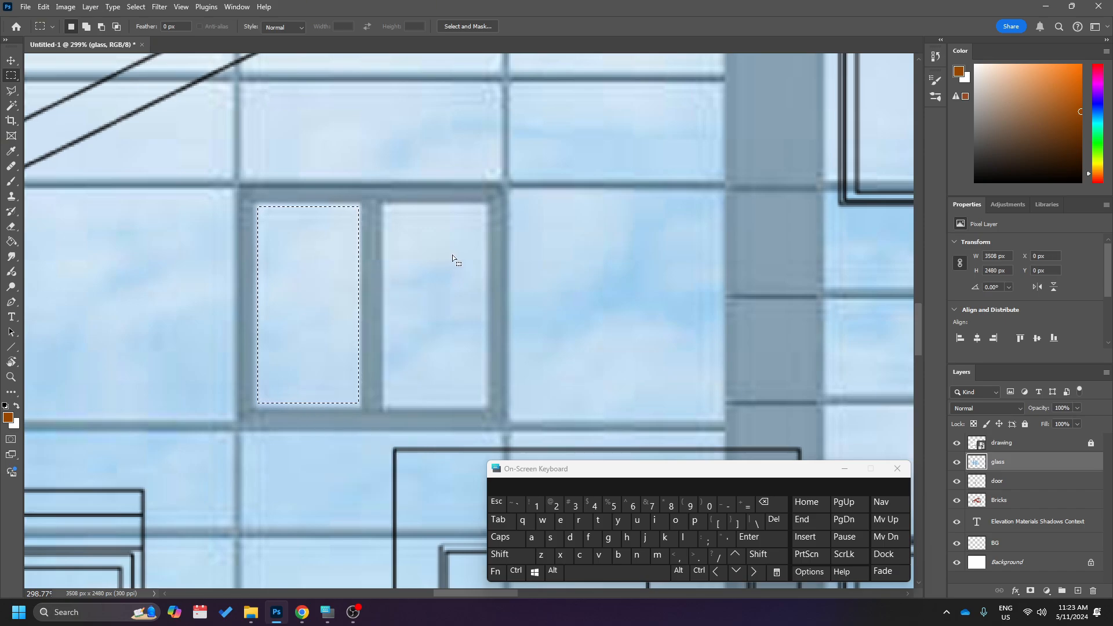
key(Delete)
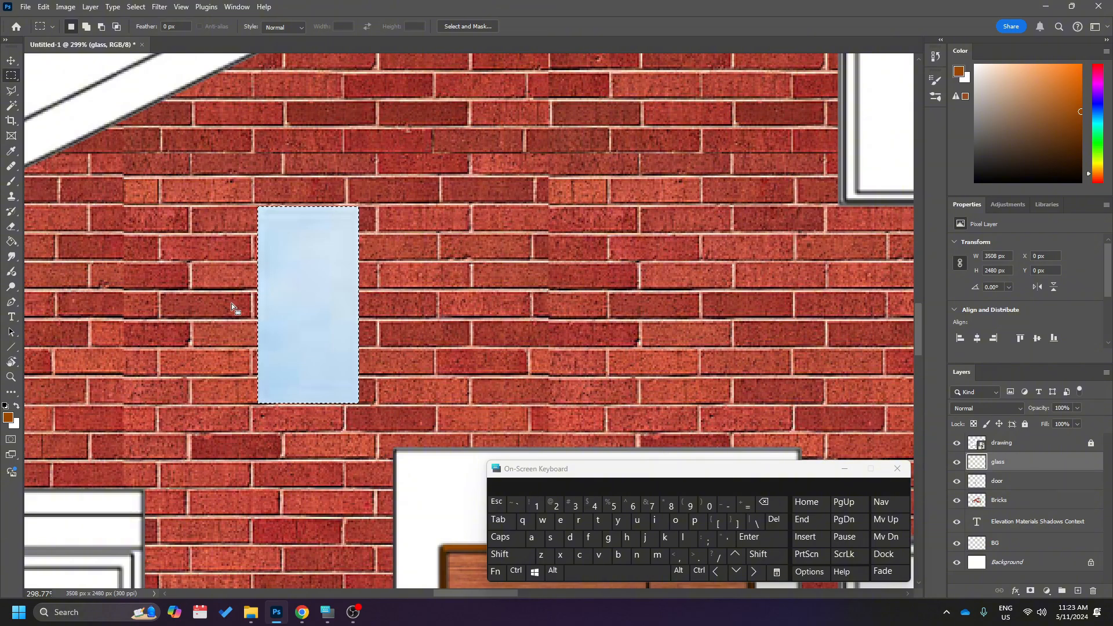
key(ctrl+d)
Move the glass piece into the upper left corner of the left pane of the large ground-floor window.
scroll(318, 290, down, 5)
key(v)
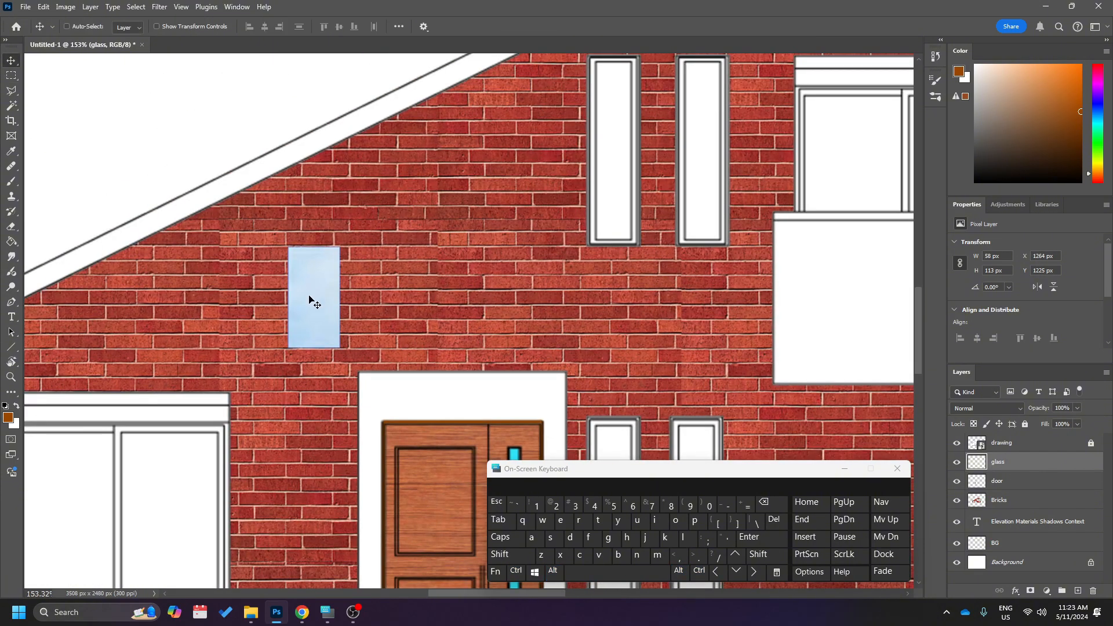
drag(310, 299, 615, 183)
scroll(614, 191, up, 1)
scroll(617, 216, down, 2)
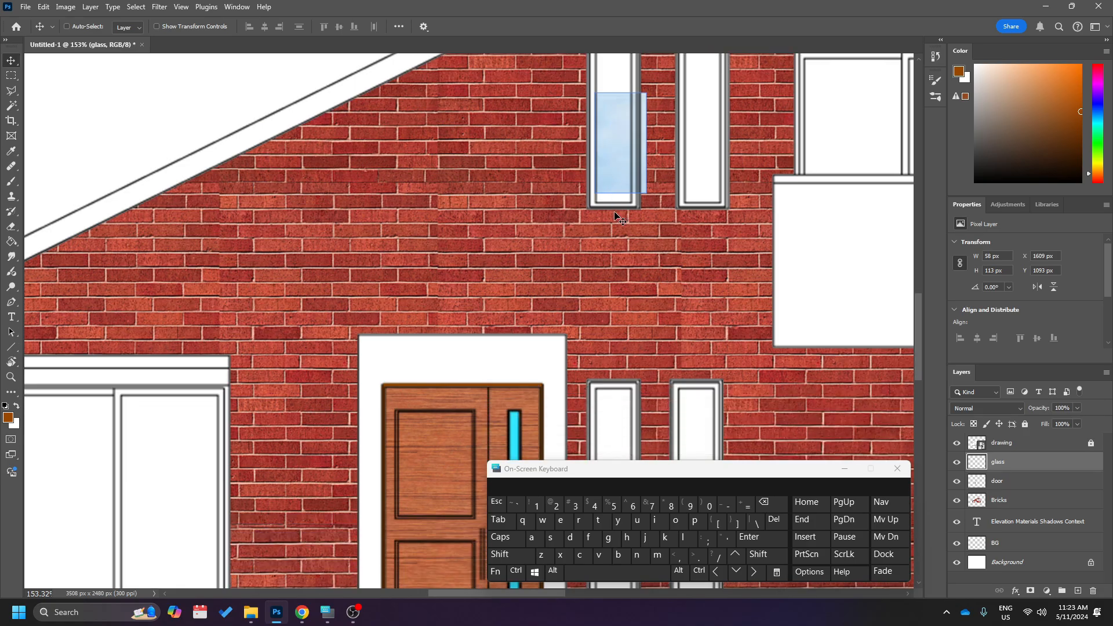
scroll(616, 216, down, 1)
drag(617, 137, 154, 497)
scroll(150, 496, left, 2)
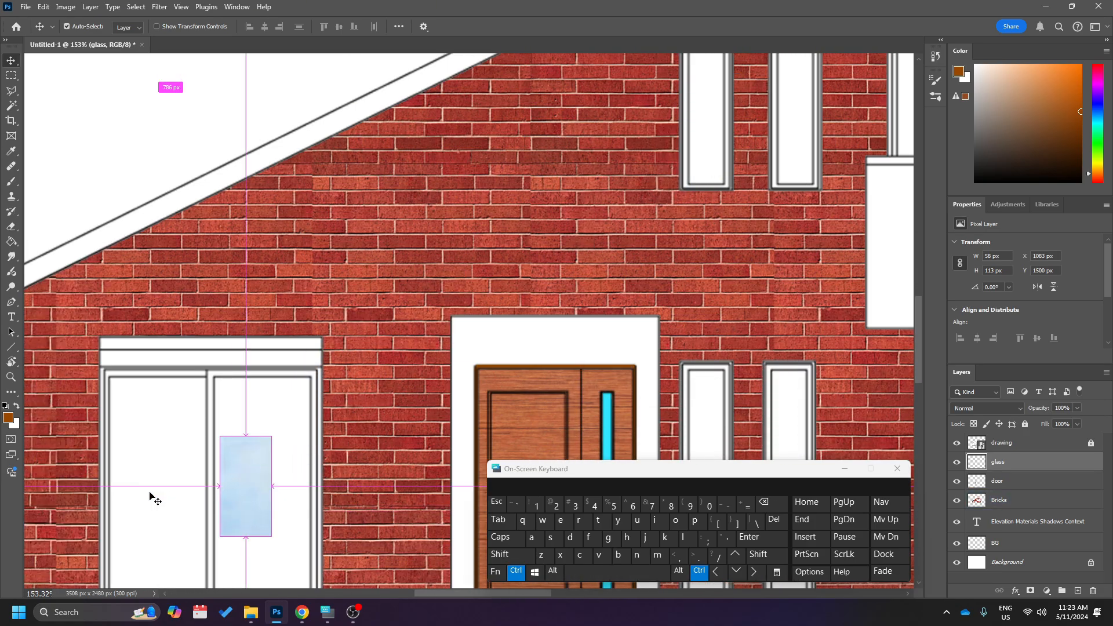
scroll(151, 497, left, 3)
scroll(152, 497, down, 2)
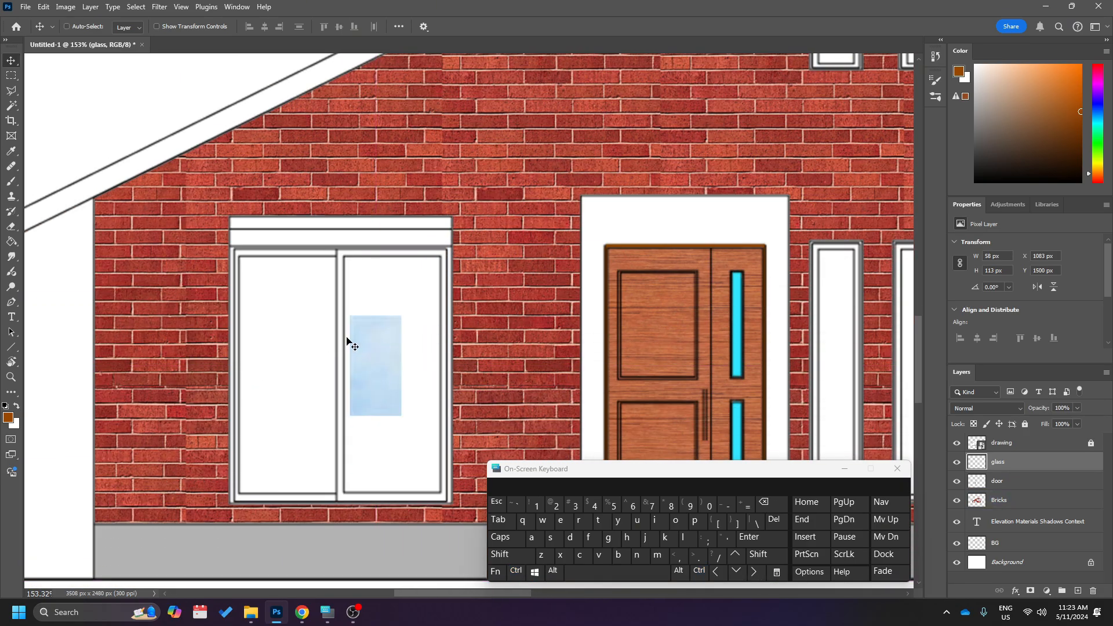
drag(361, 351, 261, 297)
scroll(266, 312, up, 3)
scroll(266, 299, down, 5)
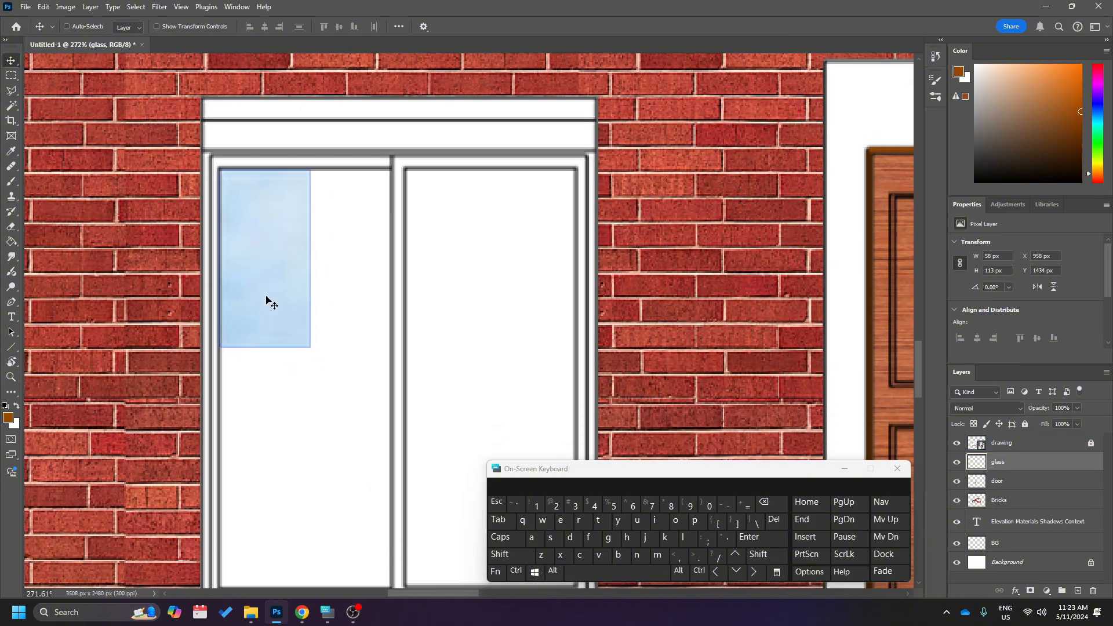
Stretch the glass piece non-proportionally to 110 × 268 px so it fills the window's left pane.
key(ctrl+t)
scroll(266, 296, down, 1)
drag(308, 208, 392, 452)
scroll(396, 451, up, 2)
key(Return)
scroll(400, 457, down, 1)
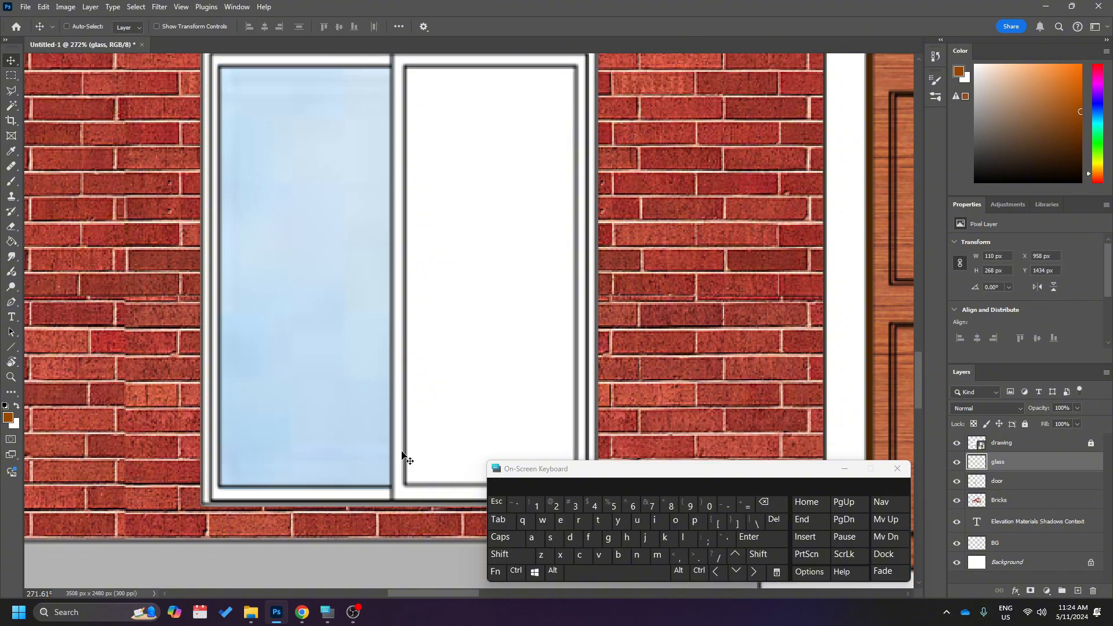
Duplicate the glass pane into the right pane of the large ground-floor window.
drag(339, 284, 506, 299)
scroll(506, 300, down, 5)
scroll(505, 299, right, 5)
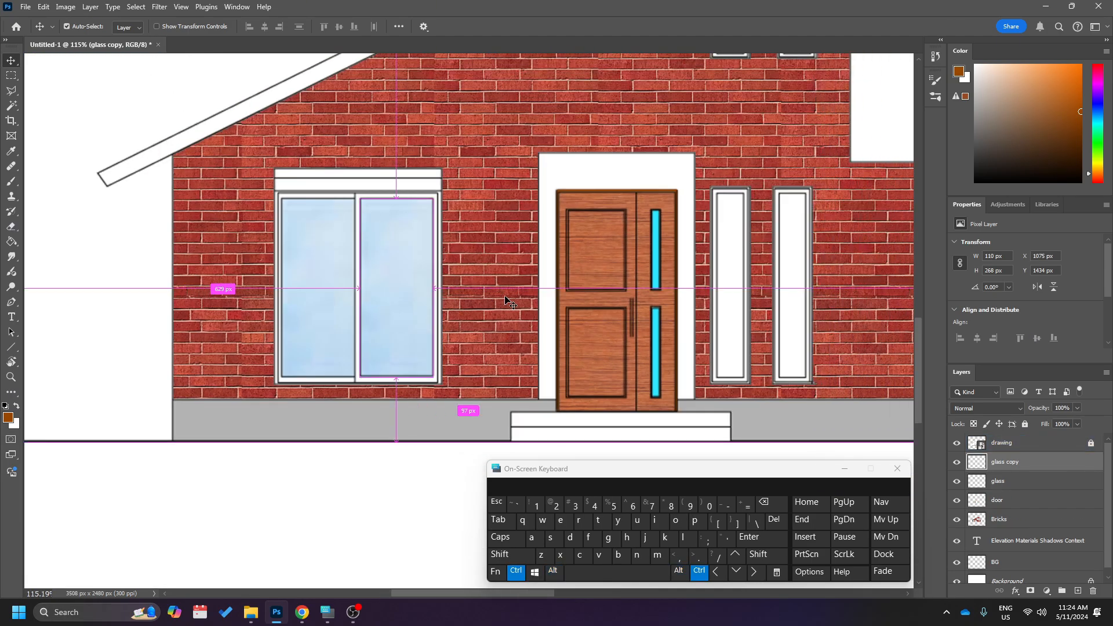
Duplicate the glass pane onto the narrow window nearest the door and resize it to 38 × 276 px to fit the frame.
click(1027, 462)
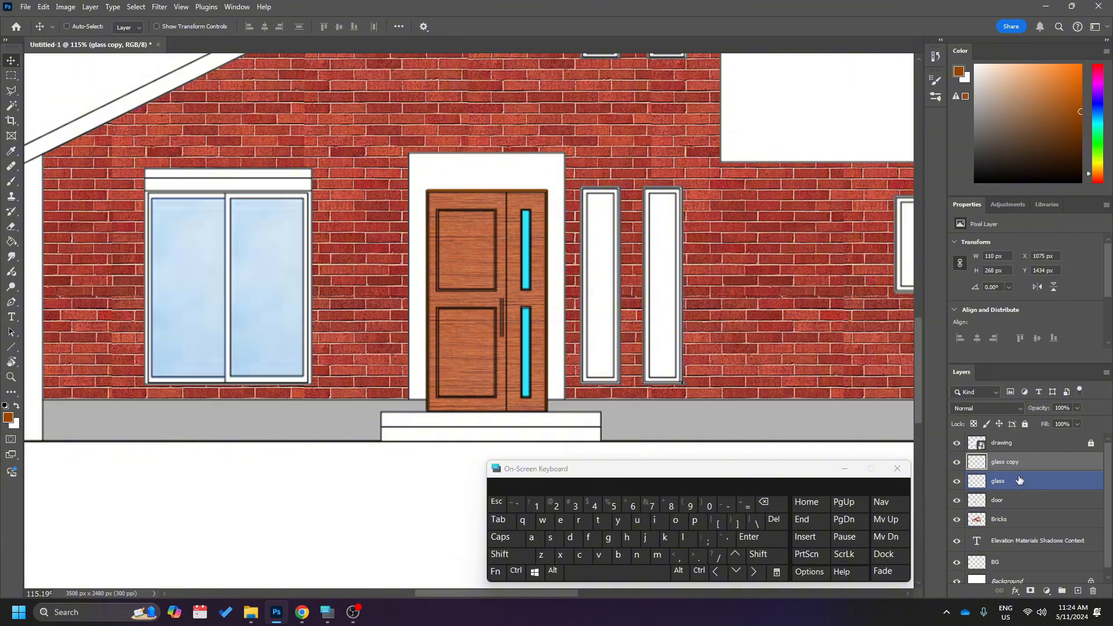
drag(251, 286, 610, 324)
scroll(609, 293, up, 4)
scroll(610, 298, up, 3)
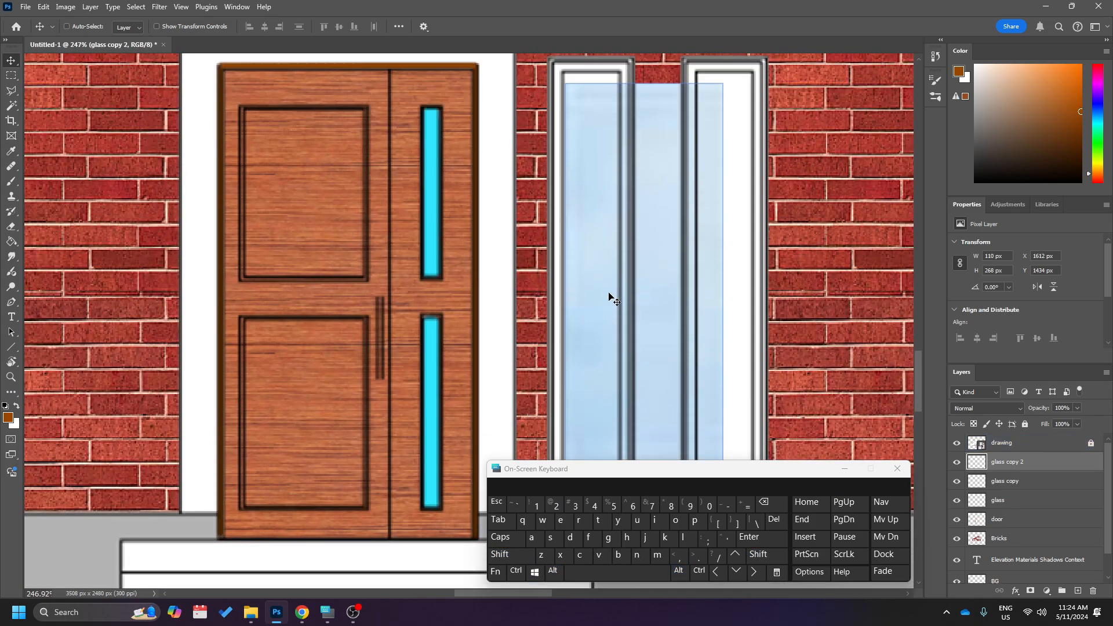
key(ctrl+t)
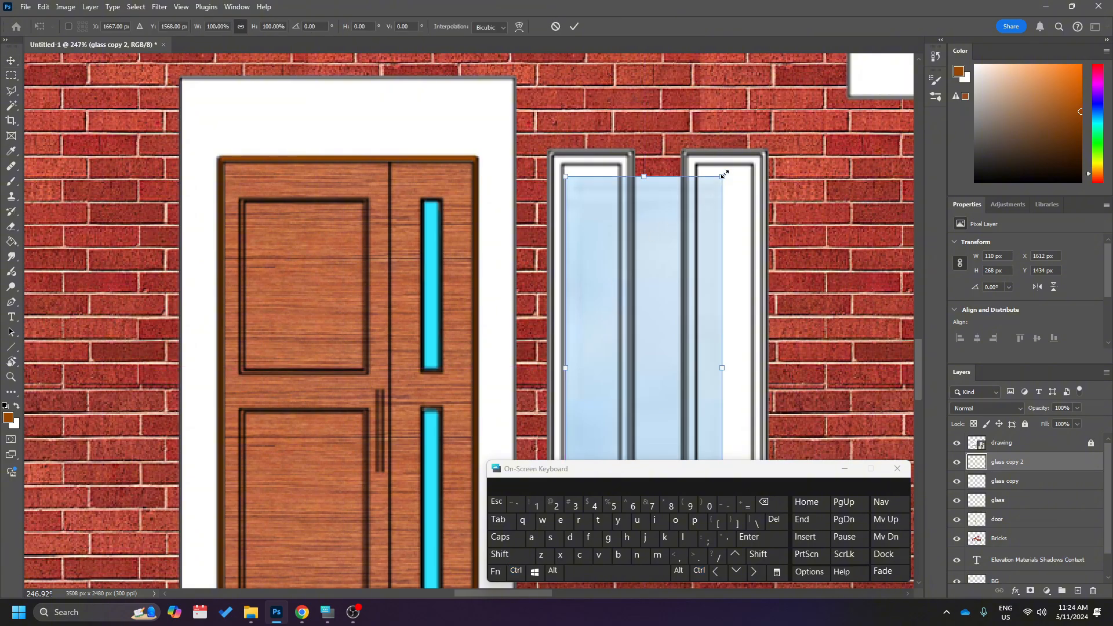
drag(721, 175, 620, 164)
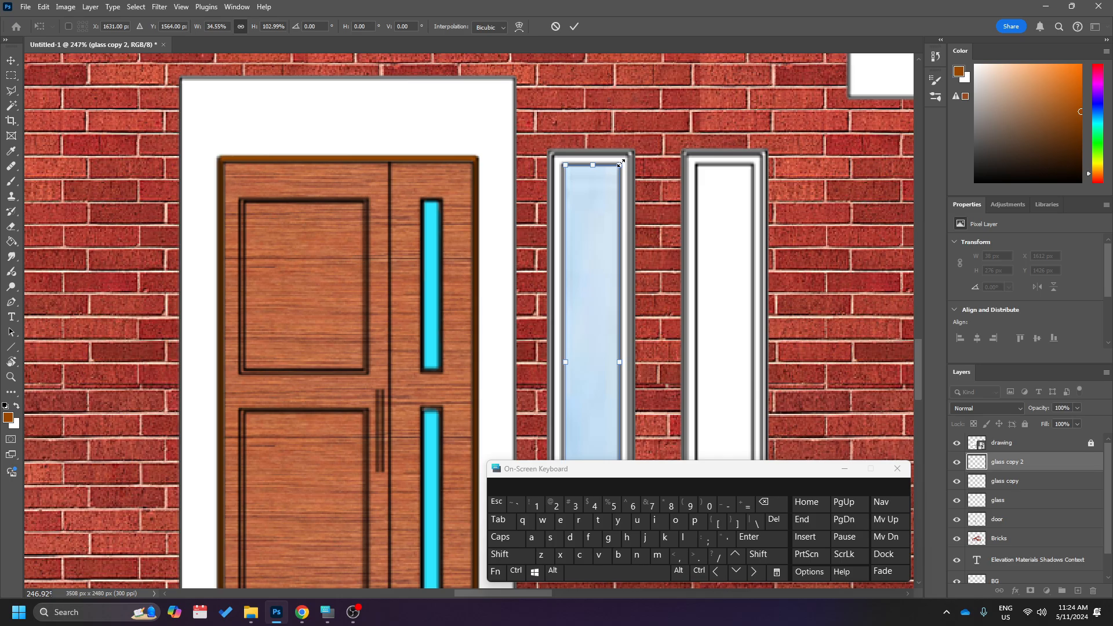
key(Return)
scroll(637, 191, down, 4)
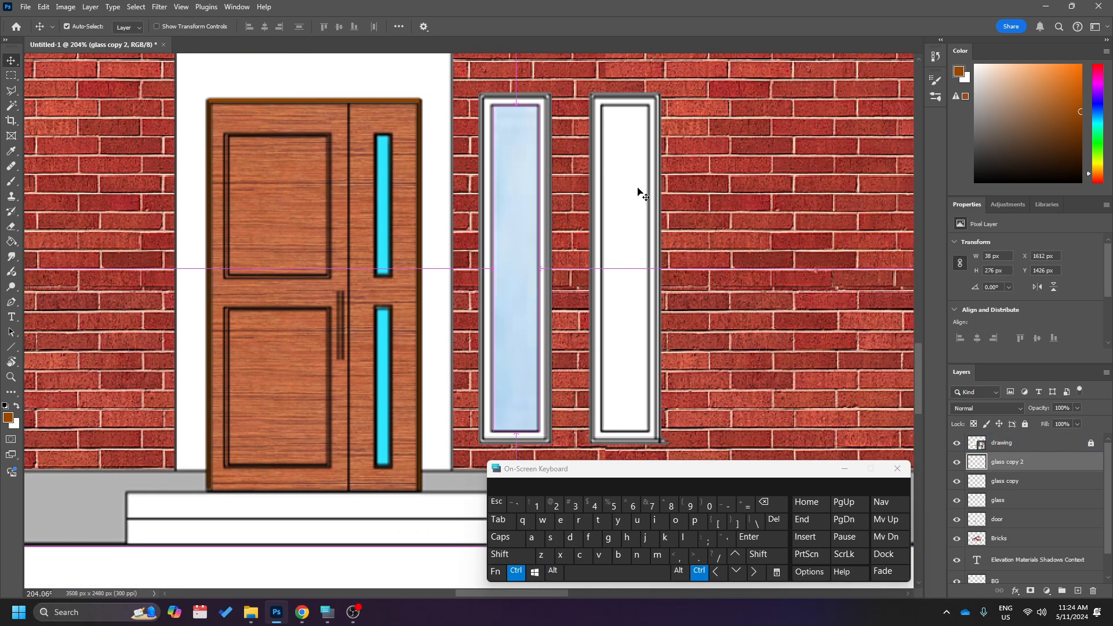
Duplicate the narrow glass pane into the second narrow ground-floor window beside it.
drag(502, 218, 612, 226)
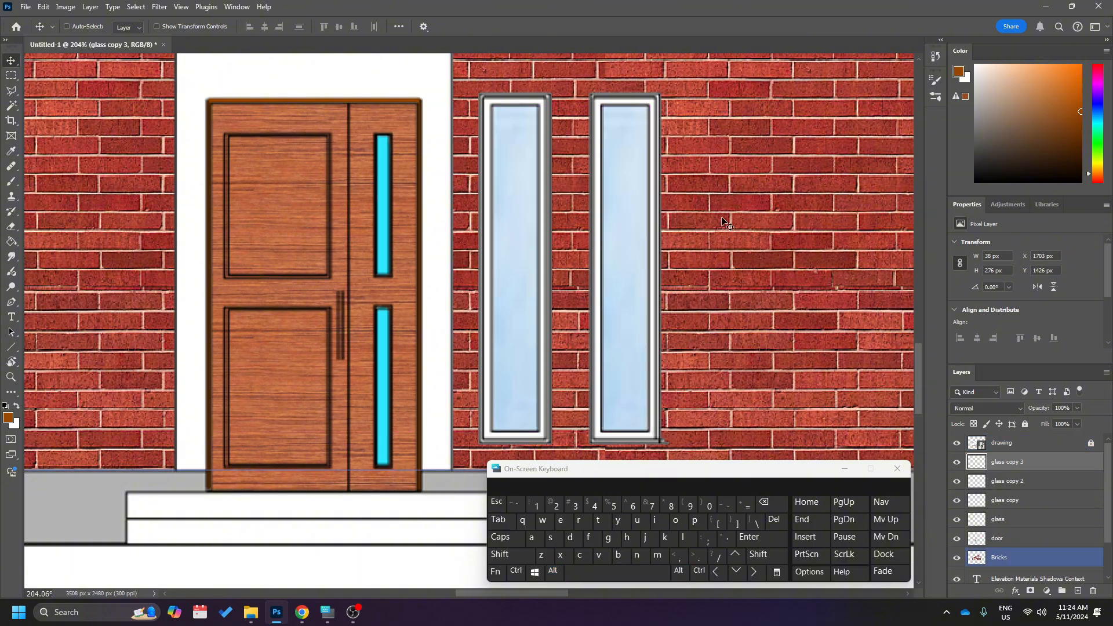
scroll(724, 222, down, 10)
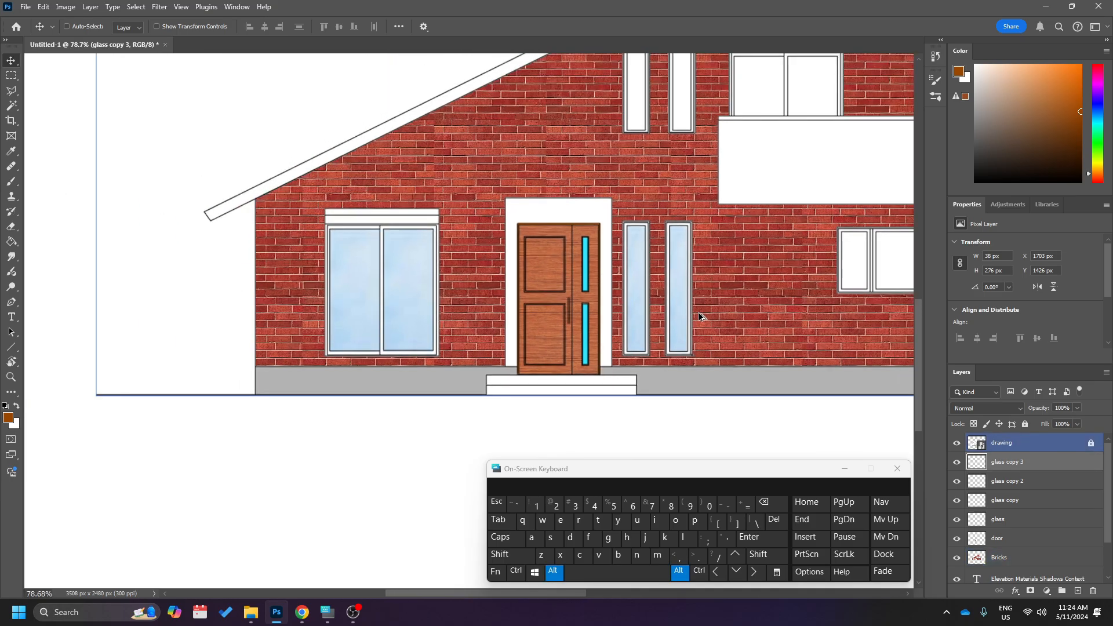
scroll(700, 318, up, 3)
scroll(700, 317, right, 4)
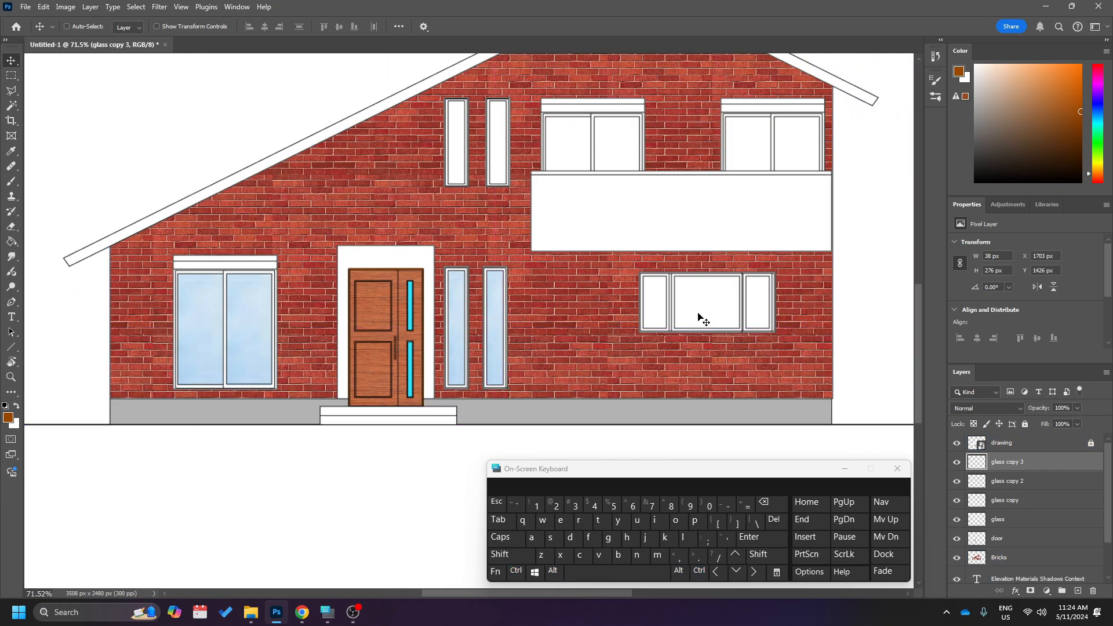
Duplicate a glass pane from the large window onto the three-part window and resize it to fill the left pane.
scroll(698, 318, down, 3)
scroll(699, 317, up, 2)
scroll(696, 325, up, 8)
drag(162, 301, 616, 312)
key(ctrl+t)
scroll(622, 287, up, 3)
drag(611, 417, 611, 180)
drag(641, 189, 669, 189)
key(Return)
Duplicate the glass into the three-part window's right and middle panes, stretching the middle one to 156 × 125 px.
drag(326, 203, 713, 203)
drag(714, 203, 642, 206)
key(ctrl+t)
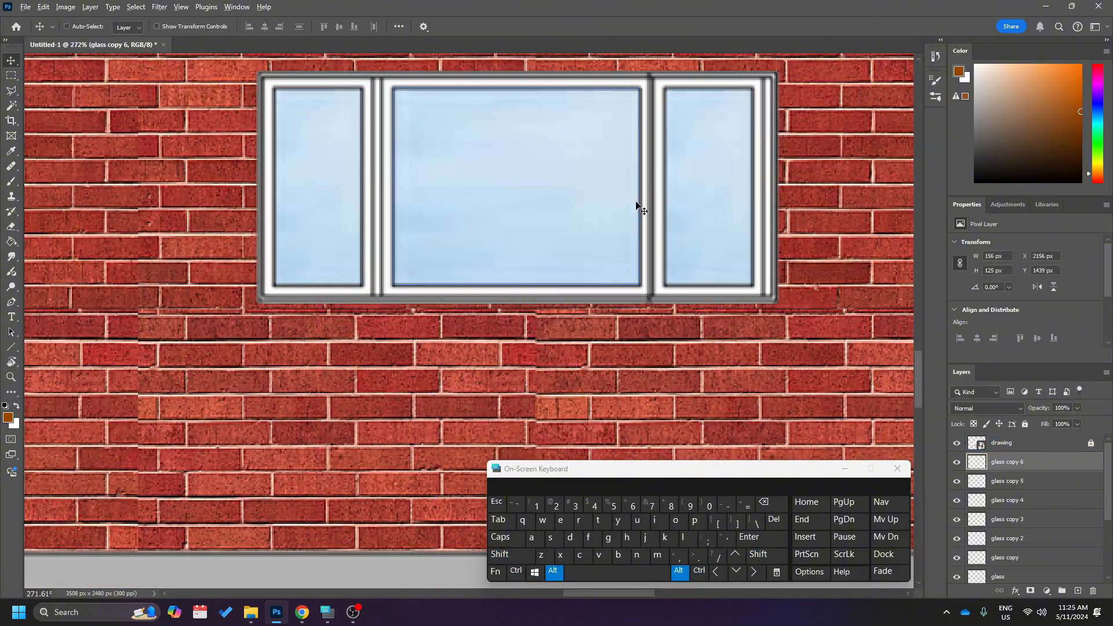
Move the second narrow ground-floor glass pane to the narrow window above, resize it to 38 × 199 px, and duplicate it into the adjacent upper window.
scroll(642, 232, down, 9)
drag(503, 430, 509, 174)
key(ctrl+t)
scroll(510, 151, up, 7)
drag(519, 378, 520, 277)
drag(504, 278, 373, 278)
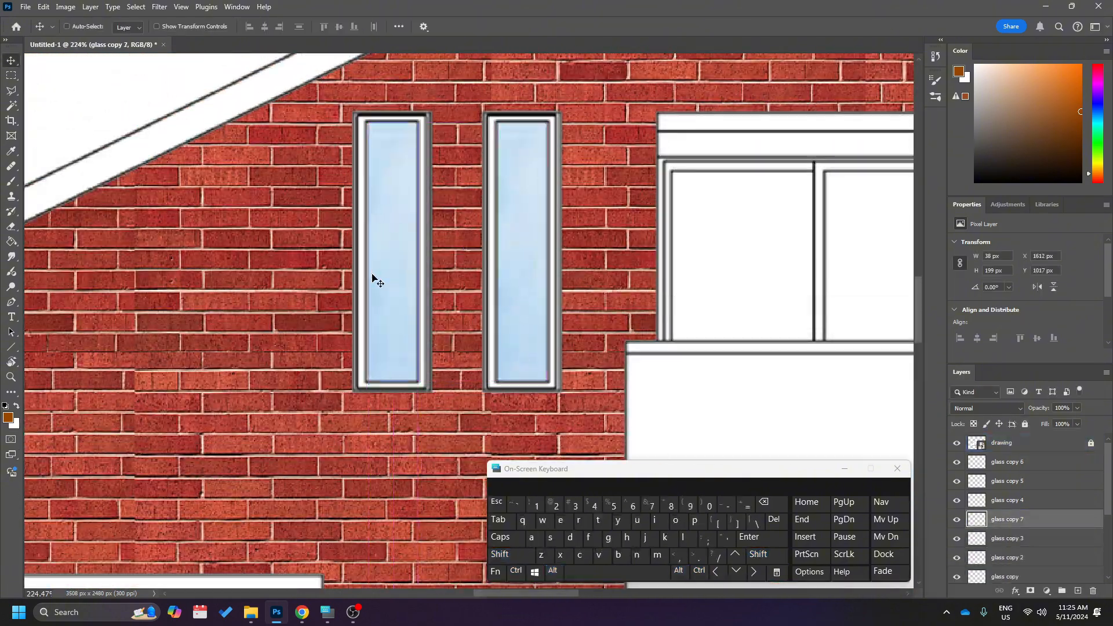
Duplicate a glass pane into the left pane of the first balcony window, resize it to 110 × 132 px, and copy it to the right pane.
scroll(373, 278, down, 8)
right_click(608, 360)
click(621, 367)
drag(621, 367, 428, 123)
scroll(422, 87, up, 7)
drag(434, 177, 446, 198)
drag(486, 209, 756, 209)
Duplicate the balcony window's glass into both panes of the second balcony window.
scroll(250, 235, down, 6)
drag(399, 263, 630, 263)
scroll(785, 209, up, 6)
drag(321, 301, 592, 301)
scroll(772, 167, down, 9)
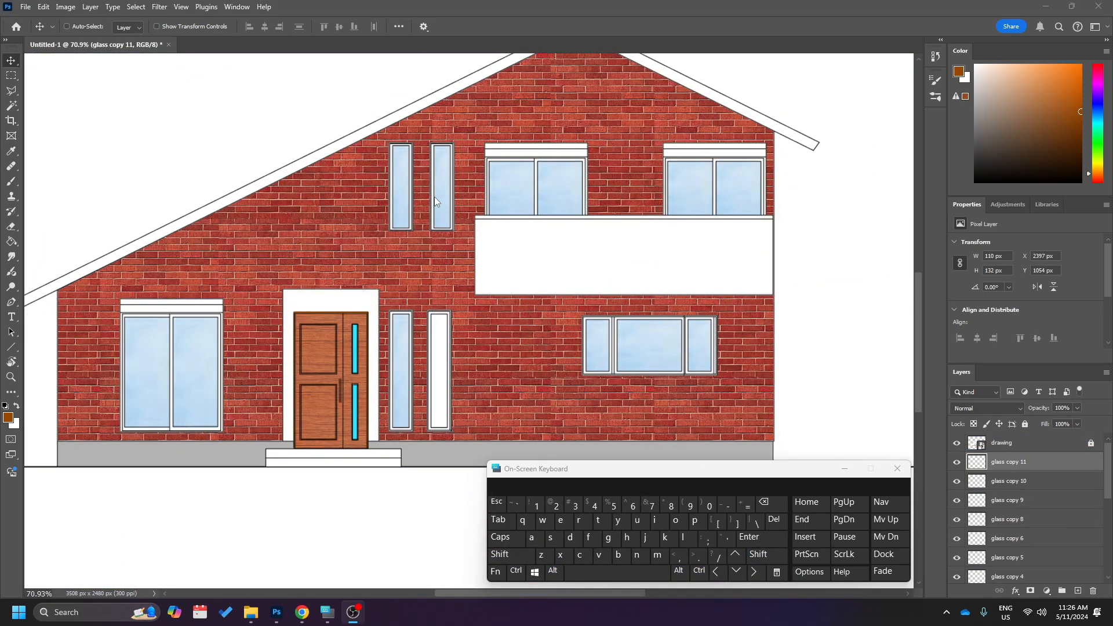
Review the stack of glass layers to locate the one holding the narrow ground-floor window pane.
click(1025, 487)
scroll(1030, 486, down, 3)
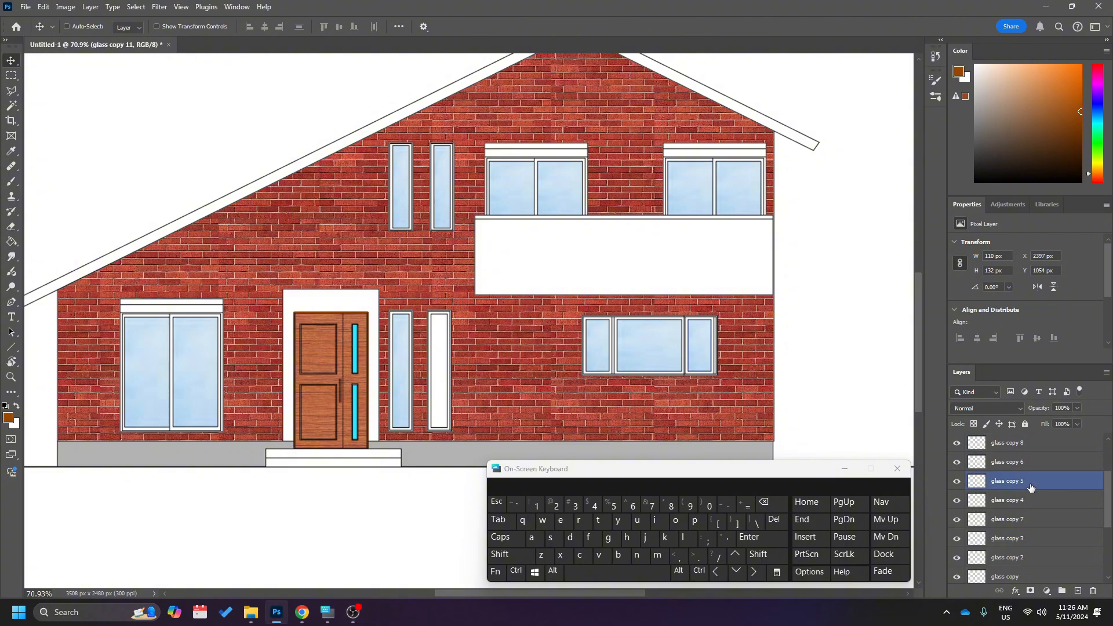
scroll(1031, 489, down, 3)
scroll(1020, 539, up, 2)
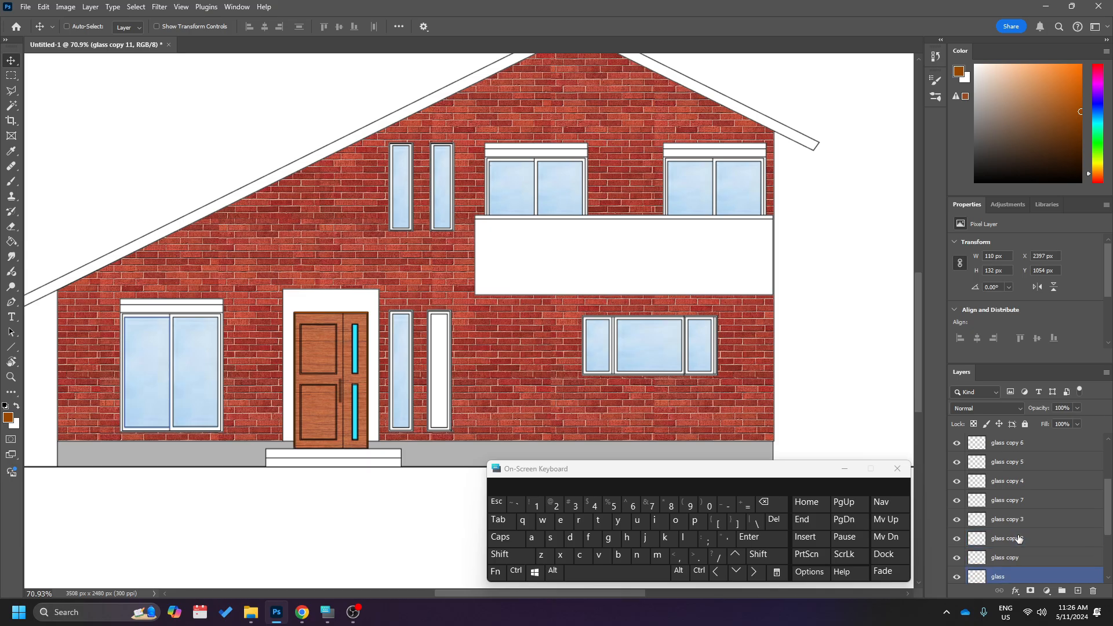
scroll(1020, 522, up, 4)
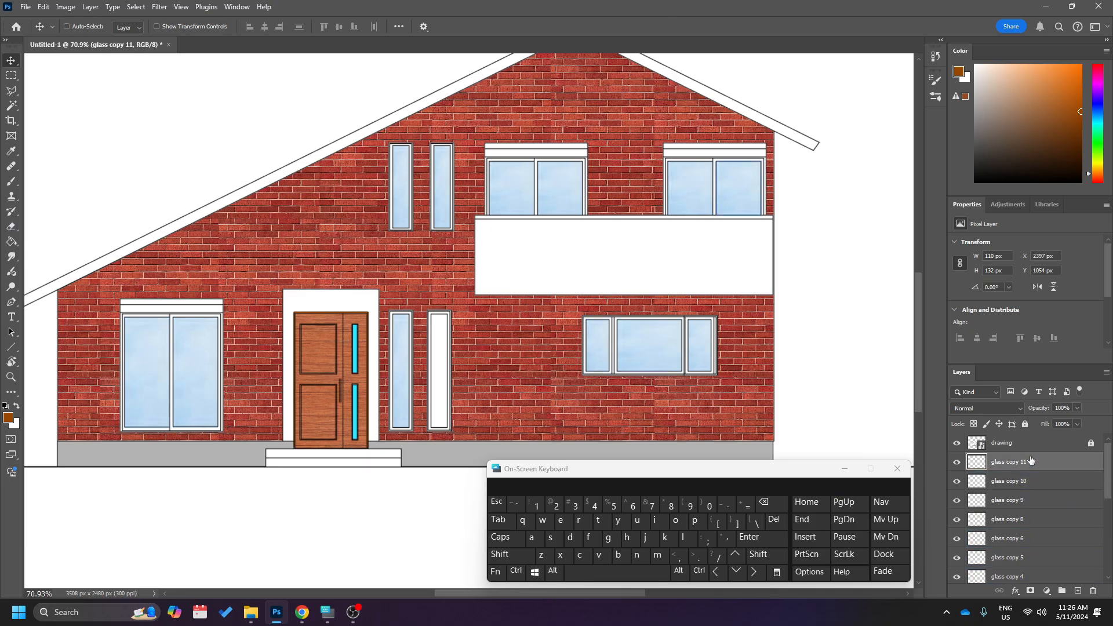
right_click(399, 368)
click(406, 371)
scroll(390, 396, up, 5)
scroll(1044, 499, down, 4)
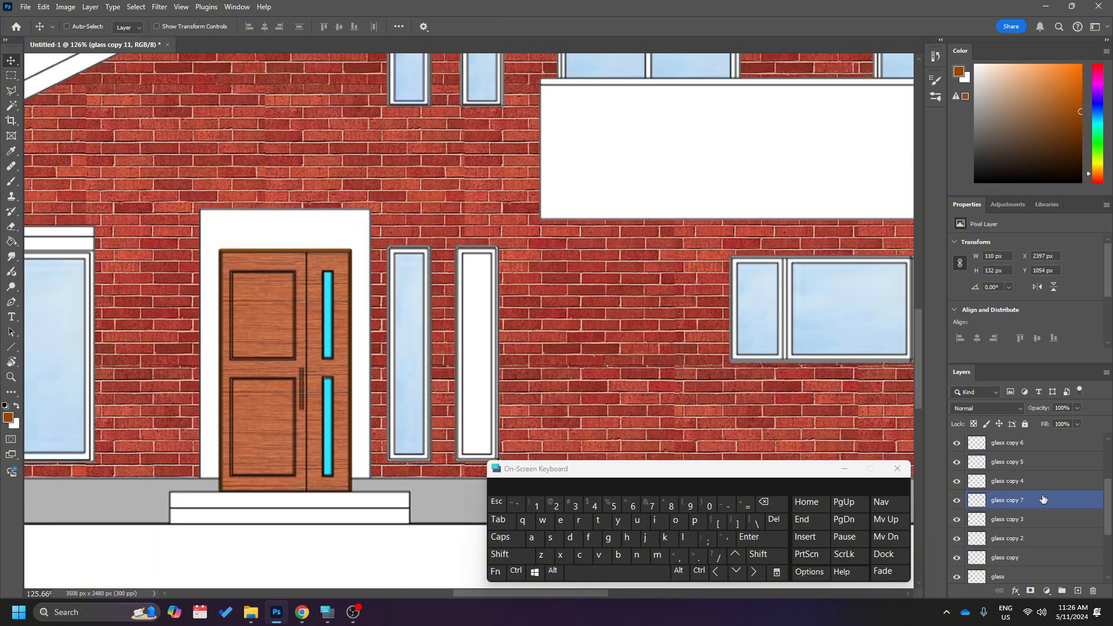
scroll(1041, 500, up, 4)
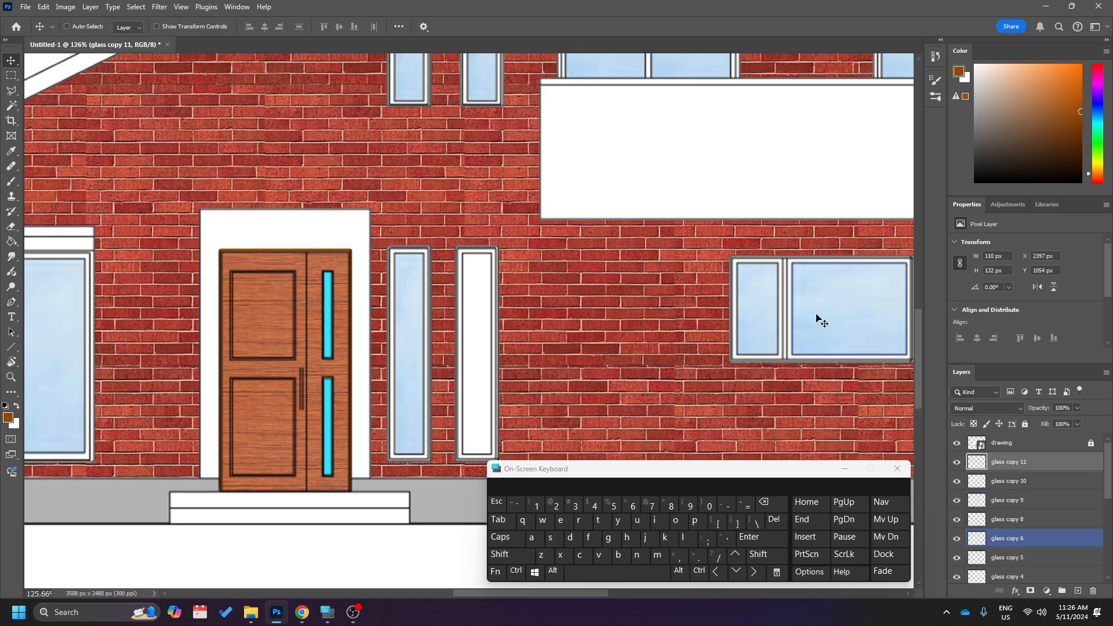
Duplicate the glass pane from the narrow ground-floor window beside the door into the empty narrow window next to it.
scroll(691, 333, right, 3)
scroll(676, 342, right, 2)
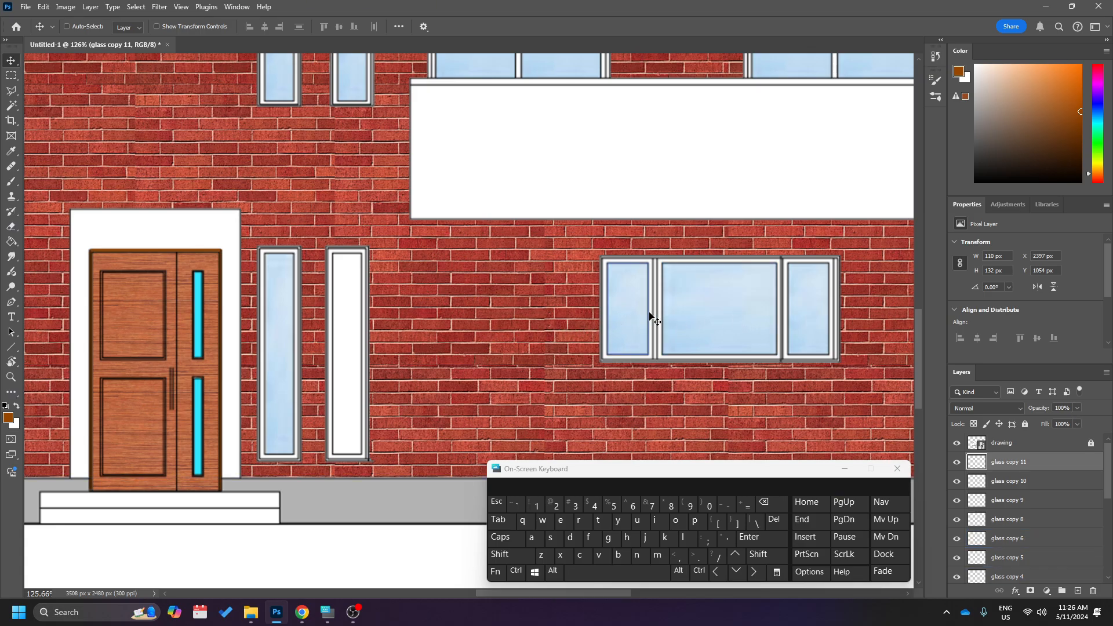
scroll(540, 362, left, 3)
scroll(538, 362, left, 4)
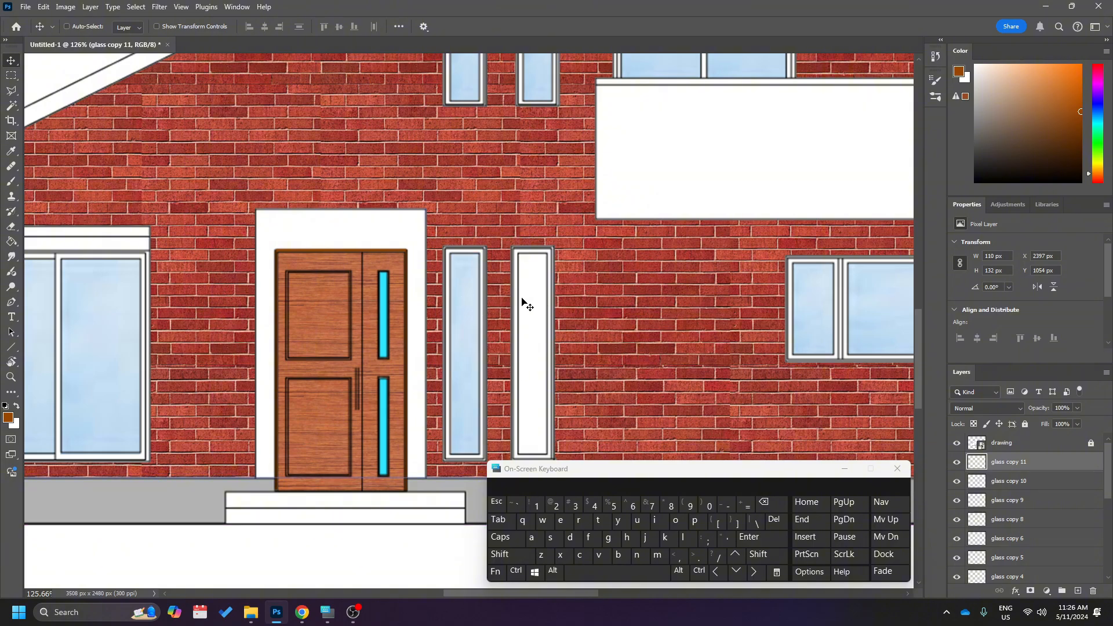
right_click(462, 324)
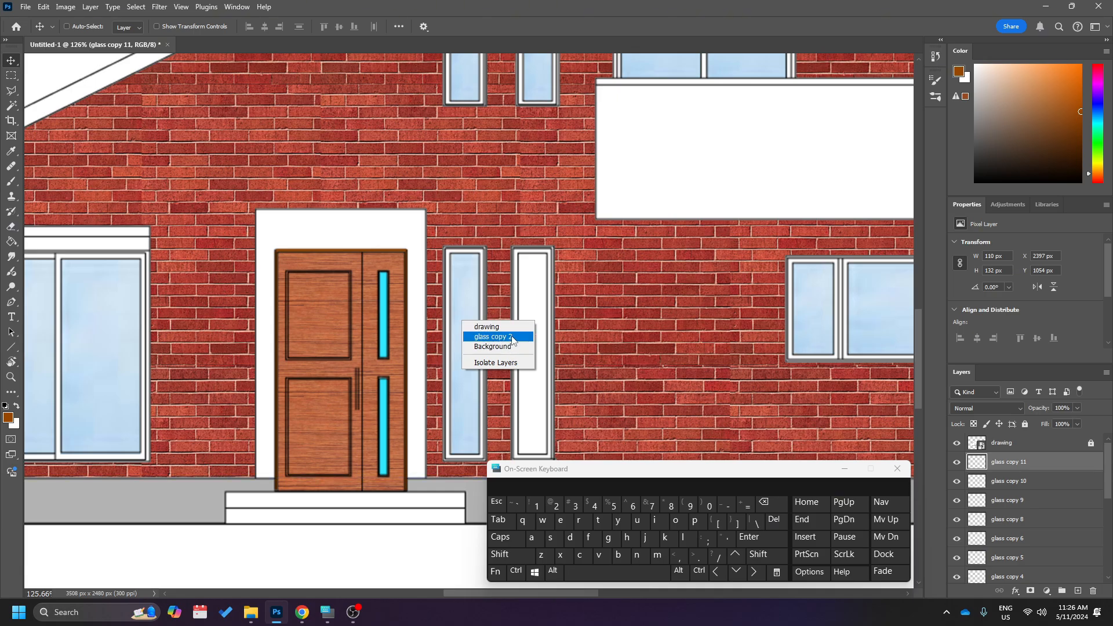
right_click(465, 290)
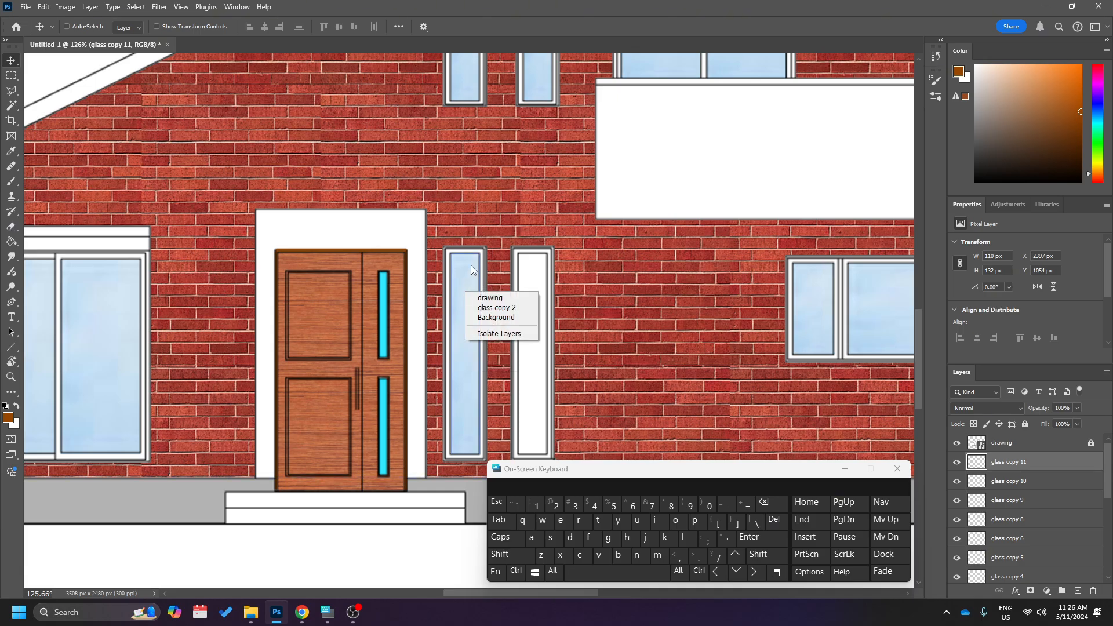
click(484, 308)
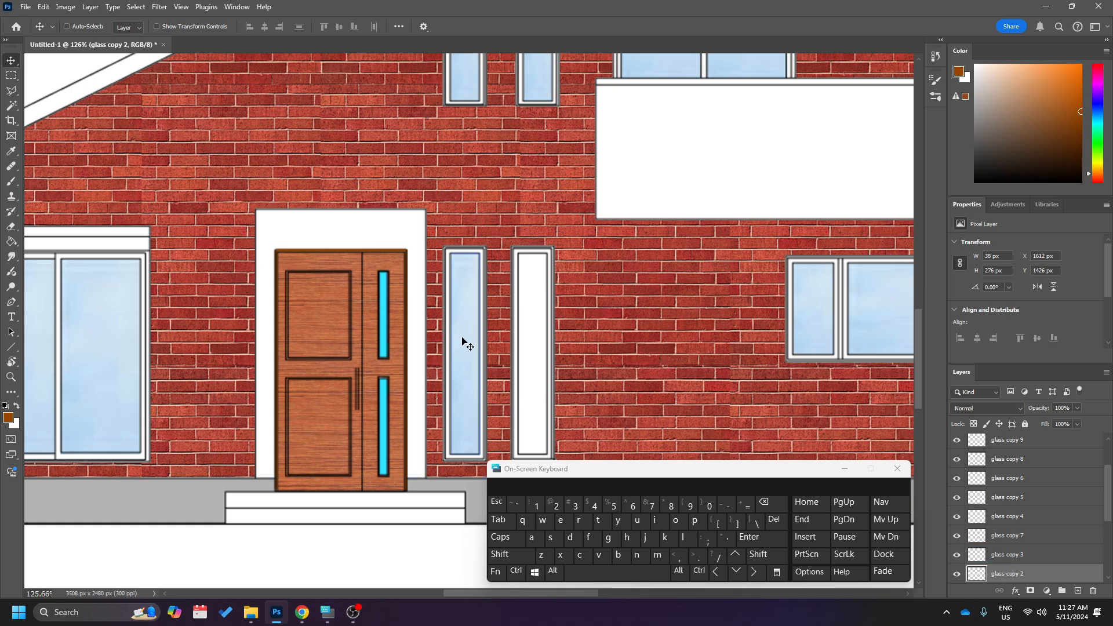
drag(464, 320, 533, 329)
scroll(534, 330, up, 5)
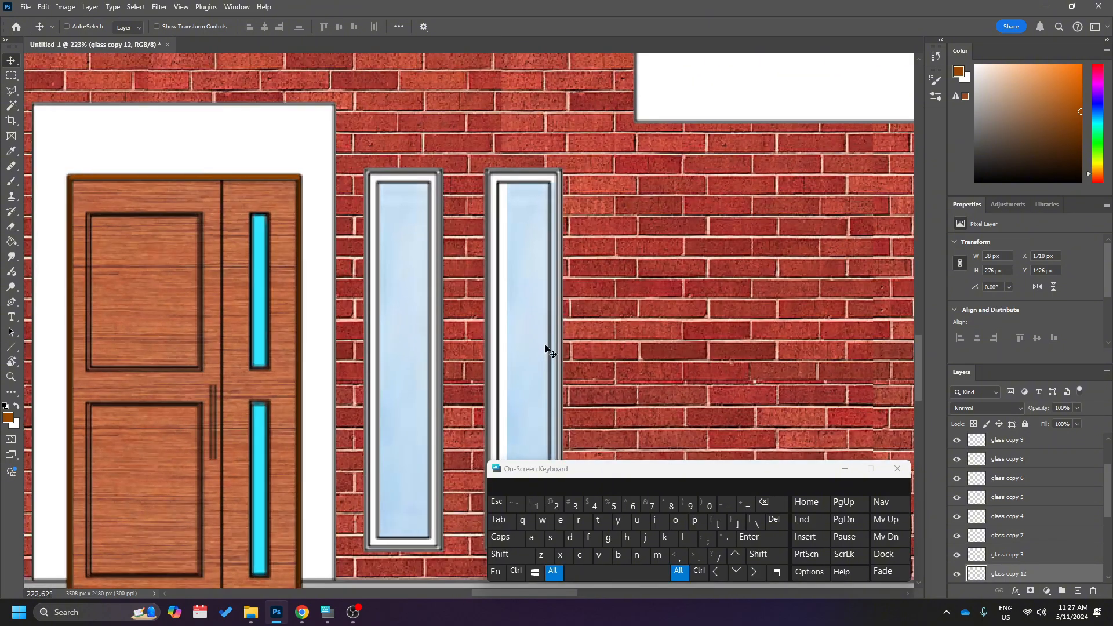
Nudge the duplicated glass pane horizontally to about X 1704 px so it fits the second narrow ground-floor window frame.
key(Left)
key(Left)
key(Left)
key(Left)
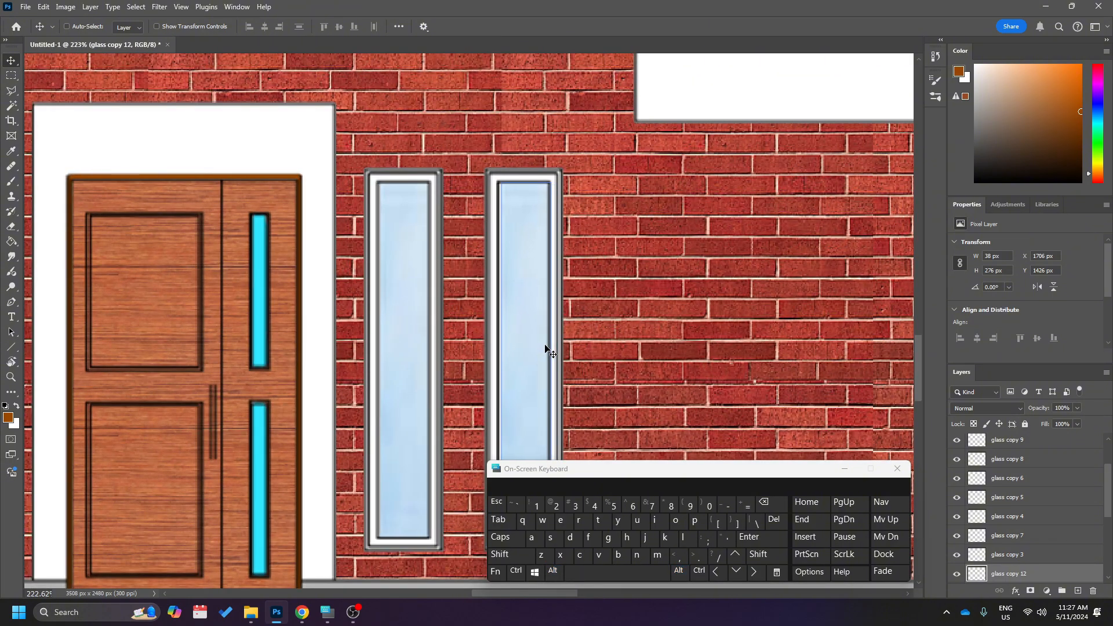
key(Left)
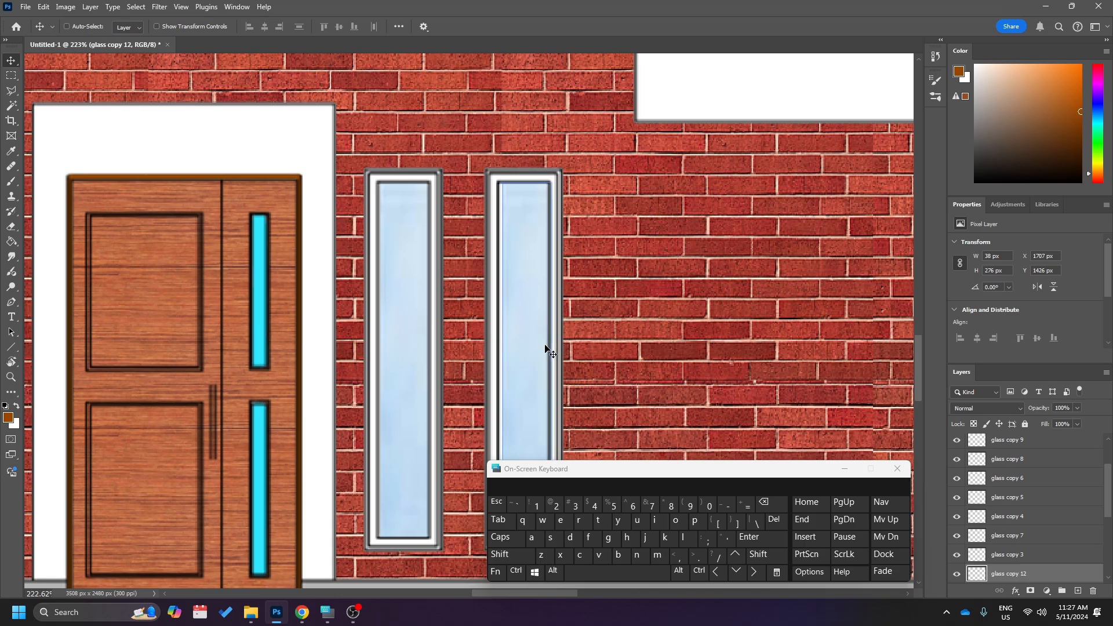
key(Left)
key(Left)
key(Left)
key(Left)
key(Left)
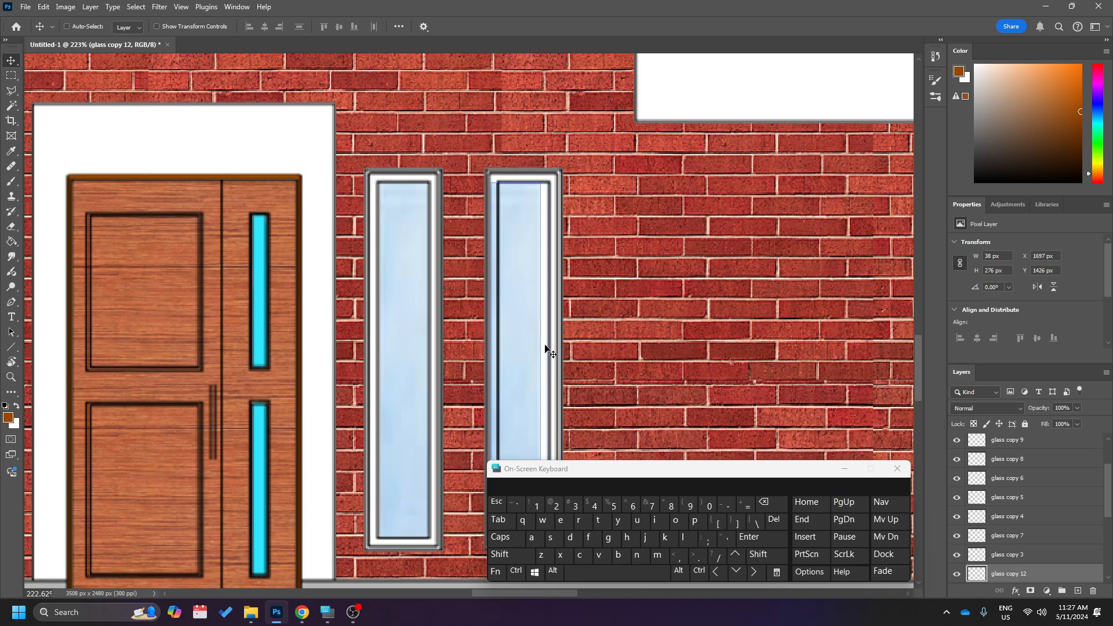
key(Right)
key(Right)
key(Right)
key(Right)
key(Right)
key(Right)
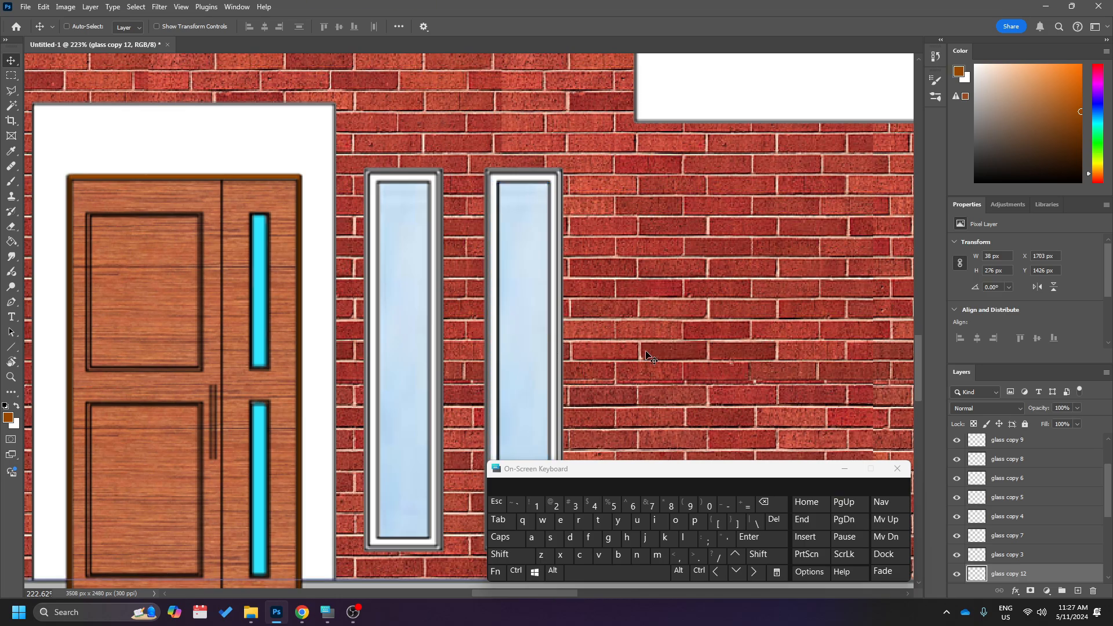
scroll(659, 355, down, 5)
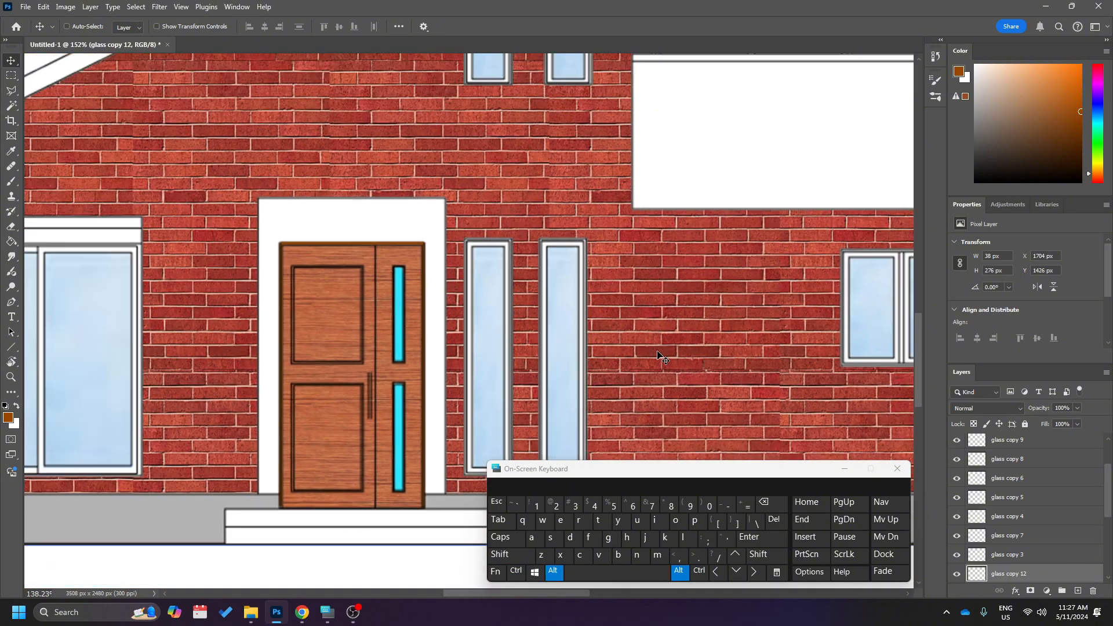
Select all glass layers from glass copy 11 down to glass and merge them into one layer.
scroll(997, 499, up, 3)
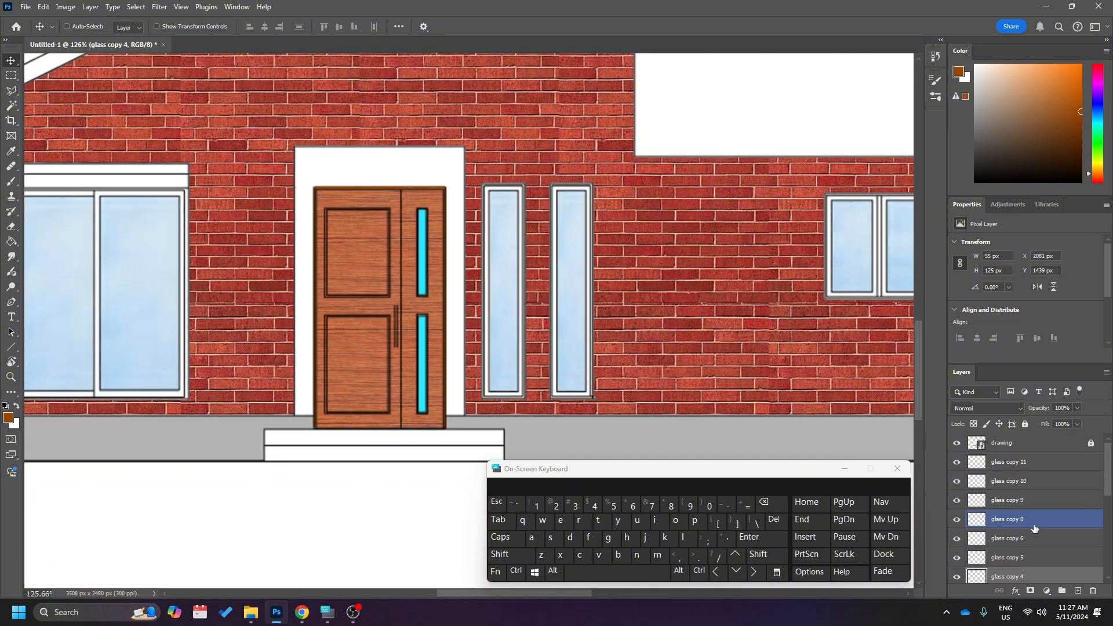
click(1025, 462)
scroll(1025, 462, down, 3)
click(1025, 462)
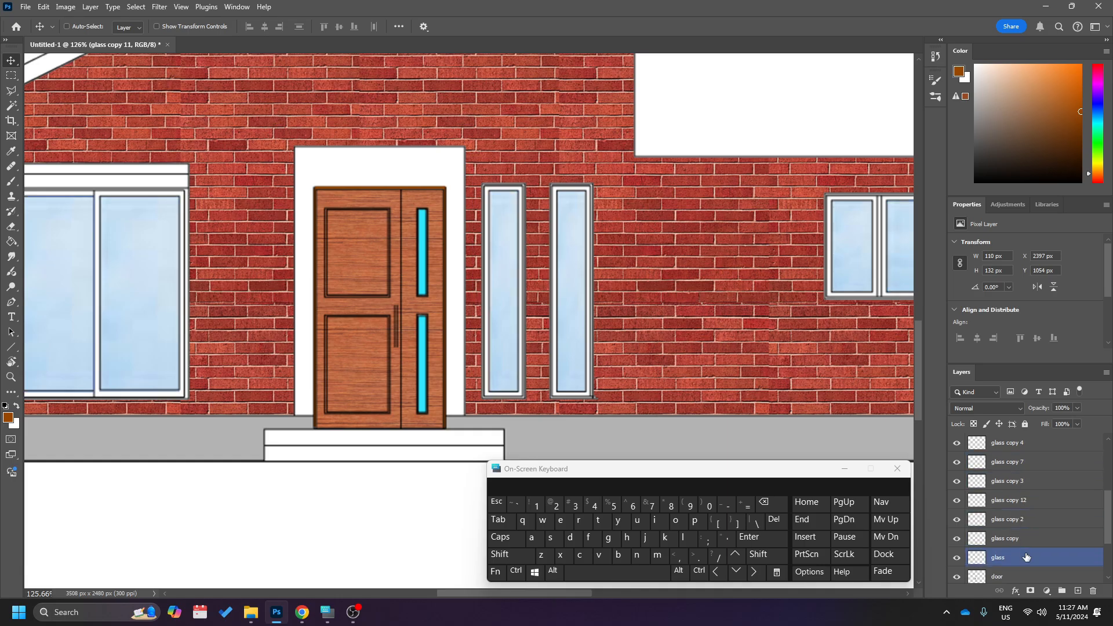
scroll(1025, 557, up, 3)
scroll(1021, 464, down, 3)
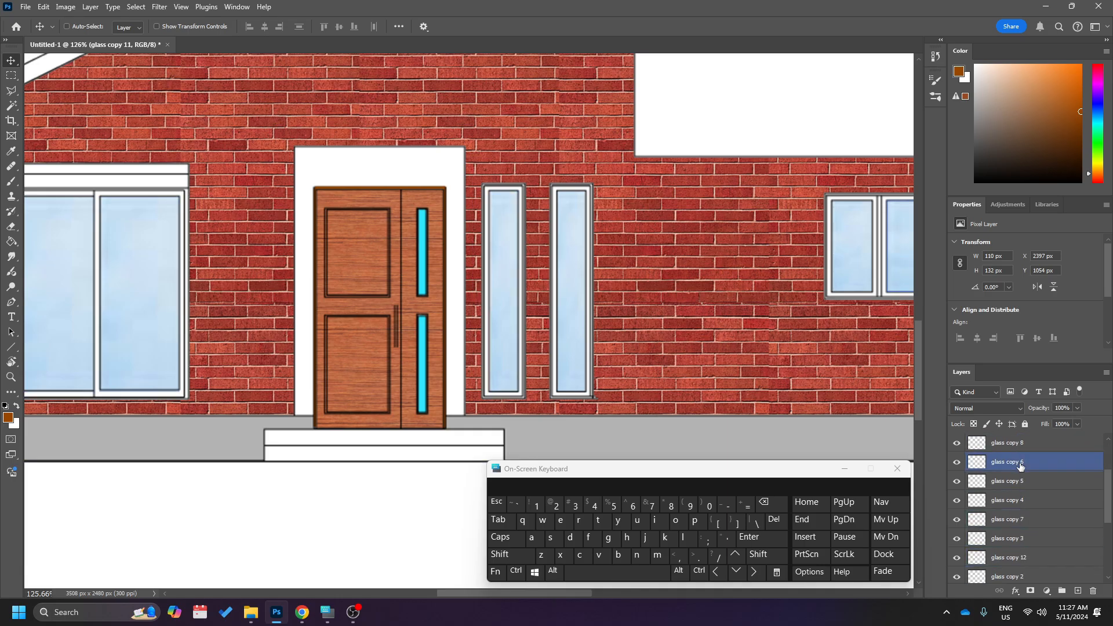
scroll(1020, 466, down, 1)
click(1018, 522)
click(1017, 502)
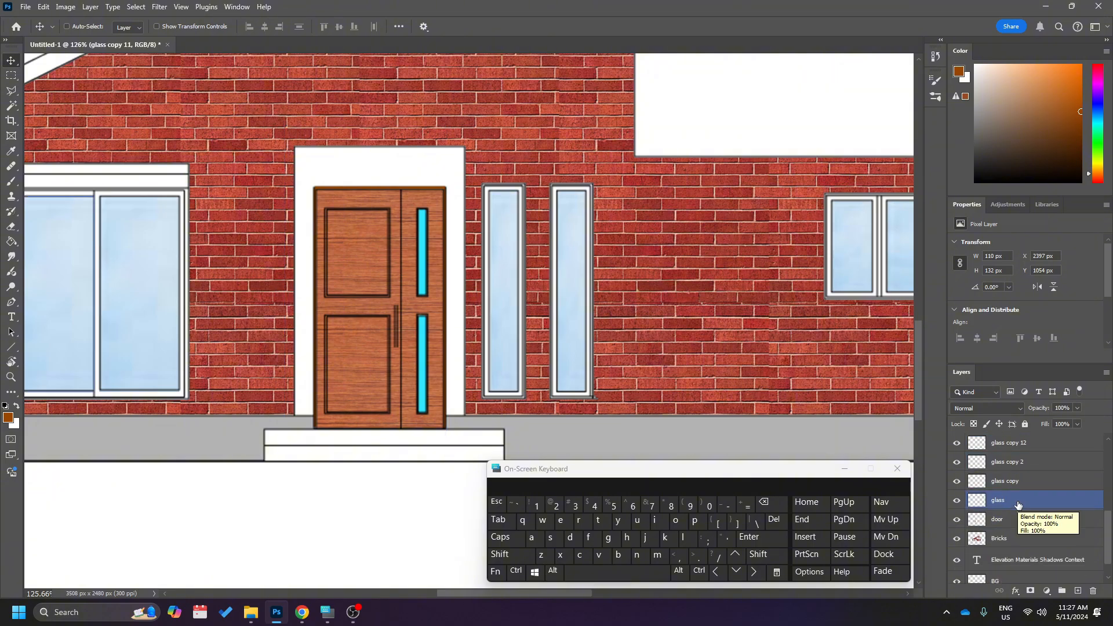
key(shift)
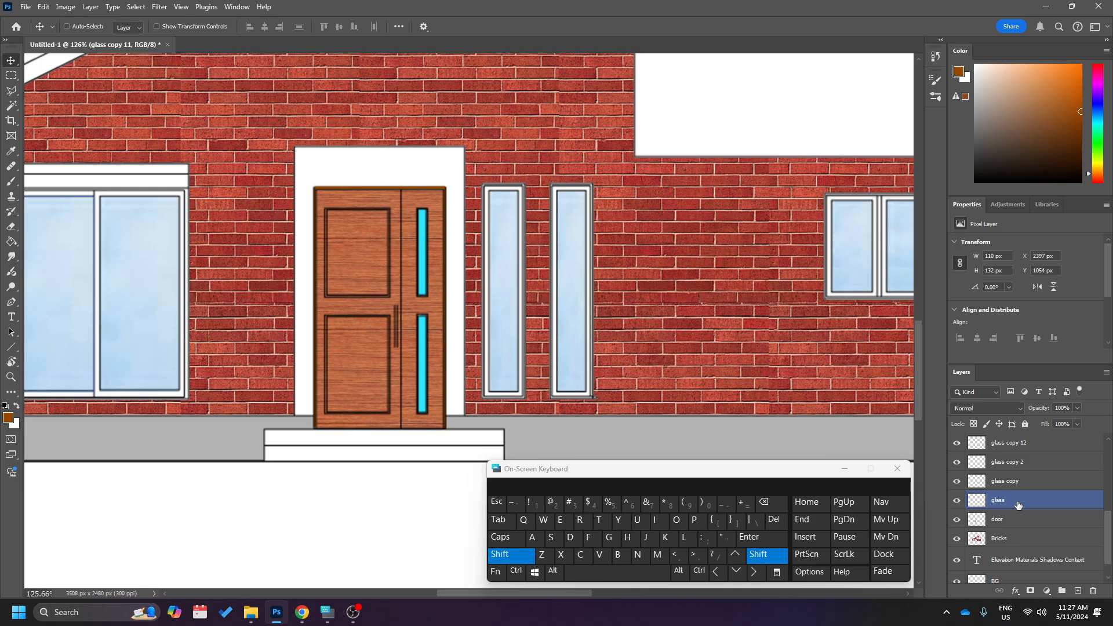
shift+click(1019, 506)
scroll(1018, 506, up, 5)
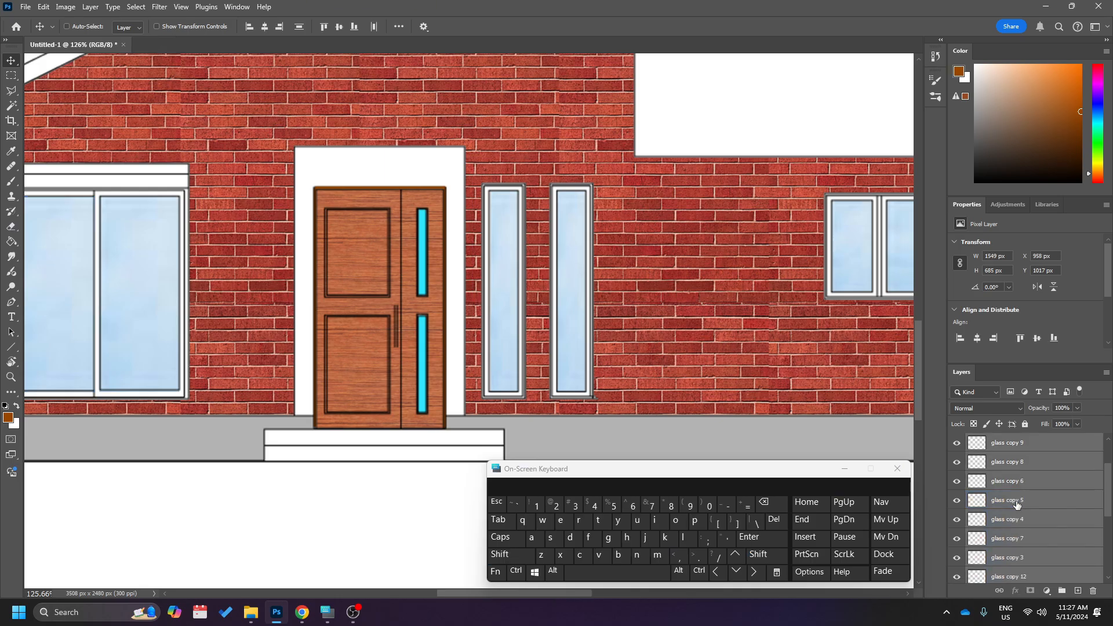
scroll(1018, 504, down, 3)
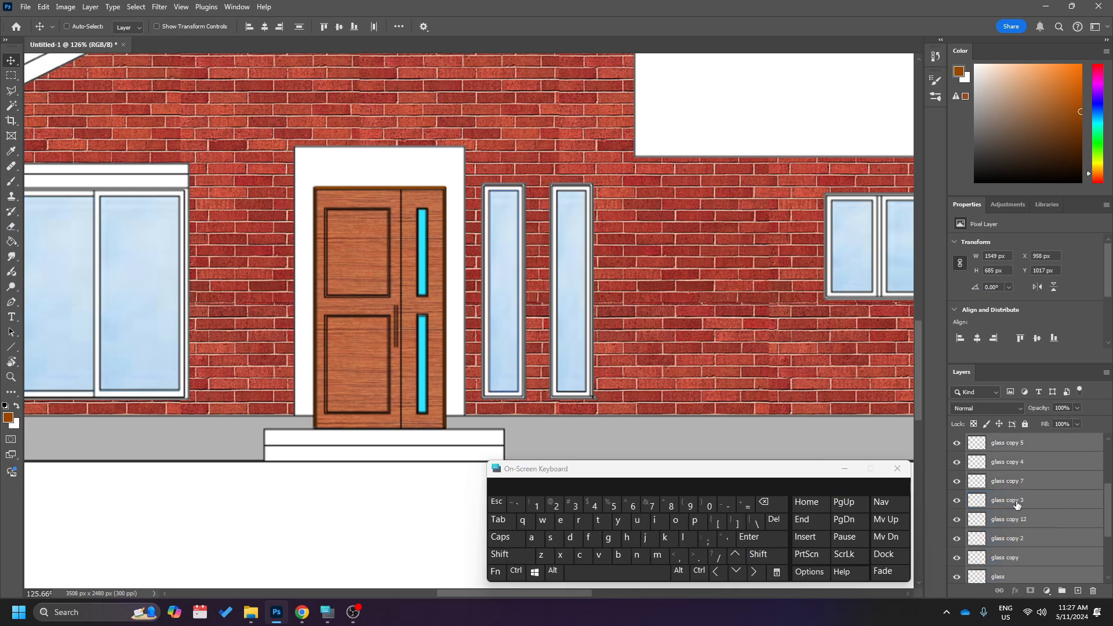
right_click(1025, 448)
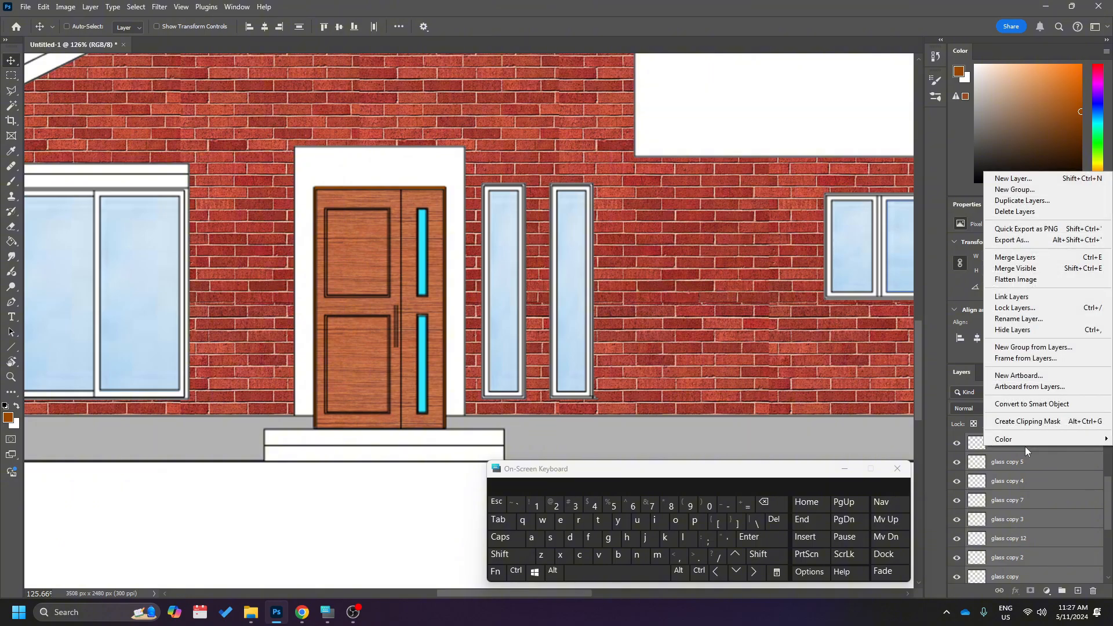
click(1030, 262)
Shift the merged glass layer off the windows as a test and undo the move.
scroll(600, 358, down, 5)
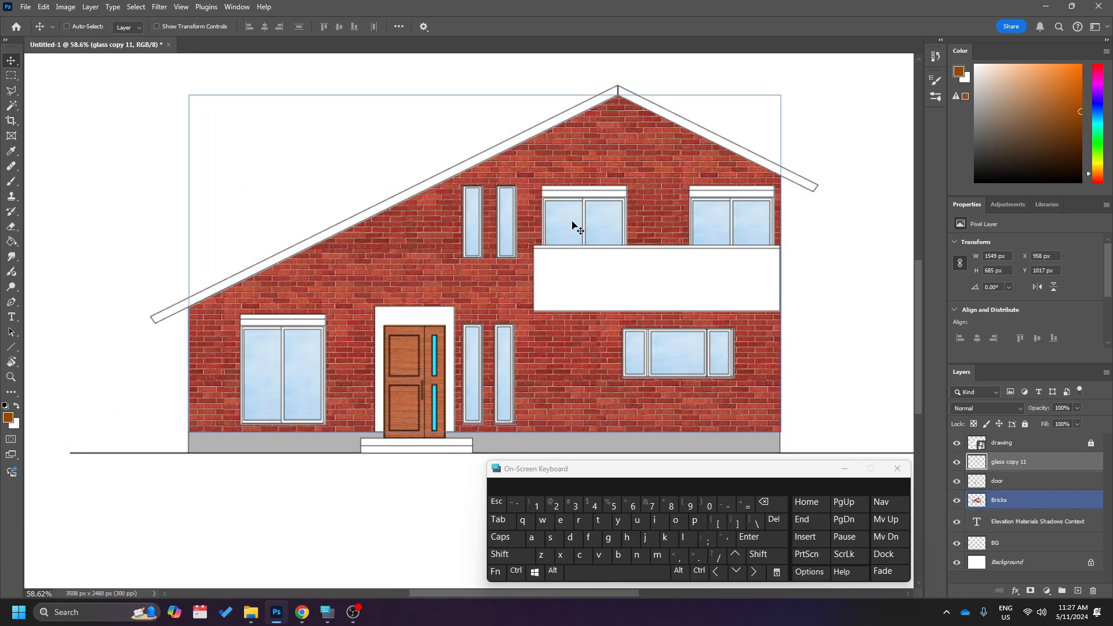
drag(574, 225, 439, 115)
key(ctrl+z)
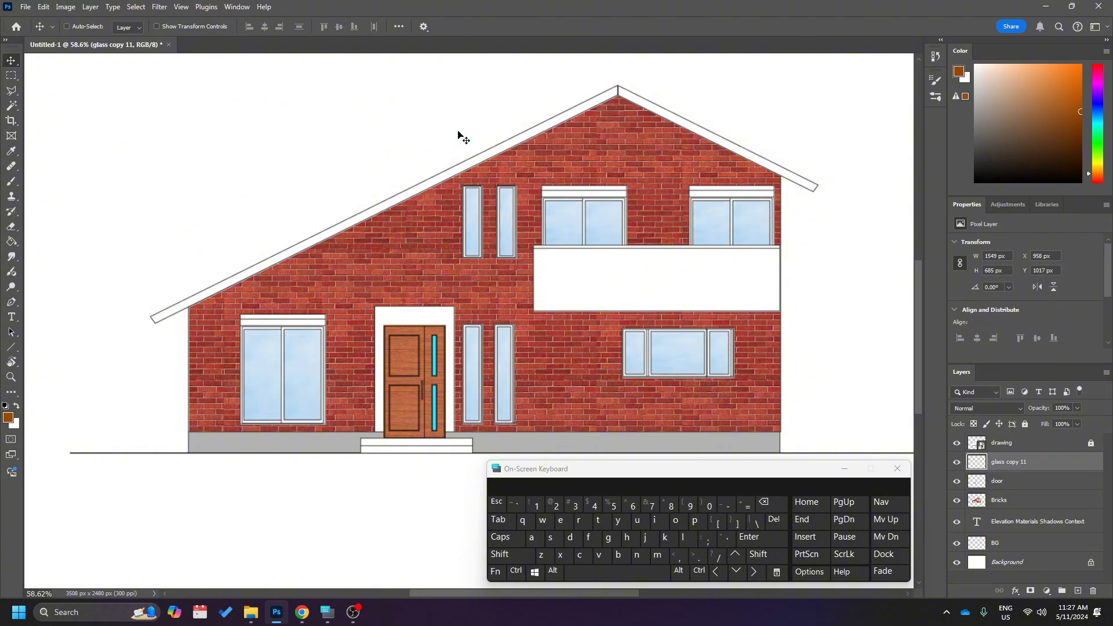
Switch to Chrome and browse the Google image results for concrete texture.
scroll(560, 306, up, 1)
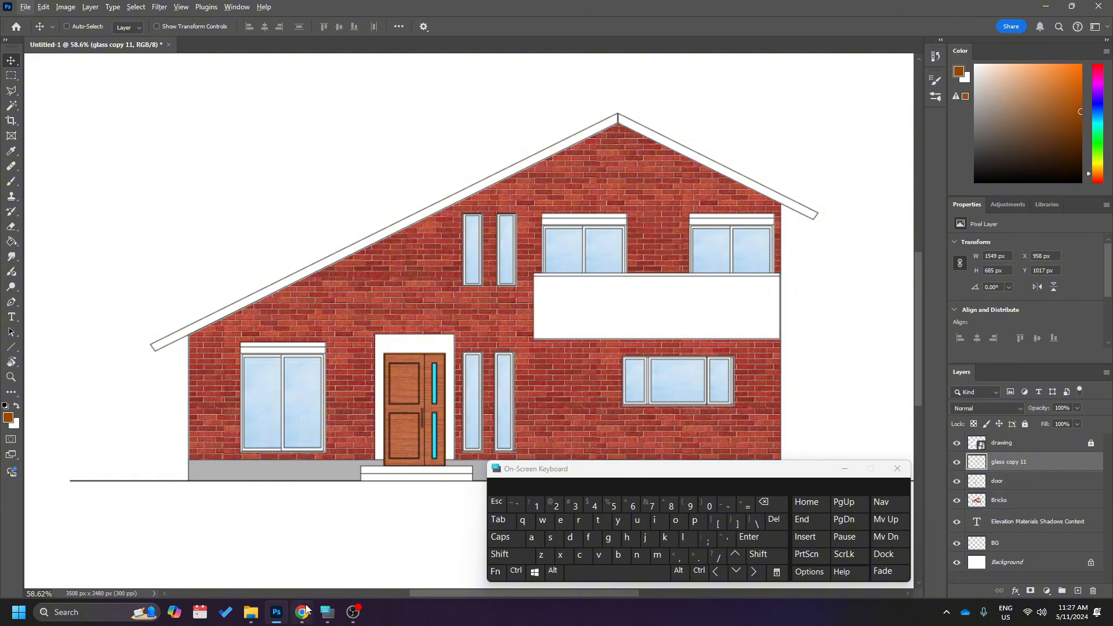
mouse_move(303, 612)
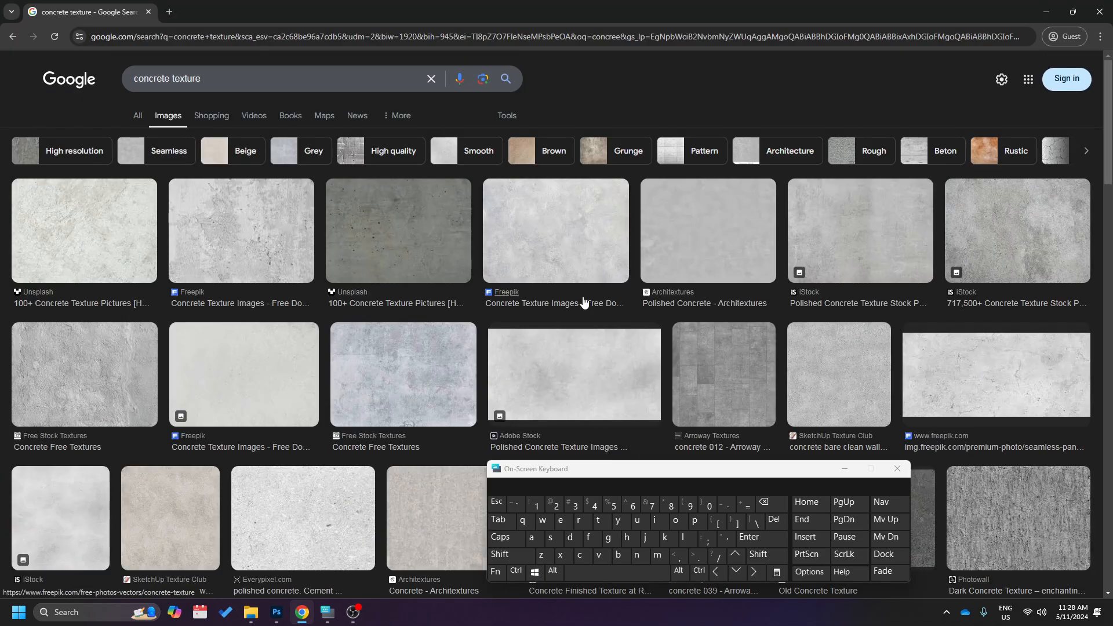
scroll(197, 363, down, 5)
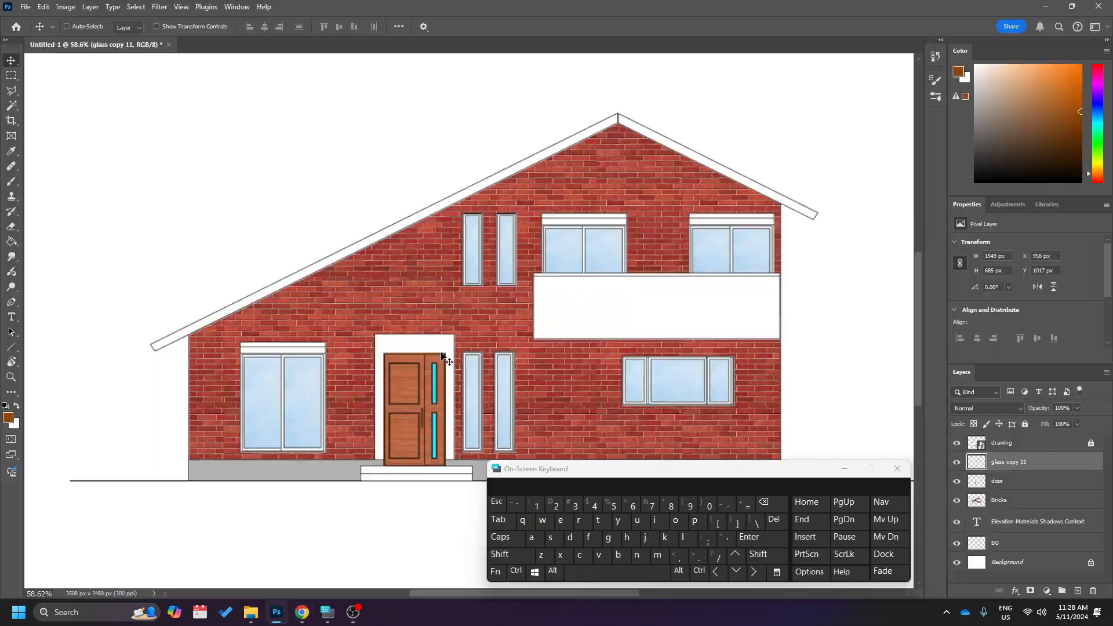
Paste the concrete texture into the Photoshop drawing and place copies over the balcony and the front entrance.
key(ctrl+v)
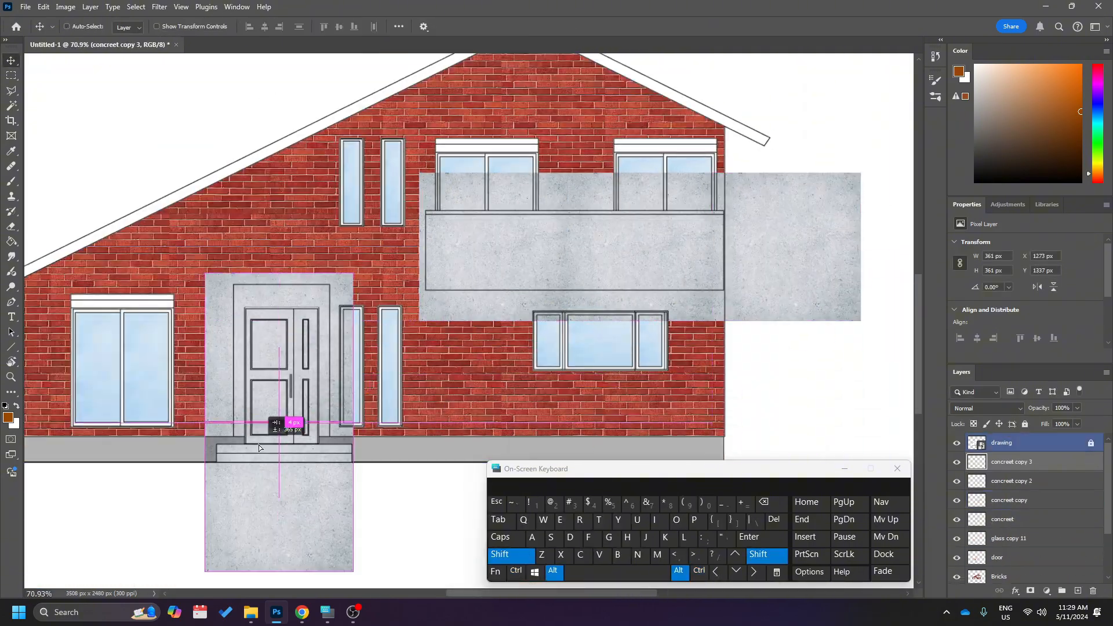
drag(259, 448, 258, 441)
scroll(258, 441, up, 3)
key(ctrl+z)
Scale the concrete copy around the front door to 413 × 413 px.
key(ctrl+t)
drag(359, 387, 362, 413)
key(Return)
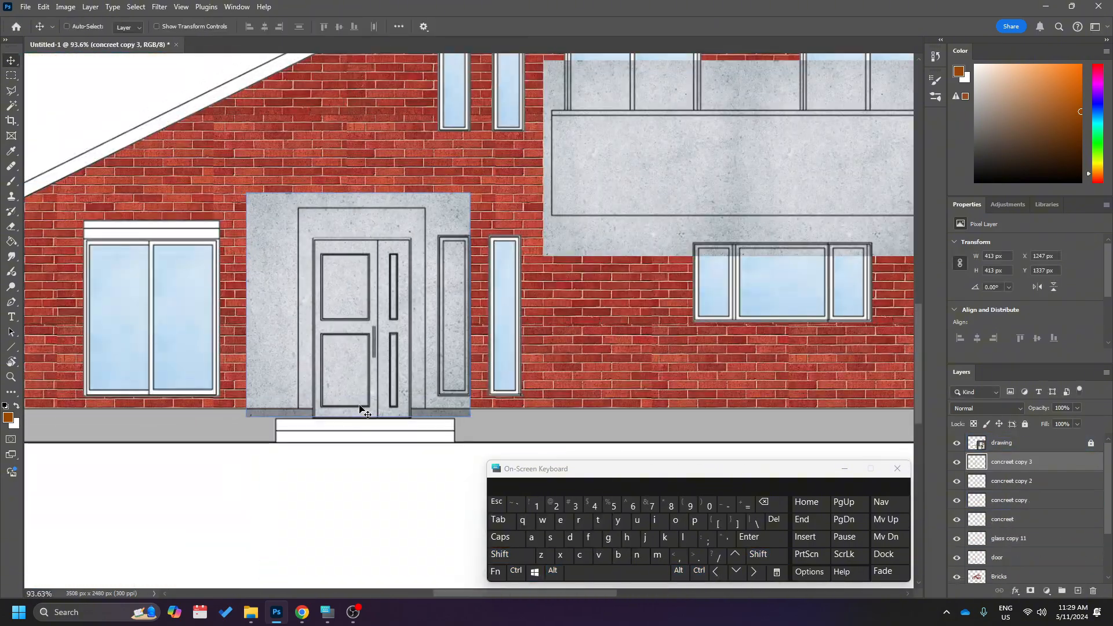
scroll(363, 410, down, 2)
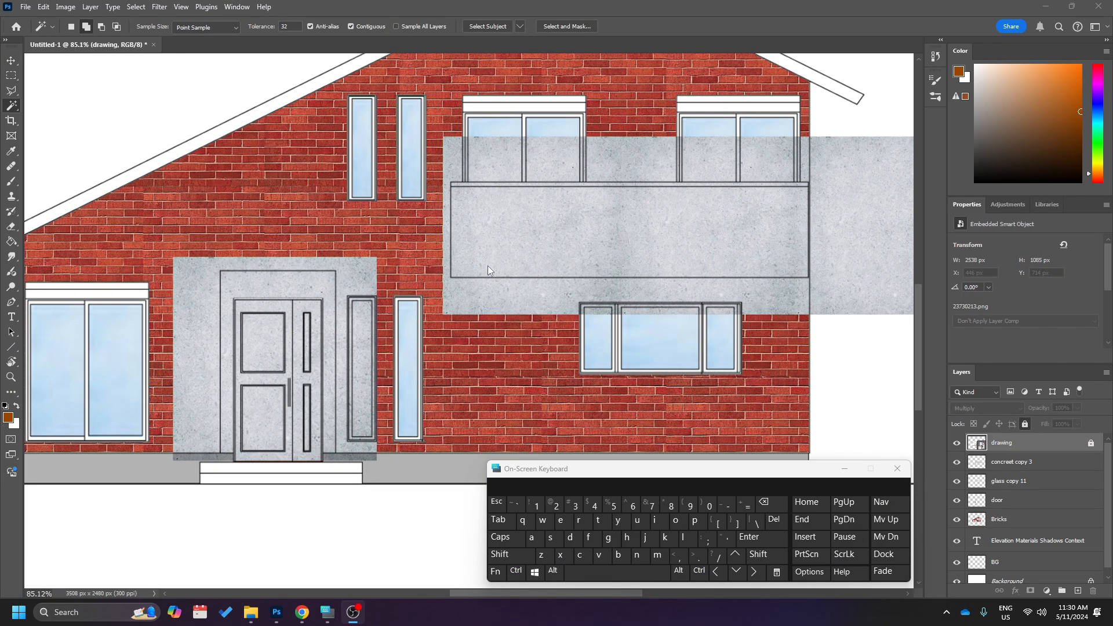
scroll(488, 266, left, 2)
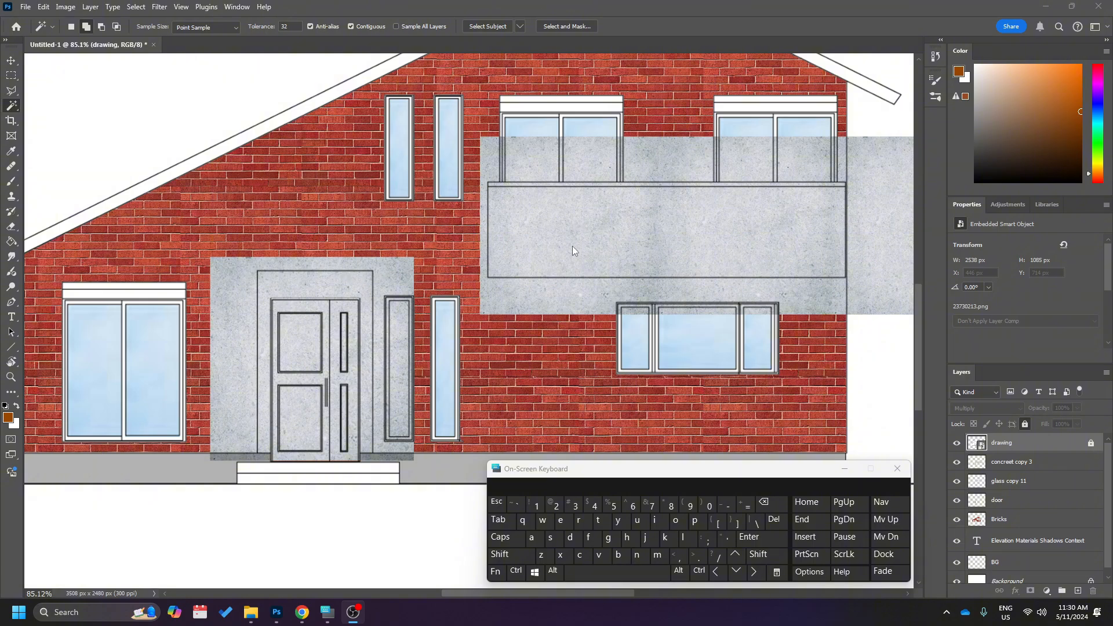
scroll(603, 235, up, 2)
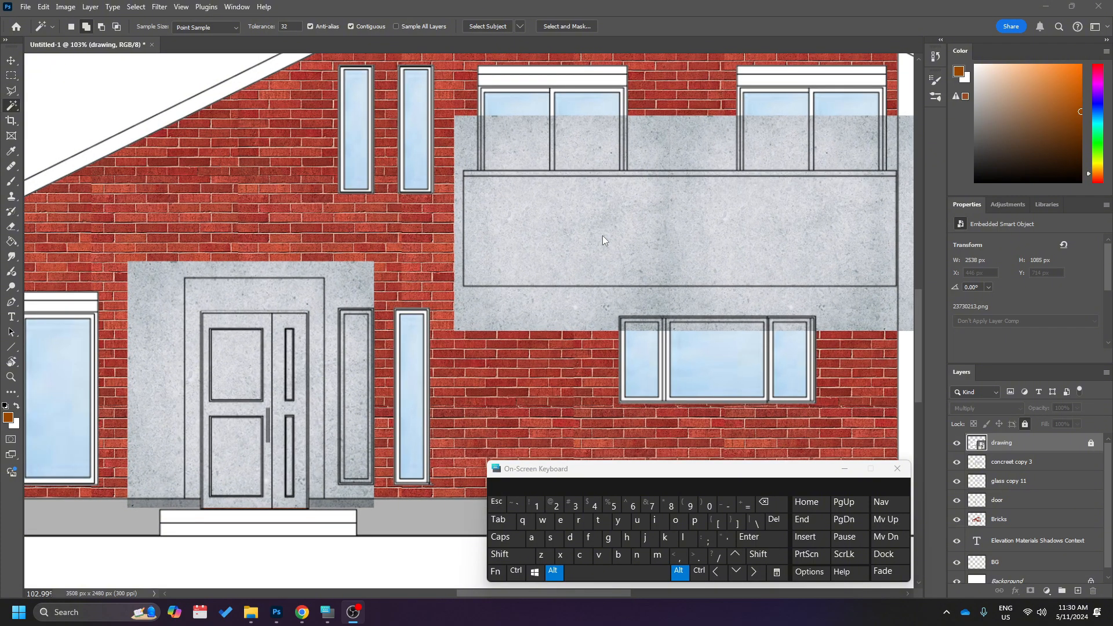
scroll(603, 235, left, 1)
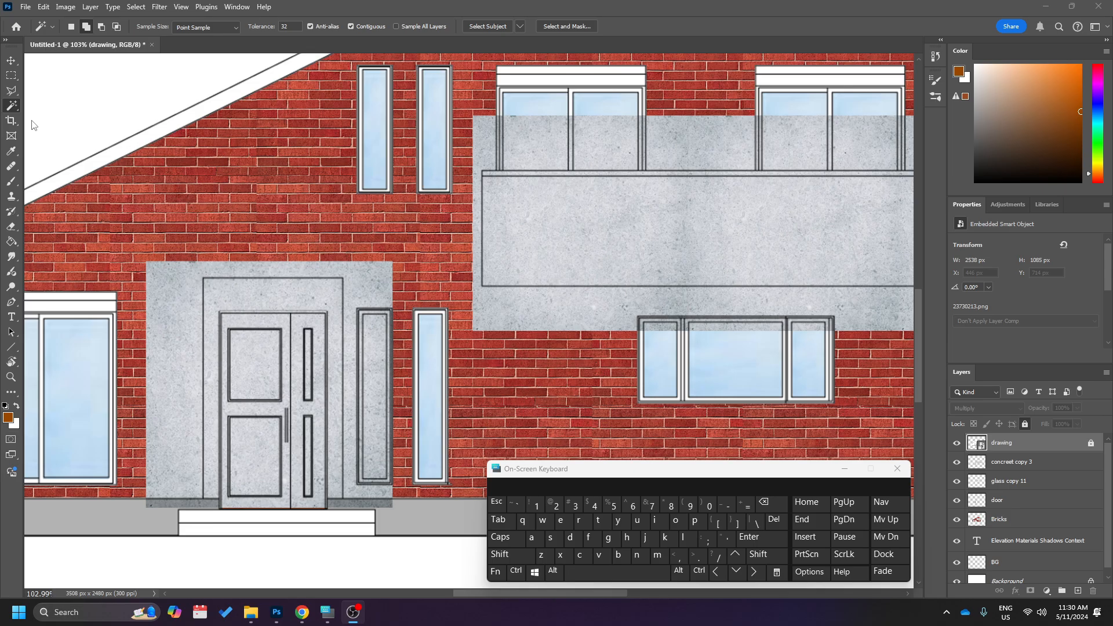
Try the Magic Wand in New Selection mode on the balcony panel and door surround in turn, ending with the balcony panel selected.
click(9, 110)
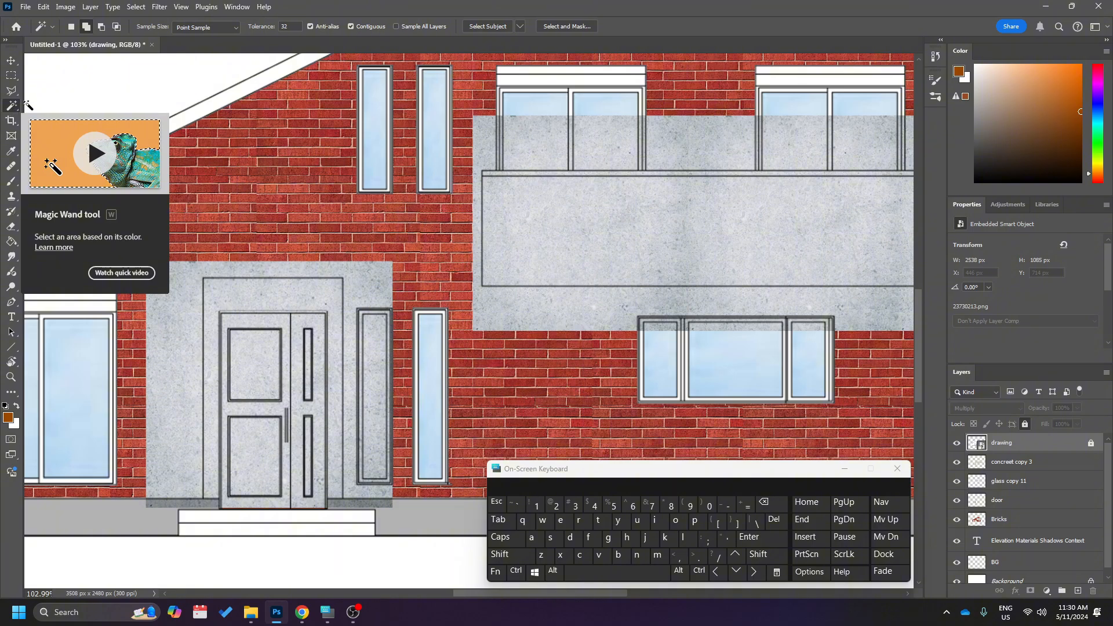
scroll(335, 250, right, 2)
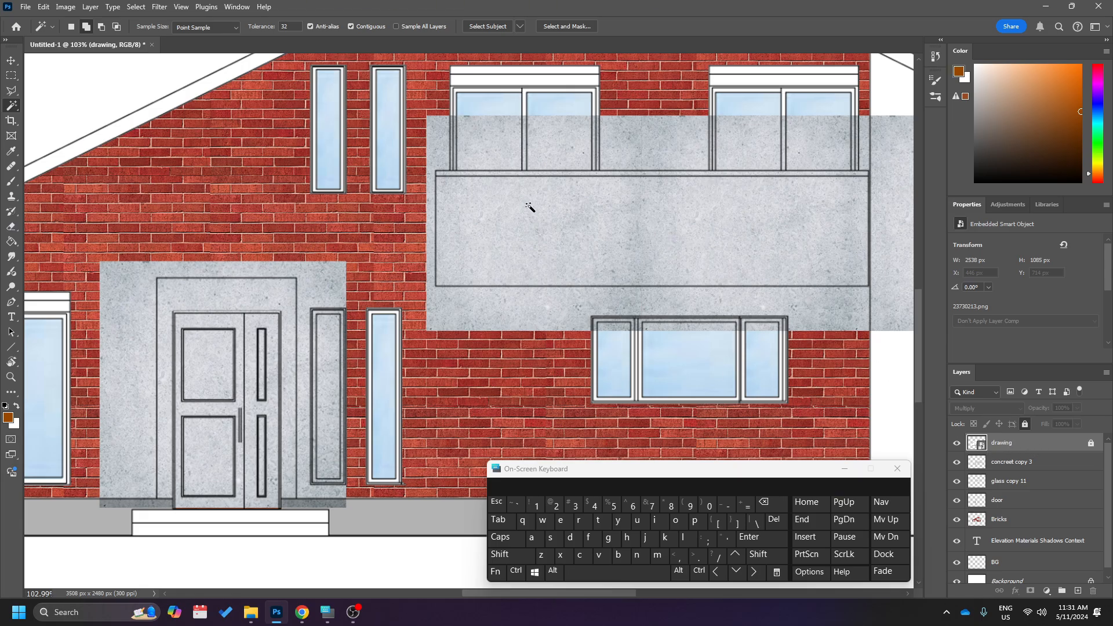
click(70, 28)
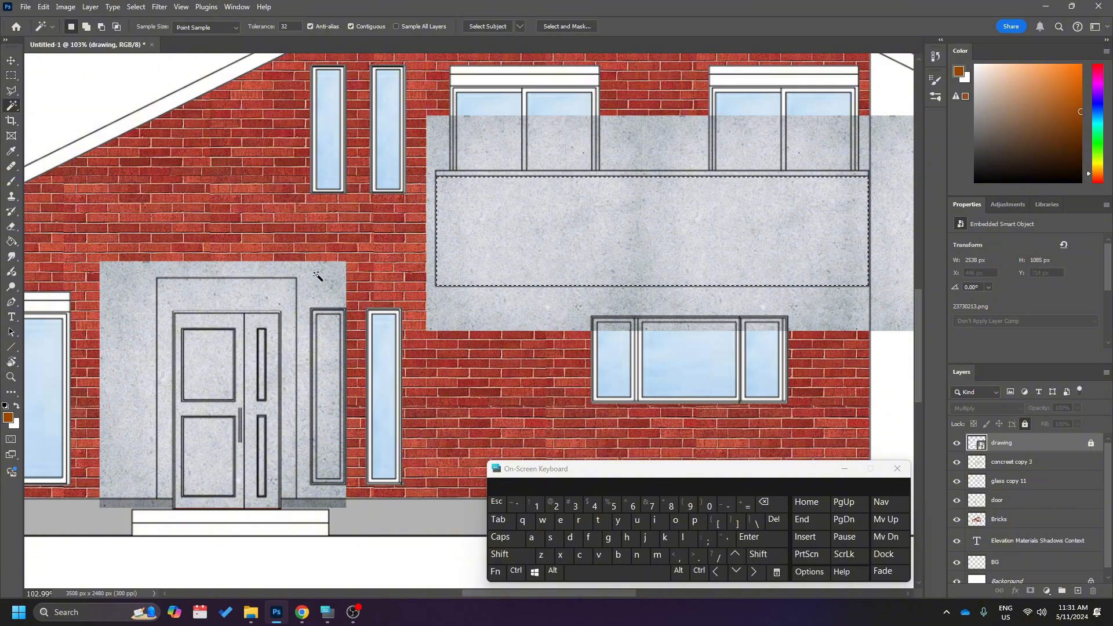
click(276, 293)
click(488, 236)
click(172, 293)
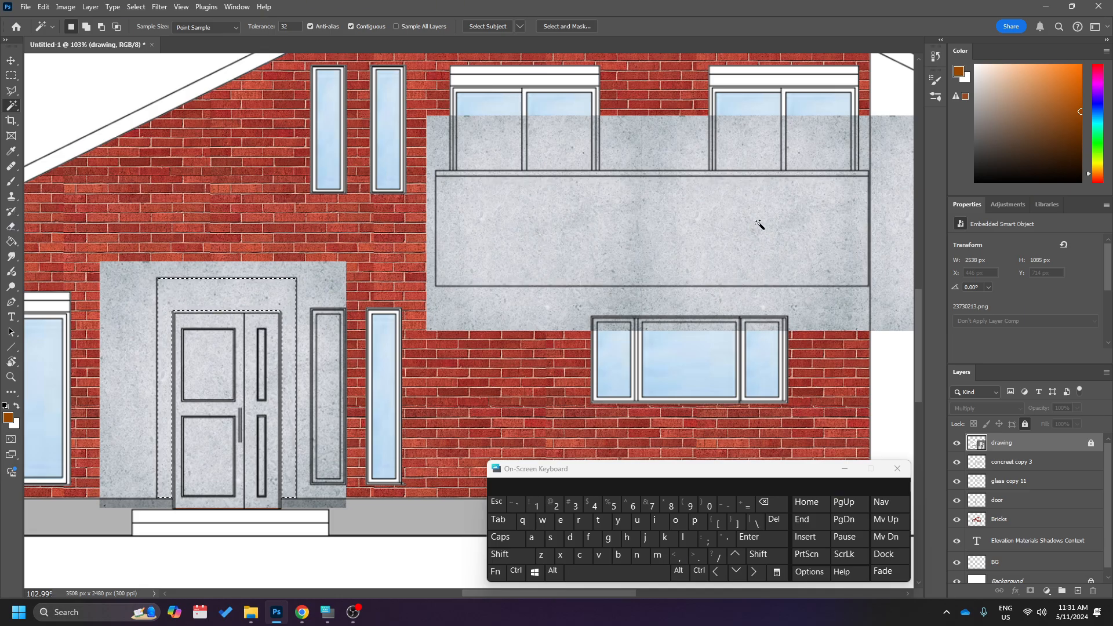
click(514, 235)
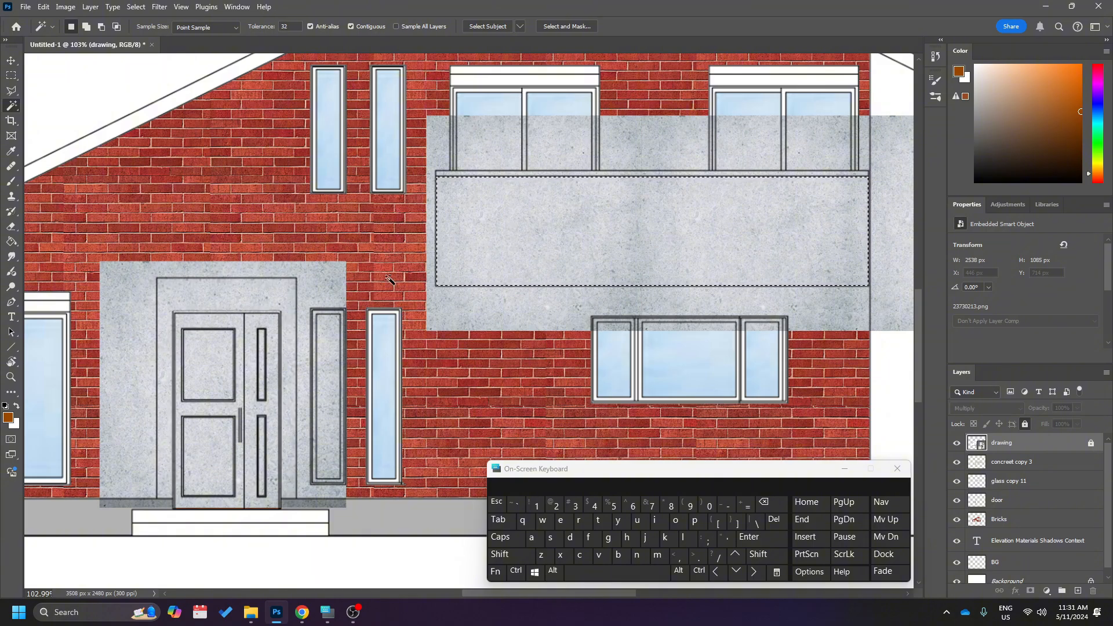
Add the front door surround and the balcony's thin top strip to the Magic Wand selection.
click(86, 26)
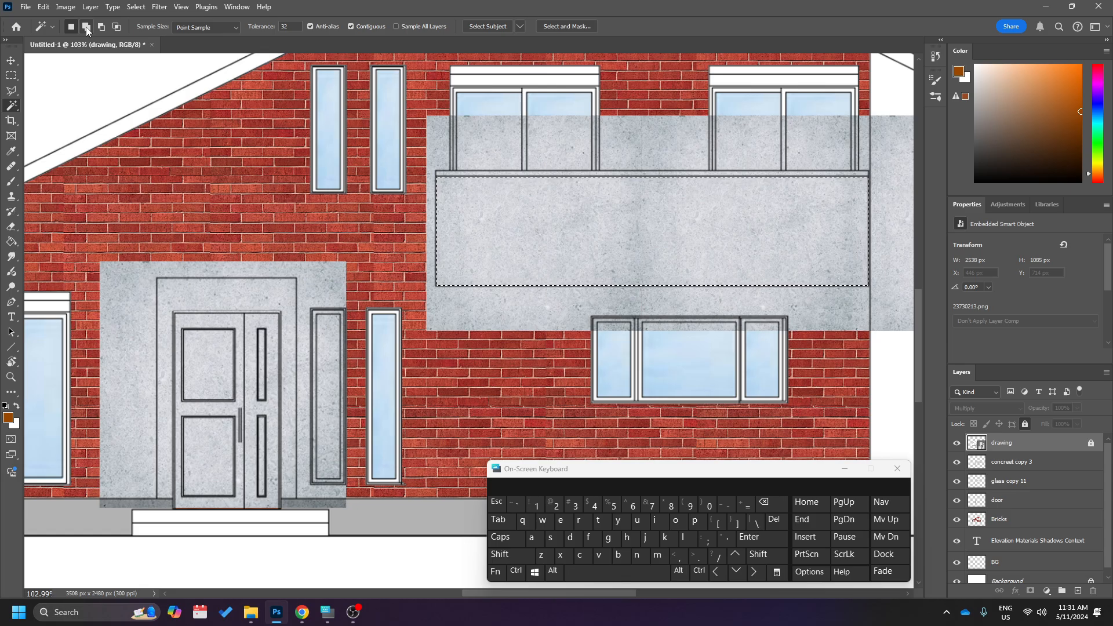
click(252, 294)
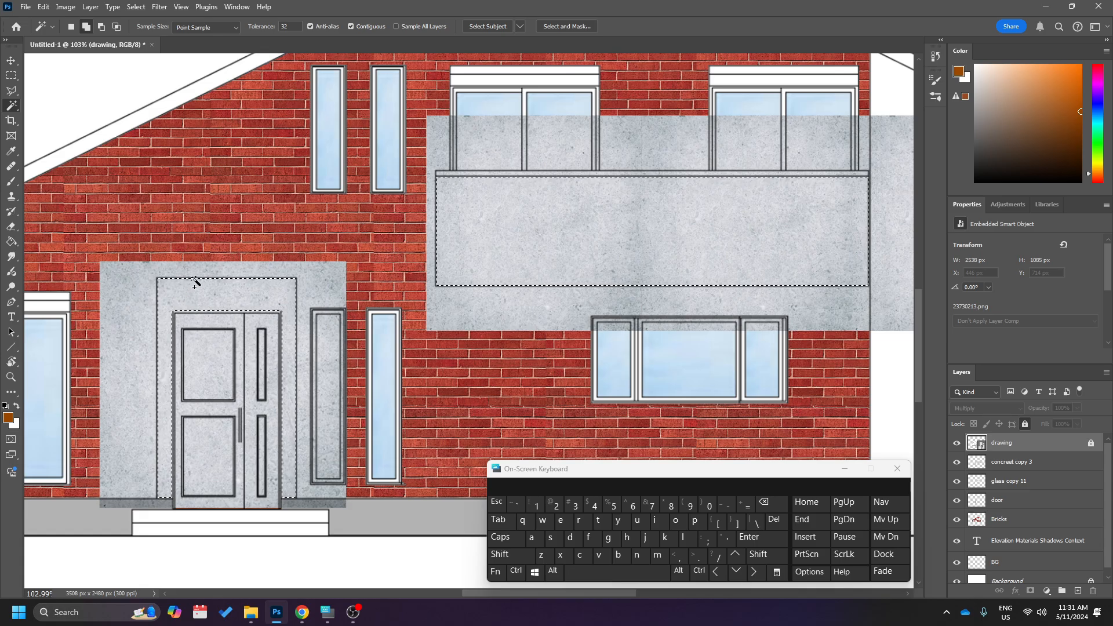
scroll(467, 176, up, 3)
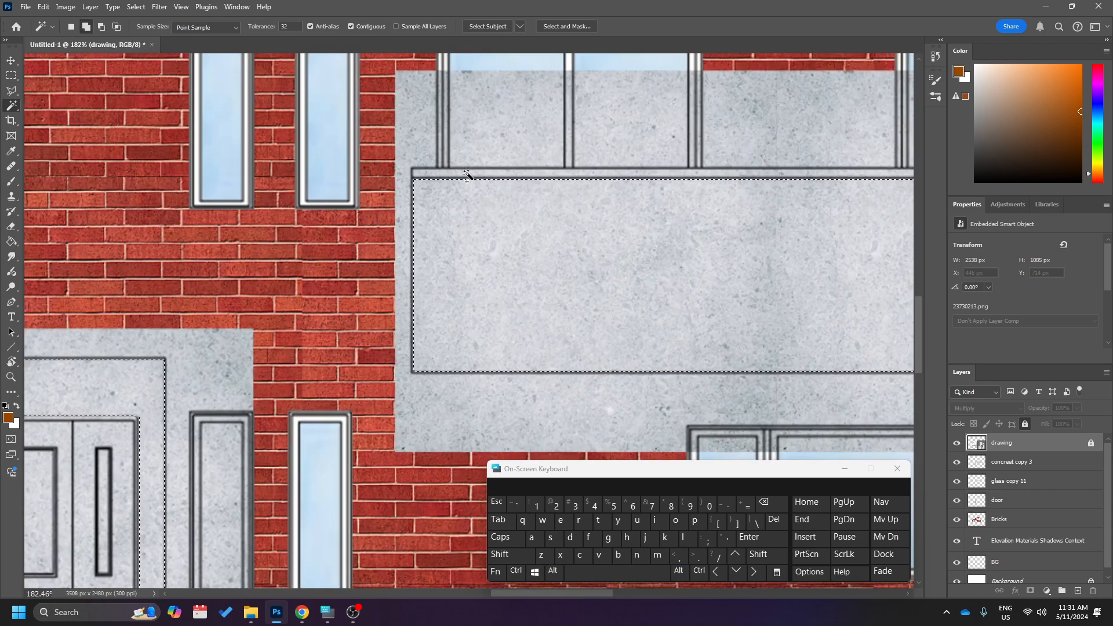
scroll(468, 222, down, 4)
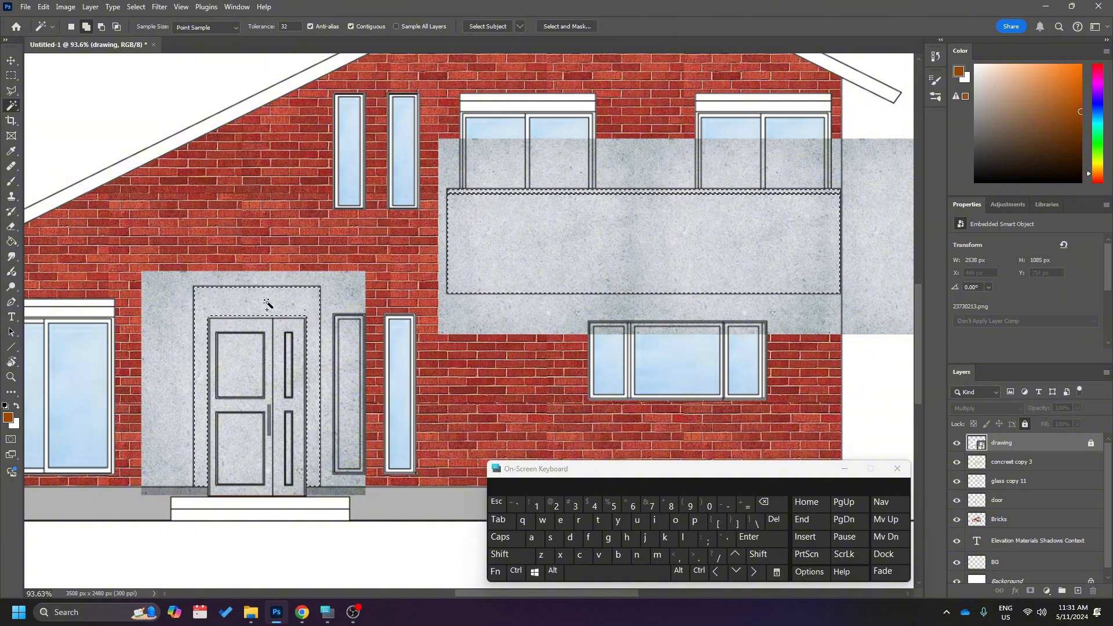
scroll(282, 307, down, 1)
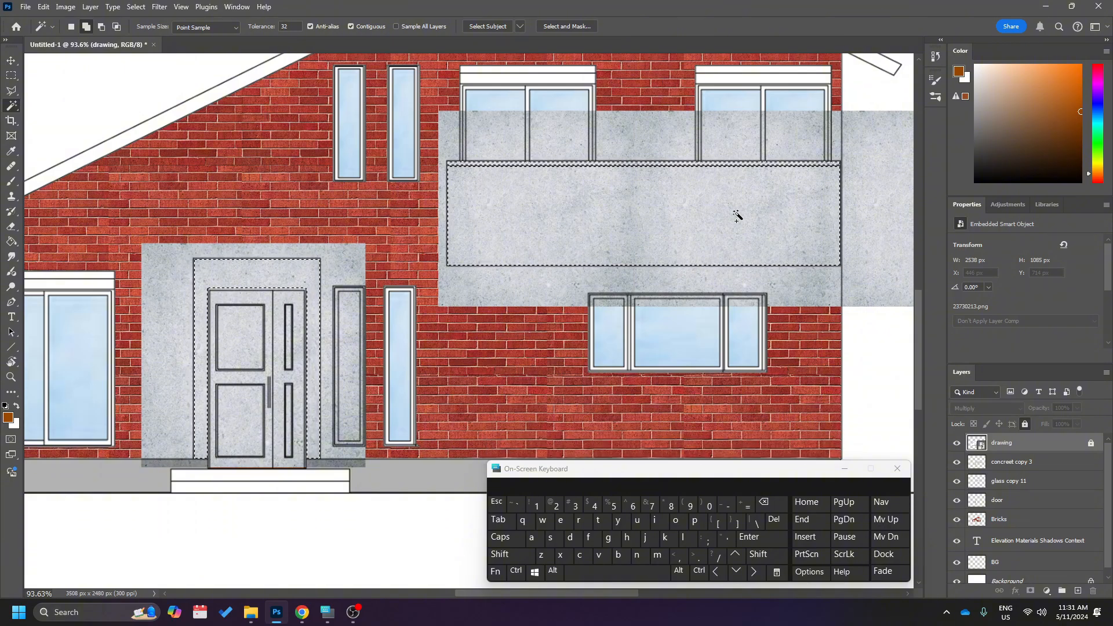
scroll(435, 253, up, 1)
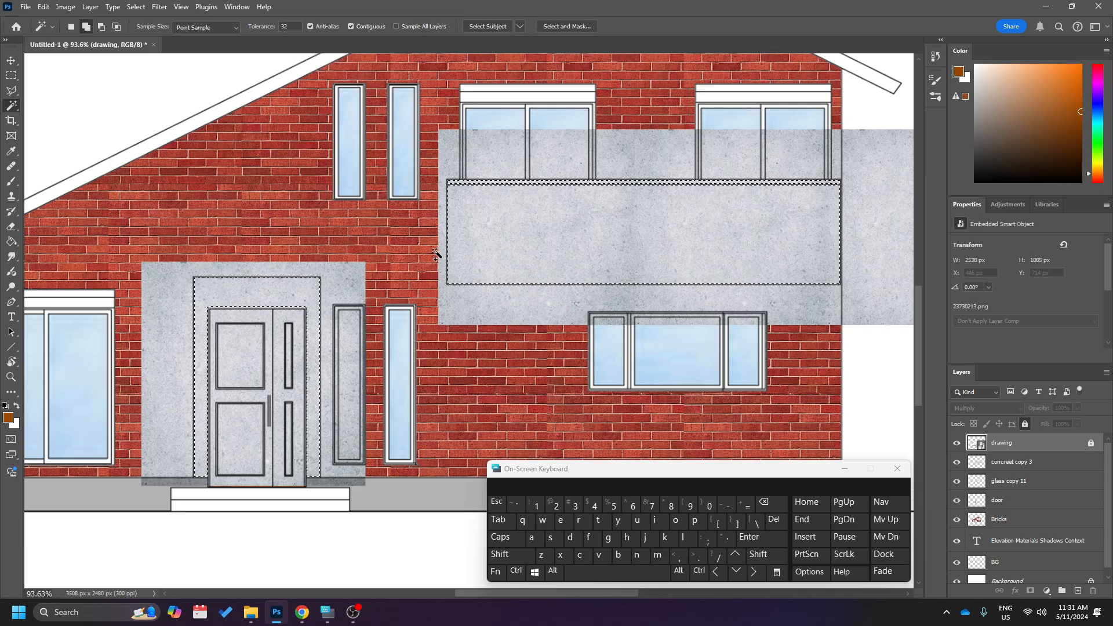
Invert the selection and delete the excess concrete outside the balcony and door surround from the concreet copy 3 layer.
right_click(502, 235)
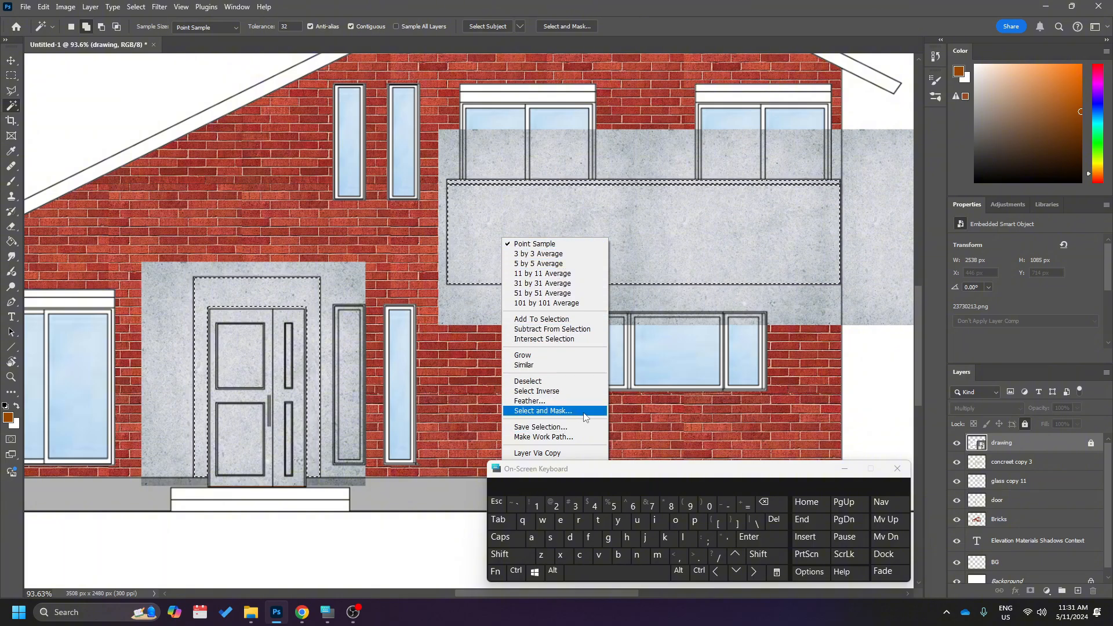
right_click(677, 180)
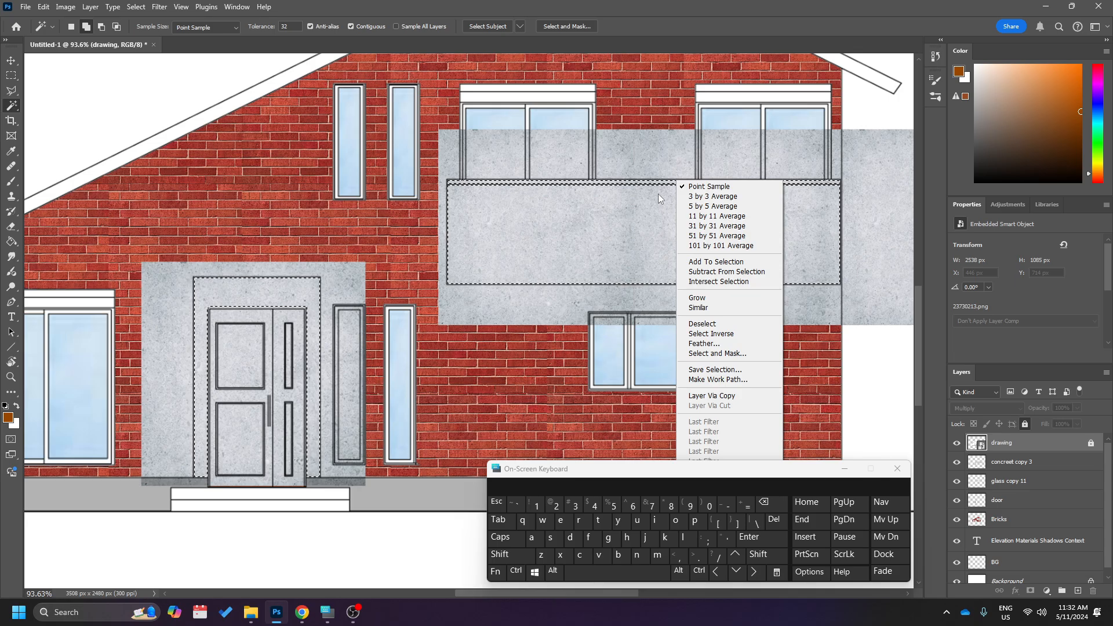
click(707, 334)
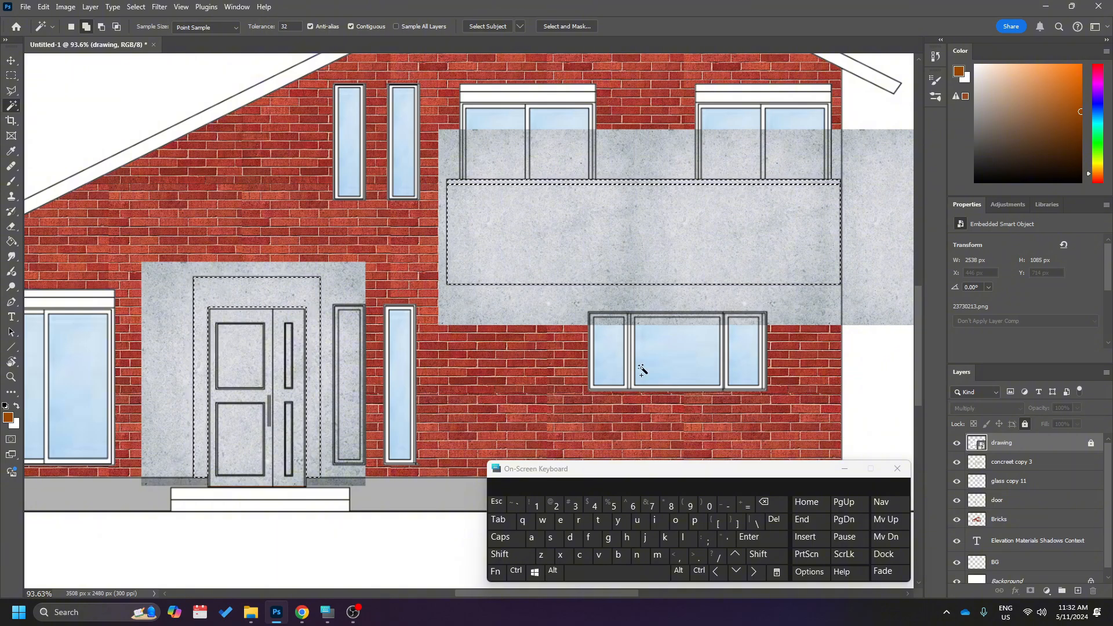
click(1063, 463)
key(Delete)
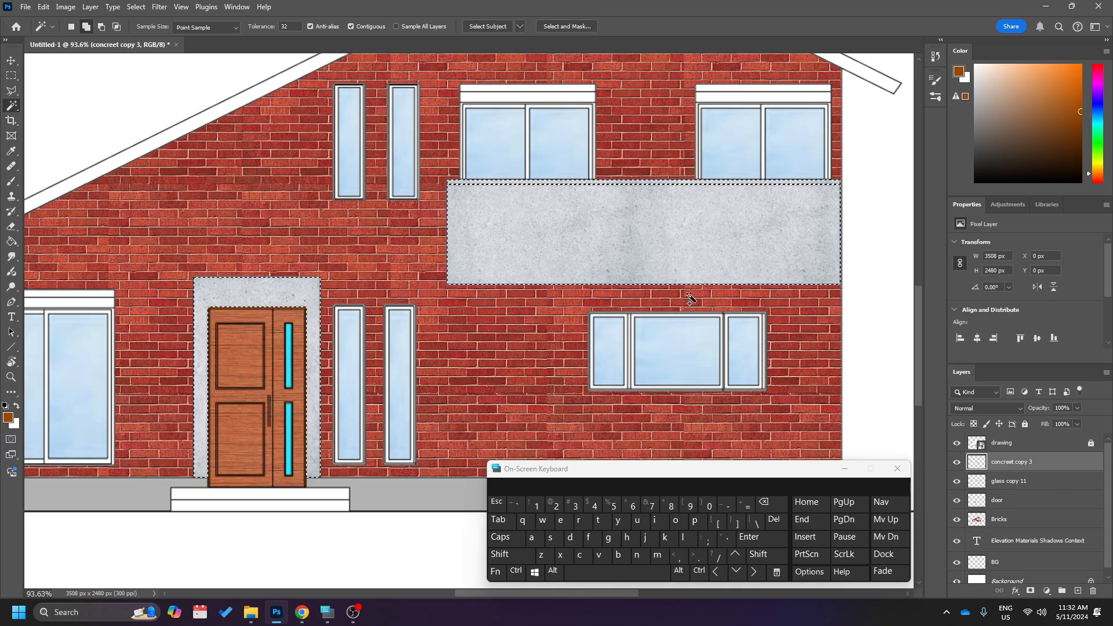
Deselect the area around the trimmed concrete.
right_click(567, 243)
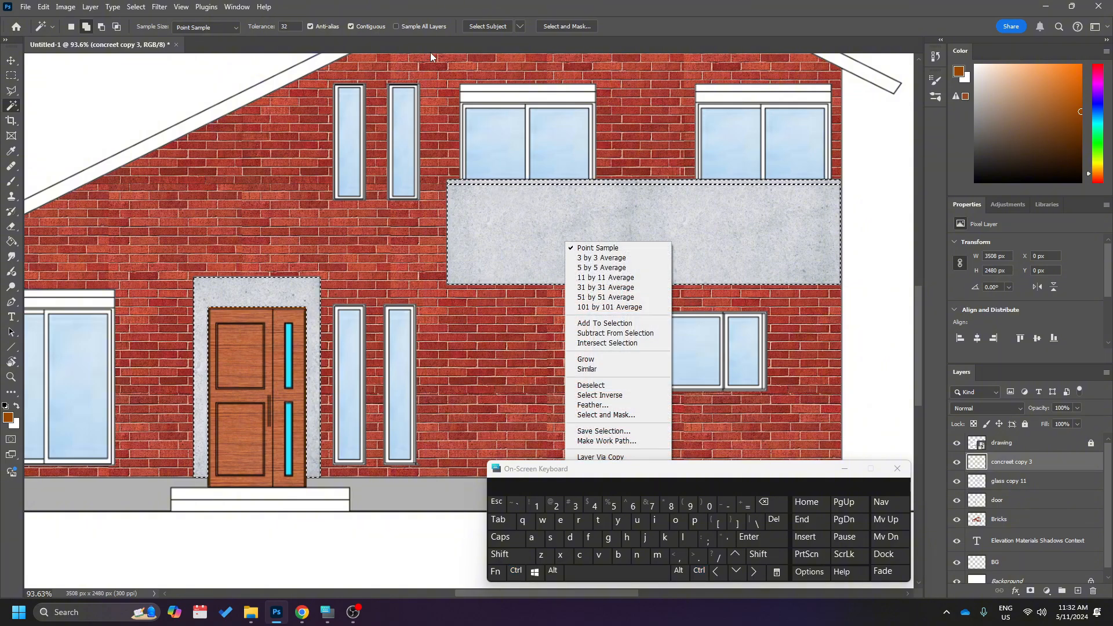
click(494, 207)
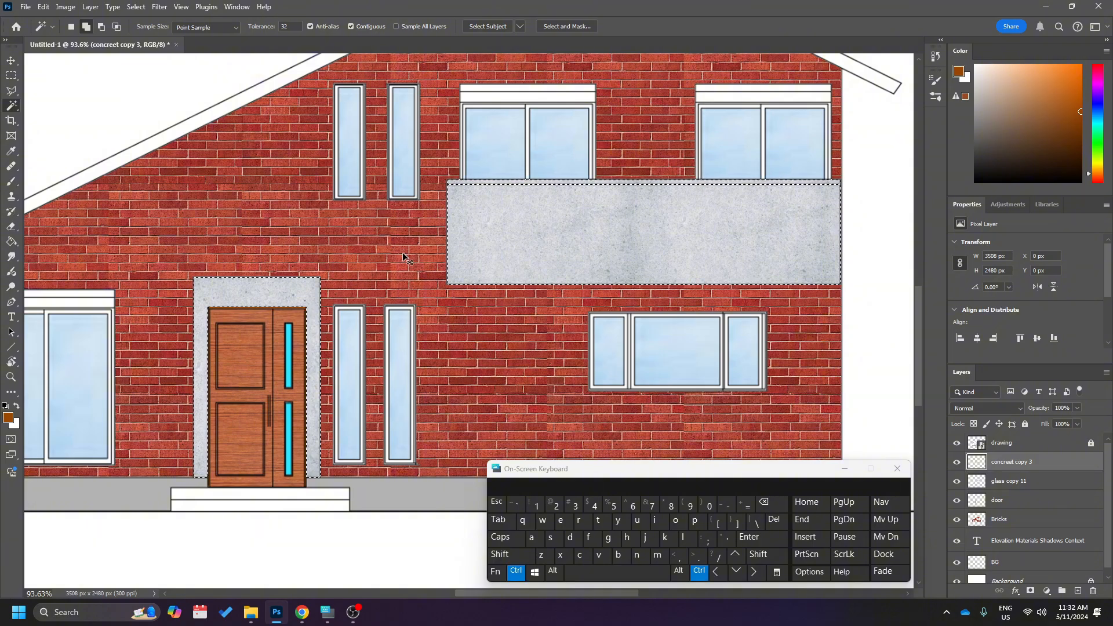
key(ctrl+d)
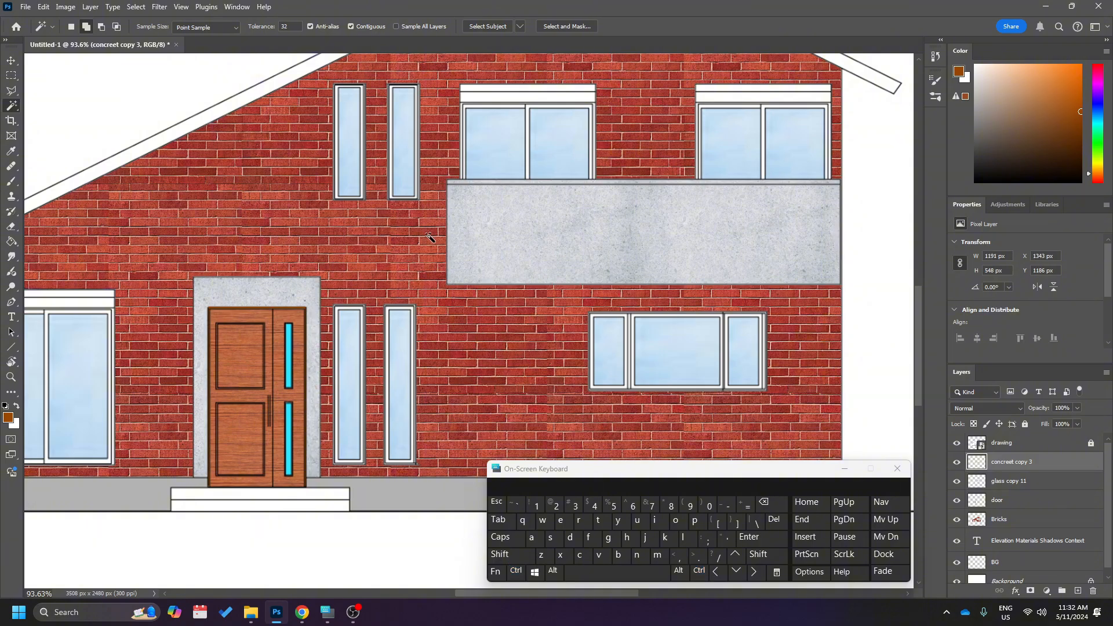
alt+scroll(509, 212, up, 3)
alt+scroll(508, 212, down, 5)
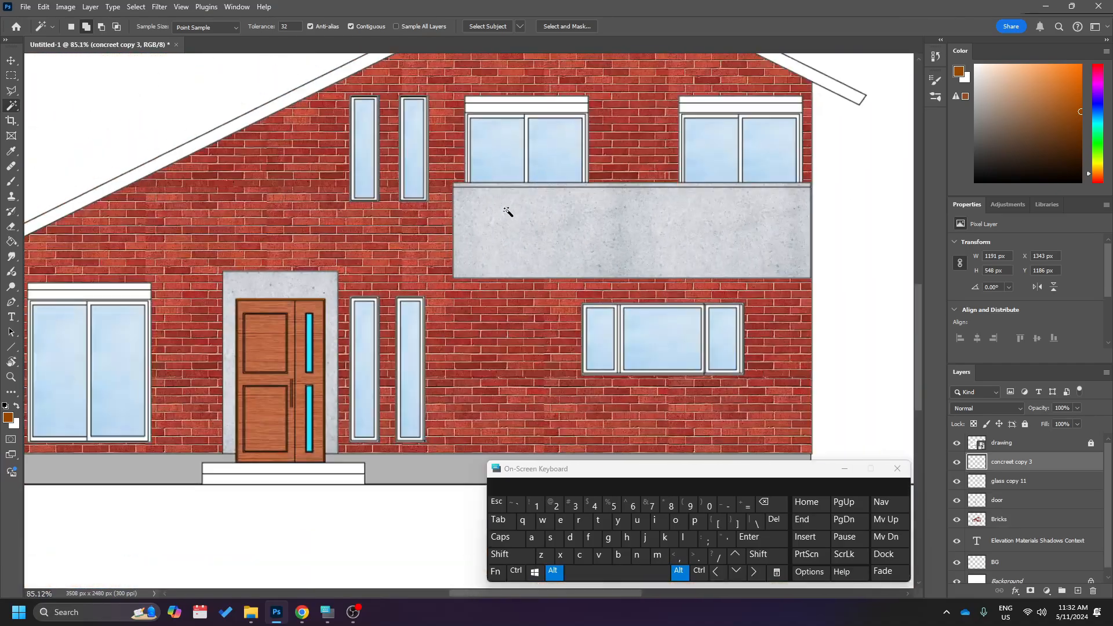
alt+scroll(508, 212, down, 4)
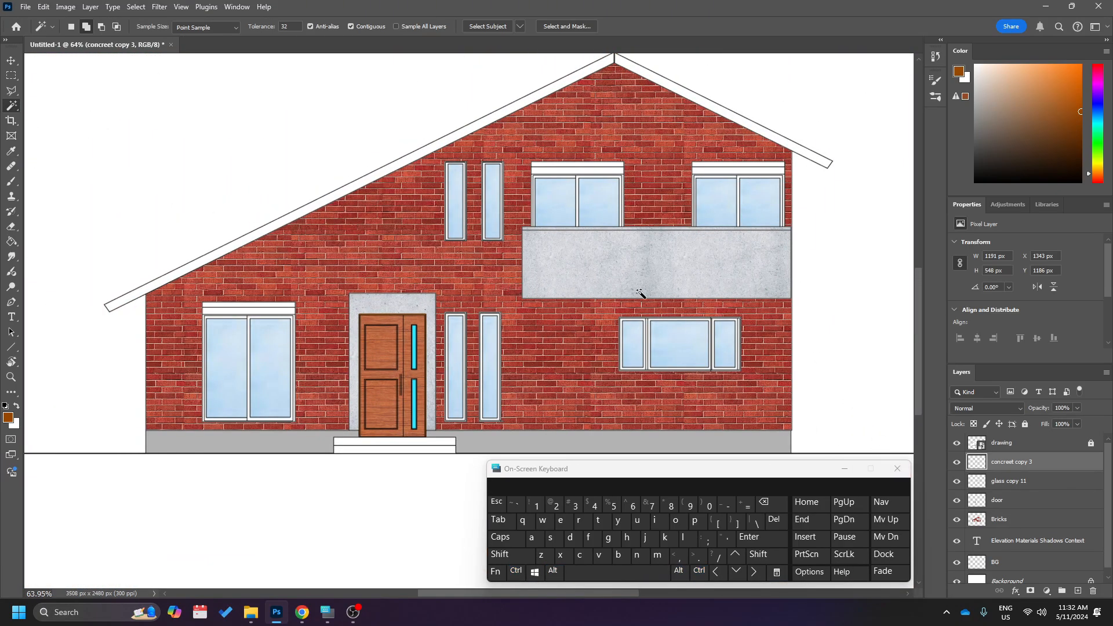
Add a Hue/Saturation adjustment layer above the concrete layer with hue -147 and saturation +75.
key(v)
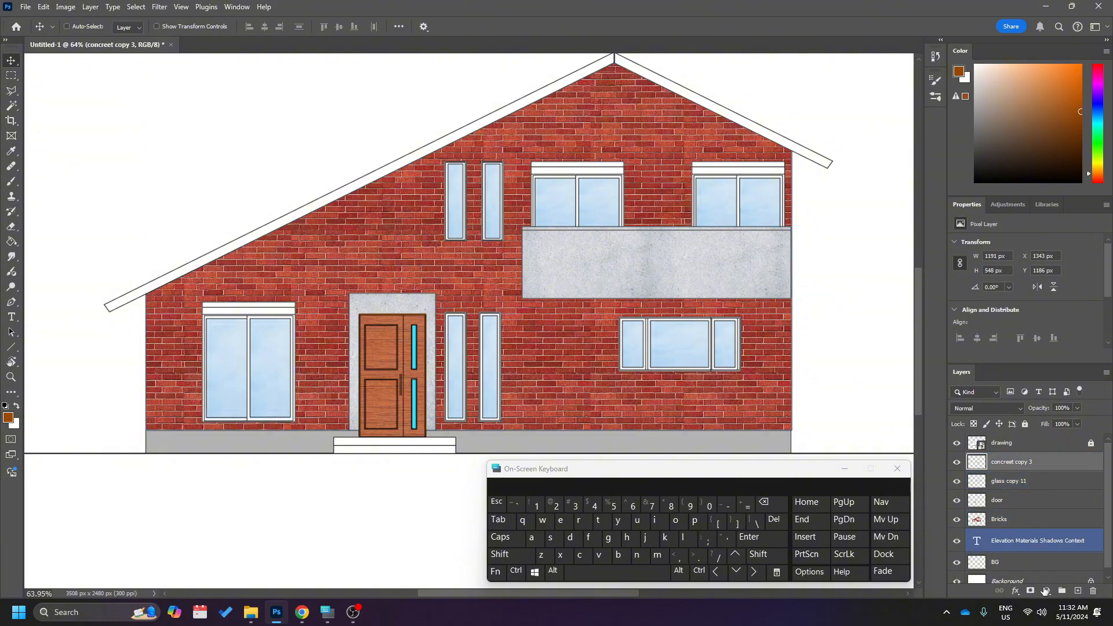
click(1046, 590)
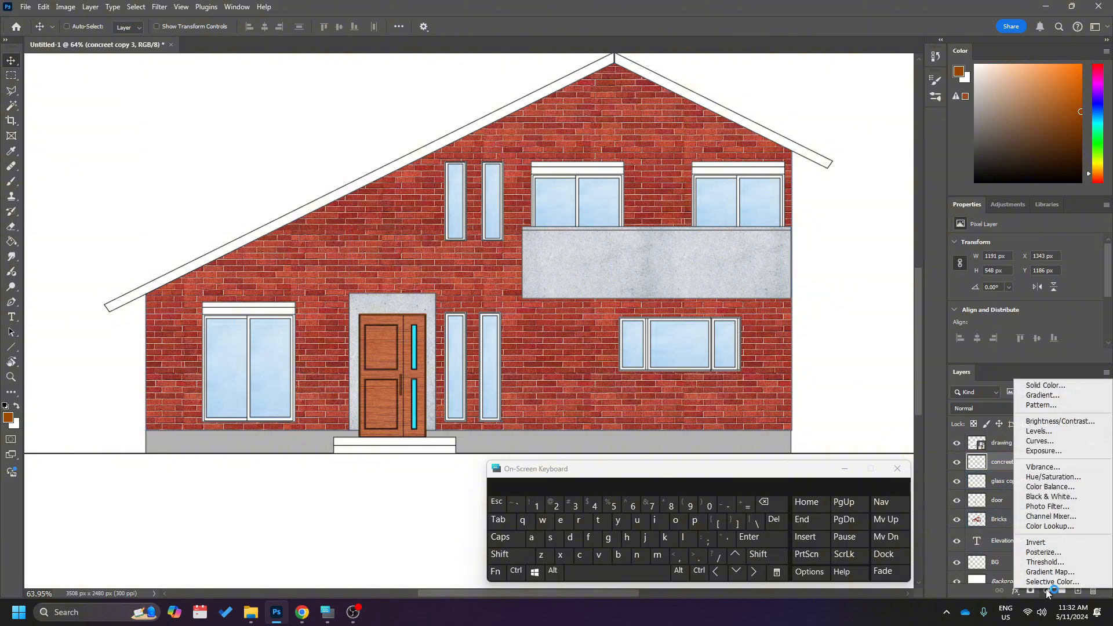
click(1073, 482)
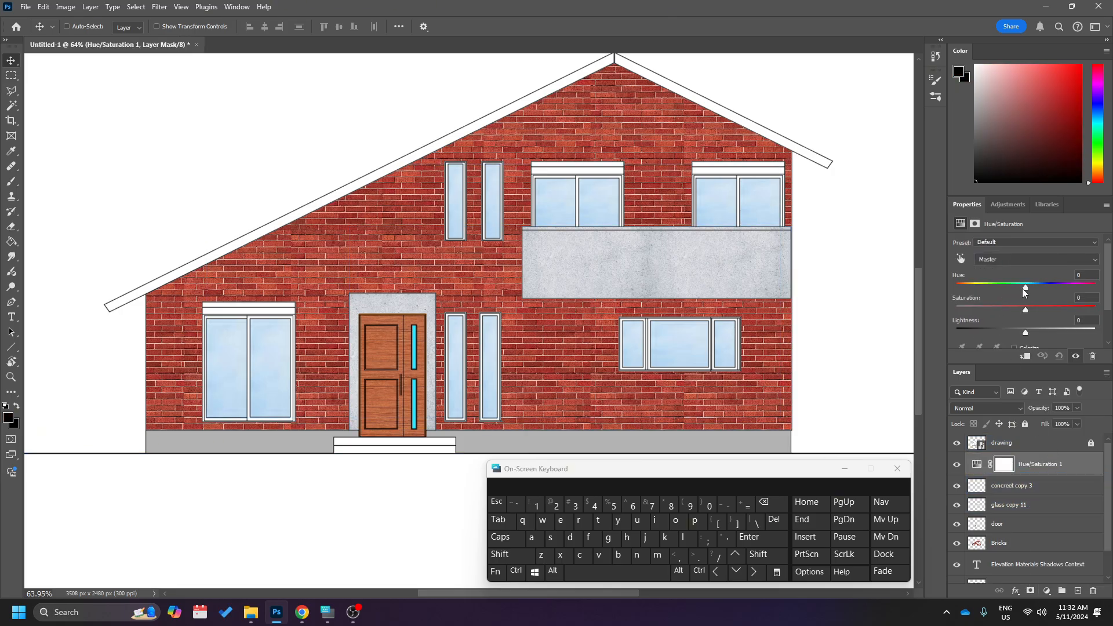
drag(1026, 289, 1050, 315)
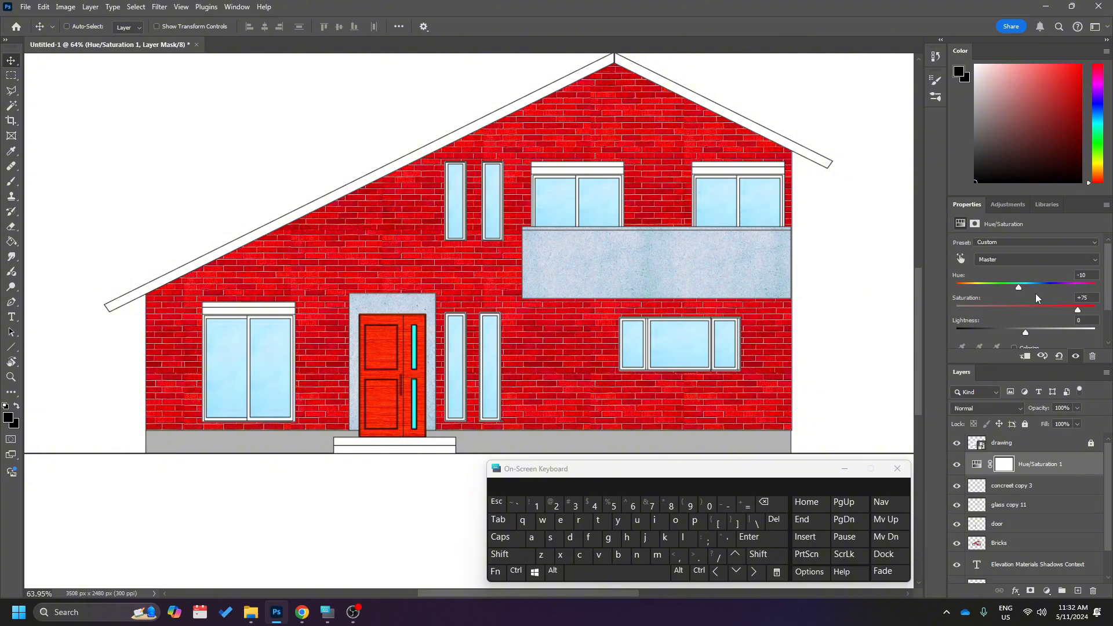
drag(1019, 288, 966, 288)
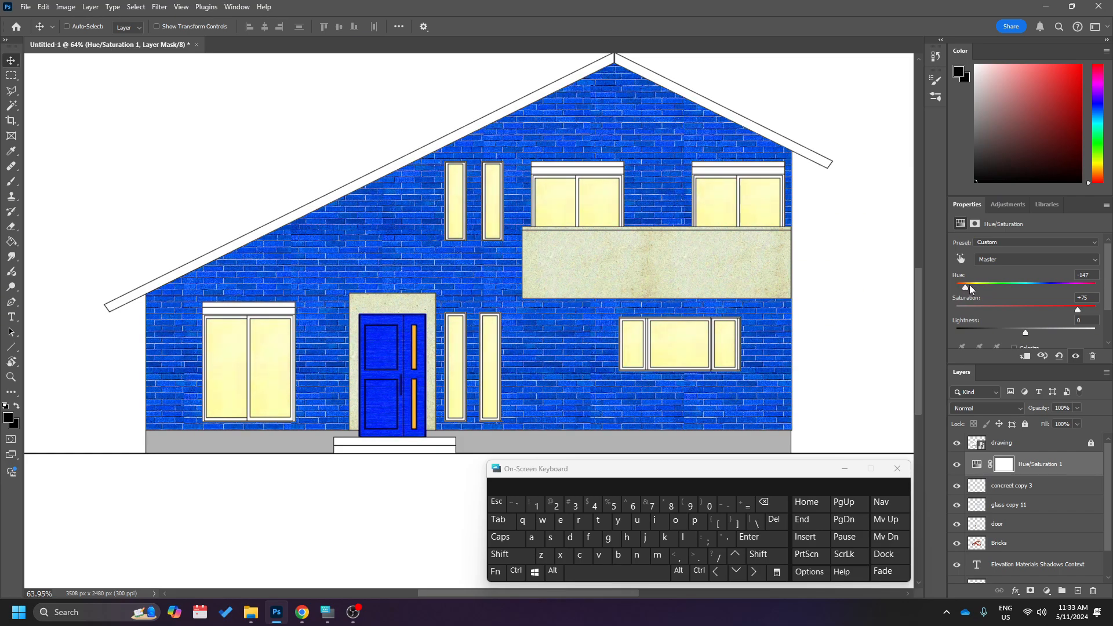
Merge the Hue/Saturation adjustment with the concreet copy 3 layer and rename the merged layer concrete.
ctrl+click(760, 396)
click(1051, 488)
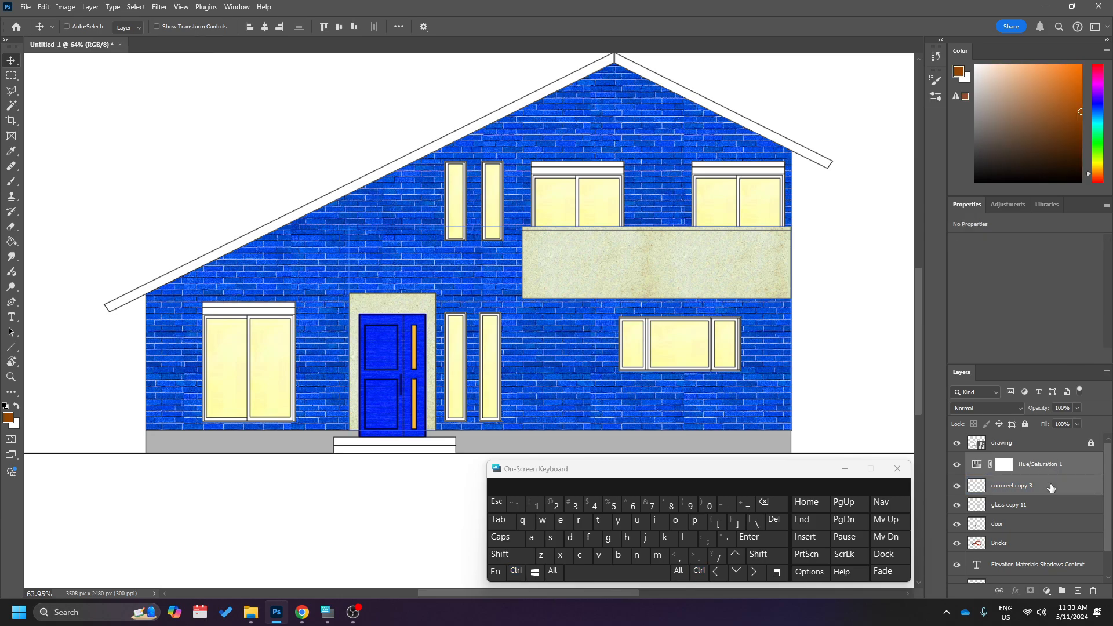
right_click(1051, 487)
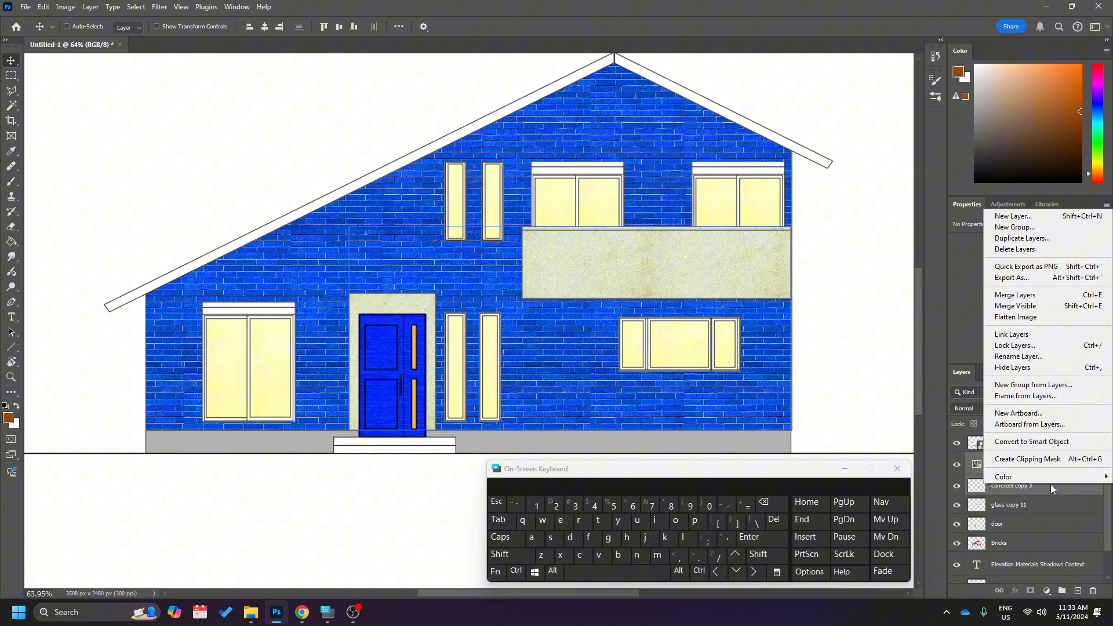
click(1035, 297)
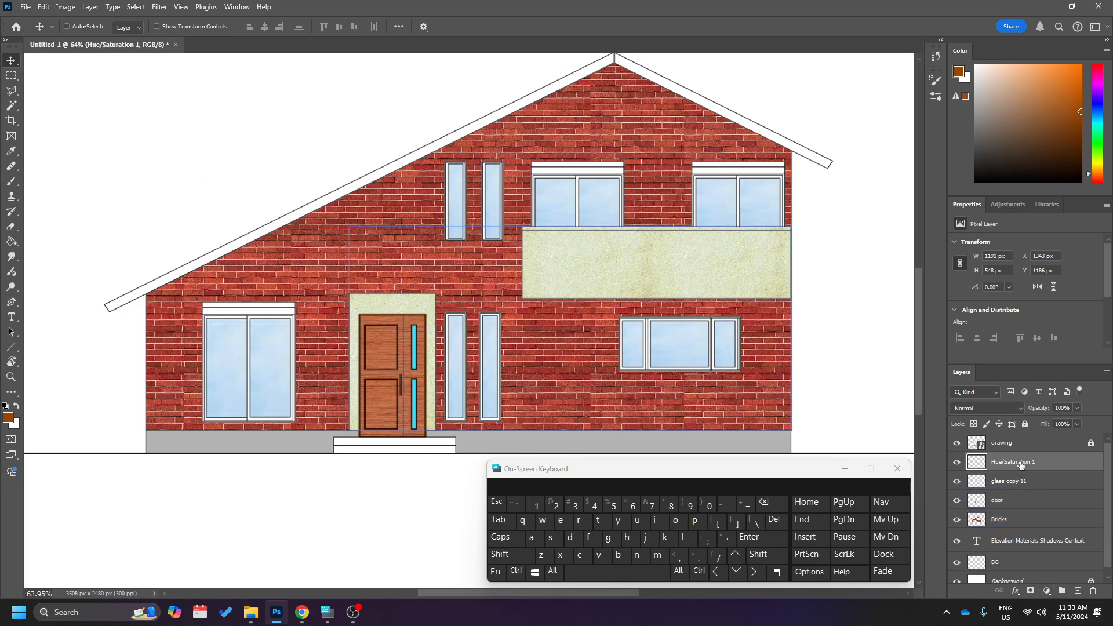
click(1024, 483)
text(concrete)
key(Return)
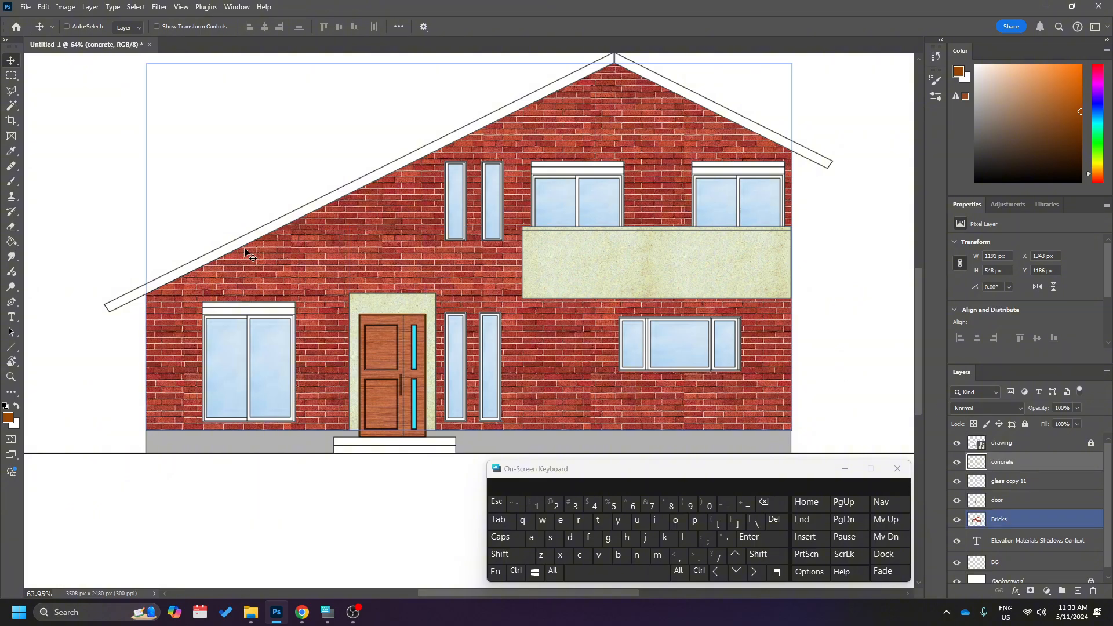
scroll(291, 273, up, 1)
scroll(291, 273, down, 1)
scroll(290, 273, up, 1)
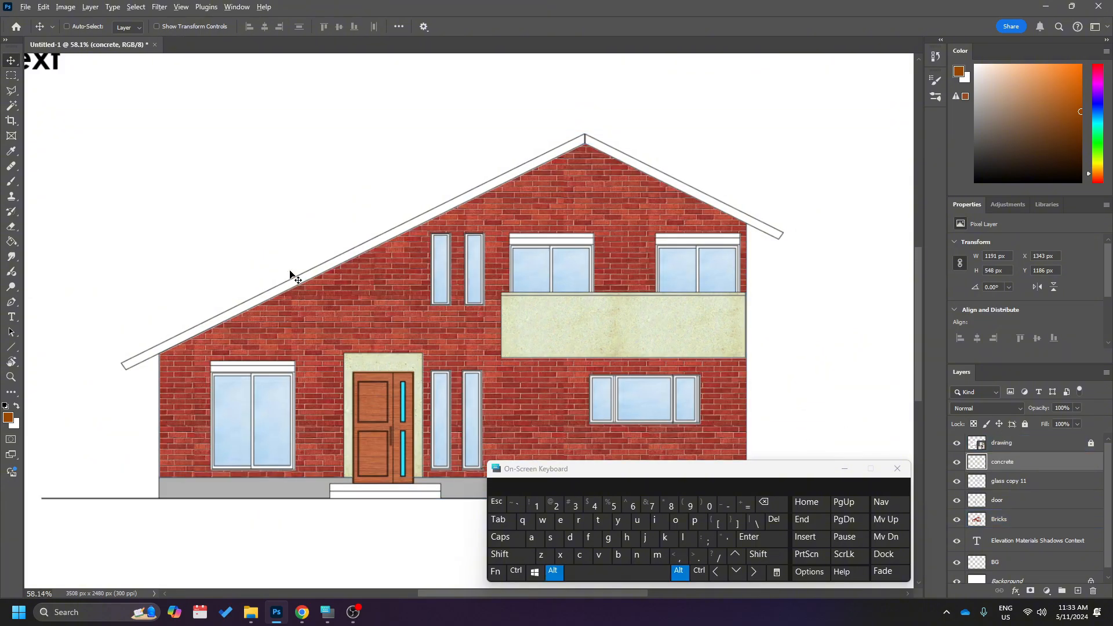
scroll(293, 278, down, 1)
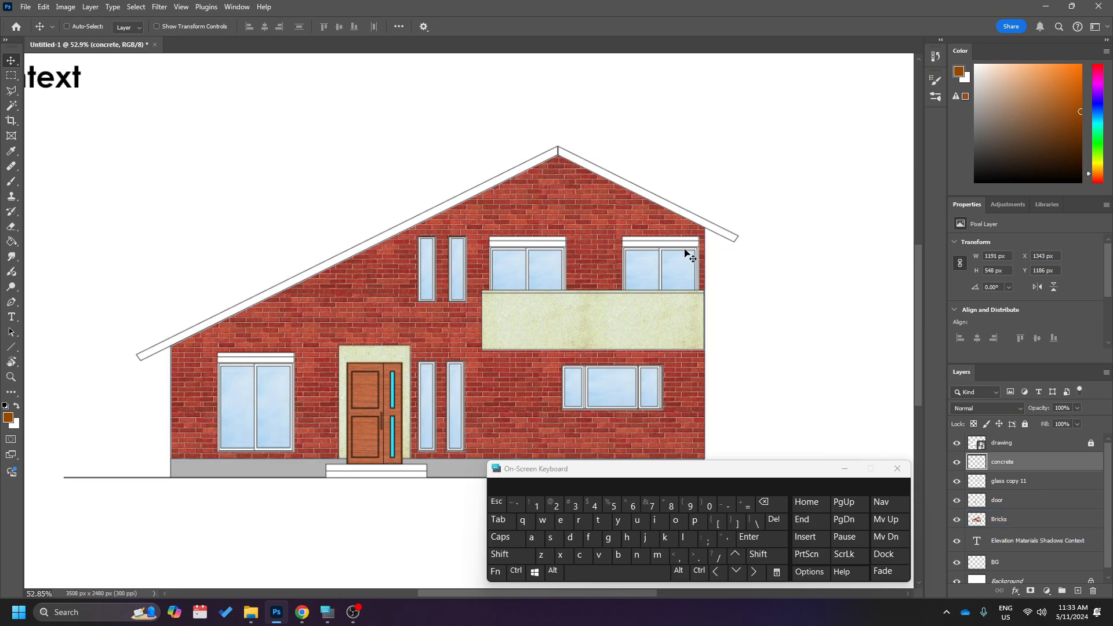
scroll(423, 355, down, 2)
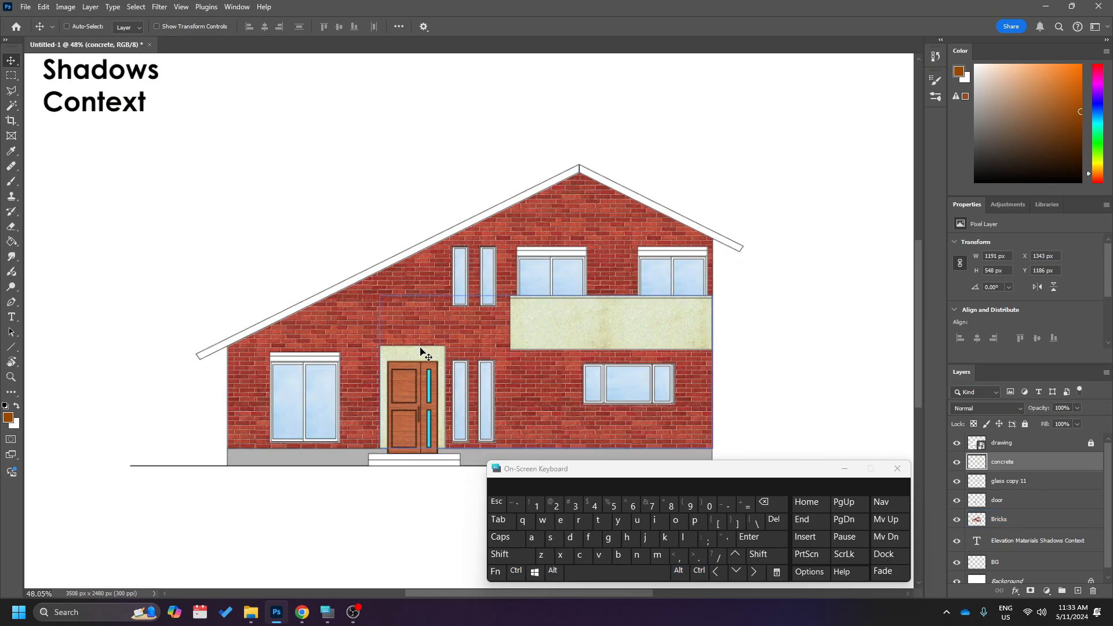
scroll(426, 353, down, 1)
scroll(422, 352, down, 2)
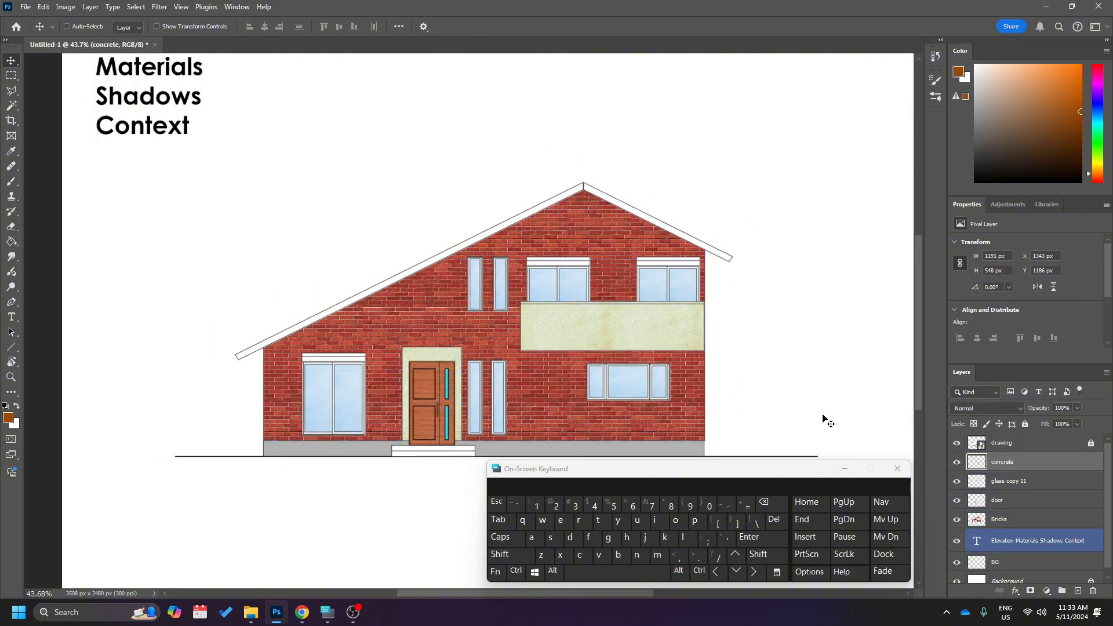
Create a new empty layer and place it between the drawing and concrete layers.
click(1022, 445)
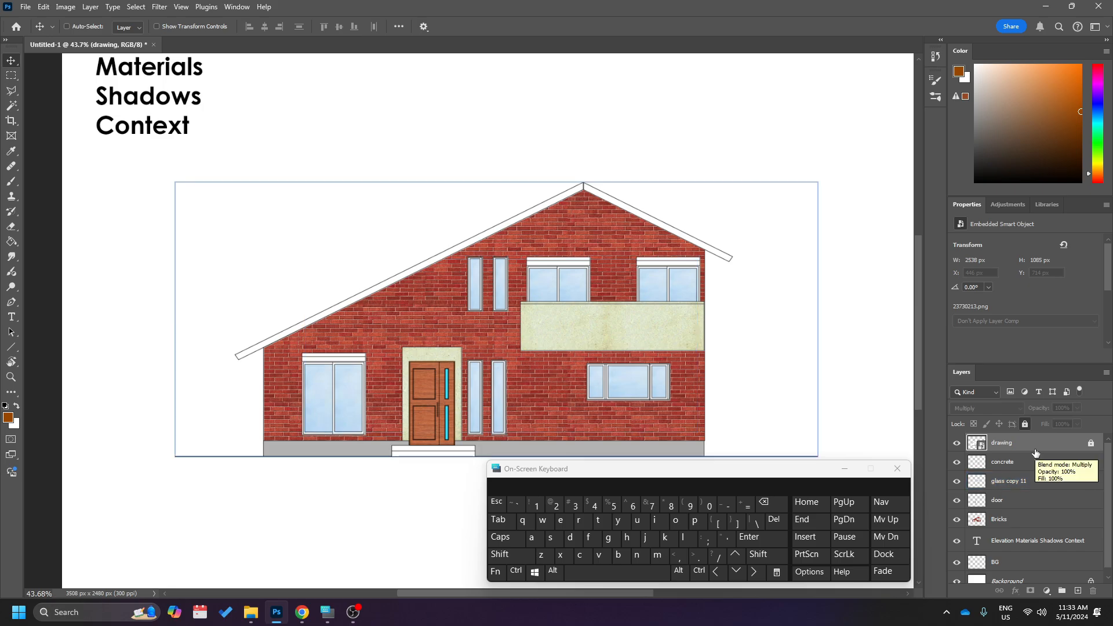
click(1078, 592)
click(1077, 592)
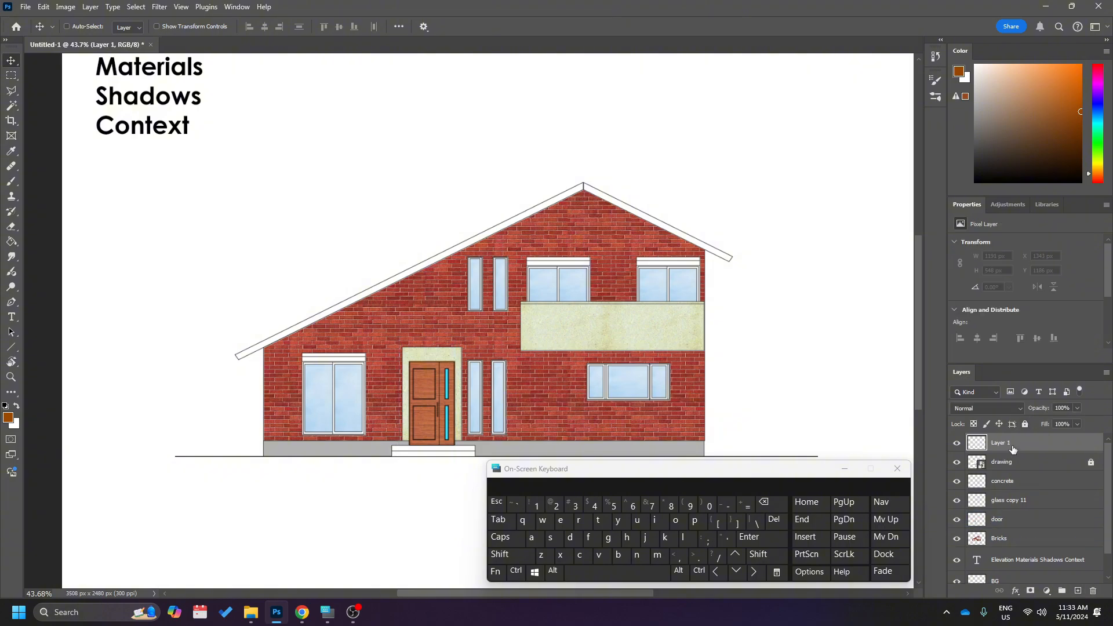
drag(1013, 449, 1013, 470)
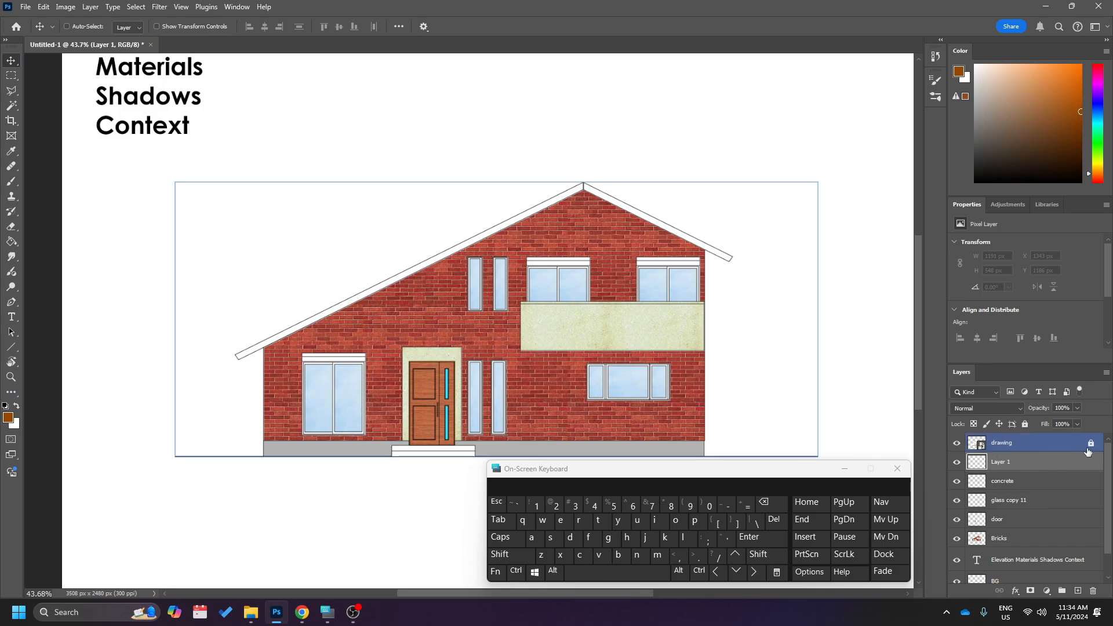
Rename the new empty layer as shadow.
double_click(1004, 462)
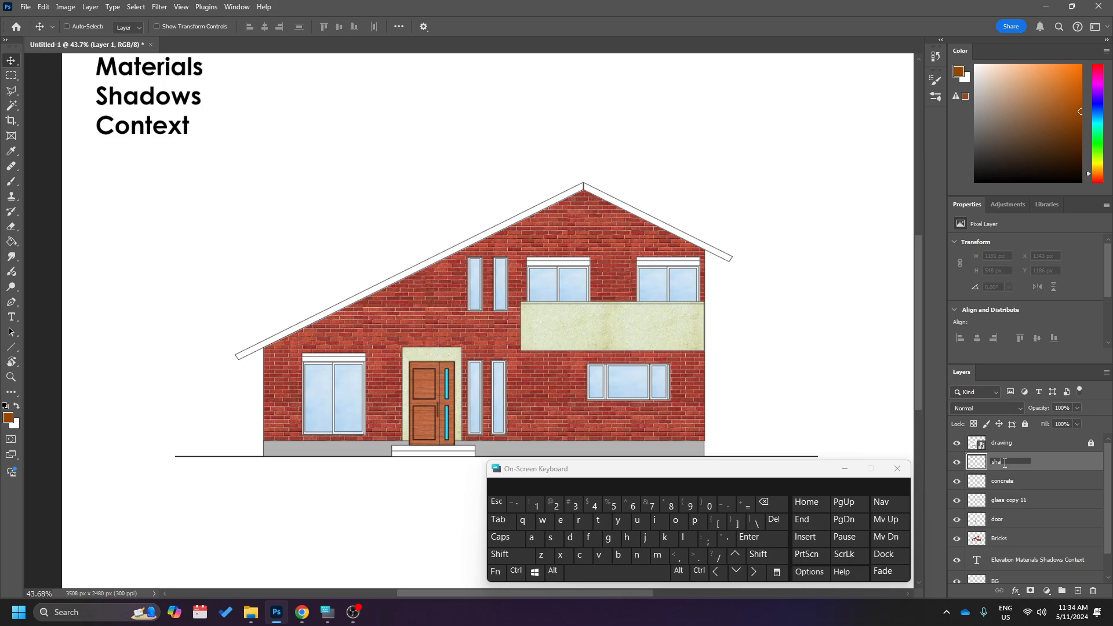
key(Return)
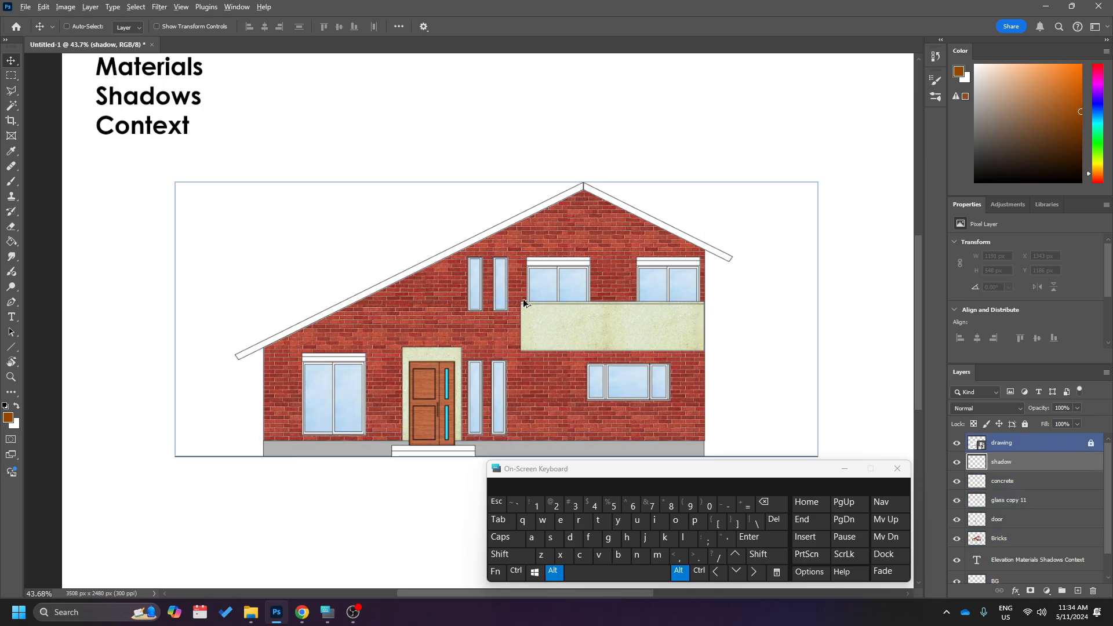
Examine the roof overhang, the door with its concrete frame and the nearby windows to judge where shadows should fall.
scroll(533, 287, up, 3)
scroll(224, 386, left, 2)
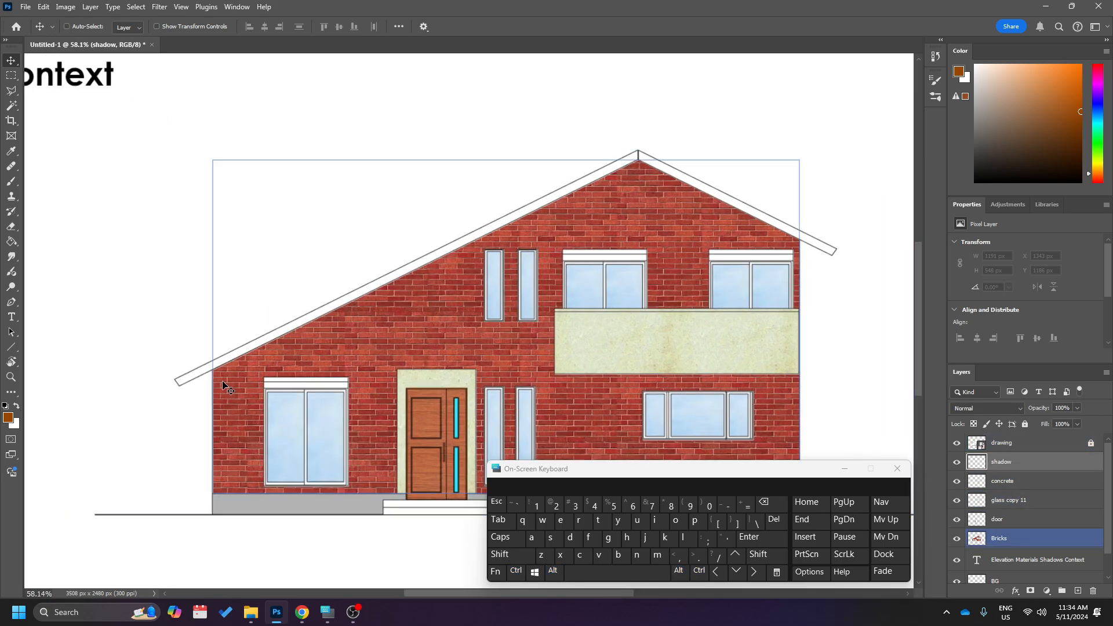
scroll(250, 364, up, 5)
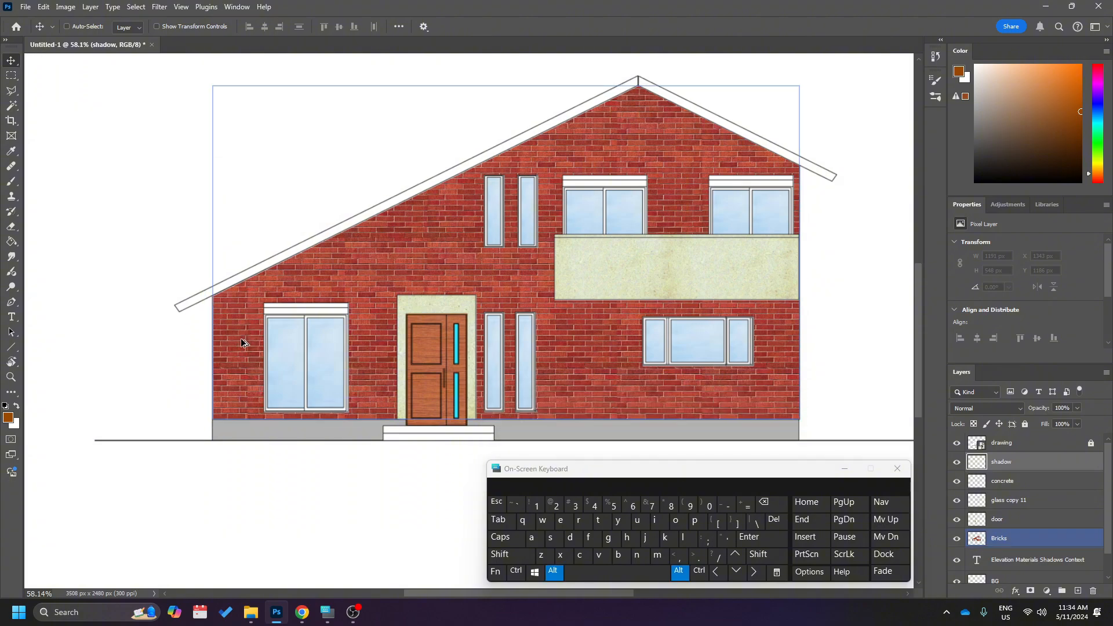
scroll(239, 336, down, 4)
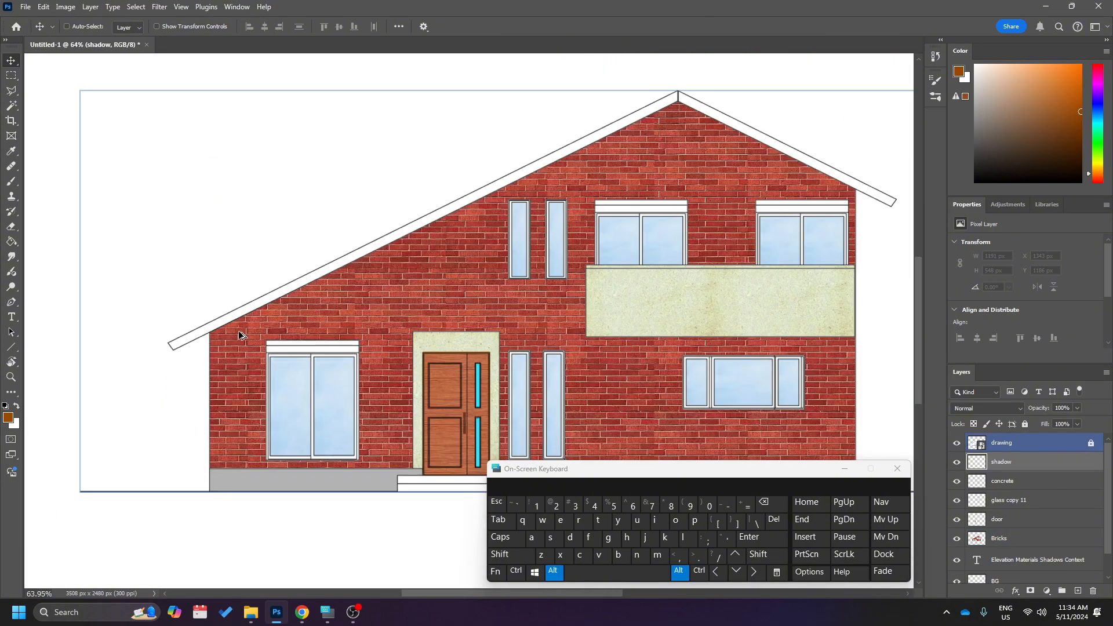
ctrl+click(413, 371)
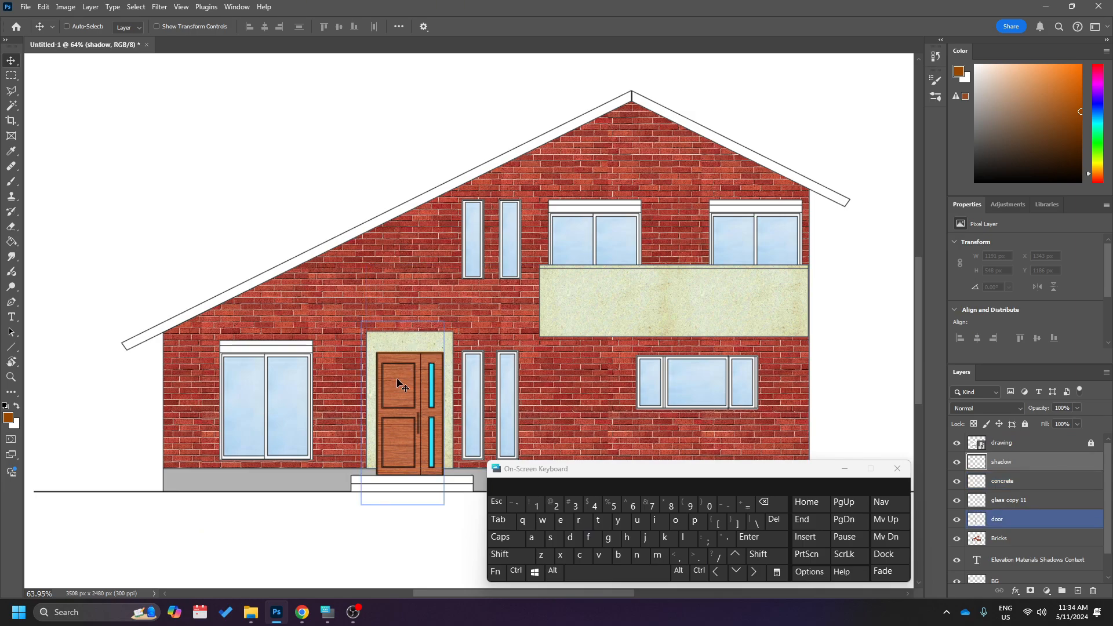
ctrl+click(447, 411)
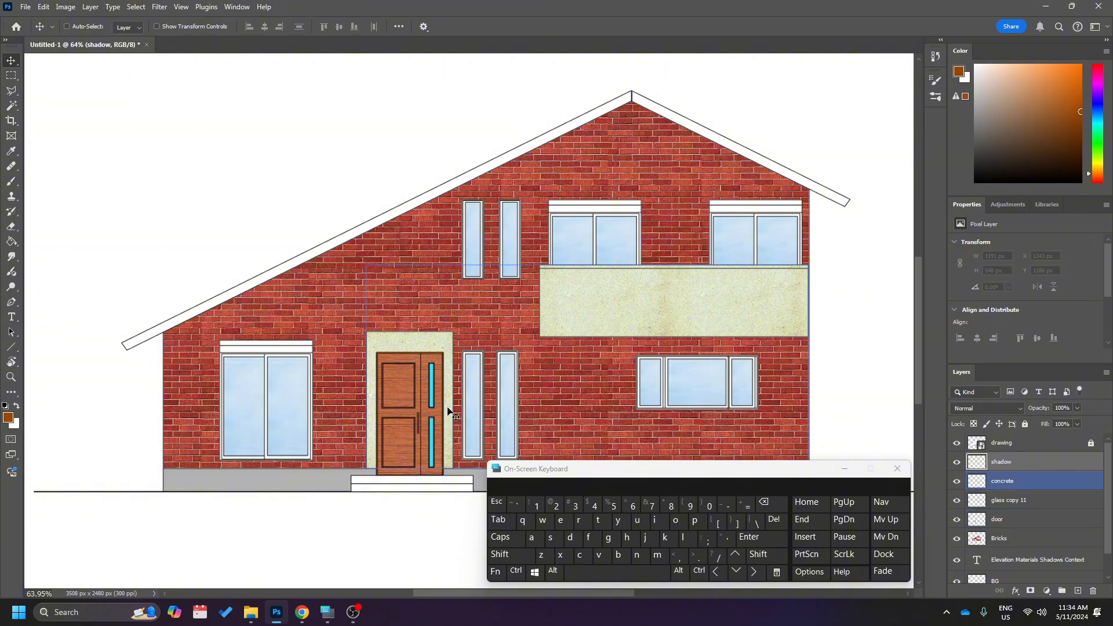
ctrl+click(359, 432)
ctrl+click(368, 371)
ctrl+click(428, 364)
scroll(472, 359, up, 3)
scroll(471, 364, up, 4)
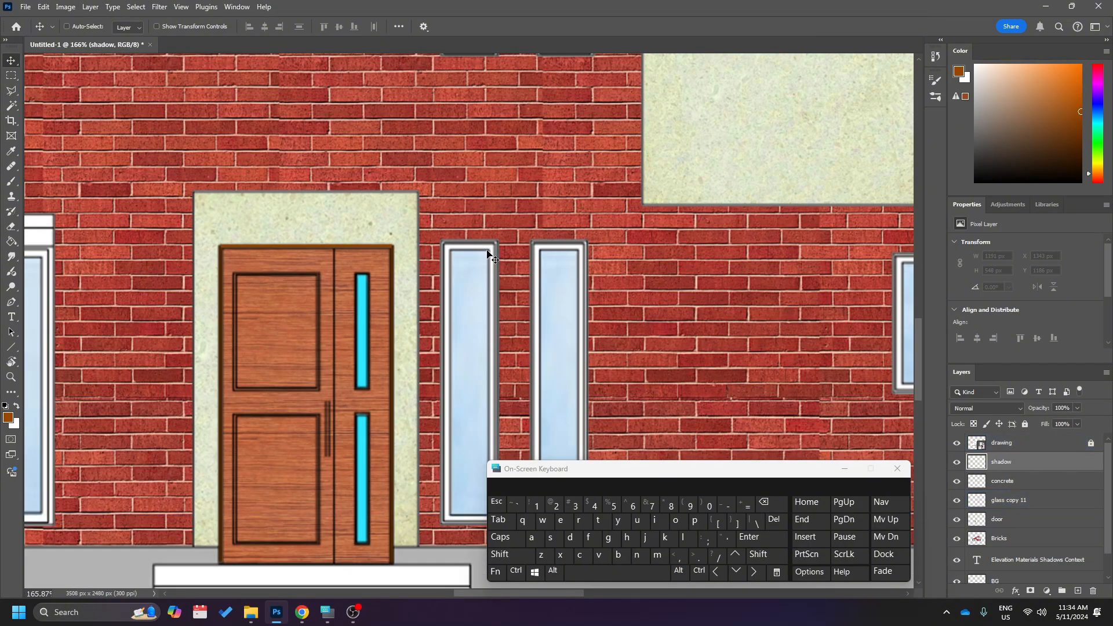
scroll(458, 268, down, 6)
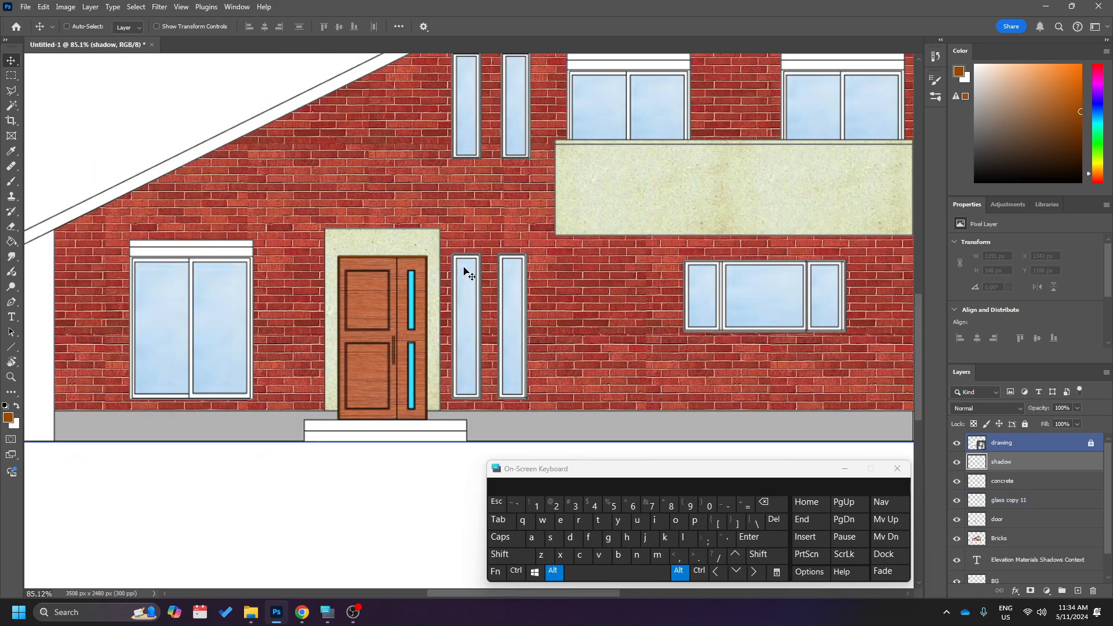
scroll(452, 290, up, 1)
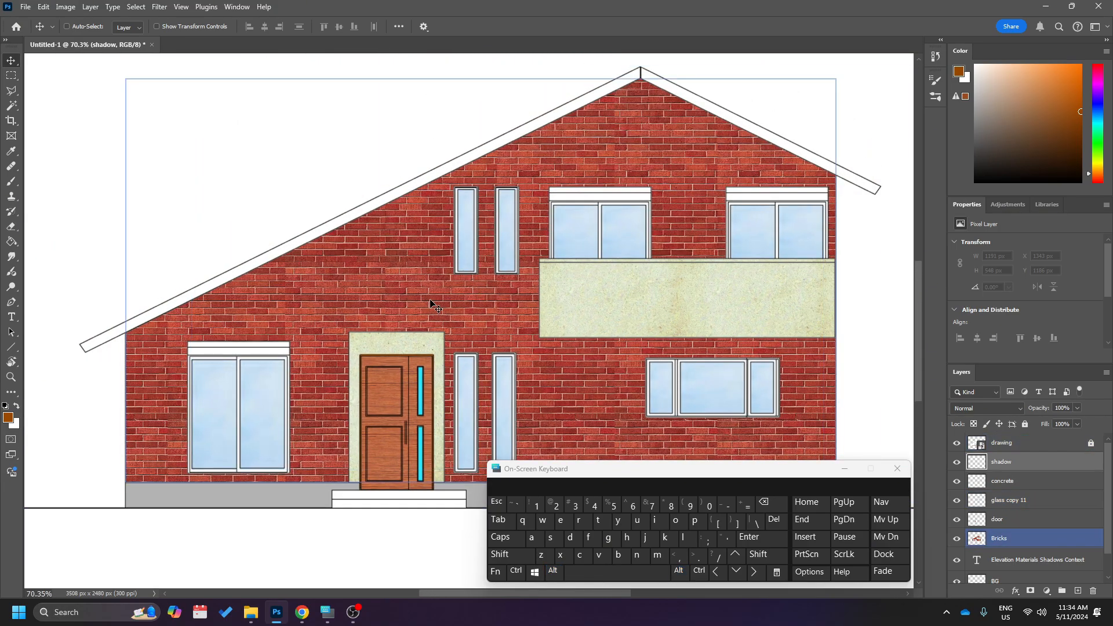
Start a Polygonal Lasso outline at the wall's left eave corner and run it along the roof's underside to the ridge.
click(11, 91)
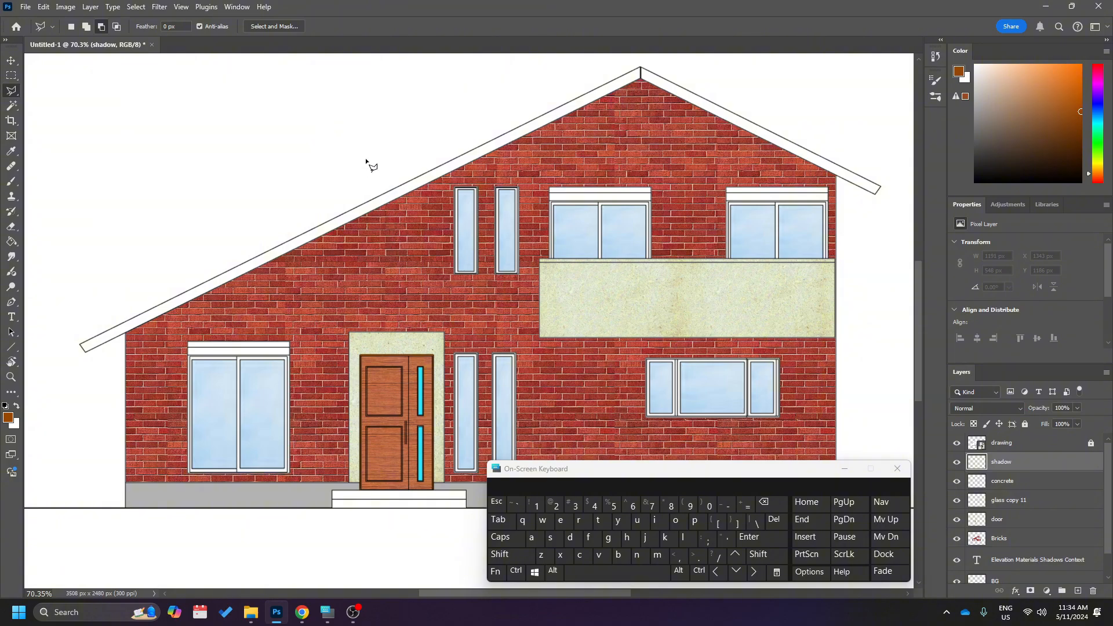
scroll(159, 413, left, 3)
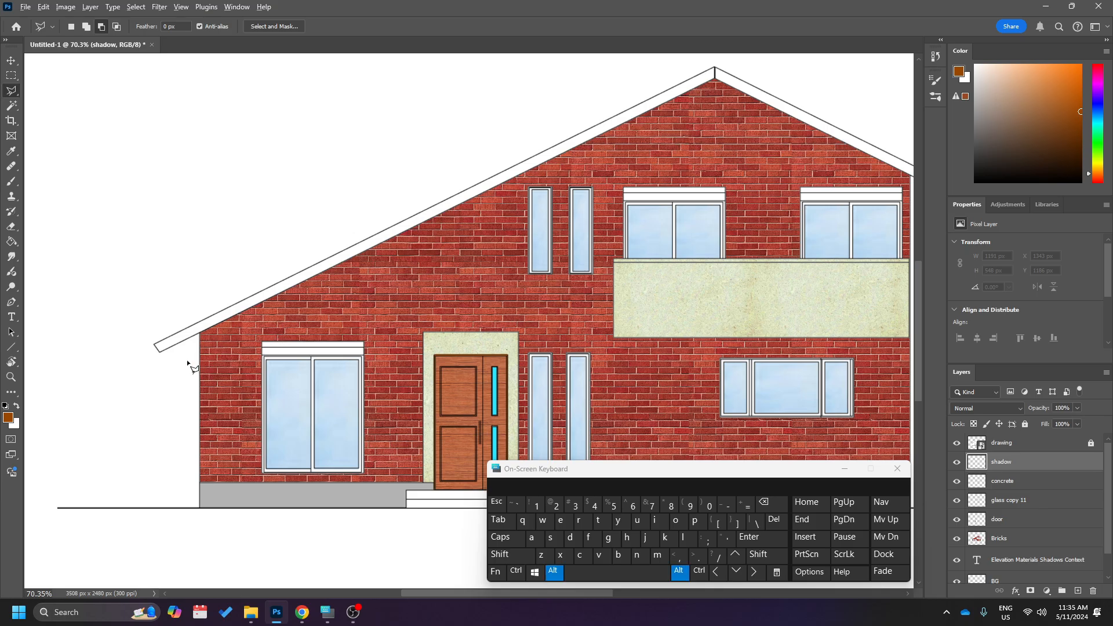
alt+scroll(189, 365, up, 10)
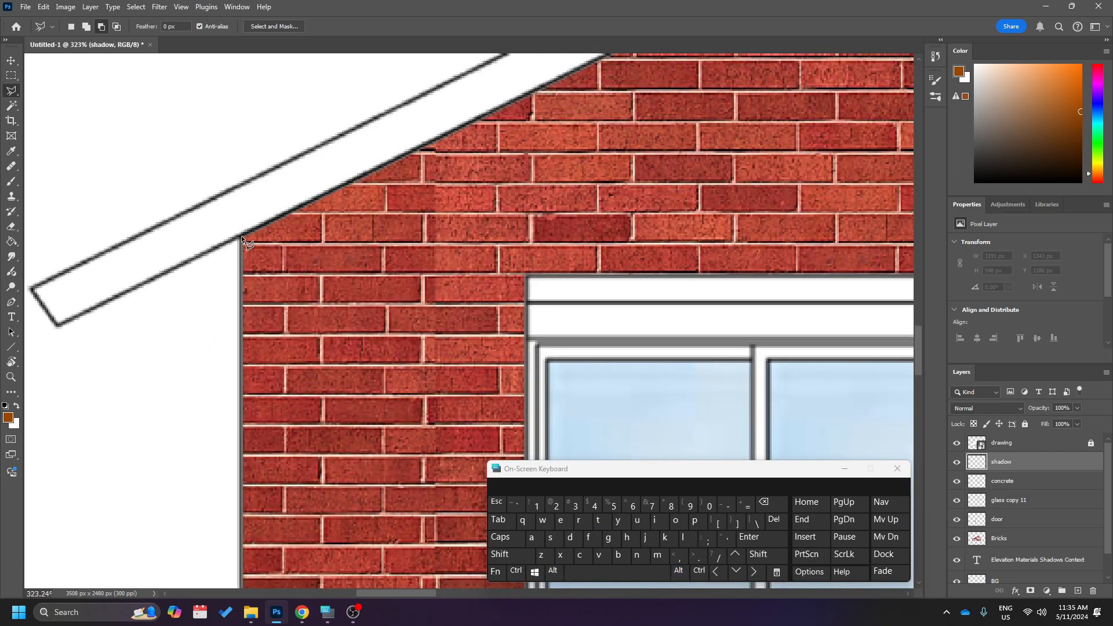
click(240, 238)
alt+scroll(285, 250, down, 7)
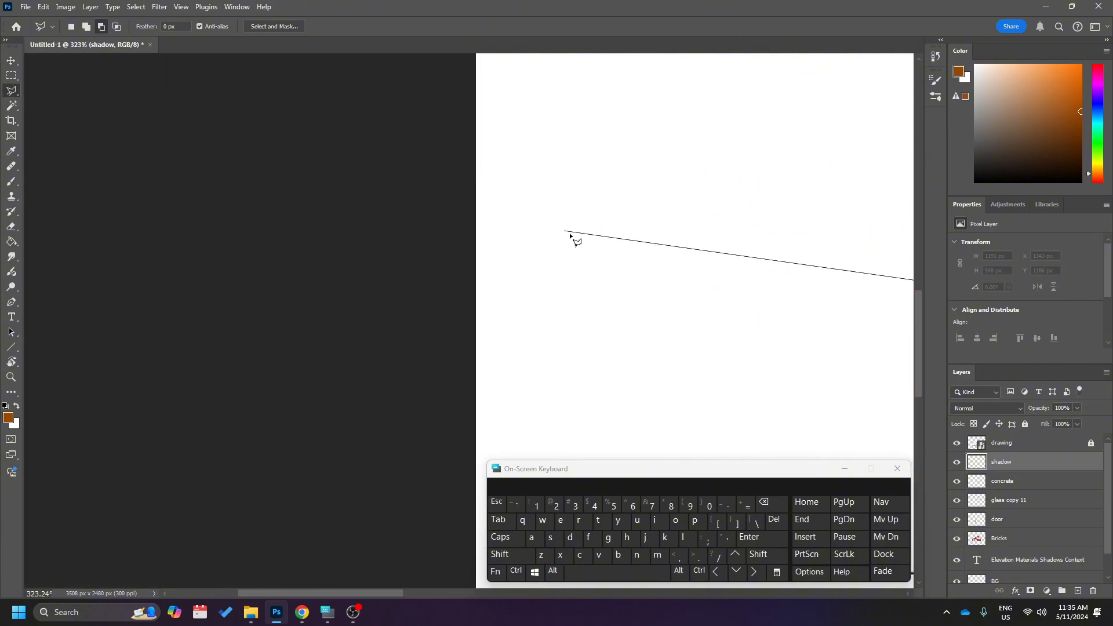
ctrl+scroll(675, 232, right, 10)
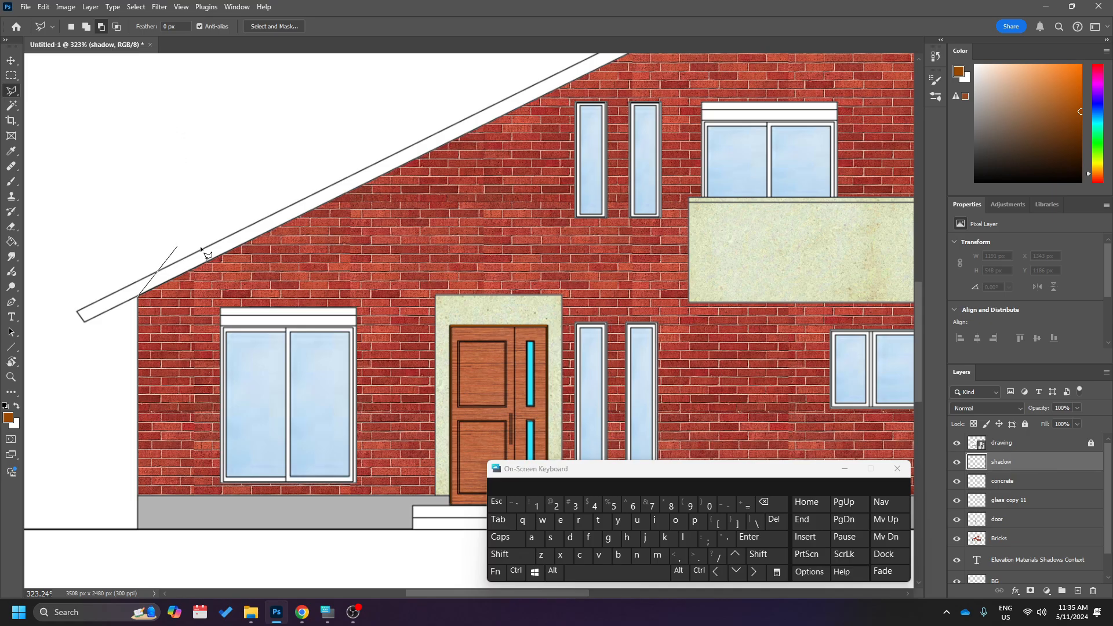
scroll(572, 341, up, 5)
scroll(400, 359, right, 5)
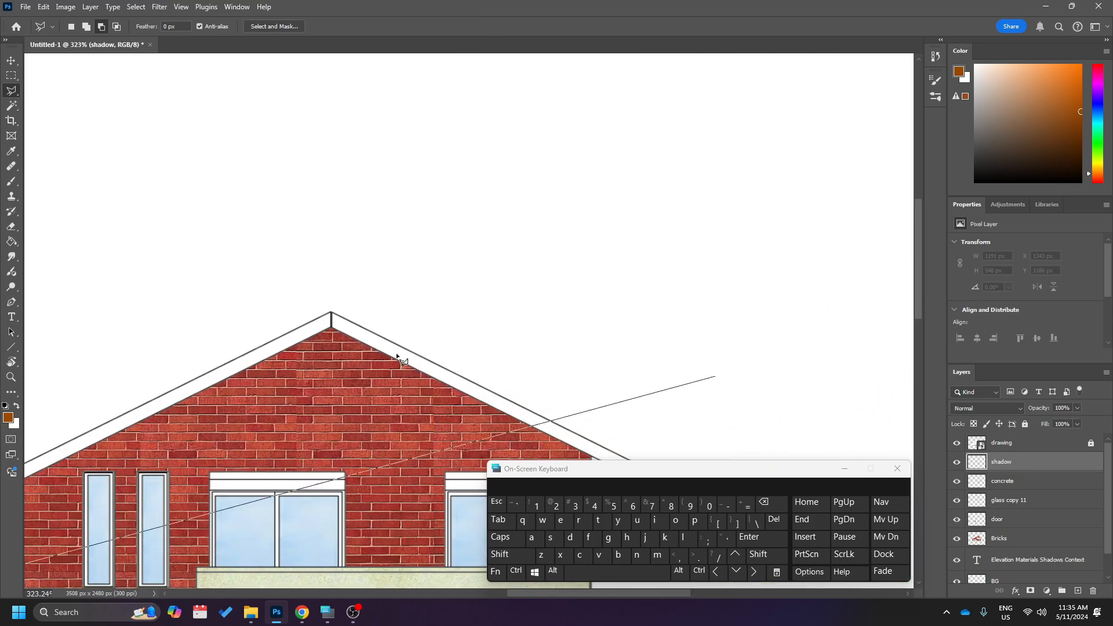
scroll(280, 384, up, 3)
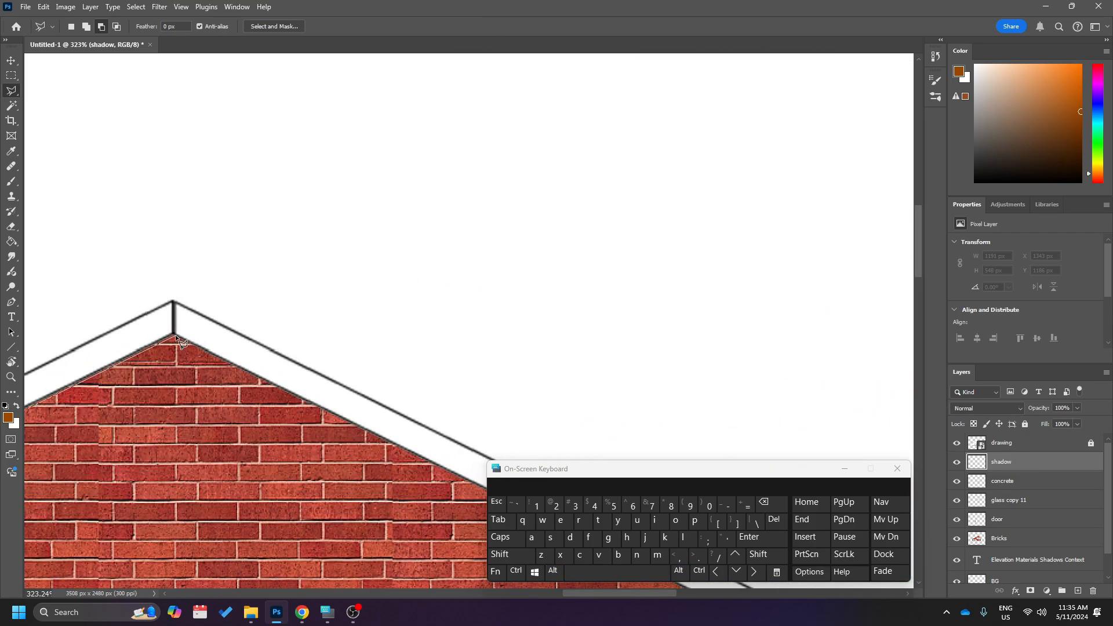
scroll(176, 337, up, 2)
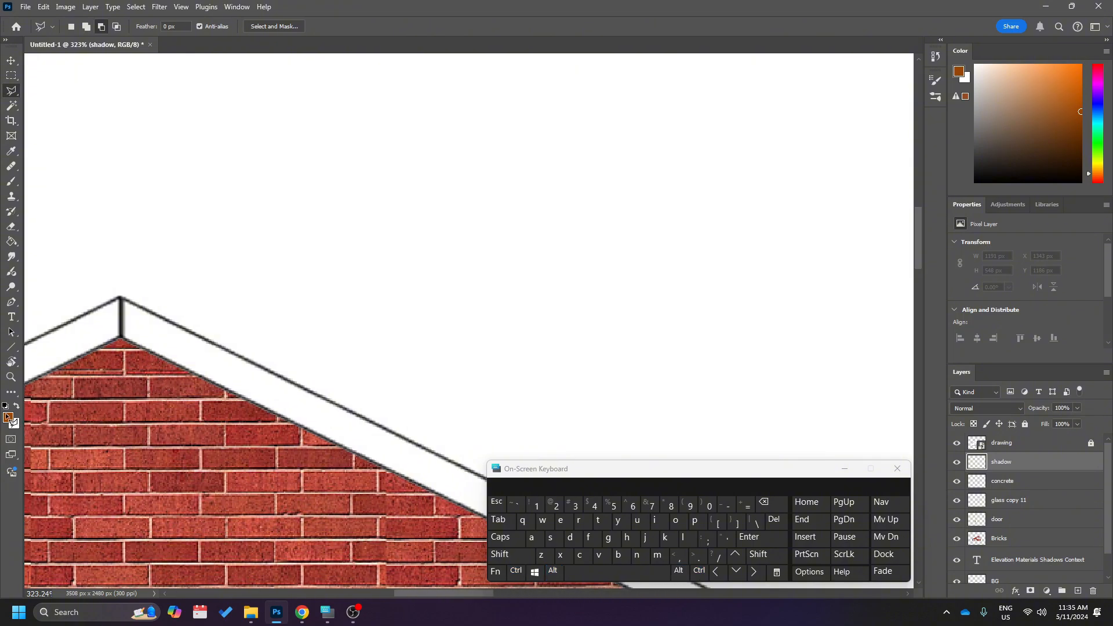
scroll(191, 434, down, 8)
scroll(486, 268, up, 3)
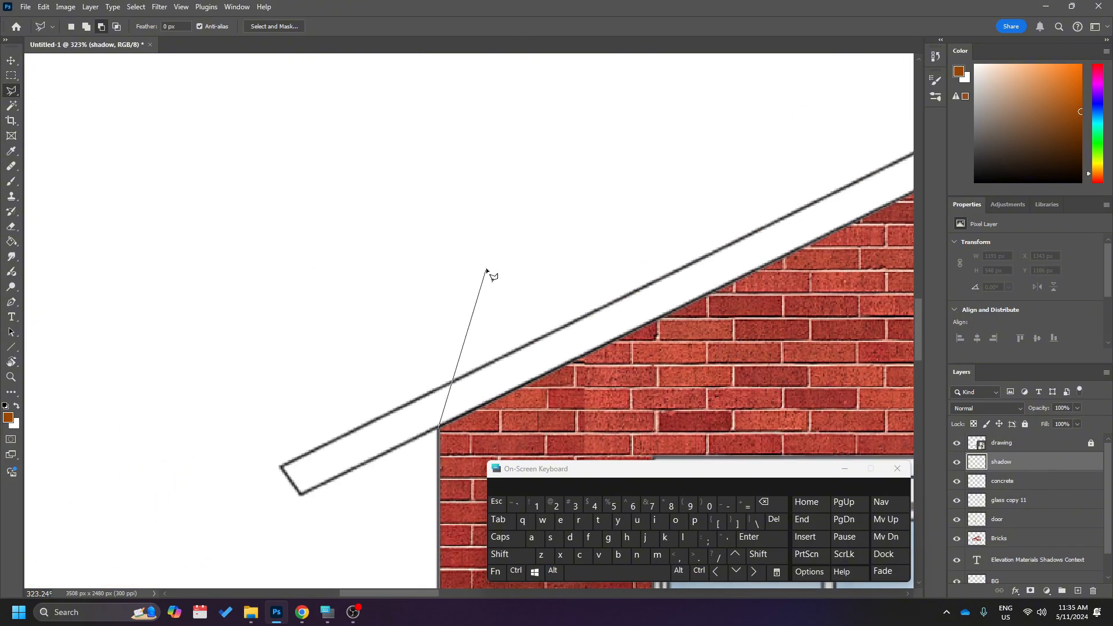
scroll(487, 270, down, 3)
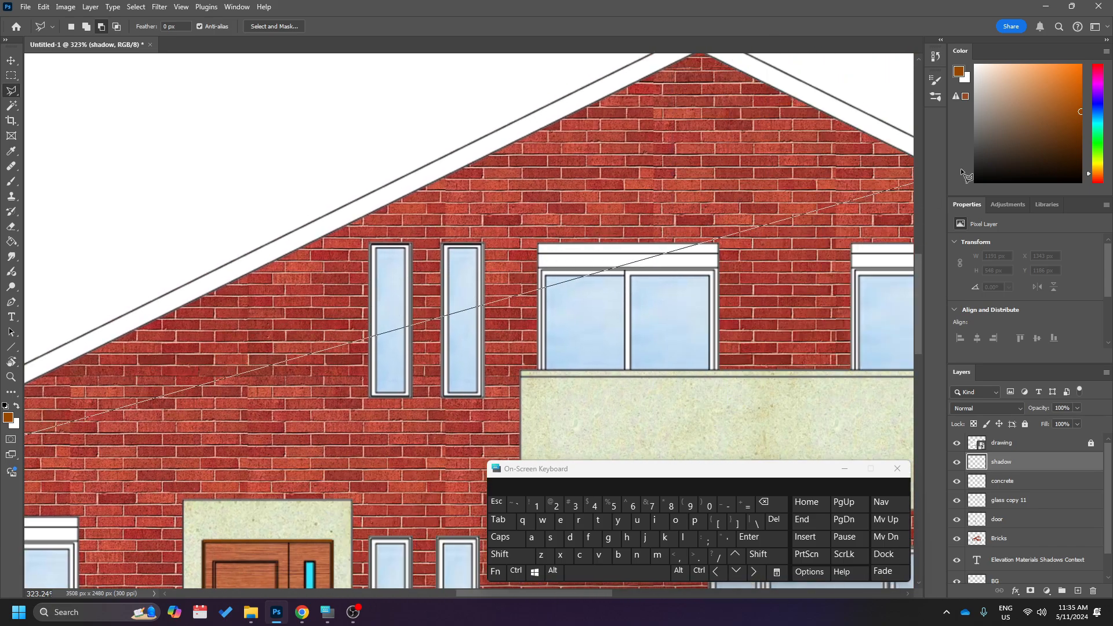
scroll(387, 134, up, 1)
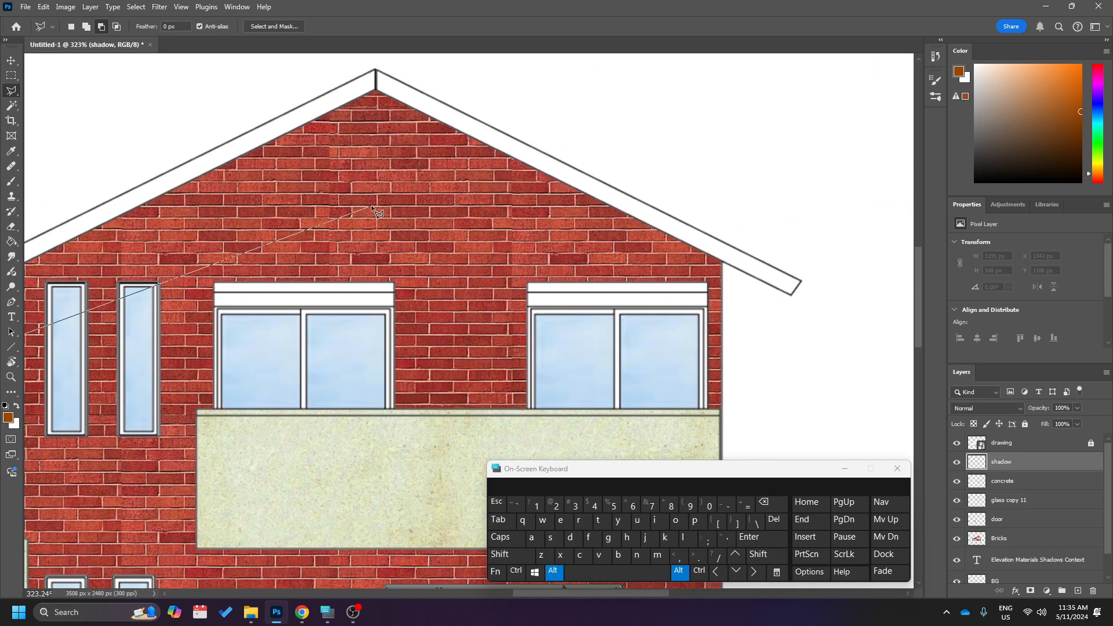
scroll(371, 204, down, 2)
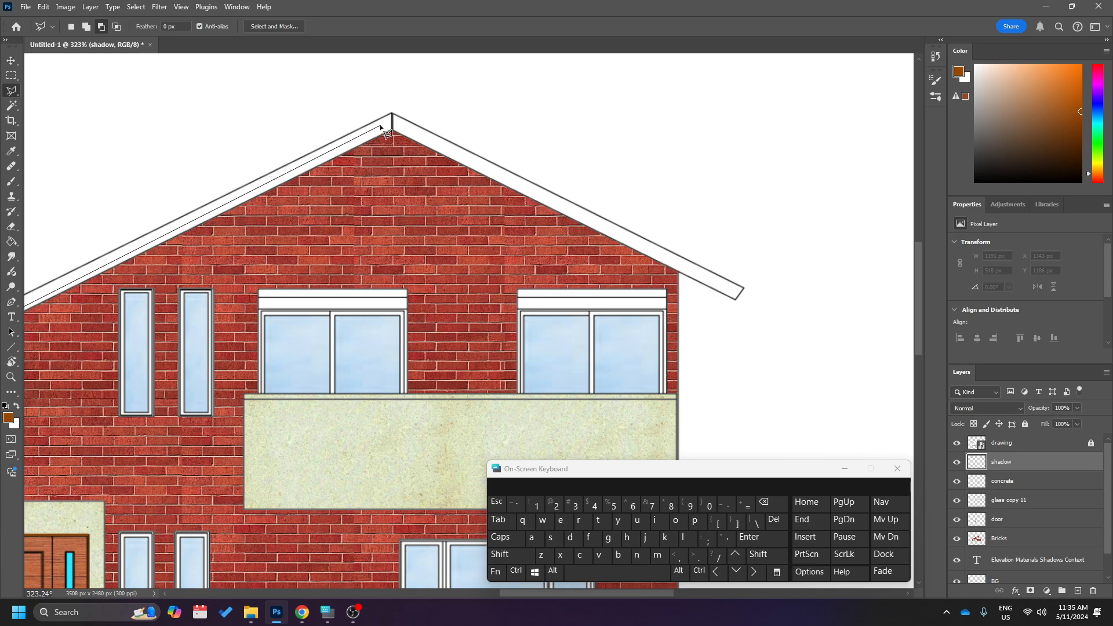
scroll(383, 131, up, 2)
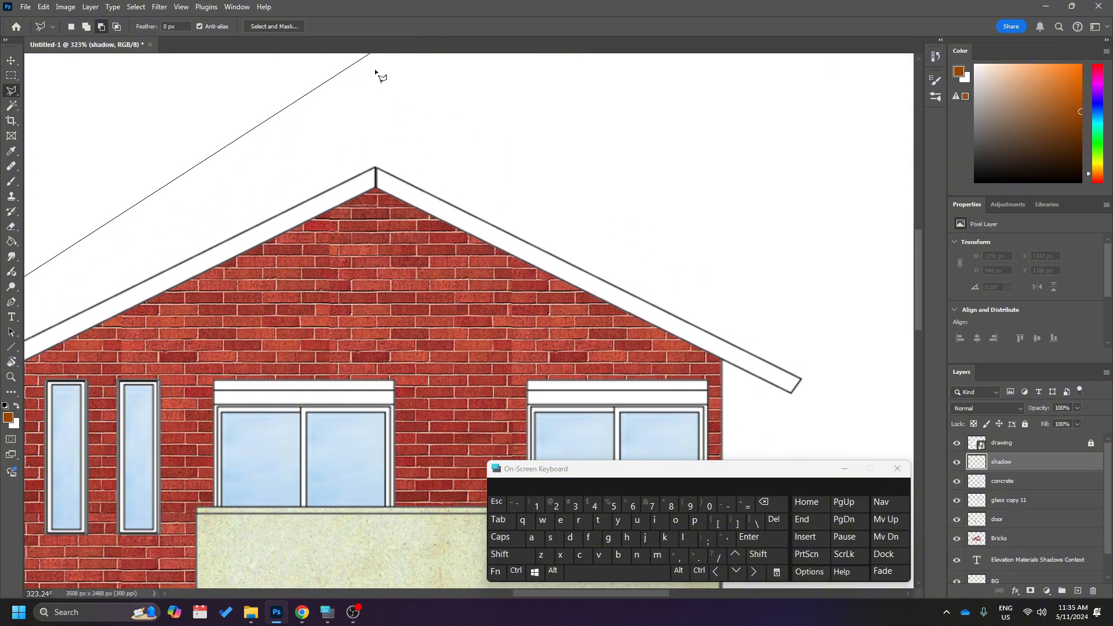
scroll(371, 239, up, 3)
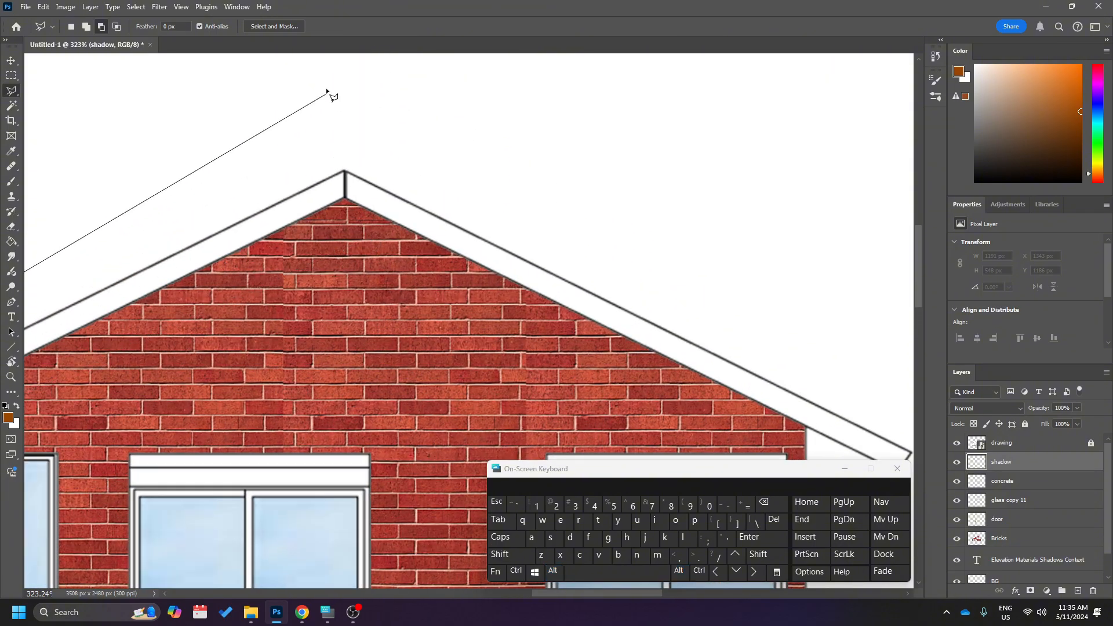
scroll(328, 91, up, 2)
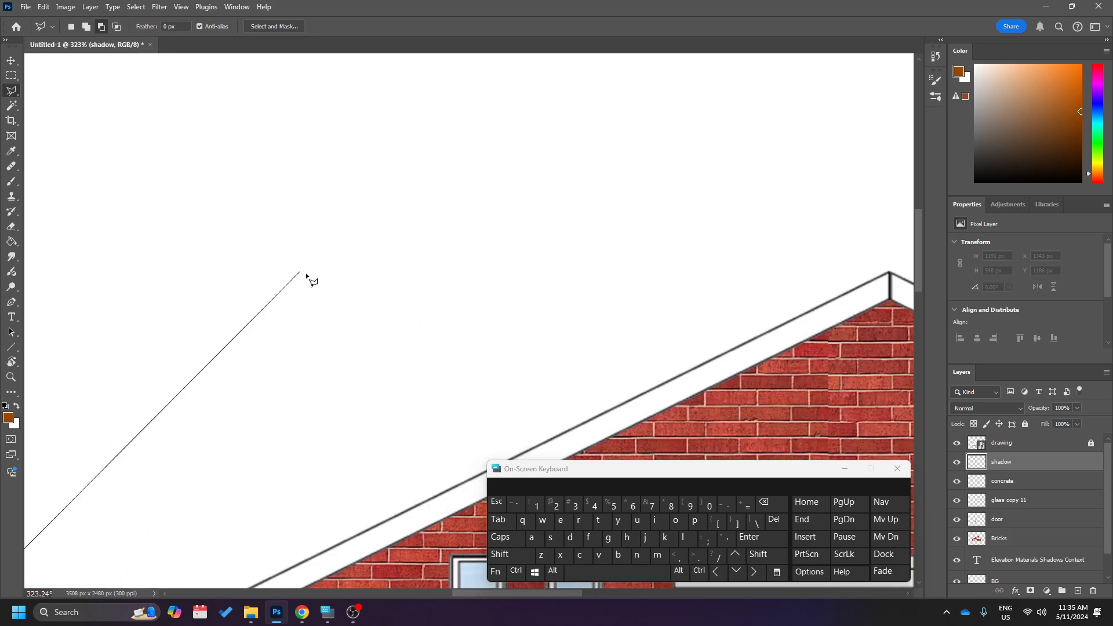
click(889, 298)
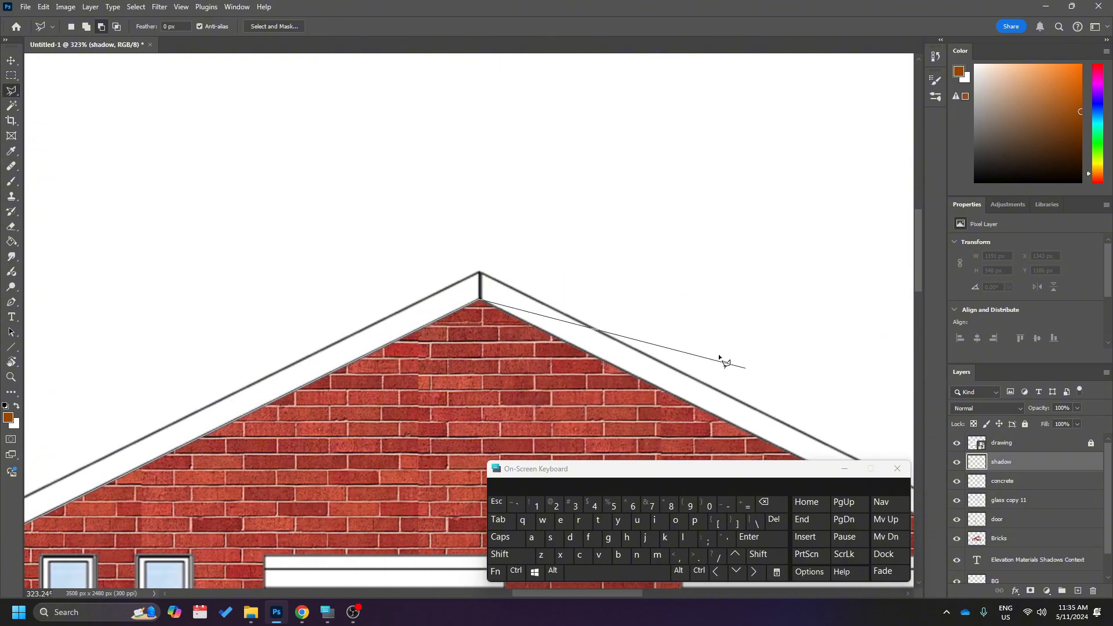
Continue the lasso to the right eave and return slightly lower, parallel to both slopes, closing a narrow shadow strip under the roof.
scroll(678, 336, down, 1)
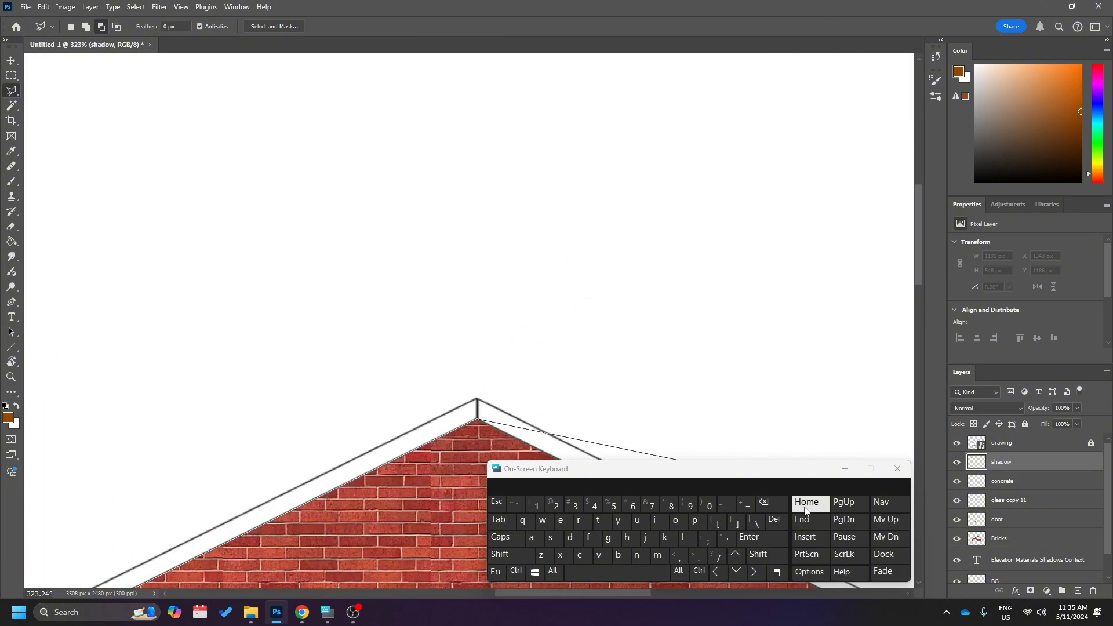
scroll(861, 429, up, 3)
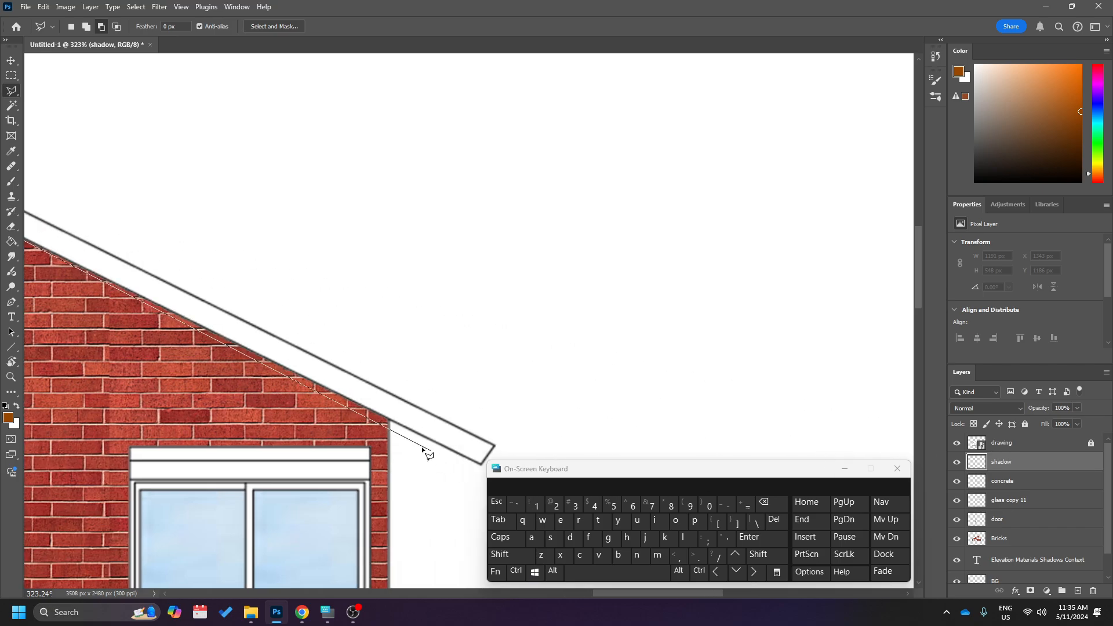
scroll(351, 452, up, 1)
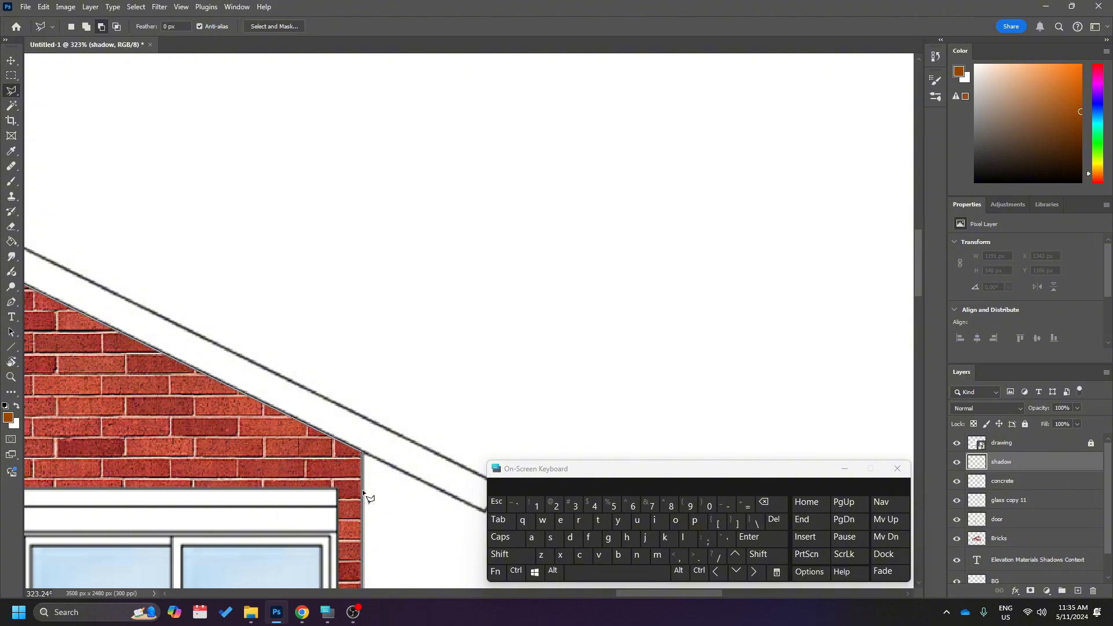
click(363, 492)
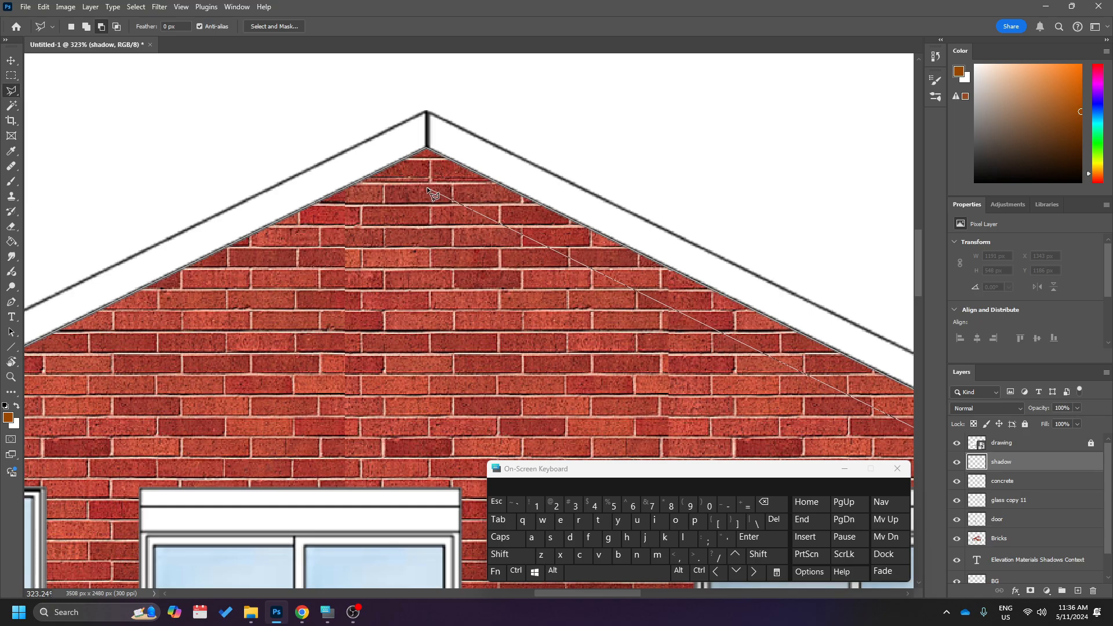
click(427, 187)
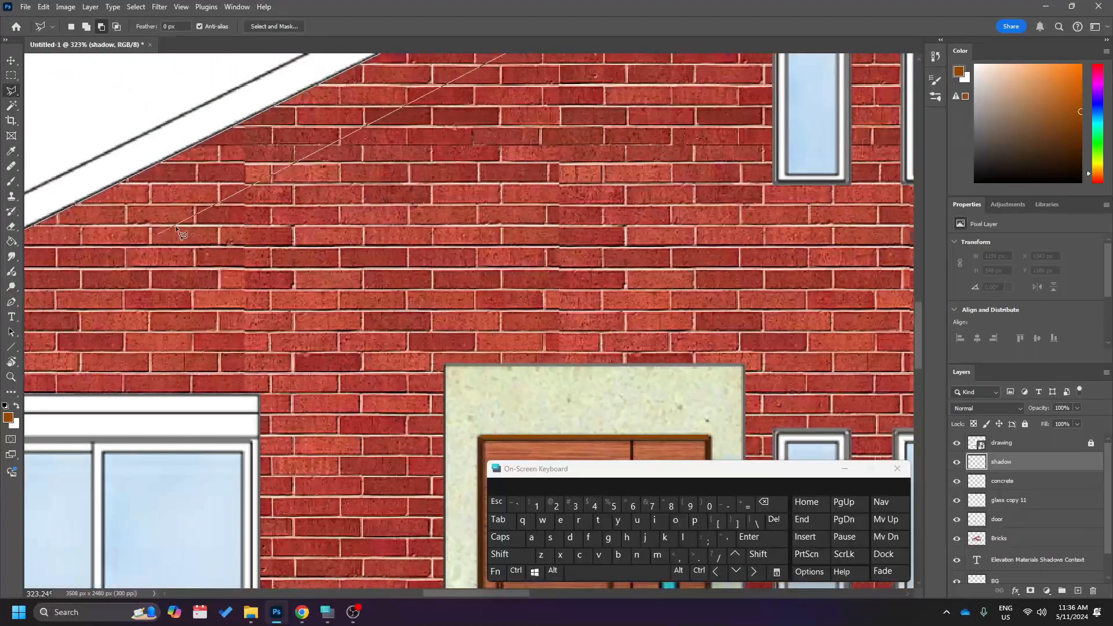
scroll(177, 387, left, 3)
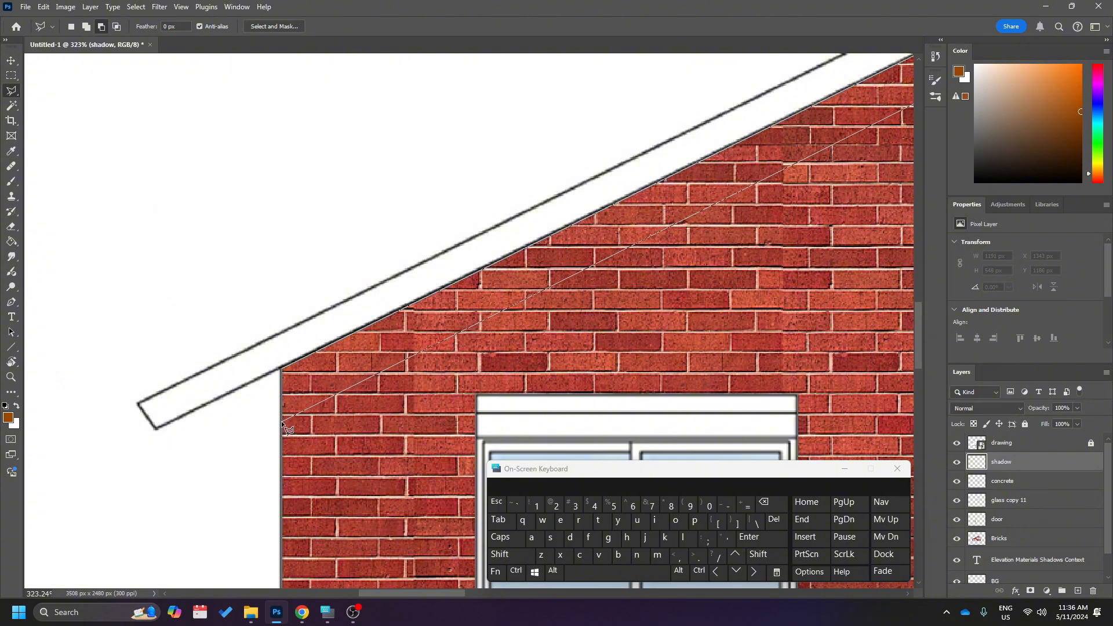
click(280, 370)
Set the Polygonal Lasso to add new areas to the existing roof shadow selection.
scroll(371, 350, down, 5)
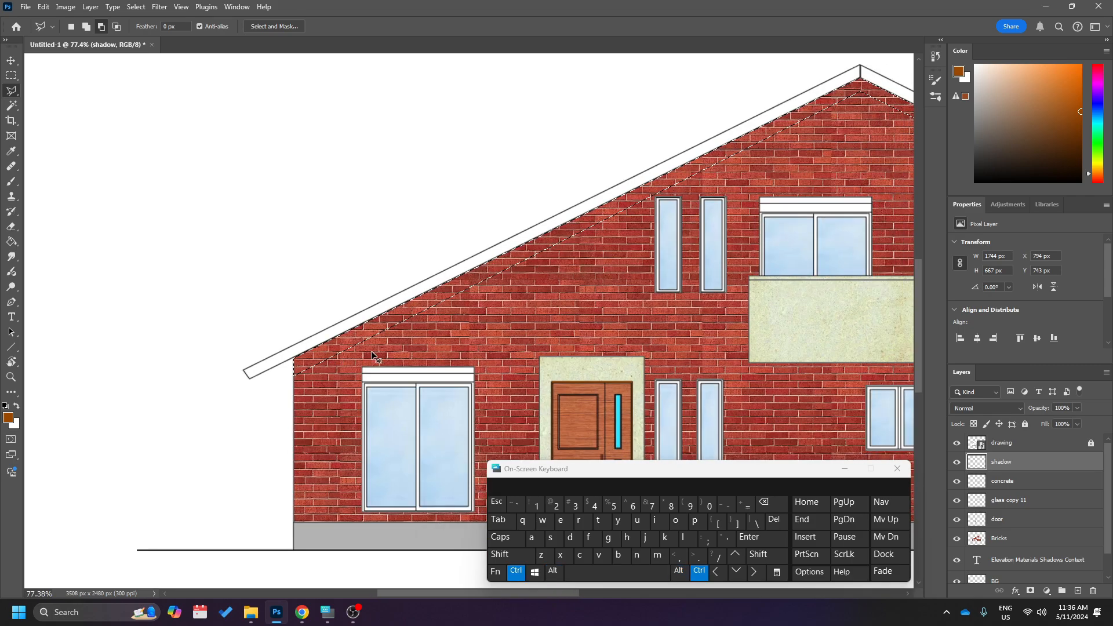
scroll(371, 352, right, 3)
scroll(371, 352, down, 1)
scroll(371, 351, right, 1)
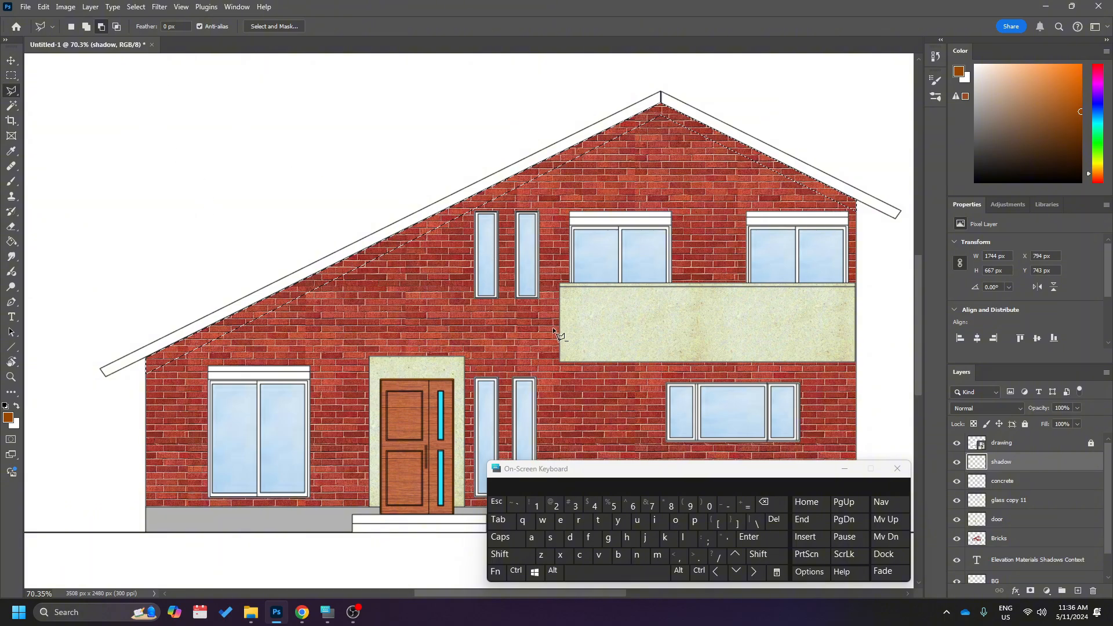
click(88, 28)
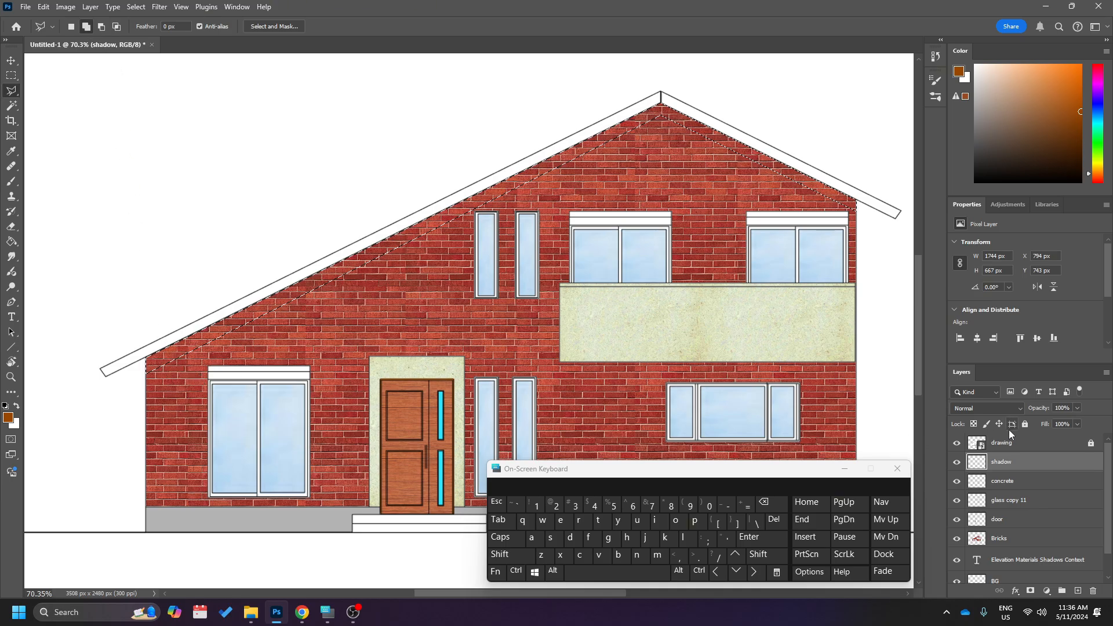
Add Rectangular Marquee shadow strips across the top of the glass in both narrow upper-floor windows.
scroll(534, 255, up, 8)
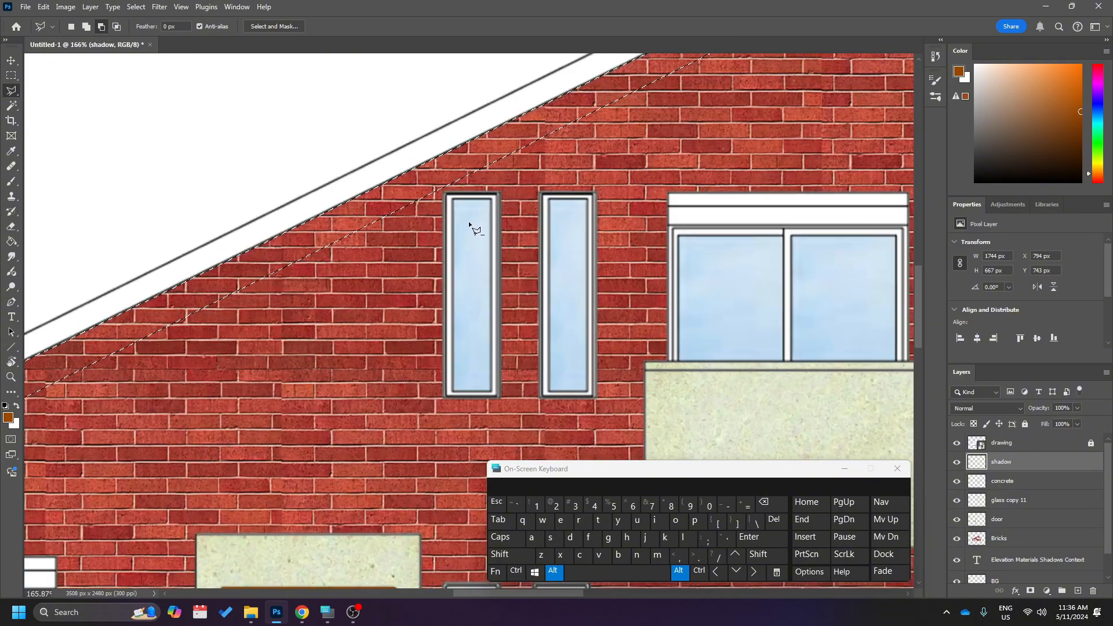
scroll(469, 223, down, 3)
scroll(485, 217, up, 1)
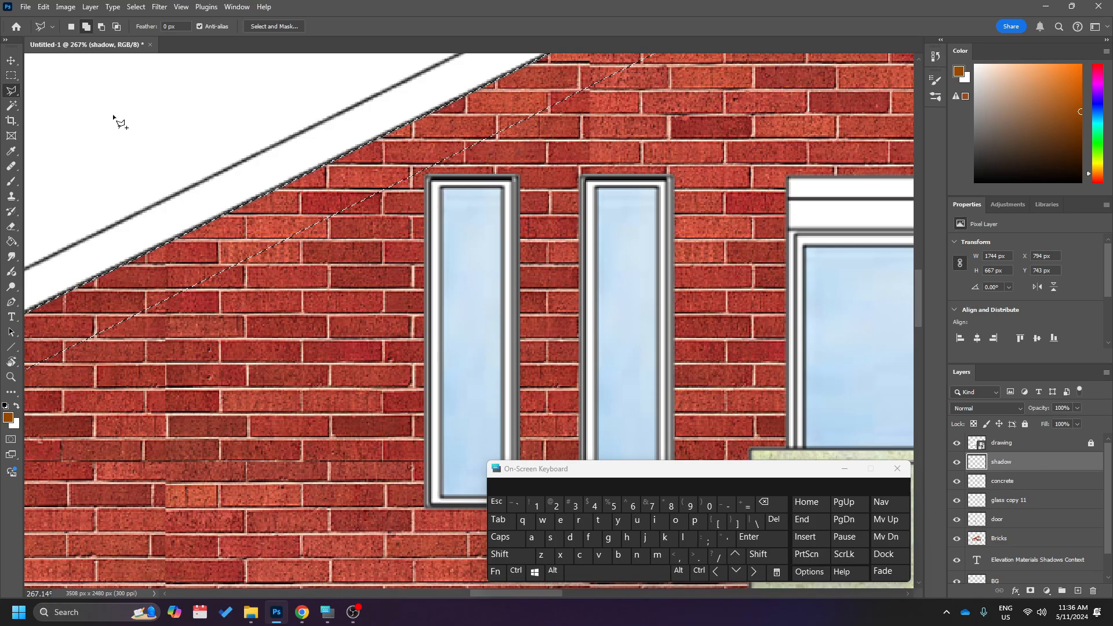
click(14, 80)
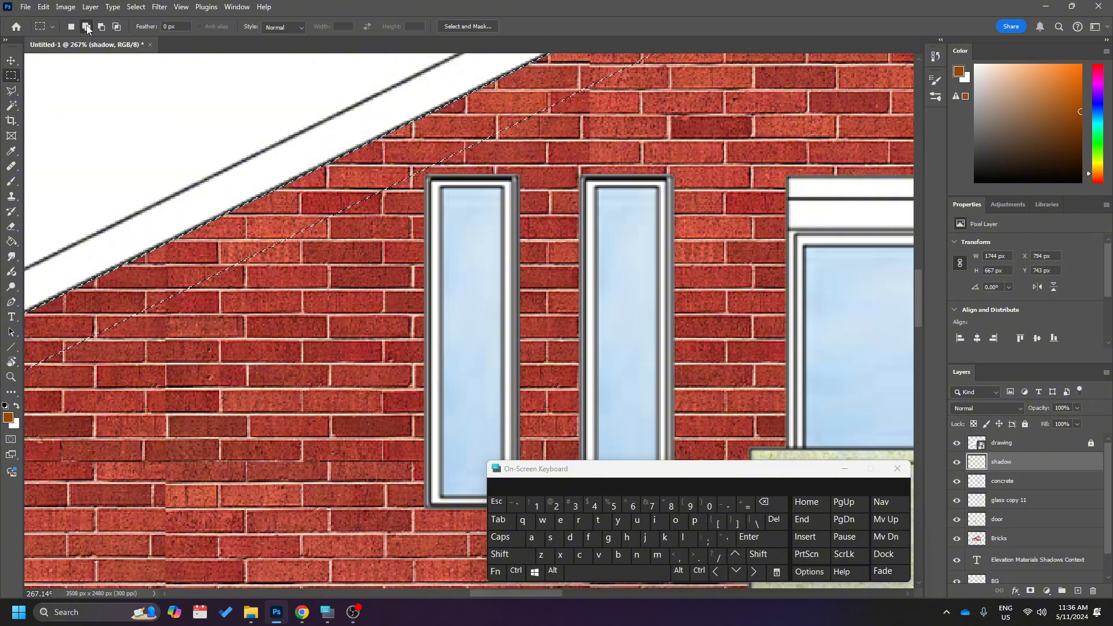
scroll(519, 212, up, 5)
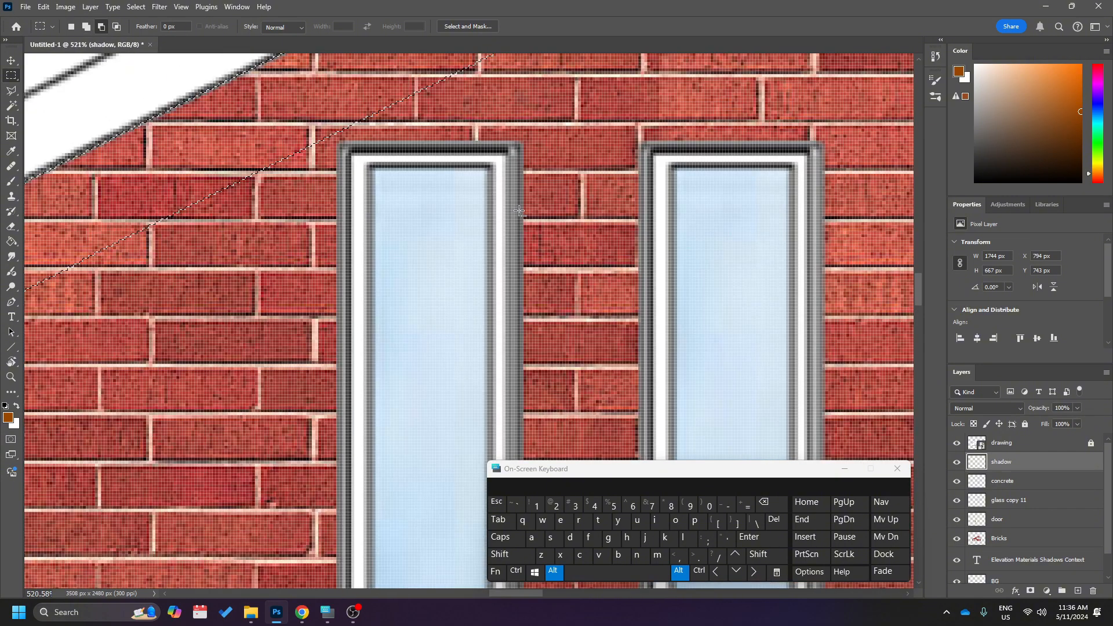
drag(367, 166, 490, 232)
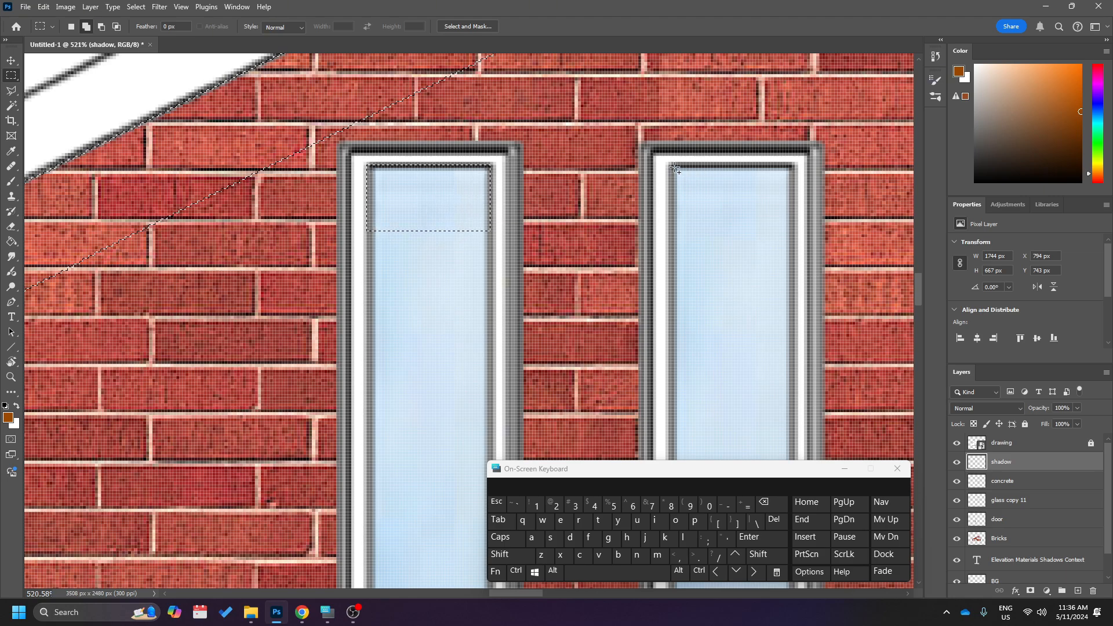
drag(674, 167, 794, 226)
Add a shadow strip about 250 px wide beneath the shutter box of the upper-floor sliding window nearest the narrow windows.
scroll(713, 296, down, 5)
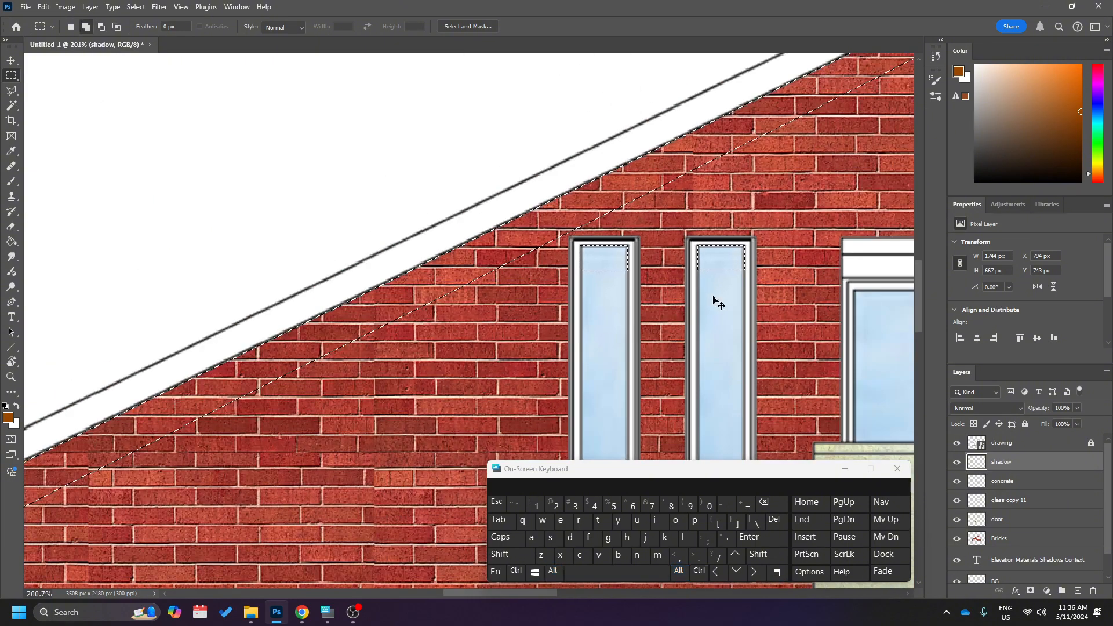
scroll(719, 304, right, 6)
scroll(727, 310, down, 2)
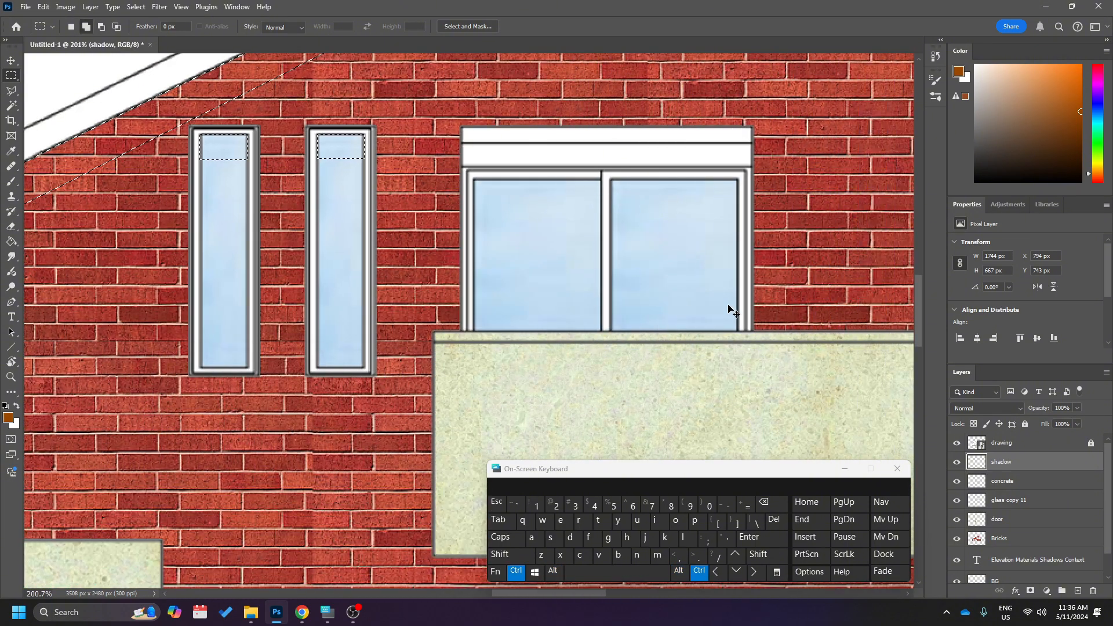
scroll(729, 309, right, 2)
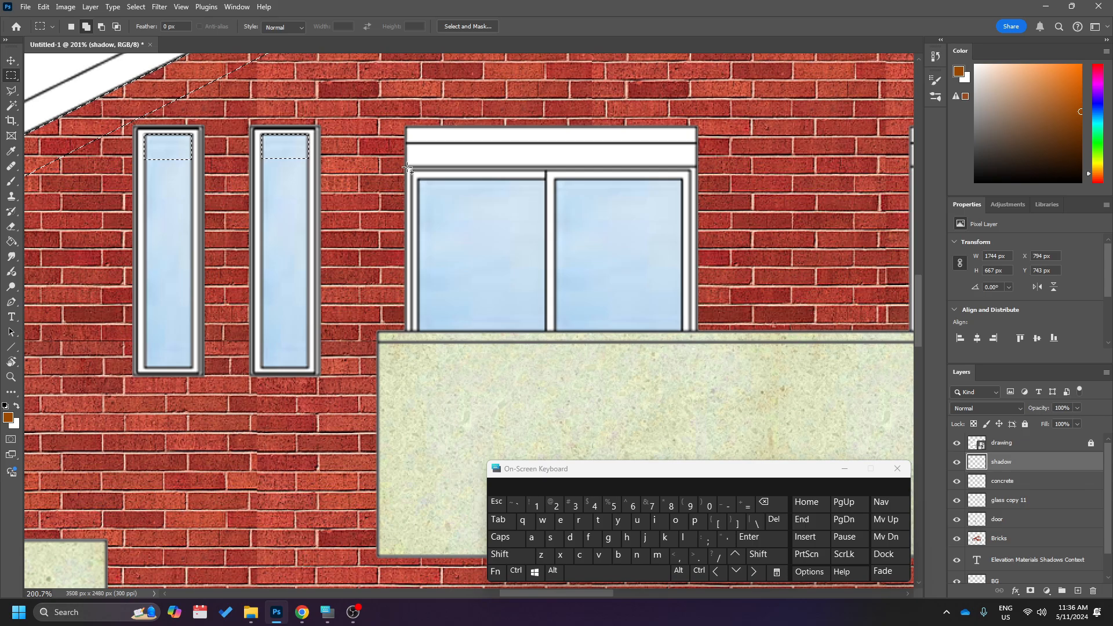
drag(409, 169, 699, 210)
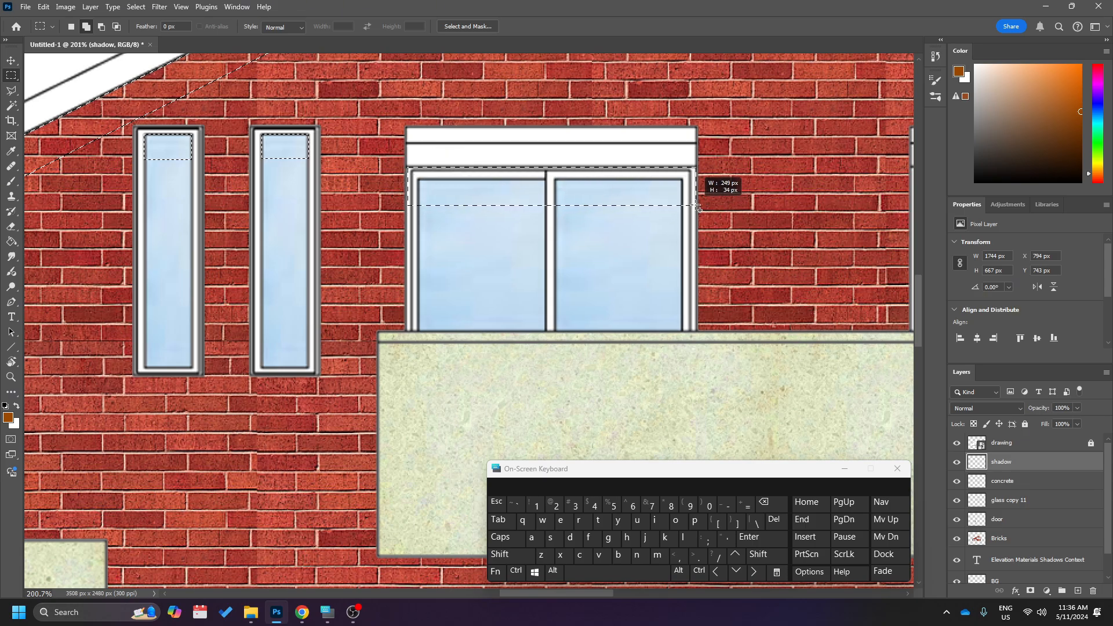
drag(699, 209, 699, 209)
Add a matching shadow strip beneath the shutter box of the rightmost upper-floor sliding window.
scroll(571, 280, down, 2)
scroll(571, 280, right, 4)
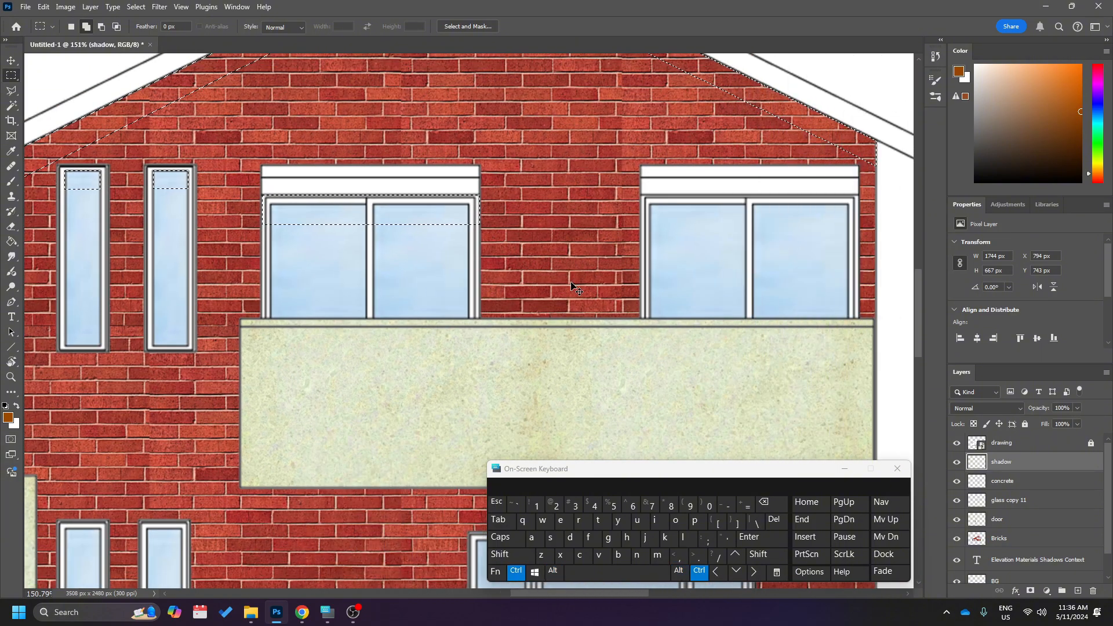
scroll(571, 287, right, 2)
drag(587, 196, 599, 203)
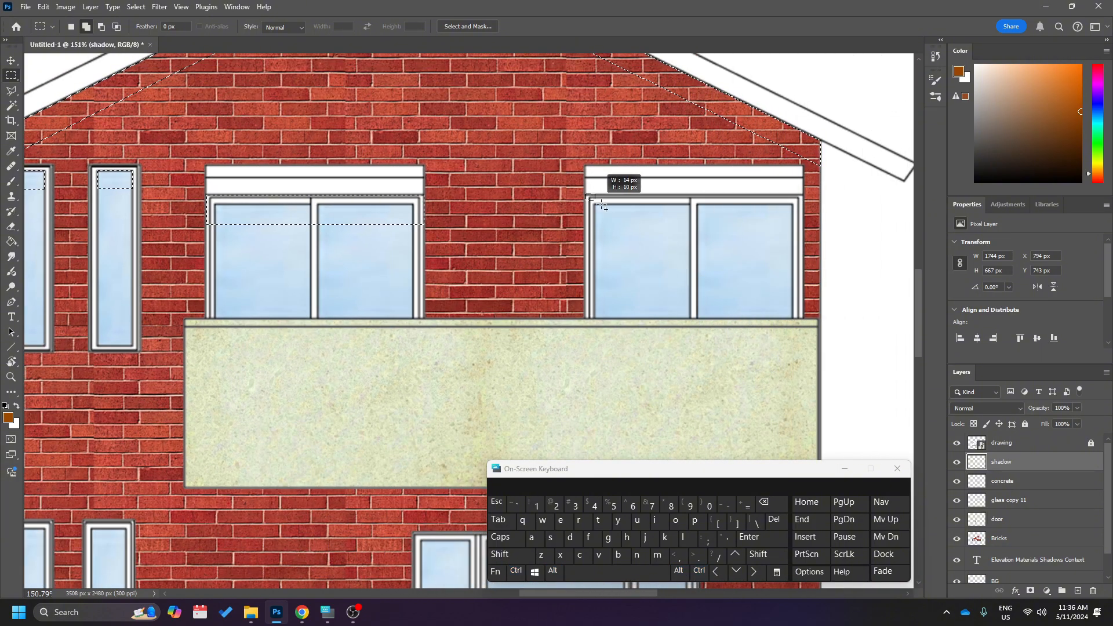
drag(778, 228, 806, 231)
Add a full-width shadow strip on the brick wall directly beneath the concrete balcony.
scroll(263, 233, down, 5)
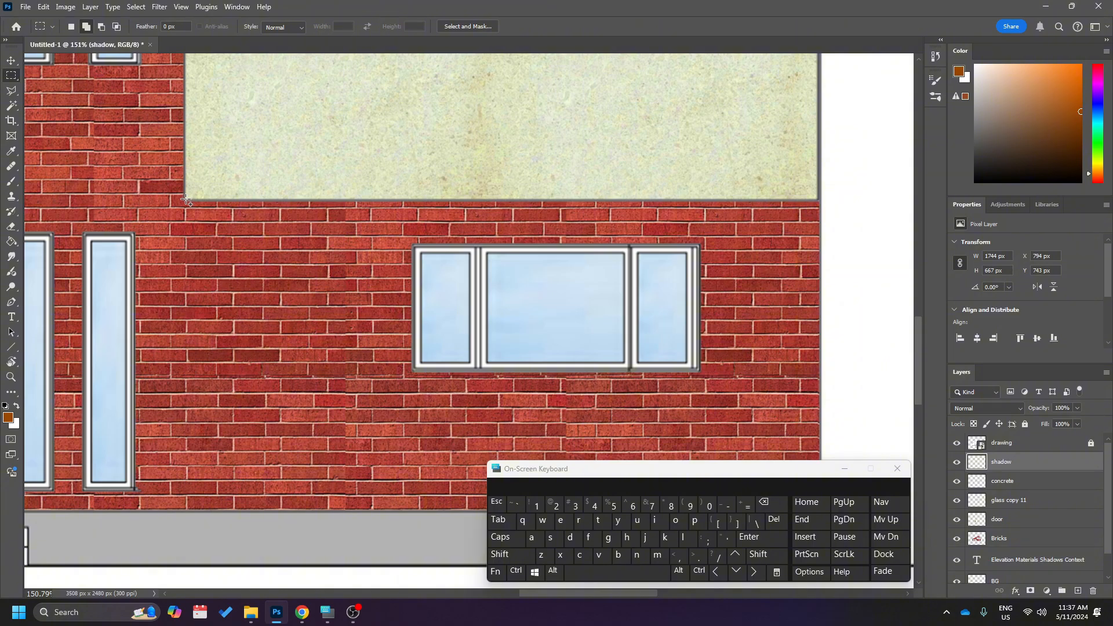
drag(187, 200, 824, 246)
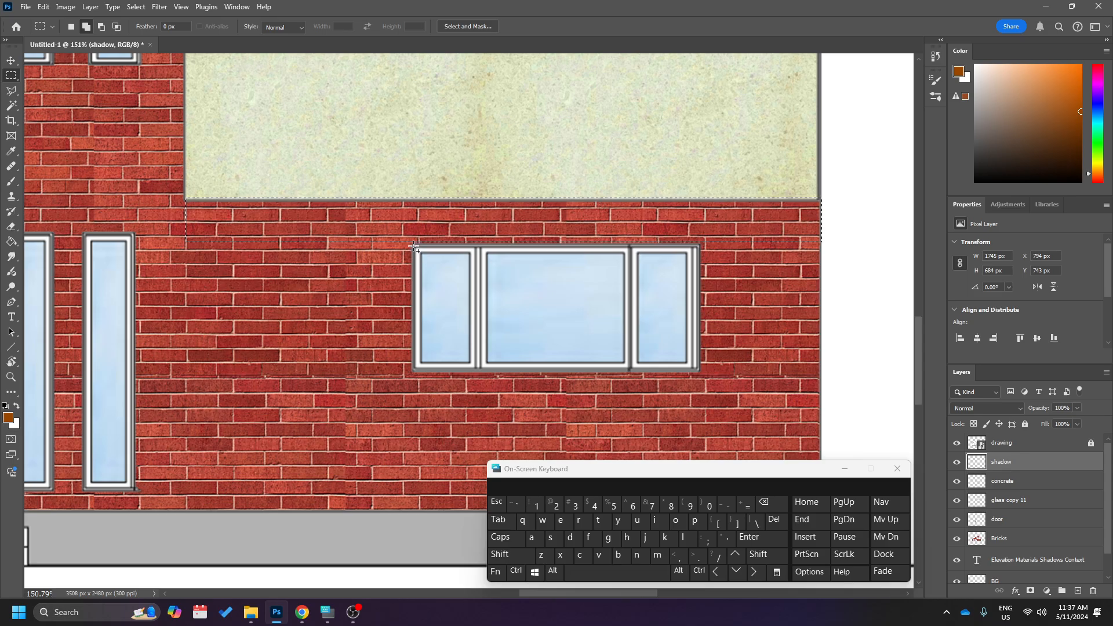
key(ctrl+z)
Add thin shadow strips along the top of the glass in all three panes of the ground-floor window below the balcony.
scroll(467, 273, up, 6)
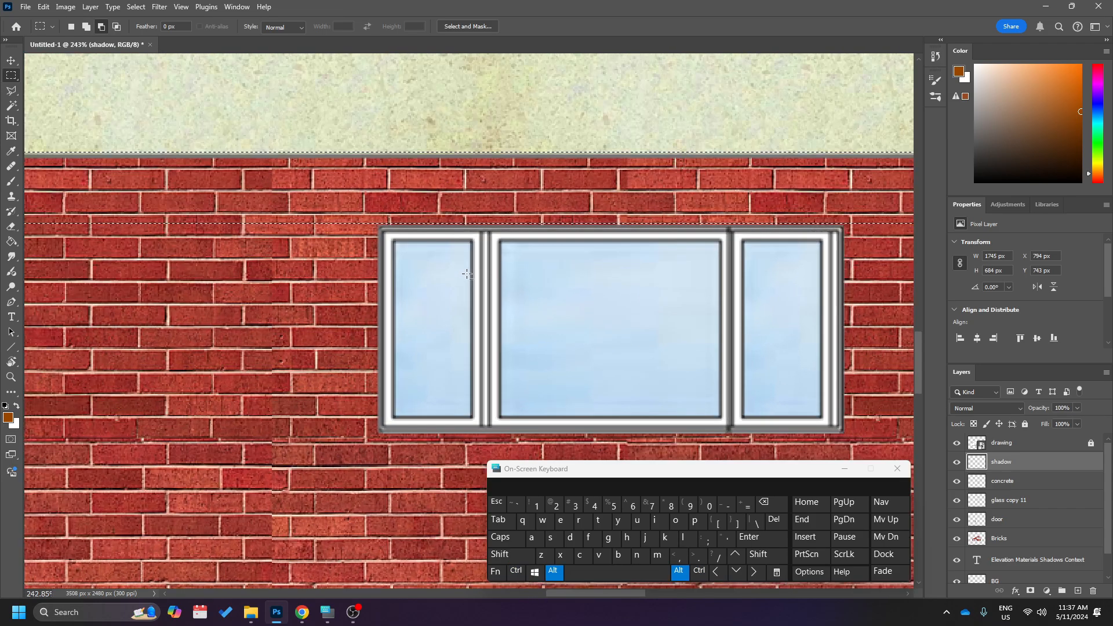
scroll(458, 263, down, 1)
drag(386, 210, 546, 230)
drag(743, 236, 857, 230)
Add thin shadow strips across the top of the glass in both narrow ground-floor windows beside the door.
scroll(521, 328, down, 5)
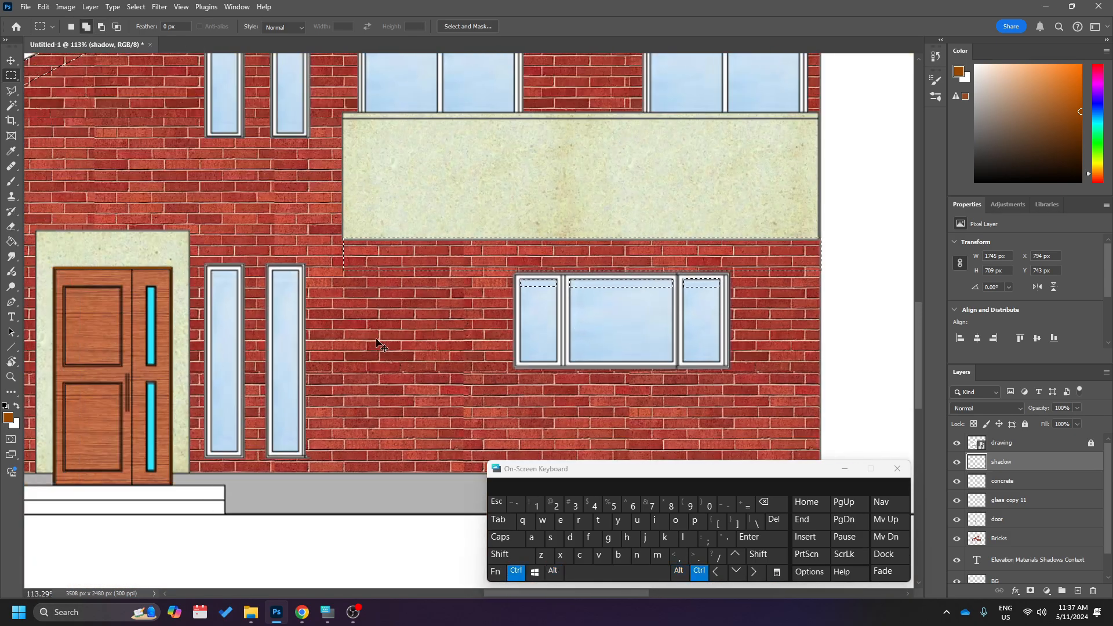
scroll(380, 347, left, 3)
scroll(341, 248, up, 5)
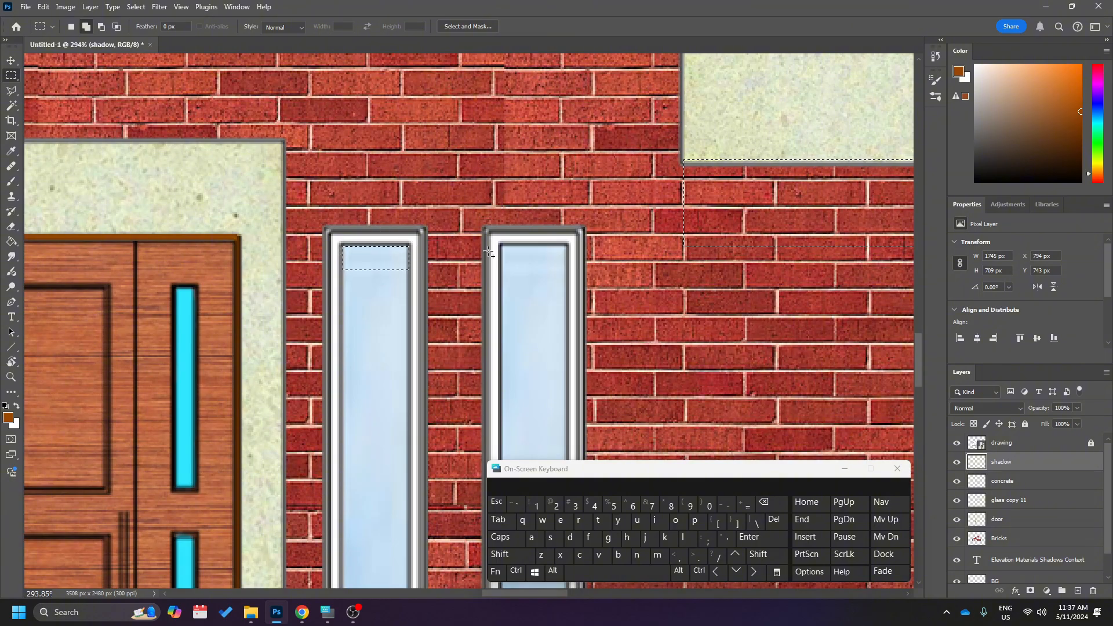
drag(502, 247, 568, 269)
Add a shadow strip beneath the shutter box of the large ground-floor sliding window left of the door.
scroll(515, 304, down, 3)
scroll(514, 305, down, 3)
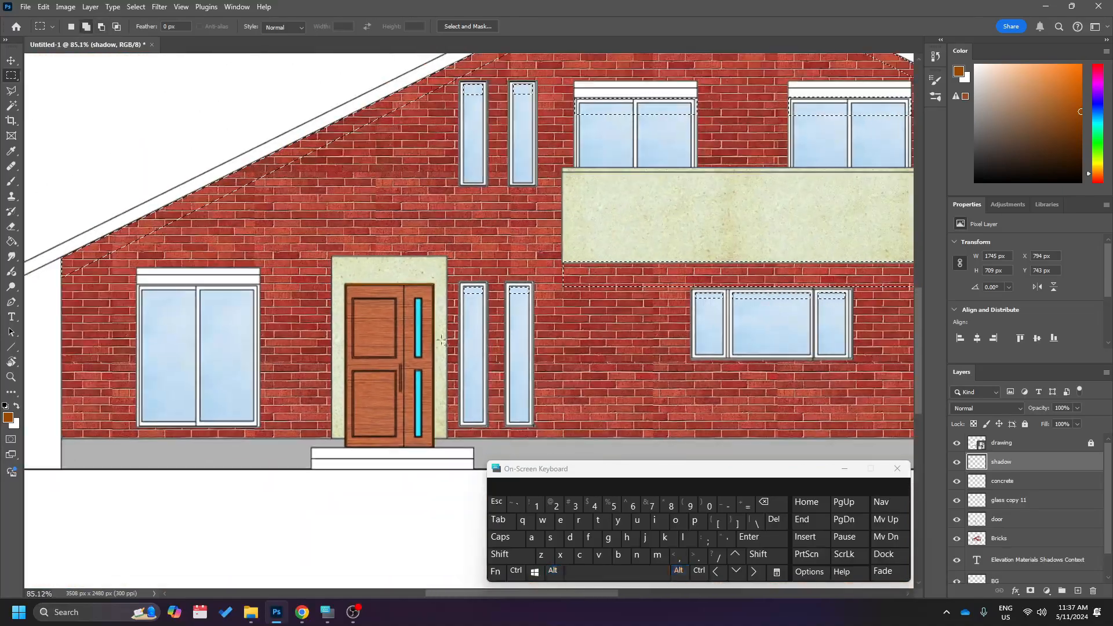
scroll(308, 368, left, 5)
scroll(329, 317, up, 2)
scroll(329, 317, down, 2)
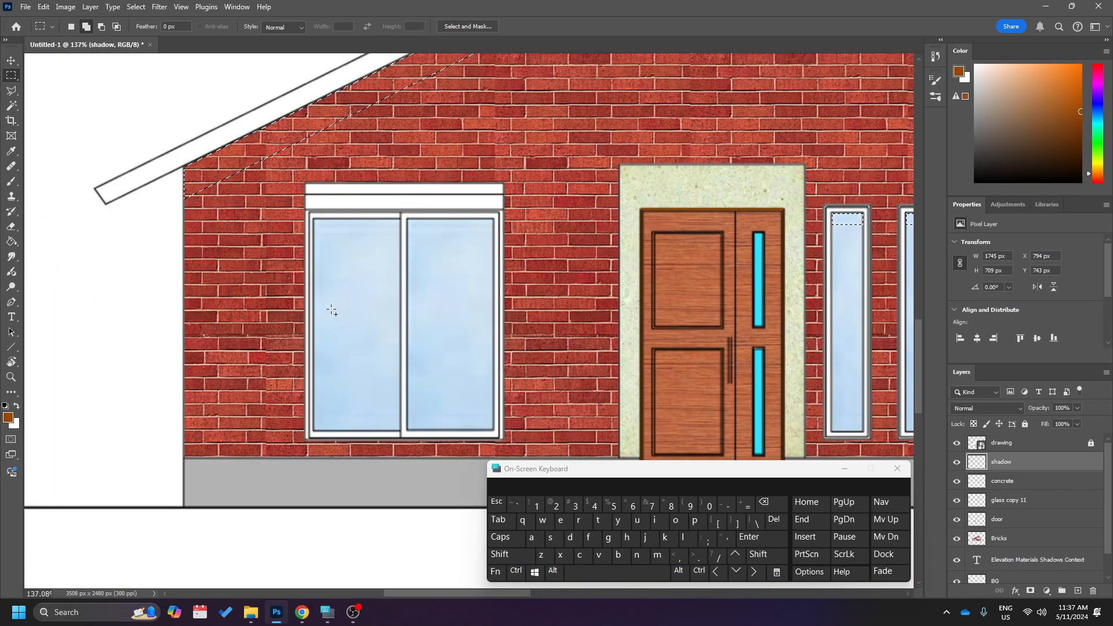
drag(307, 213, 503, 247)
Add a shadow strip across the full width of the door's top, just under the concrete frame.
scroll(569, 281, right, 4)
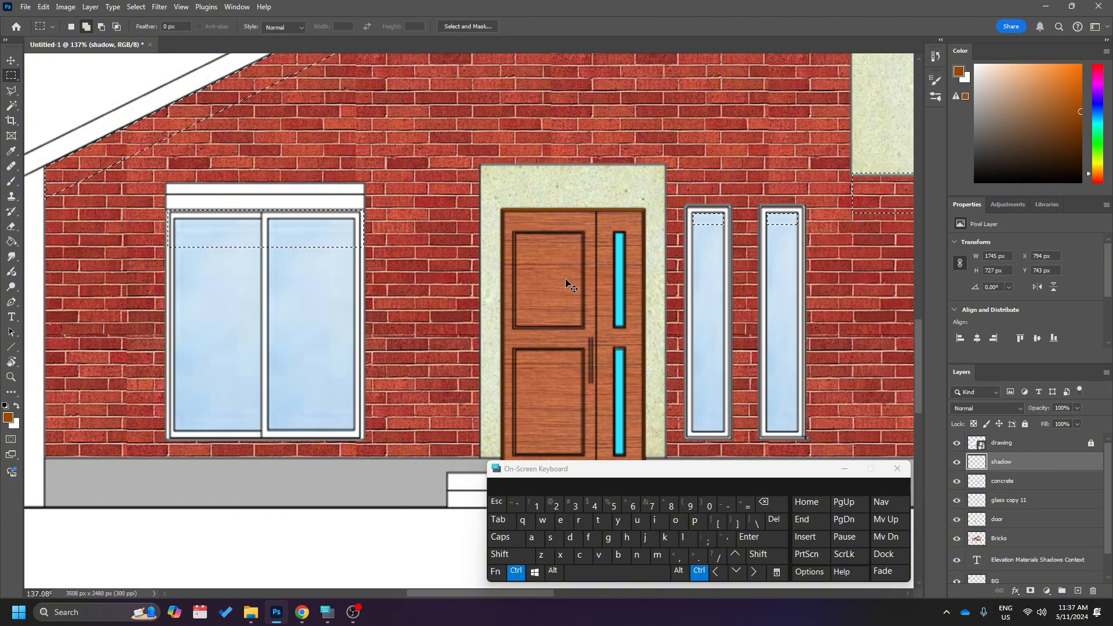
scroll(563, 279, down, 2)
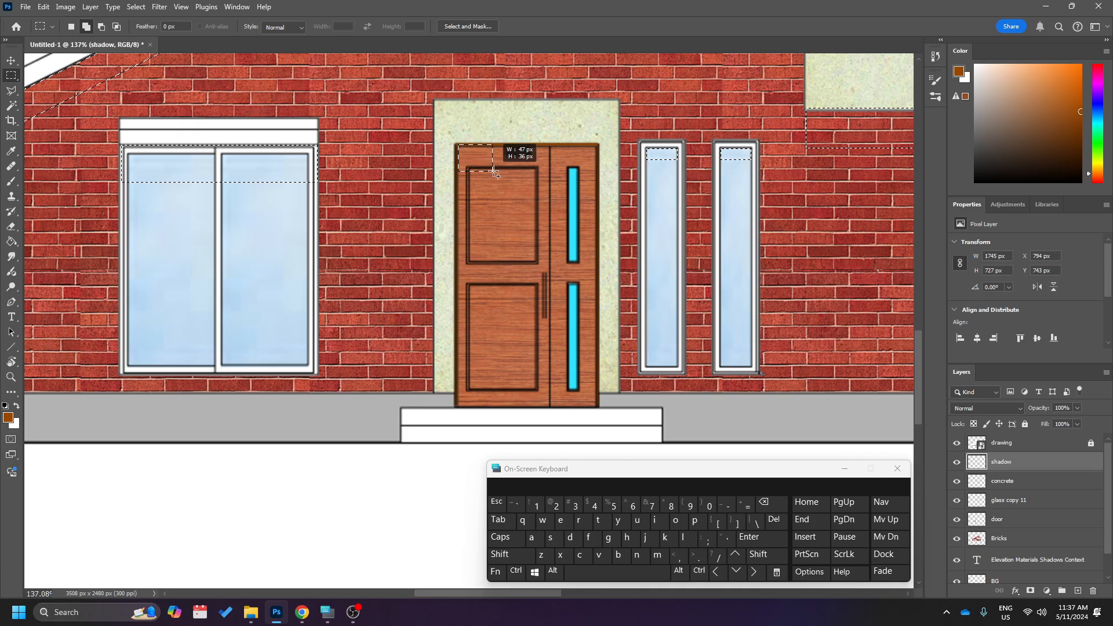
drag(494, 171, 459, 147)
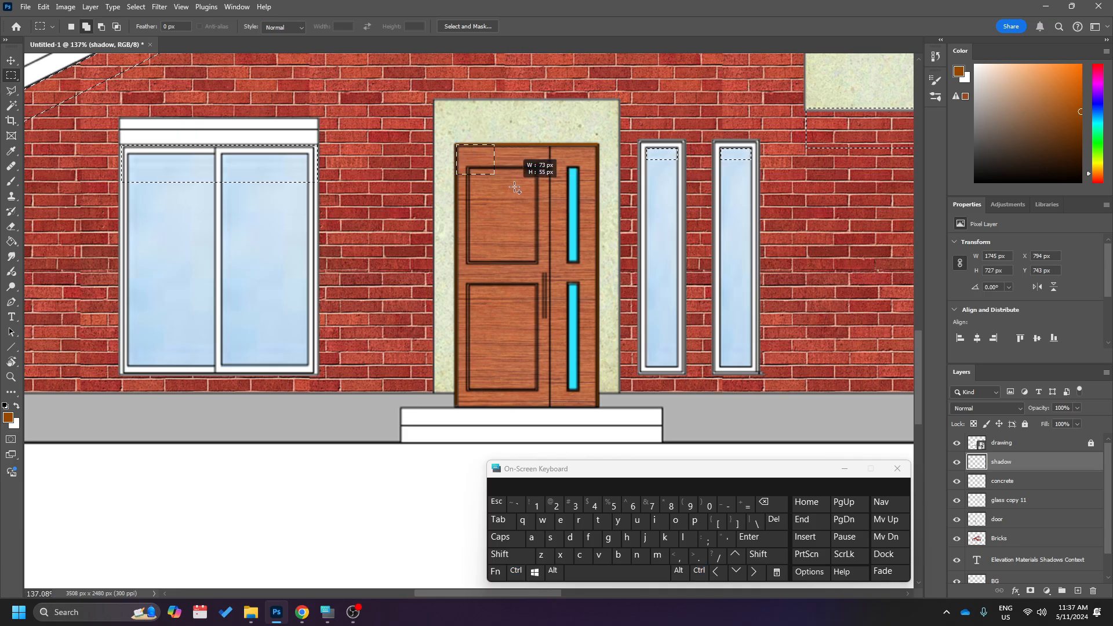
drag(514, 187, 598, 183)
scroll(588, 225, down, 2)
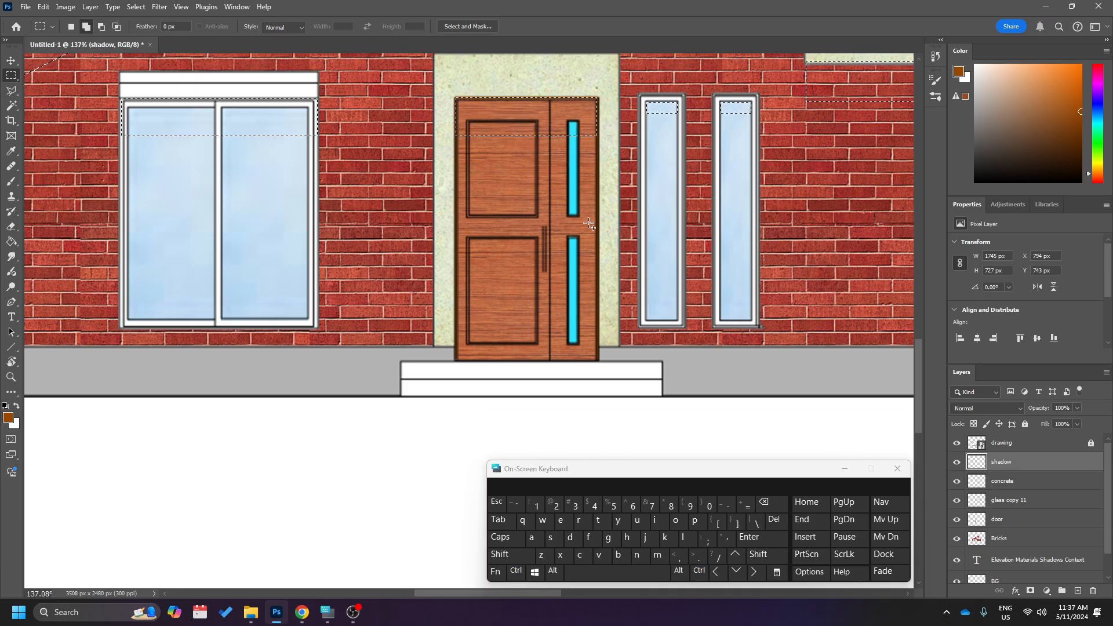
Add a narrow vertical shadow strip down the door's left edge, from its top to the step.
scroll(567, 229, up, 2)
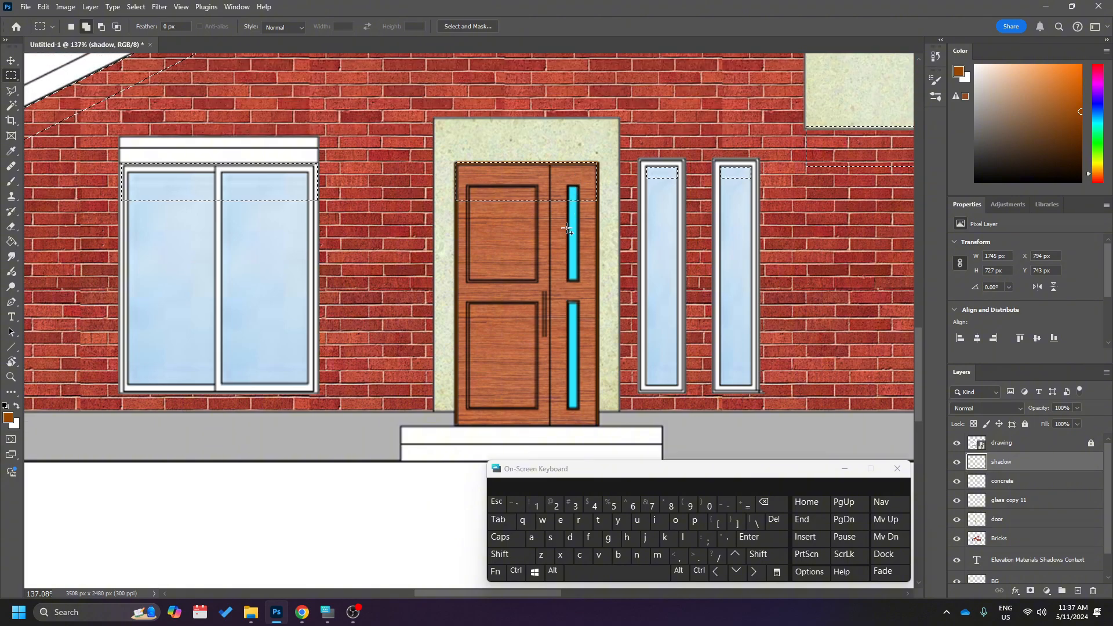
scroll(568, 229, up, 1)
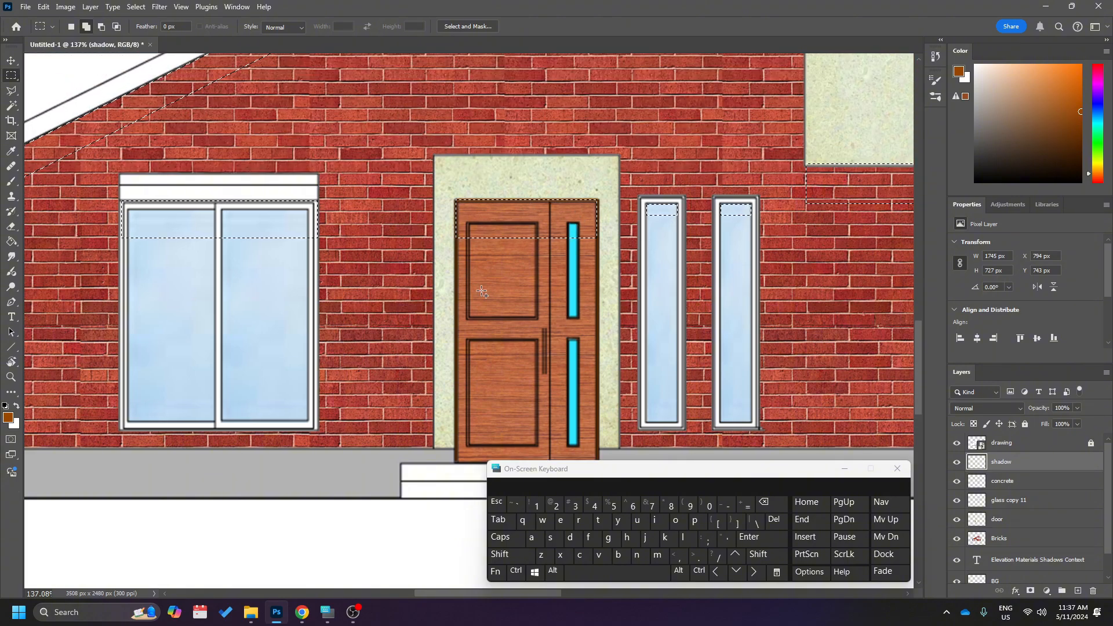
scroll(482, 292, down, 1)
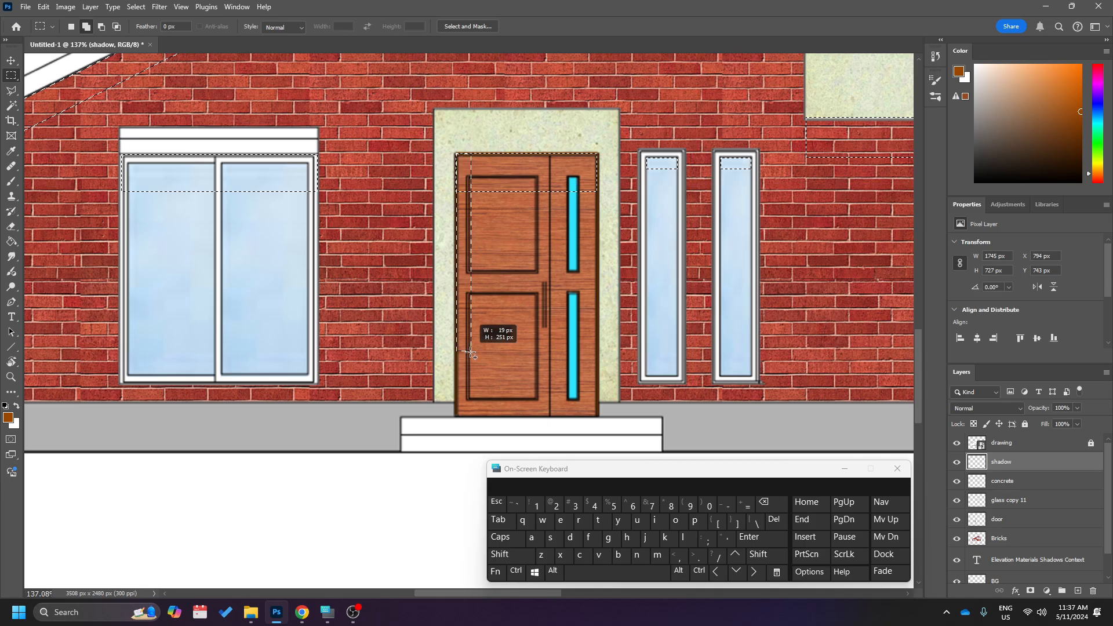
drag(470, 352, 479, 416)
Examine the shadow selections across the whole facade, checking the roof, windows, door and balcony for missing or incorrect areas.
scroll(510, 308, down, 6)
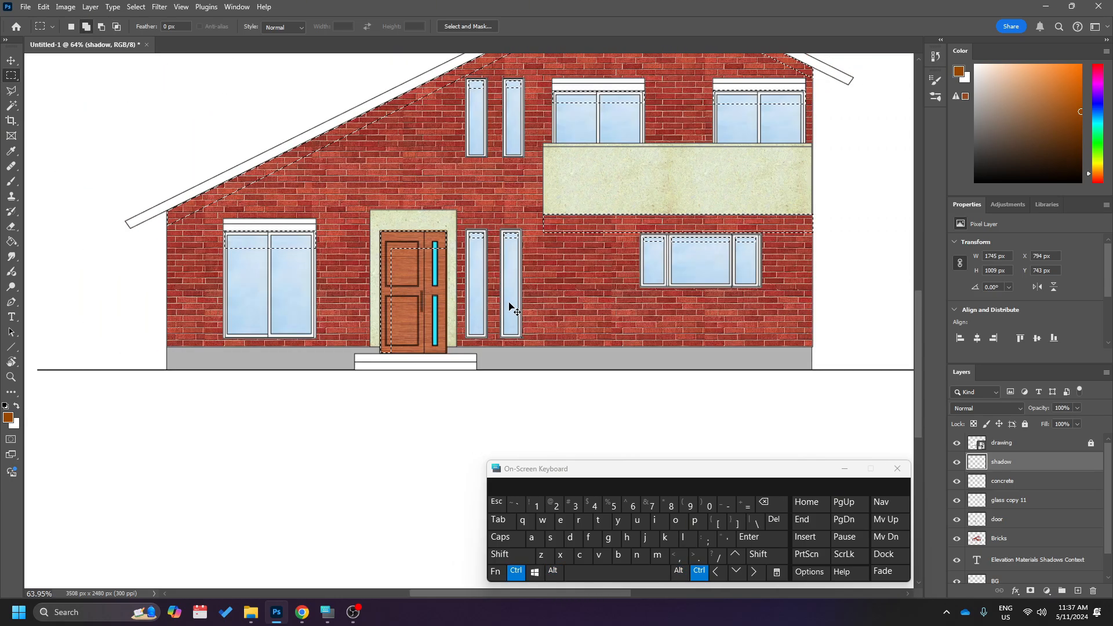
scroll(510, 308, up, 1)
scroll(510, 307, right, 3)
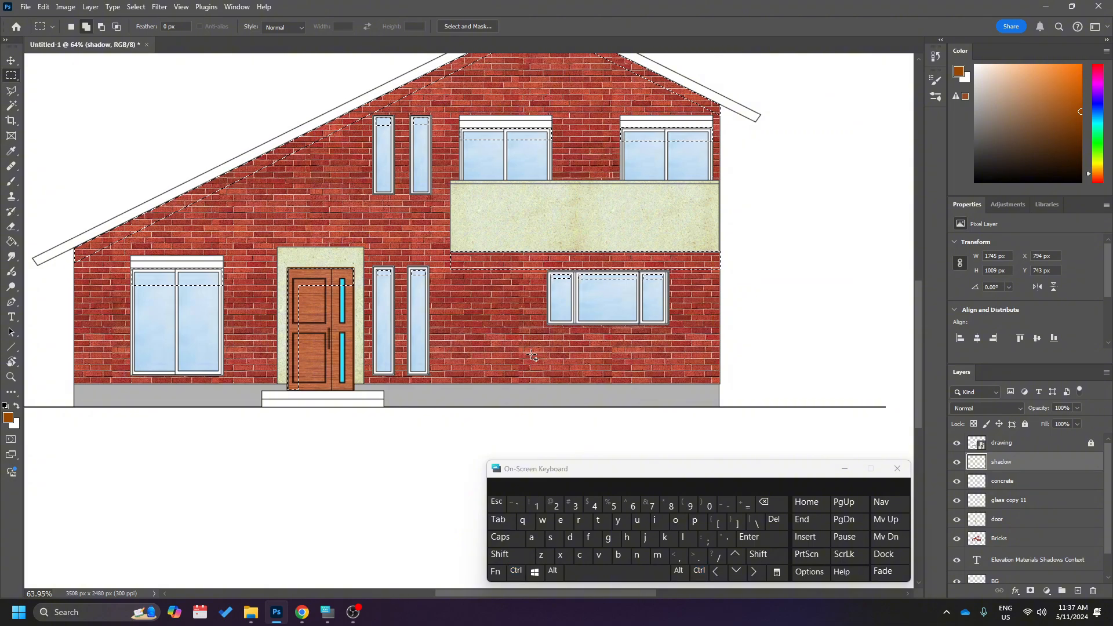
scroll(532, 355, up, 2)
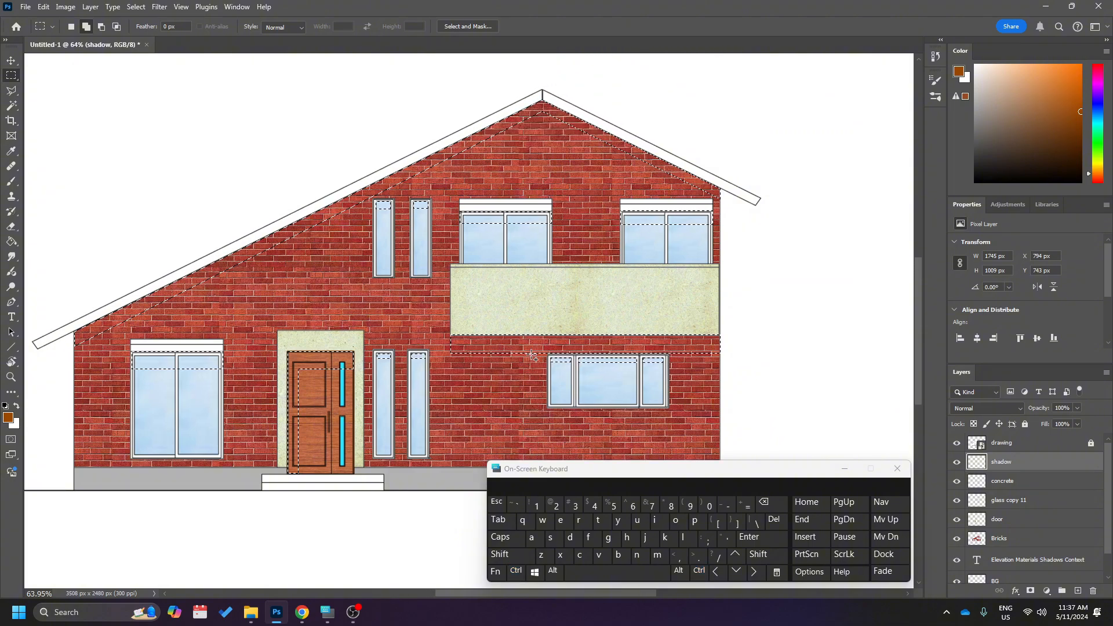
scroll(531, 354, down, 2)
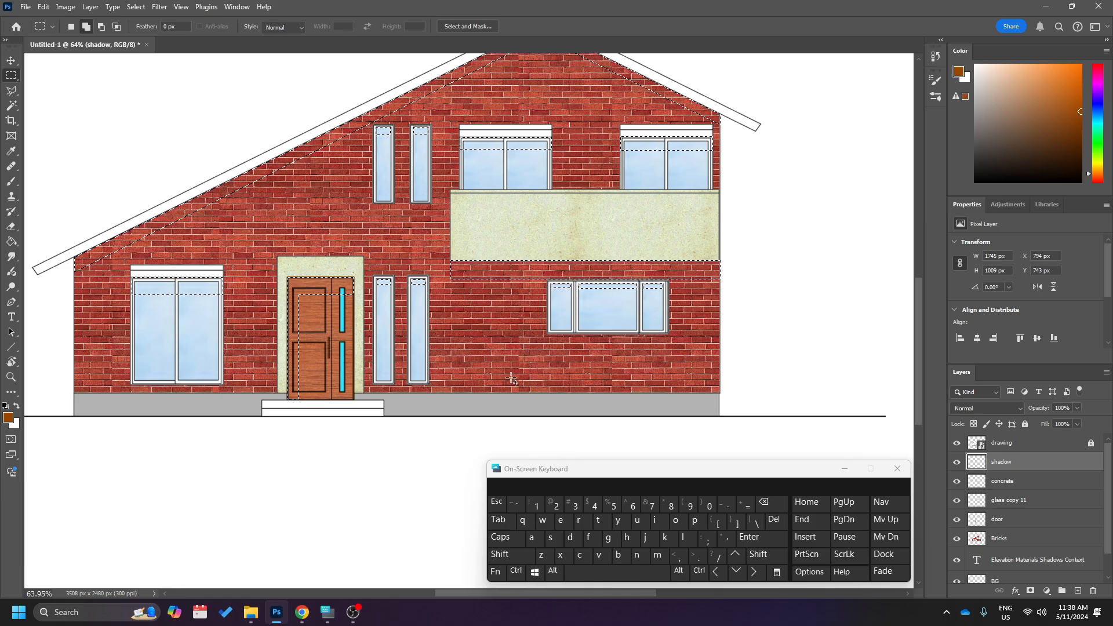
scroll(470, 175, up, 1)
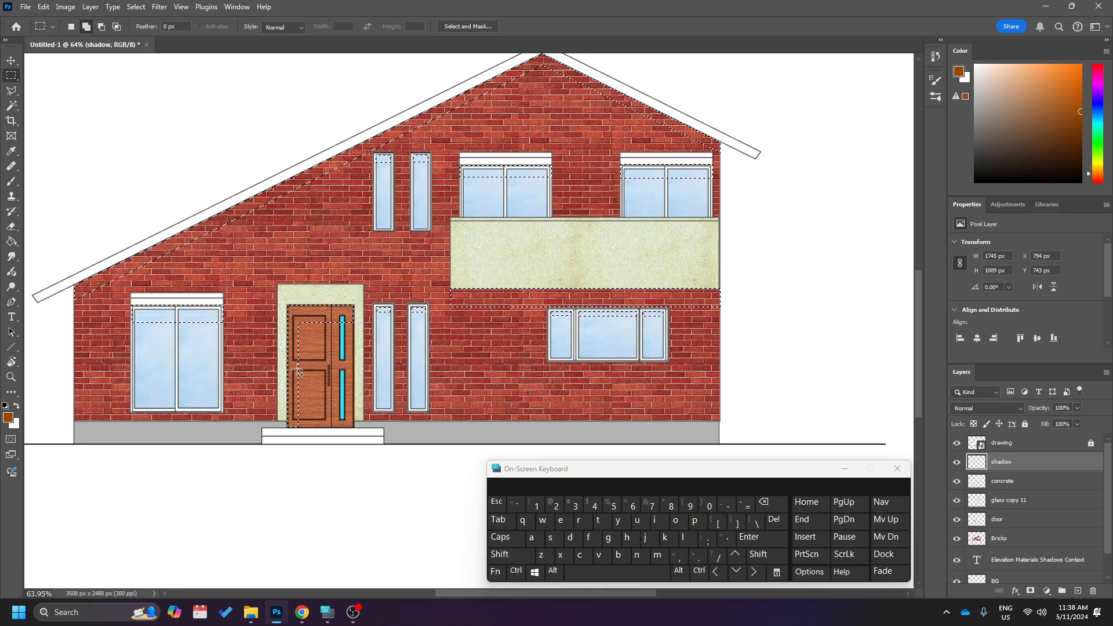
scroll(470, 325, up, 5)
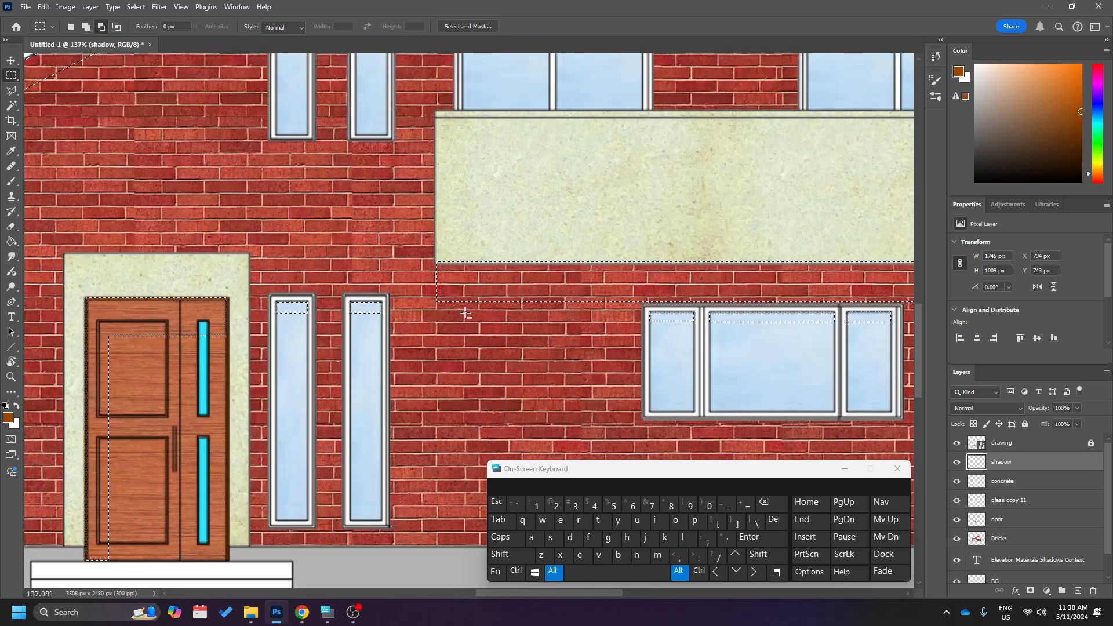
scroll(465, 313, down, 5)
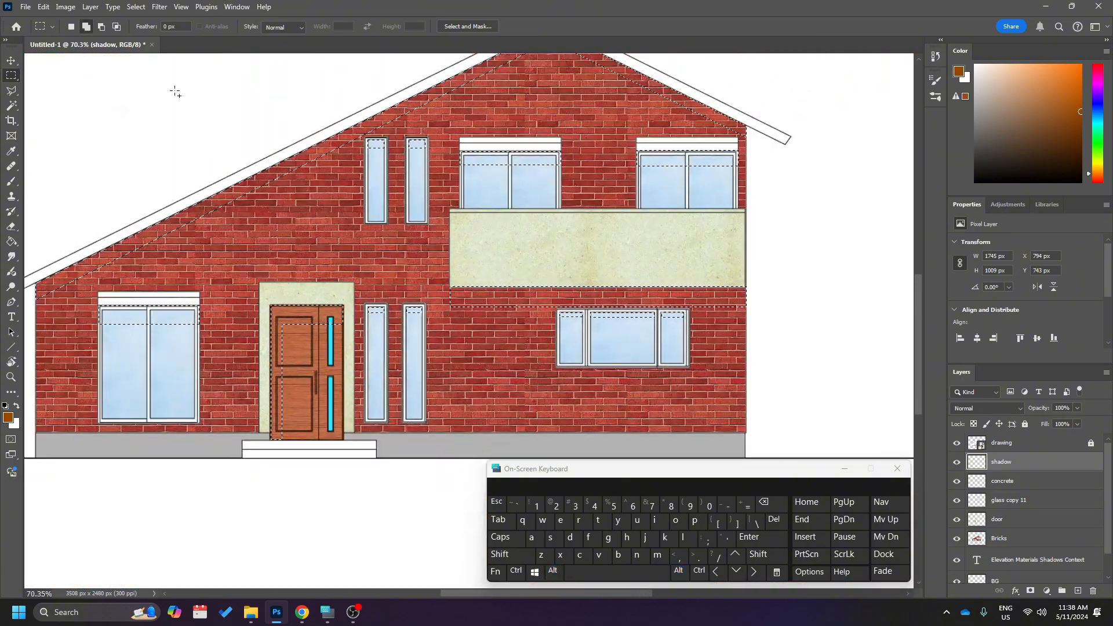
Subtract a triangular corner from the left end of the balcony shadow with the Polygonal Lasso, giving it a diagonal edge.
scroll(456, 325, up, 3)
scroll(456, 325, up, 6)
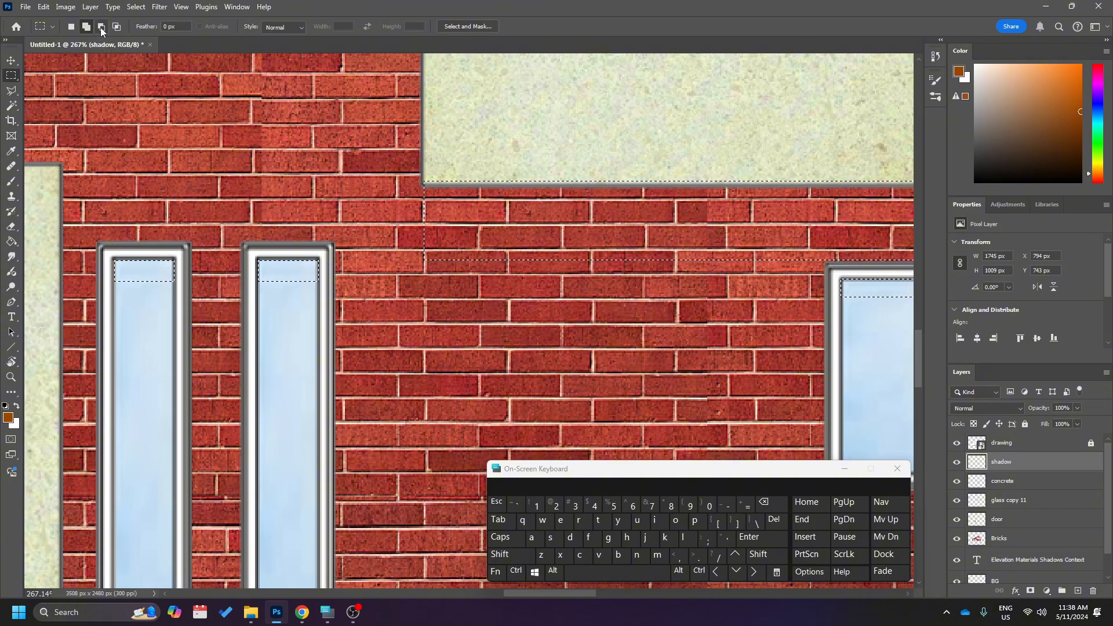
click(11, 92)
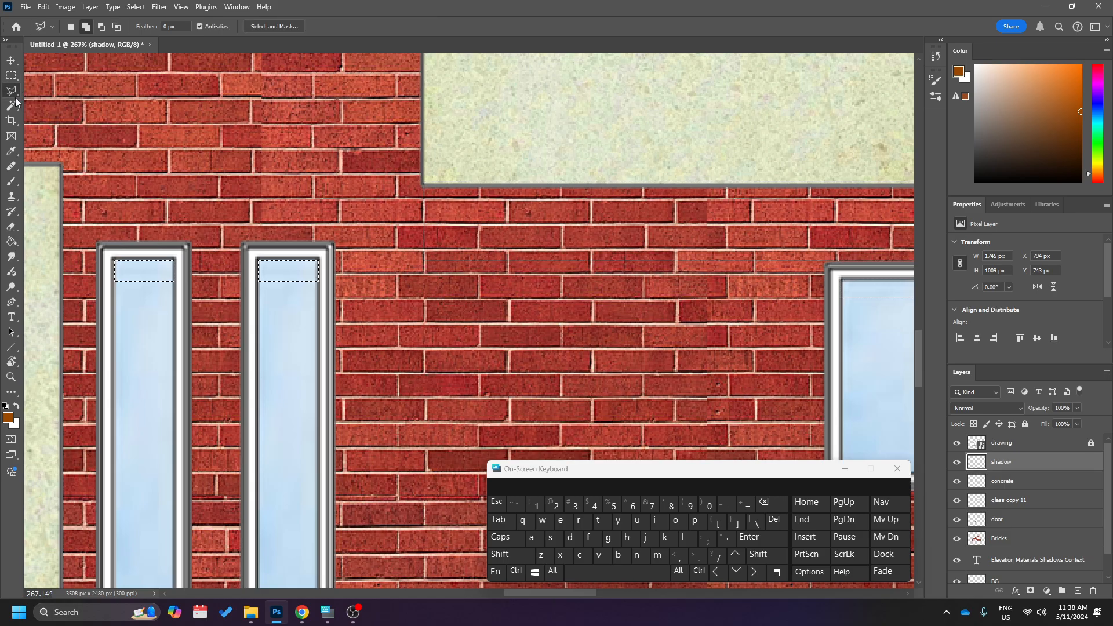
click(101, 27)
click(502, 284)
click(379, 263)
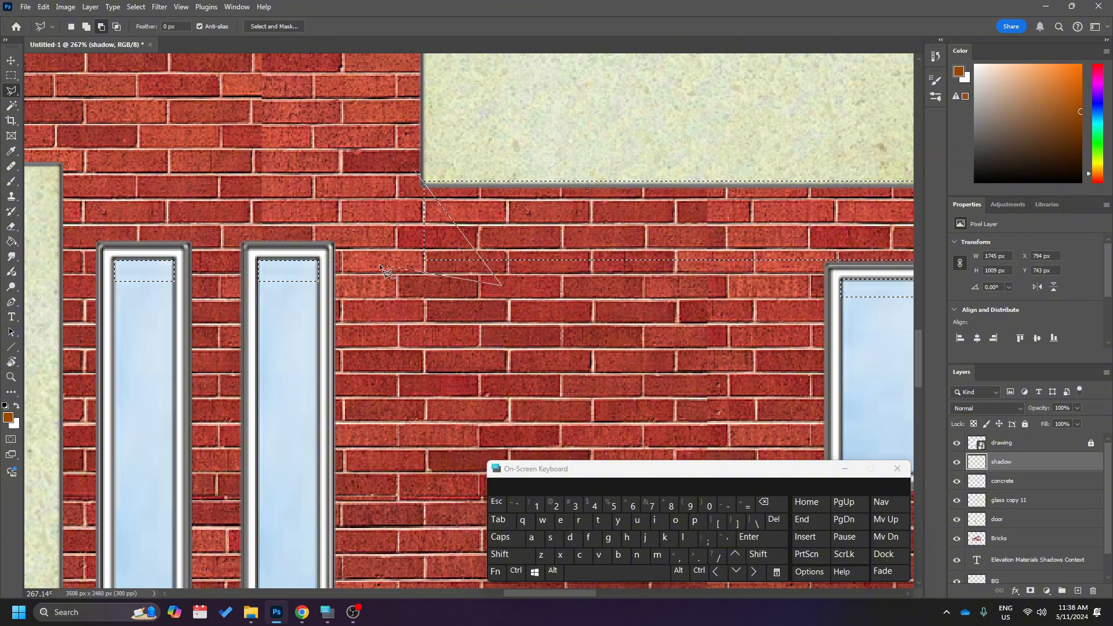
click(415, 172)
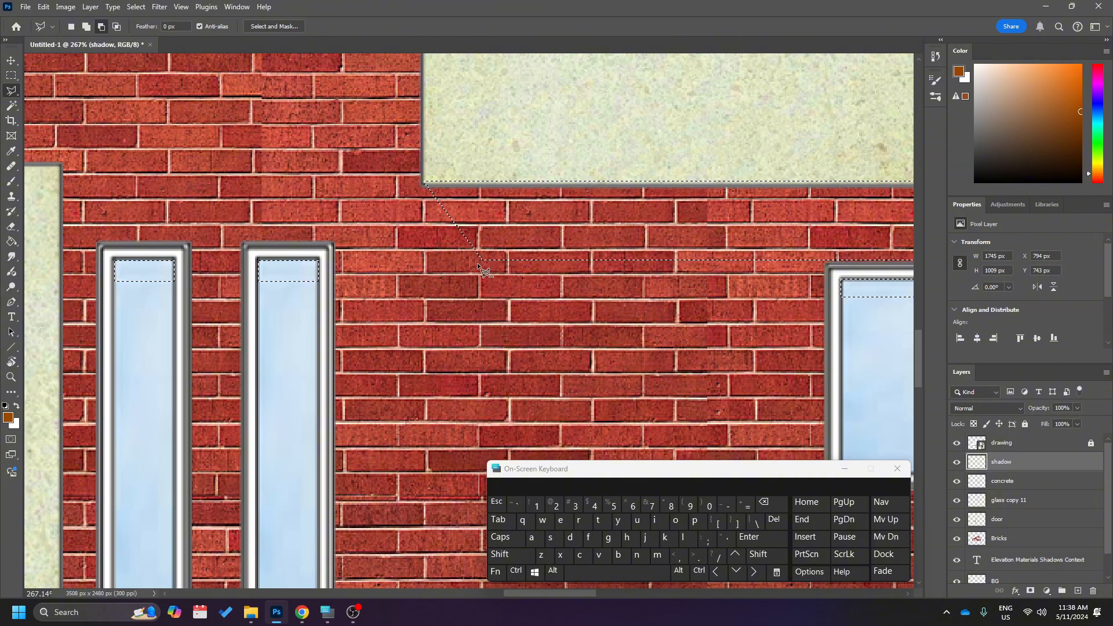
scroll(488, 305, down, 5)
scroll(489, 305, up, 2)
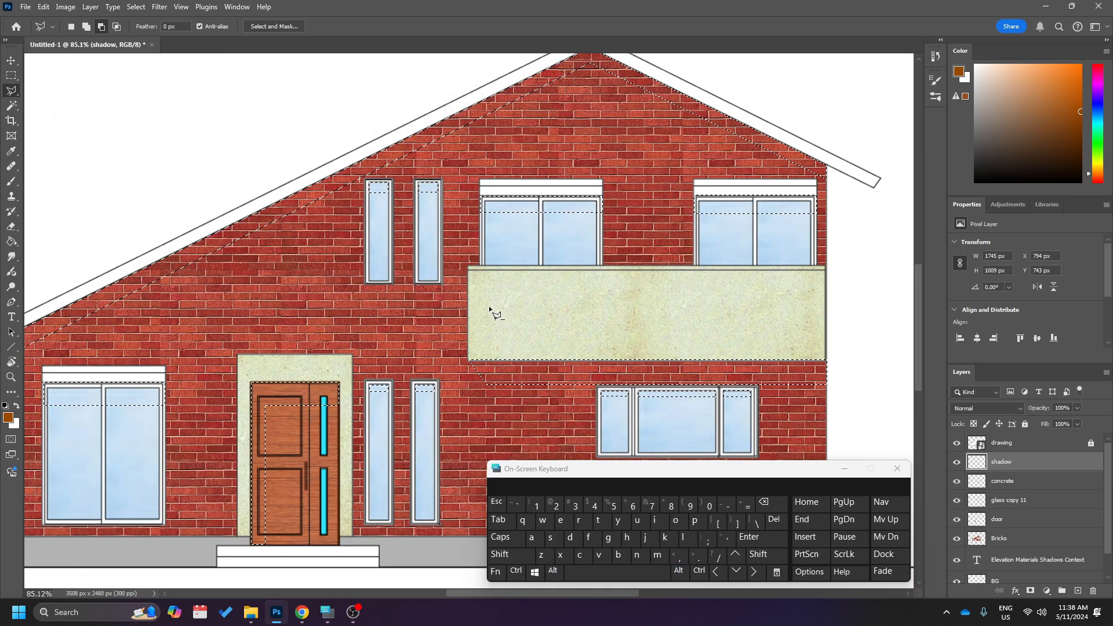
Subtract a triangular corner from the left end of the shadow strip on the upper floor's left double window.
scroll(529, 217, up, 3)
scroll(529, 216, up, 1)
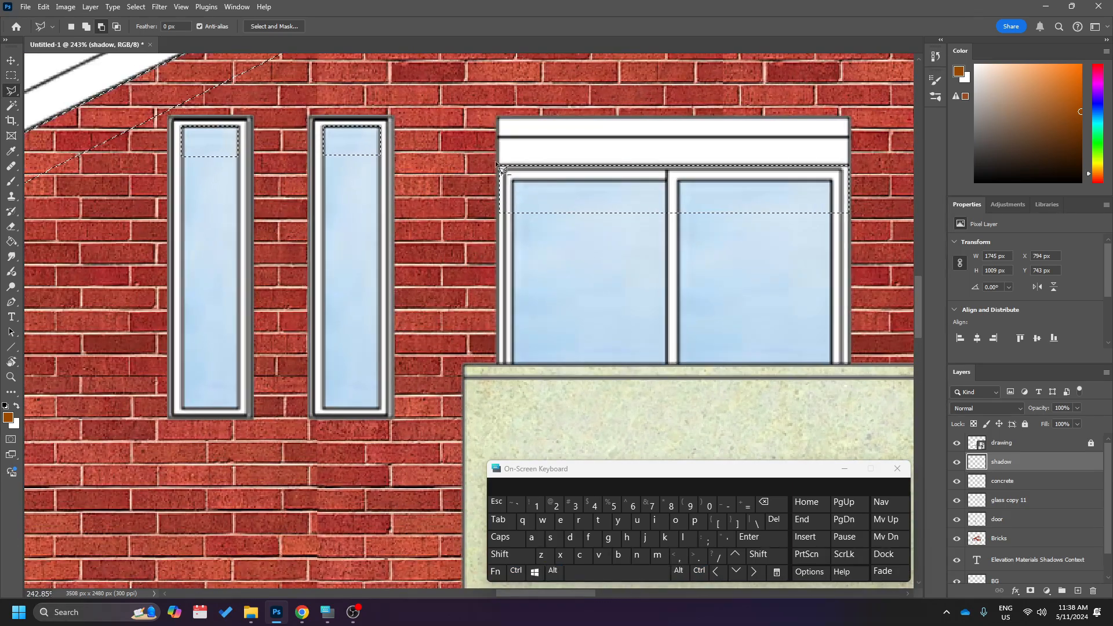
click(488, 144)
click(545, 234)
double_click(472, 229)
scroll(522, 271, down, 3)
scroll(536, 278, right, 6)
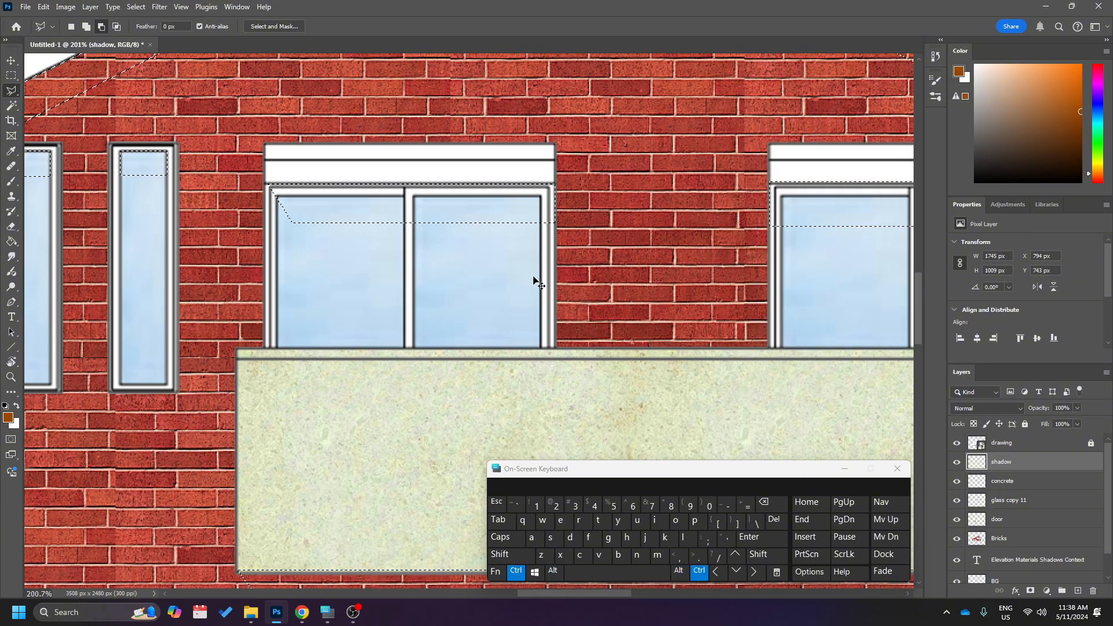
scroll(570, 163, up, 1)
click(573, 163)
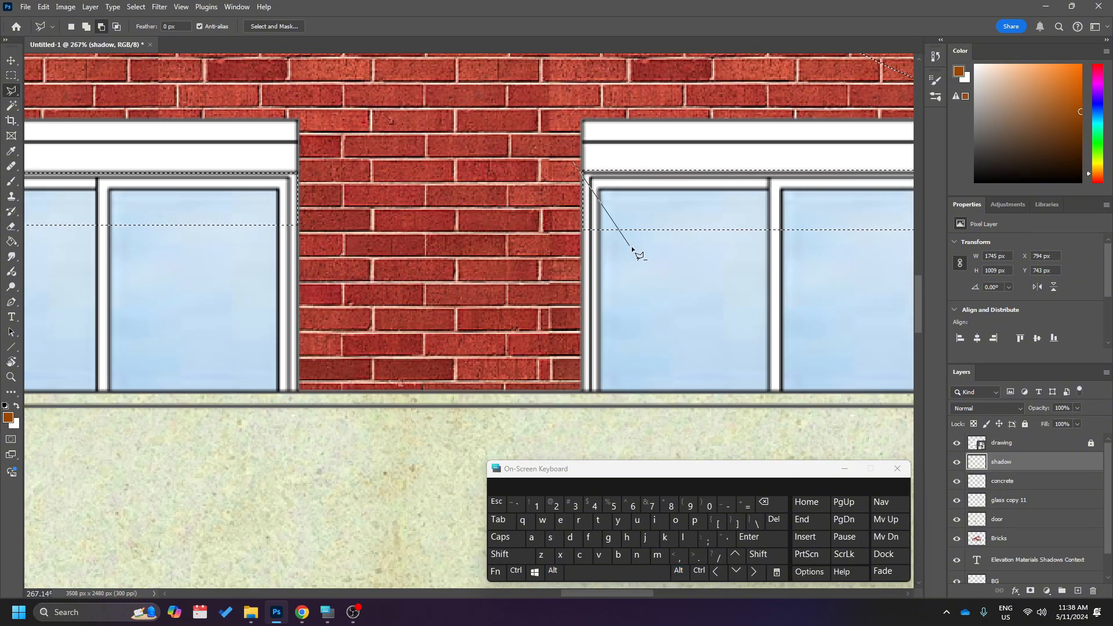
click(632, 230)
ctrl+click(581, 238)
key(ctrl+z)
Subtract a triangular corner from the left end of the shadow strip on the upper floor's right double window.
click(571, 156)
click(634, 241)
double_click(525, 235)
Add a slanted triangle to the right end of the upper left double window's shadow selection, extending it onto the brick wall.
scroll(555, 256, down, 6)
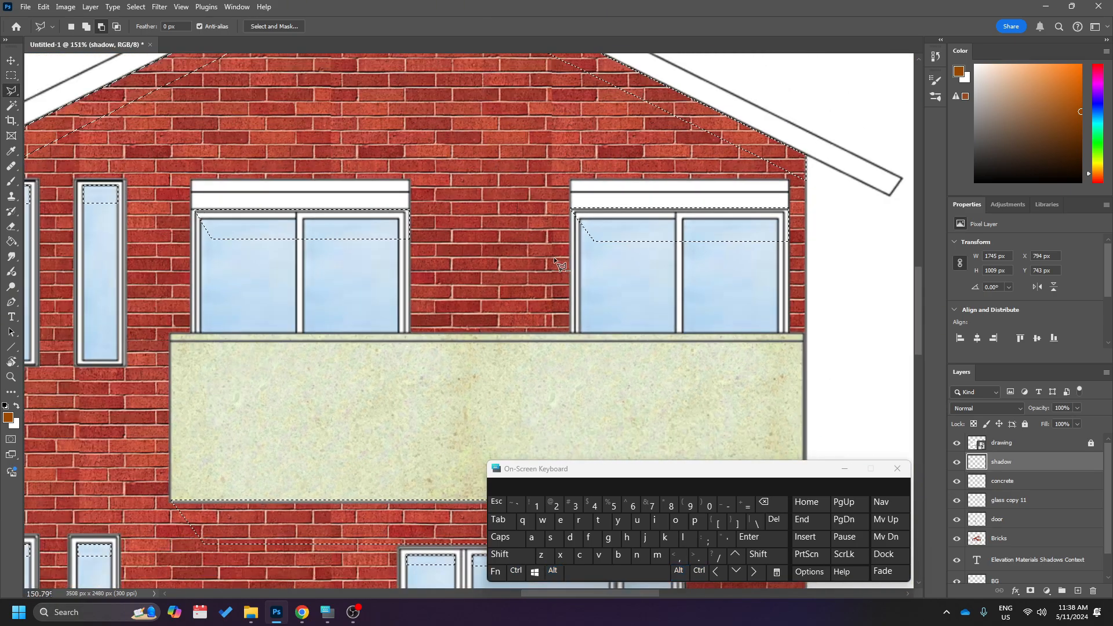
scroll(555, 259, left, 2)
scroll(328, 232, up, 1)
scroll(328, 232, up, 3)
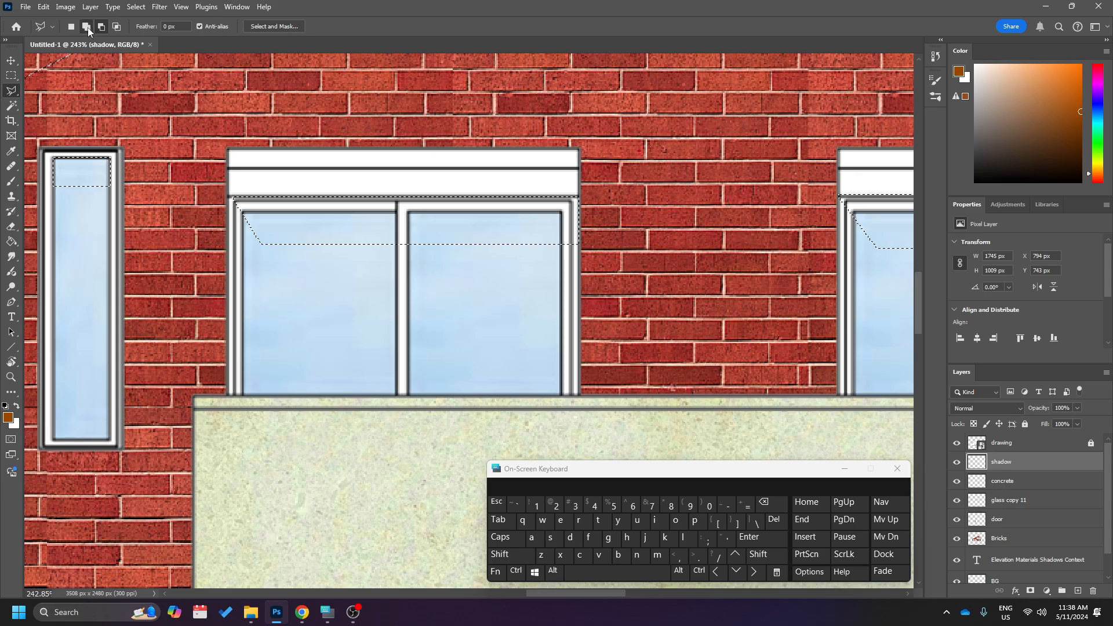
scroll(597, 228, up, 1)
scroll(597, 228, up, 3)
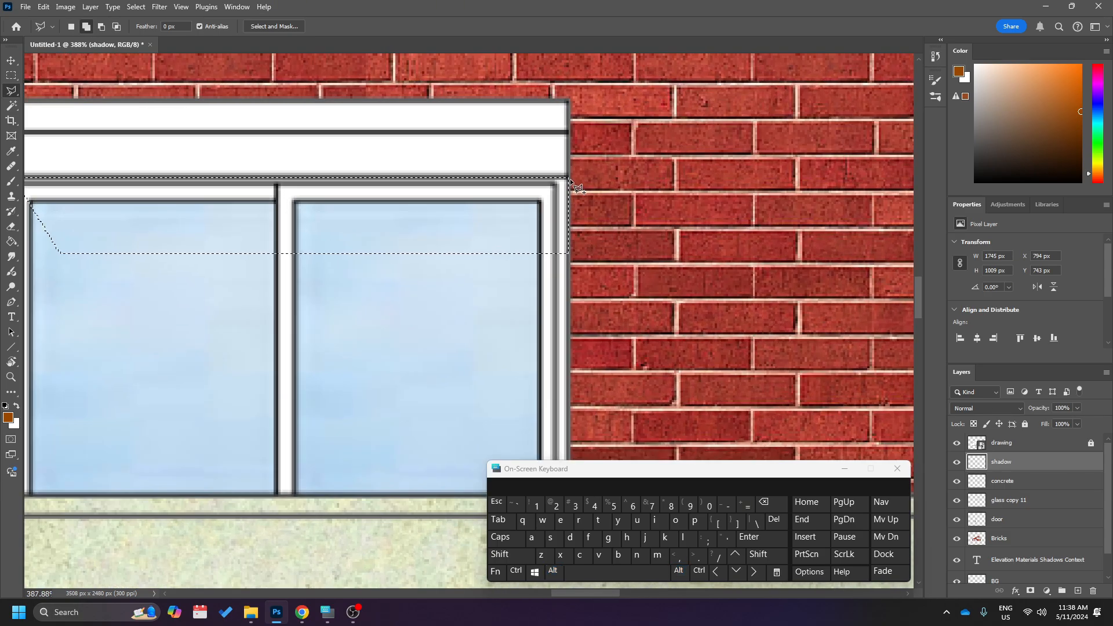
click(607, 251)
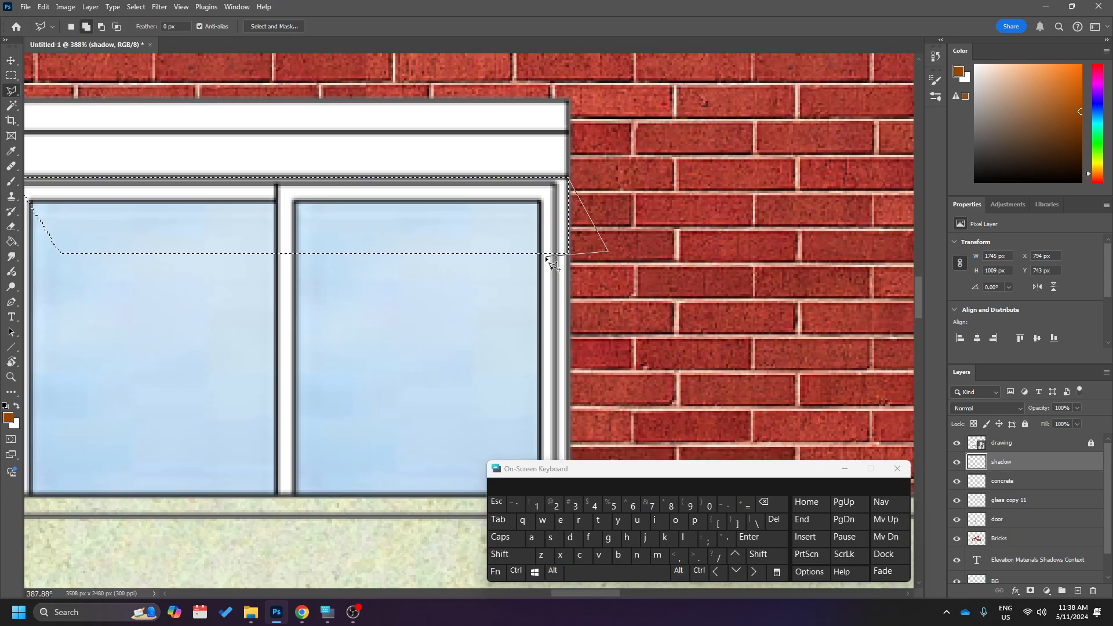
click(552, 254)
double_click(544, 210)
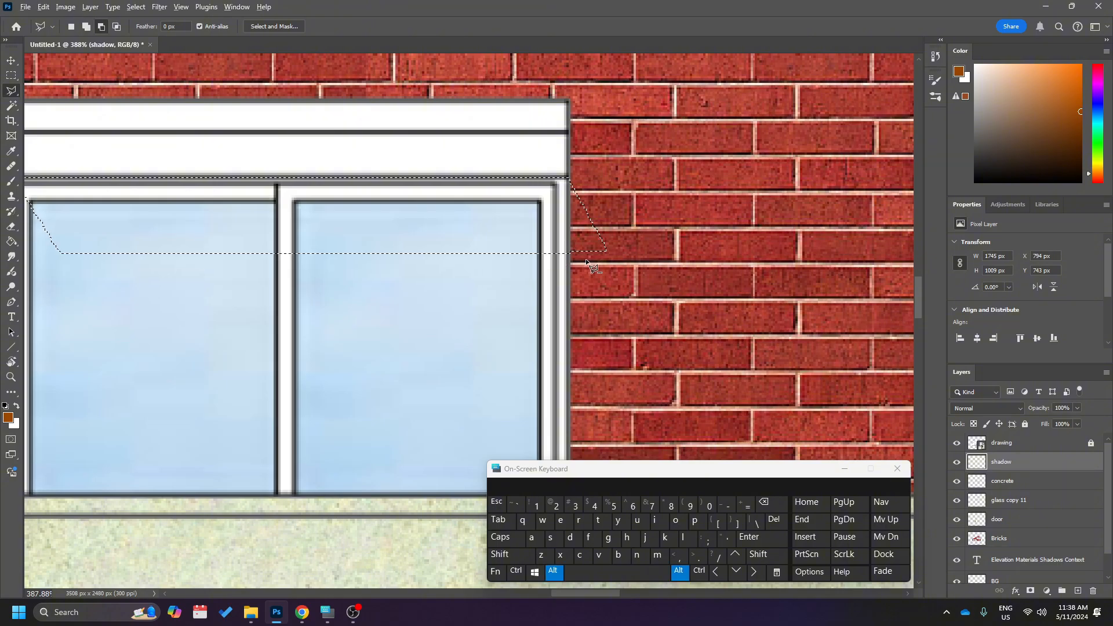
Add a matching slanted triangle to the right end of the upper right double window's shadow selection.
scroll(584, 274, down, 9)
scroll(583, 273, right, 4)
scroll(655, 244, up, 4)
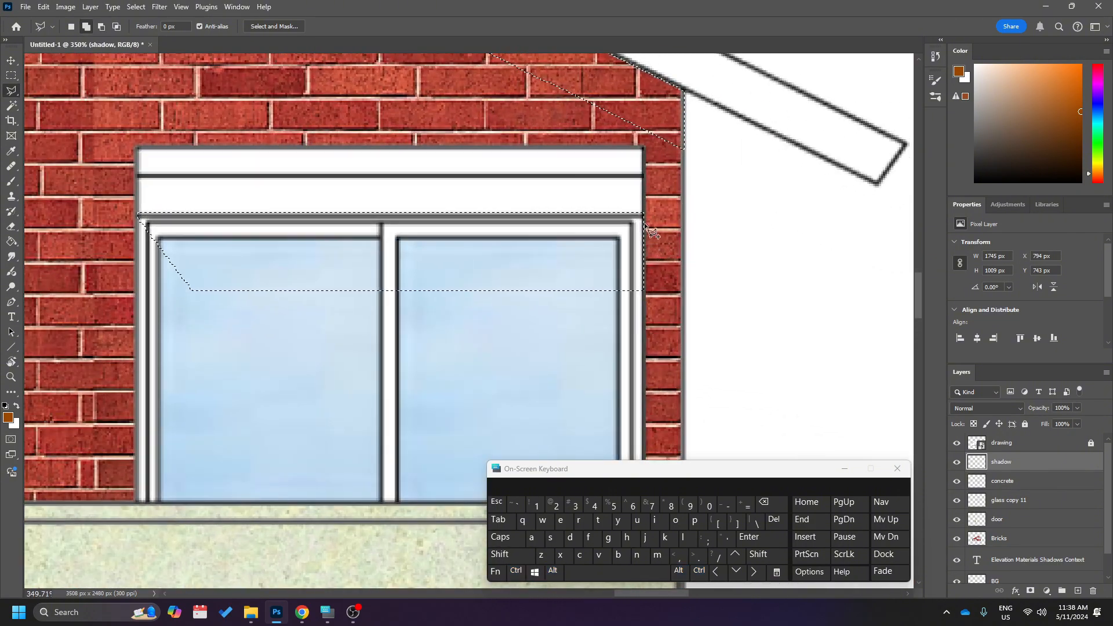
click(644, 216)
click(689, 290)
double_click(636, 291)
Fill the combined shadow selection with black on the shadow layer using the Paint Bucket, and deselect it.
scroll(668, 345, down, 5)
scroll(673, 351, down, 6)
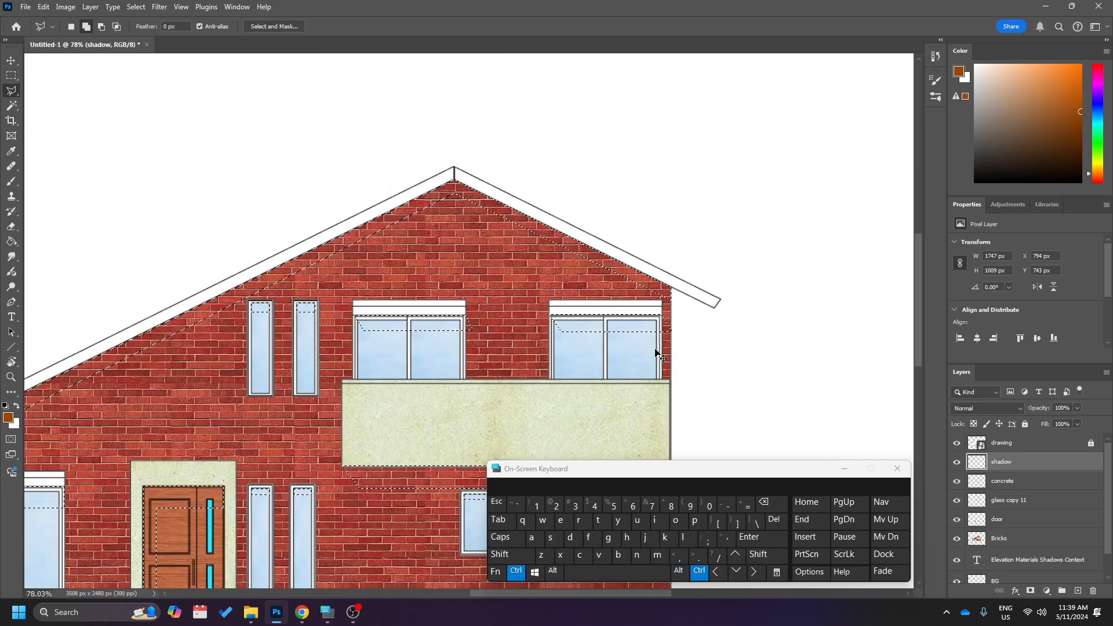
scroll(657, 352, down, 2)
scroll(658, 351, left, 6)
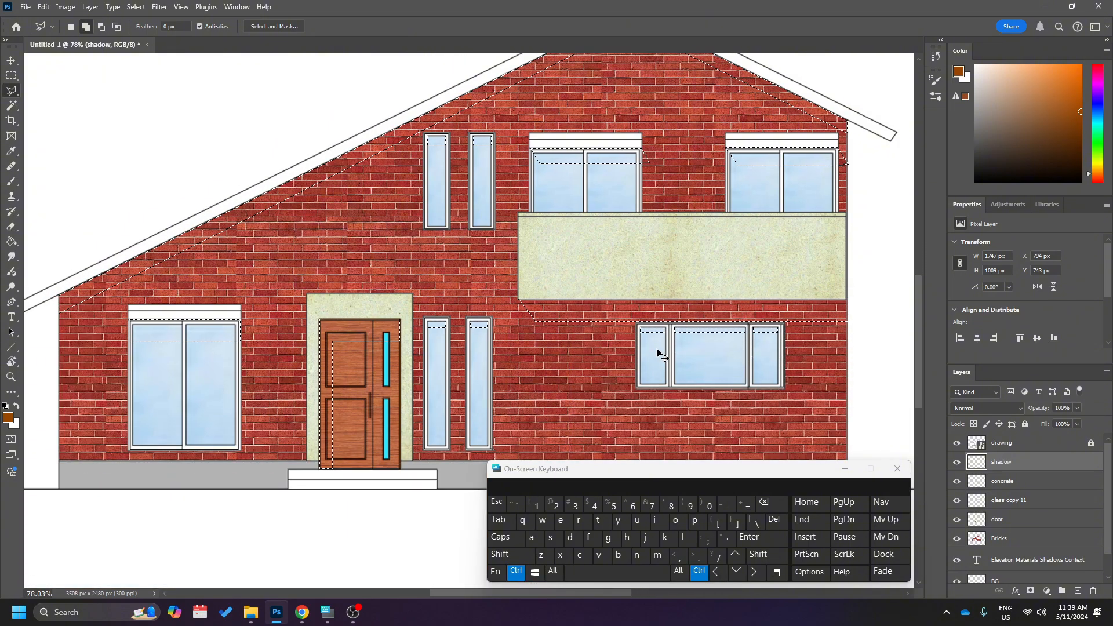
scroll(659, 352, down, 1)
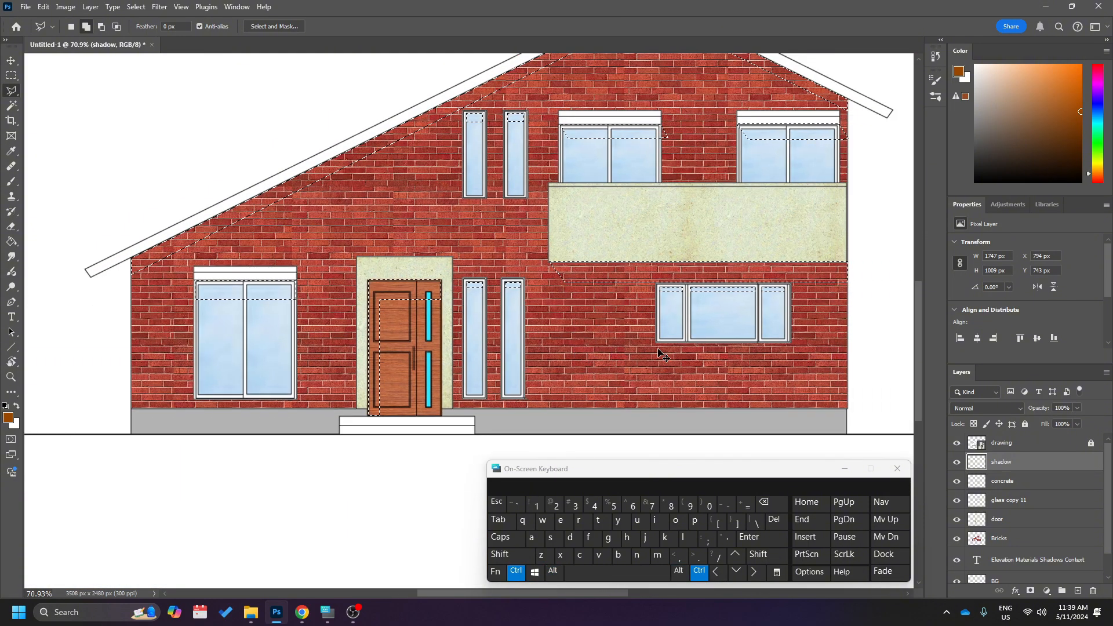
scroll(659, 351, down, 1)
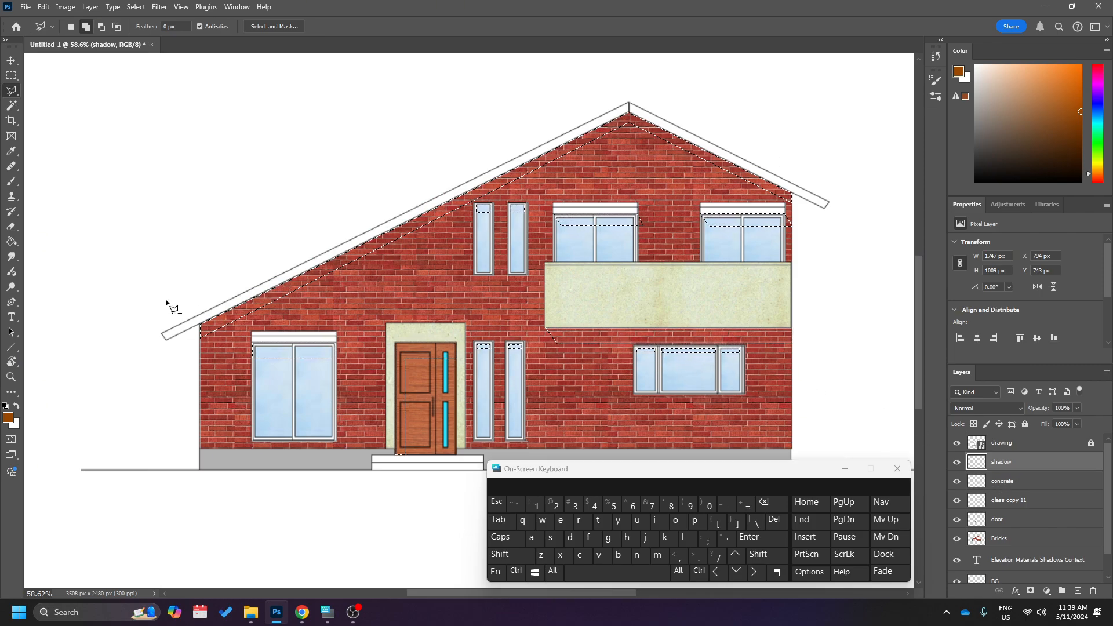
click(15, 245)
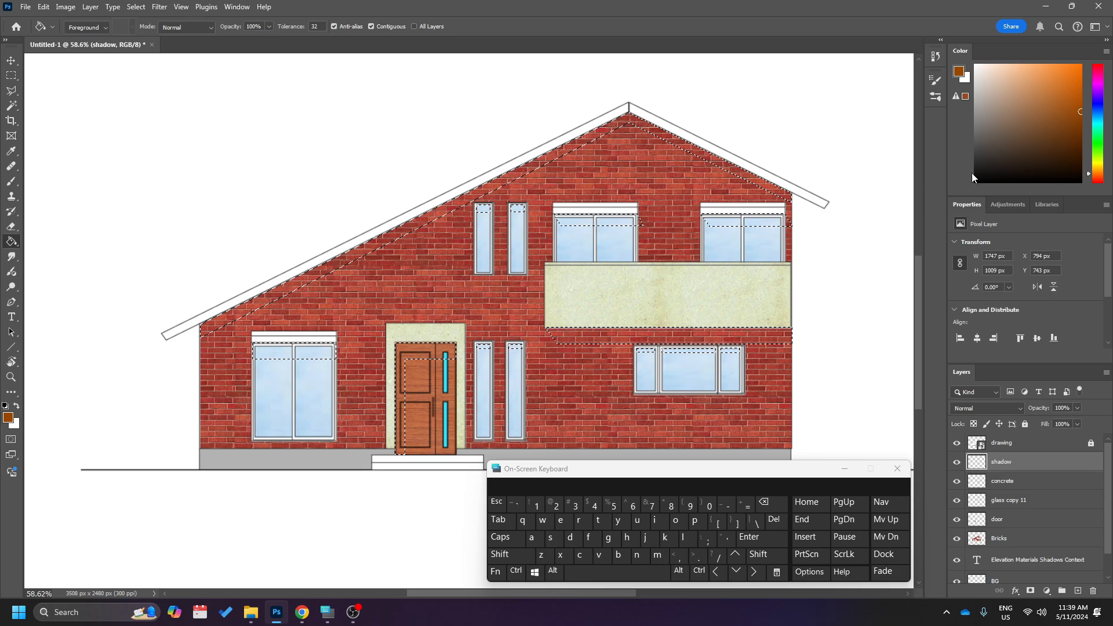
click(1034, 142)
drag(1033, 142, 965, 195)
drag(994, 159, 967, 186)
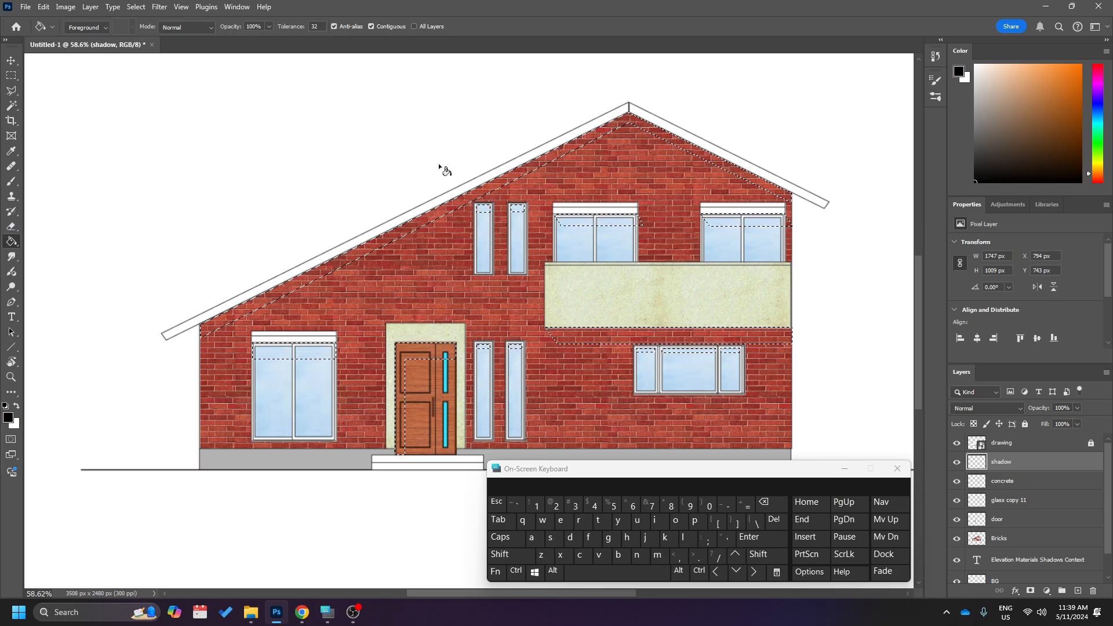
click(411, 210)
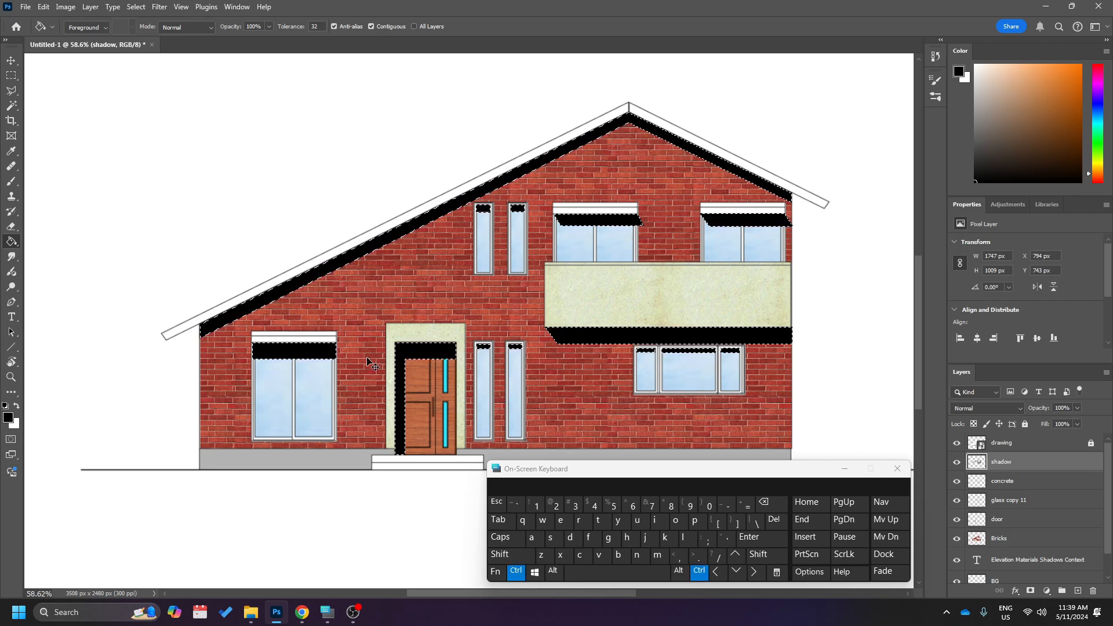
key(ctrl+d)
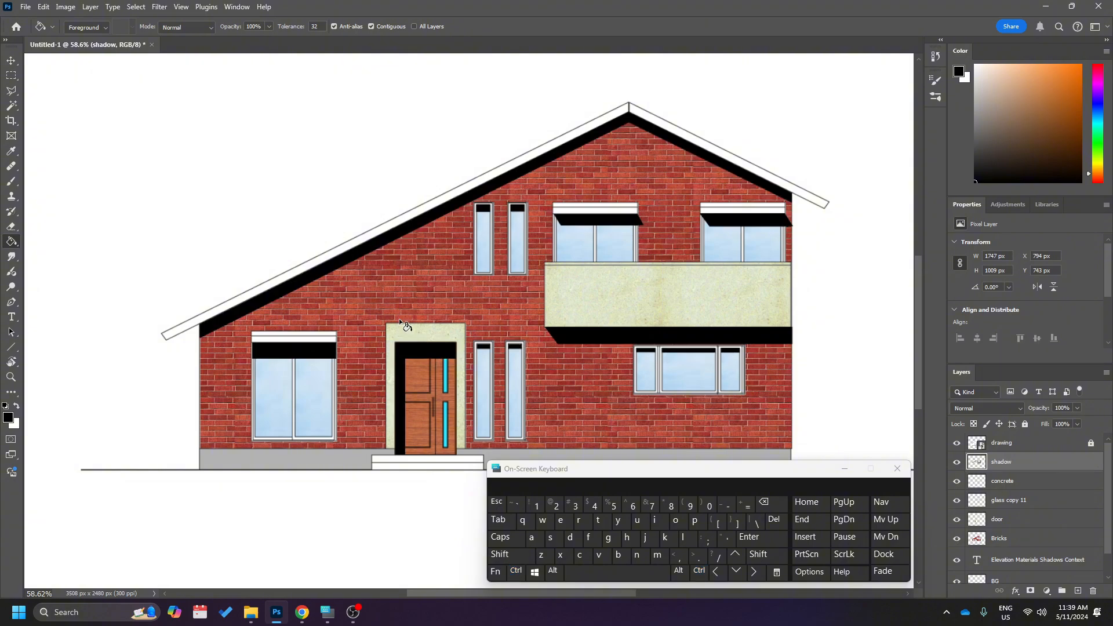
Set the shadow layer's blend mode to Multiply.
key(v)
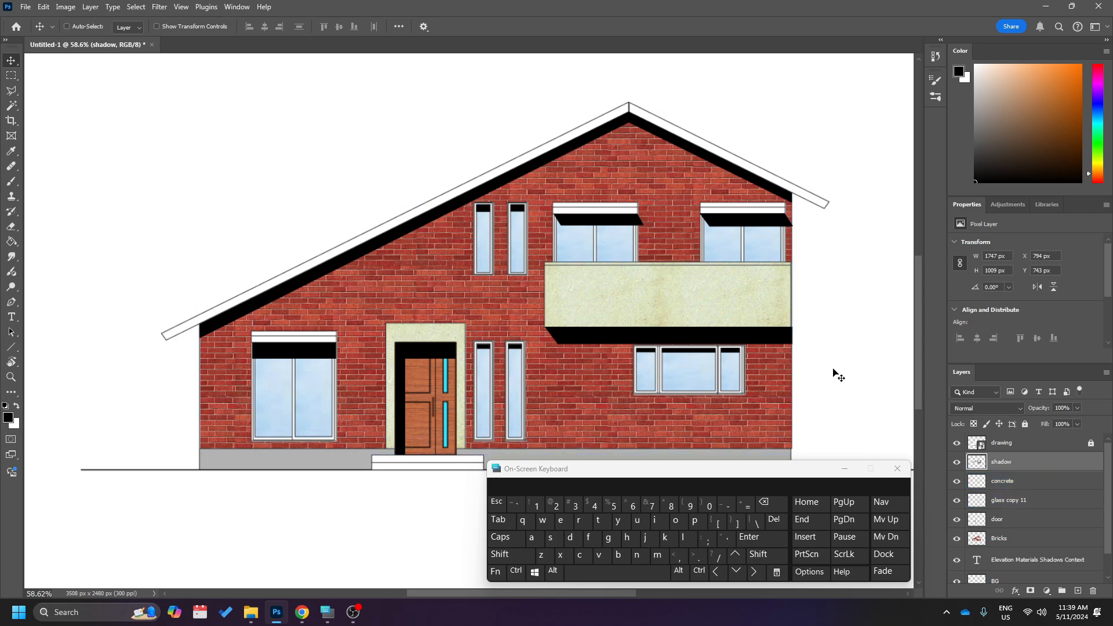
mouse_move(719, 228)
mouse_down()
mouse_move(649, 276)
mouse_move(684, 268)
mouse_move(616, 218)
mouse_move(567, 203)
mouse_move(723, 229)
mouse_up()
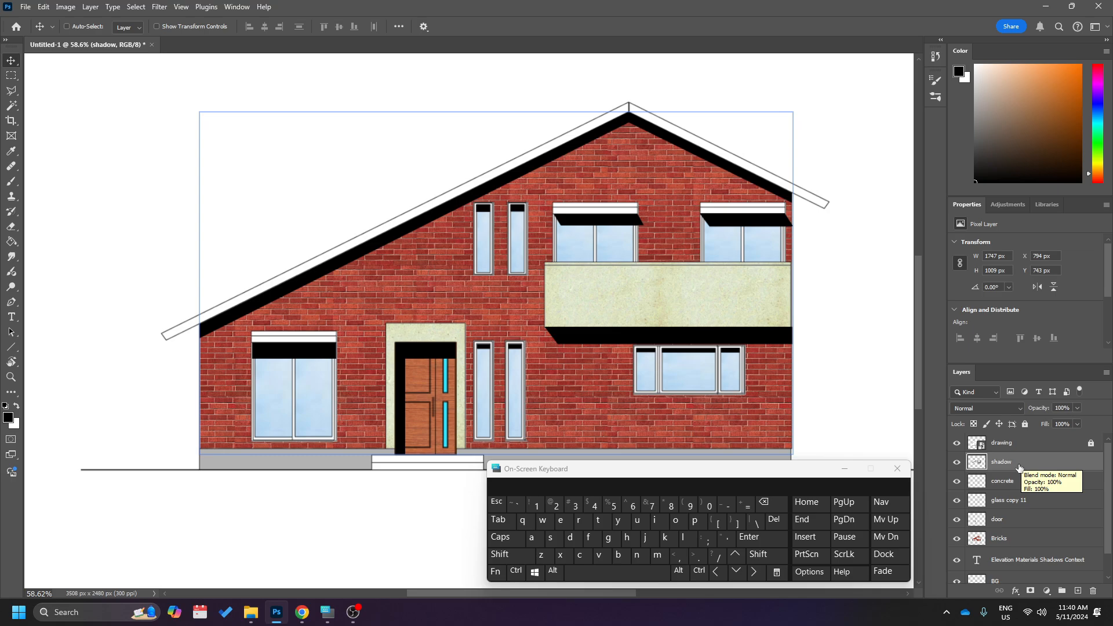
click(1012, 410)
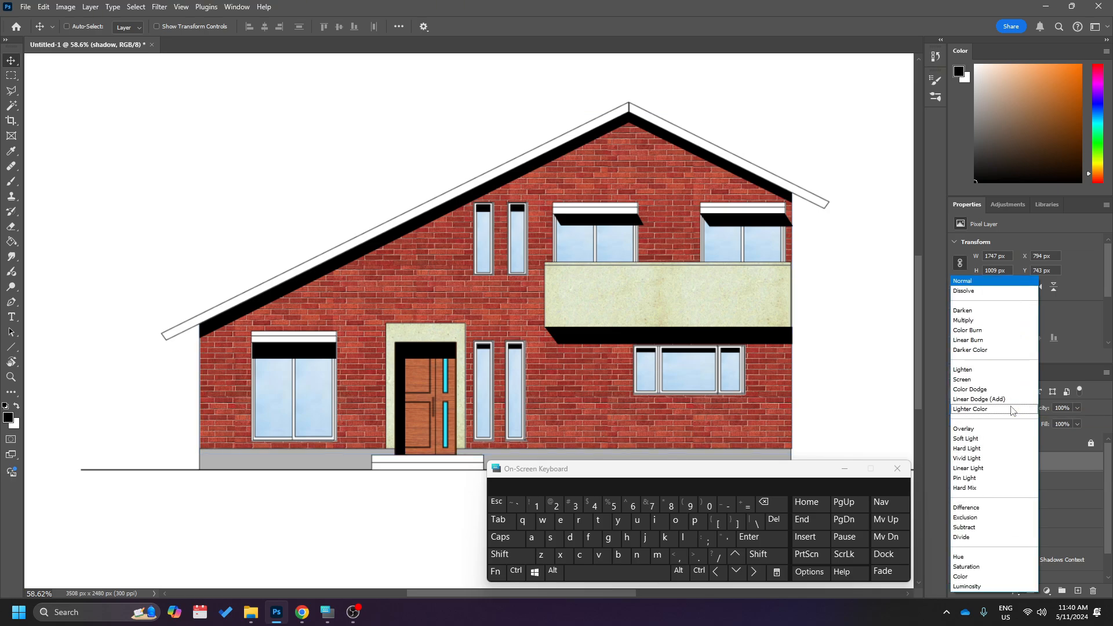
click(982, 322)
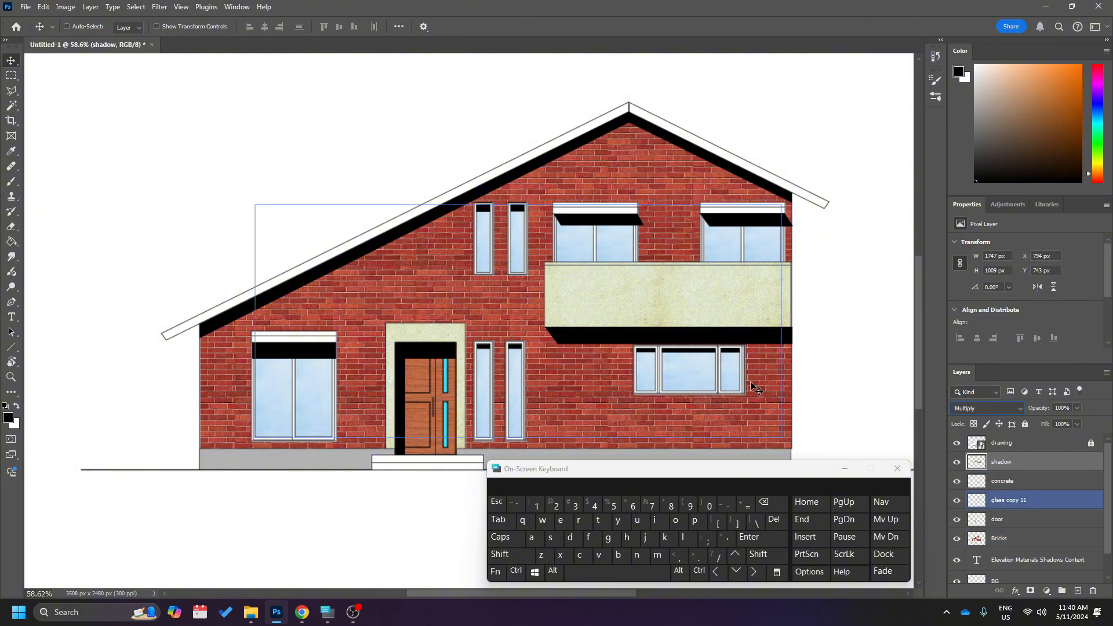
Try several opacity levels for the shadow layer and settle on 34%.
click(1077, 408)
drag(1080, 422, 1050, 425)
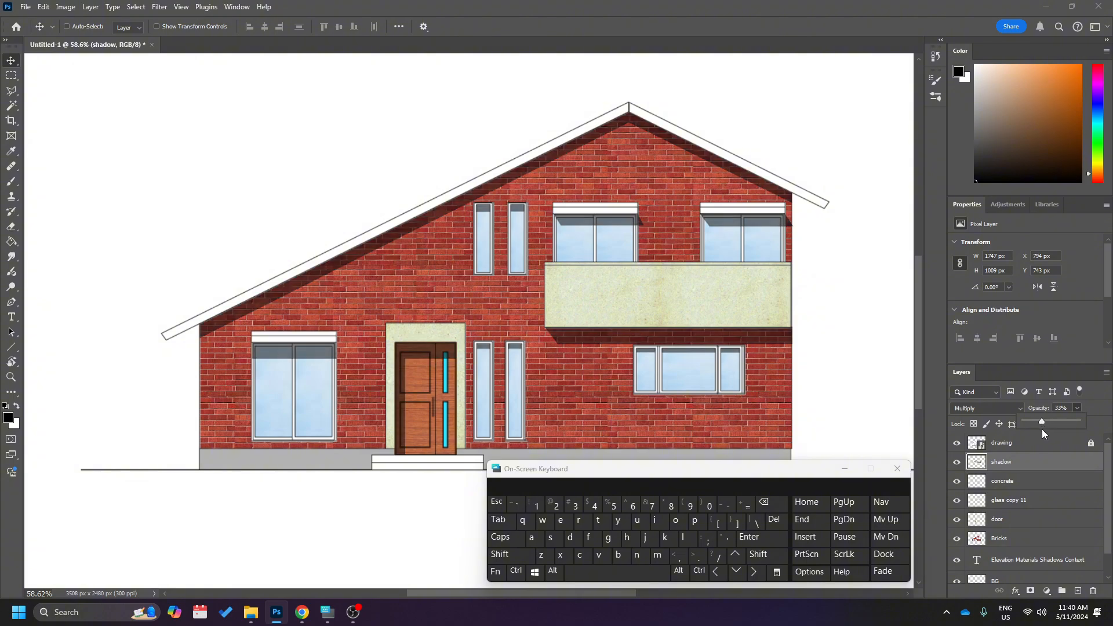
drag(1029, 434, 1033, 441)
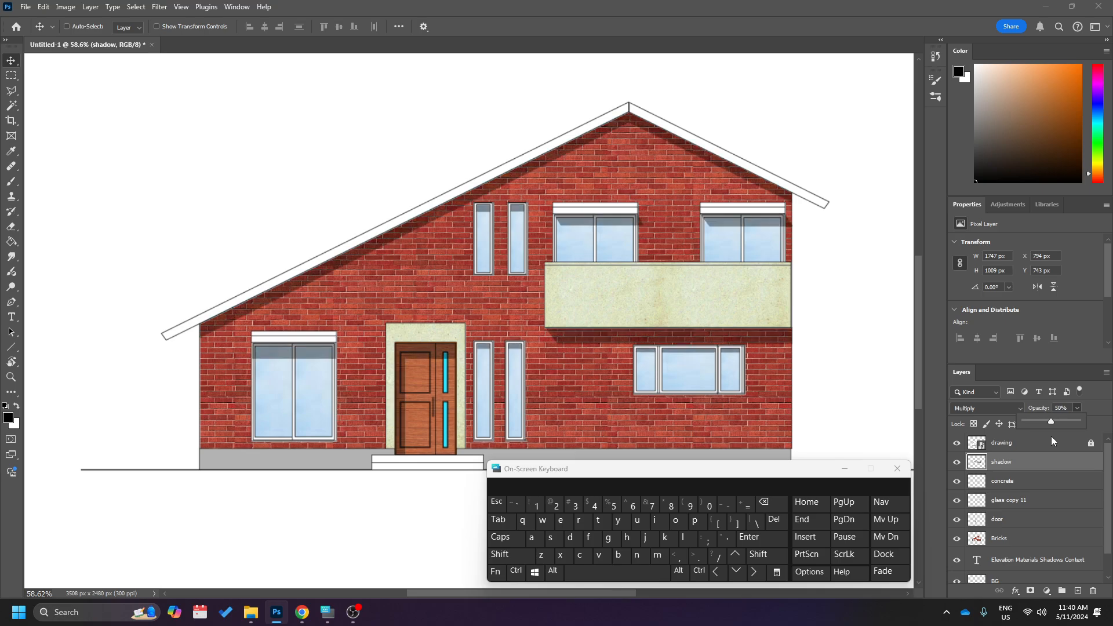
drag(1052, 437, 1053, 436)
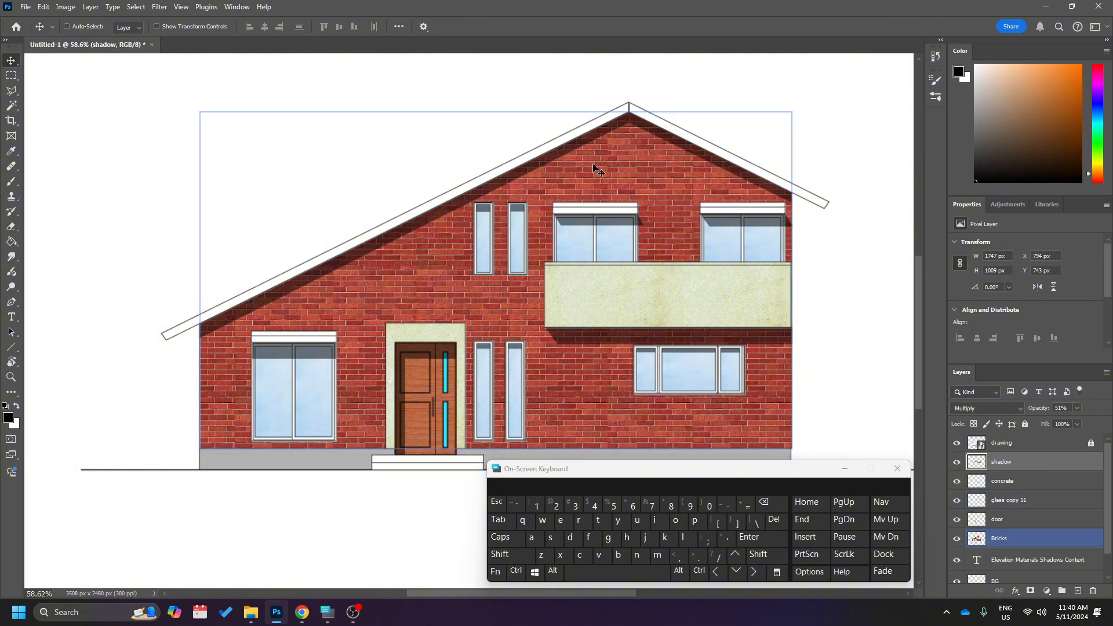
click(1077, 409)
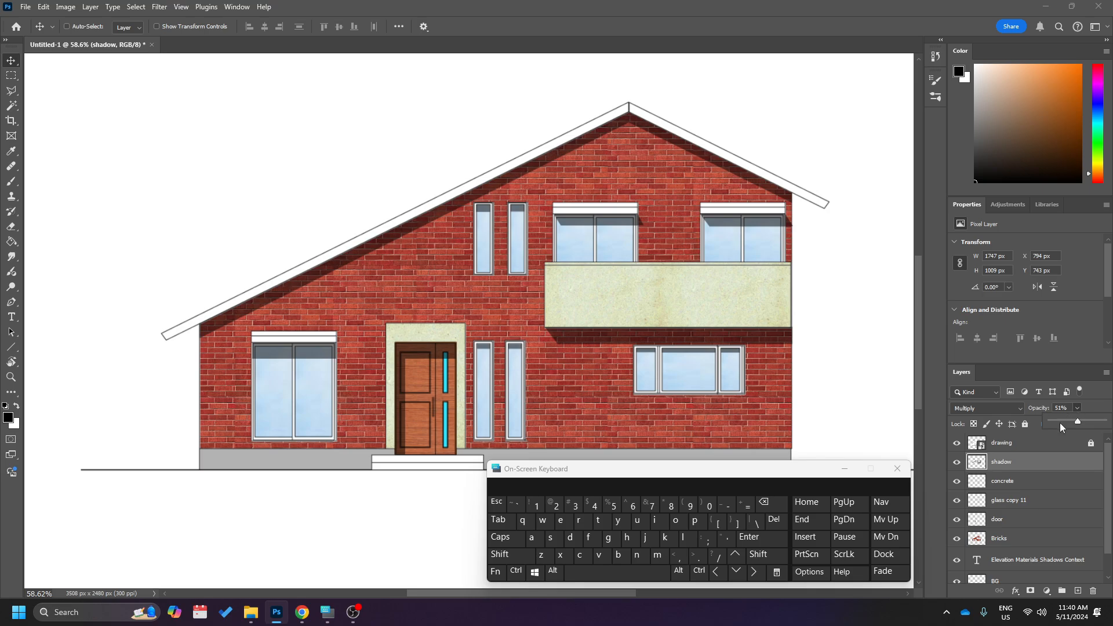
click(1062, 423)
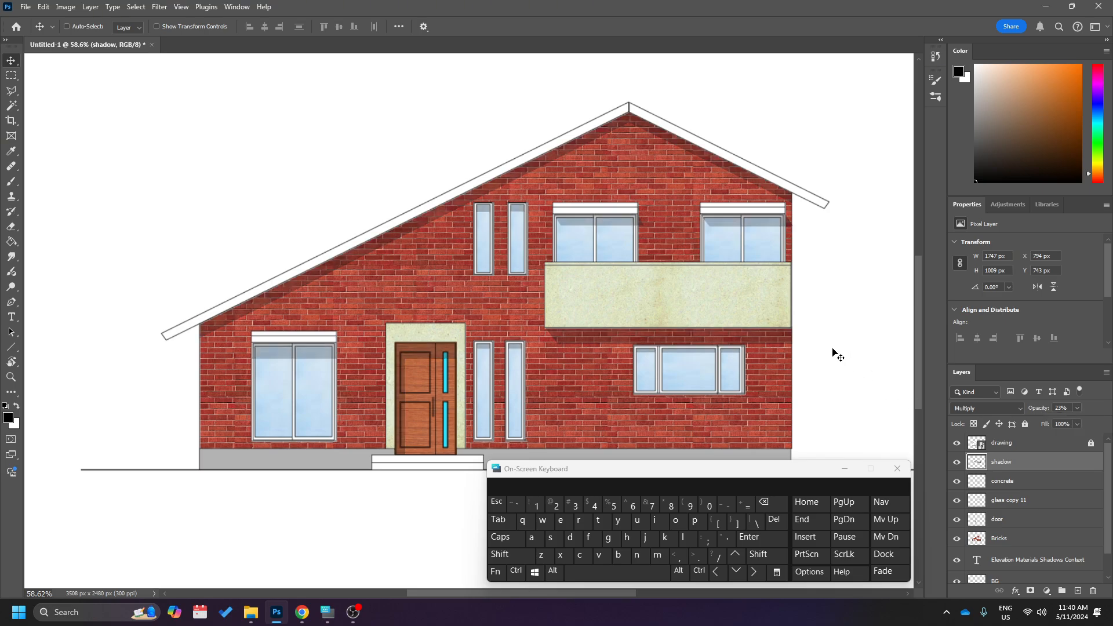
click(1077, 409)
click(1070, 423)
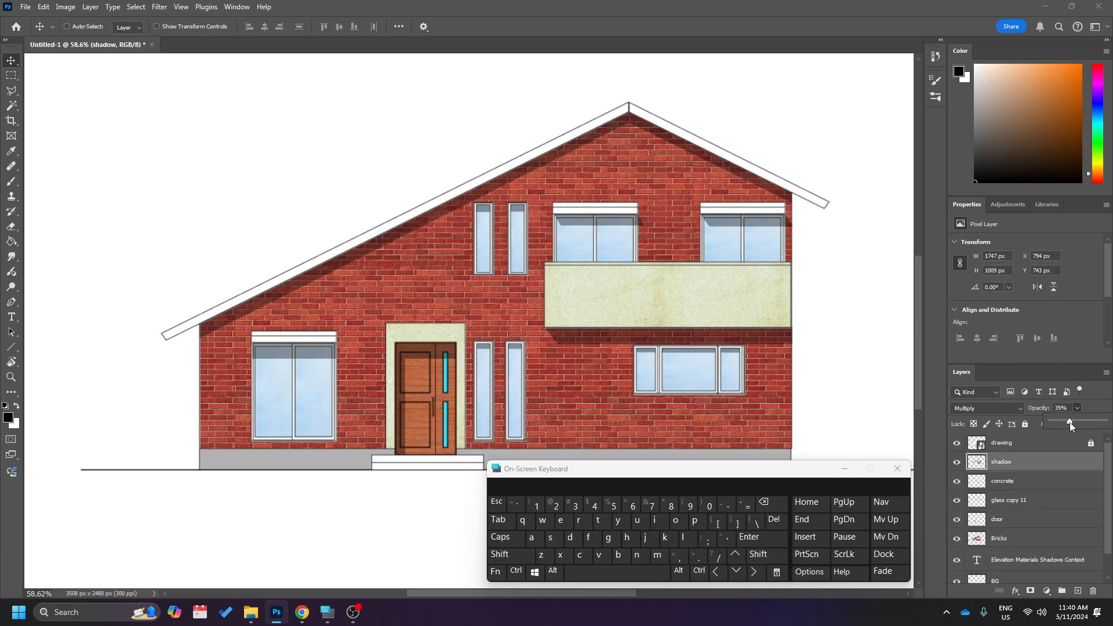
drag(1070, 422, 1069, 422)
click(827, 330)
scroll(827, 330, down, 4)
scroll(827, 329, right, 2)
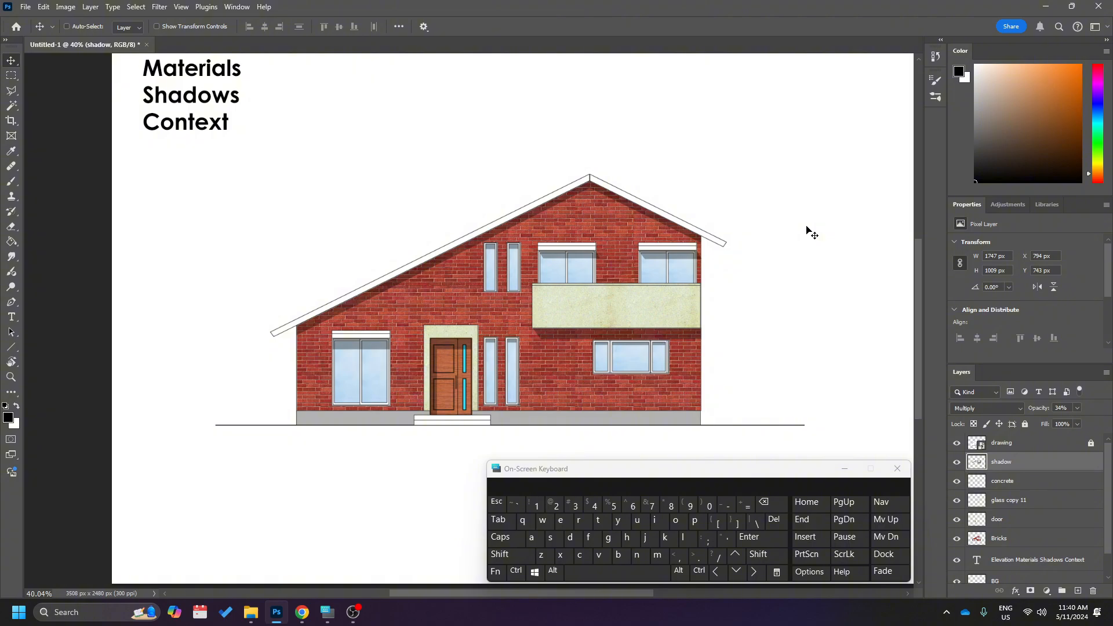
scroll(774, 296, up, 1)
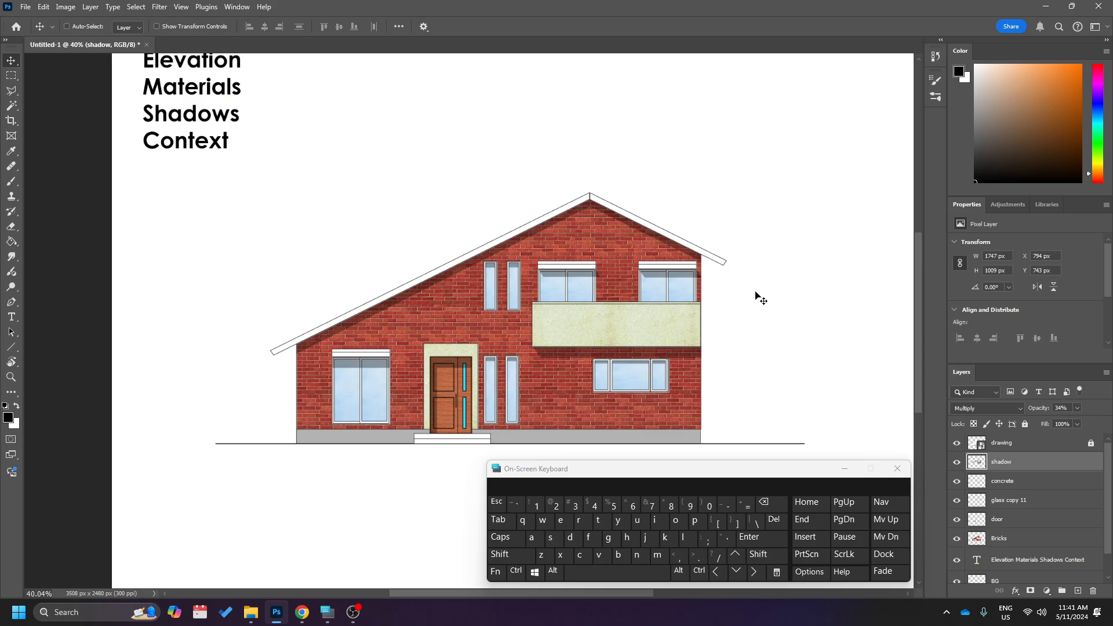
scroll(706, 330, down, 2)
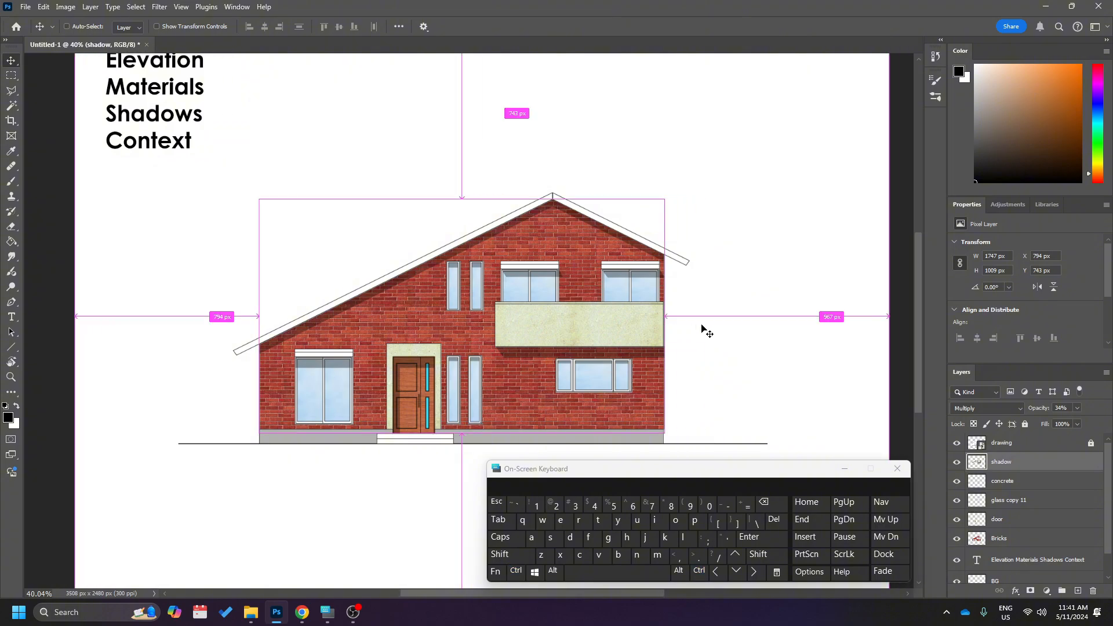
scroll(706, 330, up, 1)
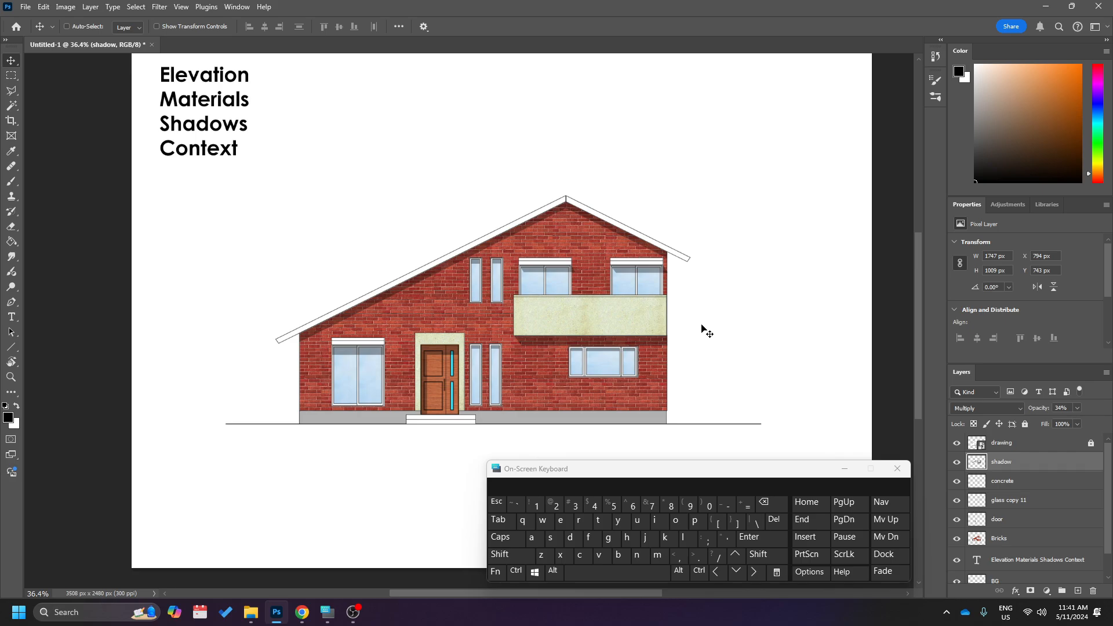
scroll(714, 272, down, 1)
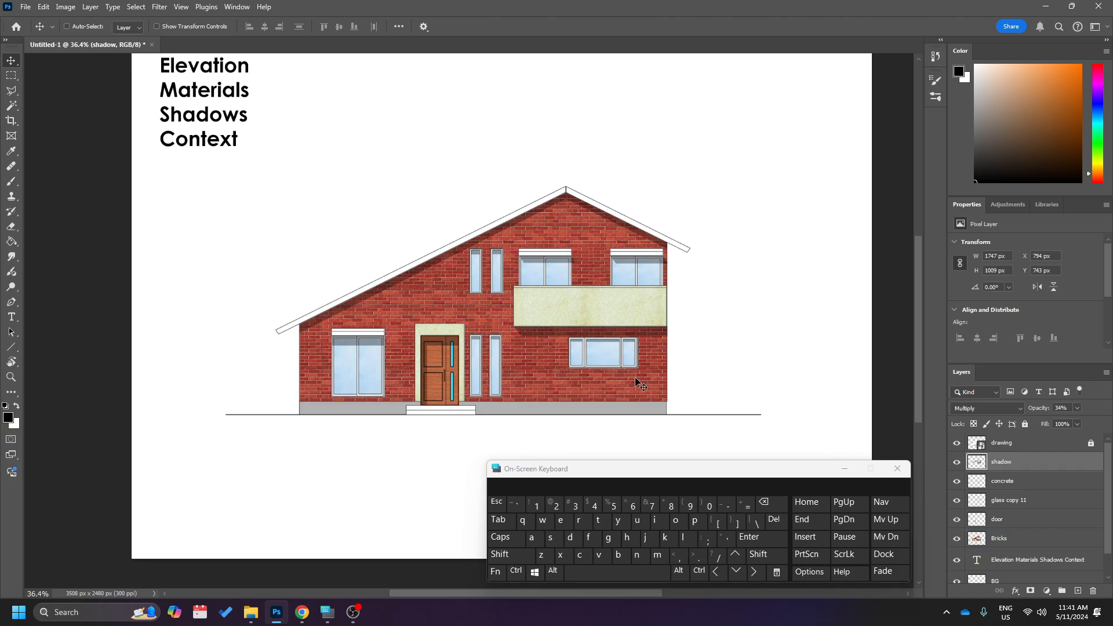
Switch to Chrome and search Google Images for "tree elevation".
mouse_move(301, 616)
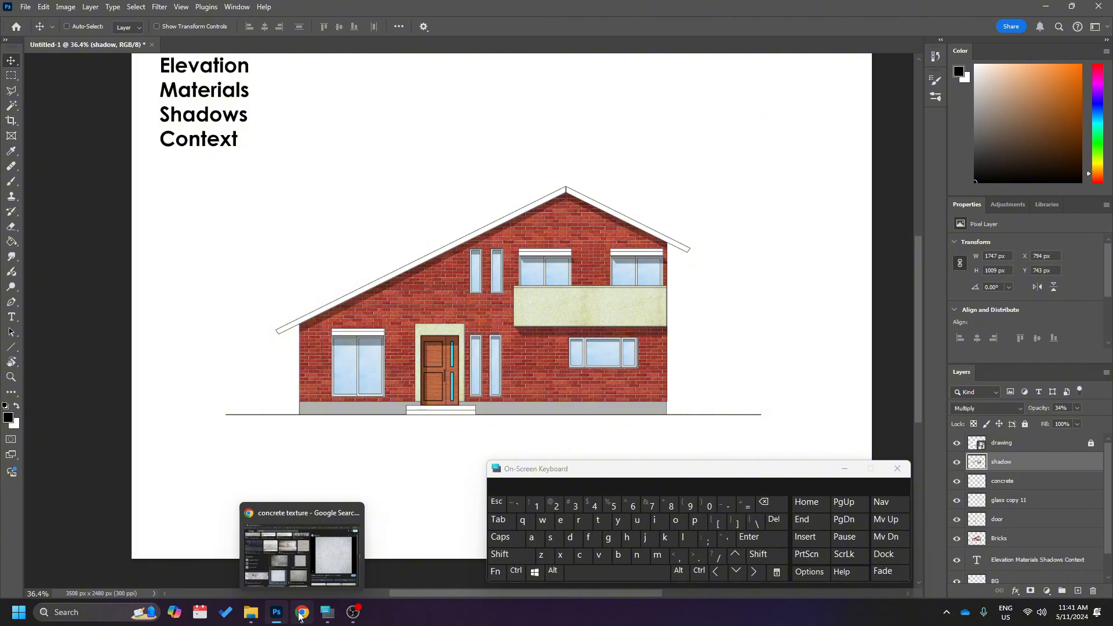
click(300, 616)
click(262, 69)
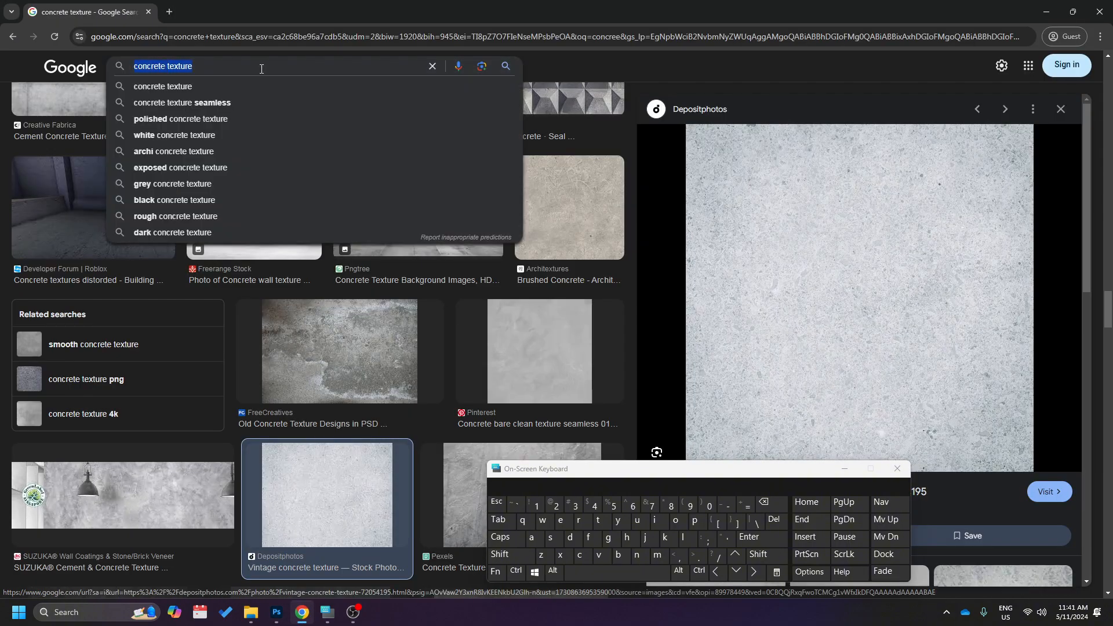
text(tree )
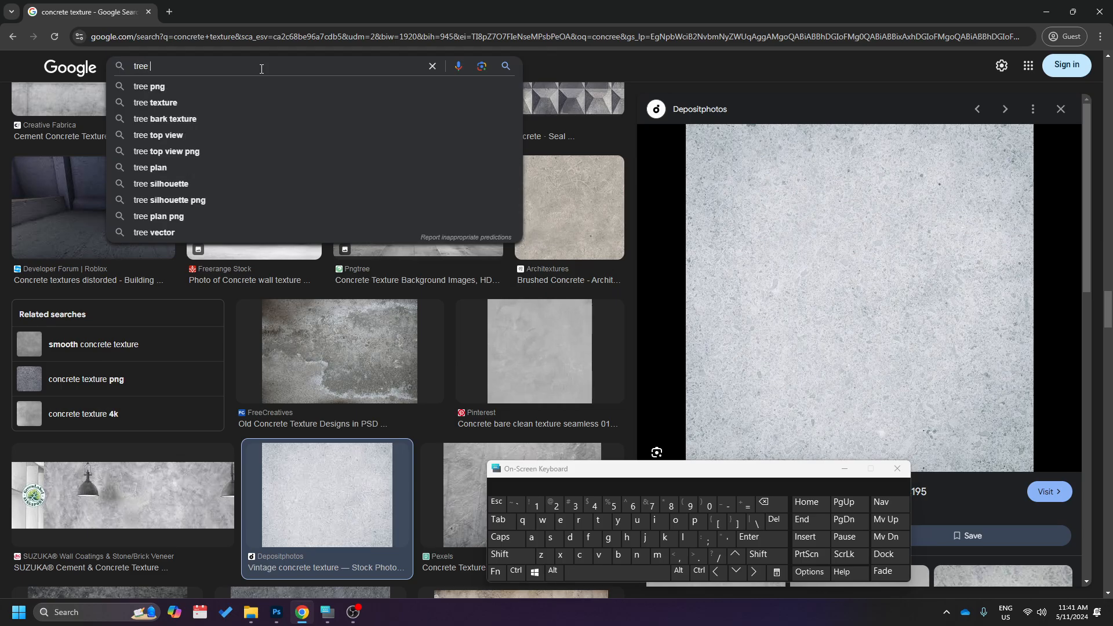
text(ele)
key(Down)
key(Return)
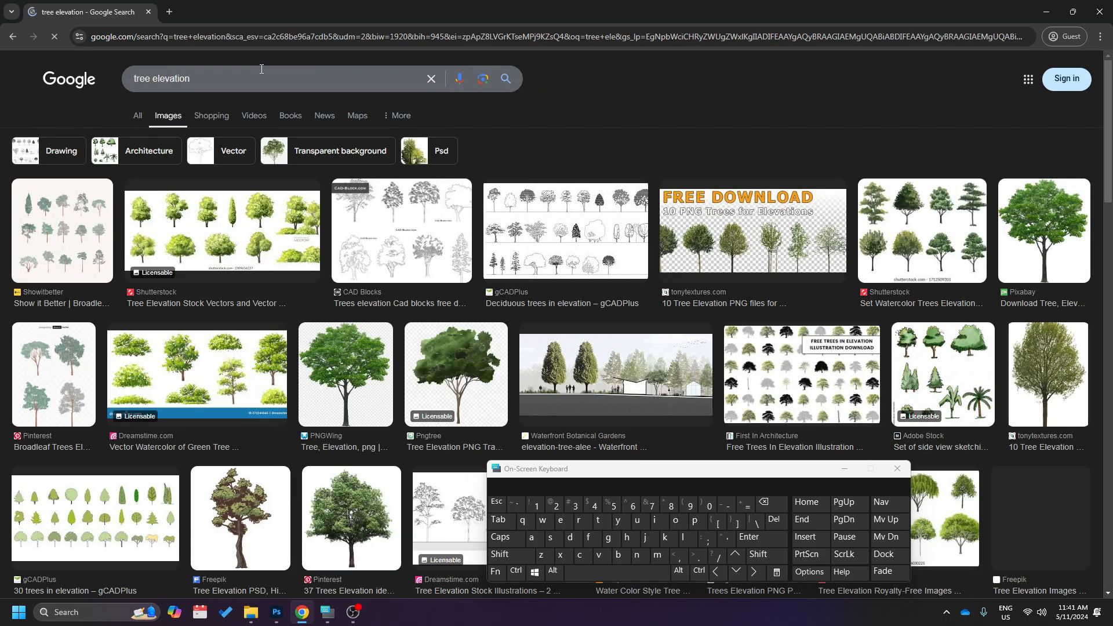
Browse the tree elevation images and preview the Pngtree and PNGWing transparent trees as possible context elements.
scroll(376, 352, down, 5)
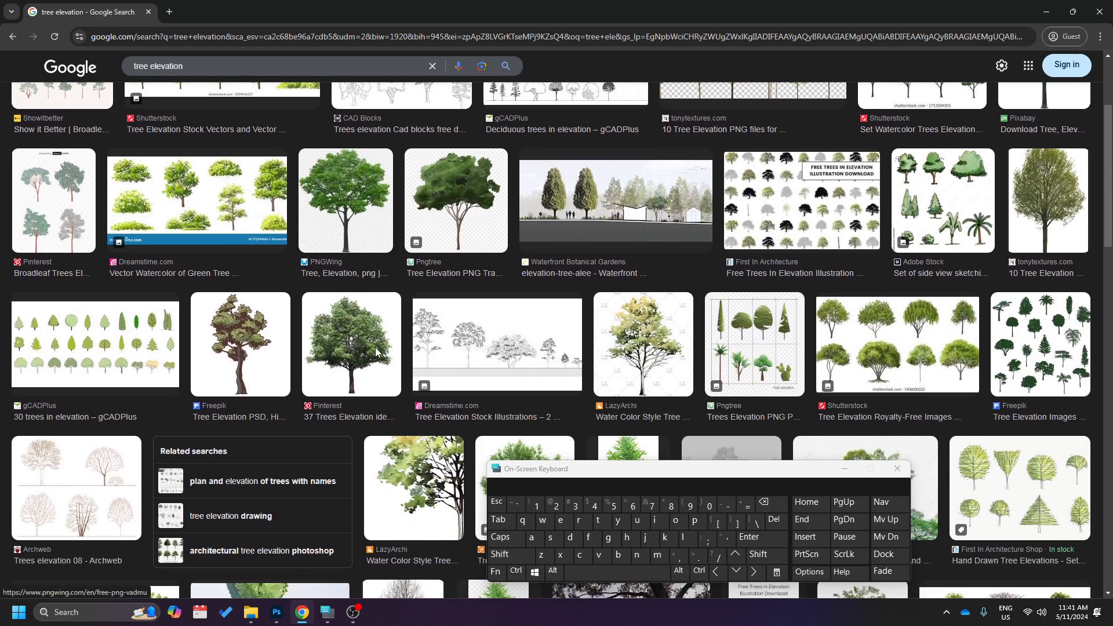
scroll(376, 352, up, 3)
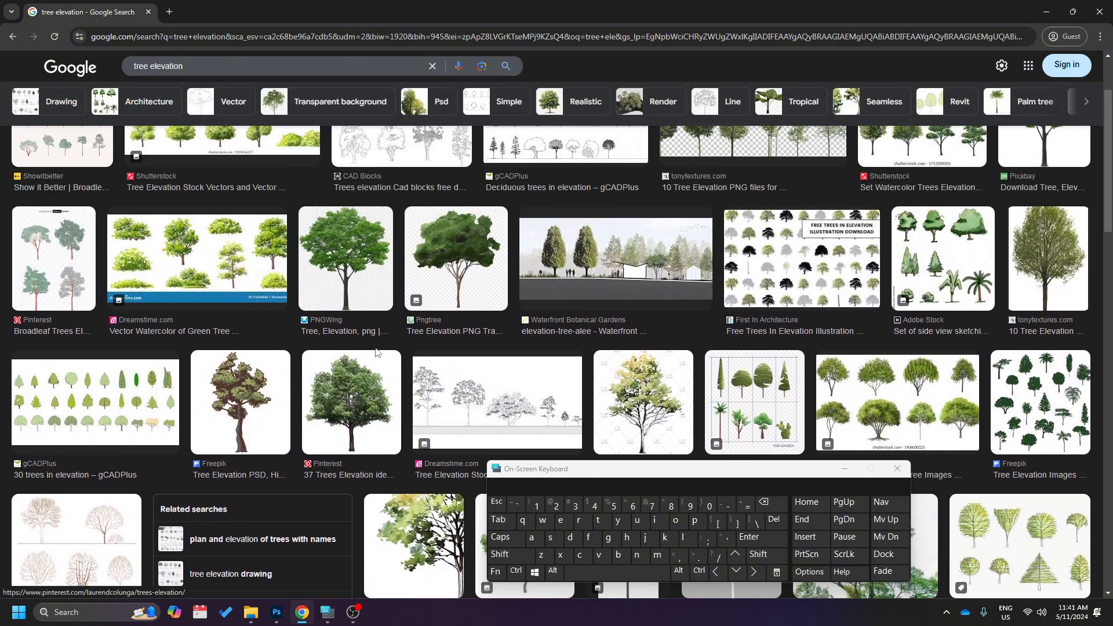
scroll(376, 354, up, 2)
scroll(377, 354, down, 1)
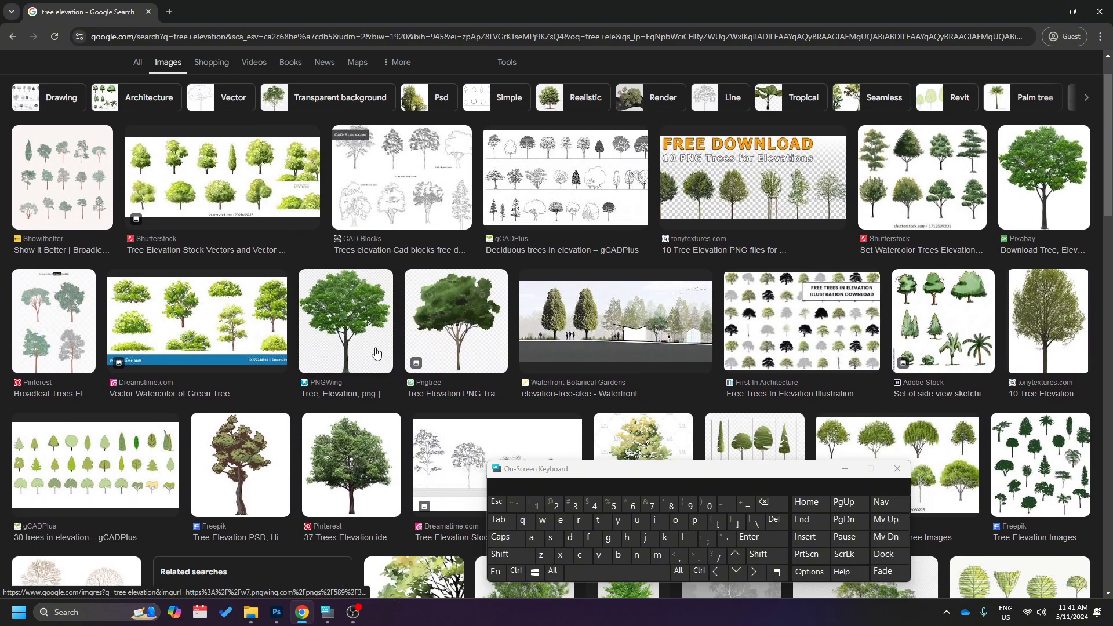
click(477, 352)
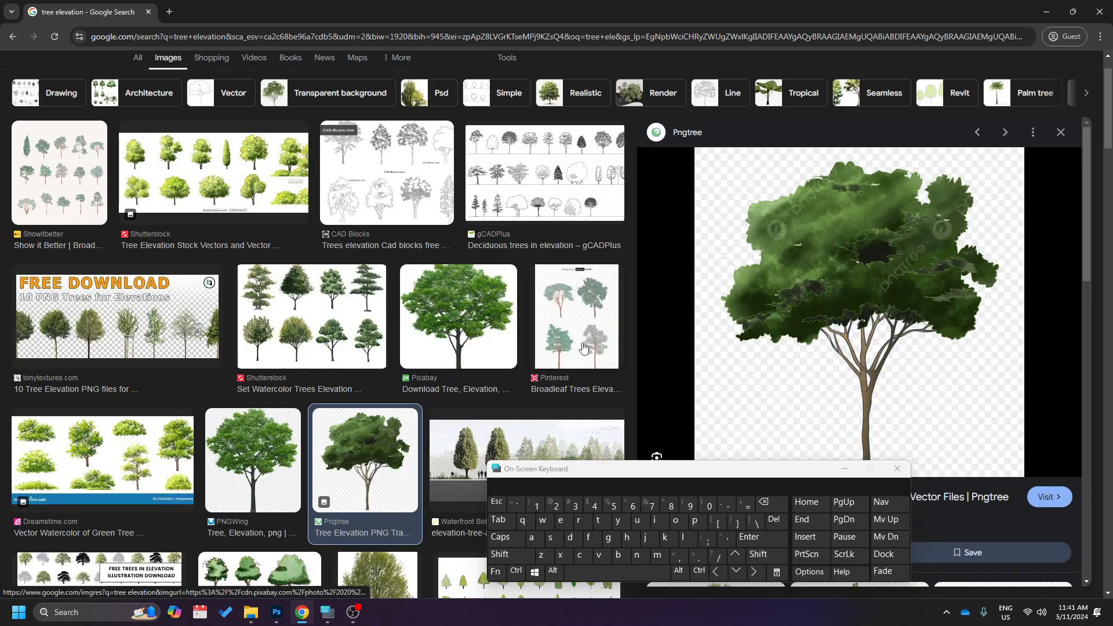
scroll(869, 296, down, 4)
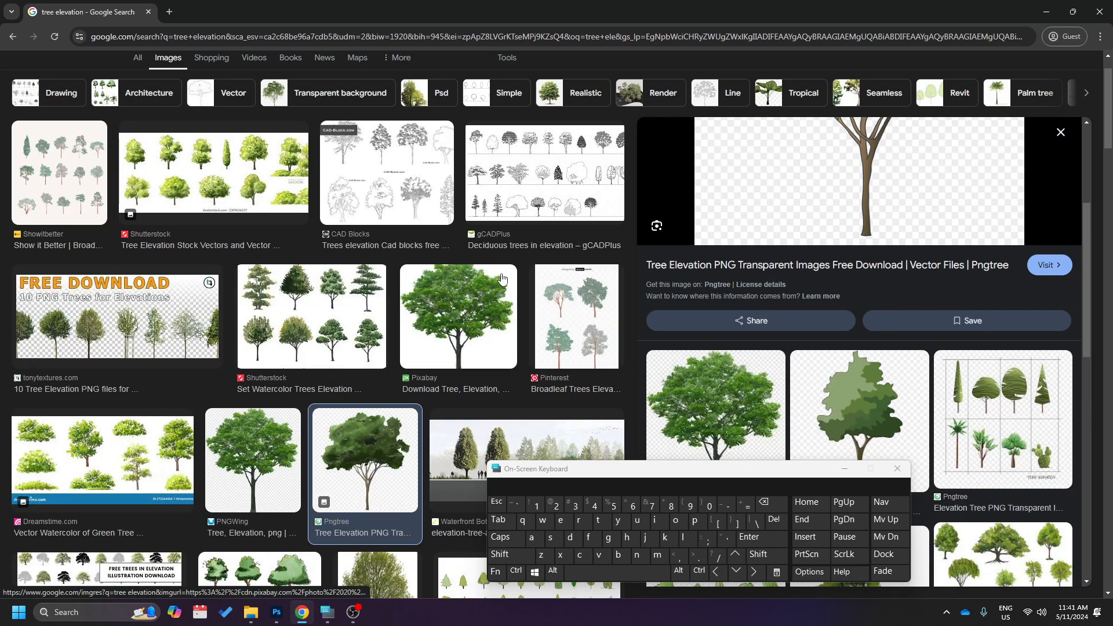
scroll(487, 300, up, 1)
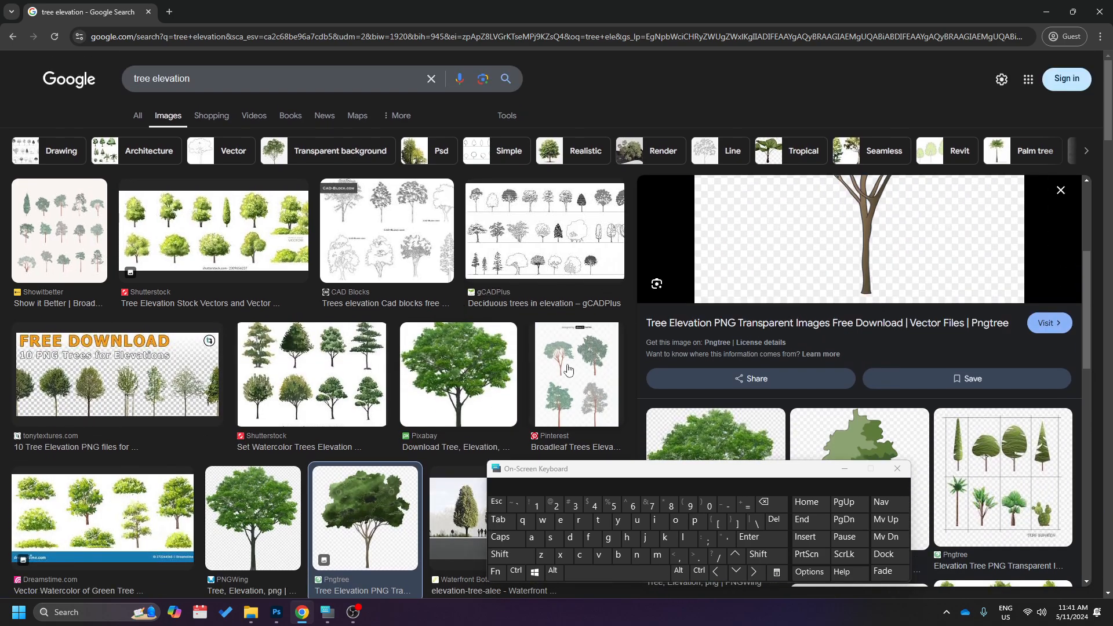
scroll(820, 311, up, 4)
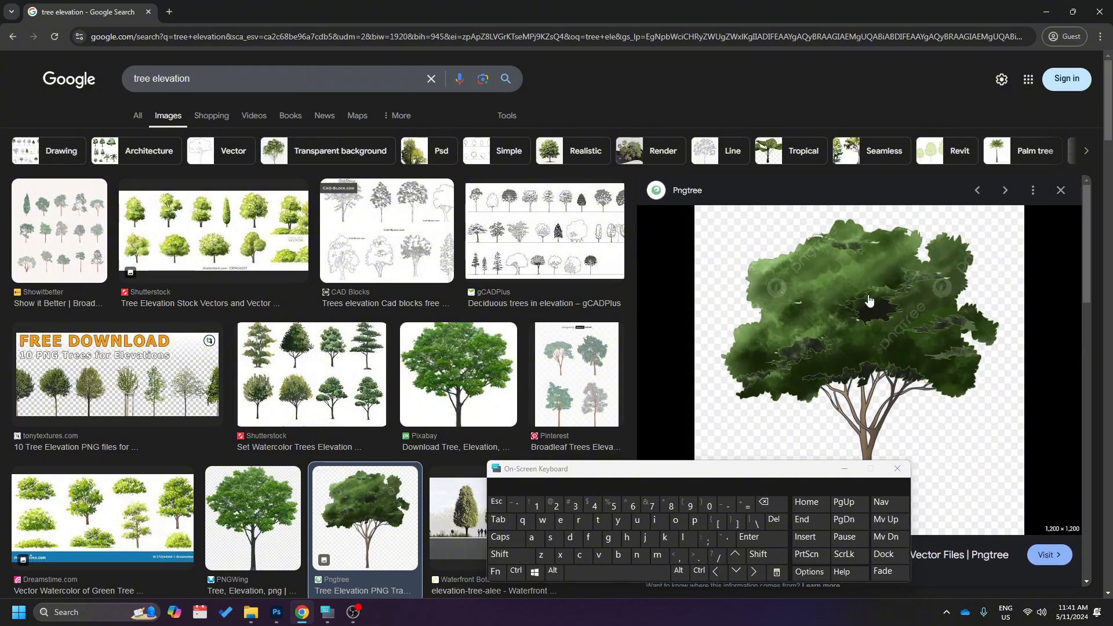
scroll(773, 291, down, 10)
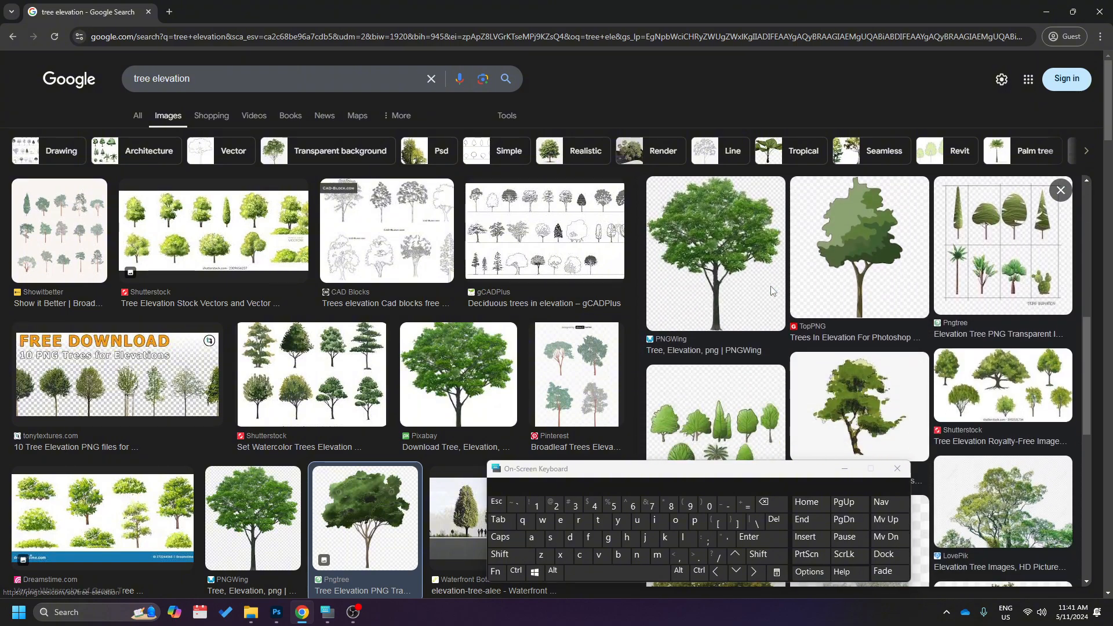
click(695, 308)
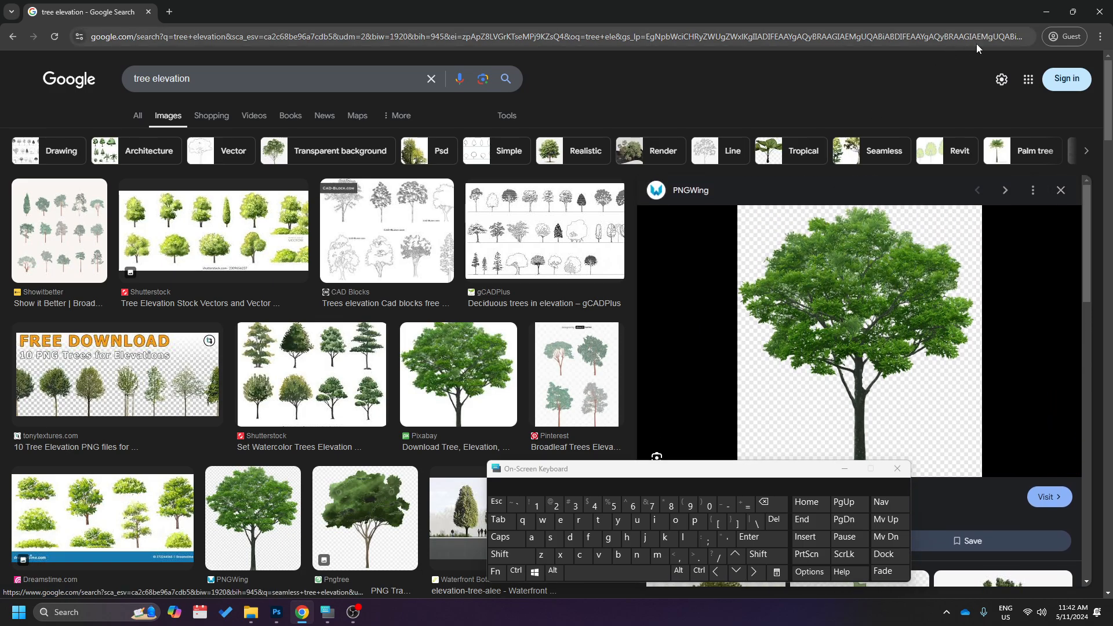
Leave the browser and place the bright green pngwing.com tree image from File Explorer into the Photoshop elevation document.
click(1047, 12)
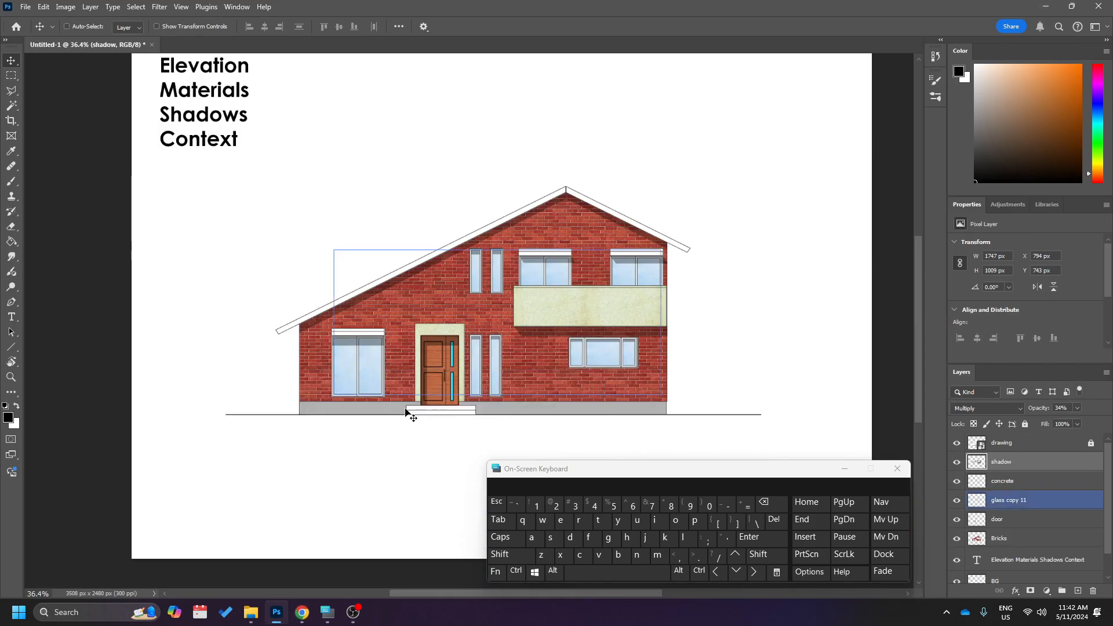
click(253, 612)
click(231, 561)
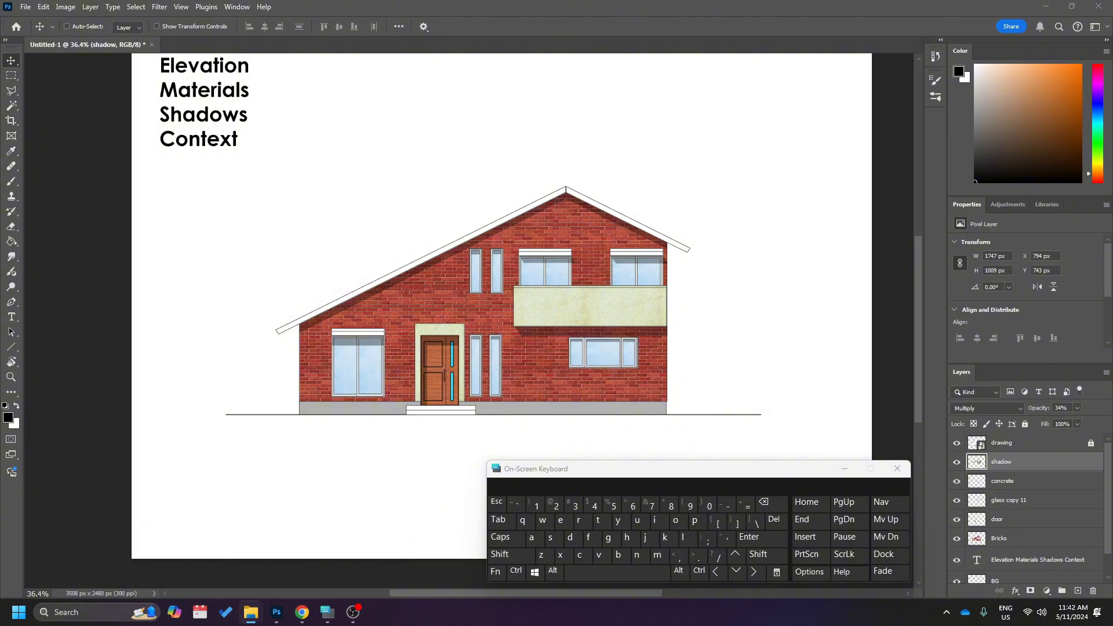
drag(880, 308, 738, 255)
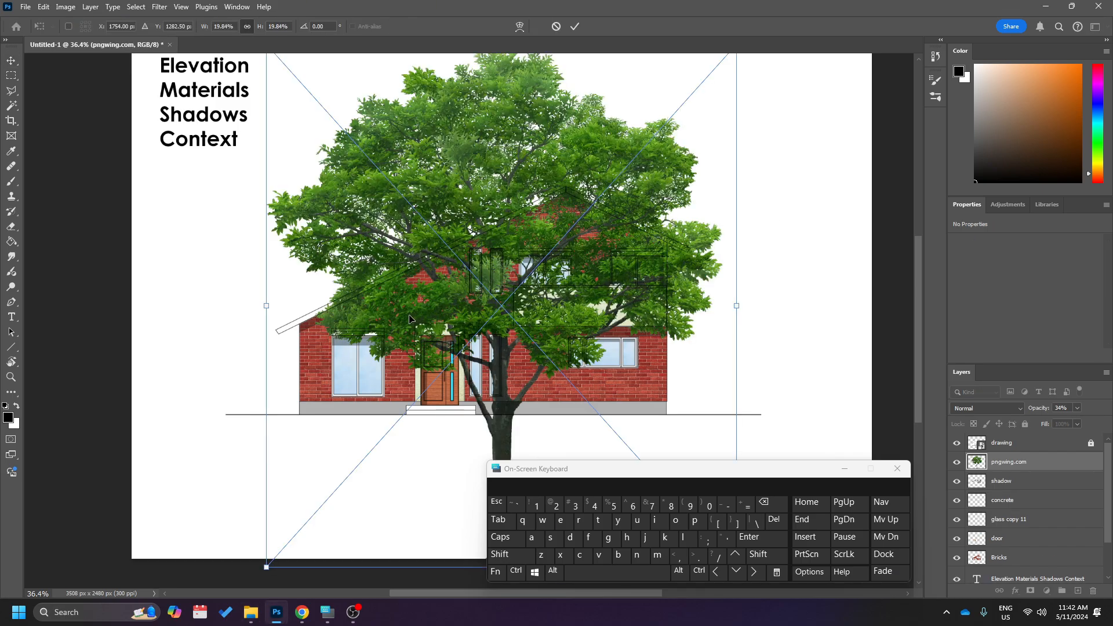
key(Return)
scroll(409, 319, down, 2)
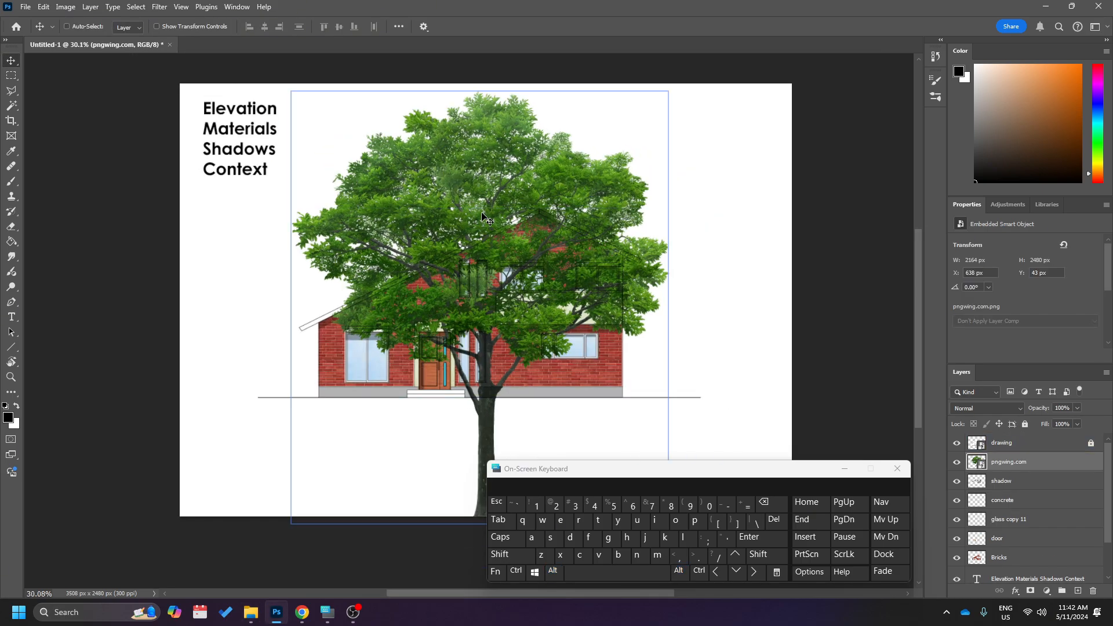
Scale the green tree proportionally to 10.34% and stand it on the ground line at the house's right end.
drag(498, 214, 525, 189)
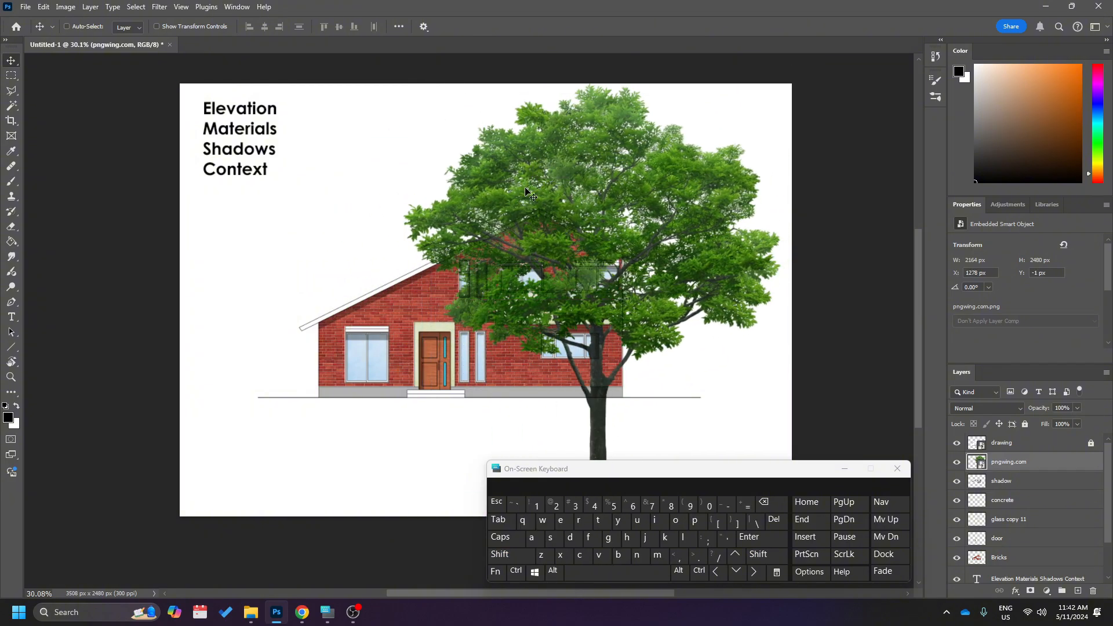
key(ctrl+t)
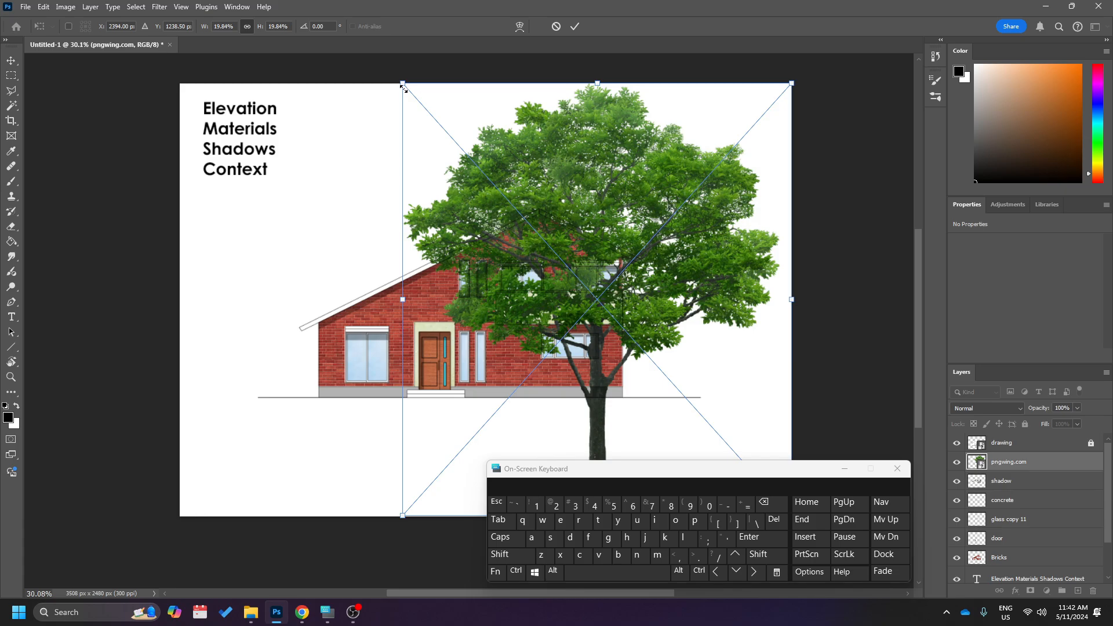
drag(404, 88, 641, 348)
drag(711, 403, 680, 284)
key(shift)
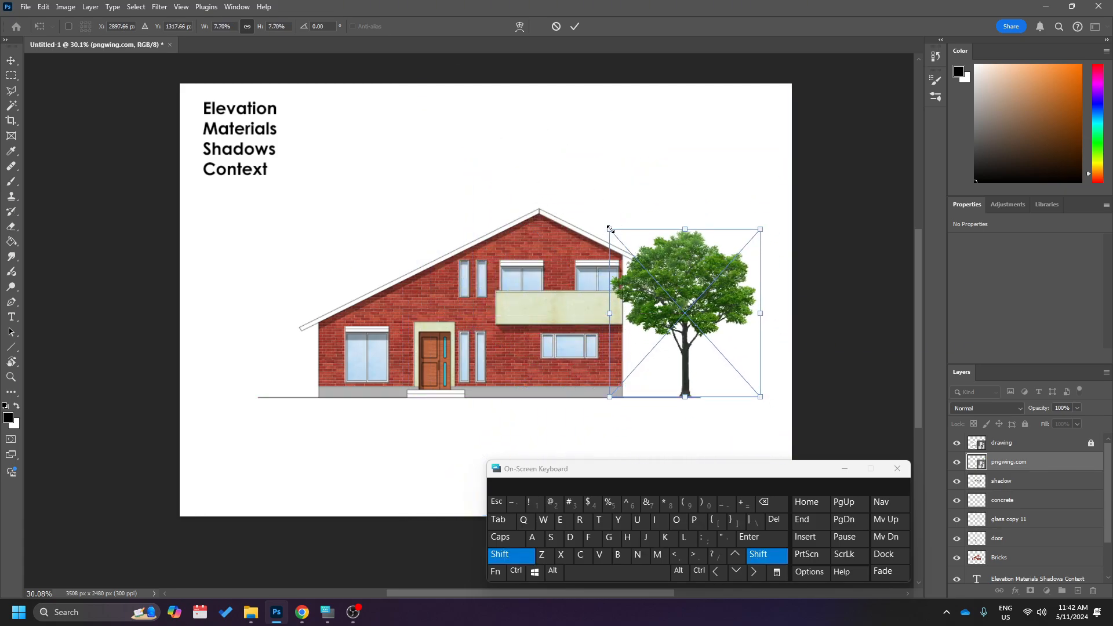
drag(610, 229, 568, 183)
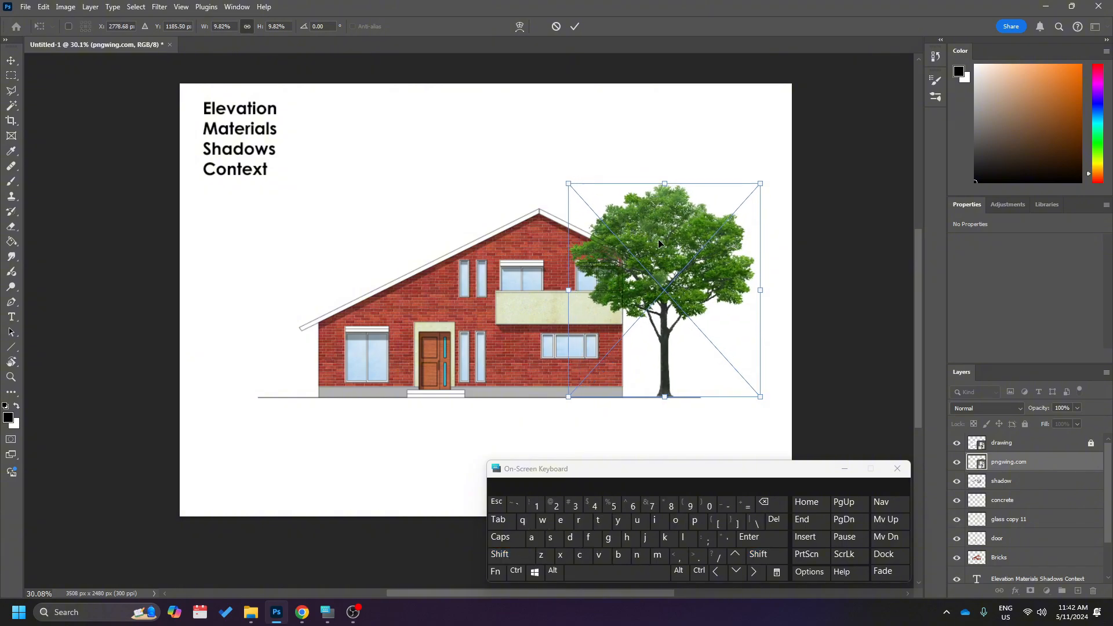
drag(658, 243, 654, 246)
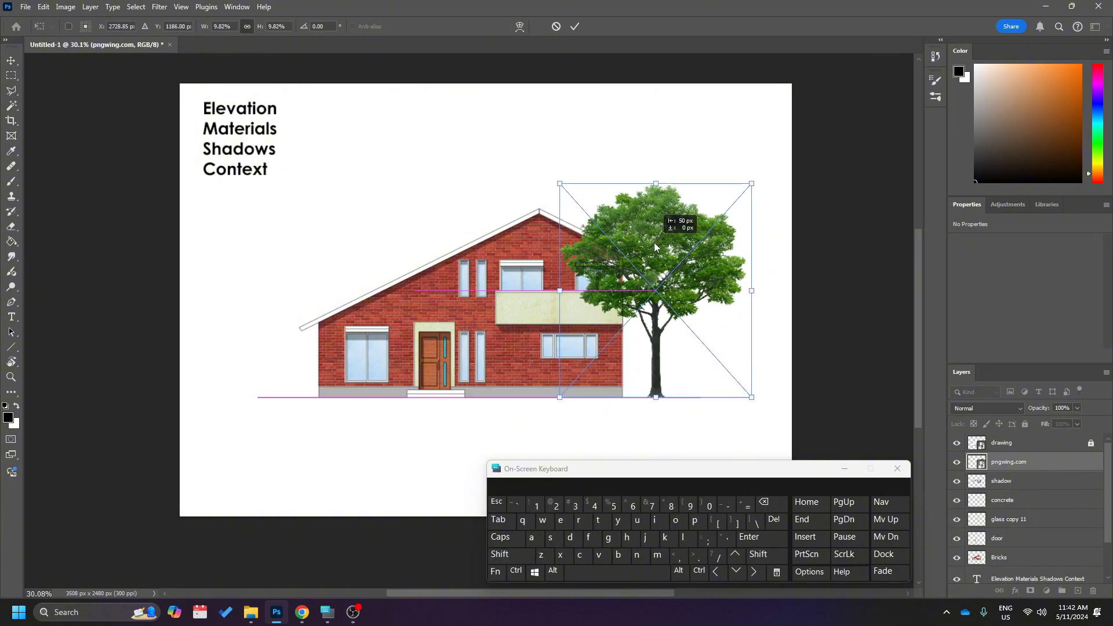
scroll(692, 254, up, 1)
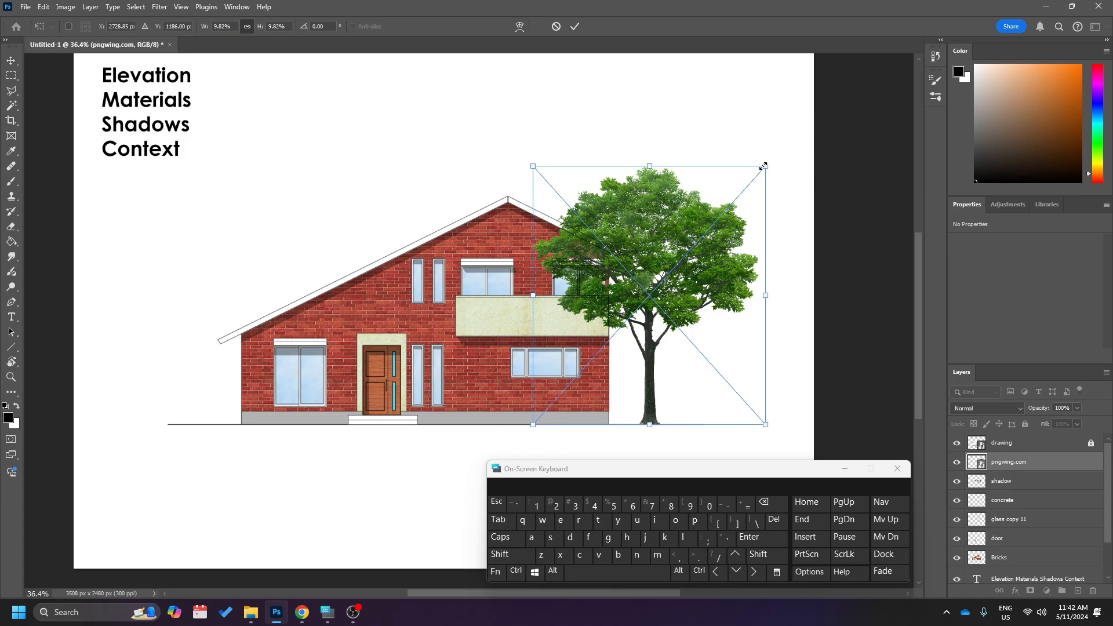
mouse_move(763, 167)
mouse_down()
mouse_move(778, 132)
mouse_move(776, 153)
mouse_up()
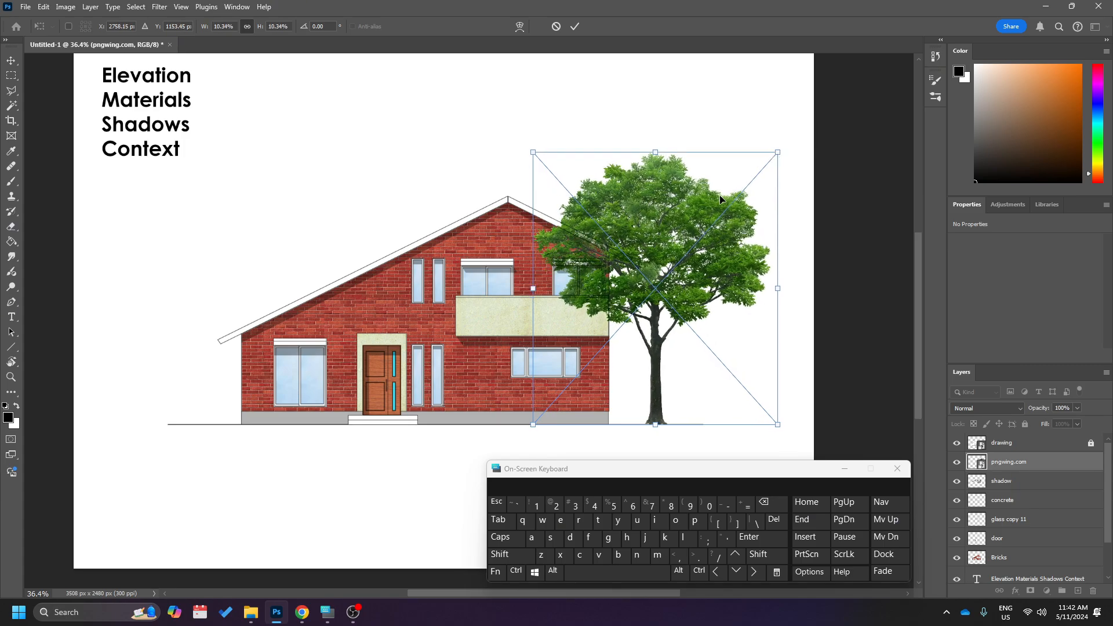
key(Return)
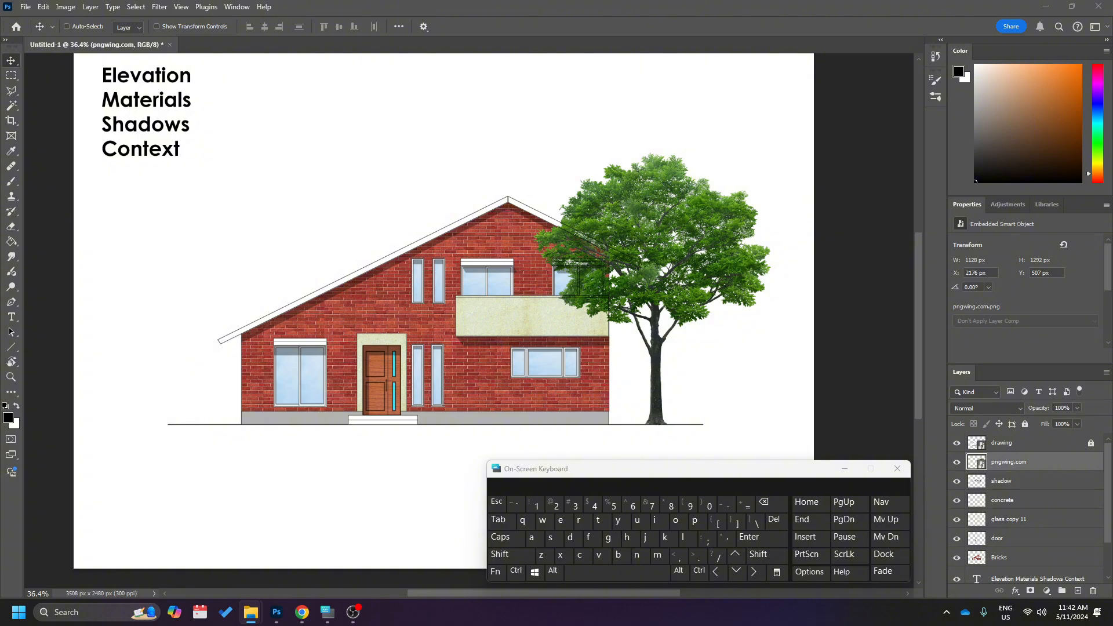
Place the second tree image, pngwing.com (2), from File Explorer over the left part of the drawing.
drag(1112, 341, 286, 268)
key(Return)
scroll(446, 331, down, 2)
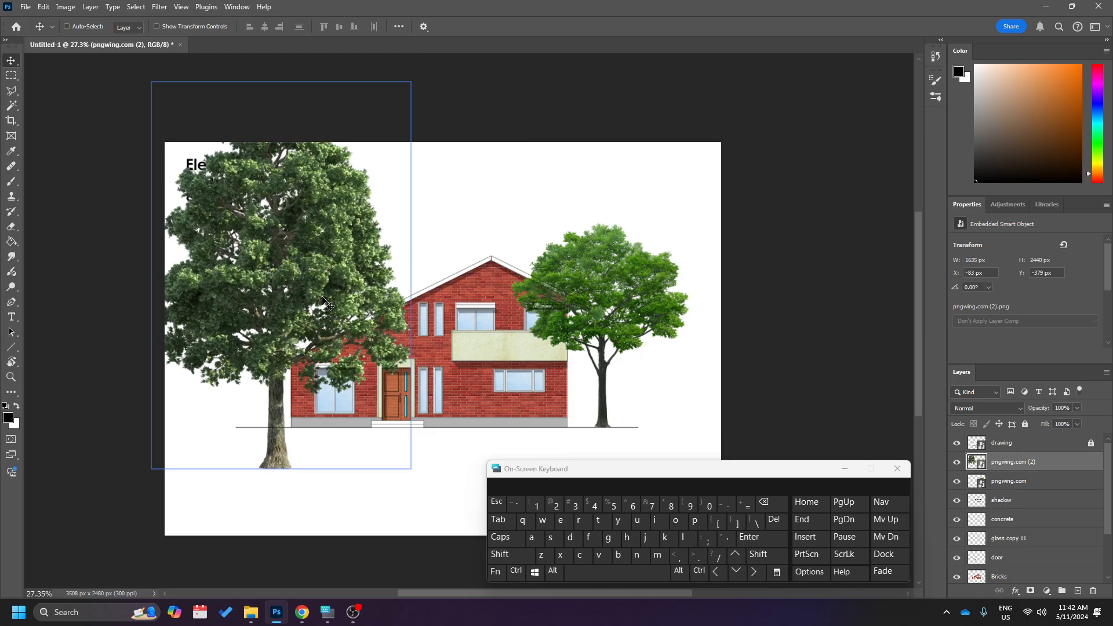
Scale the second tree to about 1077 by 1606 px and stand it on the ground line at the house's left end.
key(ctrl+t)
drag(419, 76, 305, 237)
drag(223, 389, 306, 351)
drag(385, 203, 405, 175)
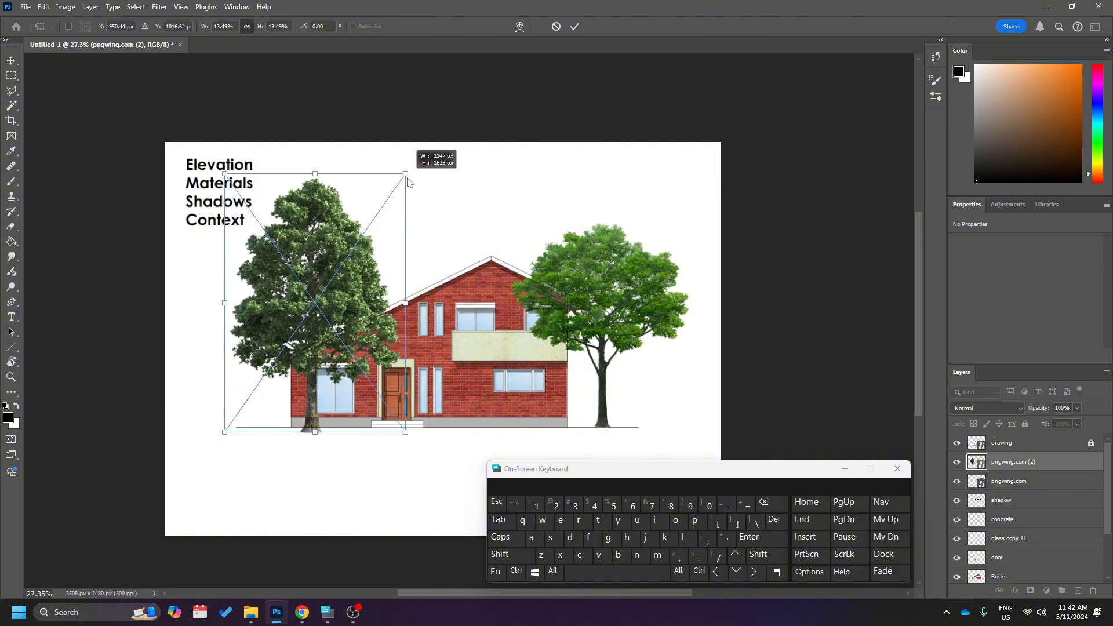
drag(330, 276, 332, 270)
key(Return)
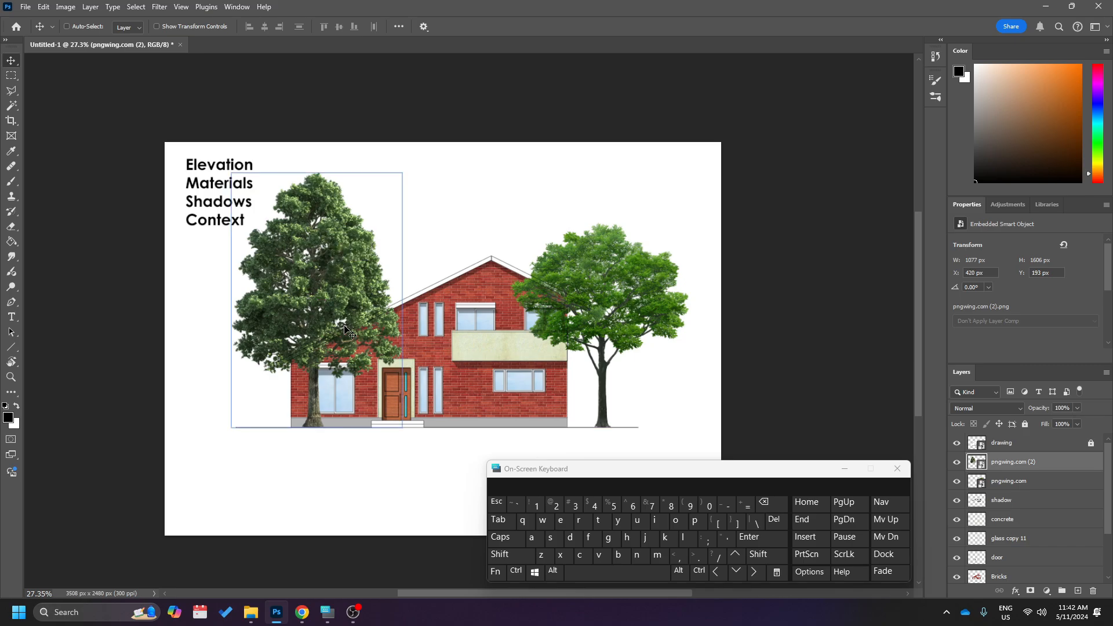
Select both tree layers and move them between the text layer and the BG layer, behind the house.
ctrl+click(1052, 483)
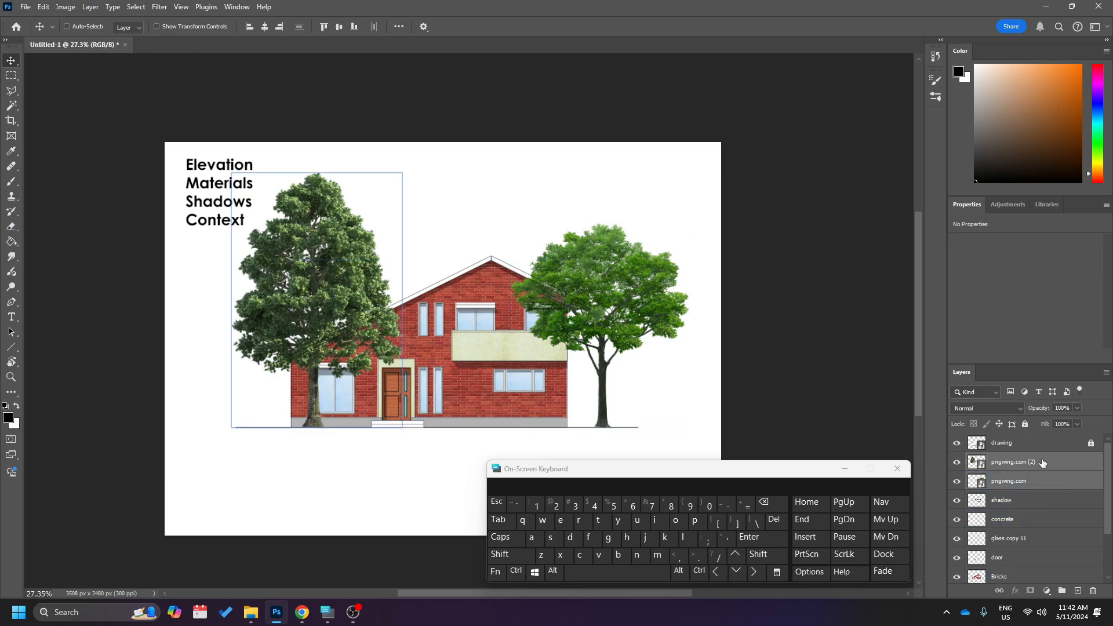
drag(1047, 467, 1032, 552)
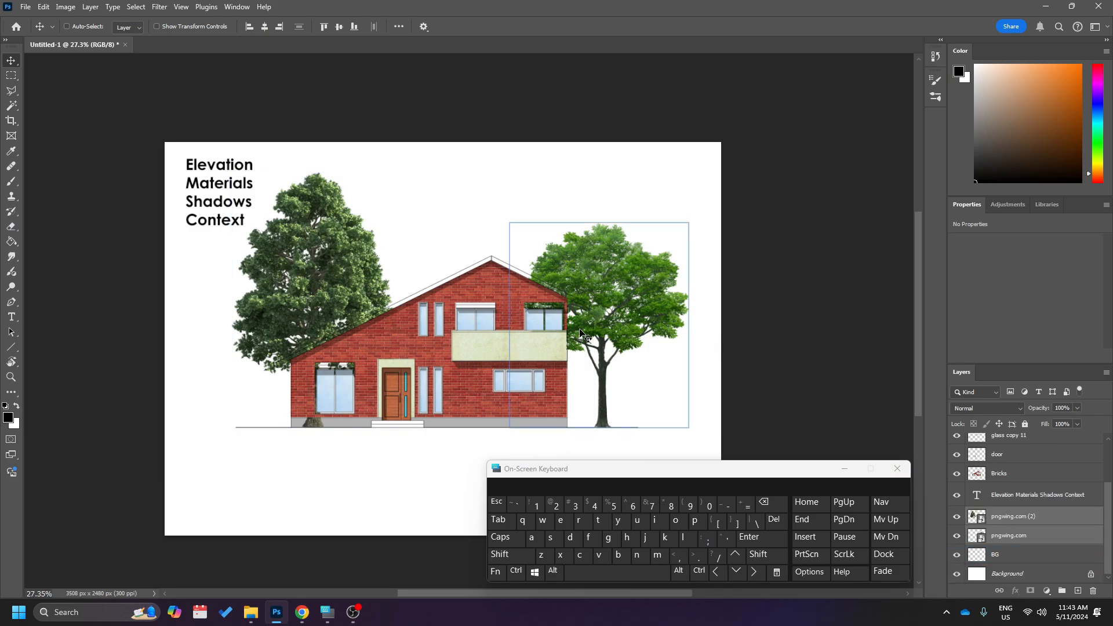
Examine where both trees show through the house's windows, roof edges and base.
scroll(548, 308, up, 6)
scroll(554, 319, up, 1)
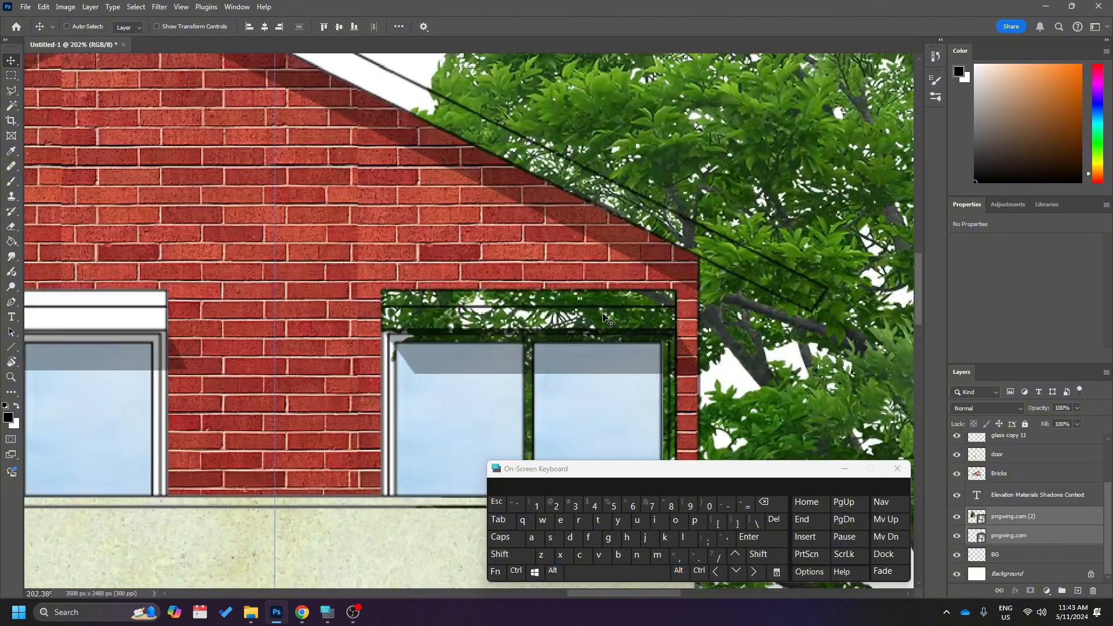
scroll(580, 317, down, 2)
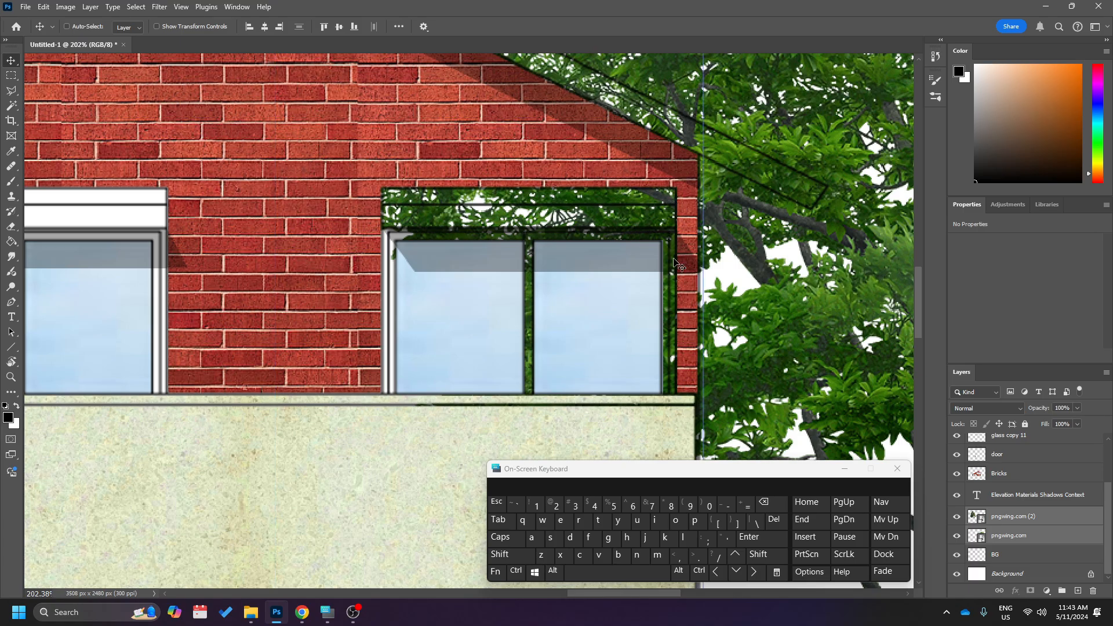
scroll(477, 286, down, 6)
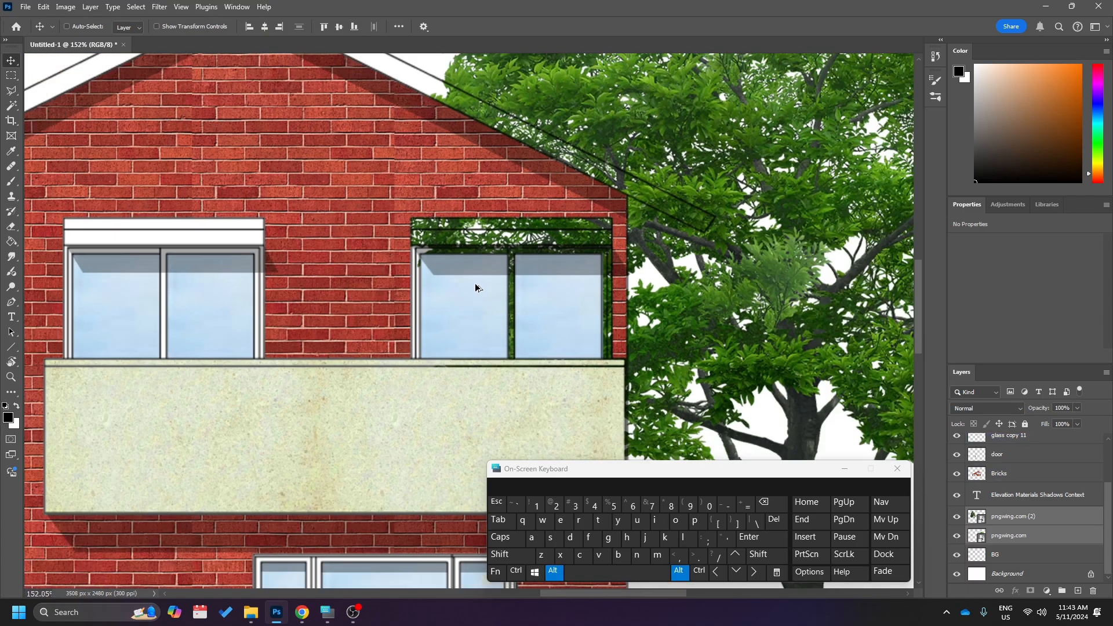
scroll(475, 288, left, 1)
scroll(476, 288, left, 3)
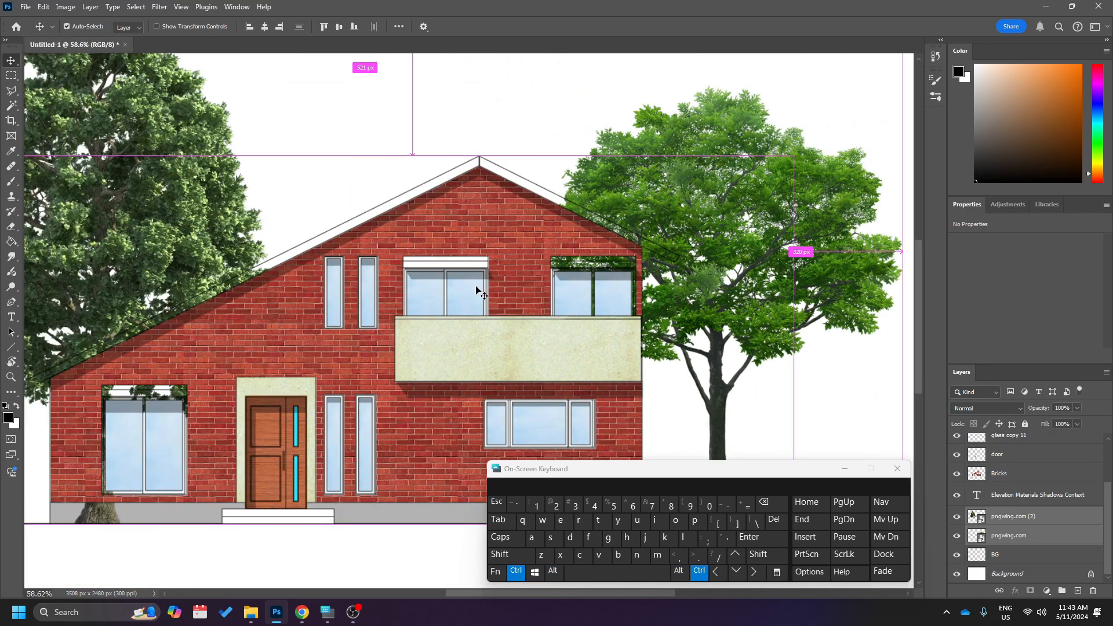
scroll(477, 289, right, 3)
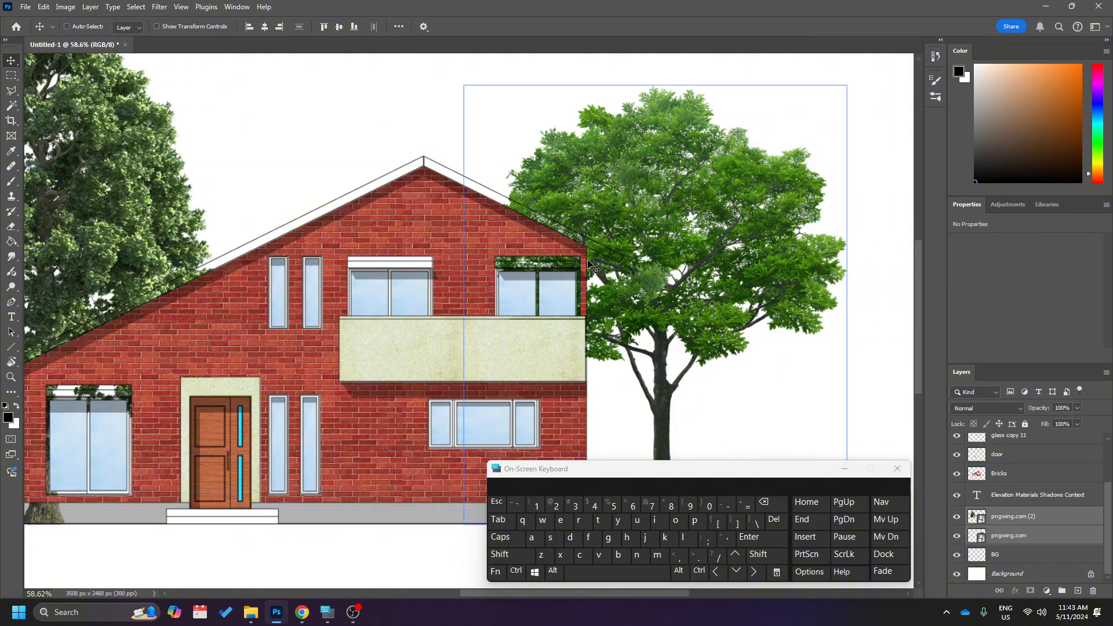
scroll(591, 328, left, 2)
scroll(592, 328, down, 2)
scroll(593, 329, left, 1)
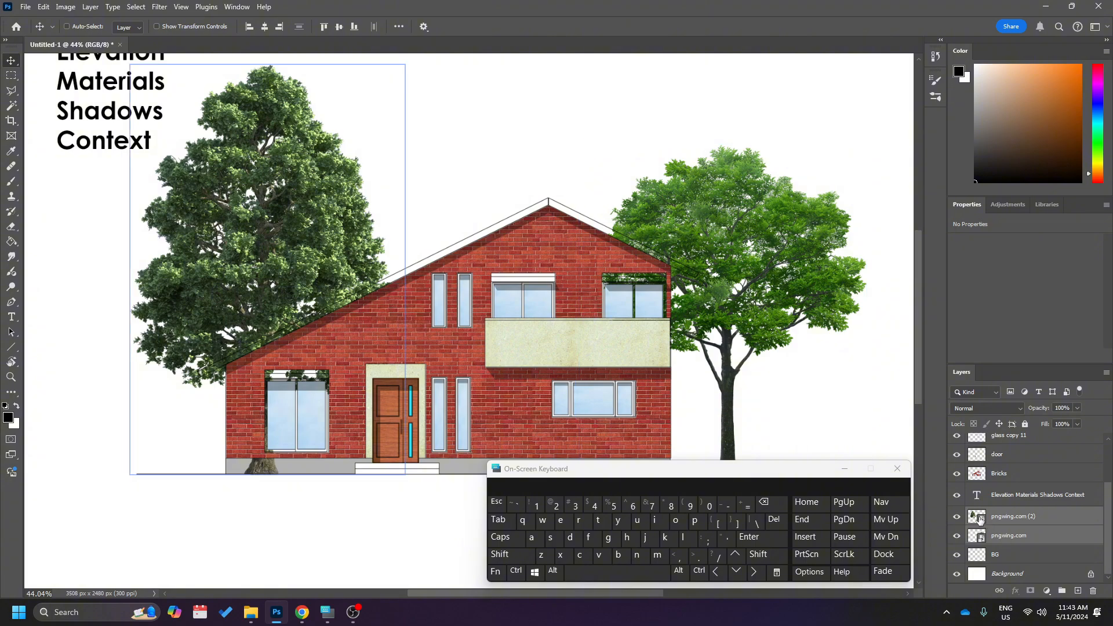
Rasterize both tree layers, pngwing.com (2) and pngwing.com.
click(1034, 516)
ctrl+click(1023, 535)
right_click(1020, 521)
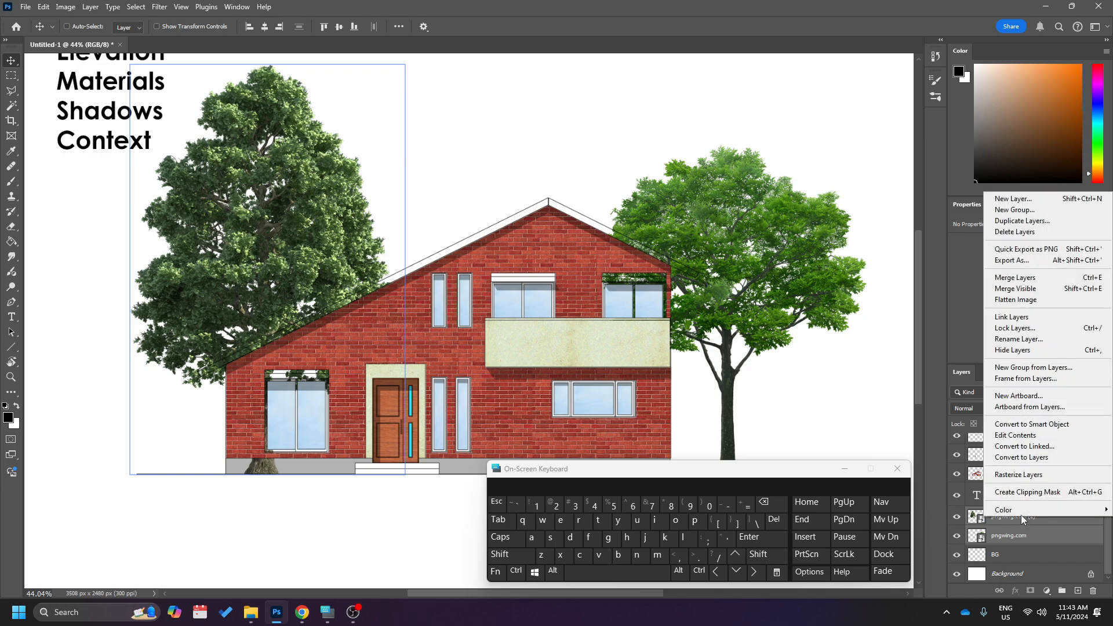
click(1031, 475)
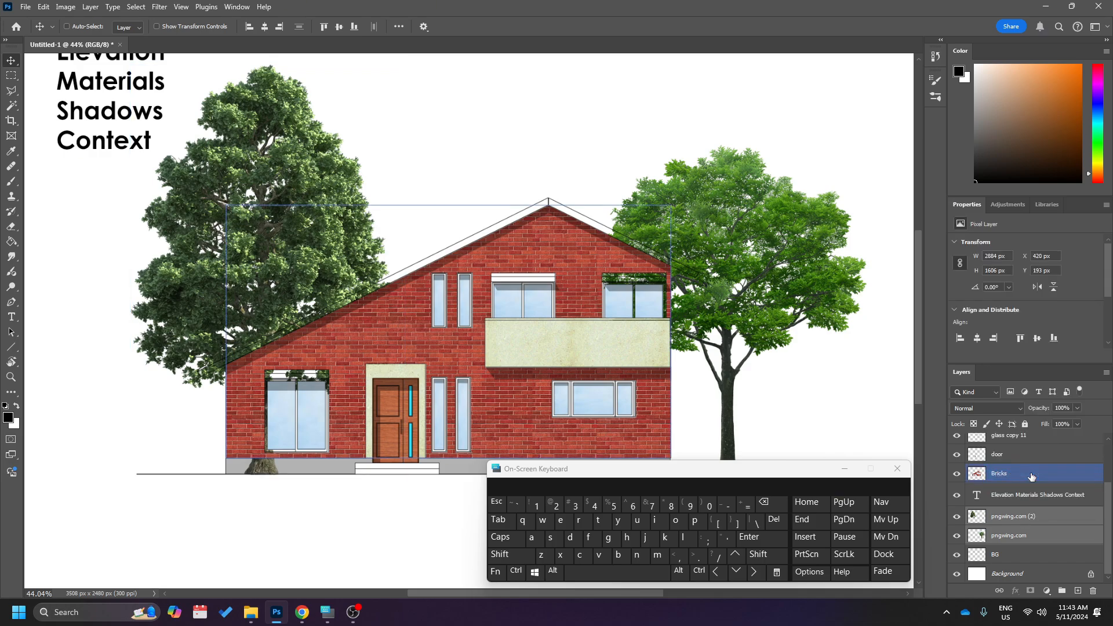
On the pngwing.com (2) layer, erase the tree from the left roof overhang with a 23 px eraser.
click(1021, 516)
scroll(291, 397, left, 3)
scroll(292, 397, up, 6)
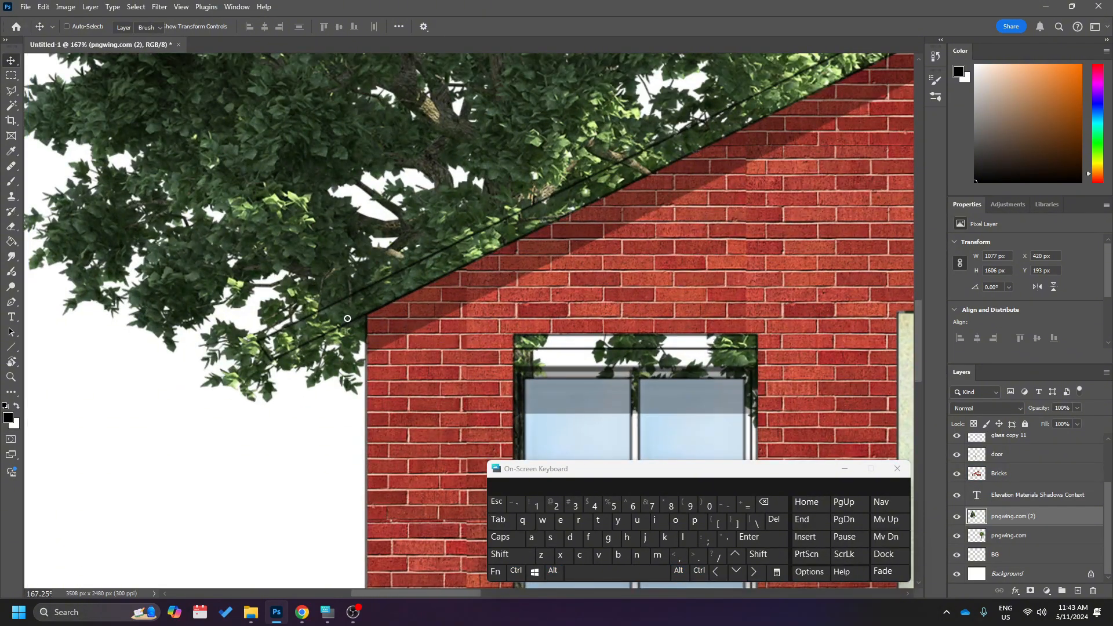
key(e)
right_click(381, 303)
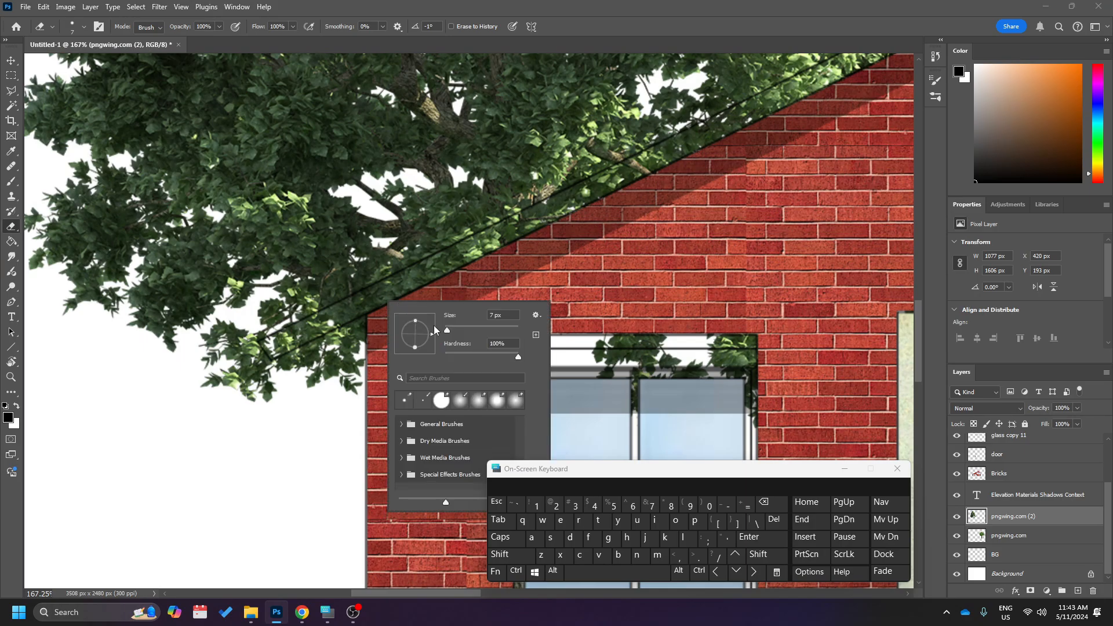
click(464, 329)
click(453, 330)
click(274, 344)
scroll(420, 321, up, 3)
scroll(422, 322, down, 3)
scroll(422, 322, up, 3)
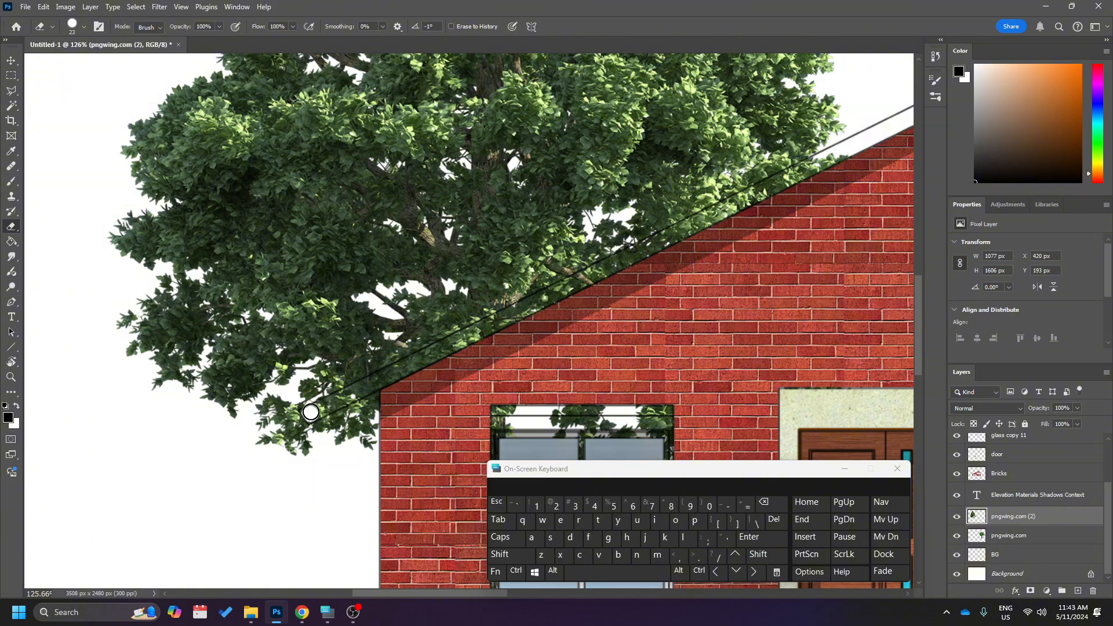
shift+click(311, 412)
Enlarge the eraser to 61 px and erase the left tree from the ground-floor window and the house's base.
scroll(504, 391, down, 2)
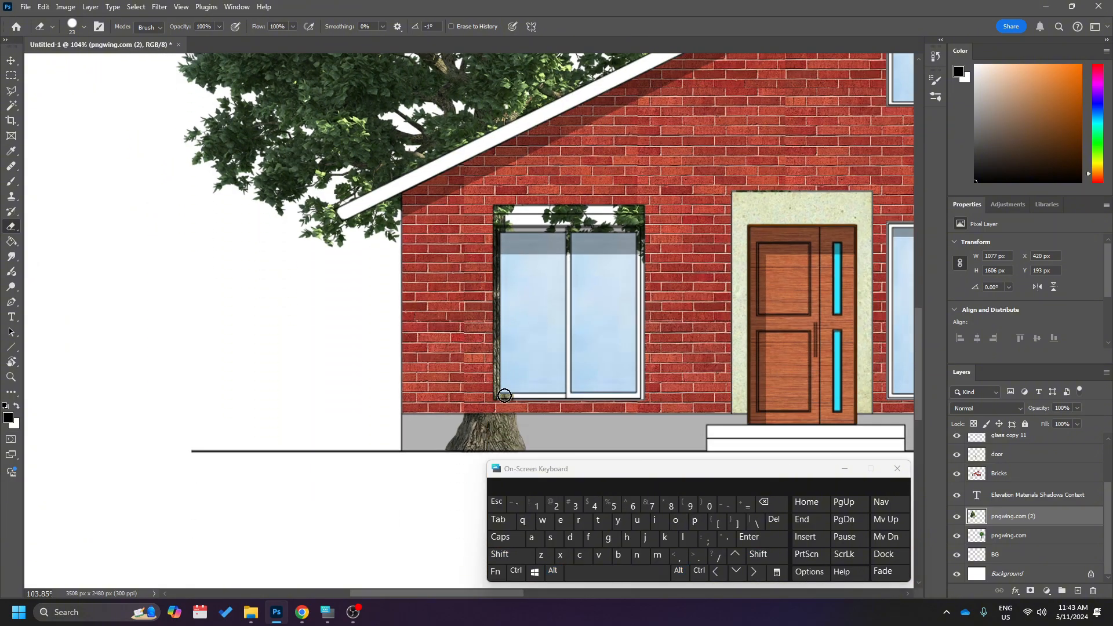
scroll(504, 395, down, 2)
right_click(607, 294)
drag(488, 163, 564, 203)
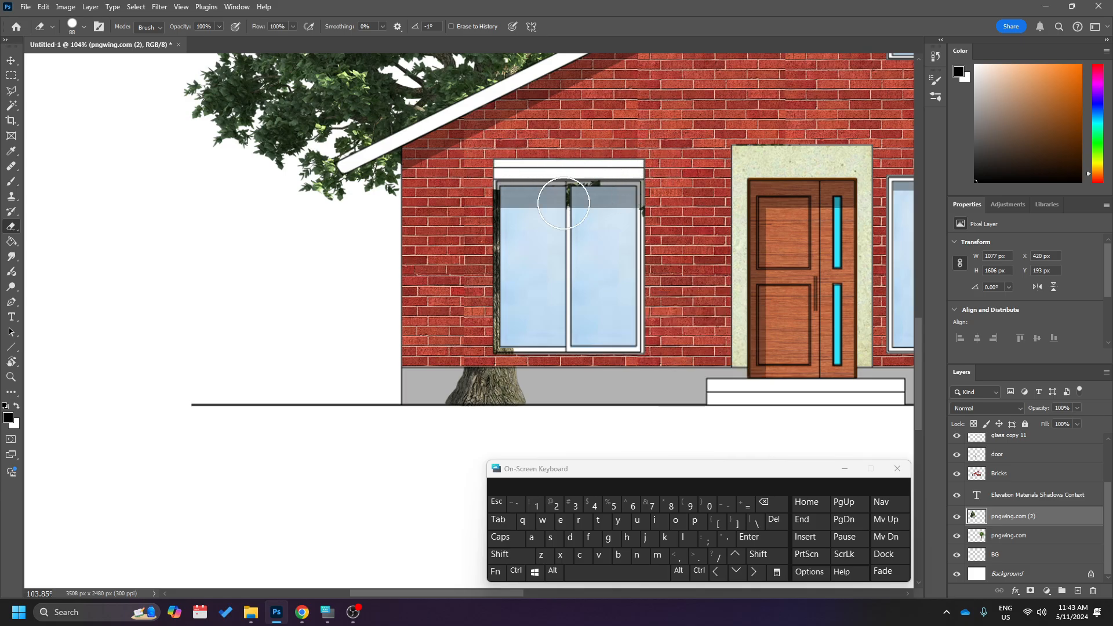
drag(492, 300, 436, 387)
scroll(628, 272, down, 5)
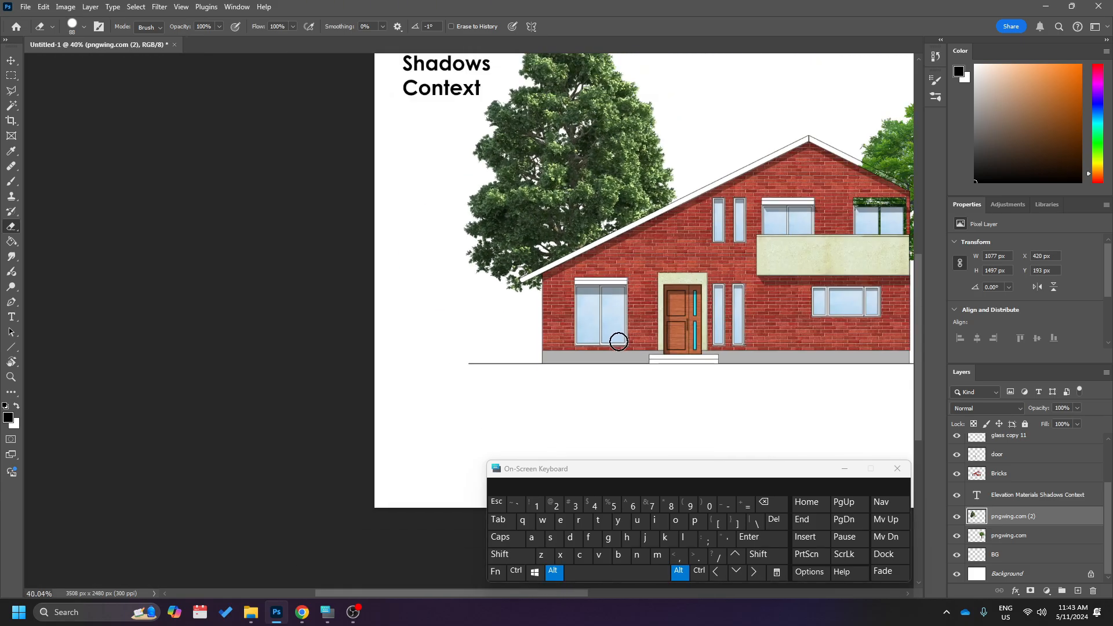
On the pngwing.com layer, erase the tree from the upper-floor window nearest the right tree.
scroll(703, 184, up, 5)
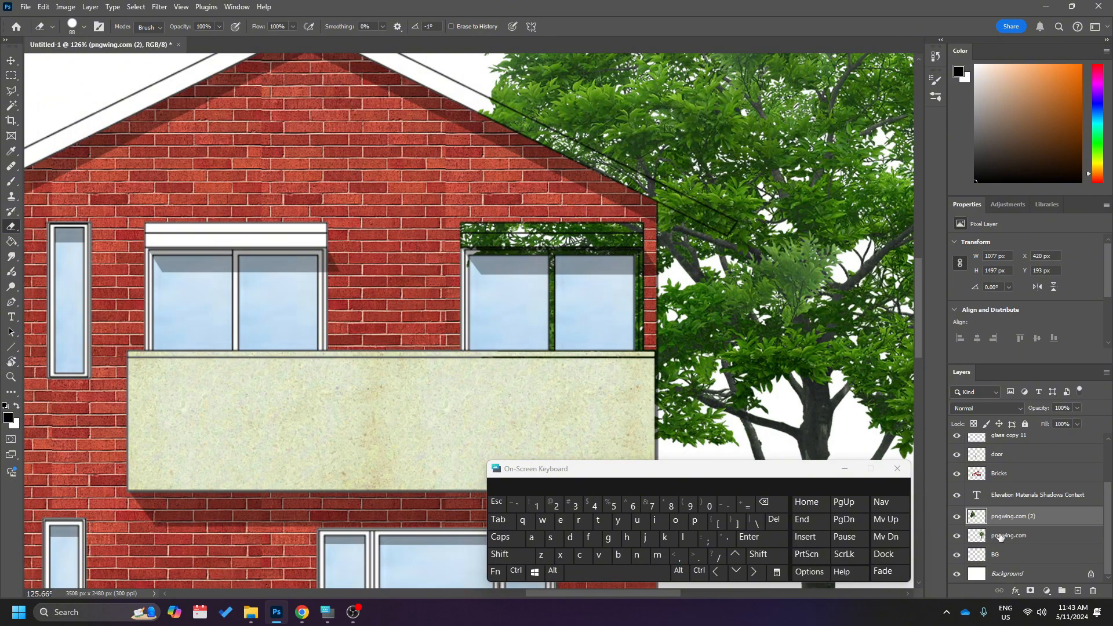
click(1000, 536)
mouse_move(477, 248)
mouse_down()
mouse_move(597, 236)
mouse_move(623, 322)
mouse_up()
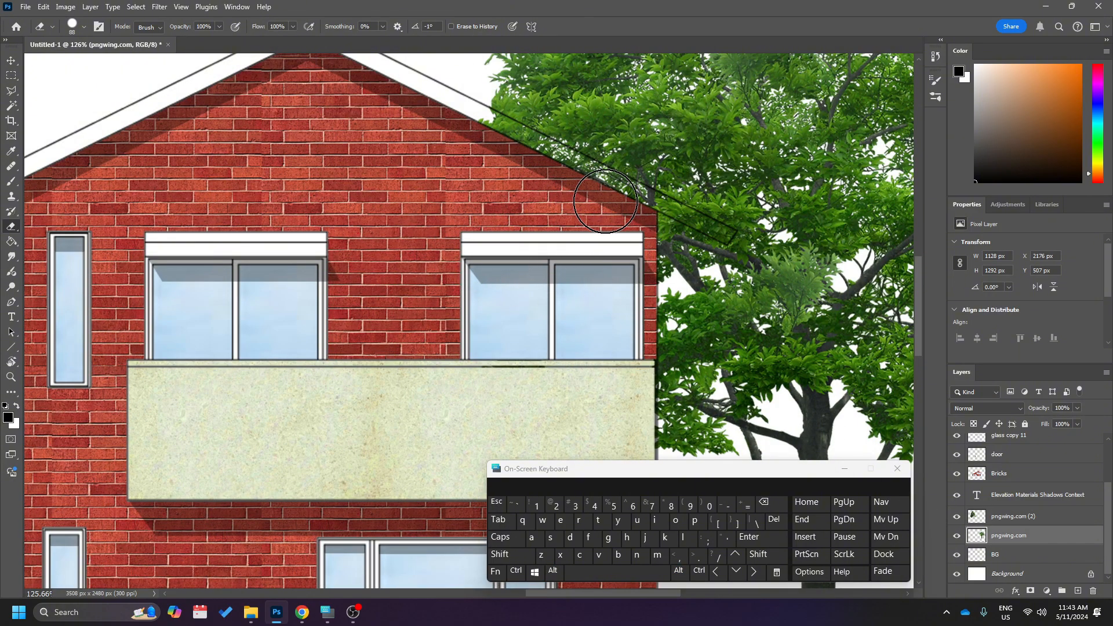
Reduce the eraser to 20 px and erase the right tree along the right roof overhang.
scroll(597, 248, up, 3)
right_click(599, 259)
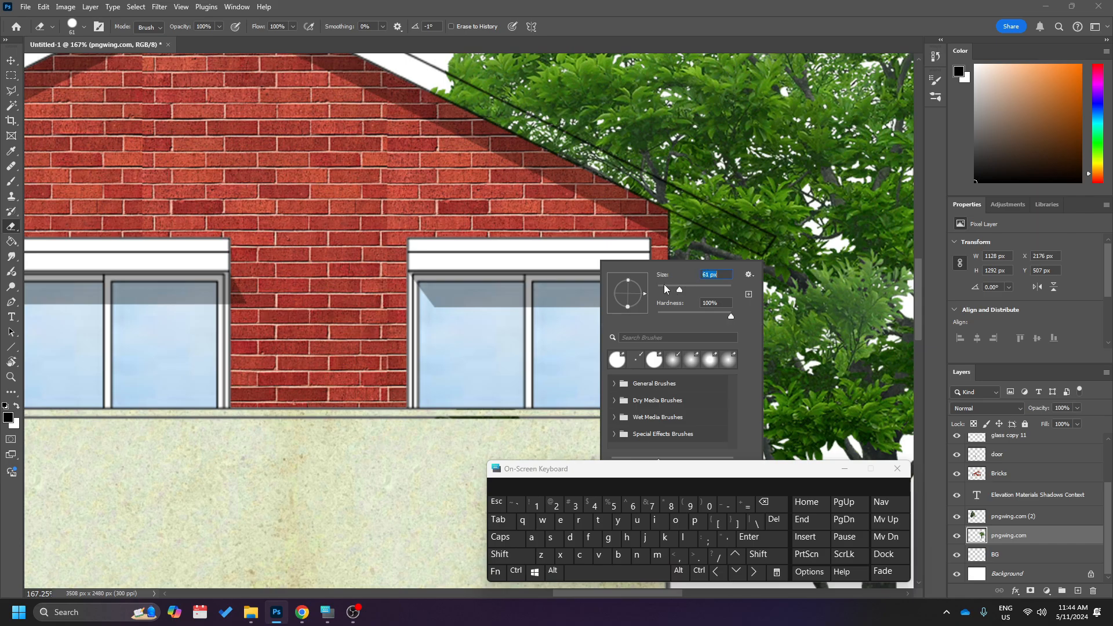
key(Return)
scroll(426, 203, up, 2)
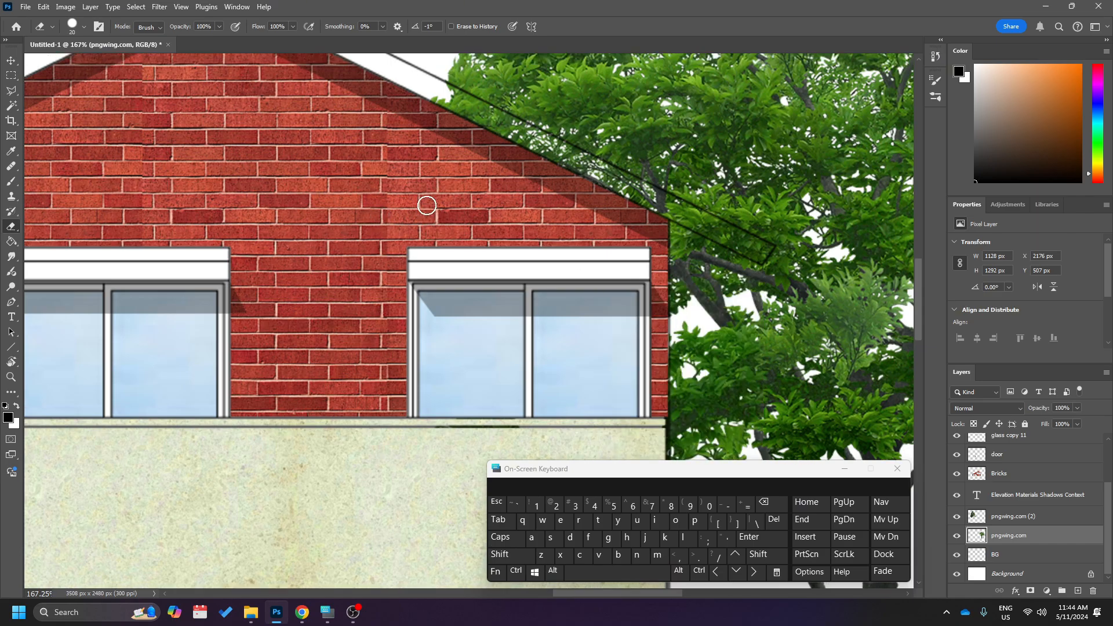
shift+click(758, 301)
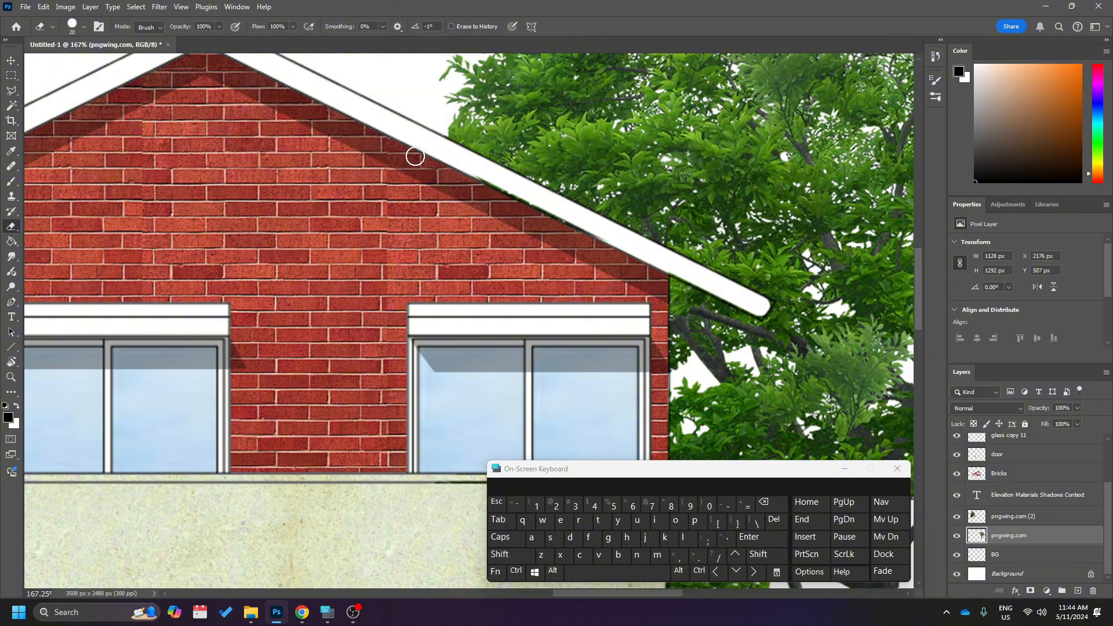
scroll(614, 242, down, 5)
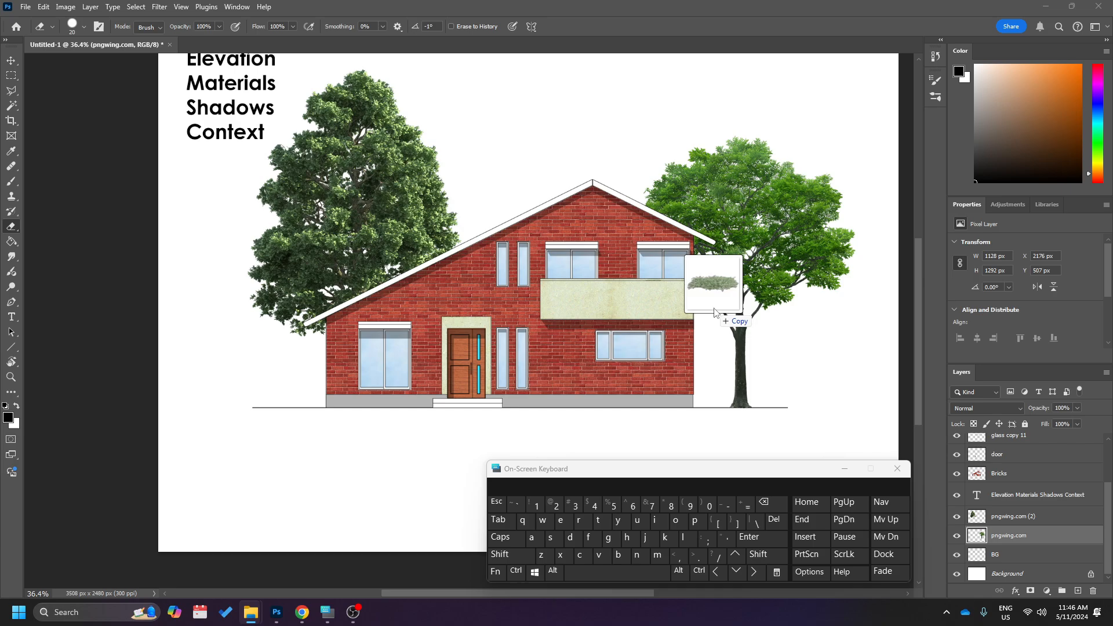
Place the shrub image pngwing.com (1) behind the house, shifted toward the right tree.
key(ctrl+t)
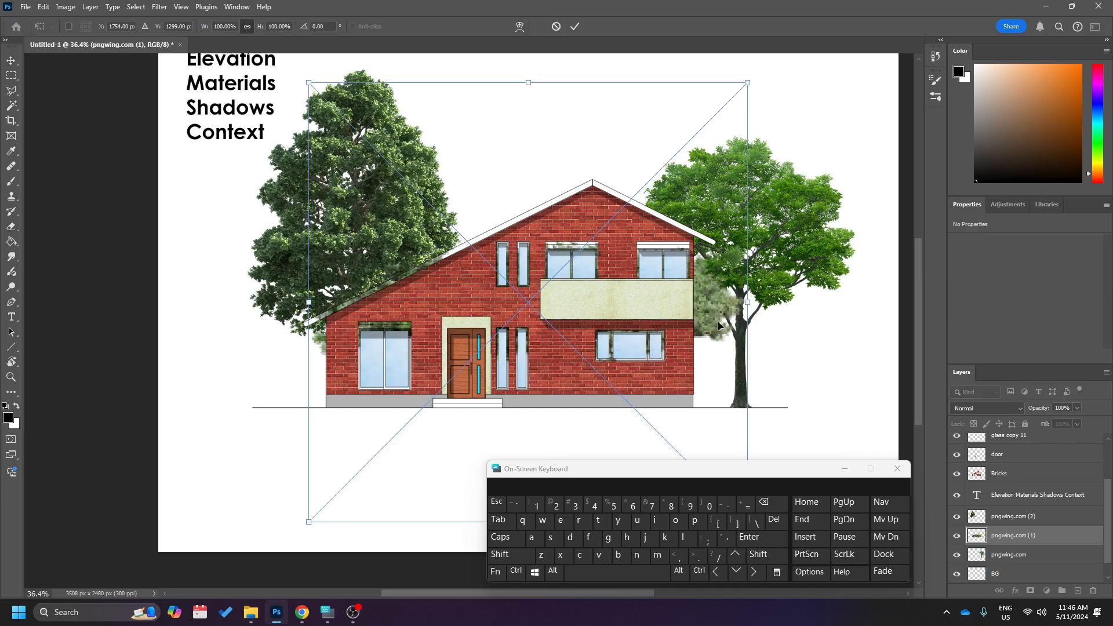
drag(711, 304, 792, 273)
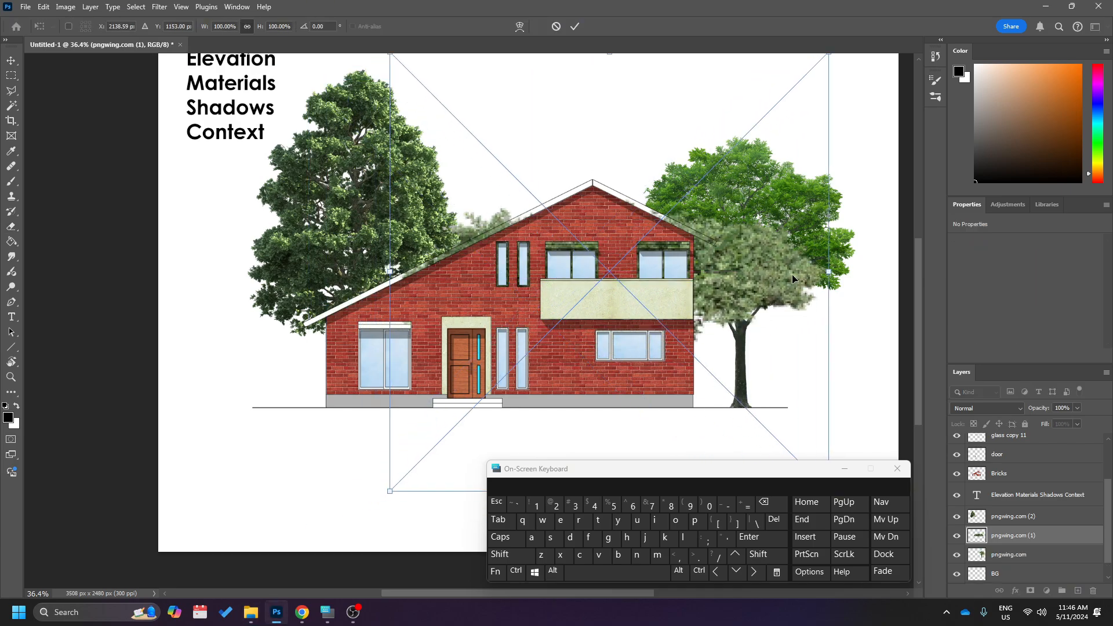
key(Return)
key(e)
scroll(792, 275, down, 1)
click(813, 325)
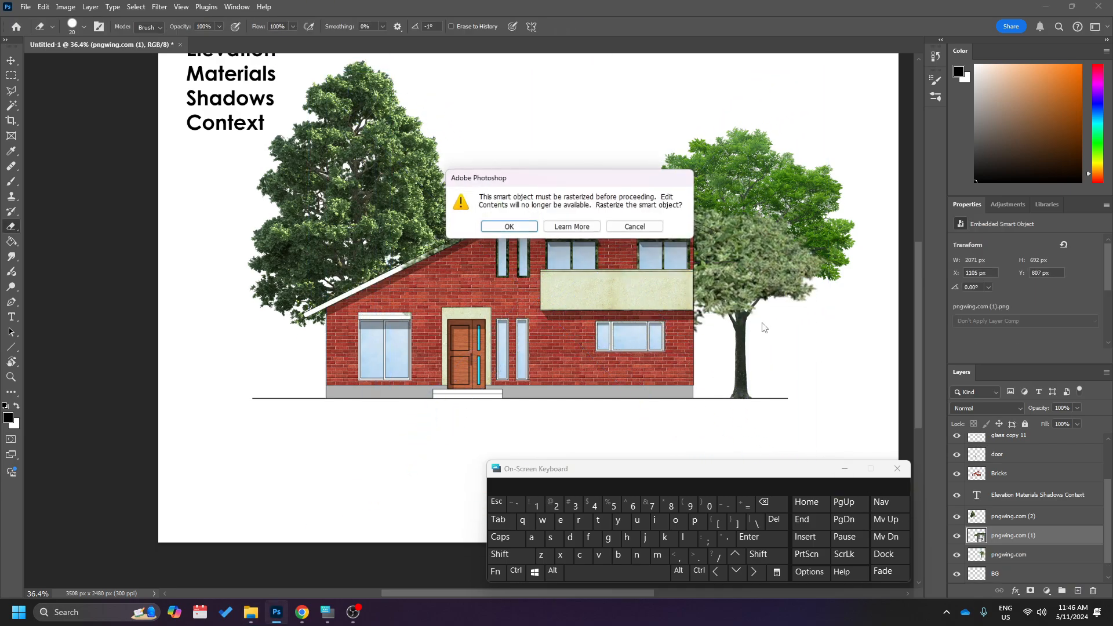
click(619, 228)
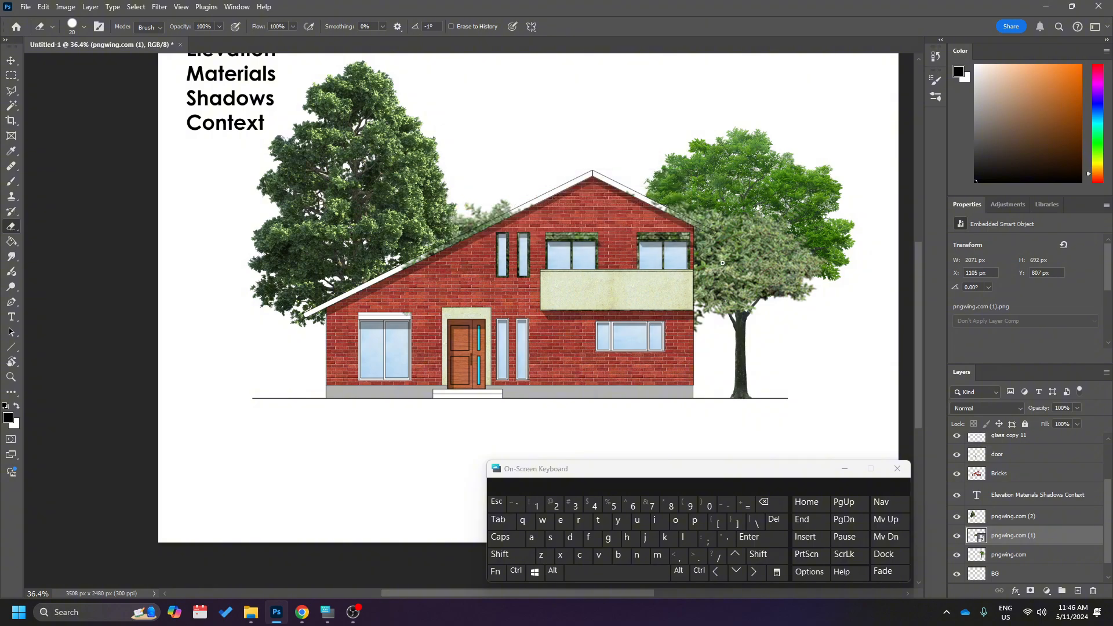
Move the shrub down to the ground at the house's right end and put its layer directly below the drawing layer.
key(v)
drag(754, 307, 798, 375)
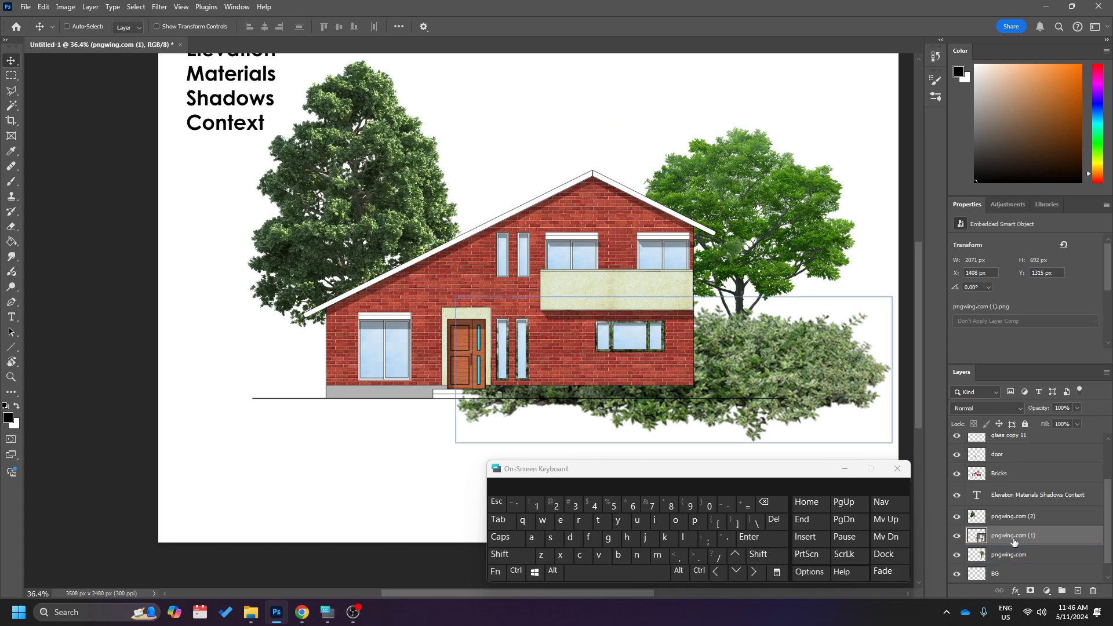
mouse_move(1014, 541)
mouse_down()
mouse_move(1009, 427)
mouse_move(1009, 461)
mouse_up()
mouse_move(726, 374)
mouse_down()
mouse_move(735, 367)
mouse_move(732, 380)
mouse_up()
Scale the shrub proportionally to about 625 by 208 px and set it on the ground line at the house's right corner.
key(ctrl+t)
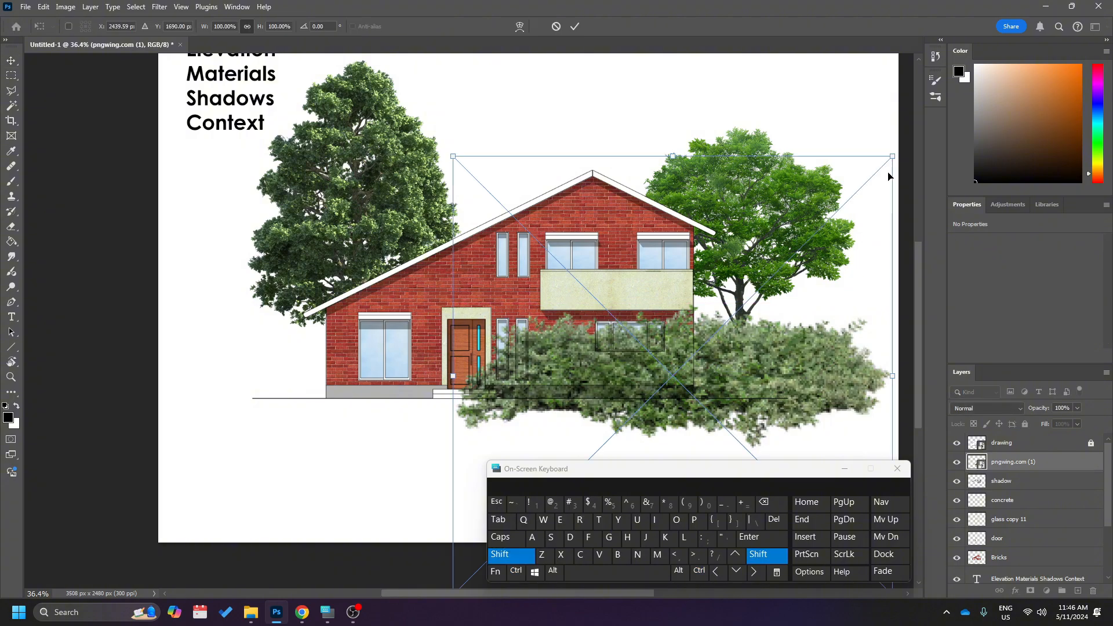
drag(891, 162, 717, 370)
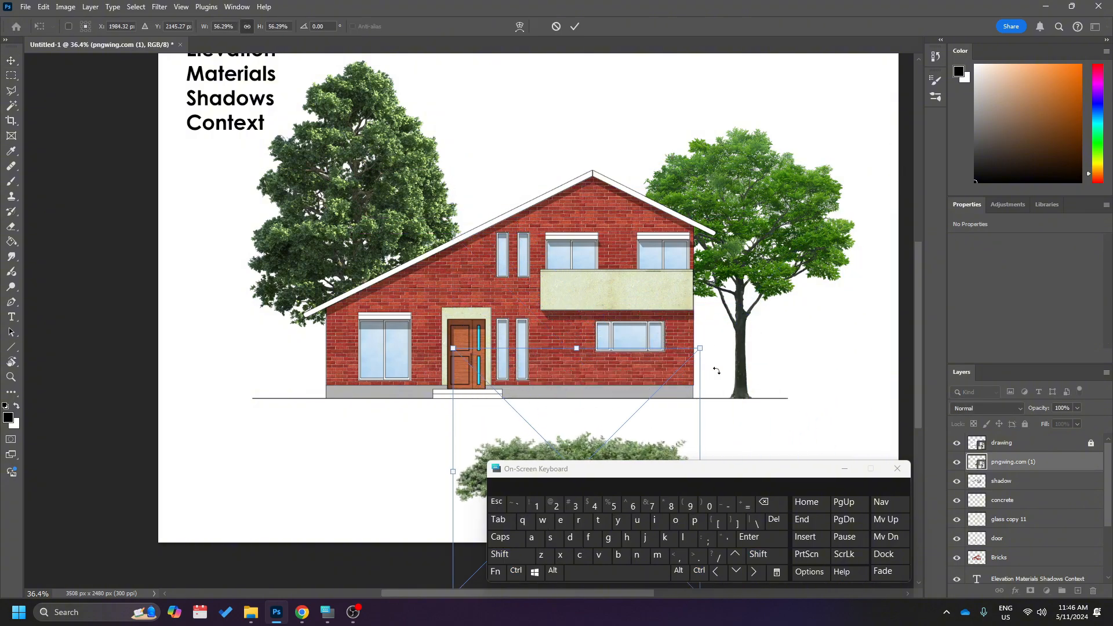
drag(631, 461, 727, 356)
key(shift)
drag(799, 259, 675, 384)
drag(647, 461, 723, 393)
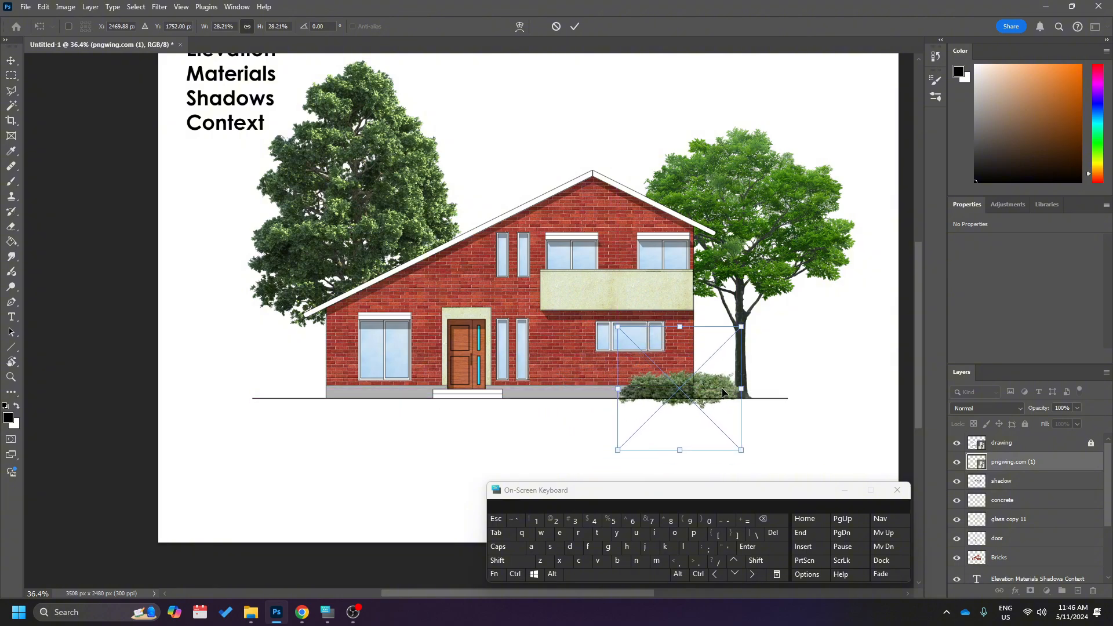
drag(741, 328, 781, 286)
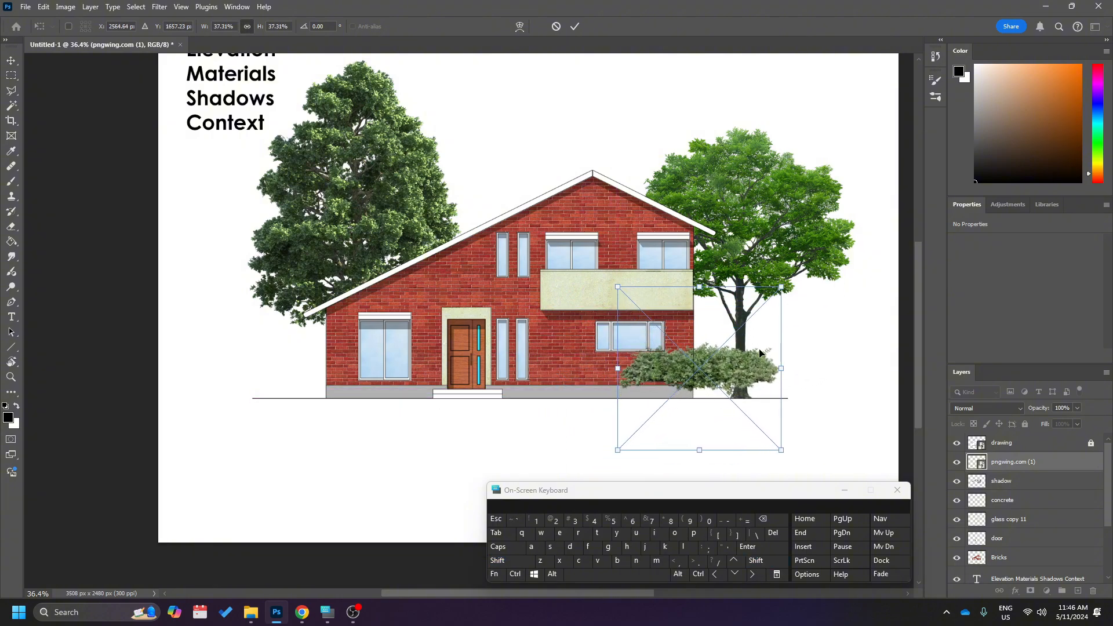
mouse_move(737, 377)
mouse_down()
mouse_move(757, 387)
mouse_move(747, 390)
mouse_up()
alt+scroll(759, 412, up, 2)
alt+scroll(759, 416, up, 2)
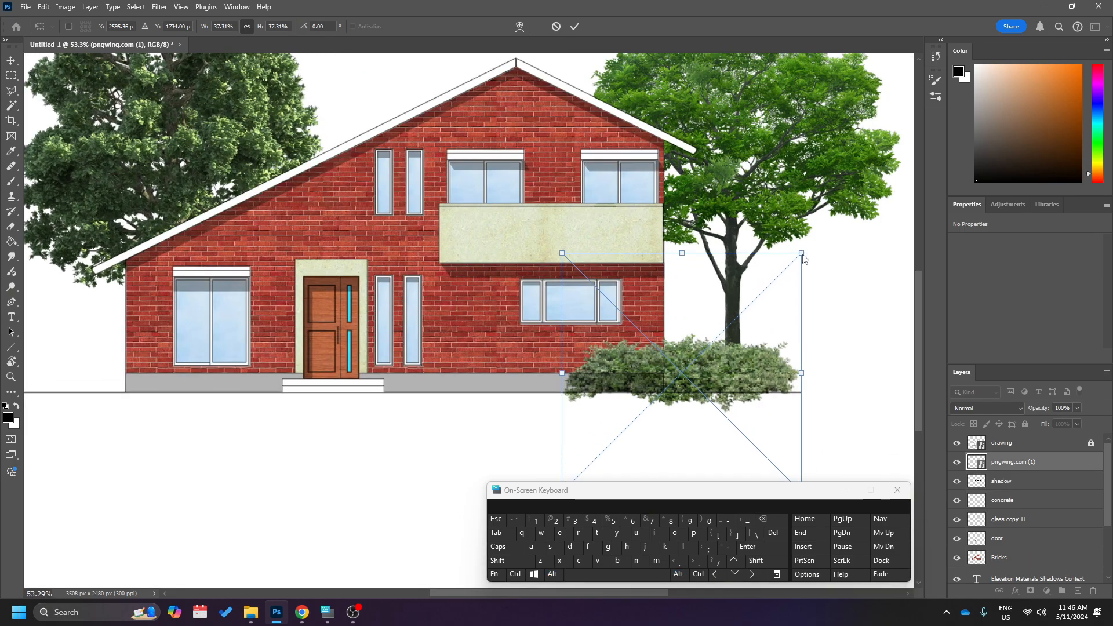
drag(799, 254, 754, 278)
Commit the transform and place a duplicate of the shrub on the ground line at the house's left corner.
drag(703, 374, 118, 381)
key(Return)
ctrl+scroll(729, 378, up, 2)
ctrl+scroll(176, 432, up, 7)
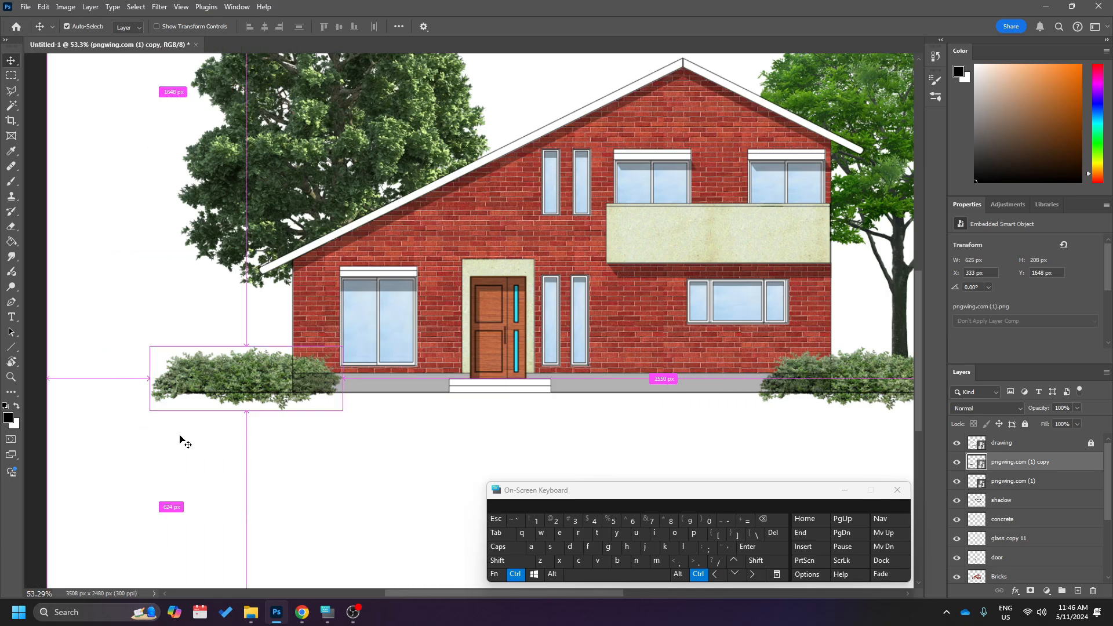
Rasterize both shrub layers, pngwing.com (1) copy and pngwing.com (1).
alt+scroll(252, 381, up, 3)
alt+scroll(252, 383, up, 6)
right_click(264, 331)
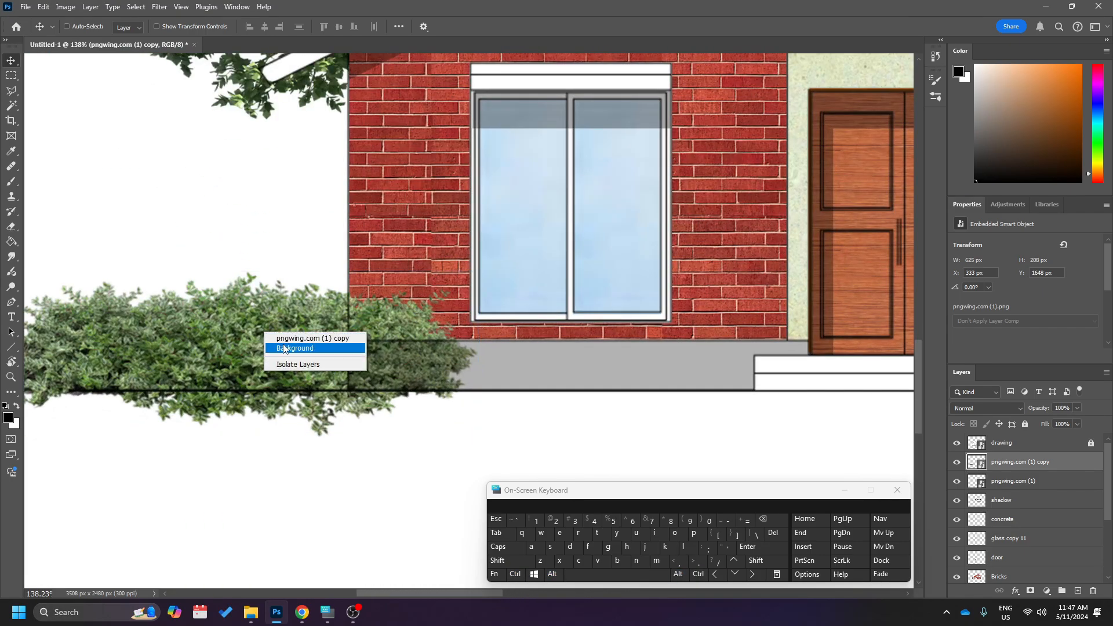
click(281, 338)
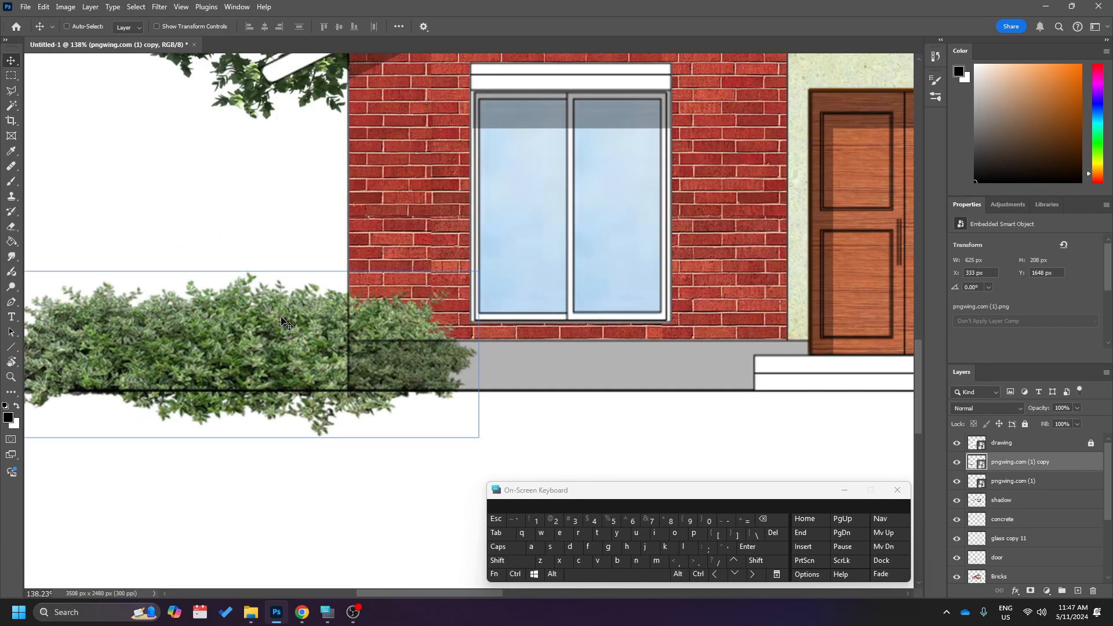
shift+click(1038, 481)
right_click(1023, 462)
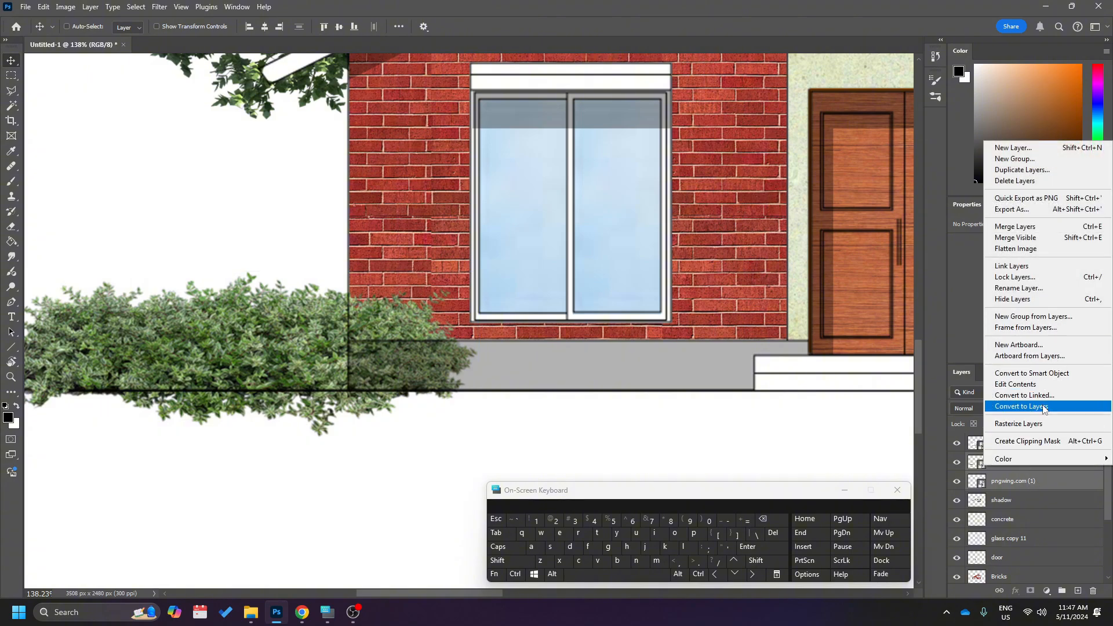
click(1019, 424)
Erase the parts of the left corner's shrub that overlap the house wall and hang below the ground line.
scroll(261, 424, left, 3)
right_click(300, 333)
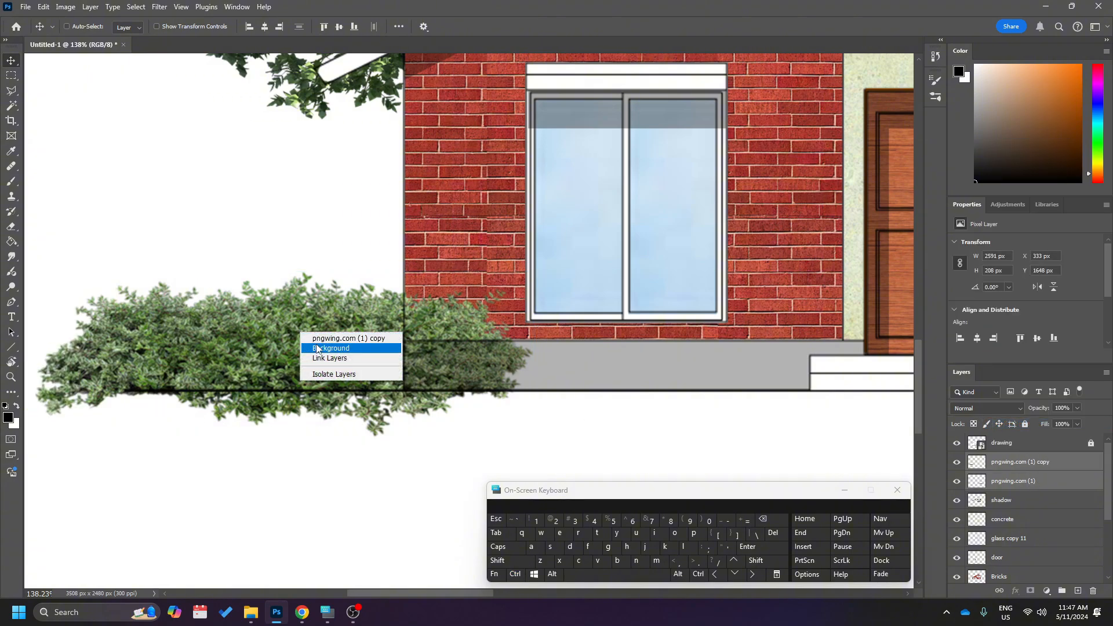
click(408, 338)
key(e)
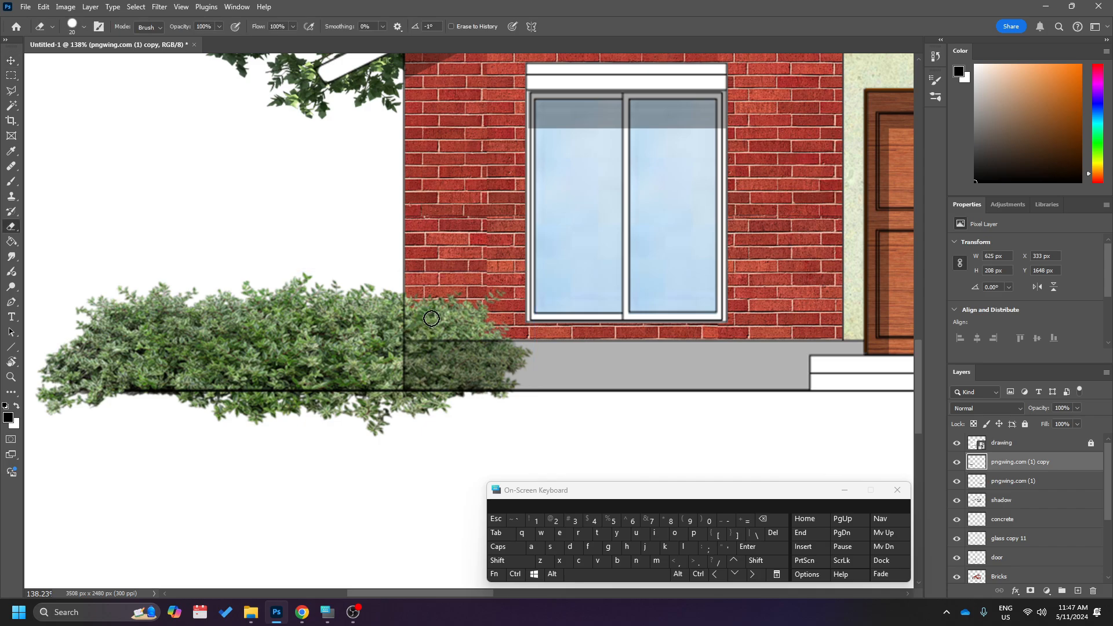
right_click(460, 392)
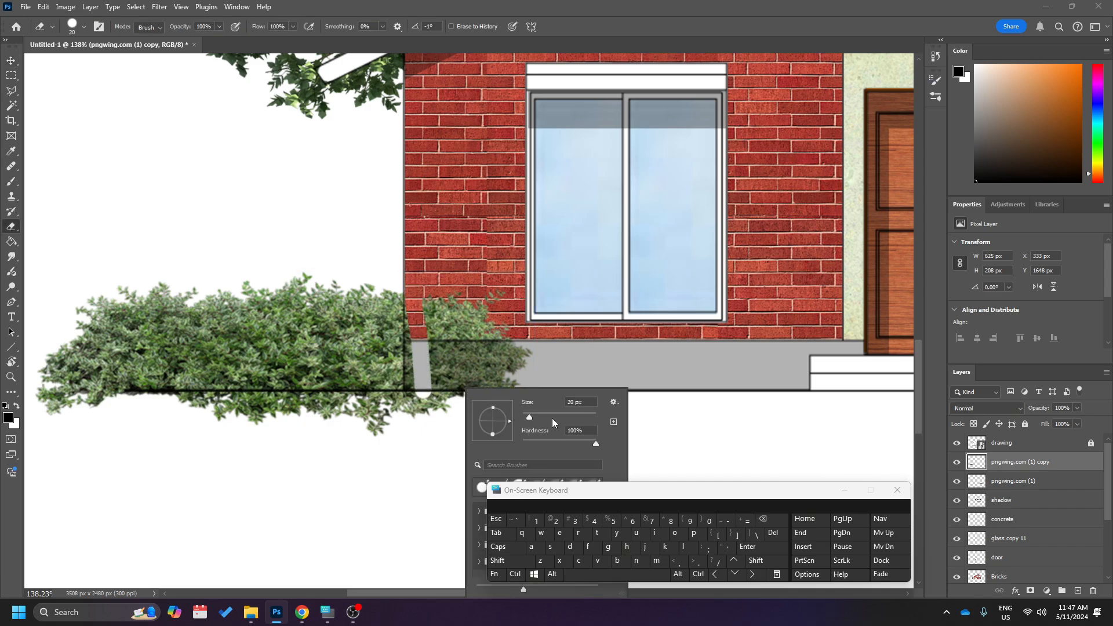
mouse_move(479, 289)
mouse_down()
mouse_move(497, 362)
mouse_move(486, 397)
mouse_move(520, 351)
mouse_move(455, 312)
mouse_up()
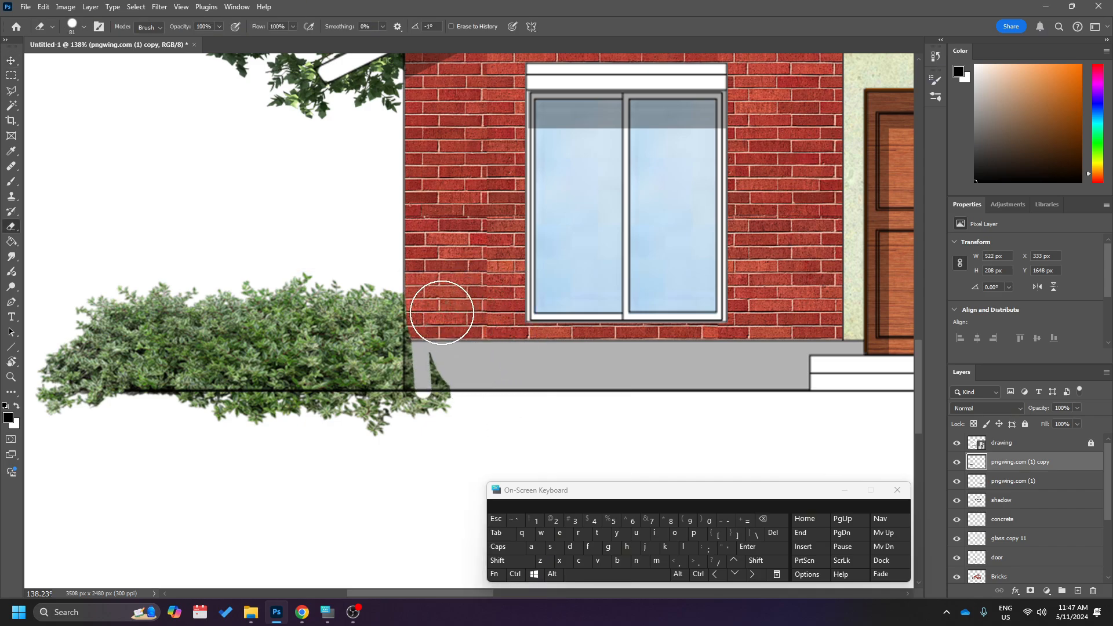
drag(439, 354, 436, 394)
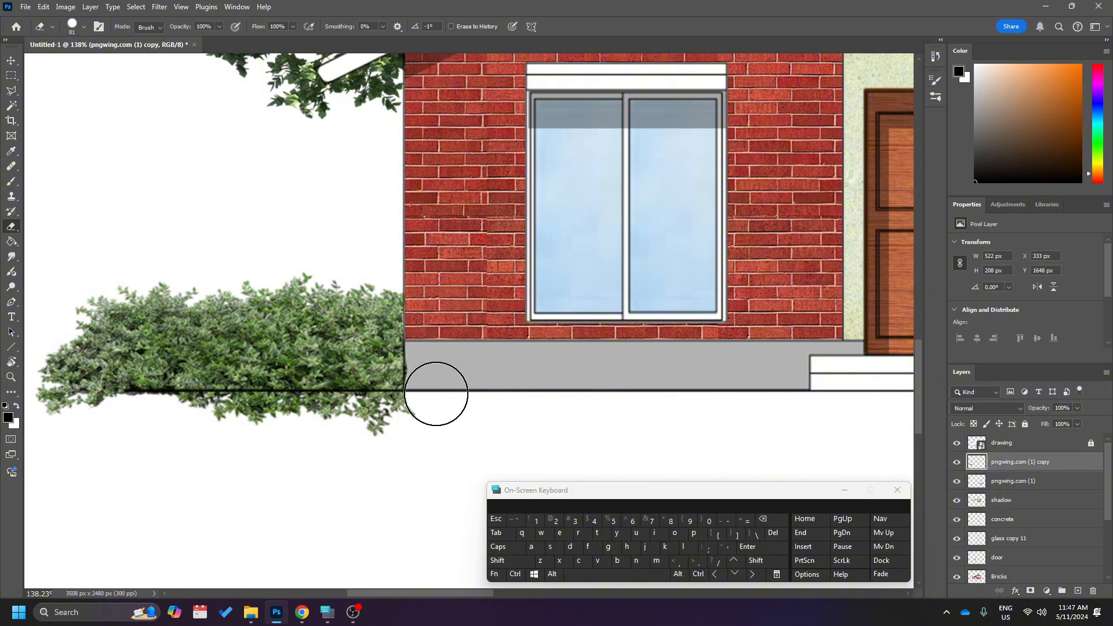
scroll(315, 492, left, 3)
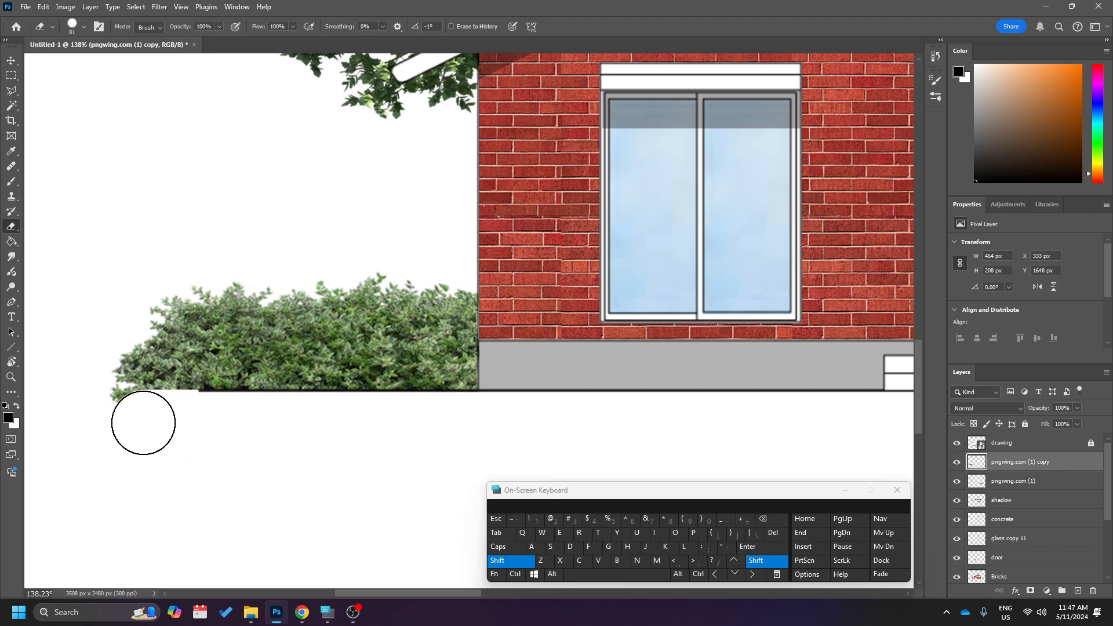
Erase the foliage of the right corner's shrub, layer pngwing.com (1), that hangs below the ground line.
scroll(141, 422, down, 5)
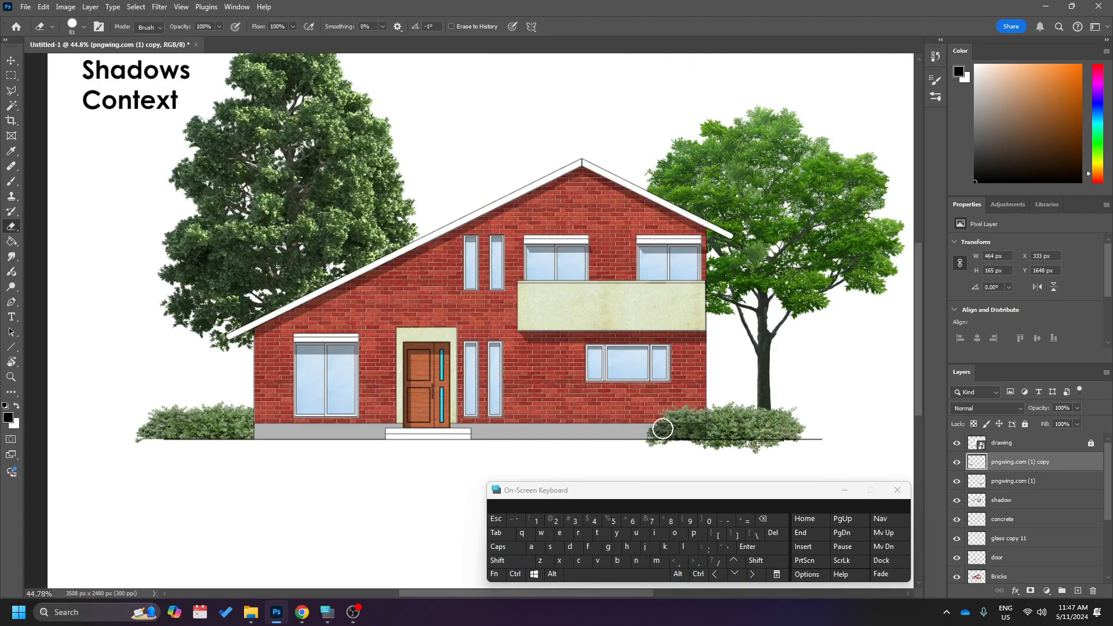
key(v)
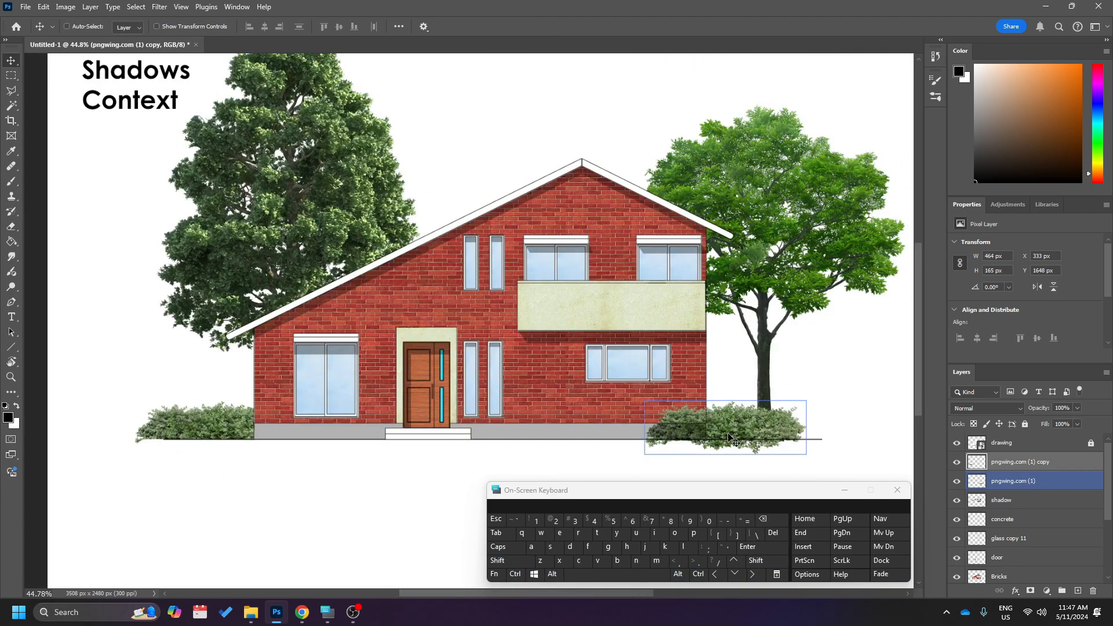
scroll(751, 429, up, 3)
right_click(754, 413)
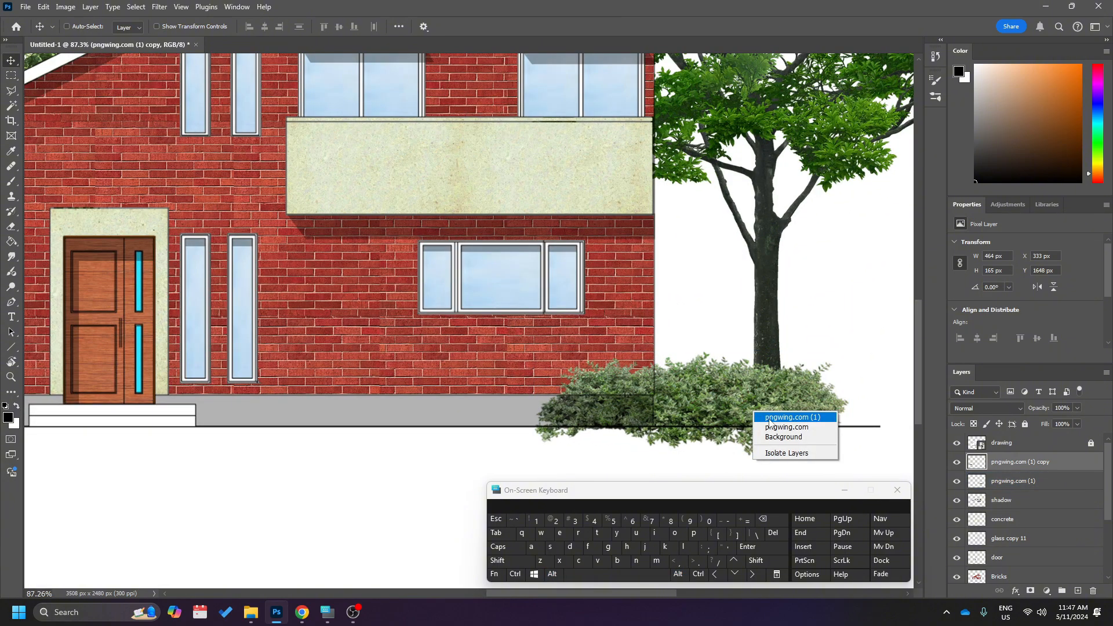
click(770, 420)
right_click(758, 406)
click(776, 421)
right_click(773, 404)
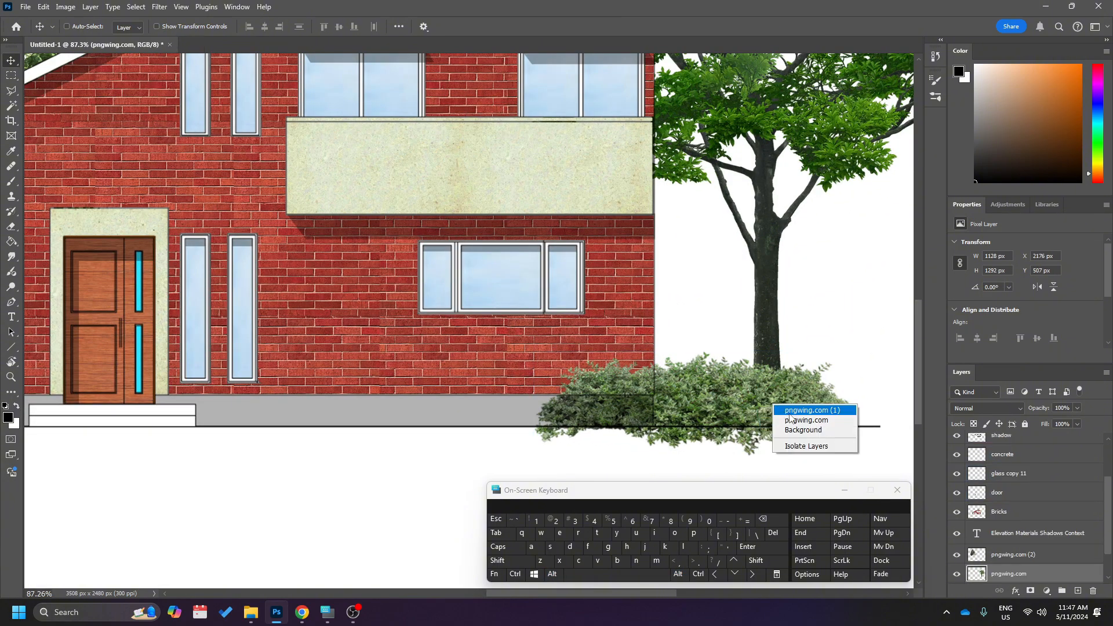
click(789, 411)
scroll(786, 456, down, 1)
key(e)
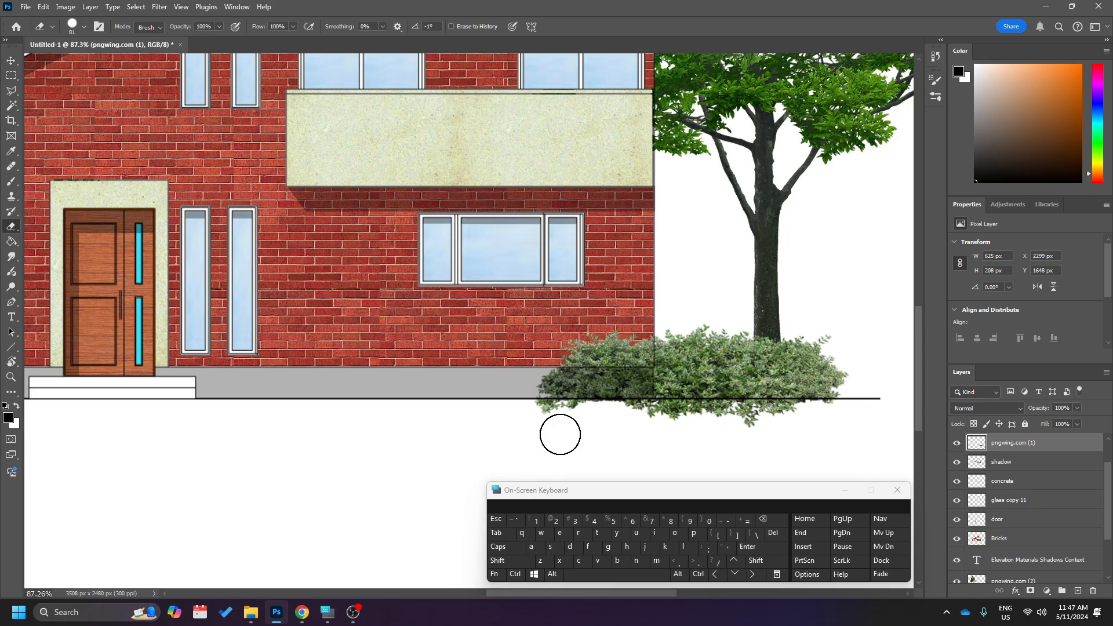
click(531, 420)
shift+click(840, 417)
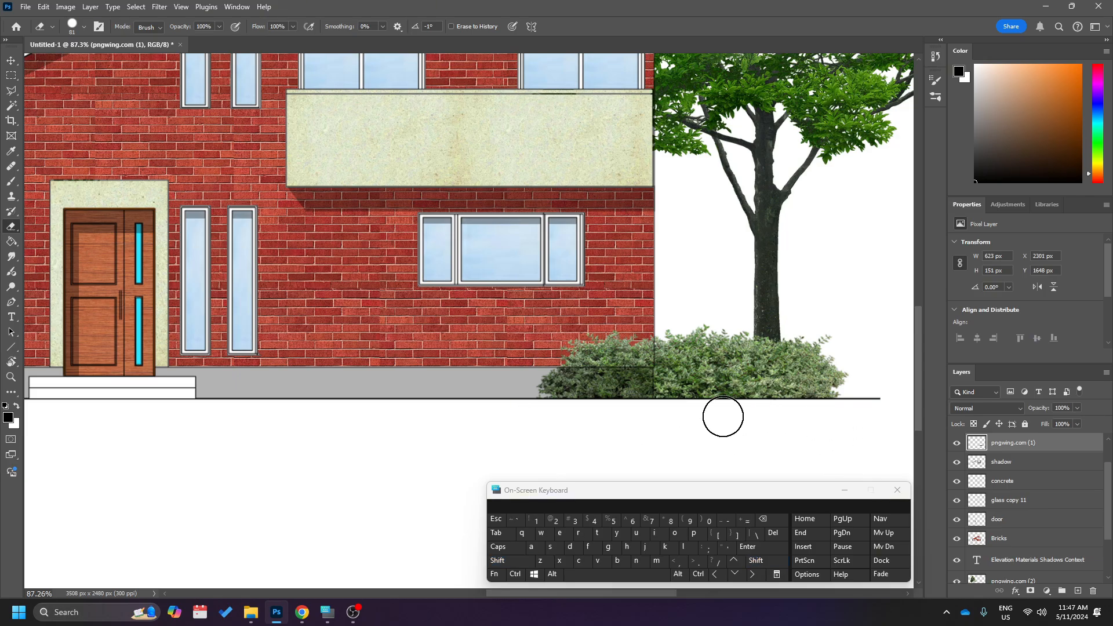
Shift the right shrub slightly left along the ground line to an X position of 2279 px.
scroll(723, 415, down, 2)
key(v)
scroll(728, 421, up, 1)
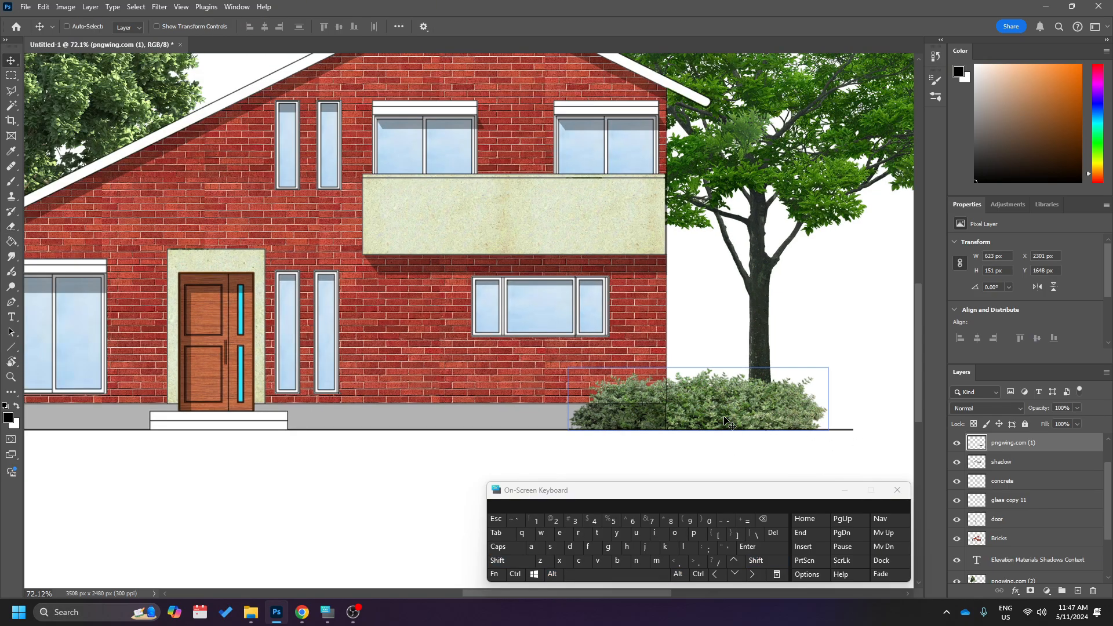
drag(732, 426, 789, 404)
scroll(699, 422, down, 2)
scroll(753, 417, up, 5)
scroll(771, 400, right, 3)
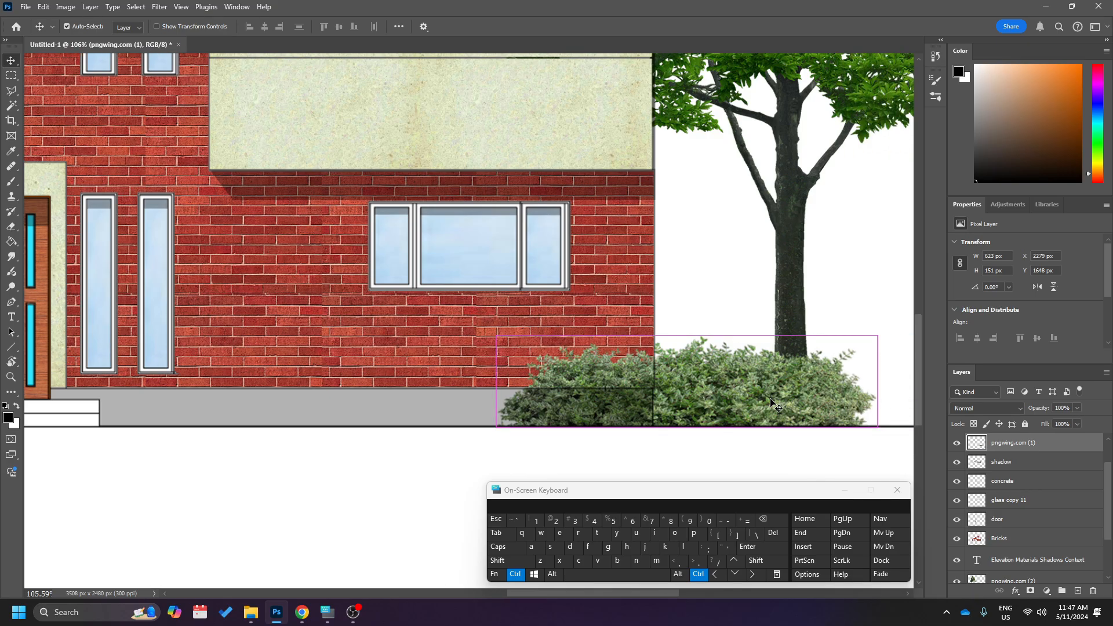
Try the Multiply blend mode on the right shrub and shift it further left to X 2226 px.
click(993, 408)
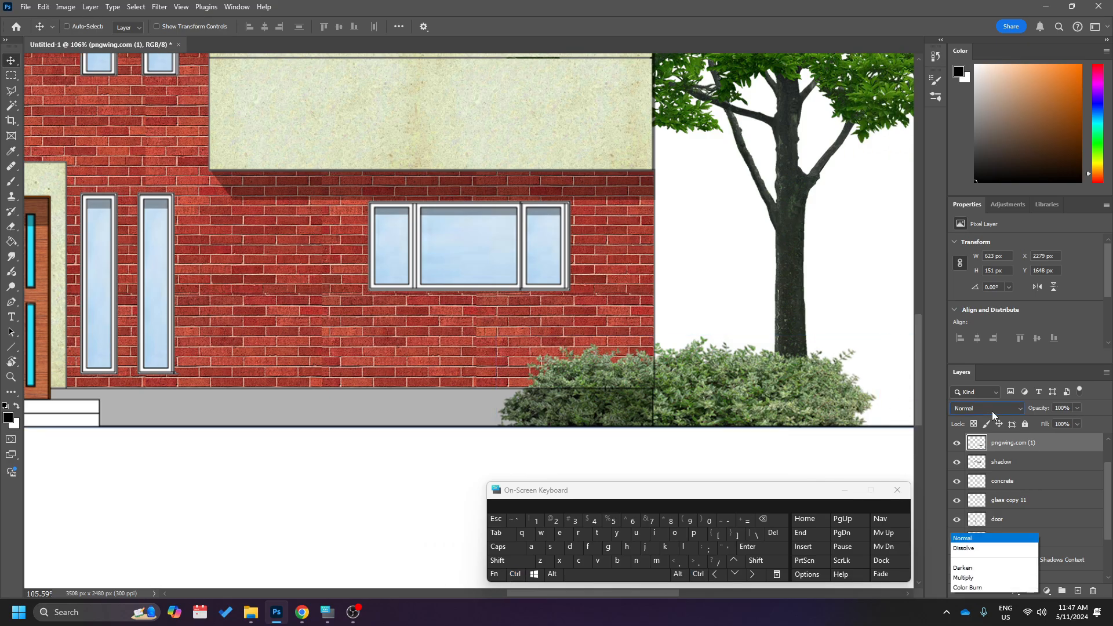
click(995, 318)
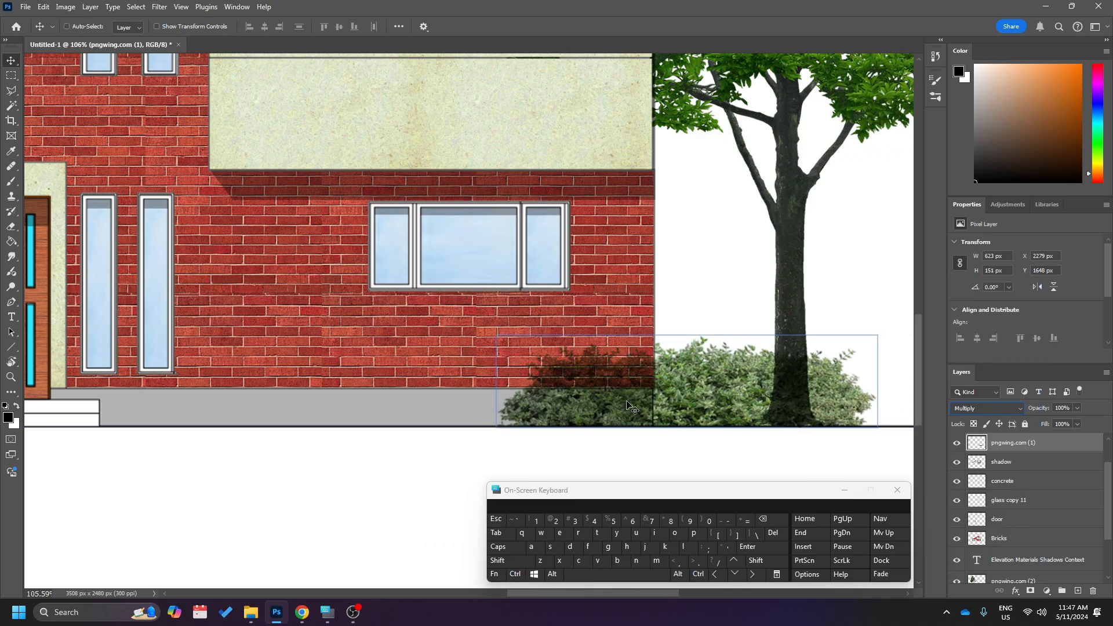
drag(724, 389, 692, 390)
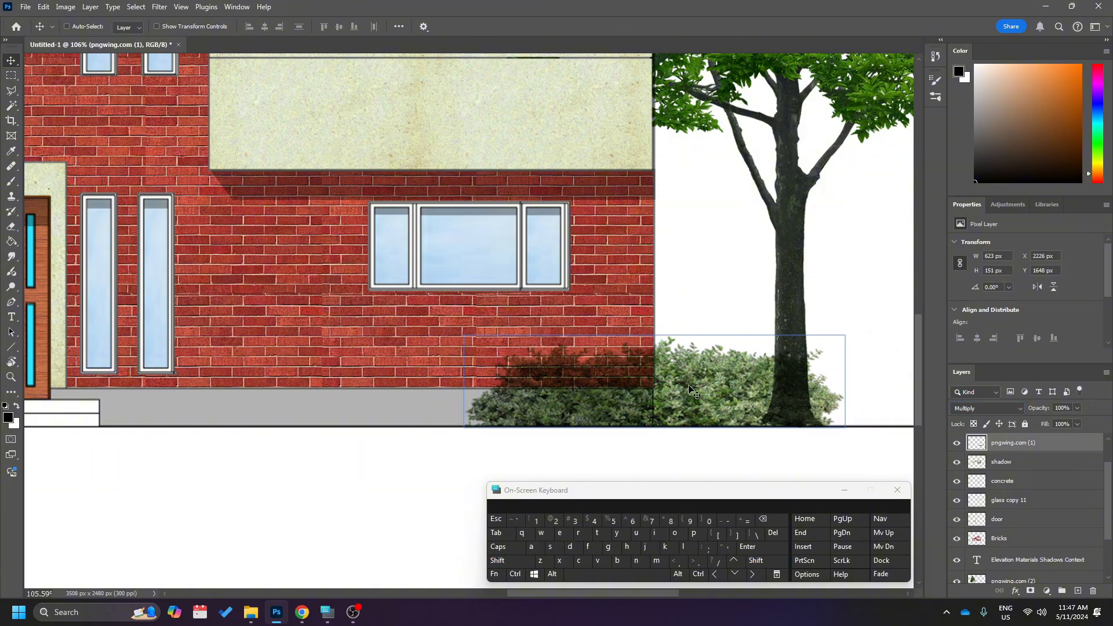
Set the right shrub's blend mode back to Normal and lower its layer opacity to 86%.
click(1007, 409)
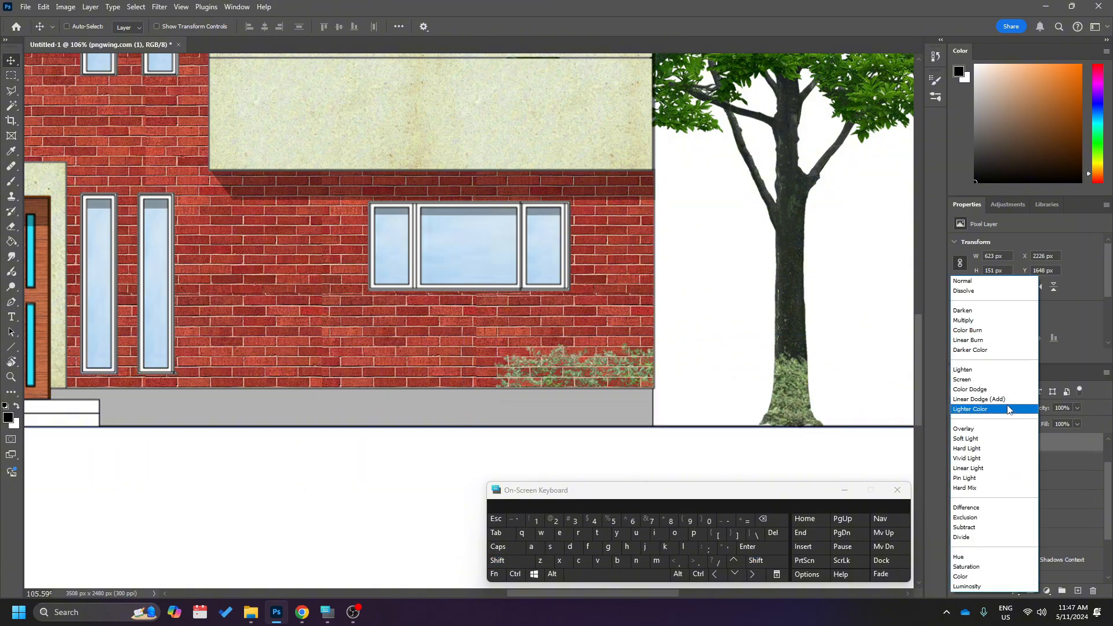
click(985, 281)
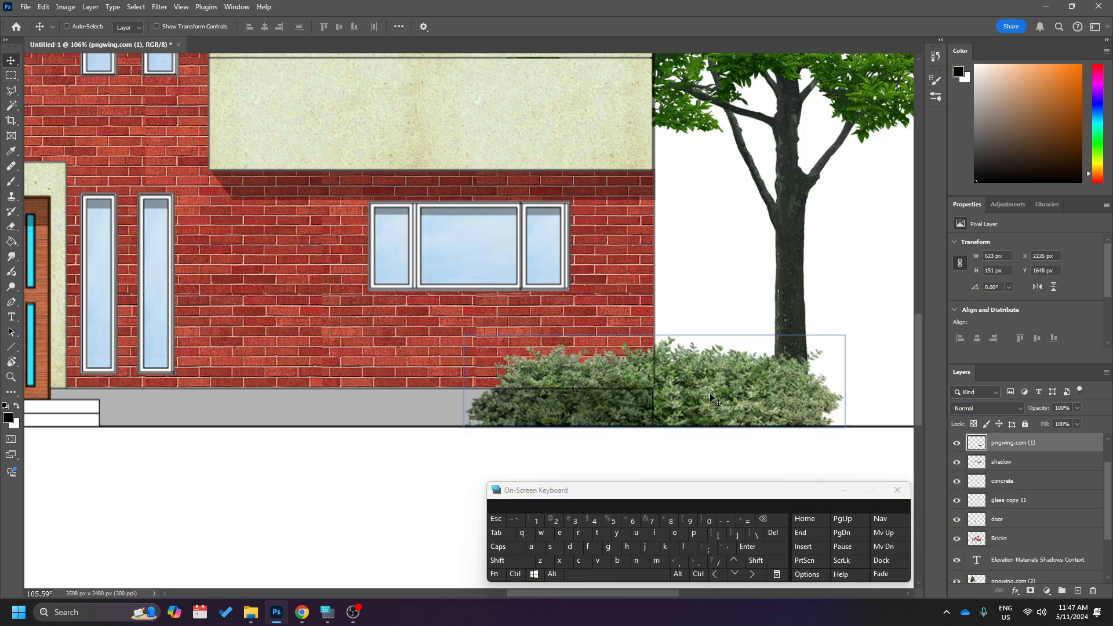
click(1077, 408)
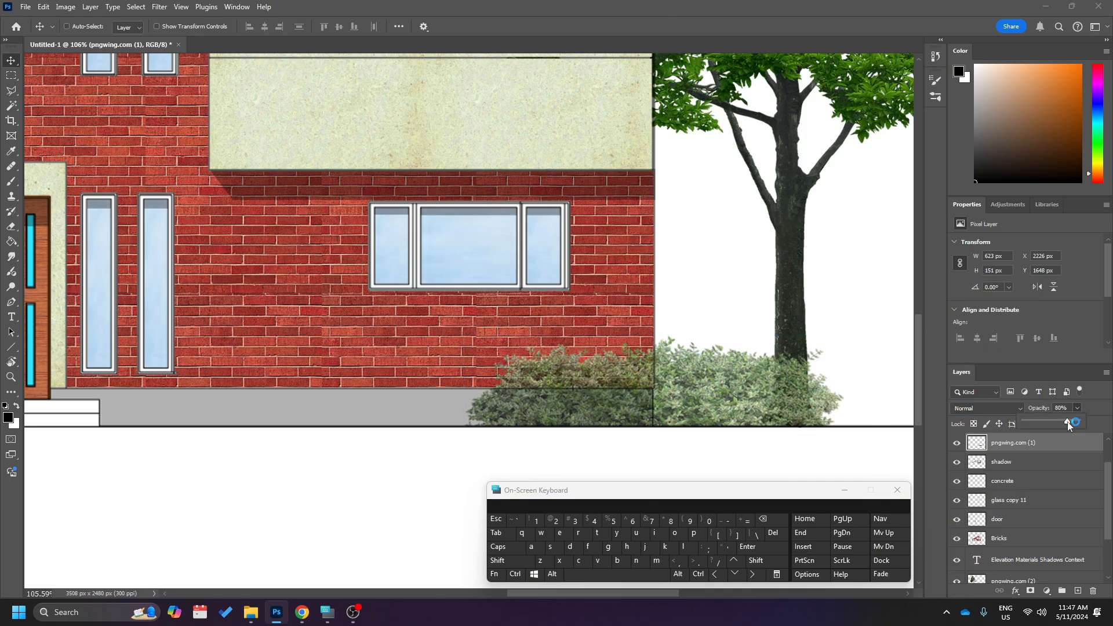
drag(1067, 422, 1072, 422)
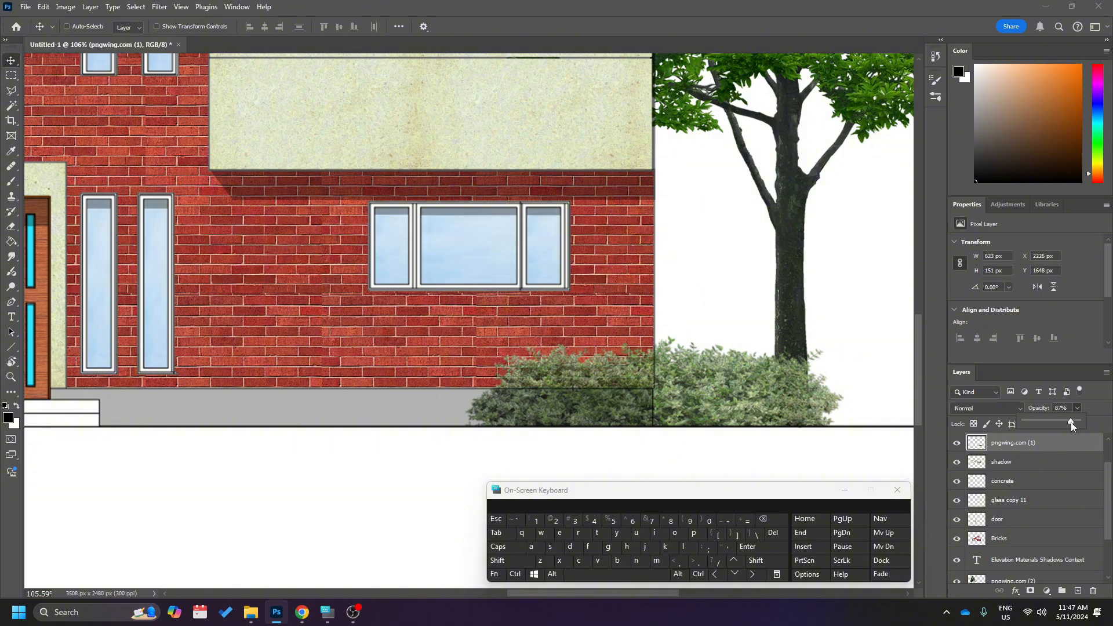
drag(1070, 422, 1070, 422)
Move the right shrub's layer above the drawing layer.
scroll(410, 385, down, 5)
scroll(413, 425, left, 5)
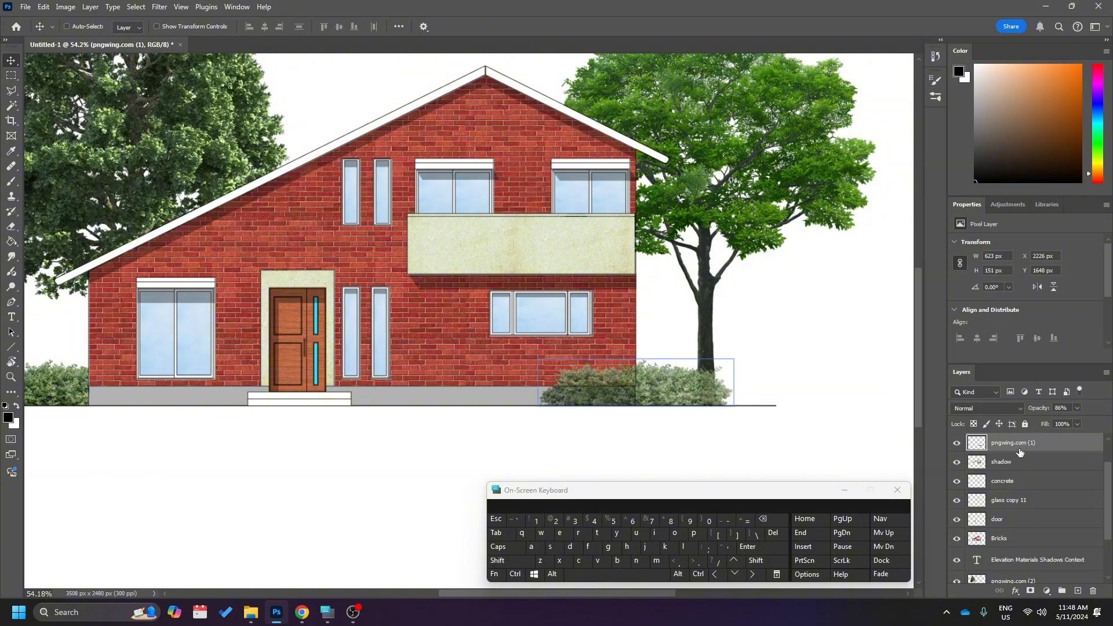
scroll(1020, 453, up, 2)
drag(1011, 484, 1009, 438)
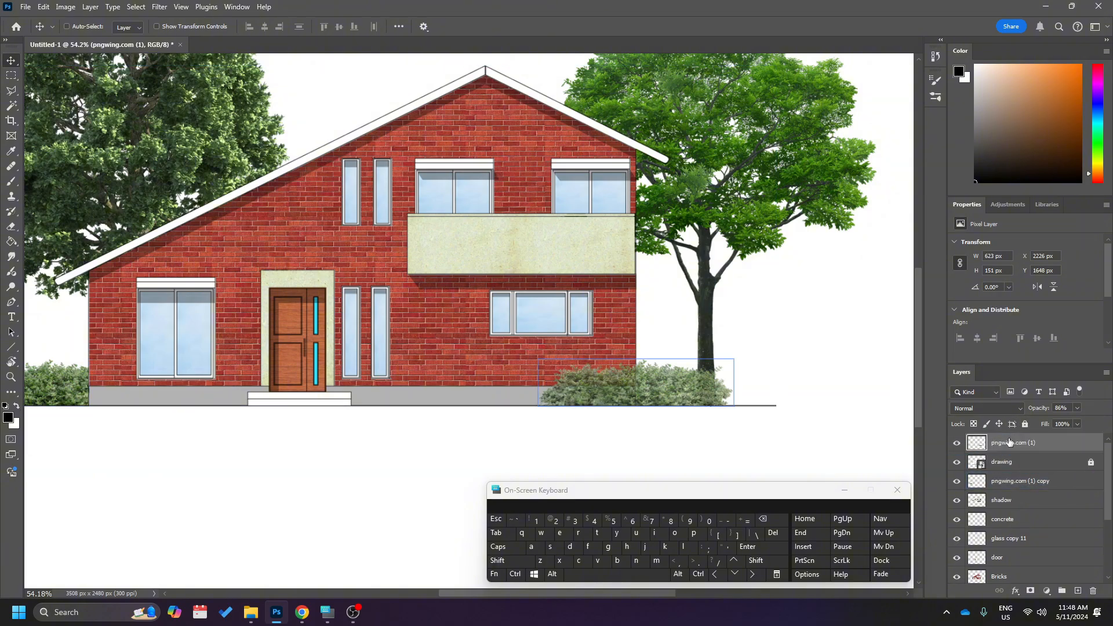
scroll(624, 380, up, 6)
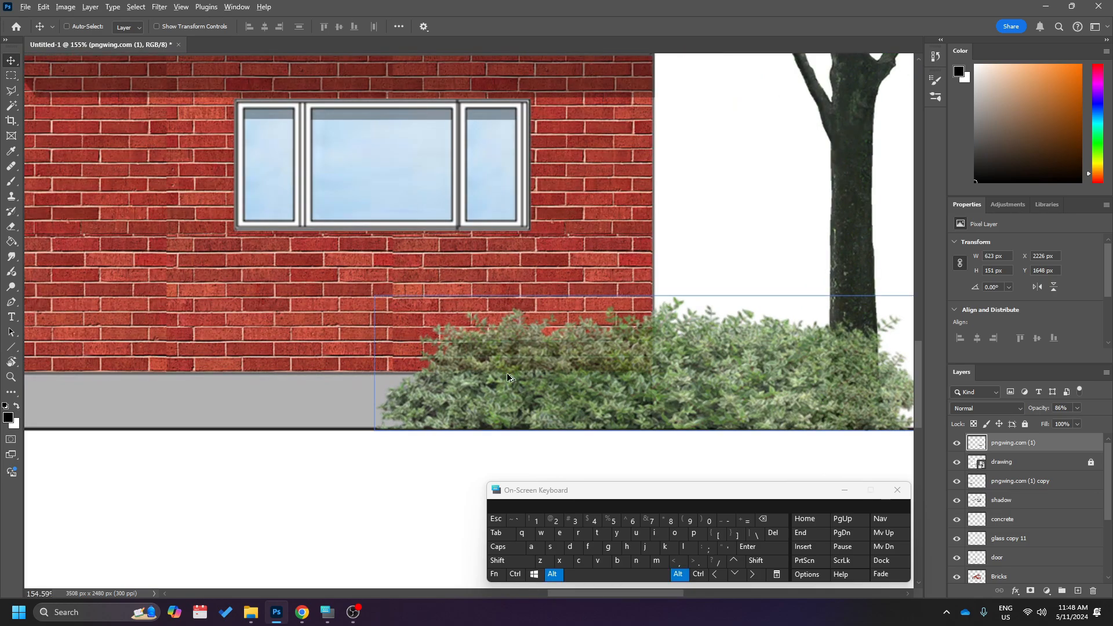
Lower the right shrub's opacity to 75% and place its layer directly below the drawing layer.
scroll(506, 377, down, 3)
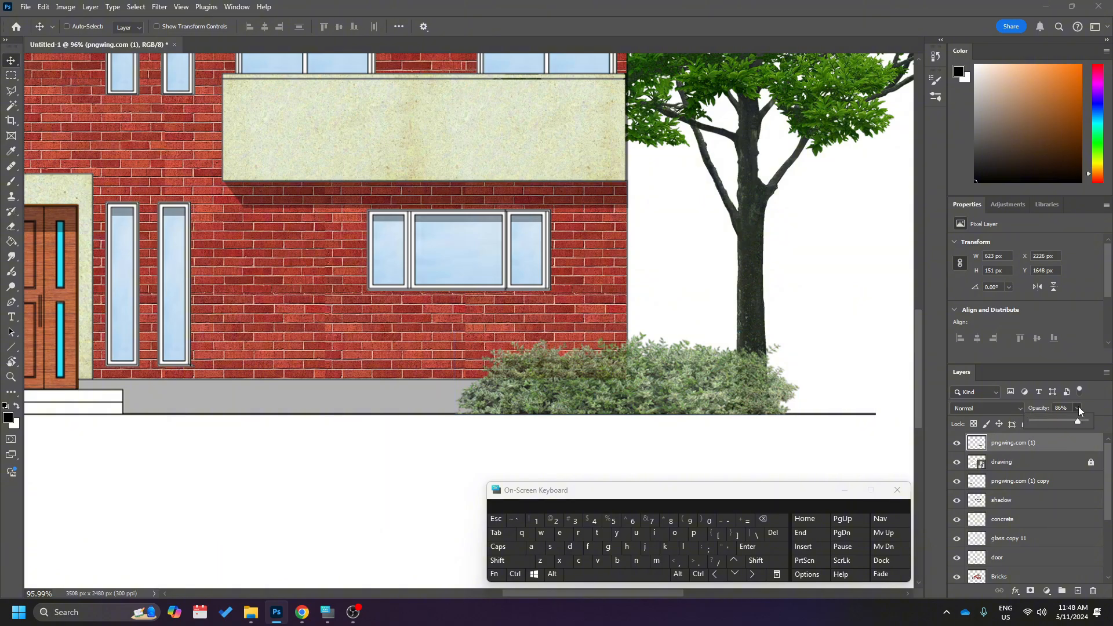
drag(1072, 421, 1050, 464)
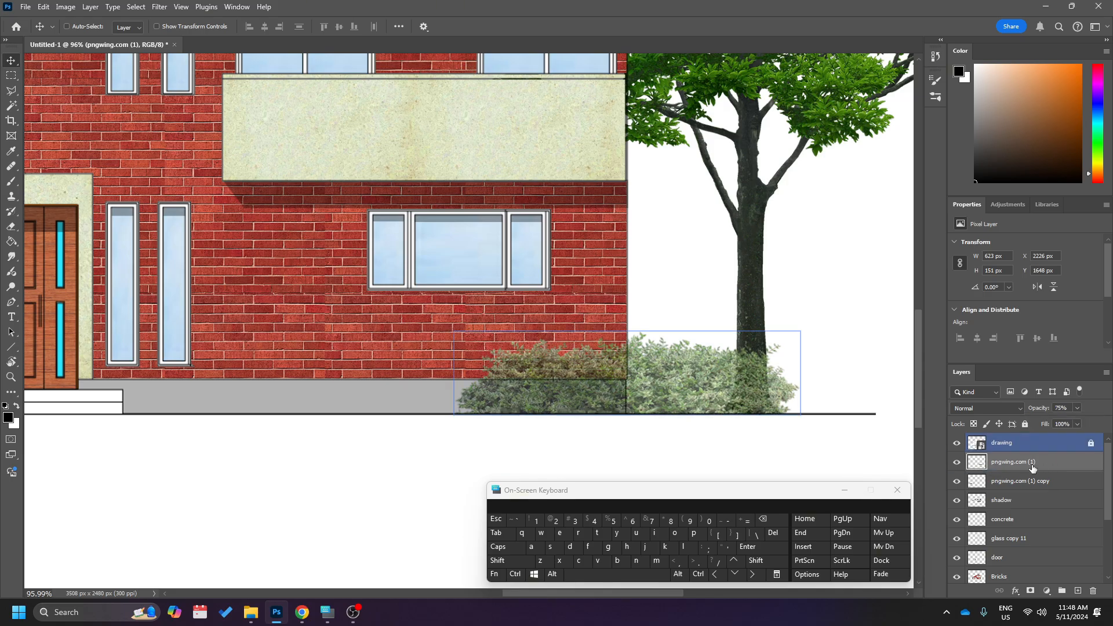
scroll(602, 435, down, 5)
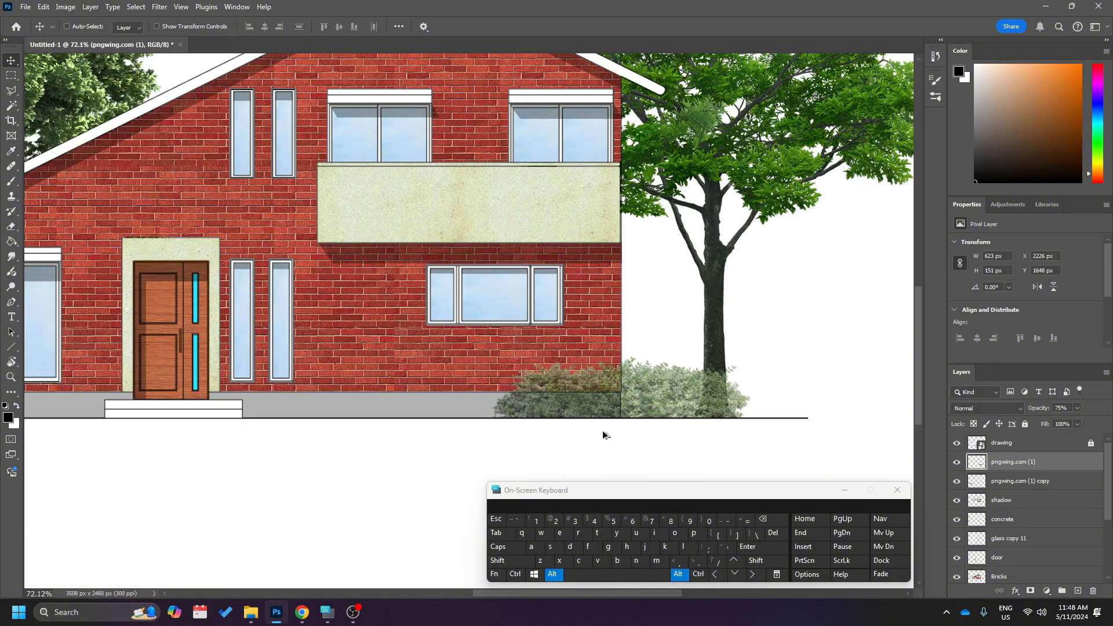
scroll(645, 427, up, 1)
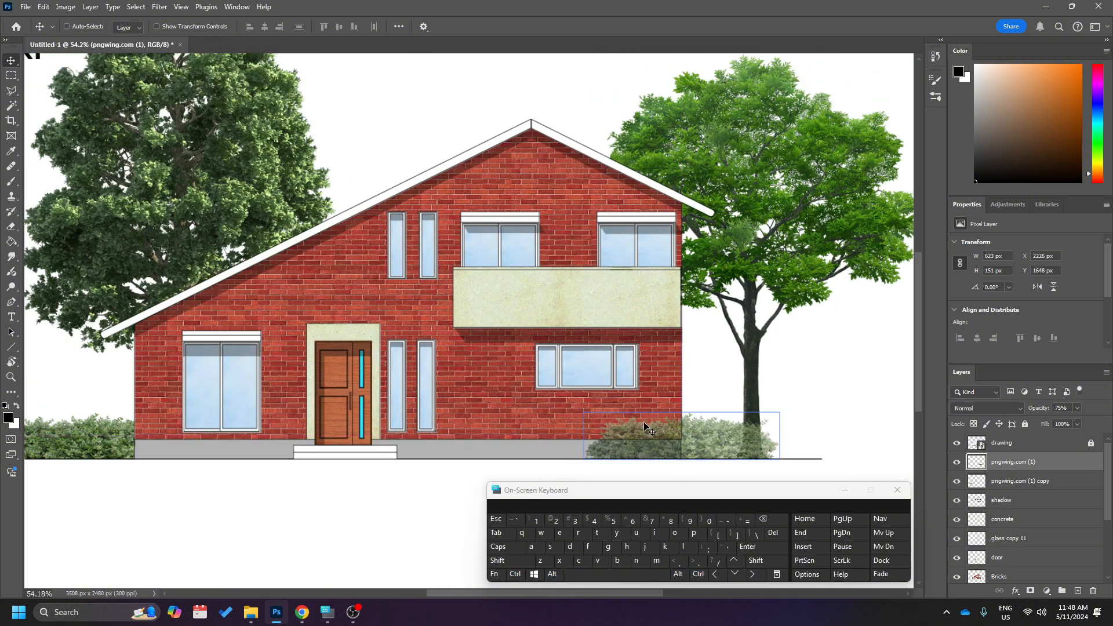
Lower the opacity of the left shrub's layer, pngwing.com (1) copy, to 89%.
scroll(645, 427, down, 1)
scroll(378, 489, left, 3)
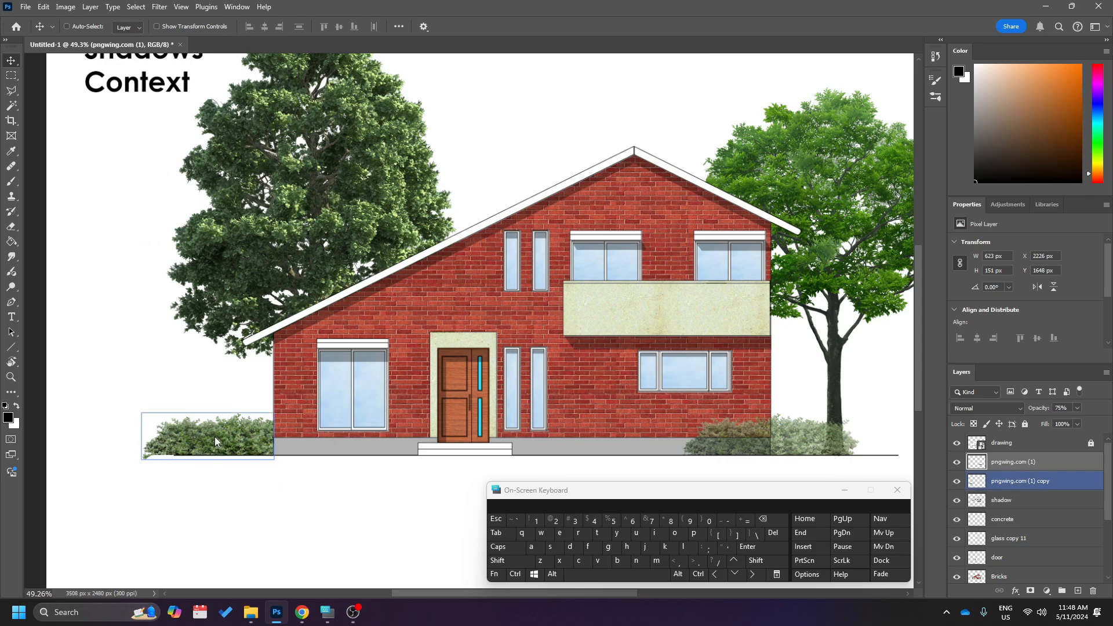
right_click(216, 440)
click(244, 452)
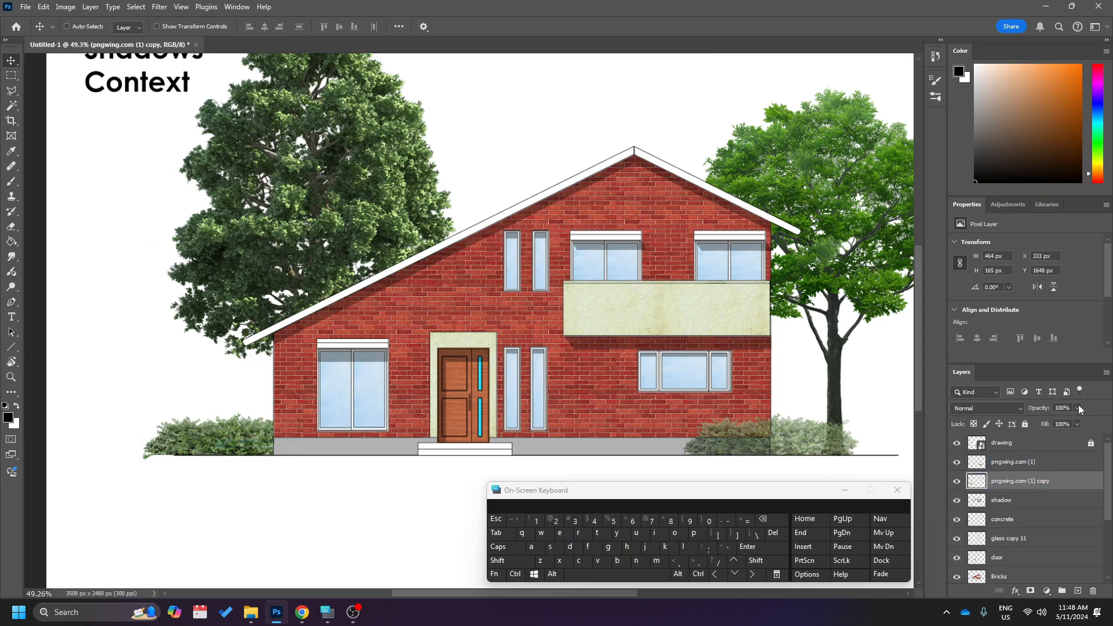
drag(1076, 425, 1073, 425)
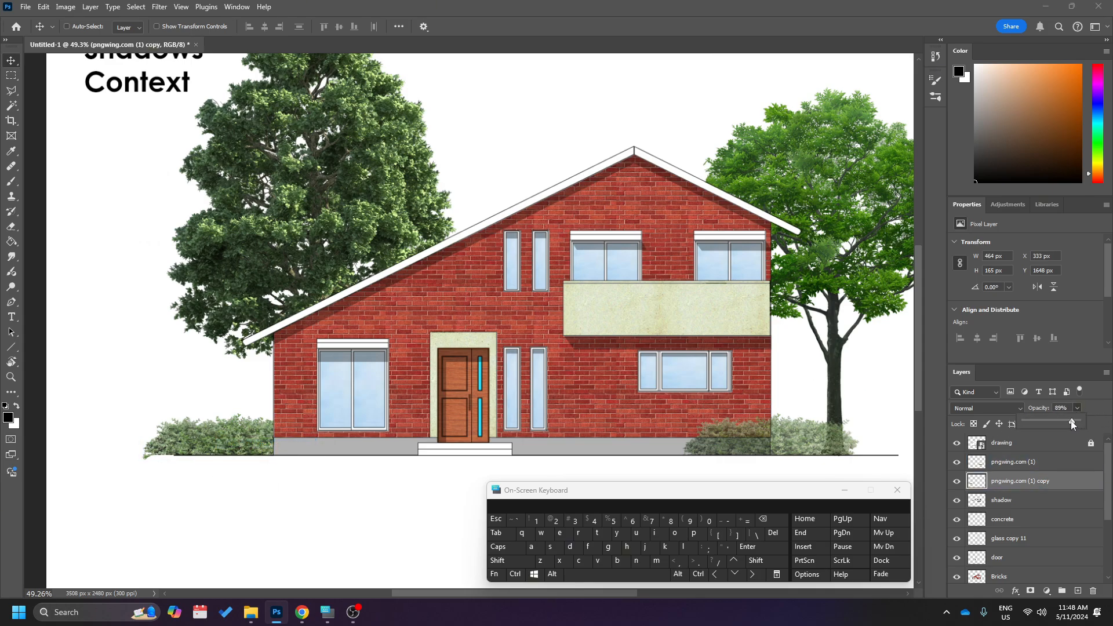
Select both tree layers, pngwing.com and pngwing.com (2), and lower their opacity to 90%.
right_click(834, 179)
click(849, 187)
right_click(287, 132)
shift+click(314, 144)
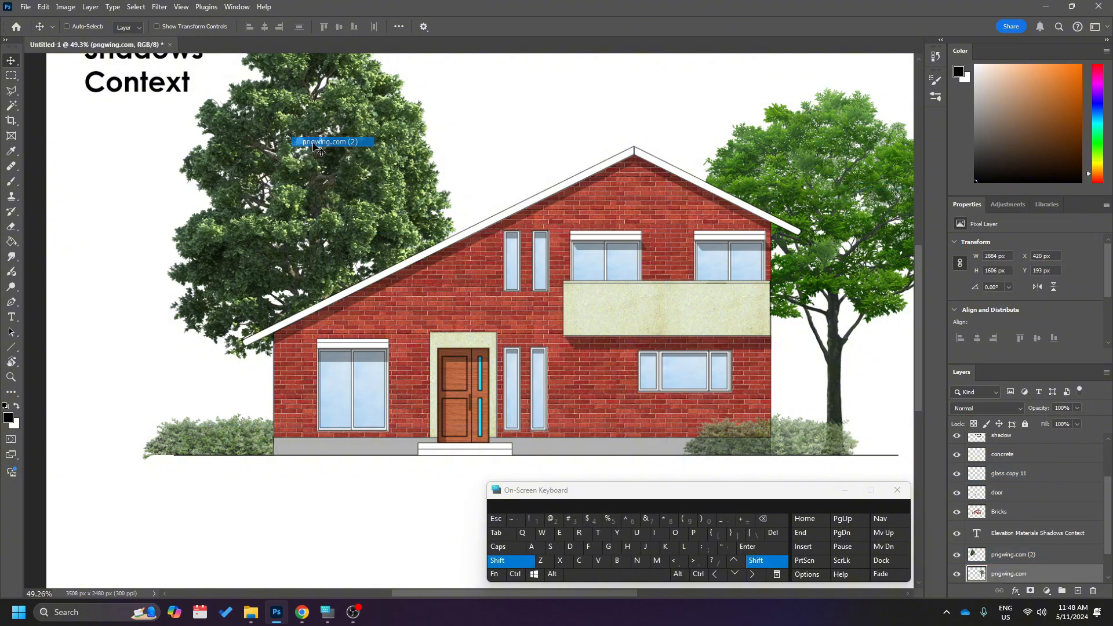
click(1078, 408)
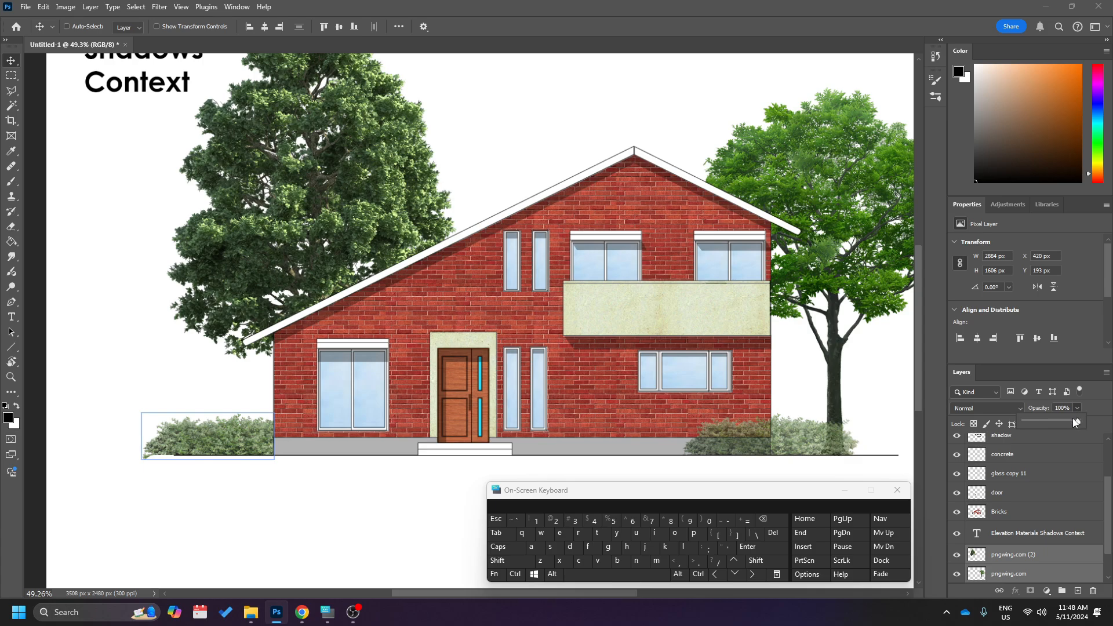
drag(1077, 424, 1066, 422)
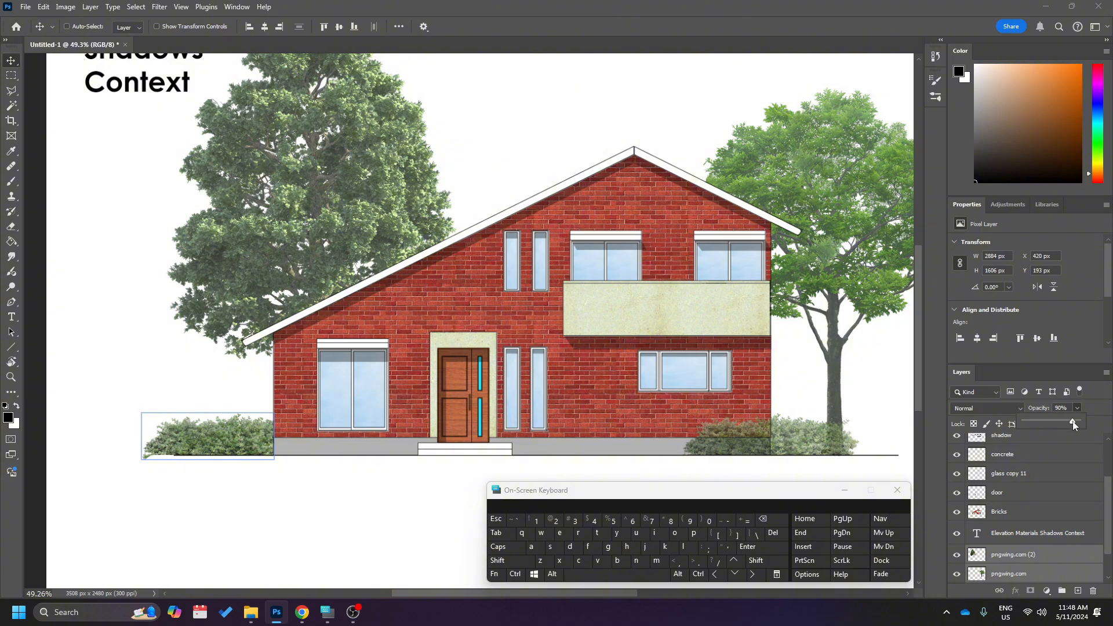
click(1072, 423)
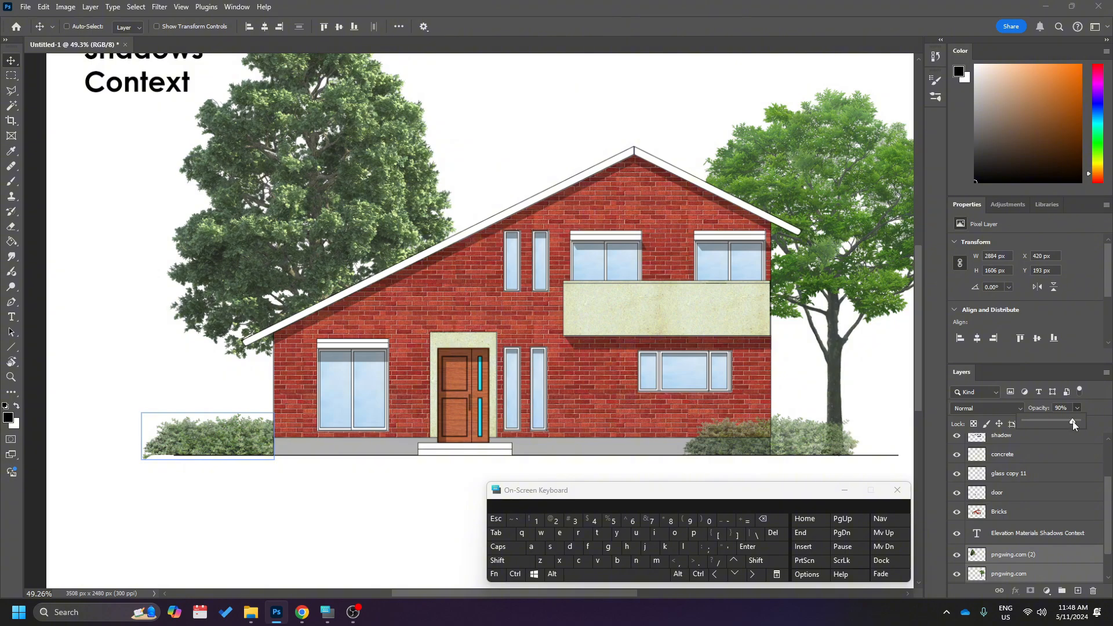
Look over the whole elevation composition, from the title text and trees down to the ground line.
click(347, 506)
alt+scroll(348, 506, down, 2)
scroll(349, 506, down, 2)
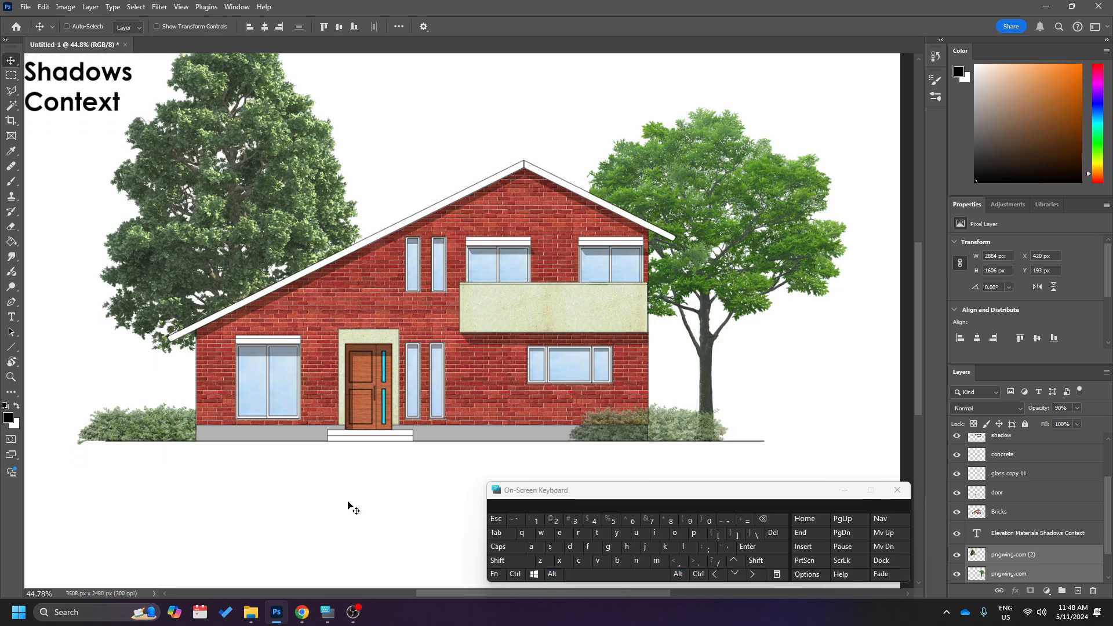
scroll(348, 506, up, 1)
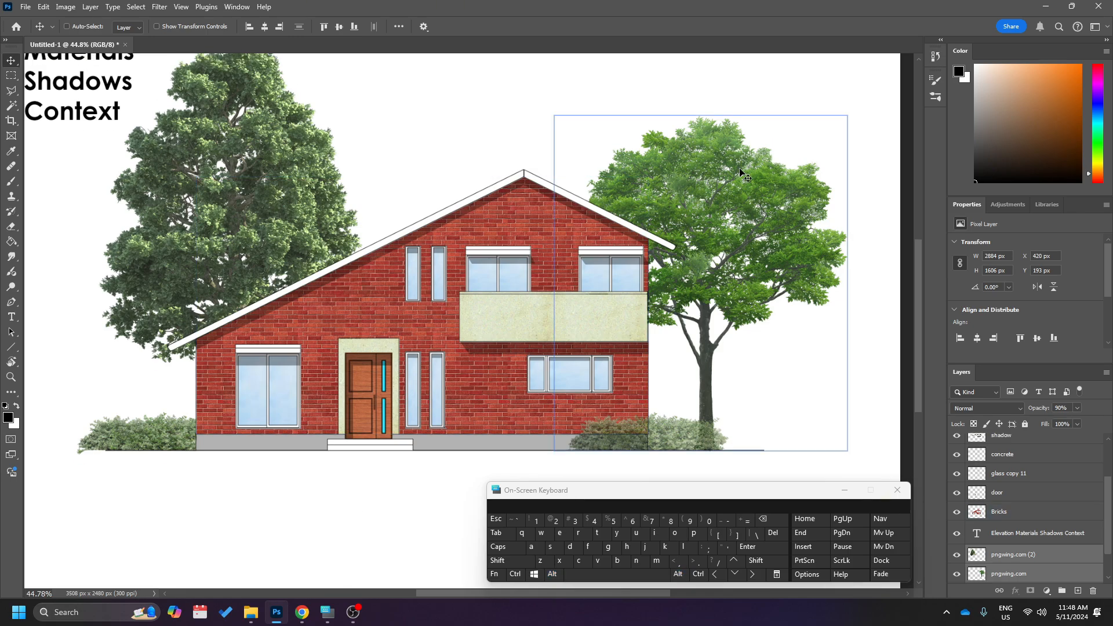
scroll(522, 303, up, 3)
ctrl+scroll(524, 309, down, 2)
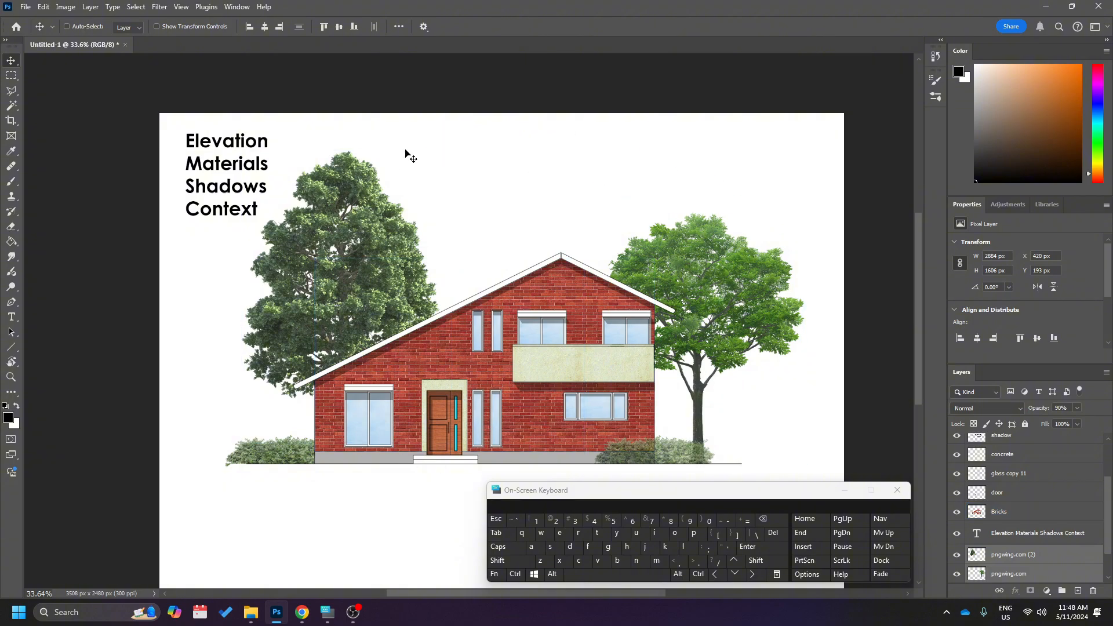
scroll(191, 359, down, 5)
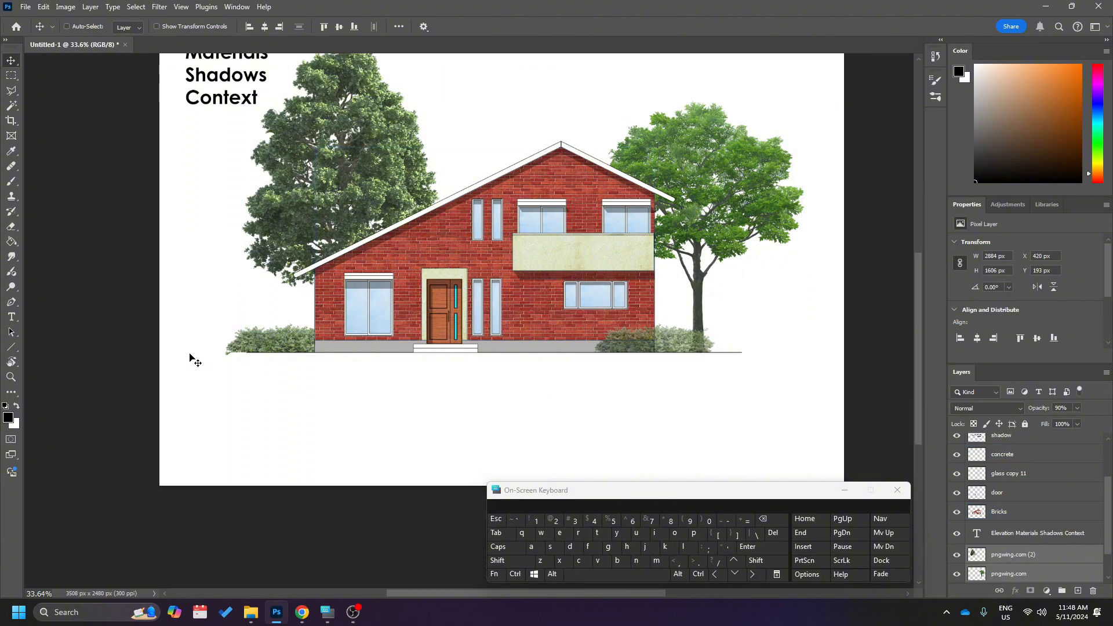
scroll(192, 359, down, 1)
scroll(1023, 498, up, 3)
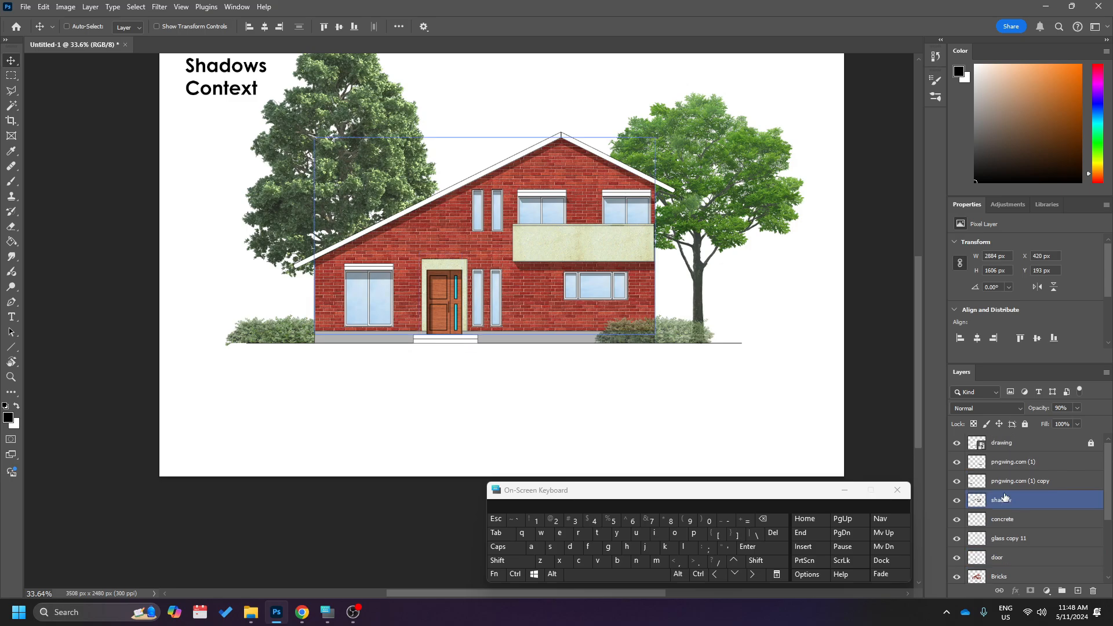
Select the BG layer and marquee a rectangle about 2856 × 607 px directly below the house's ground line.
click(1024, 445)
scroll(1023, 464, down, 3)
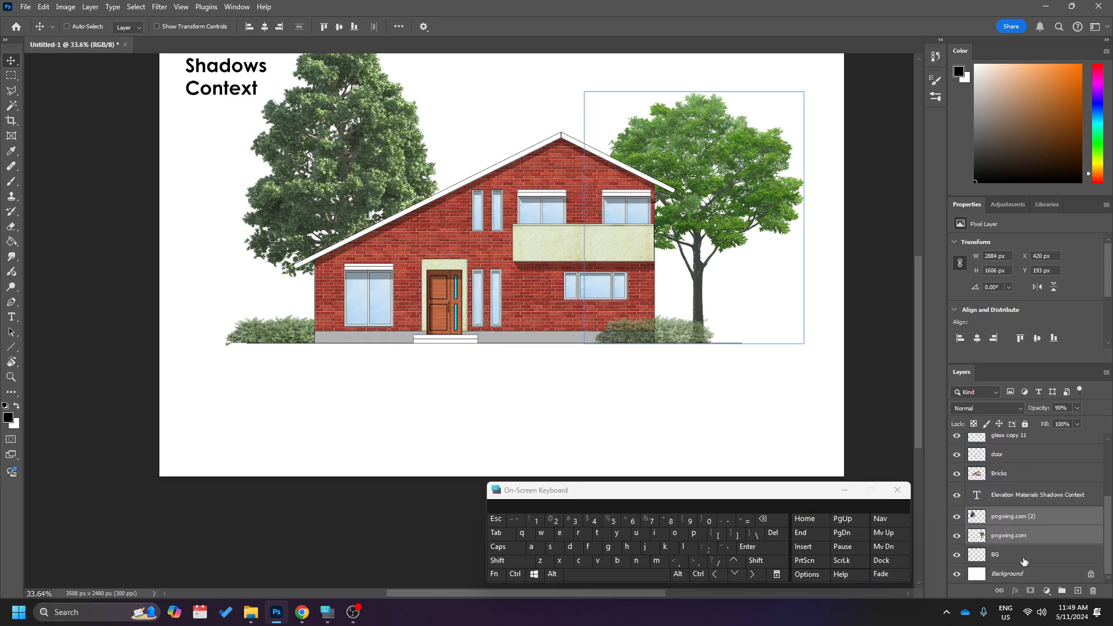
click(1029, 557)
scroll(287, 397, down, 1)
scroll(287, 398, up, 2)
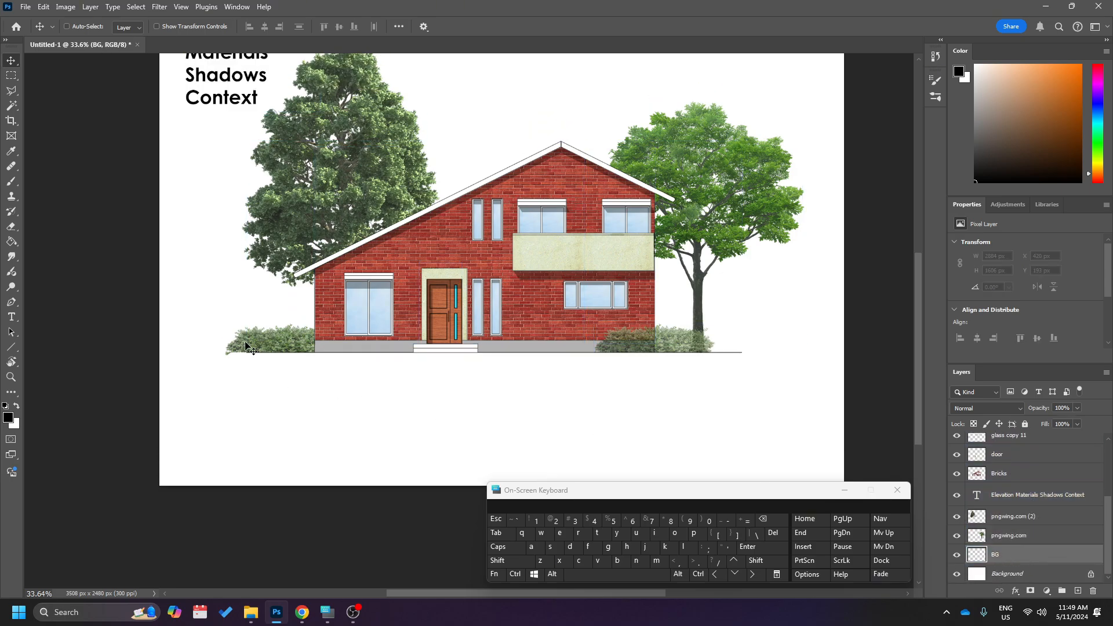
key(m)
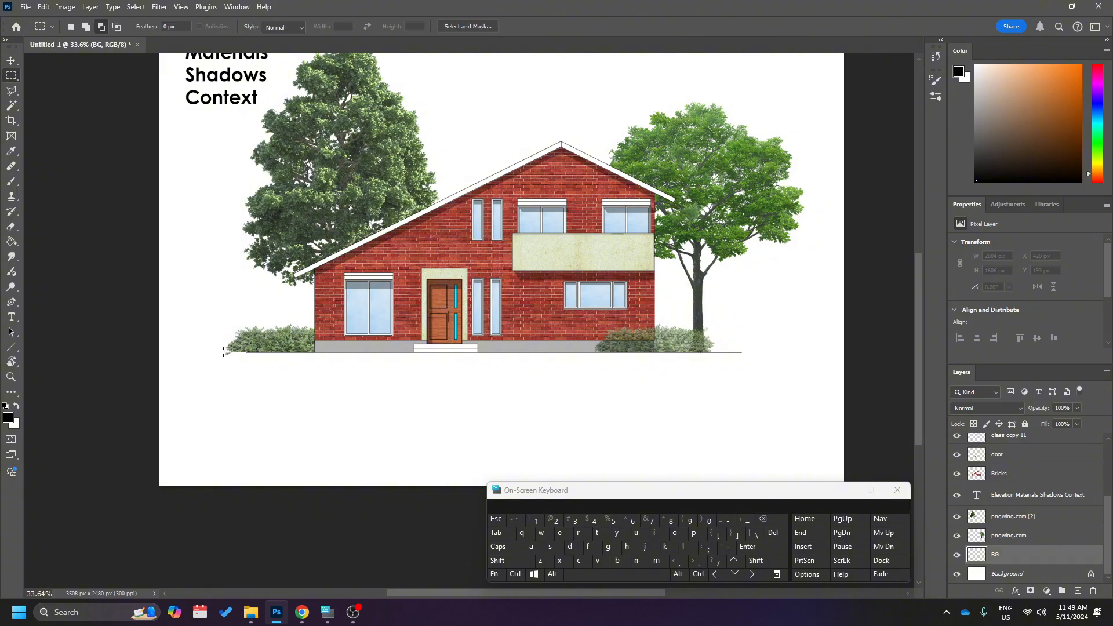
drag(224, 352, 786, 472)
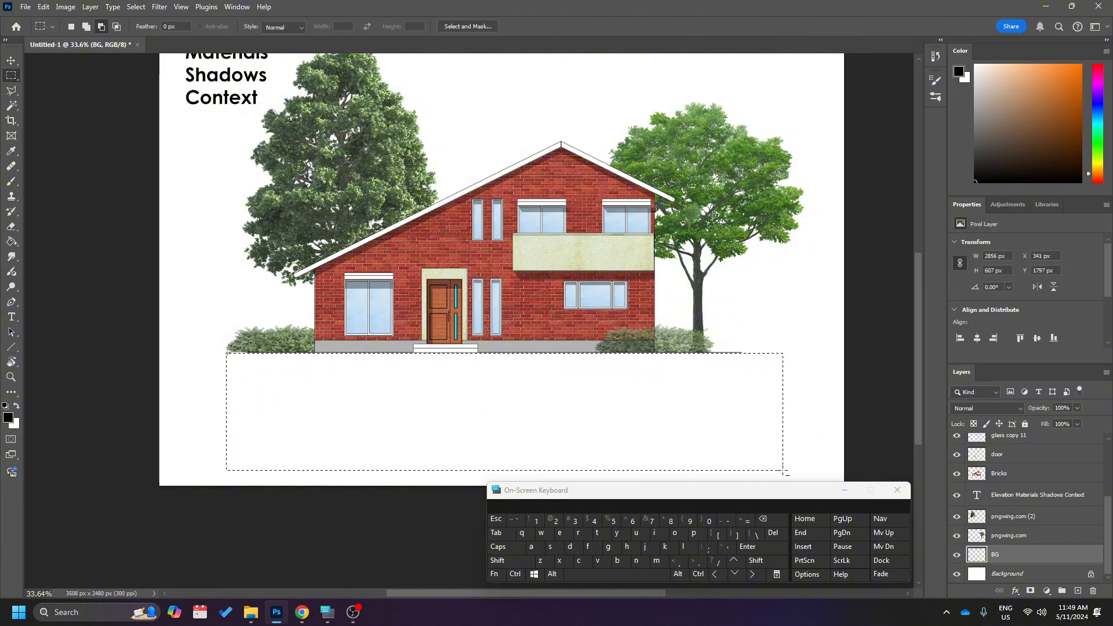
Fill the rectangular selection below the house with a brown colour using the Paint Bucket and deselect it.
click(1088, 105)
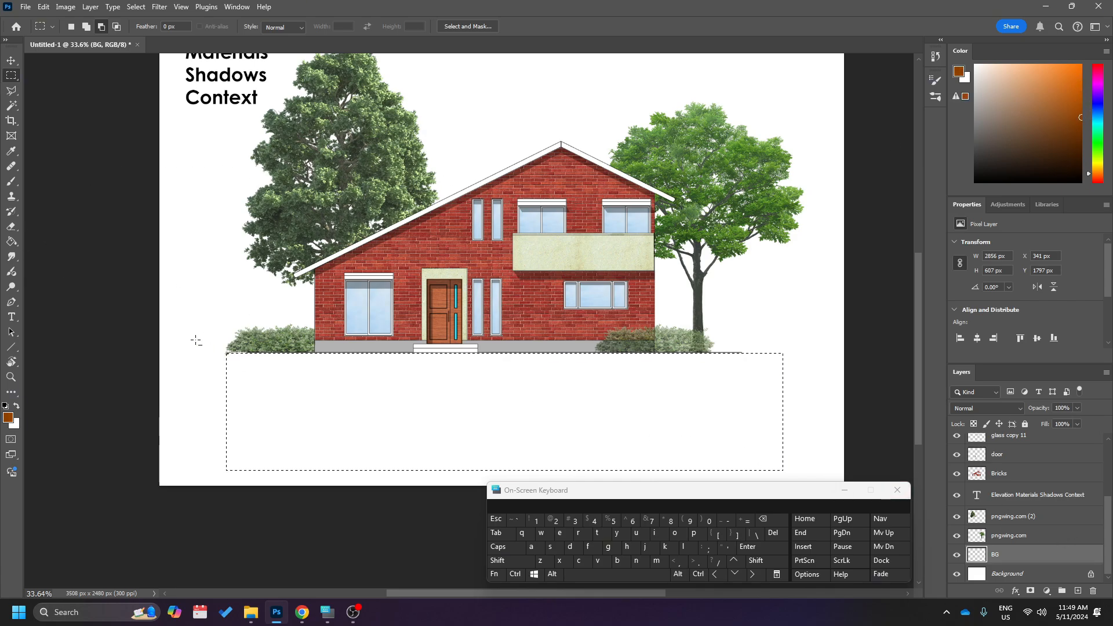
click(12, 243)
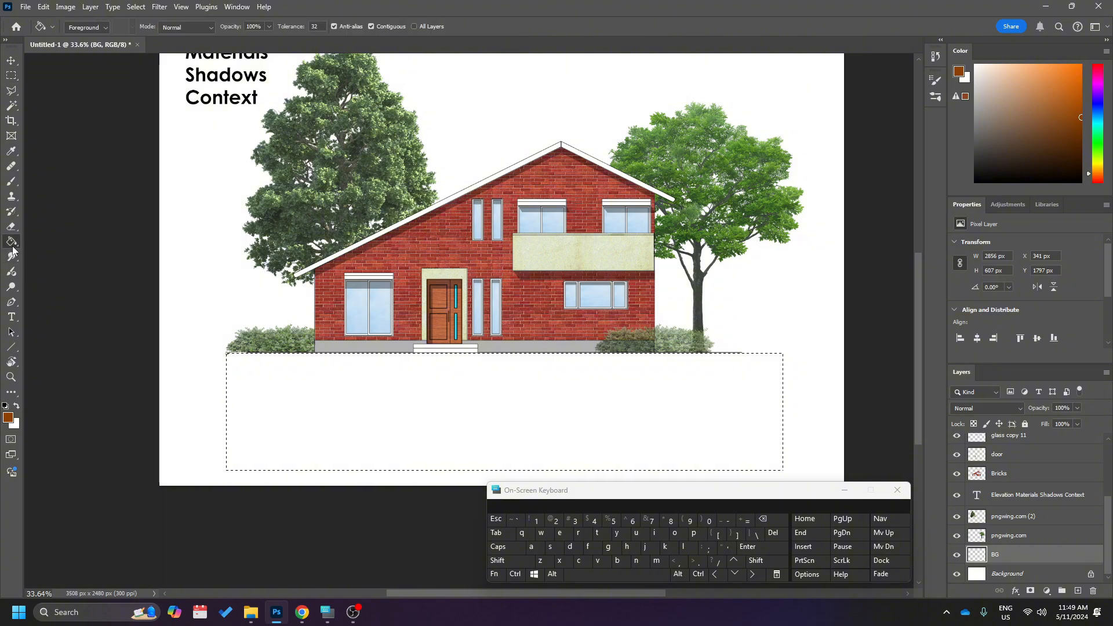
click(459, 409)
key(ctrl+d)
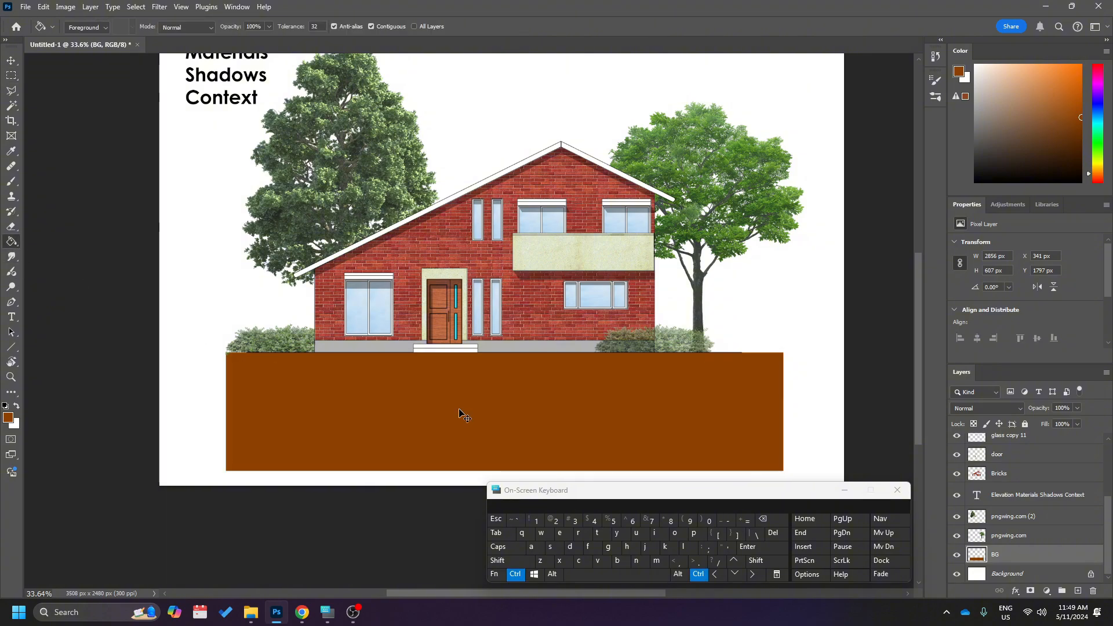
Transform the brown ground block, raising its lower edge to shorten it to about 203 px high.
scroll(458, 408, down, 1)
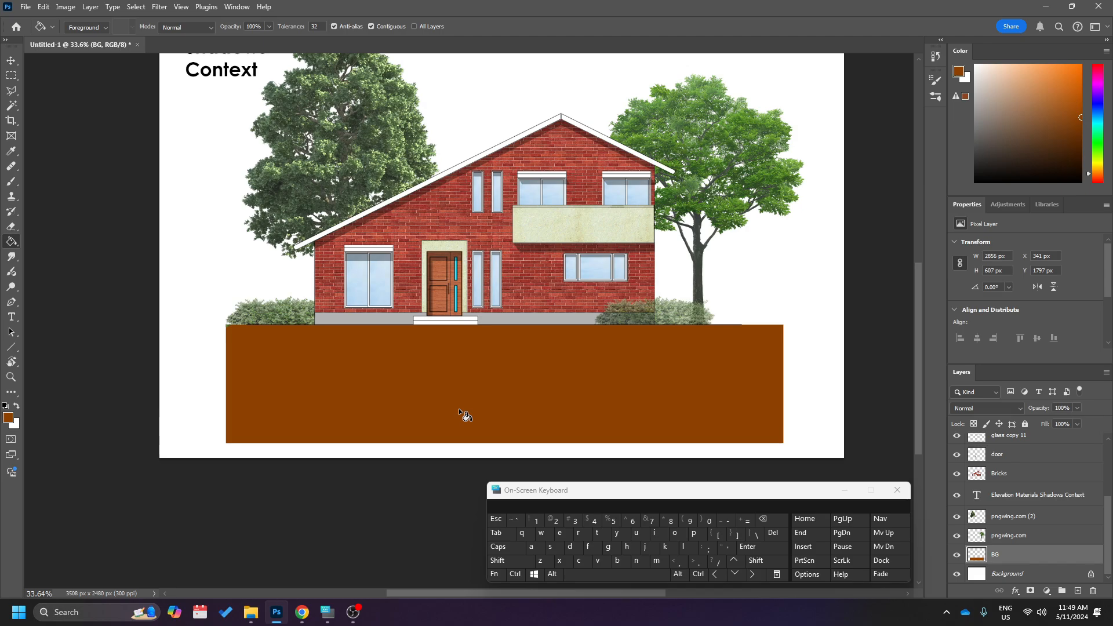
key(ctrl+t)
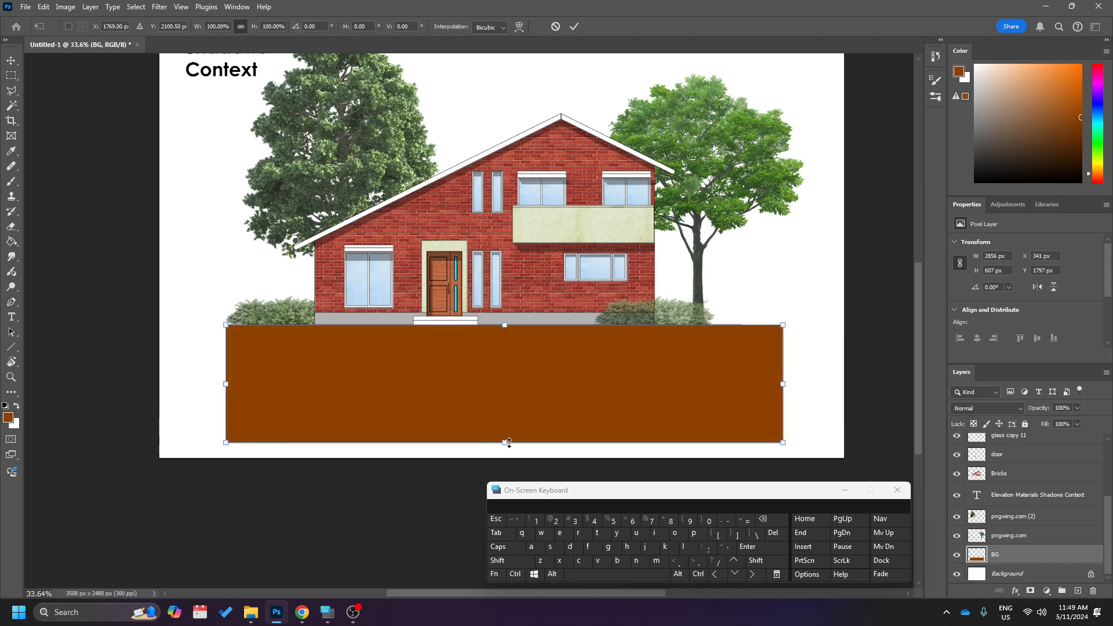
drag(509, 444, 505, 364)
key(Return)
scroll(503, 363, up, 3)
Recolour the ground strip on the BG layer, trying dark brown and settling on solid black.
key(g)
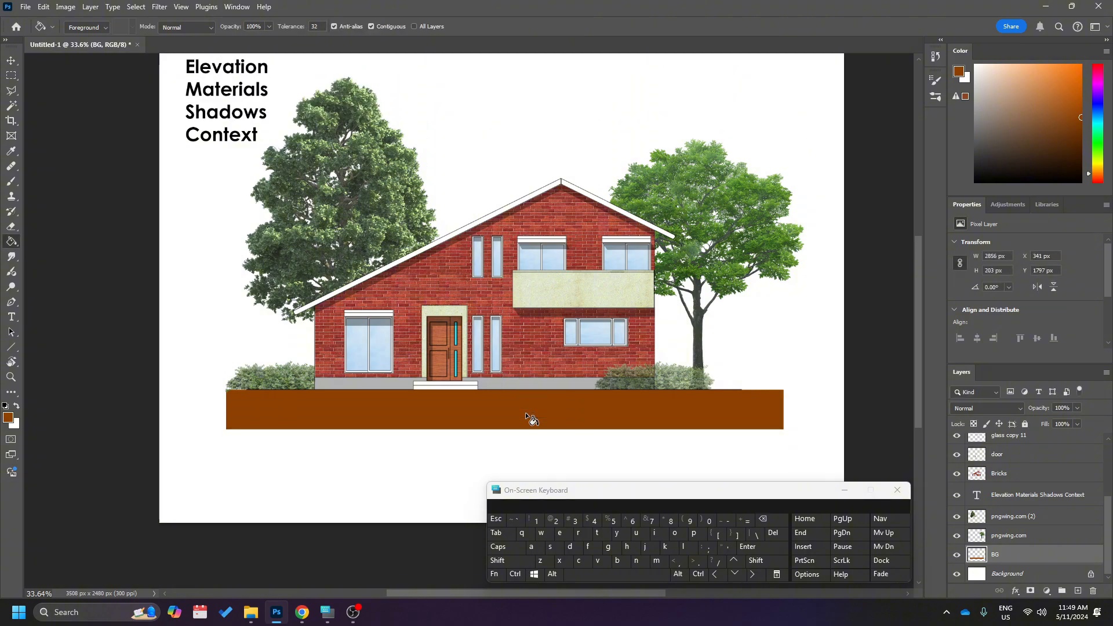
scroll(525, 412, down, 1)
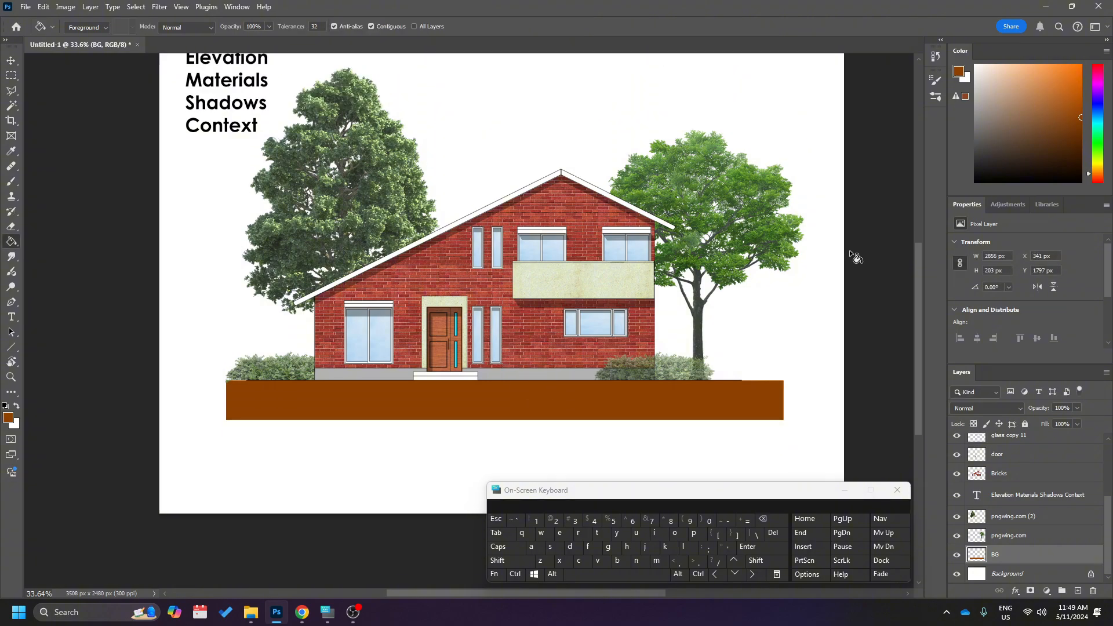
drag(1083, 141, 1080, 143)
click(696, 394)
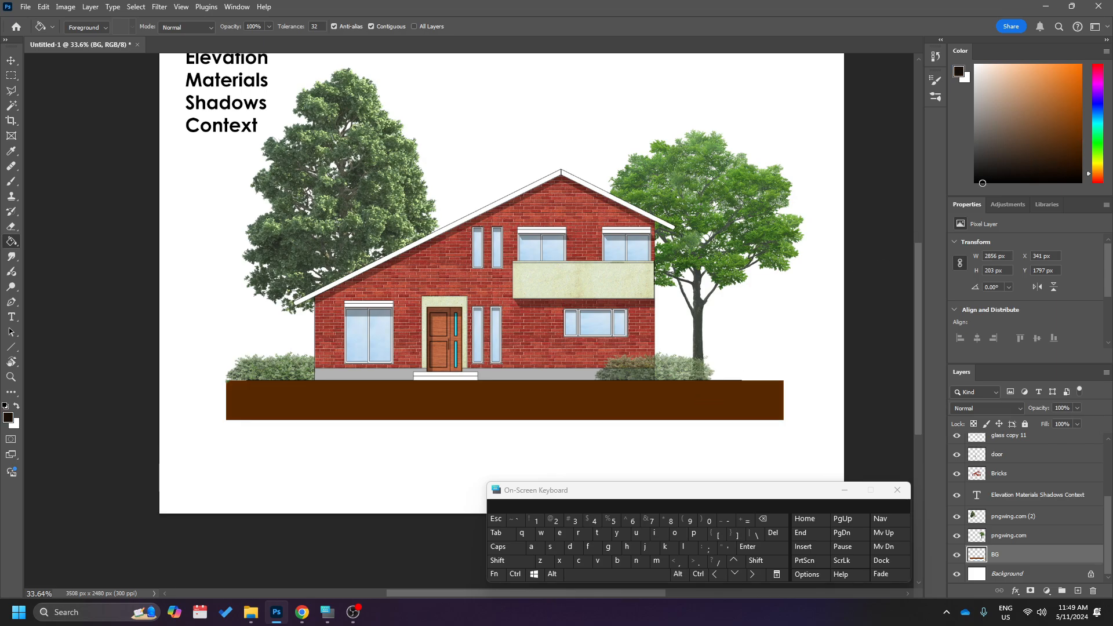
click(740, 398)
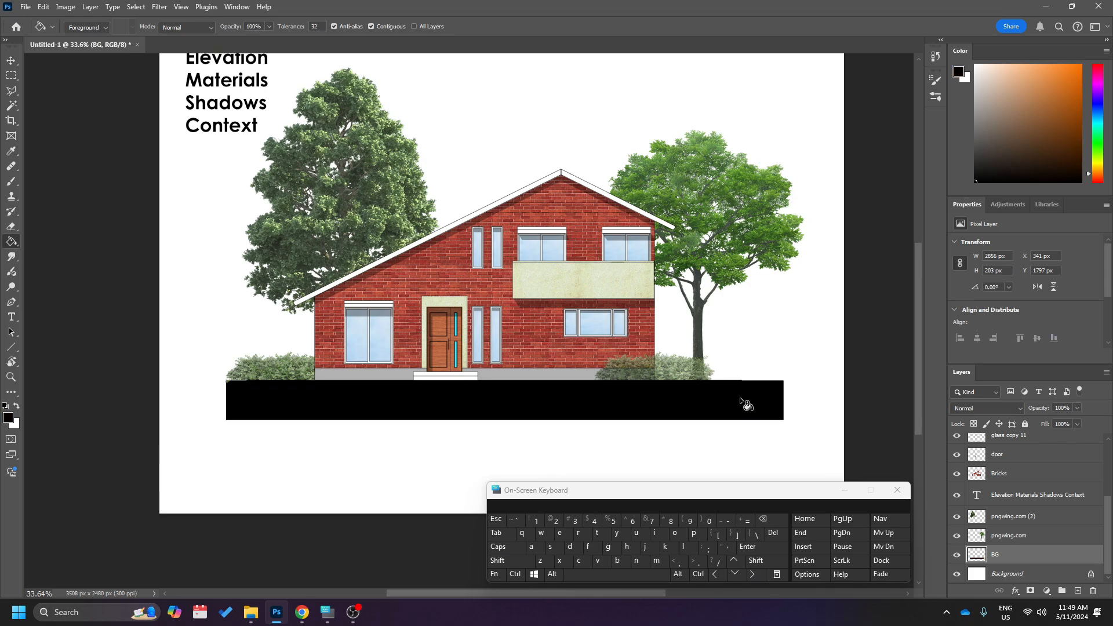
scroll(745, 404, up, 1)
key(v)
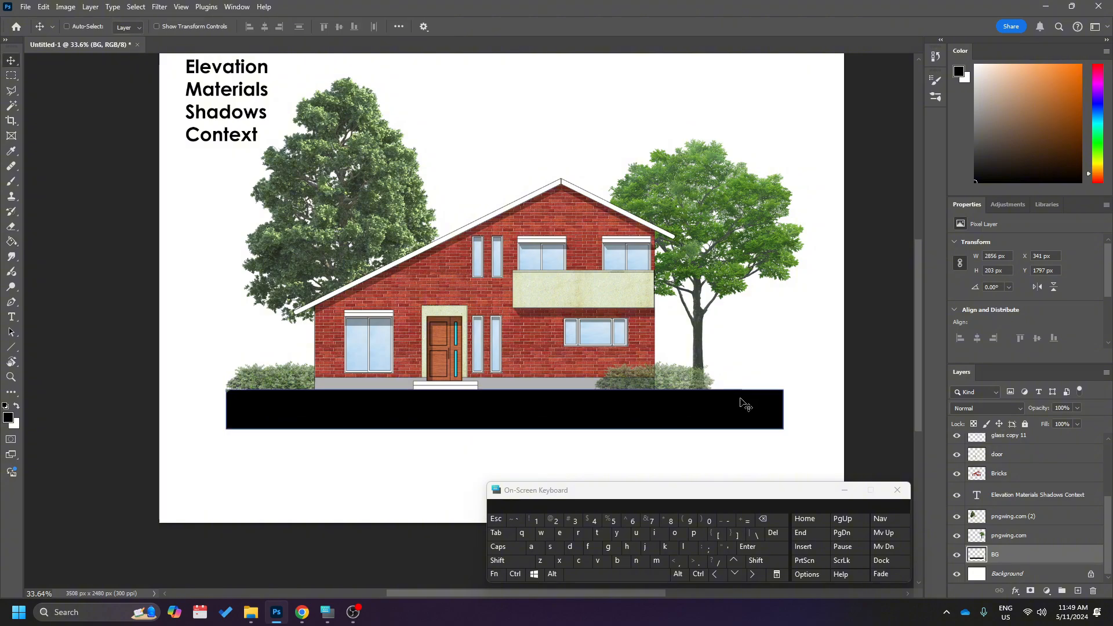
Switch to Chrome, close the PNGWing page and search Google Images for "sky".
click(251, 612)
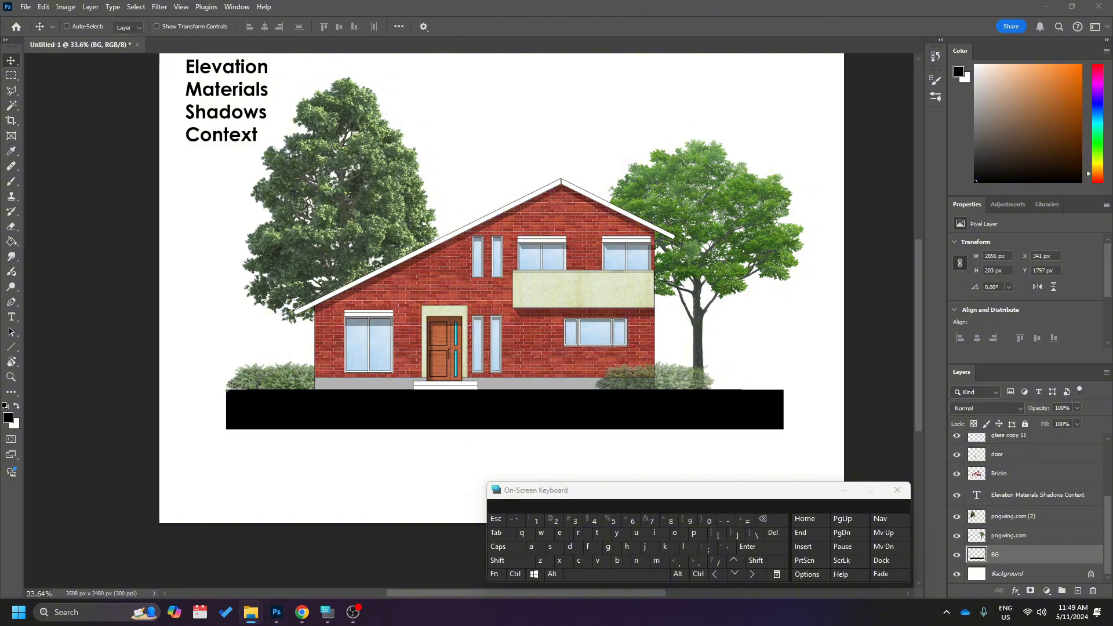
click(302, 612)
click(424, 12)
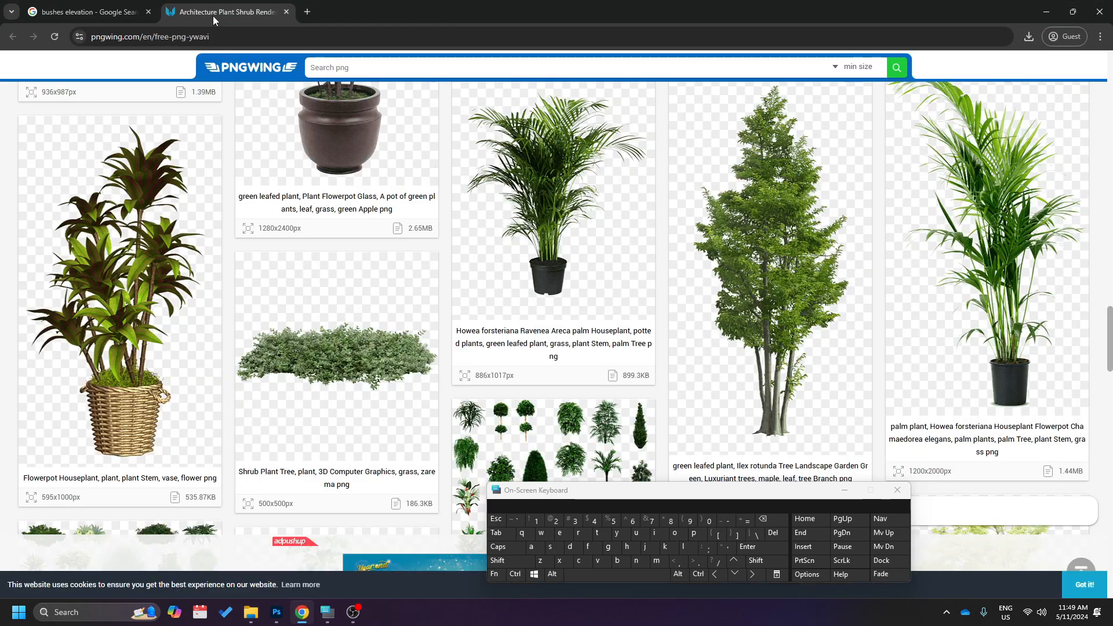
click(285, 12)
triple_click(279, 62)
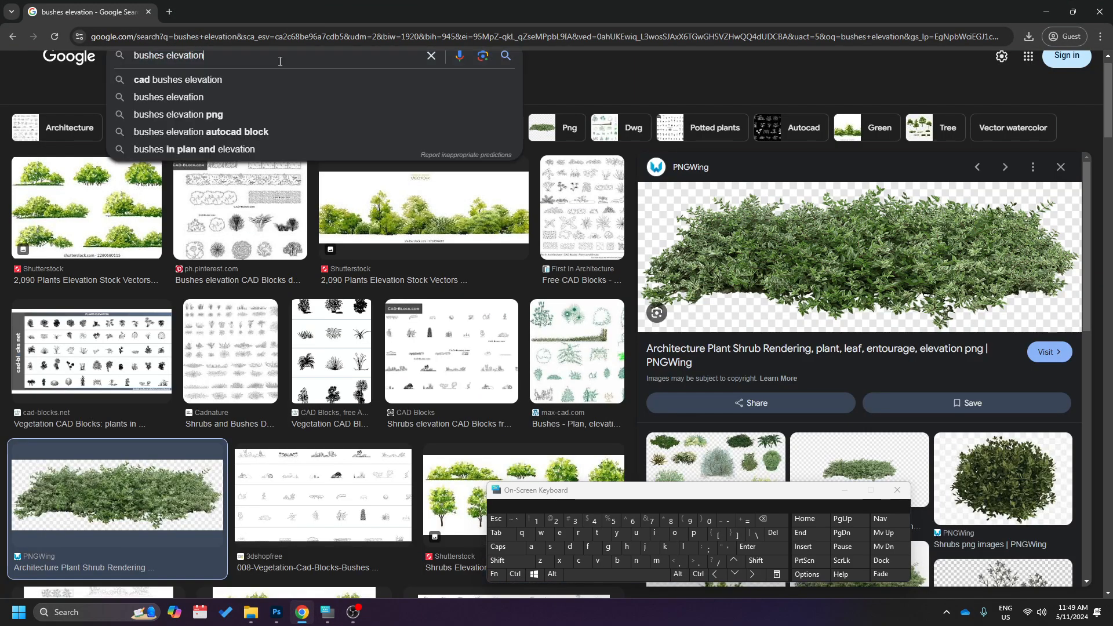
text(sky)
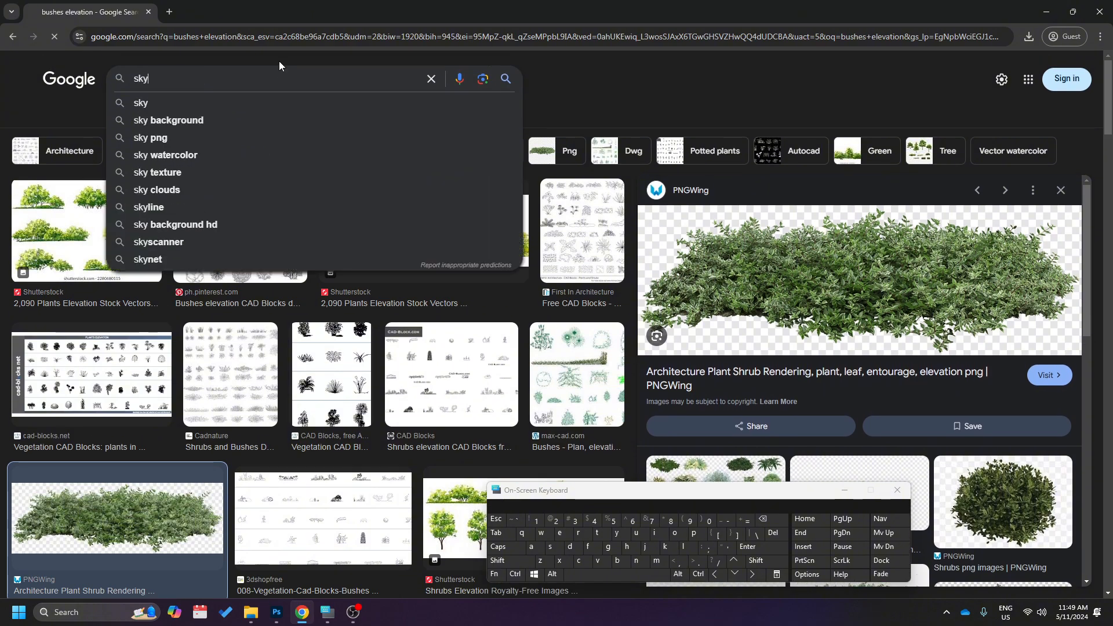
key(Return)
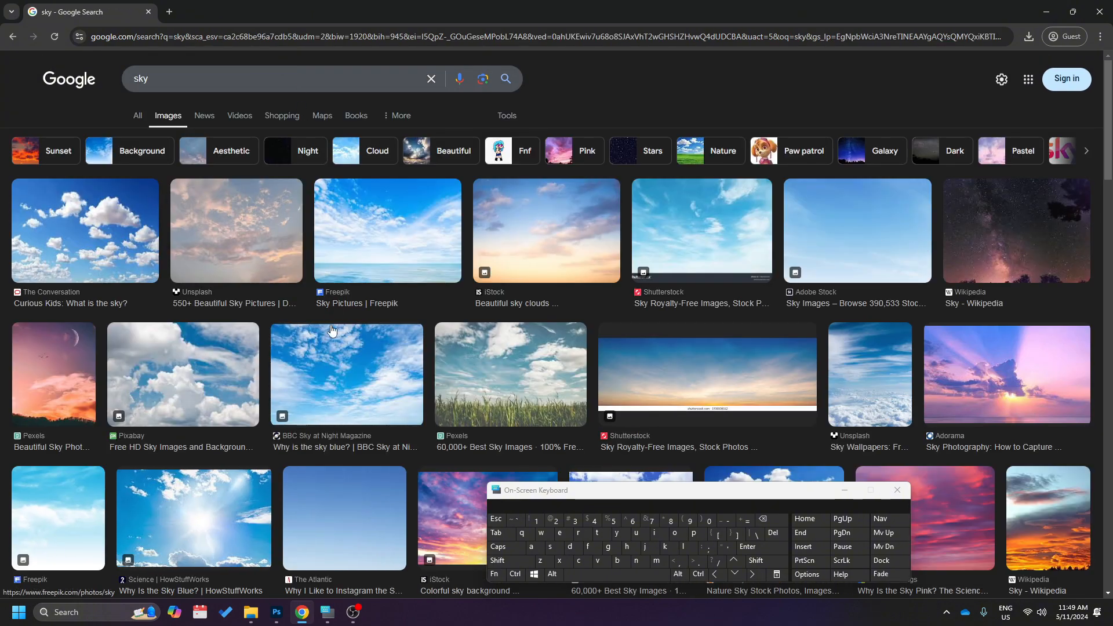
Browse the sky image results and preview several cloud, meadow and sunset photos as background candidates.
scroll(248, 370, down, 5)
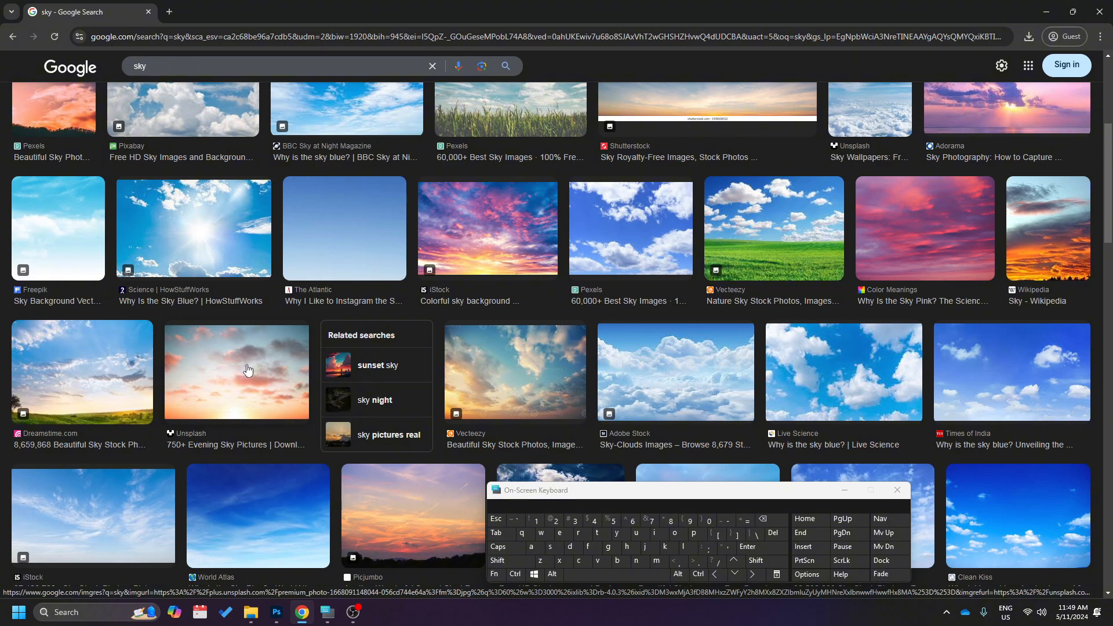
scroll(248, 370, down, 2)
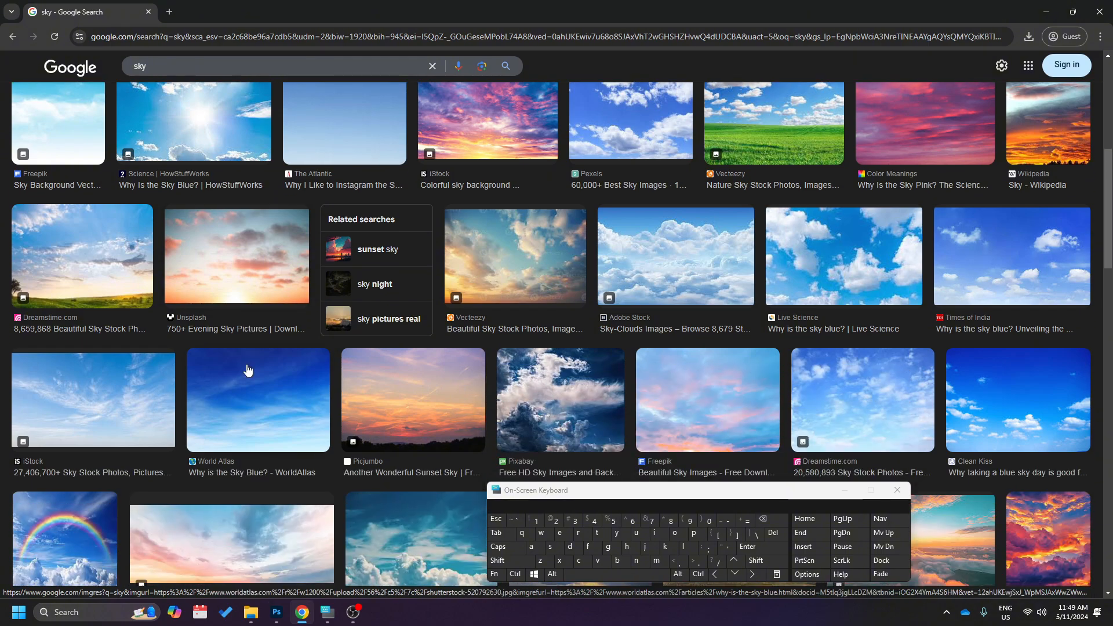
click(681, 264)
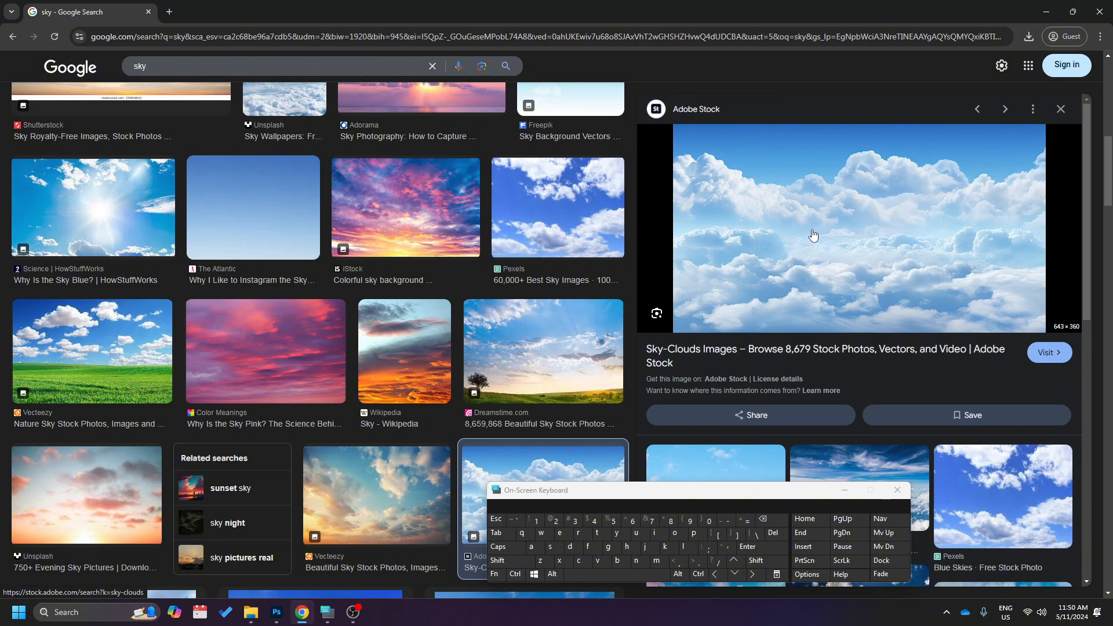
click(531, 356)
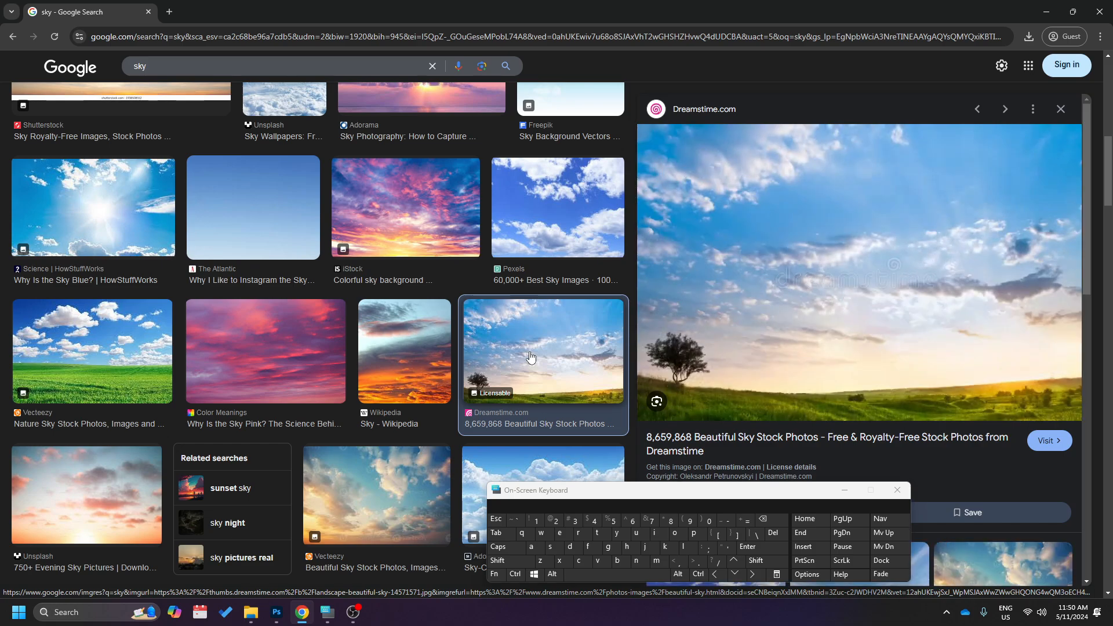
click(139, 347)
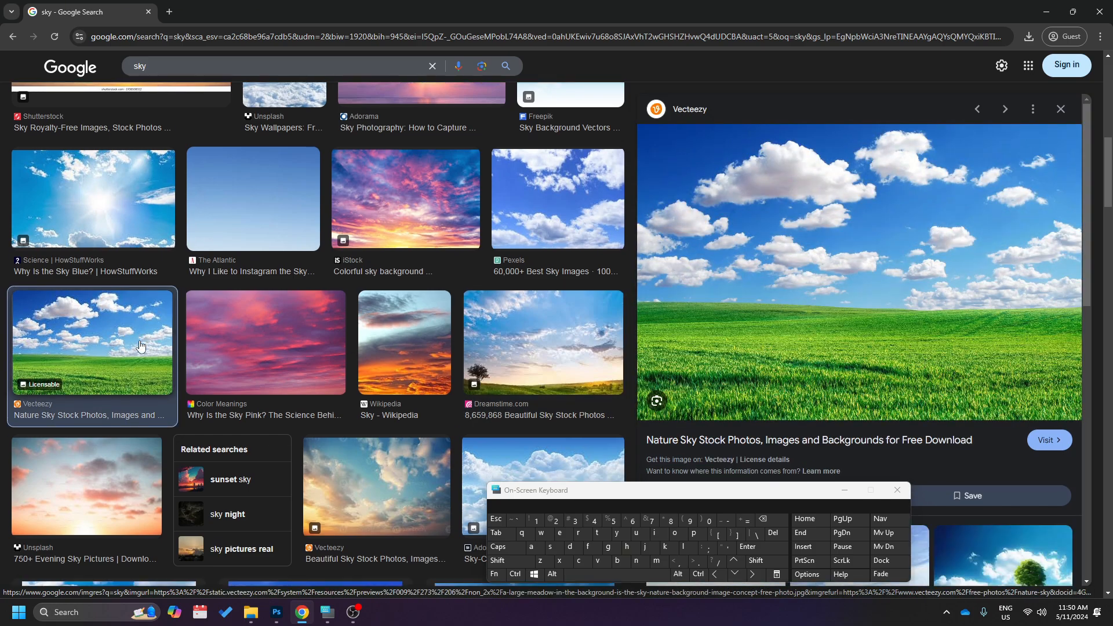
scroll(358, 294, down, 4)
click(357, 293)
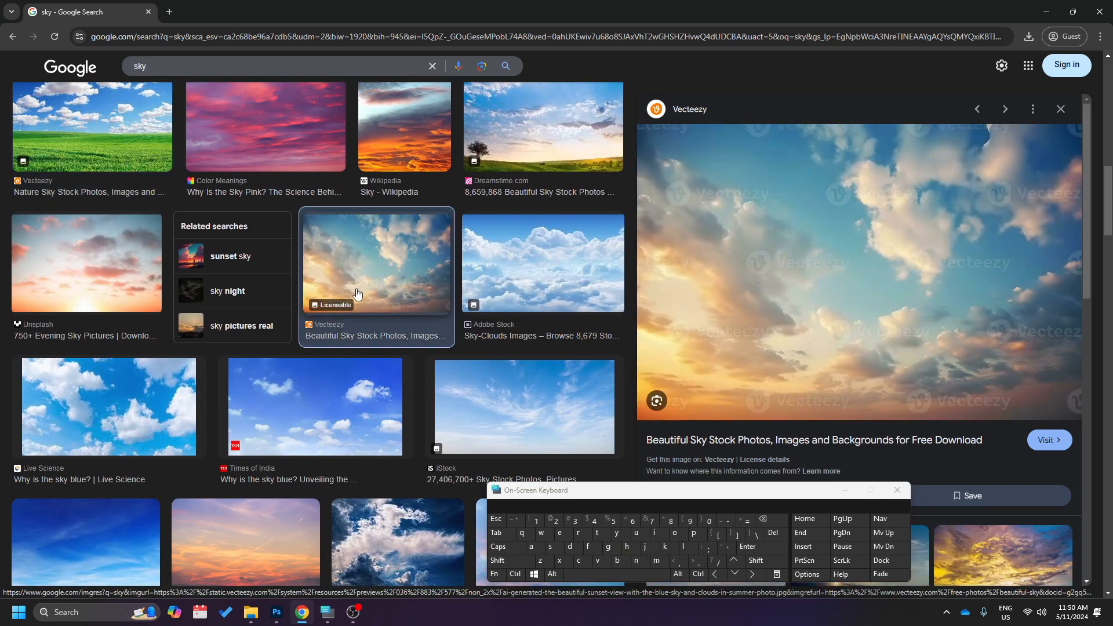
scroll(357, 294, down, 6)
Open the wide pastel pink-and-blue Adobe Stock sky preview and copy the image.
click(534, 335)
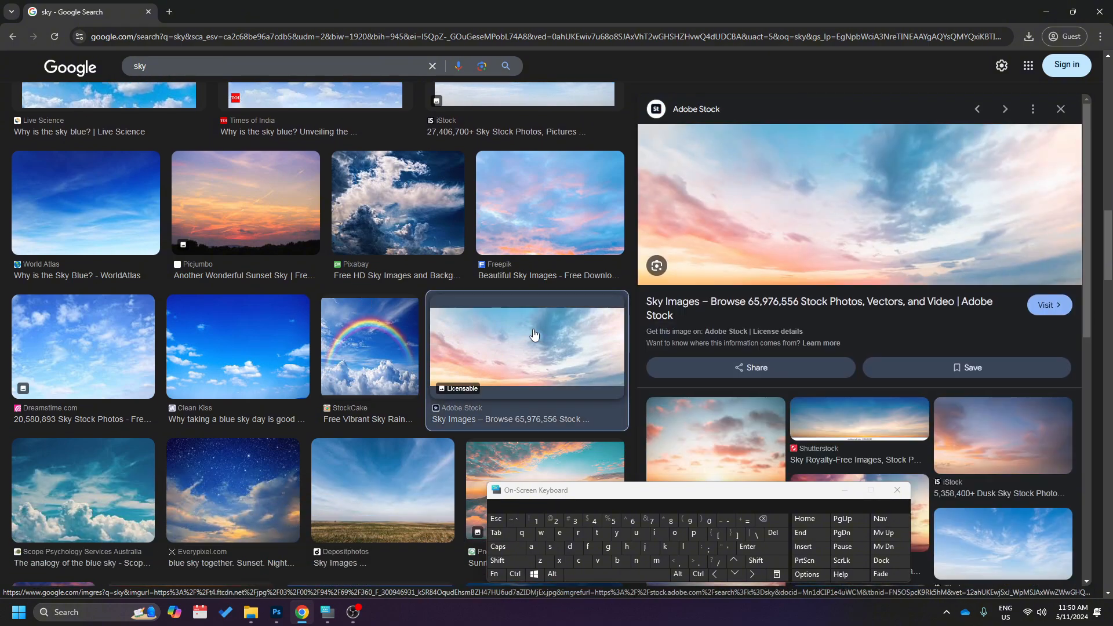
right_click(844, 172)
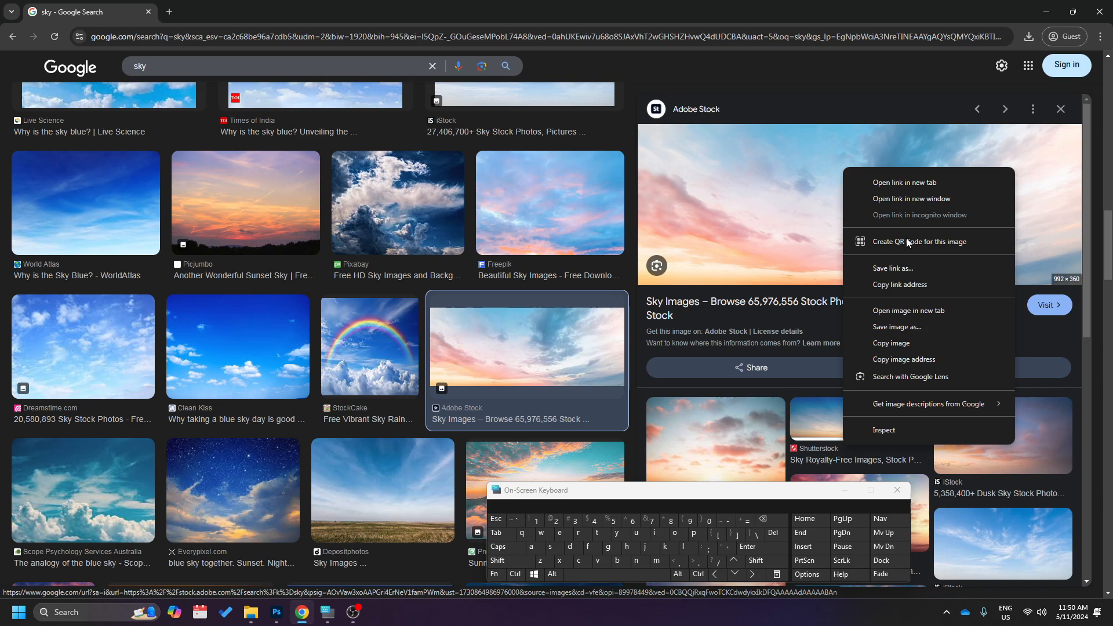
click(930, 342)
Return to Photoshop and add a new layer named "sky" directly above the BG layer.
click(277, 612)
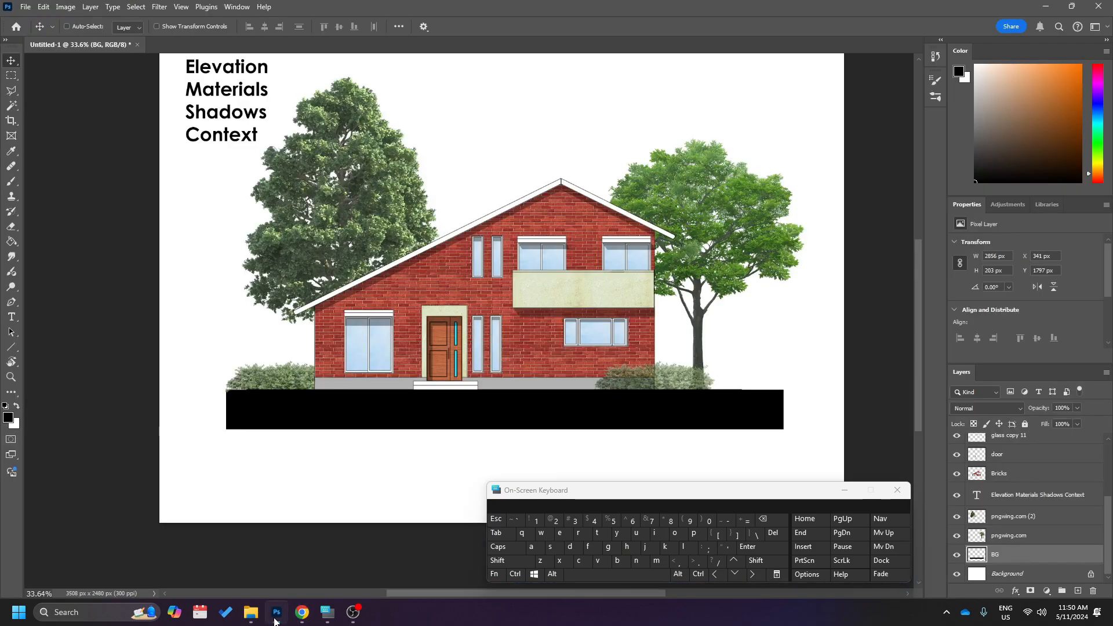
click(1077, 591)
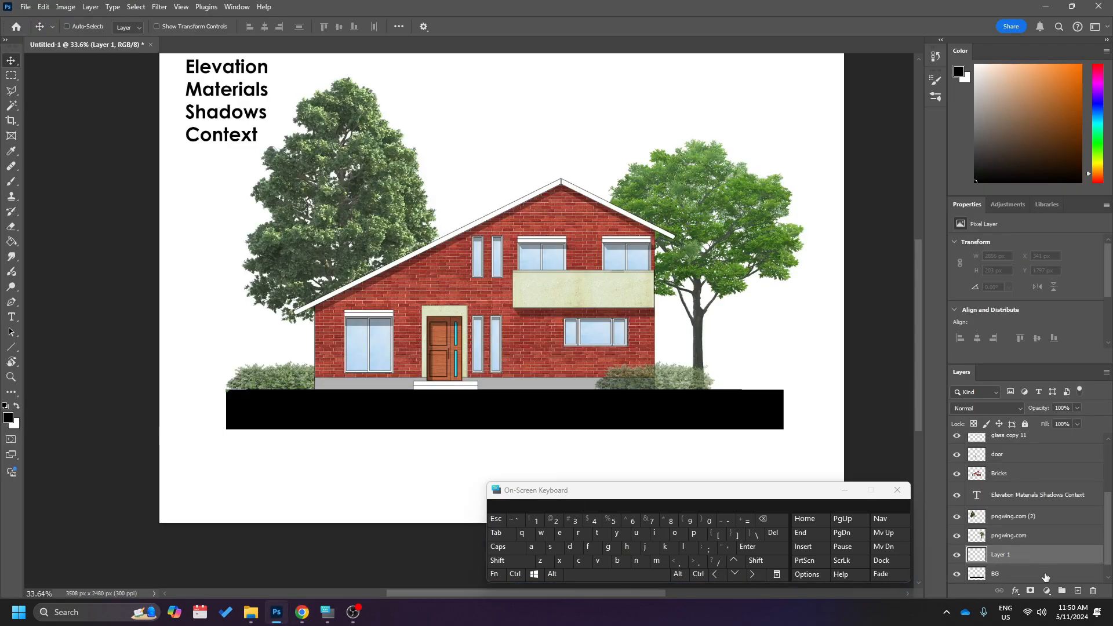
click(1008, 557)
text(sky)
key(Return)
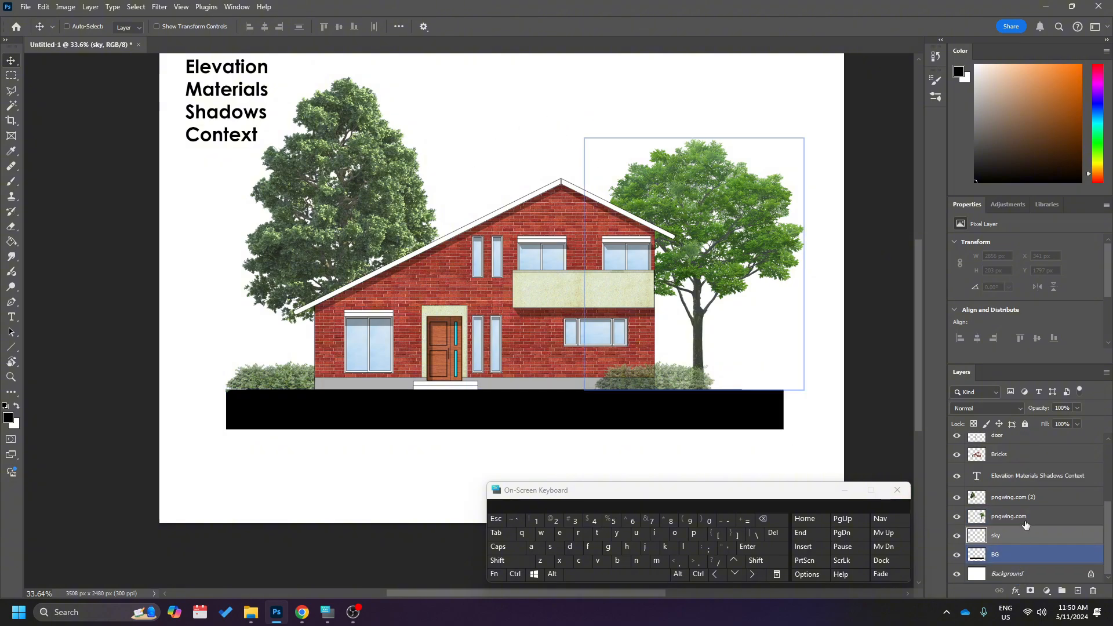
Paste the copied sky image onto the sky layer and move it up behind the house roof.
scroll(1025, 522, down, 1)
click(1027, 537)
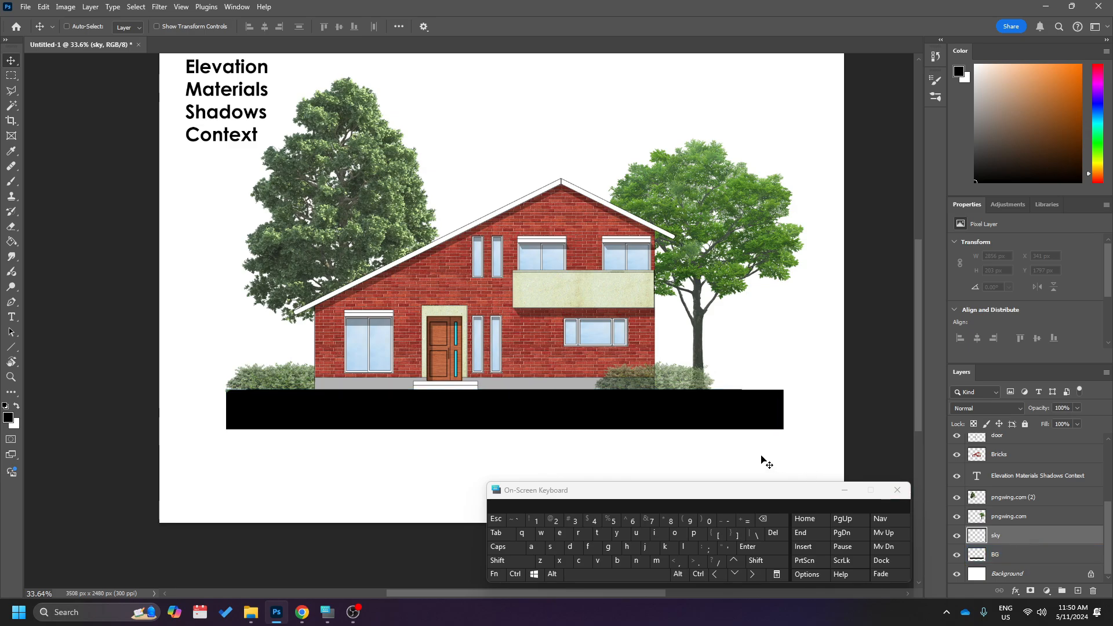
ctrl+click(555, 415)
scroll(555, 415, up, 1)
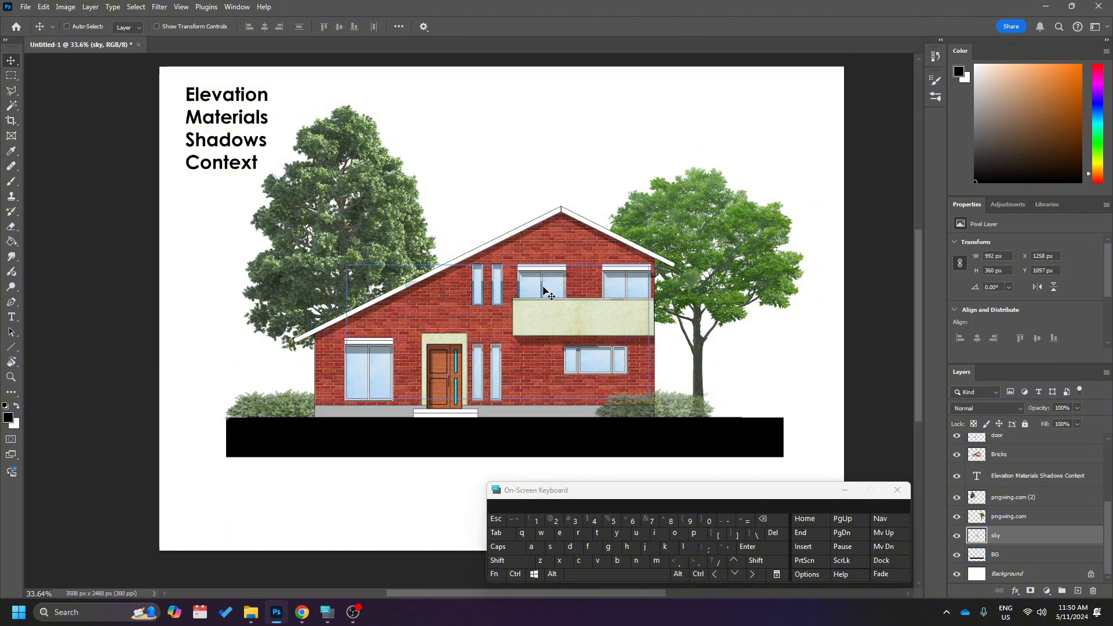
drag(545, 290, 542, 179)
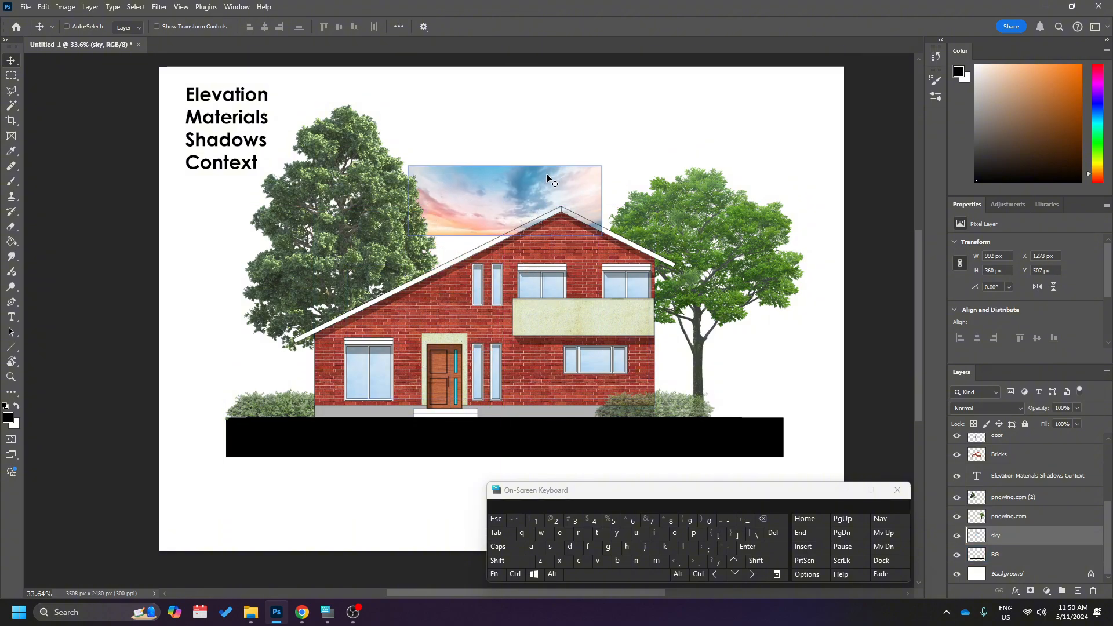
Enlarge the sky image to about 4420 × 1604 px, spanning the canvas width and ending at the black ground strip.
scroll(543, 189, down, 2)
key(ctrl+t)
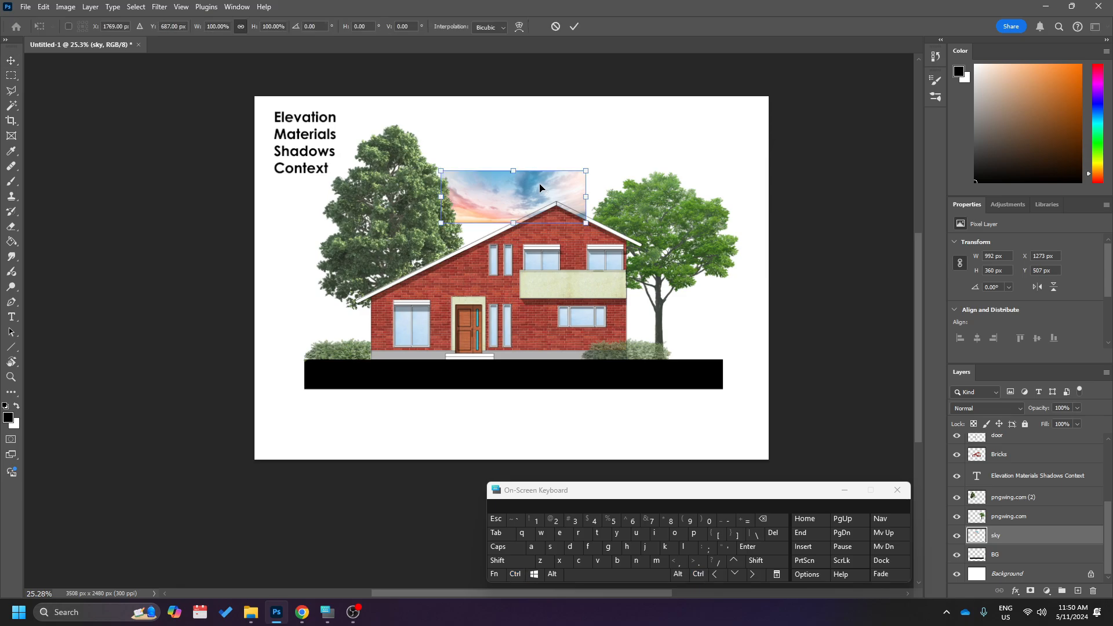
drag(513, 168, 522, 123)
drag(514, 223, 539, 360)
key(Return)
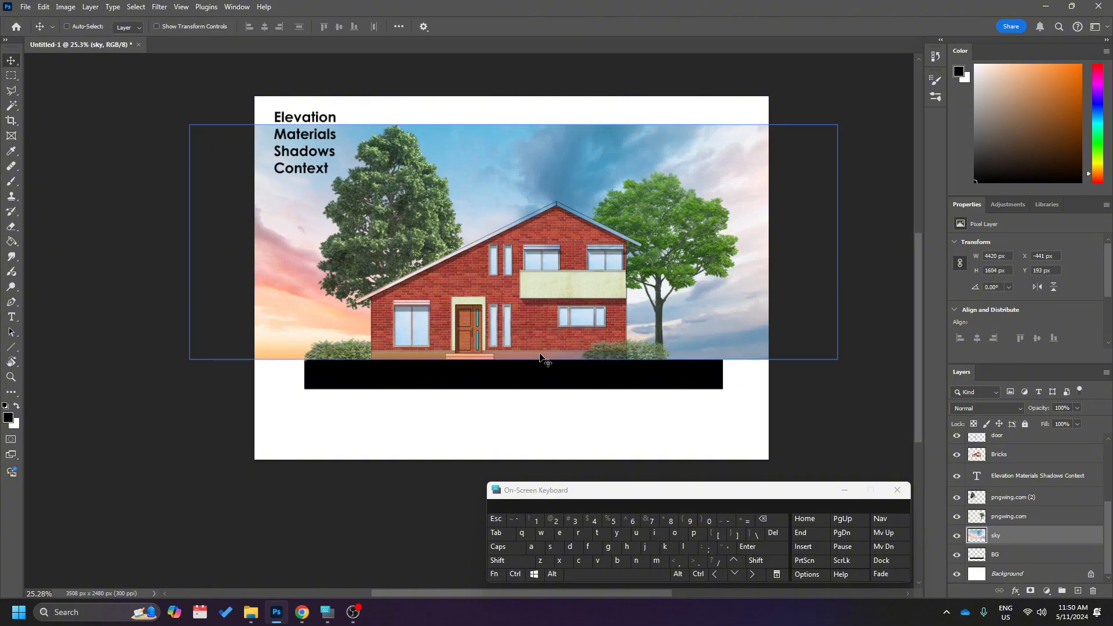
Examine the roof, window tops and base of the house where the sky layer lies behind them.
scroll(541, 353, up, 2)
scroll(545, 357, up, 1)
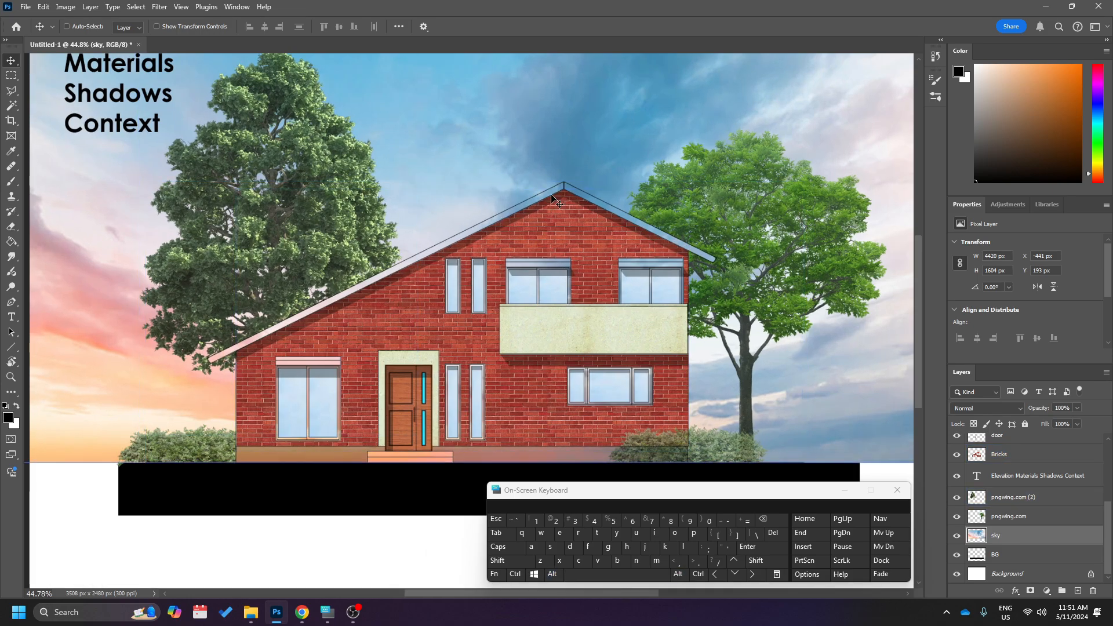
scroll(713, 260, up, 1)
scroll(713, 260, up, 2)
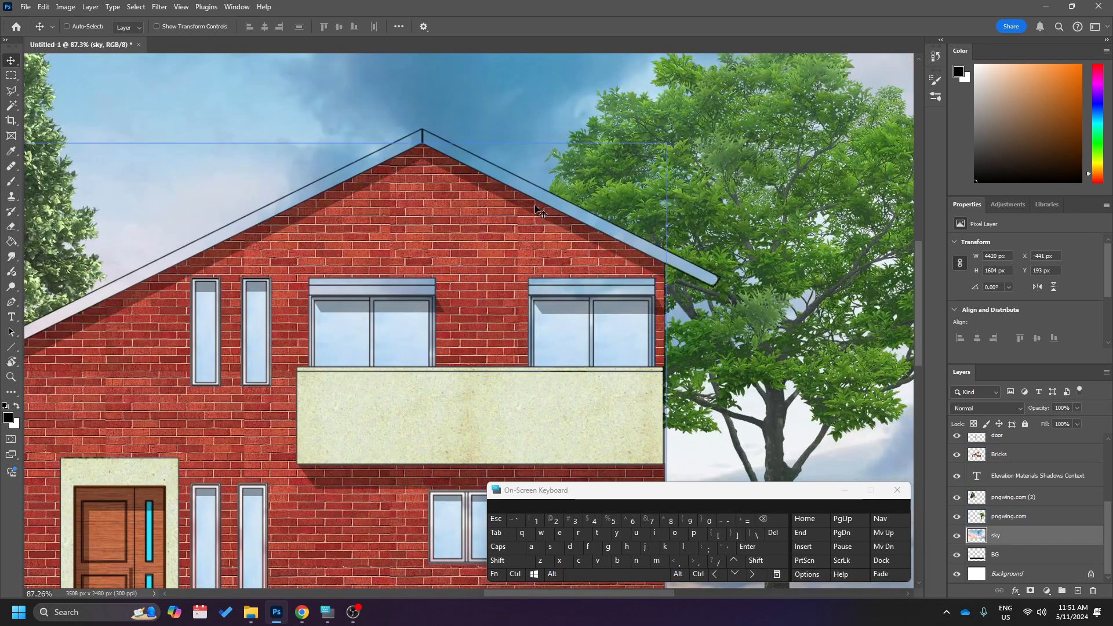
scroll(402, 200, down, 3)
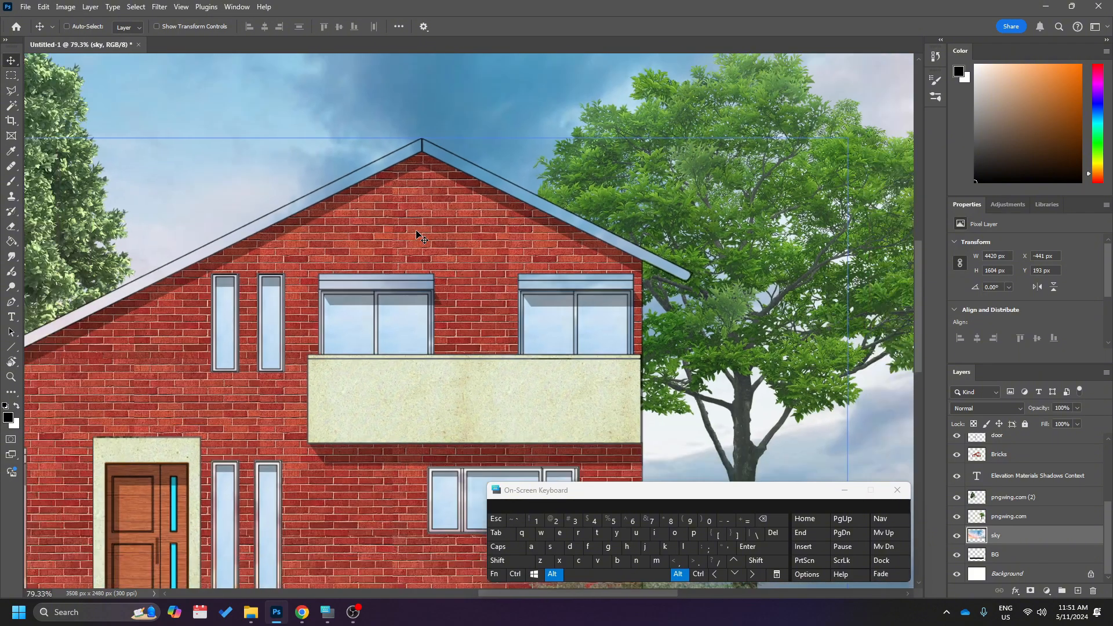
scroll(394, 261, left, 3)
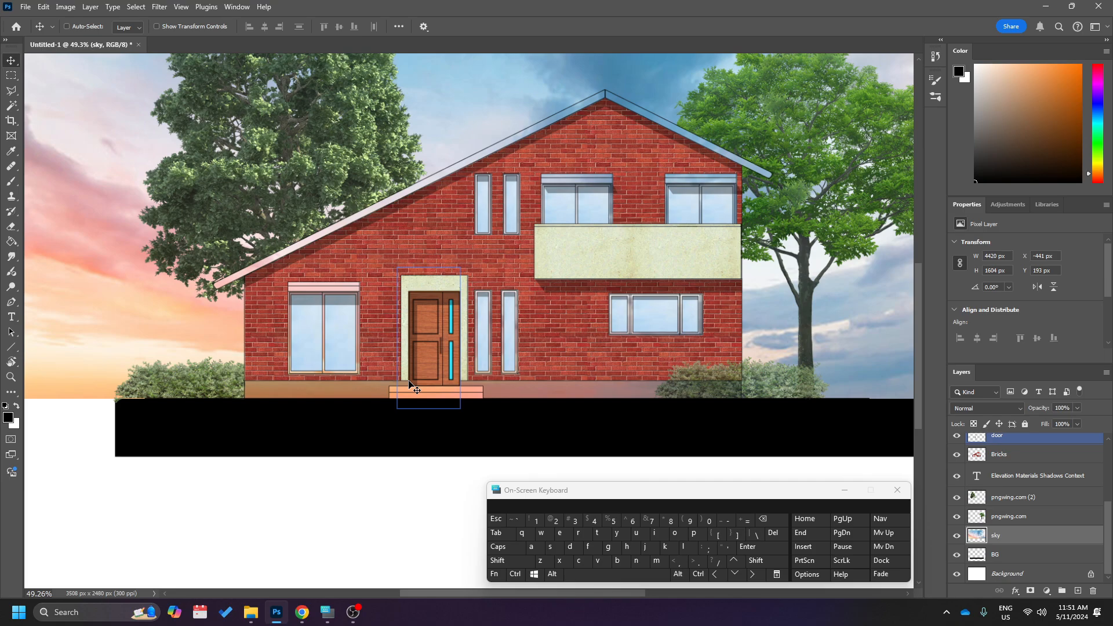
key(e)
scroll(409, 381, up, 2)
scroll(408, 381, up, 1)
scroll(409, 381, down, 2)
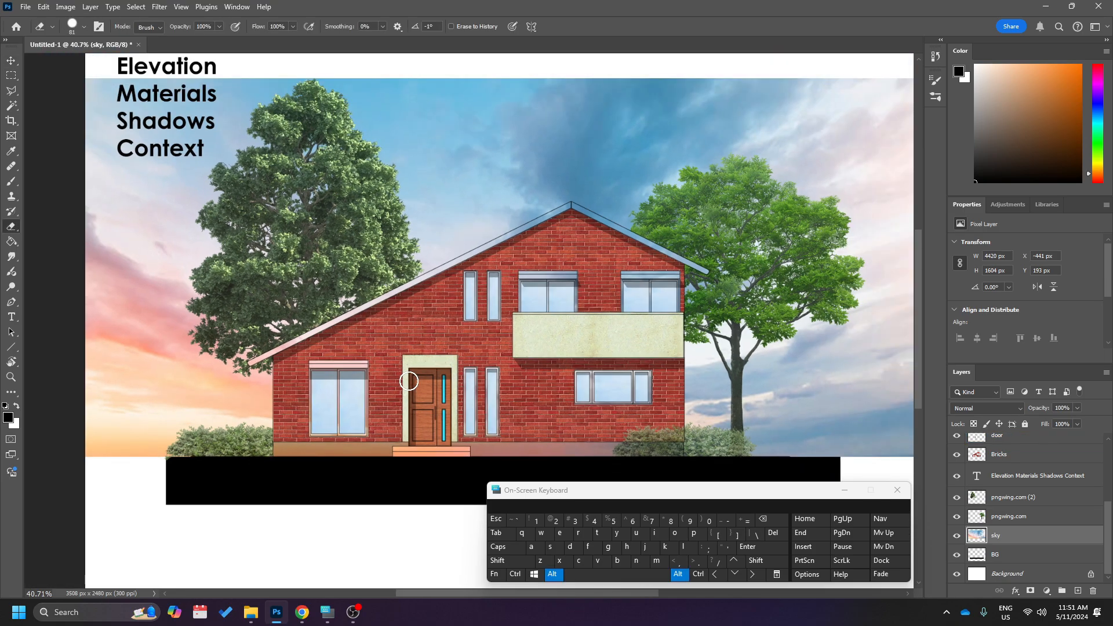
scroll(408, 381, down, 1)
Select the empty area around the house outline on the drawing layer with the Magic Wand tool.
key(w)
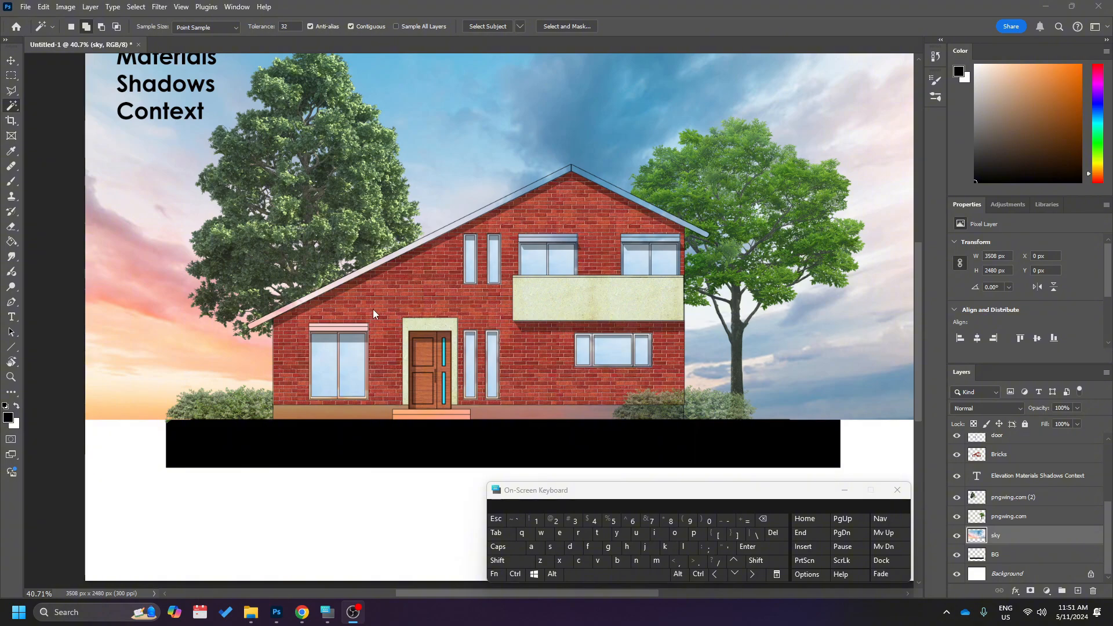
scroll(374, 314, up, 2)
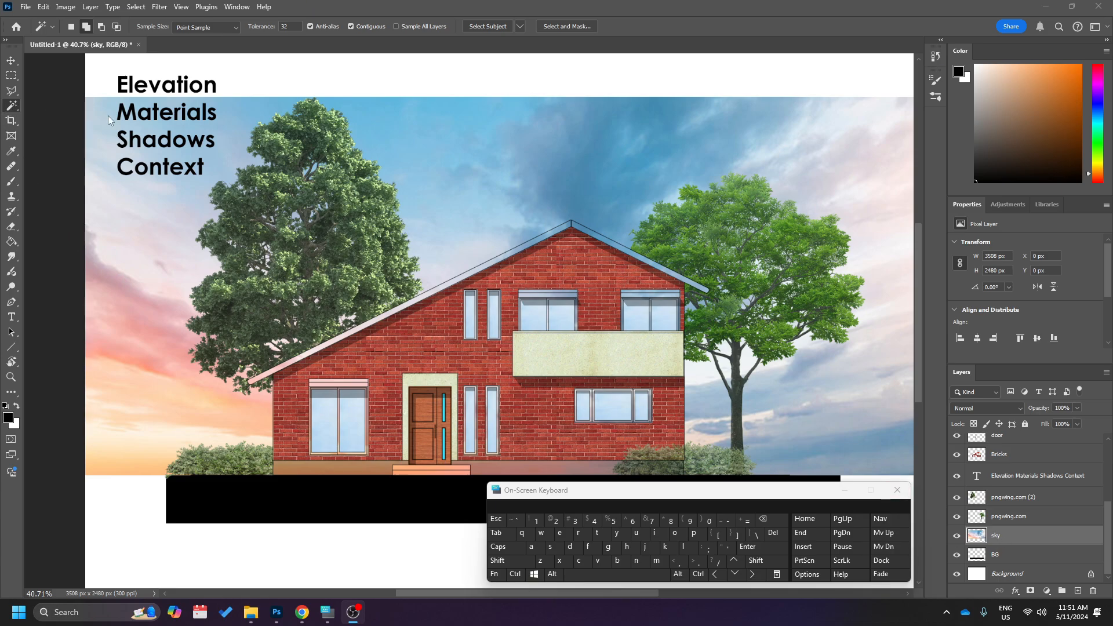
scroll(1045, 470, up, 3)
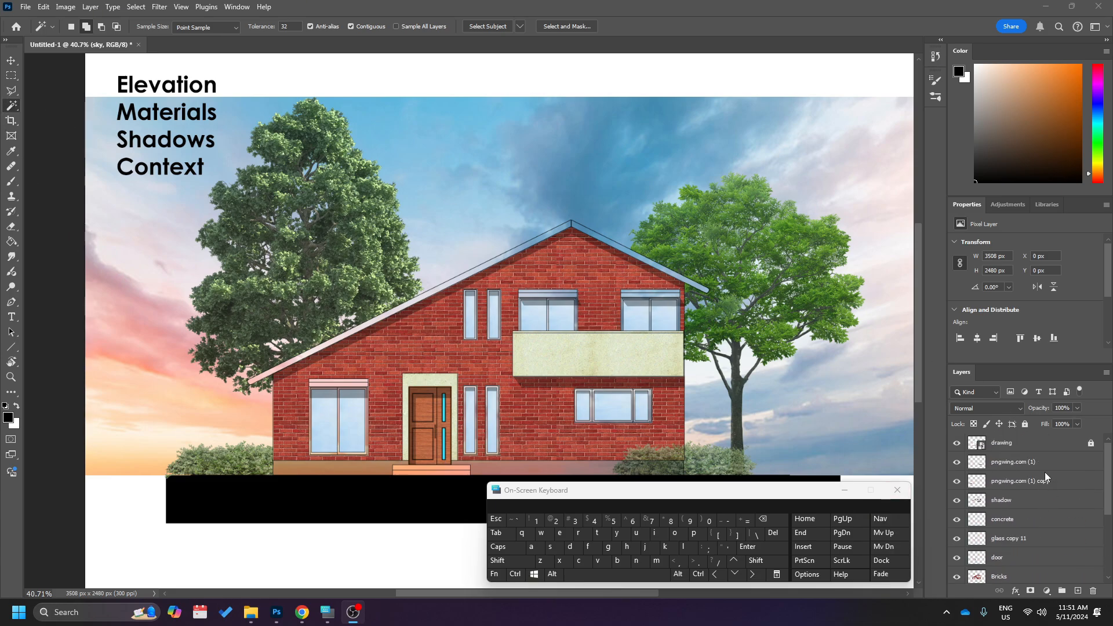
click(1033, 433)
click(1029, 444)
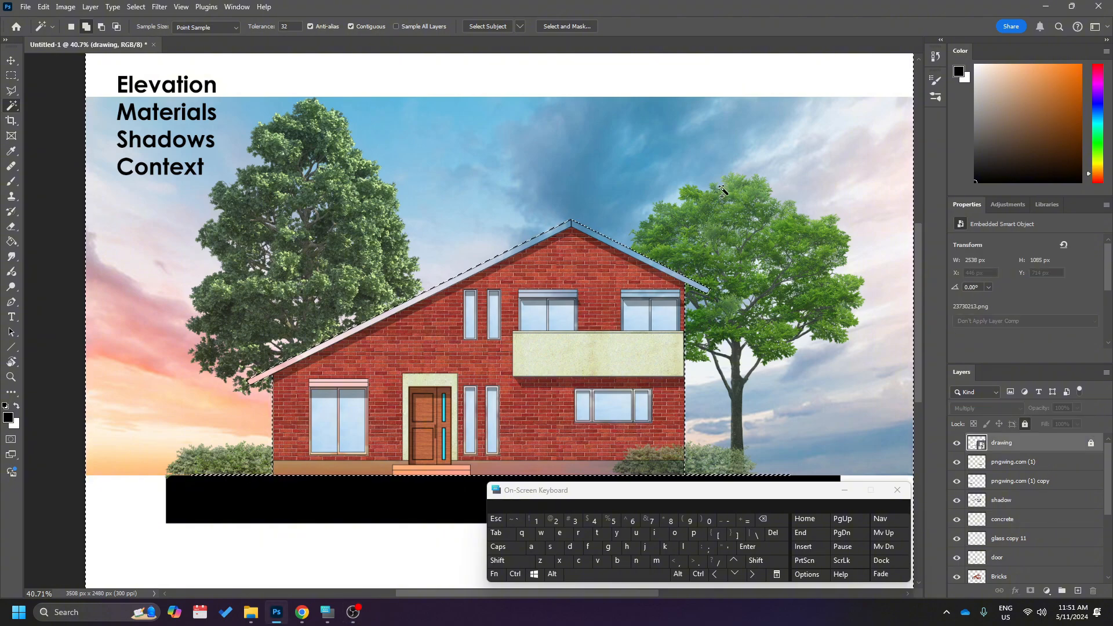
Invert the selection so it covers the house outline instead of its surroundings.
scroll(831, 388, down, 1)
scroll(830, 387, down, 5)
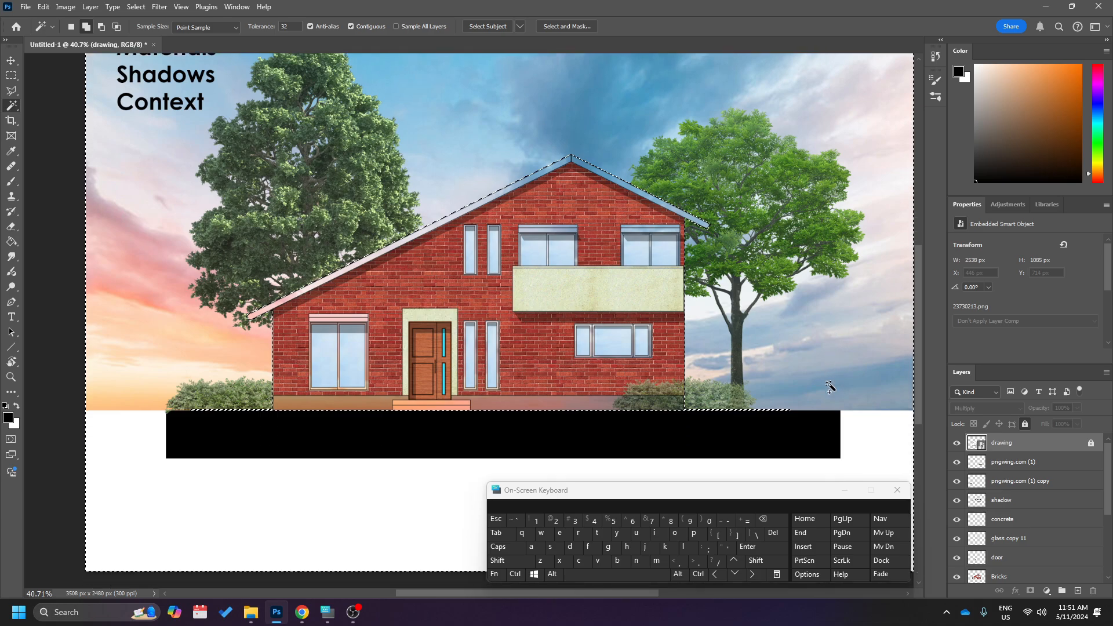
scroll(830, 387, up, 4)
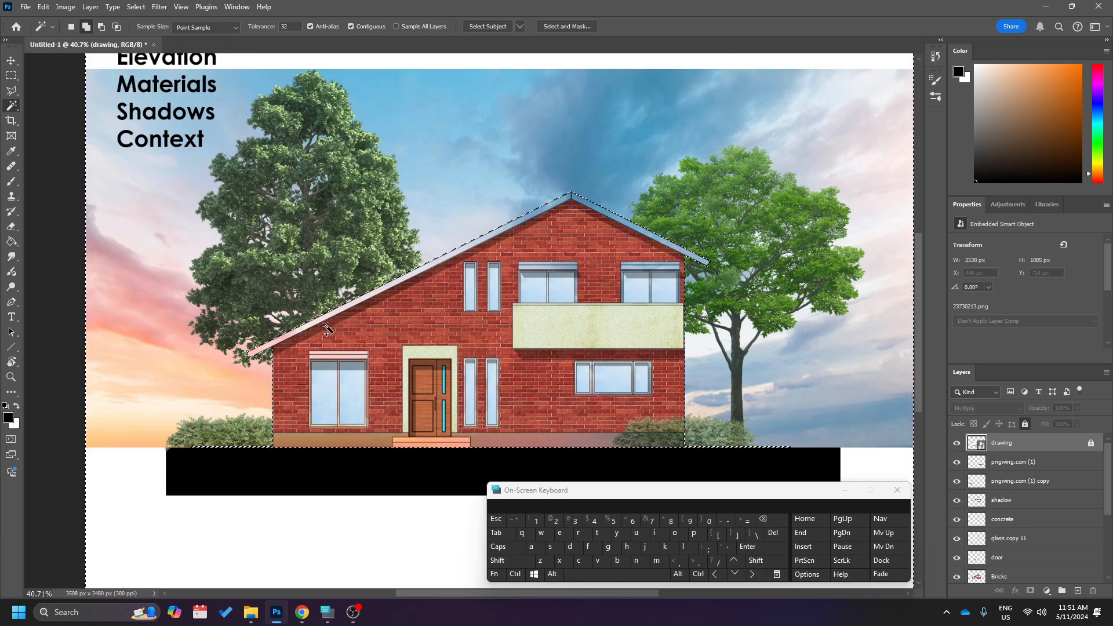
scroll(545, 240, down, 3)
right_click(578, 244)
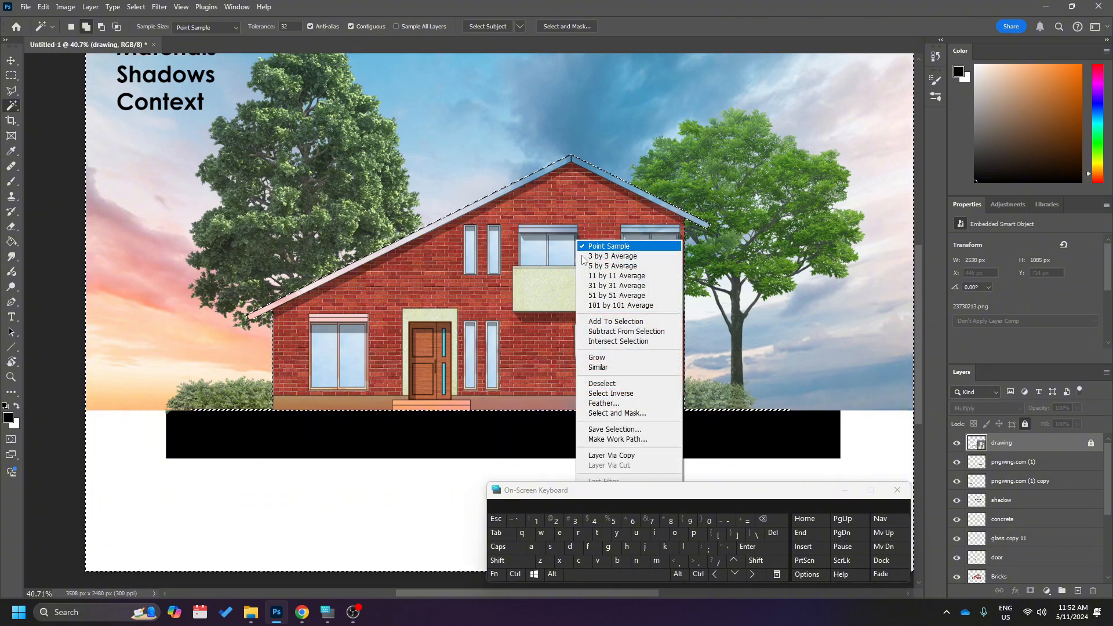
click(653, 399)
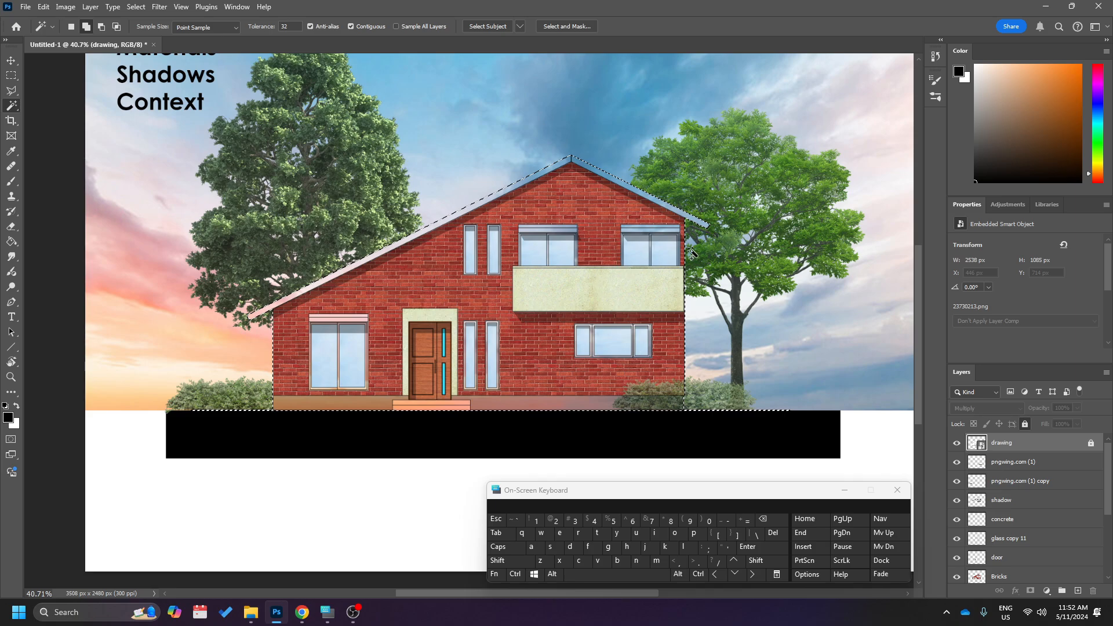
Delete the selected house area from the sky layer and clear the selection.
scroll(978, 477, down, 3)
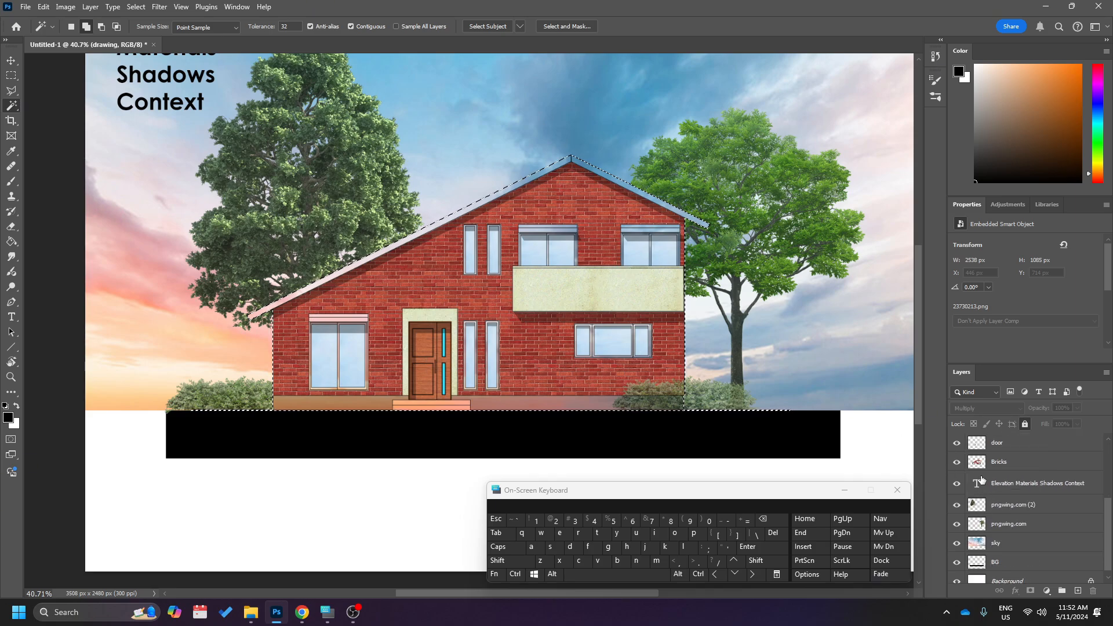
click(999, 534)
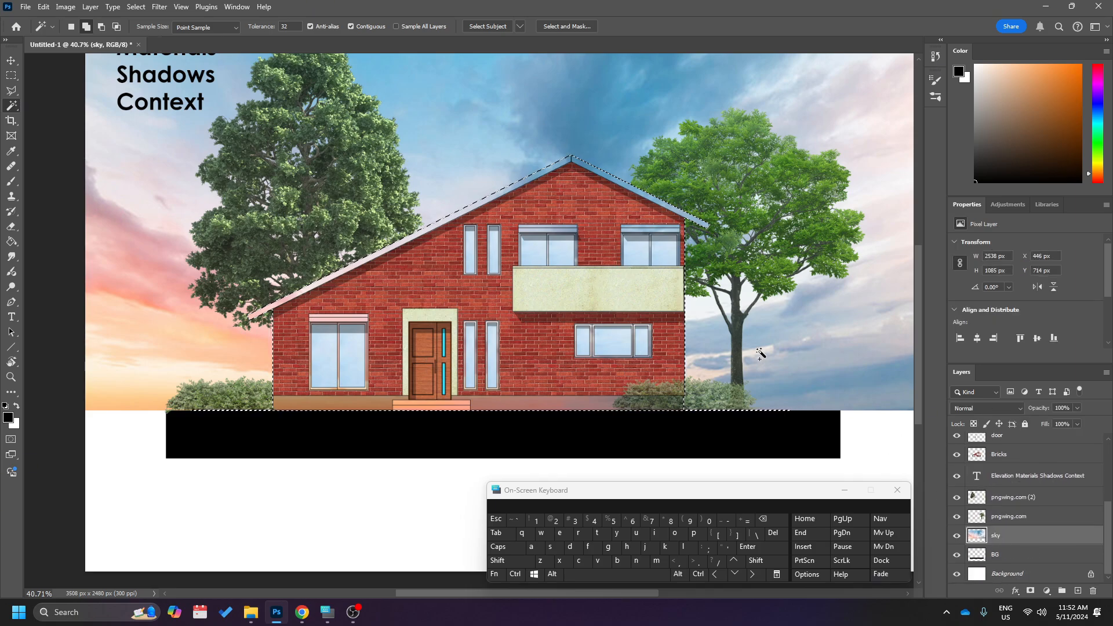
key(Delete)
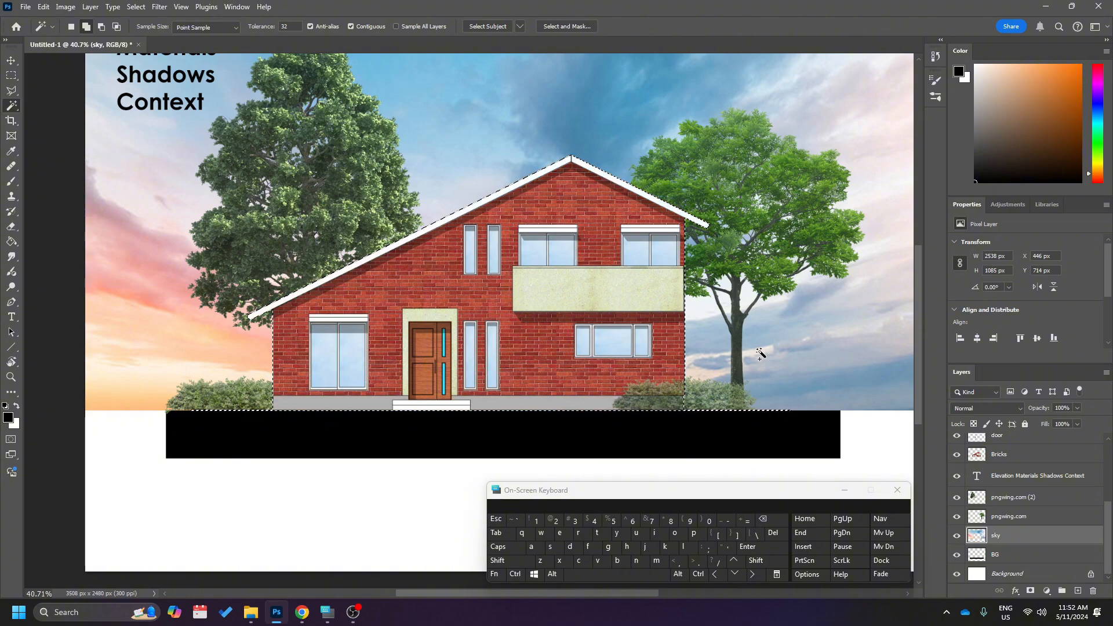
key(ctrl+d)
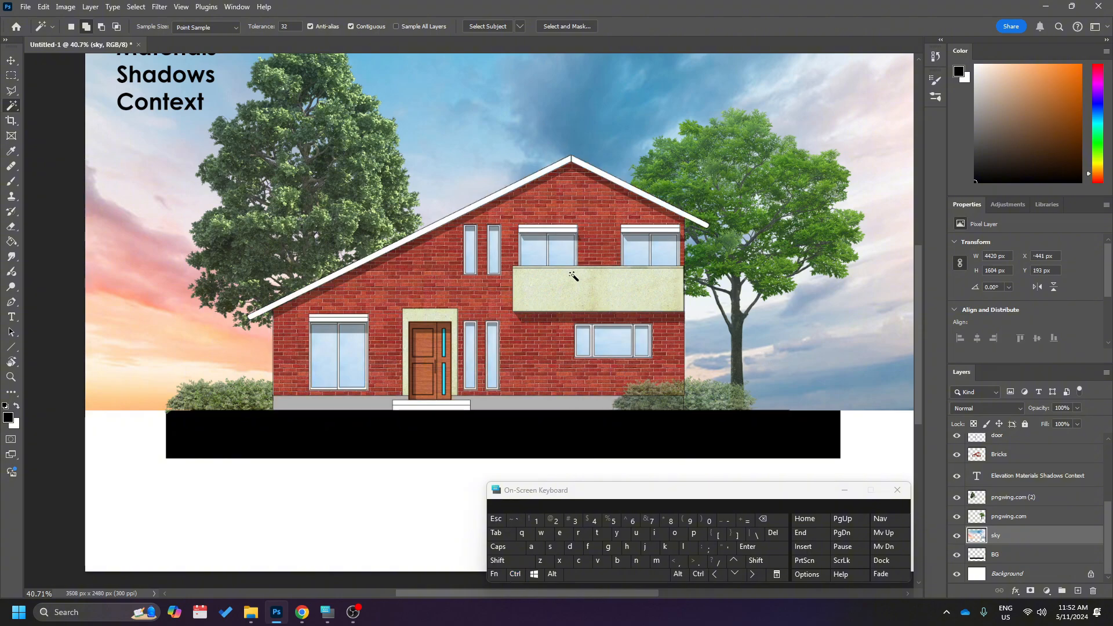
Crop the canvas to about 2824 × 1756 px, cutting away the white margins around the sky and black ground strip.
scroll(573, 277, down, 1)
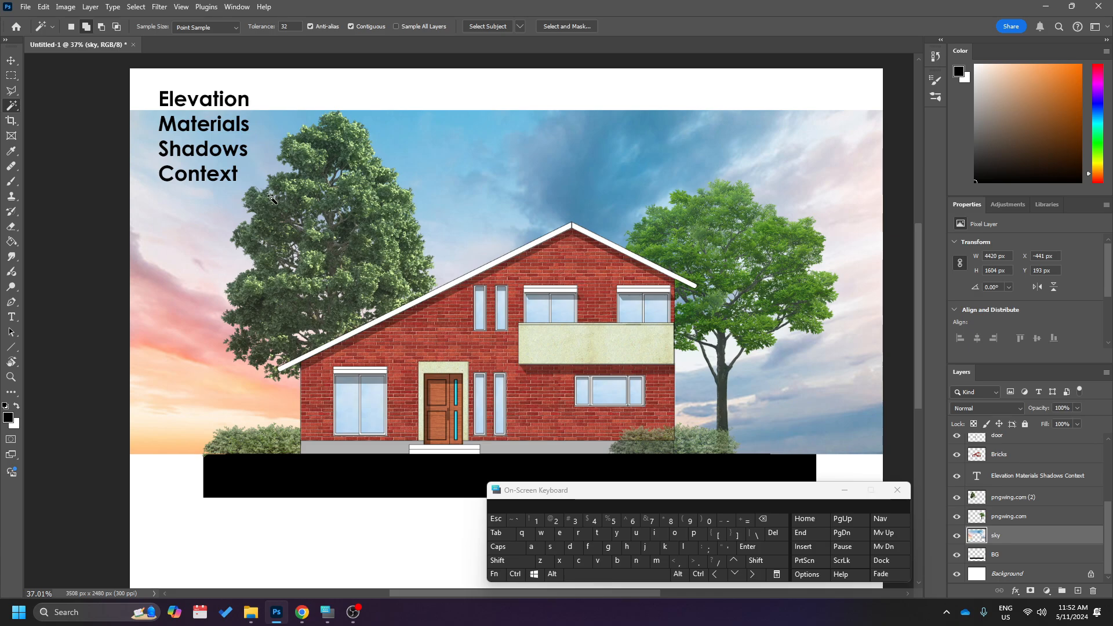
scroll(268, 181, down, 3)
scroll(278, 182, up, 2)
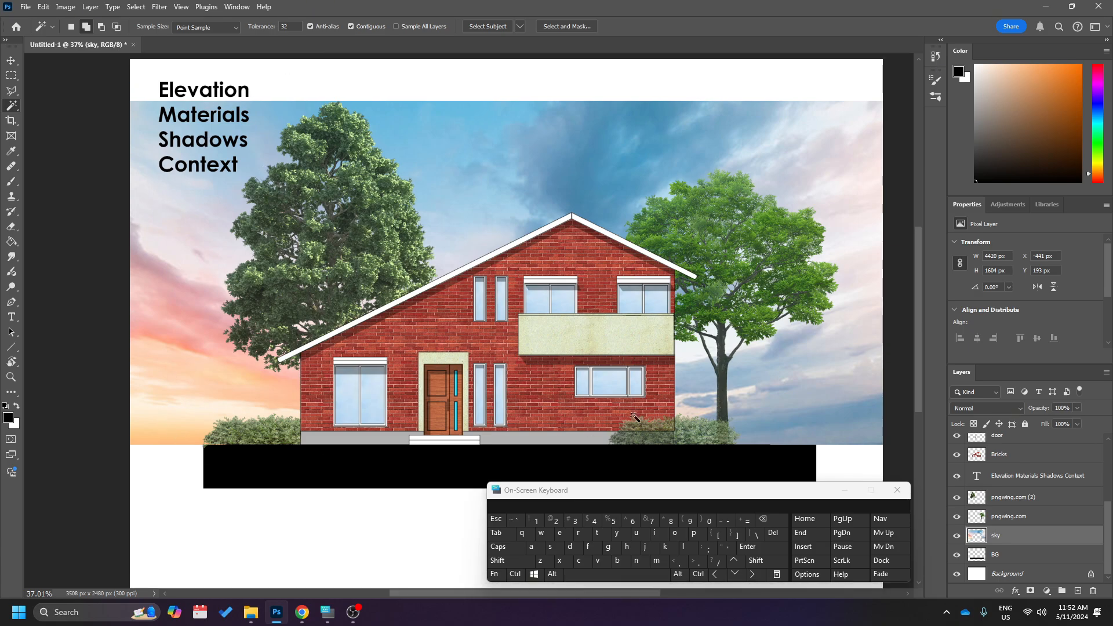
scroll(818, 410, down, 4)
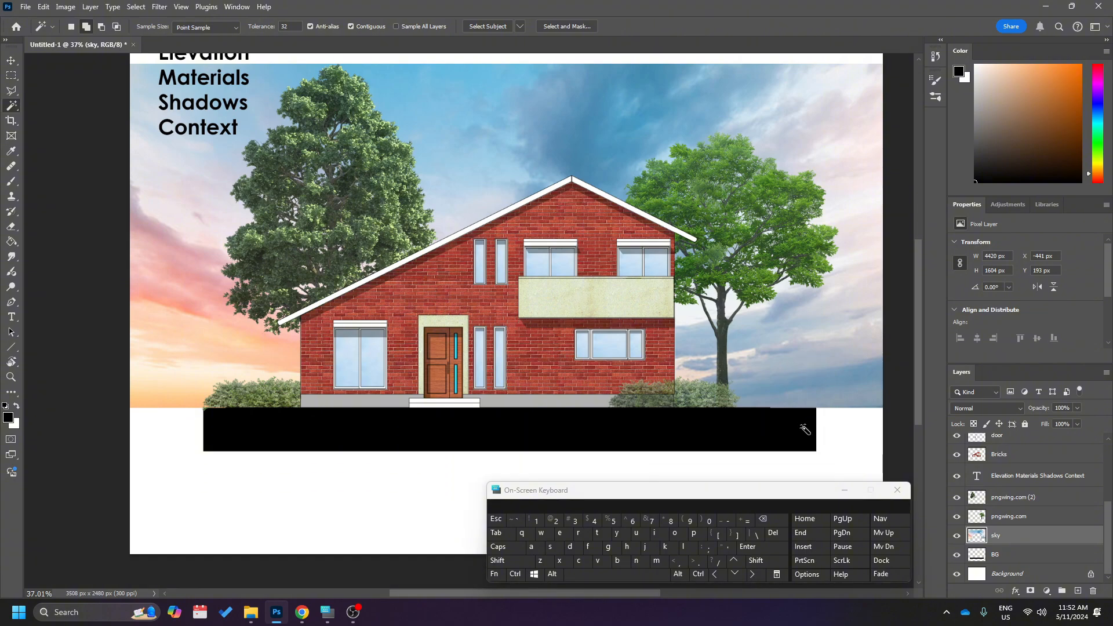
scroll(802, 431, up, 5)
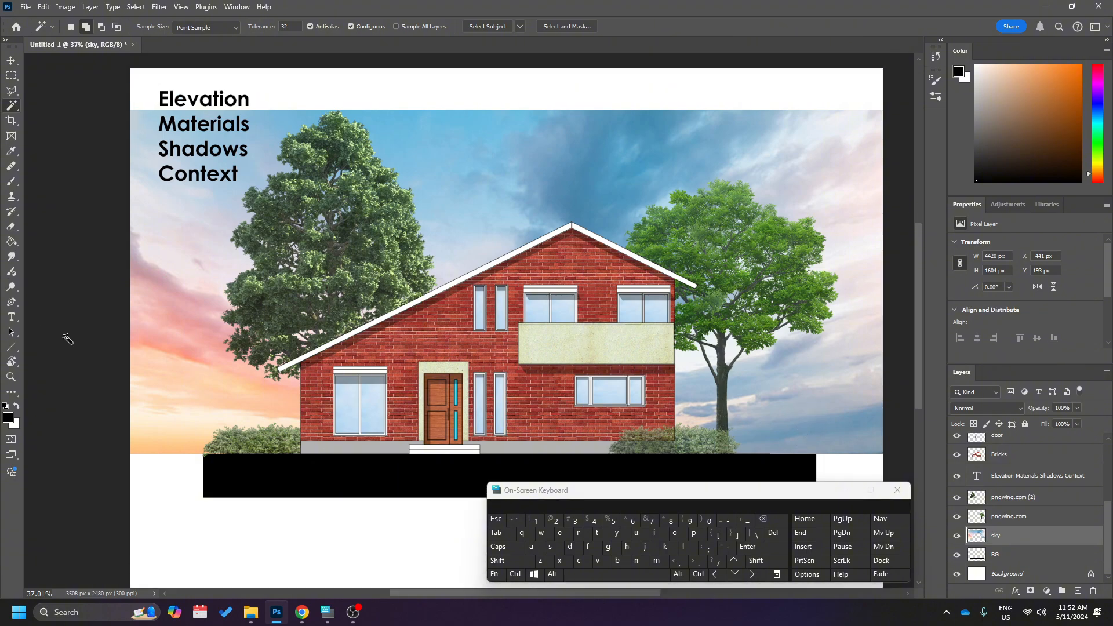
scroll(282, 299, down, 3)
scroll(522, 359, up, 2)
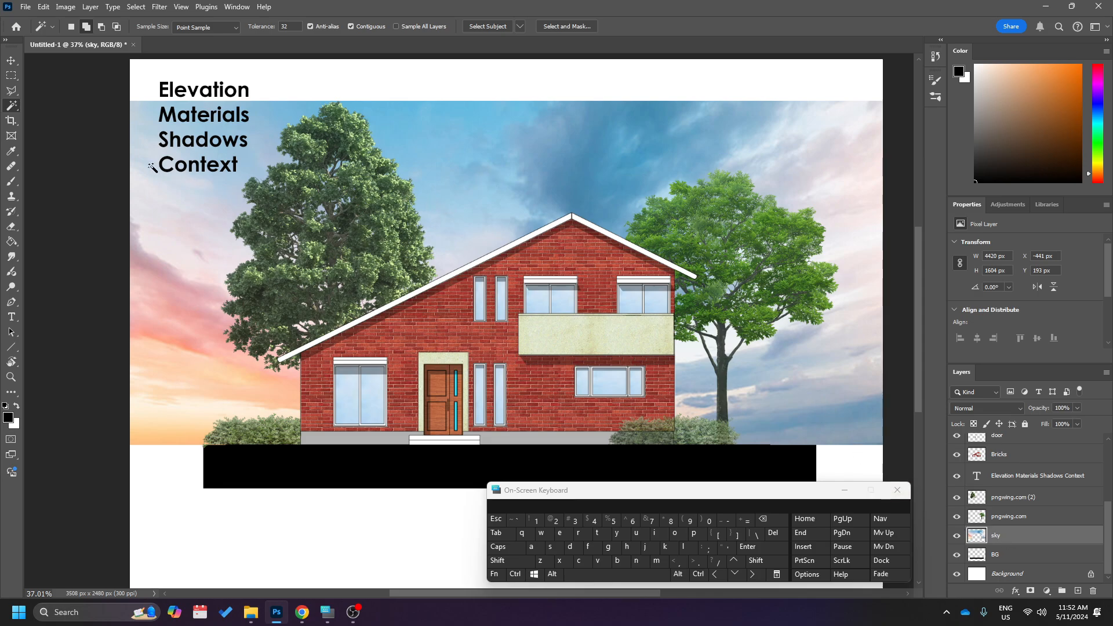
click(11, 120)
drag(128, 60, 167, 83)
scroll(708, 347, down, 3)
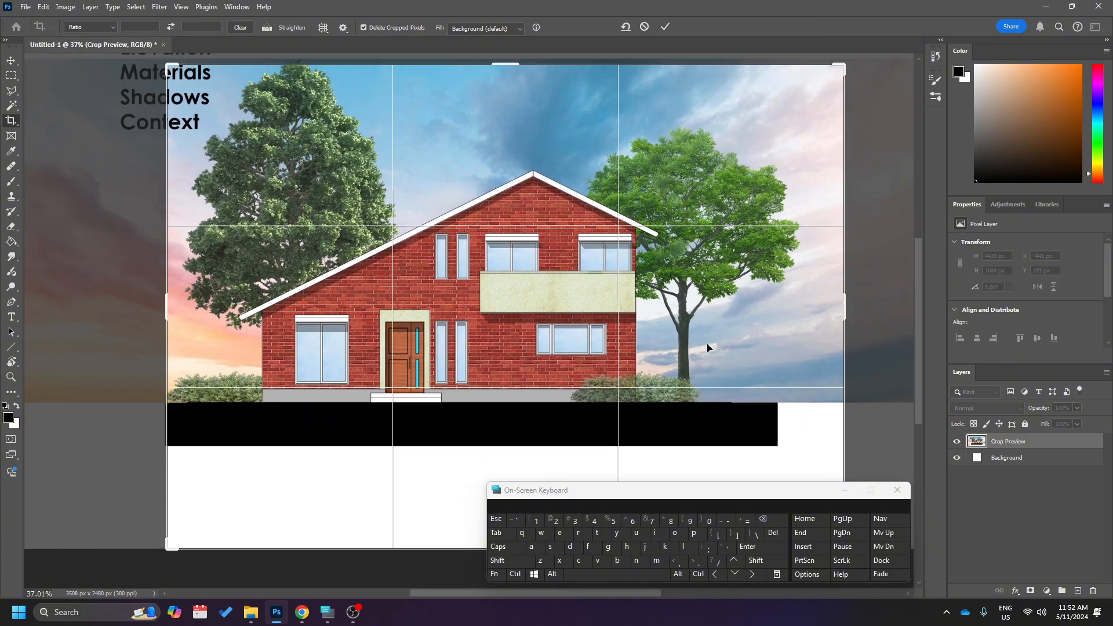
drag(842, 483, 806, 407)
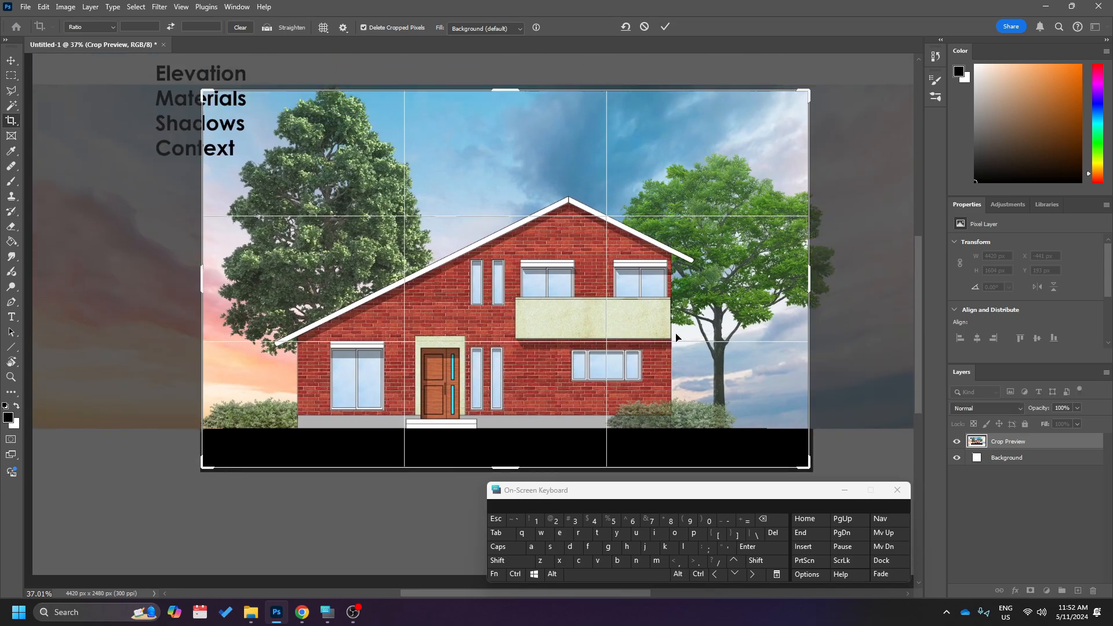
key(Return)
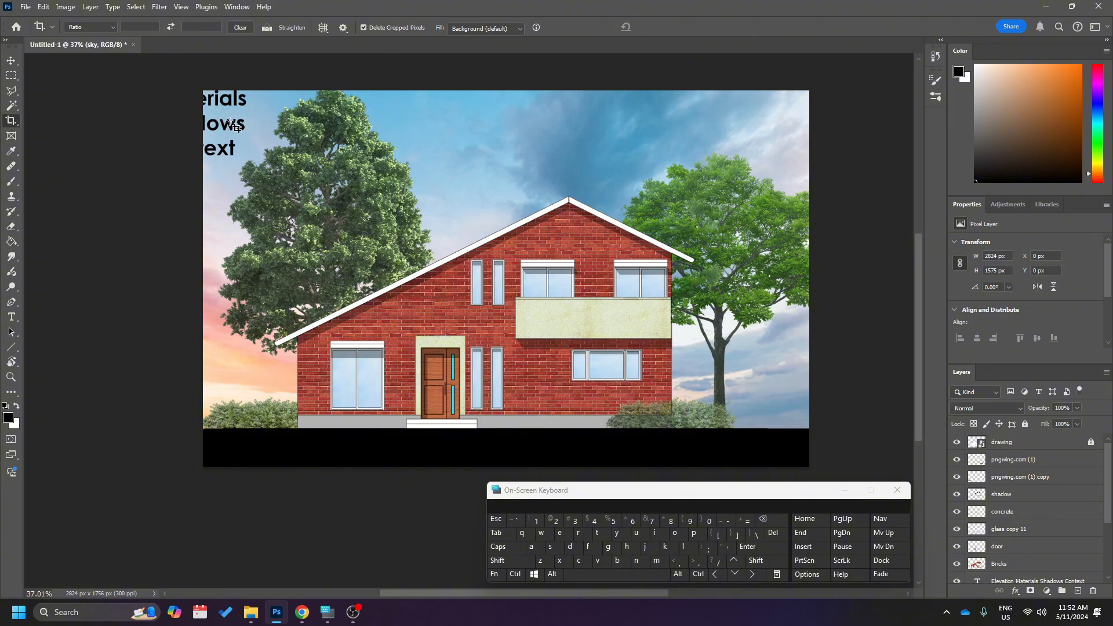
Hide the "Elevation Materials Shadows Context" text layer.
key(v)
scroll(1019, 516, down, 2)
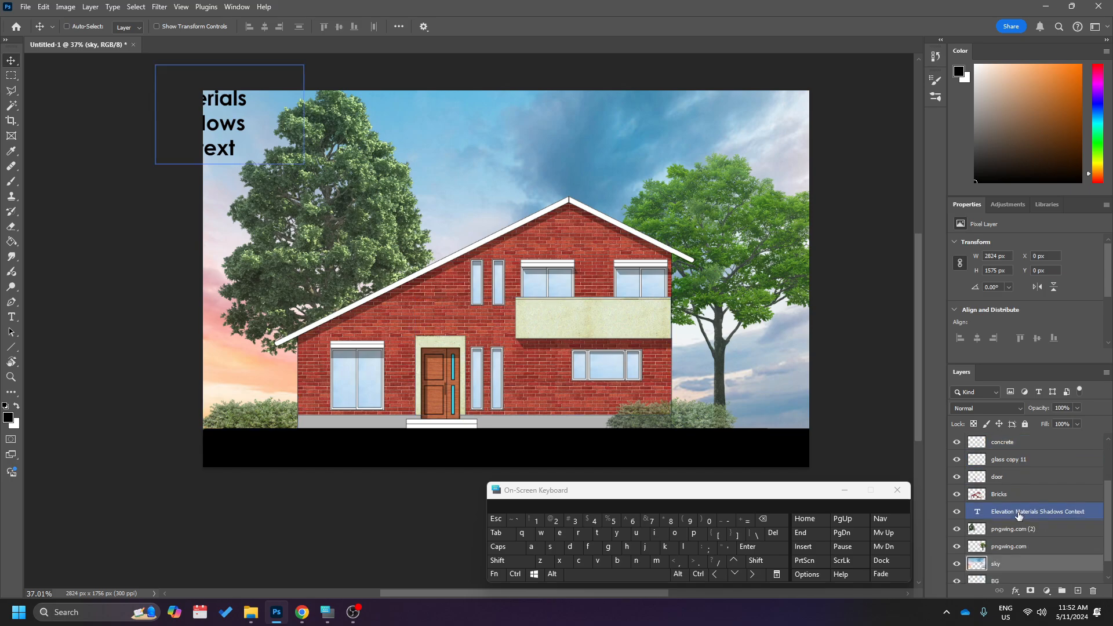
scroll(985, 504, down, 1)
click(956, 493)
scroll(145, 249, up, 2)
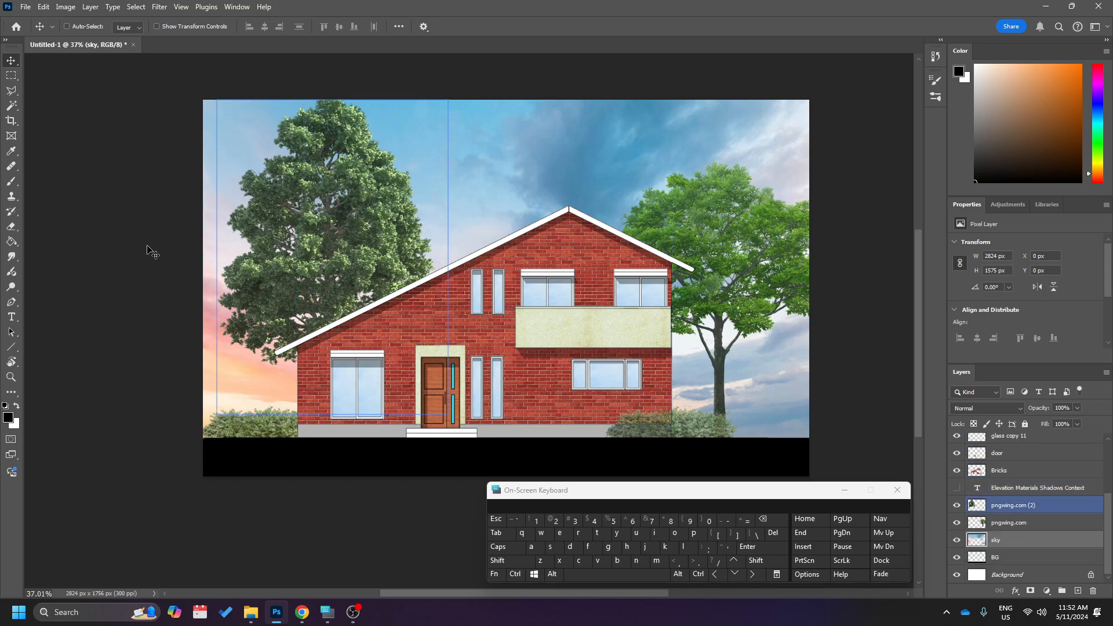
scroll(118, 265, left, 2)
scroll(117, 265, up, 1)
scroll(118, 265, left, 1)
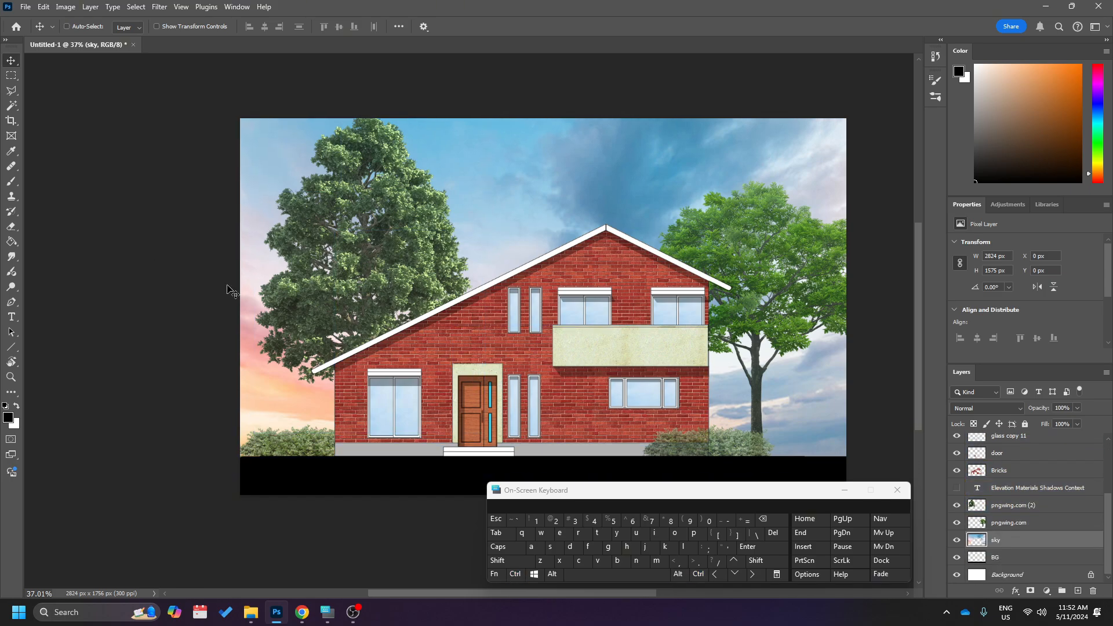
scroll(655, 302, down, 1)
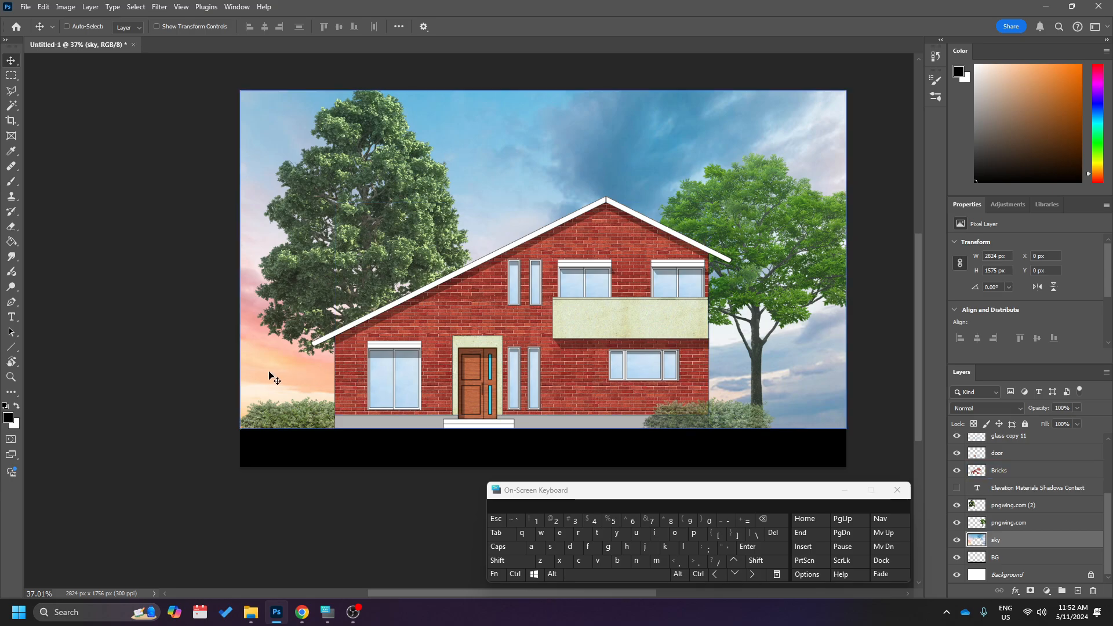
scroll(839, 387, up, 1)
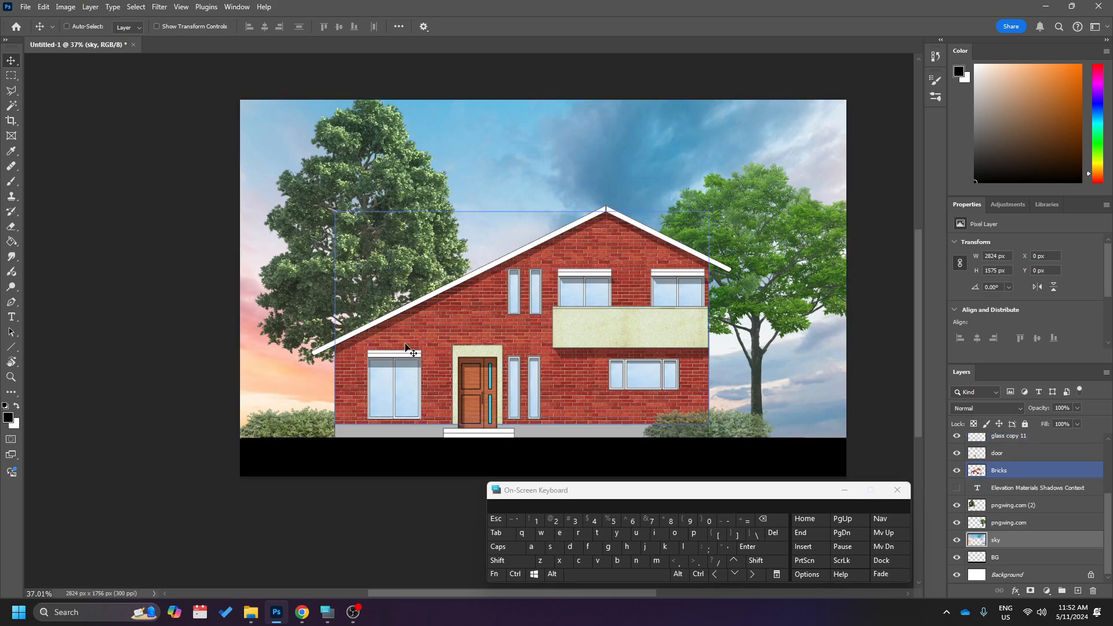
scroll(638, 371, right, 1)
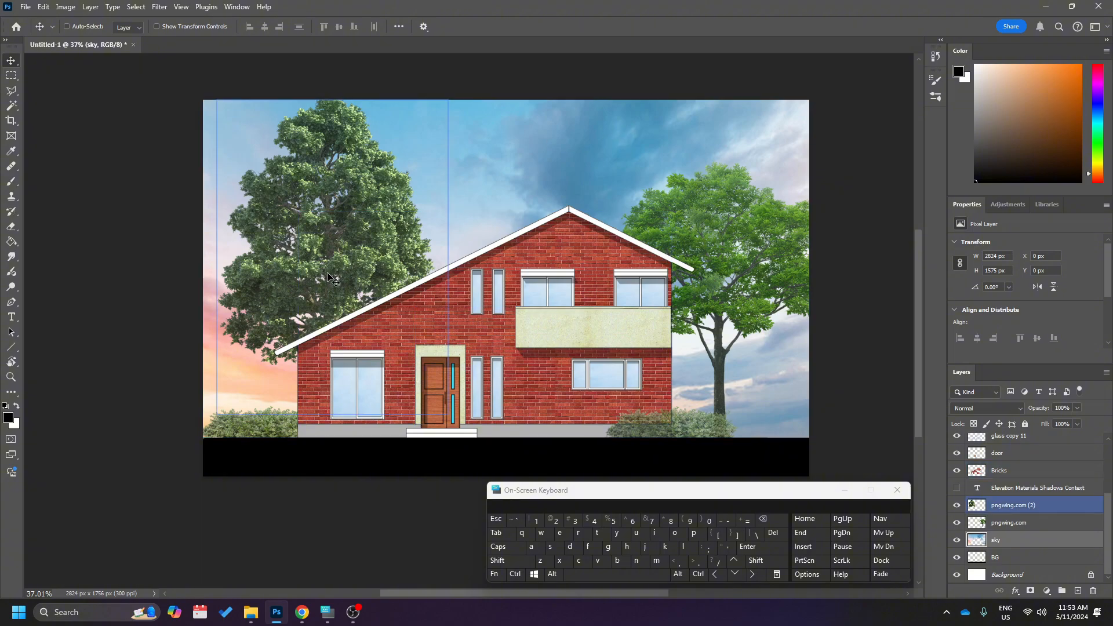
scroll(441, 168, down, 2)
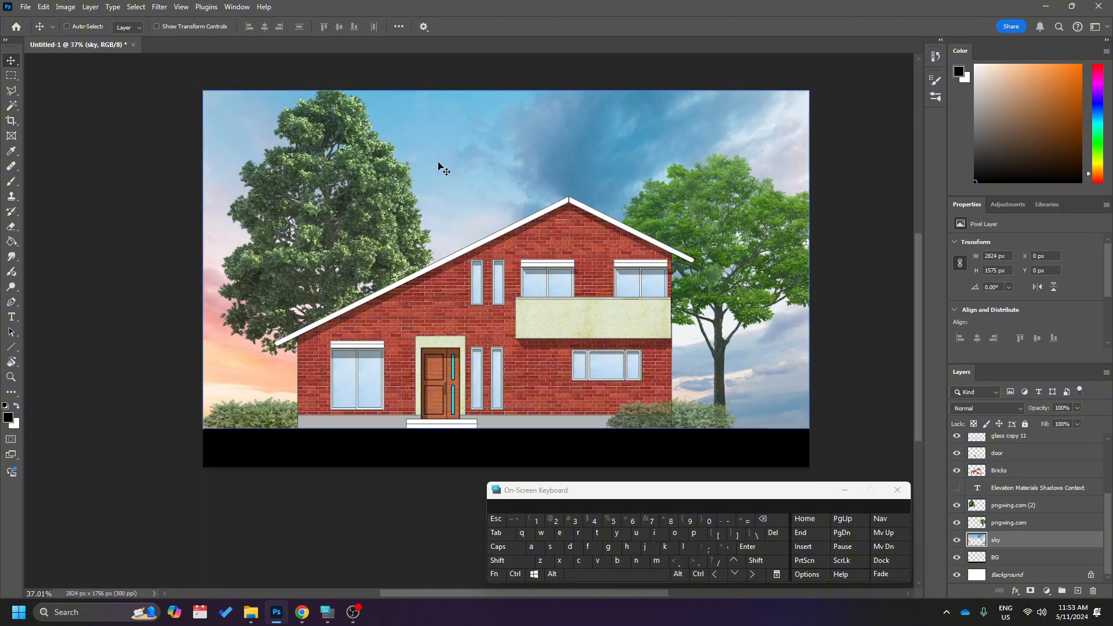
scroll(522, 174, up, 1)
scroll(580, 180, up, 2)
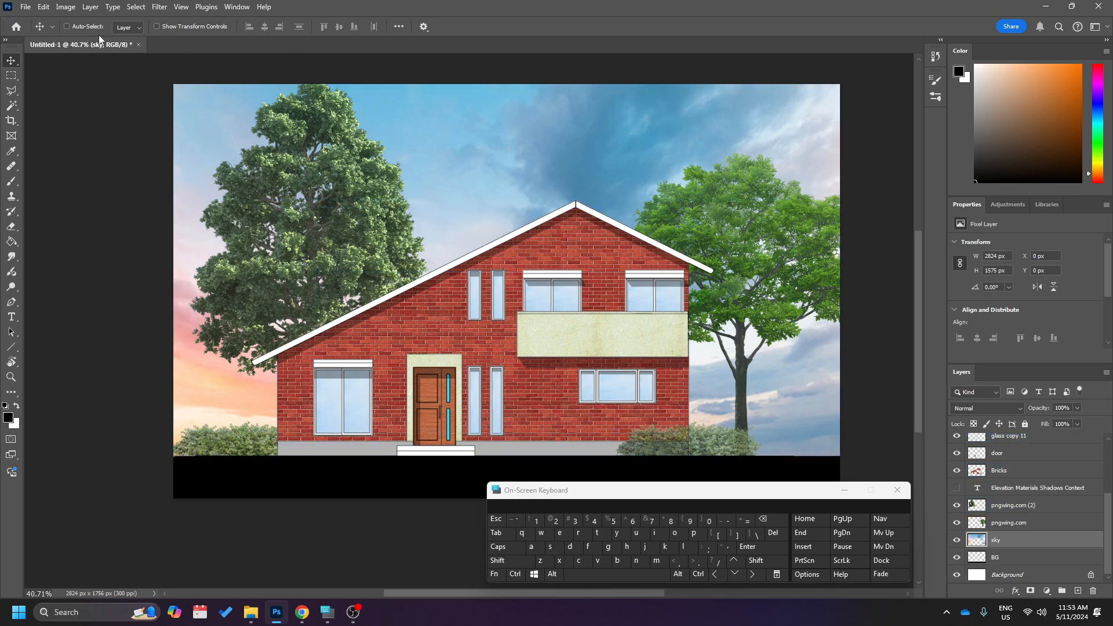
Start an Export As of the finished elevation with PNG as the file format.
click(26, 8)
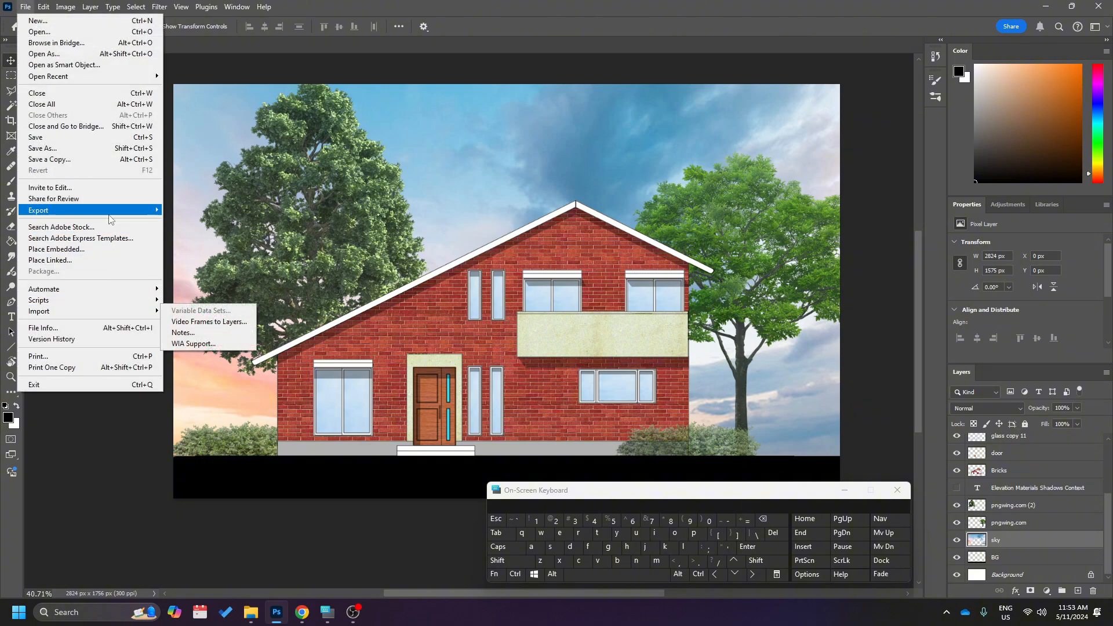
mouse_move(109, 215)
click(208, 222)
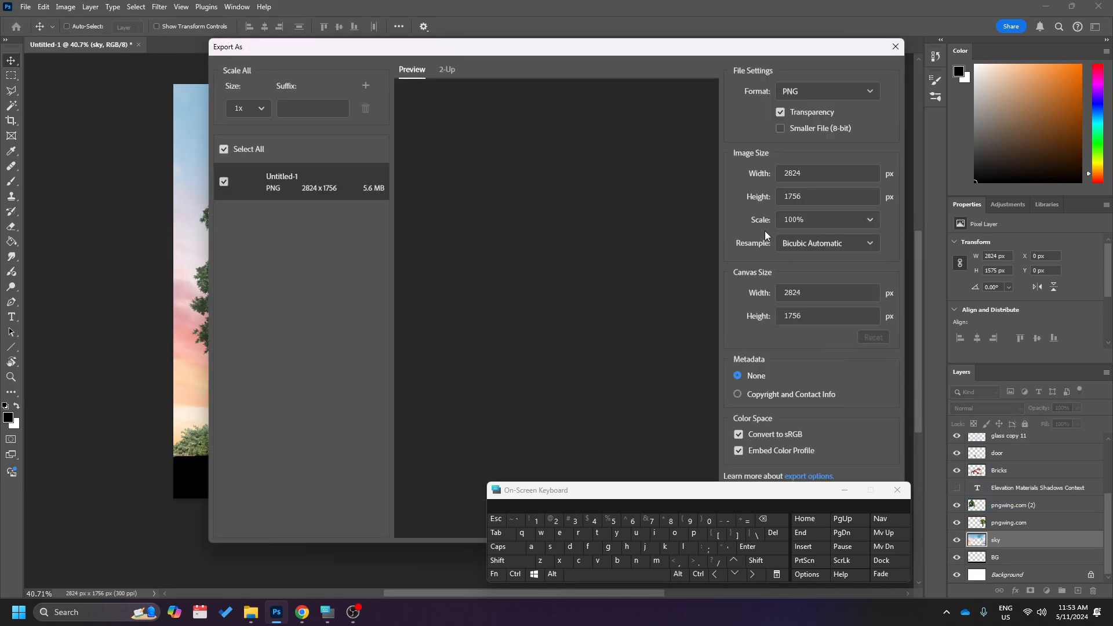
click(808, 97)
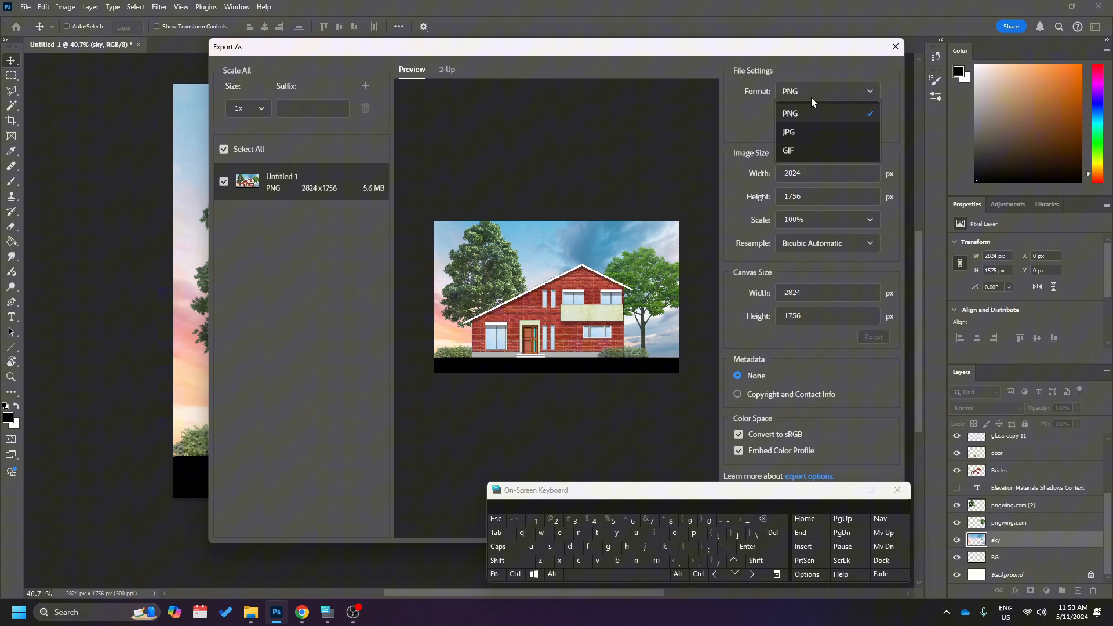
click(747, 131)
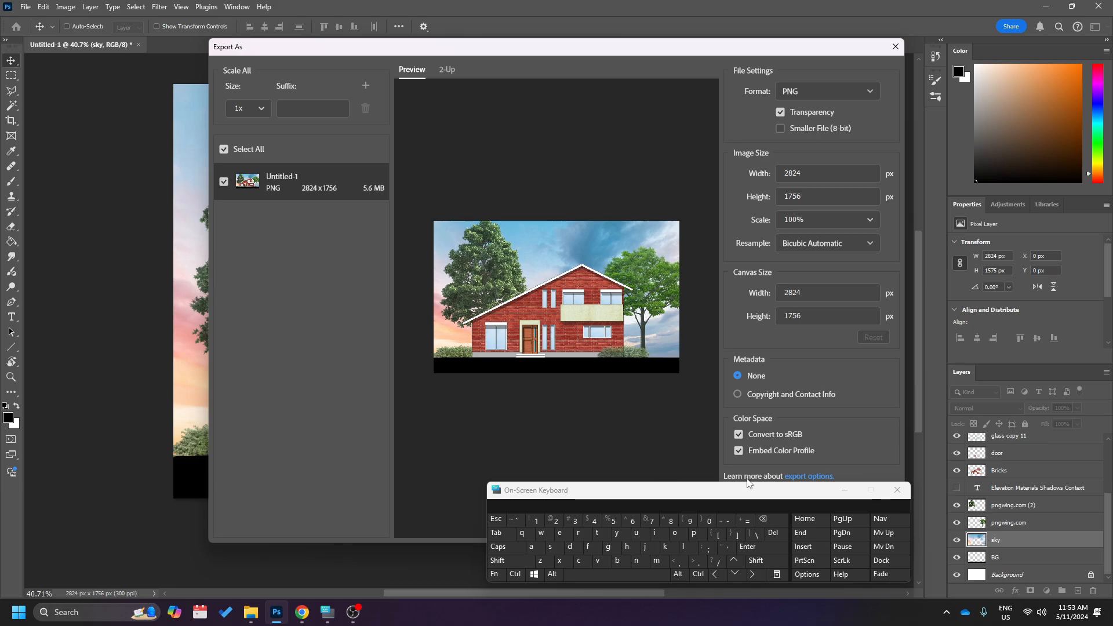
click(896, 490)
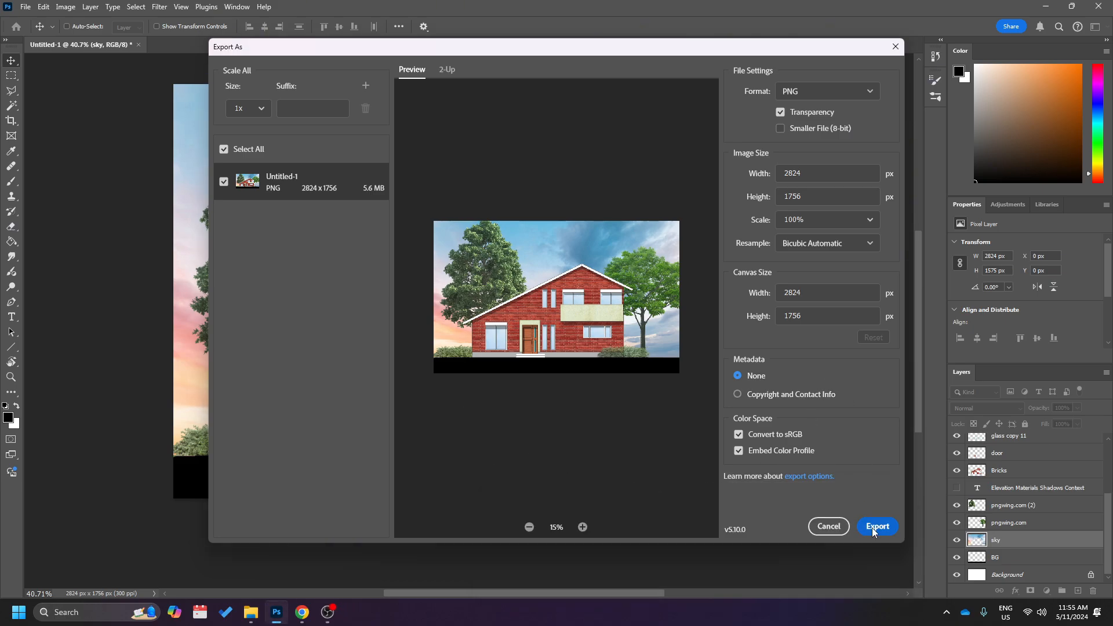
Export the image and save it under the file name 2 in New folder (2) on the desktop.
click(875, 528)
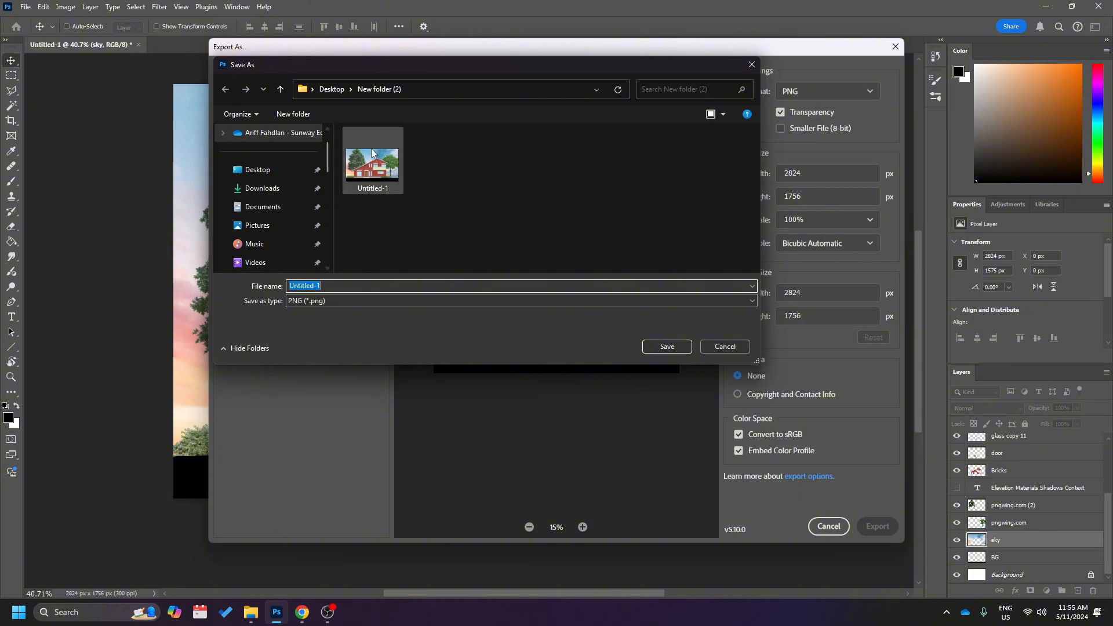
click(341, 286)
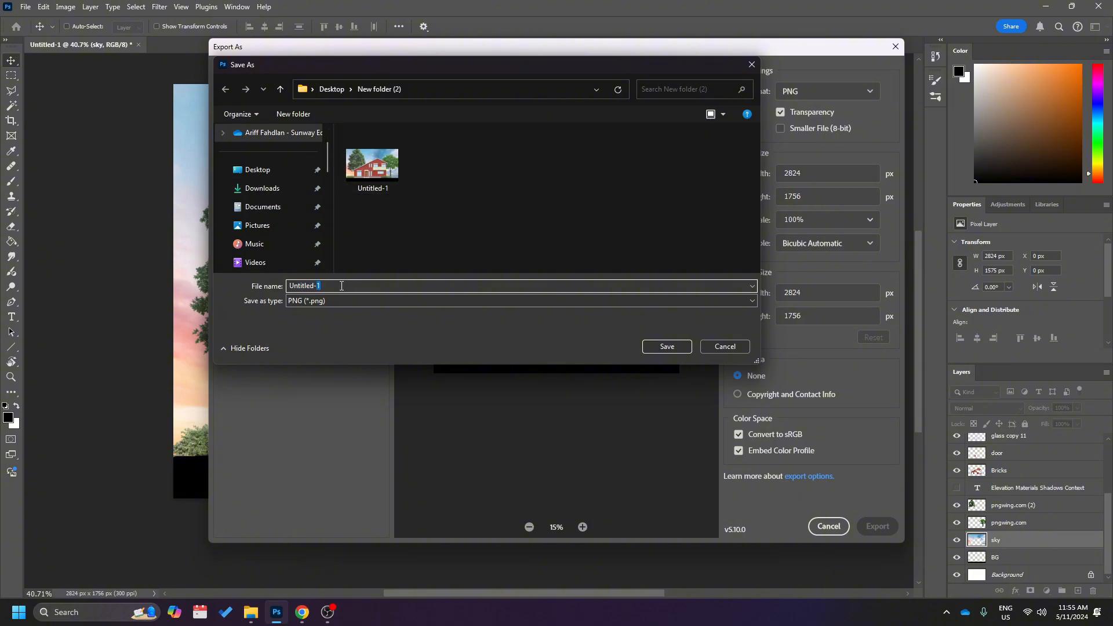
drag(341, 286, 261, 292)
text(1)
click(667, 347)
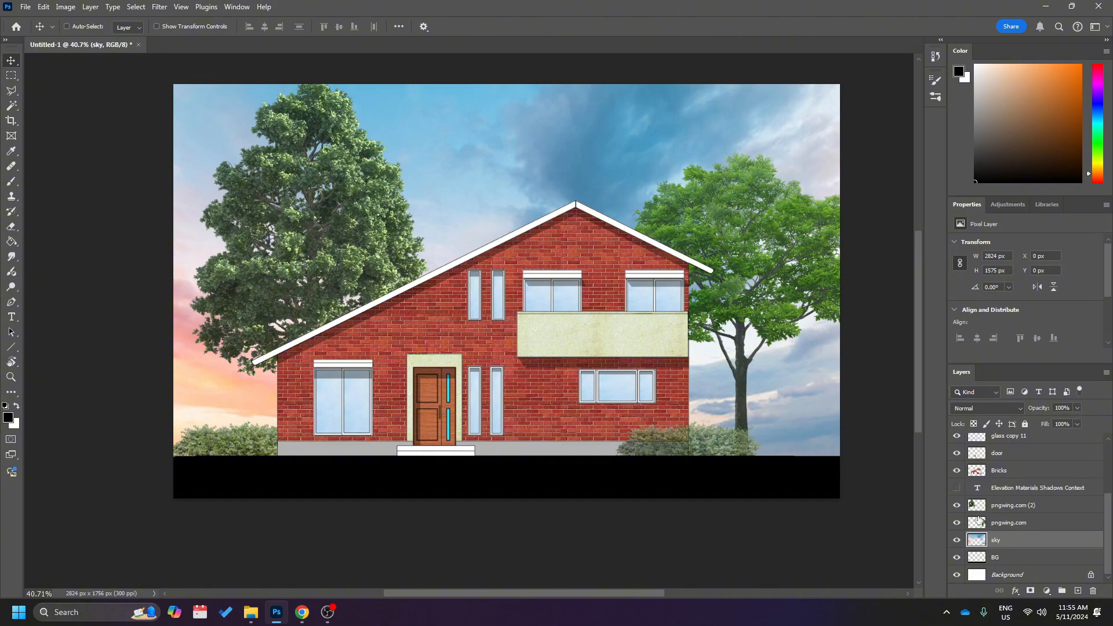
Switch to File Explorer and open Untitled-1.png from New folder (2) to view the exported elevation.
key(alt+Tab)
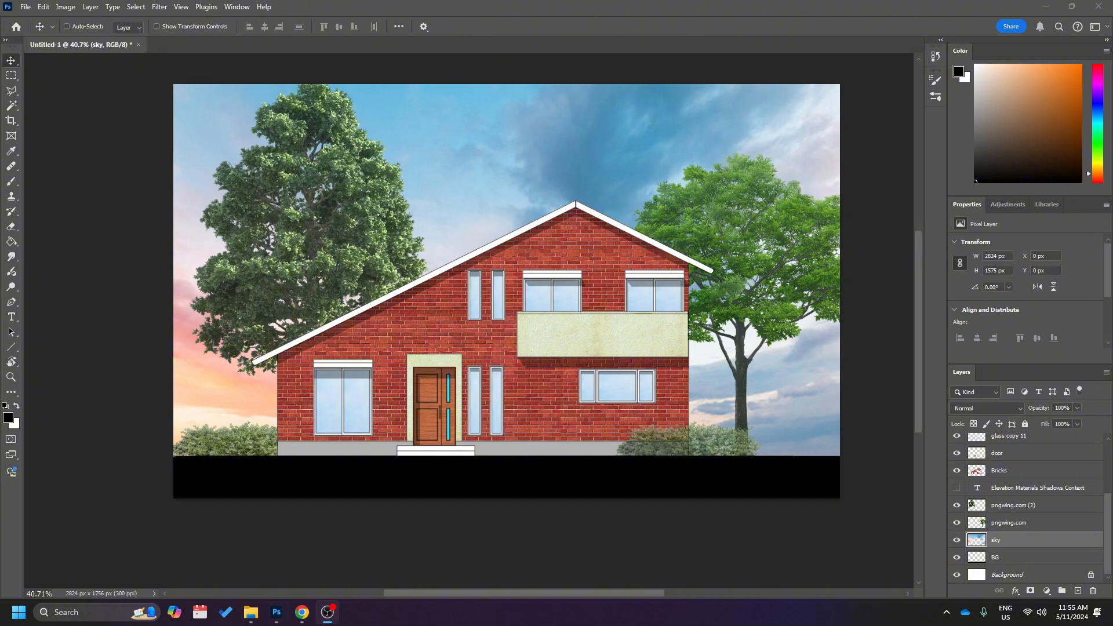
mouse_move(250, 613)
click(299, 574)
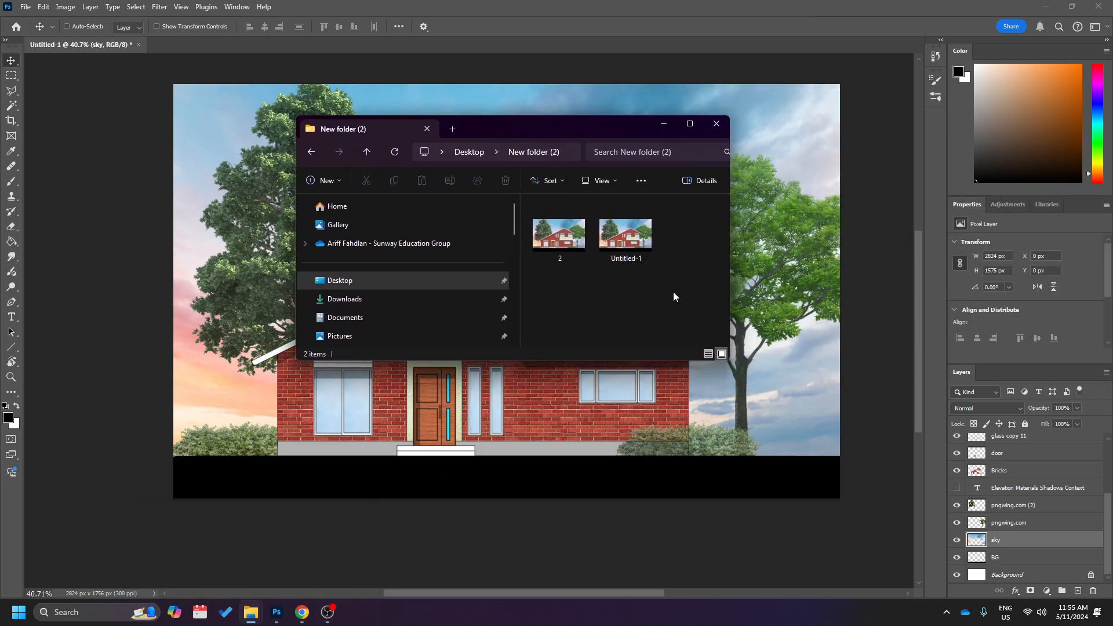
double_click(606, 260)
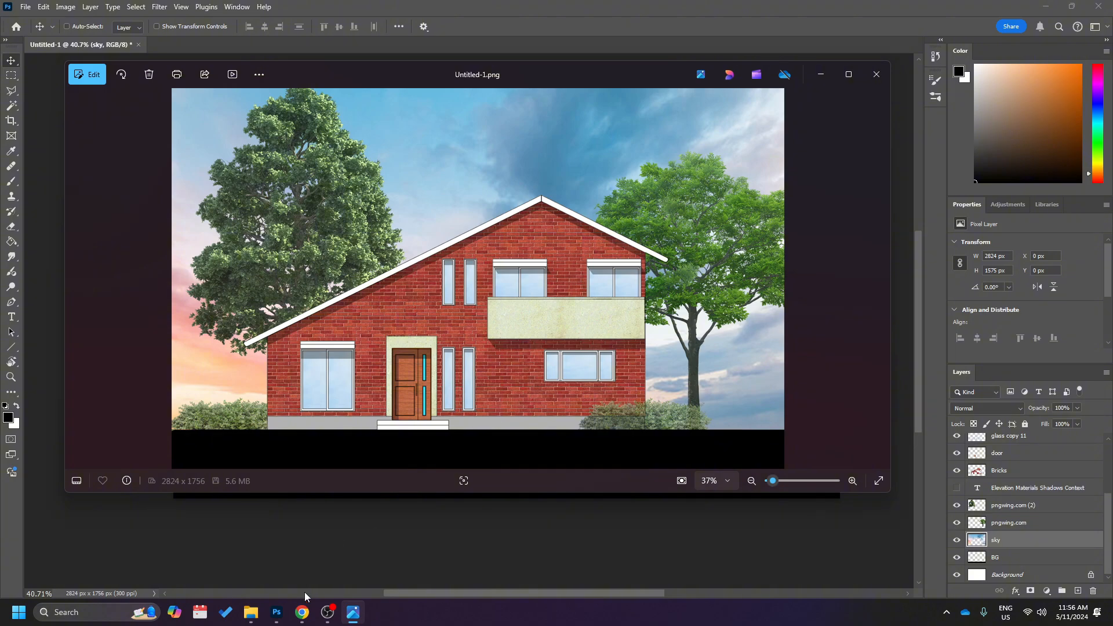
click(328, 613)
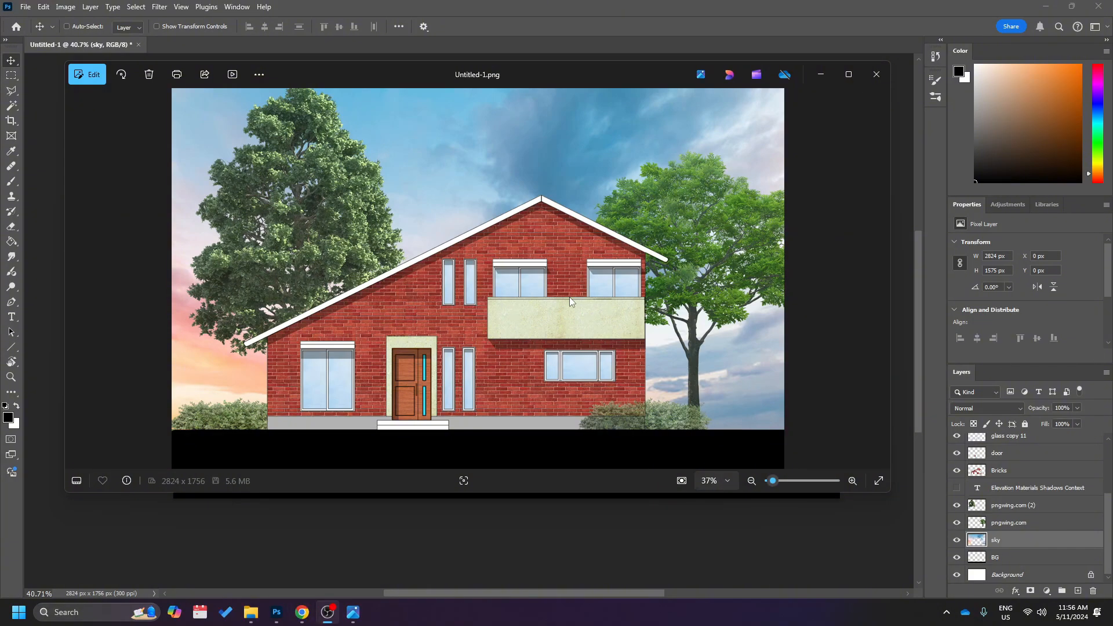